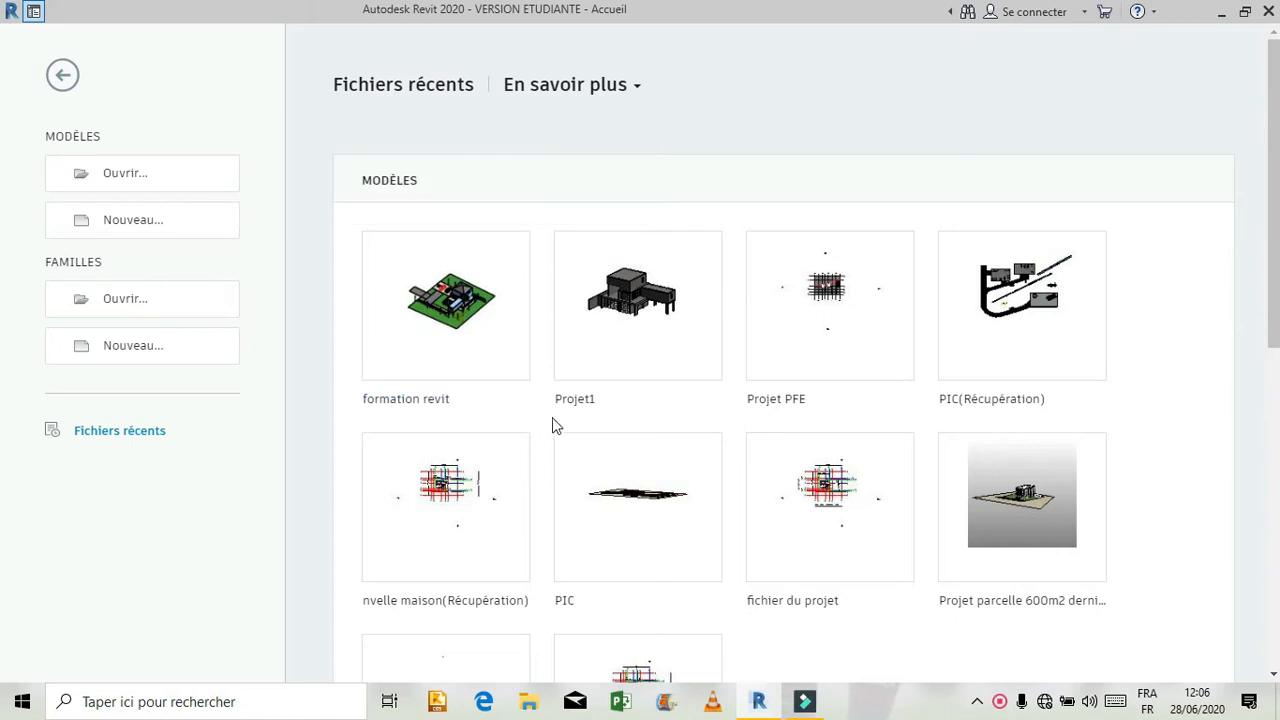
# Step: Open the recent model Projet1 and look at the house in its 3D view
pyautogui.click(577, 400)
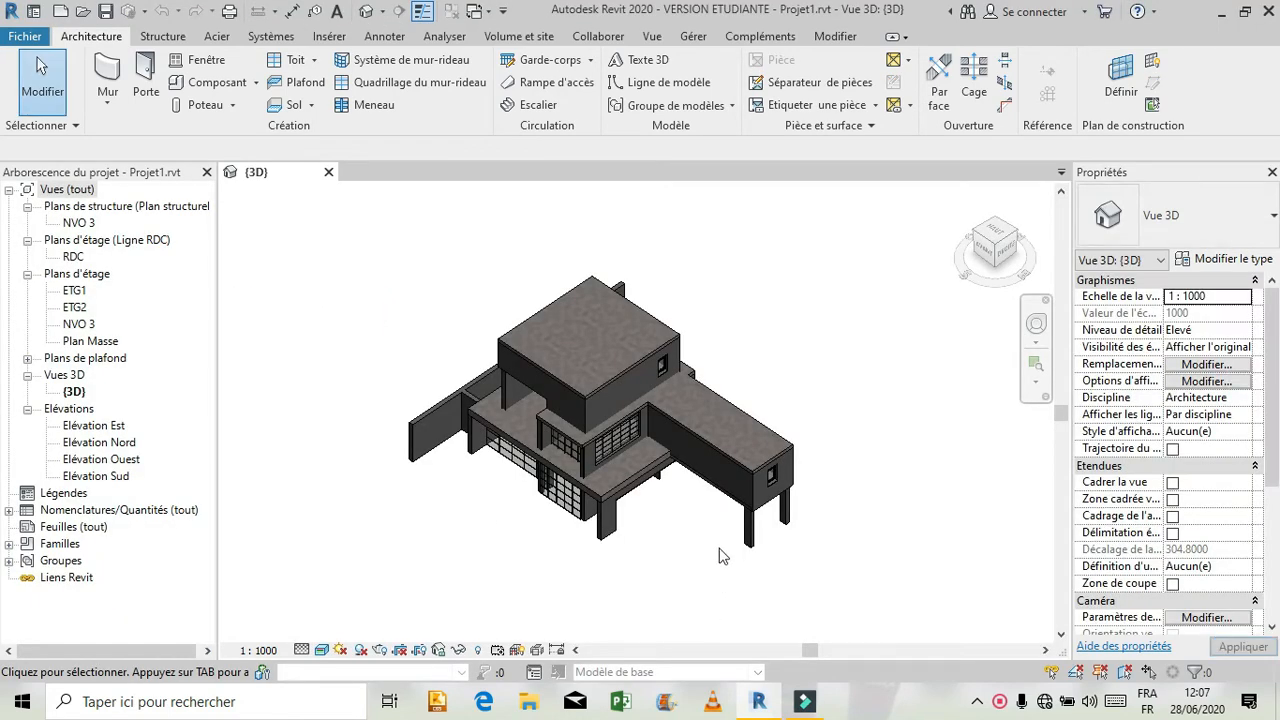
pyautogui.scroll(2, 708, 546)
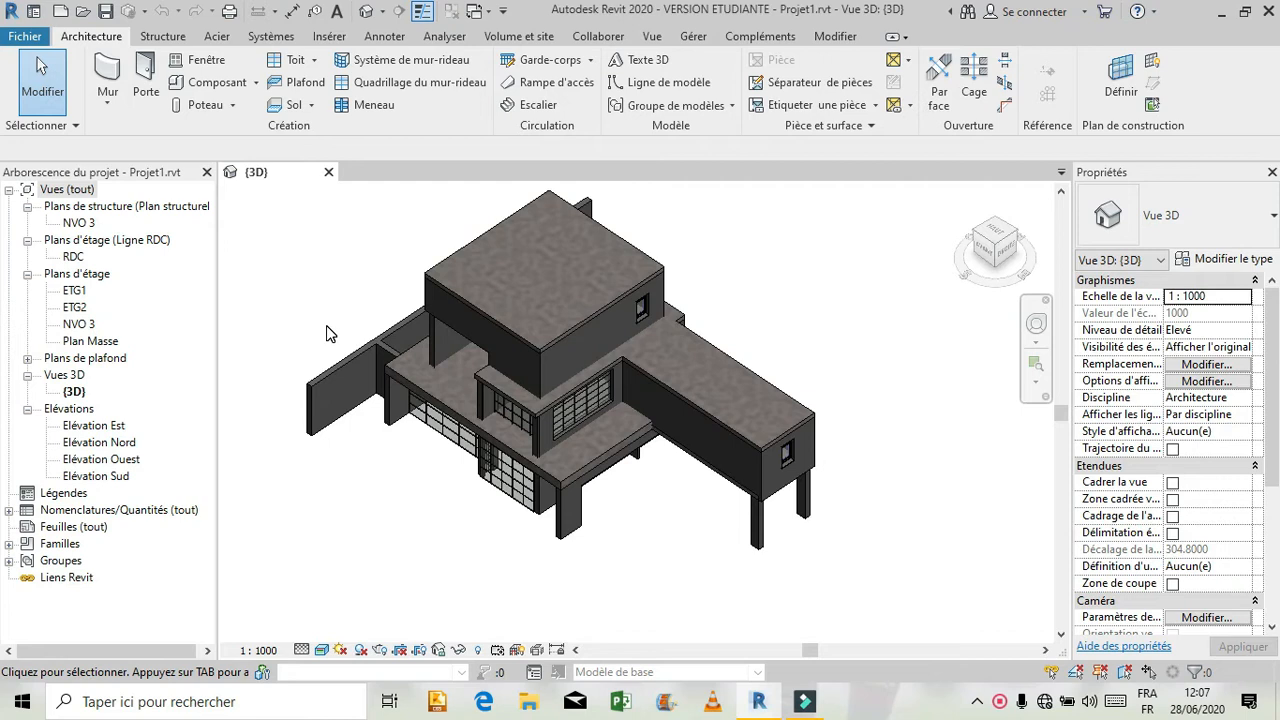
# Step: Open the recent model formation revit and examine the house with its landscaping in the 3D view
pyautogui.click(34, 14)
pyautogui.click(619, 399)
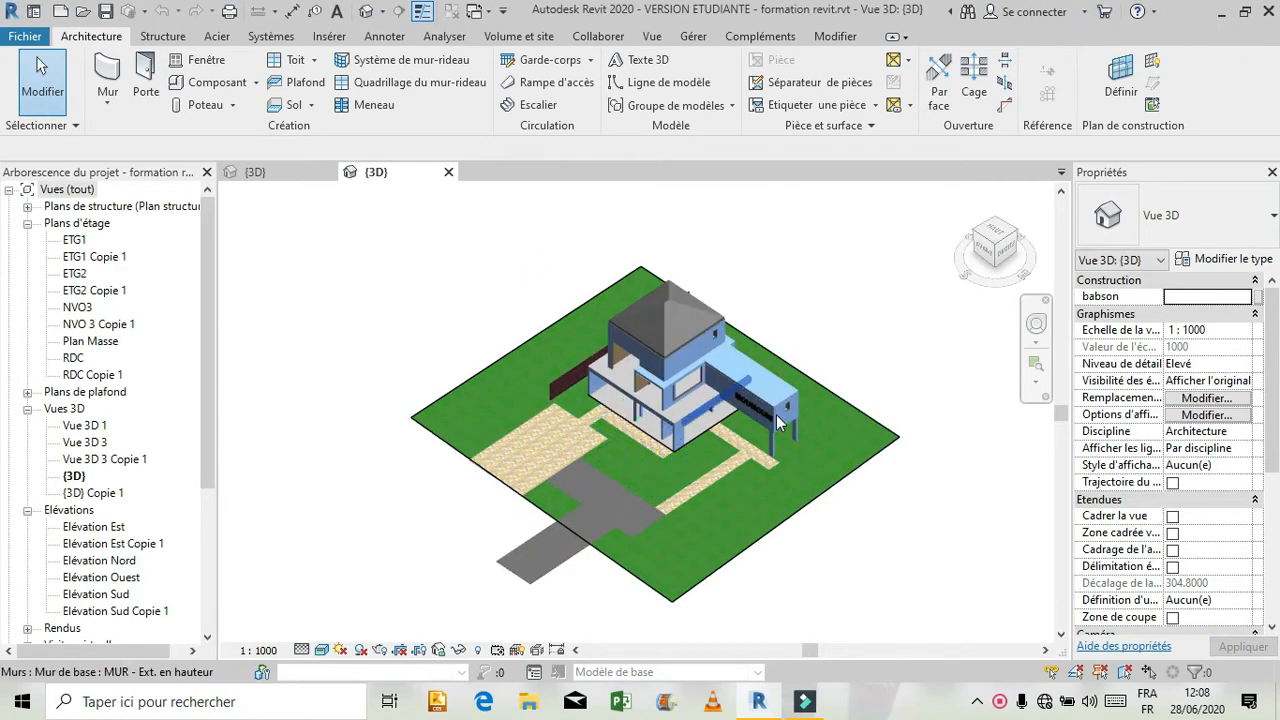
pyautogui.scroll(2, 780, 420)
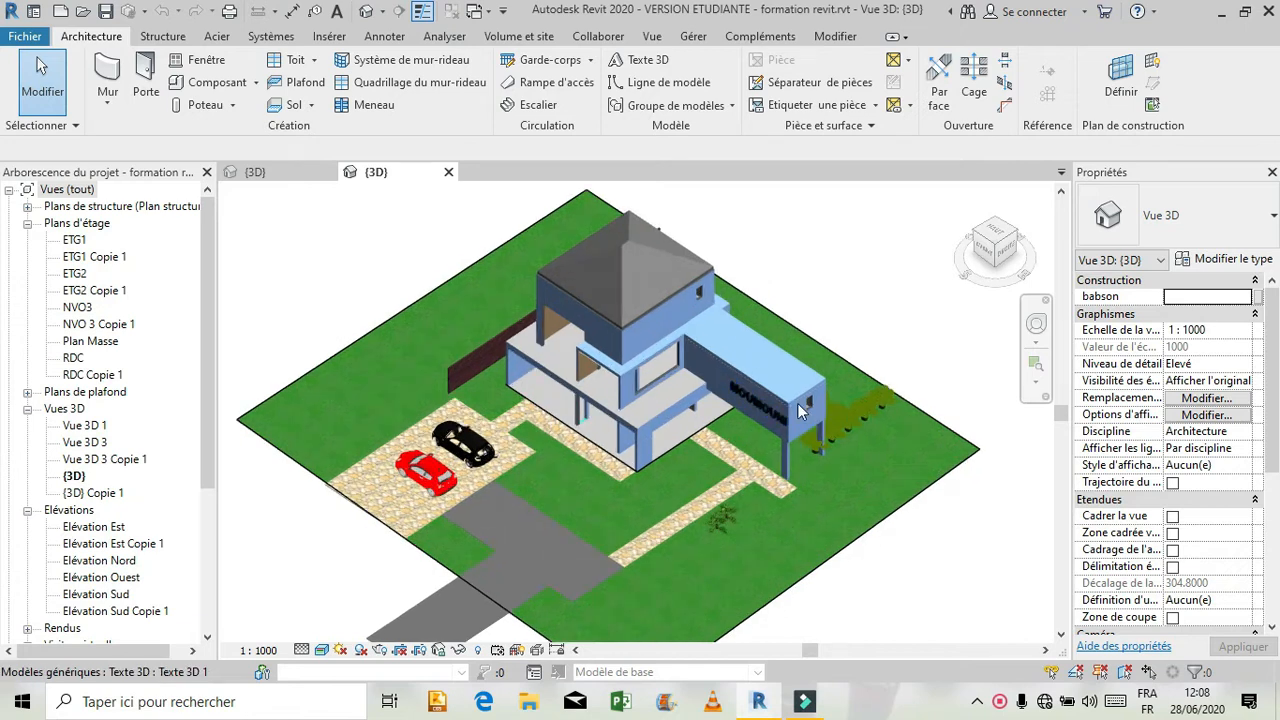
pyautogui.scroll(3, 797, 405)
pyautogui.scroll(-4, 798, 466)
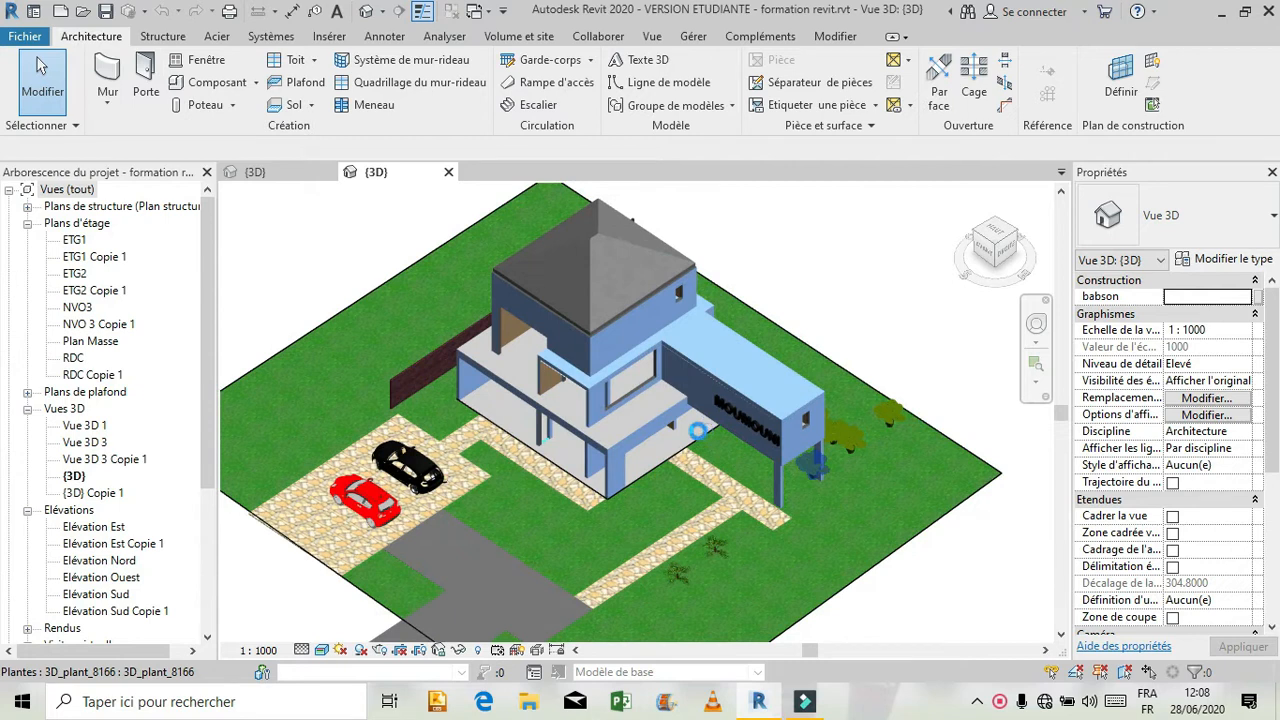
pyautogui.scroll(2, 686, 465)
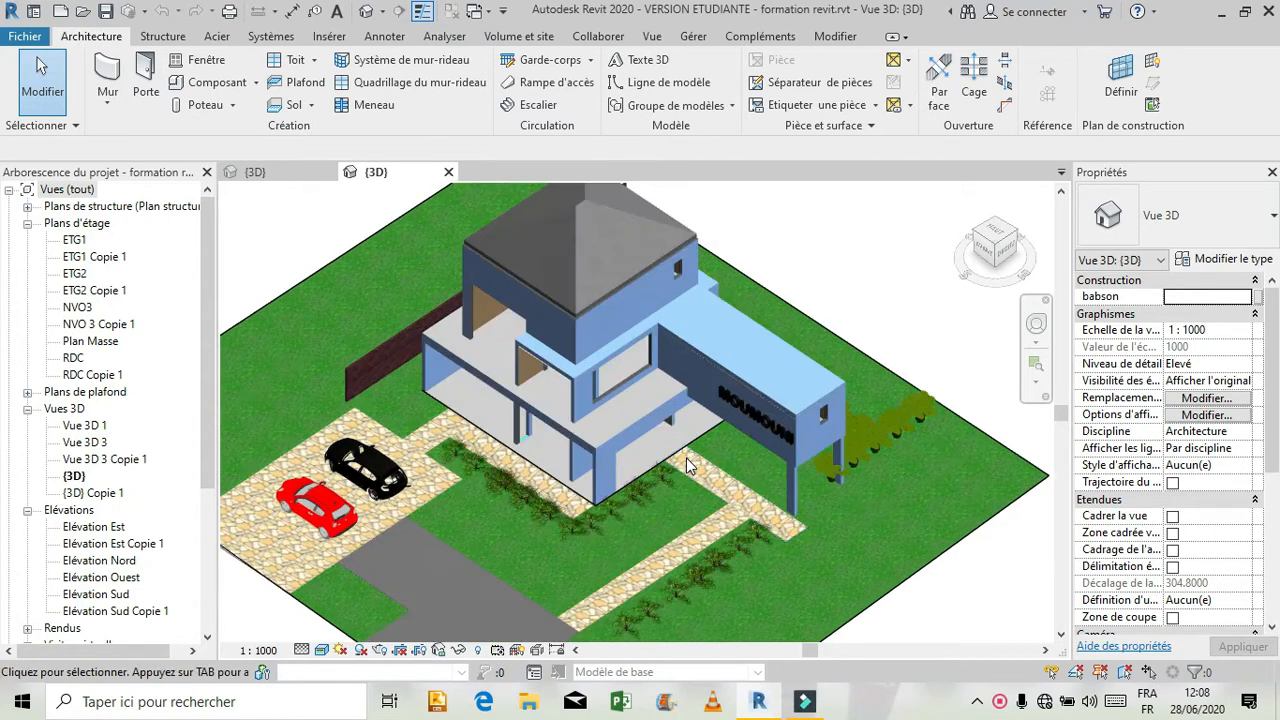
# Step: Return to the 3D view of Projet1 and orient it to the GAUCHE face, close to the long ground-floor wall
pyautogui.click(264, 173)
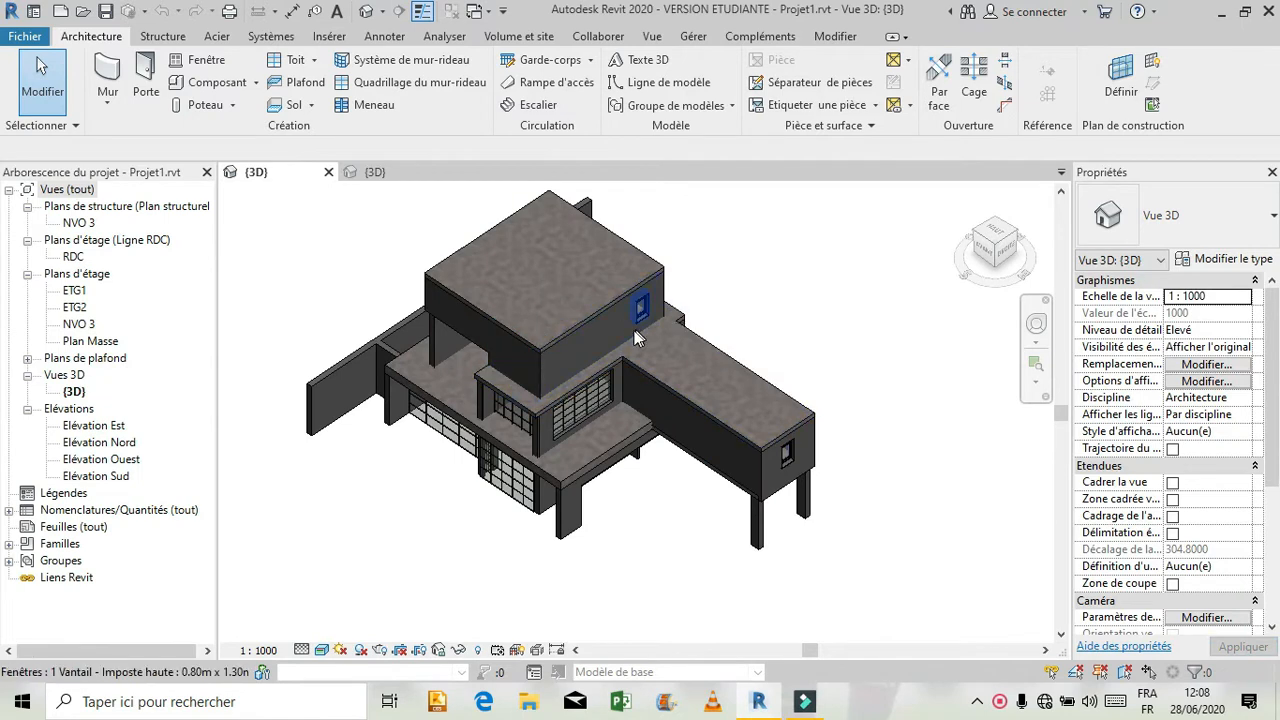
pyautogui.scroll(2, 633, 329)
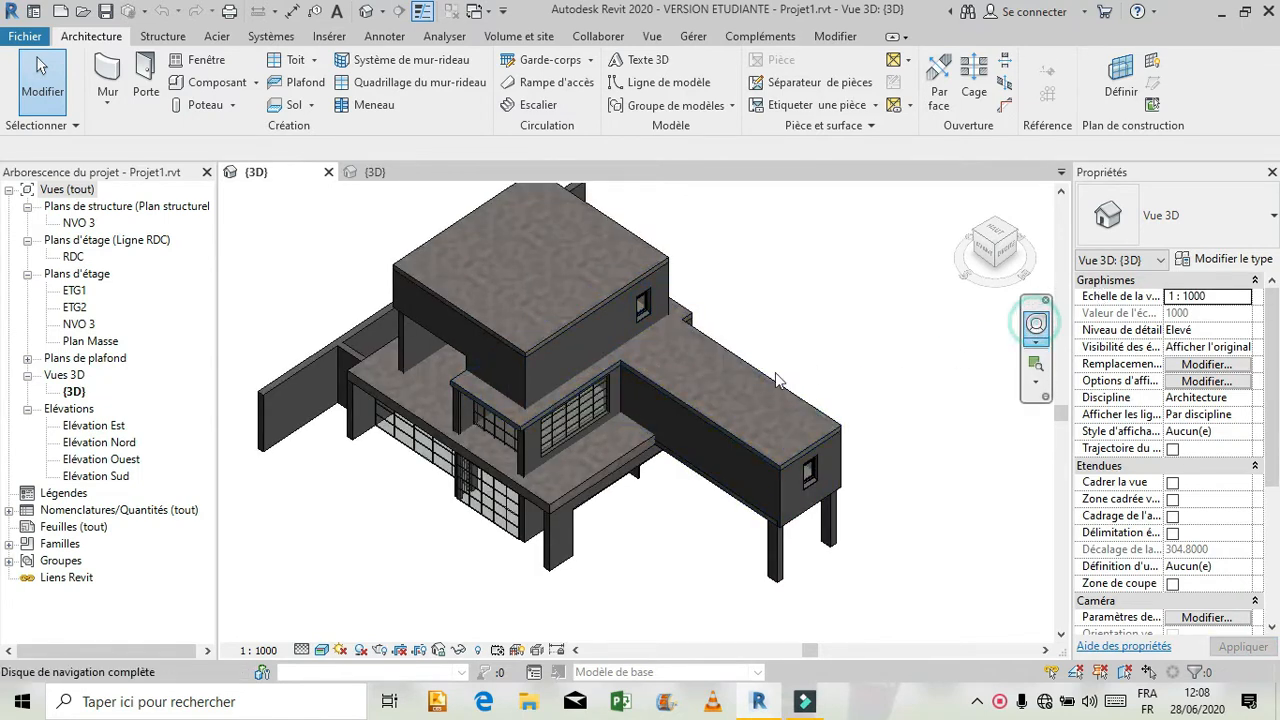
pyautogui.click(1036, 323)
pyautogui.moveTo(706, 430); pyautogui.dragTo(1005, 378)
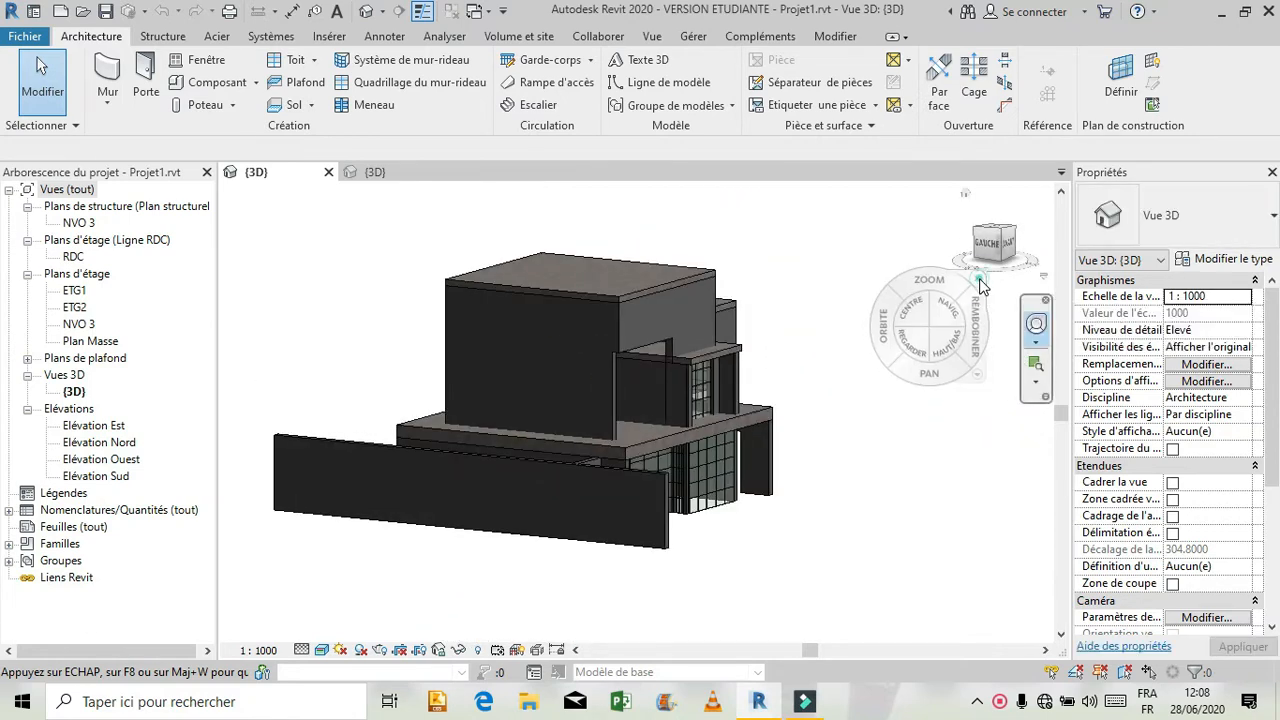
pyautogui.click(988, 246)
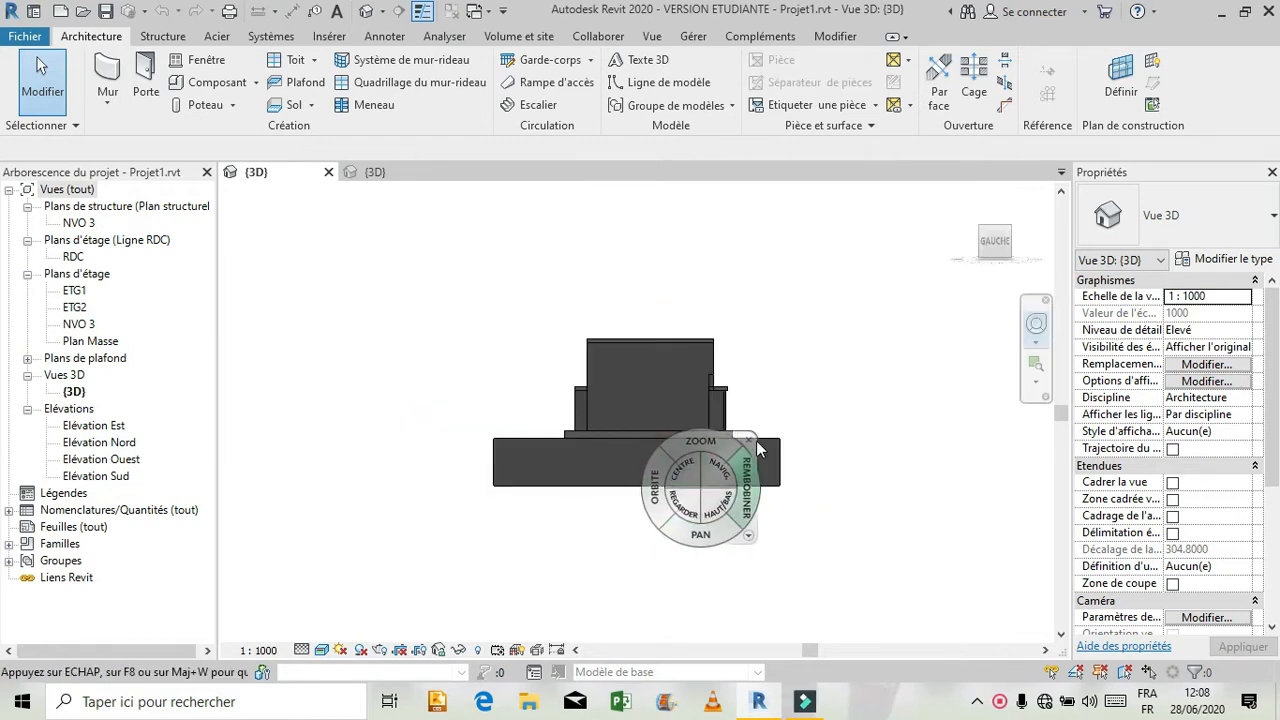
pyautogui.press('Escape')
pyautogui.scroll(5, 729, 461)
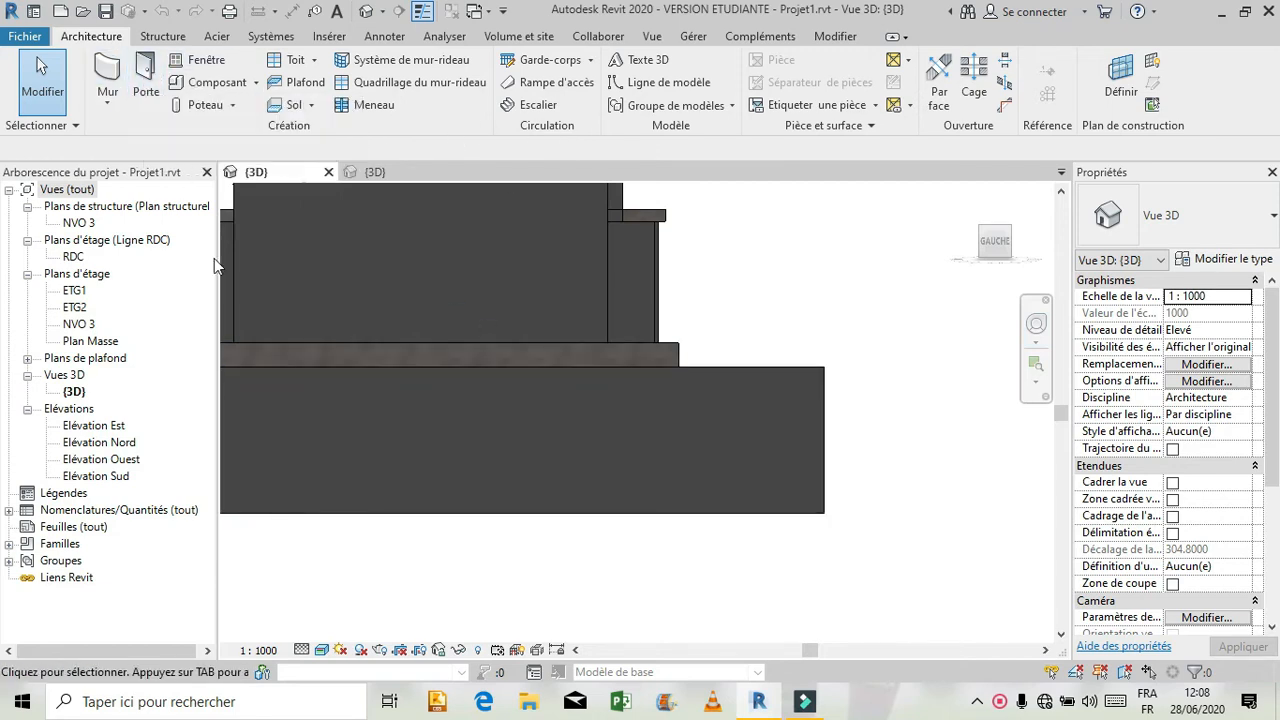
# Step: Start placing a door and, from its type properties, begin loading a family from the Portes folder of the France library
pyautogui.click(146, 80)
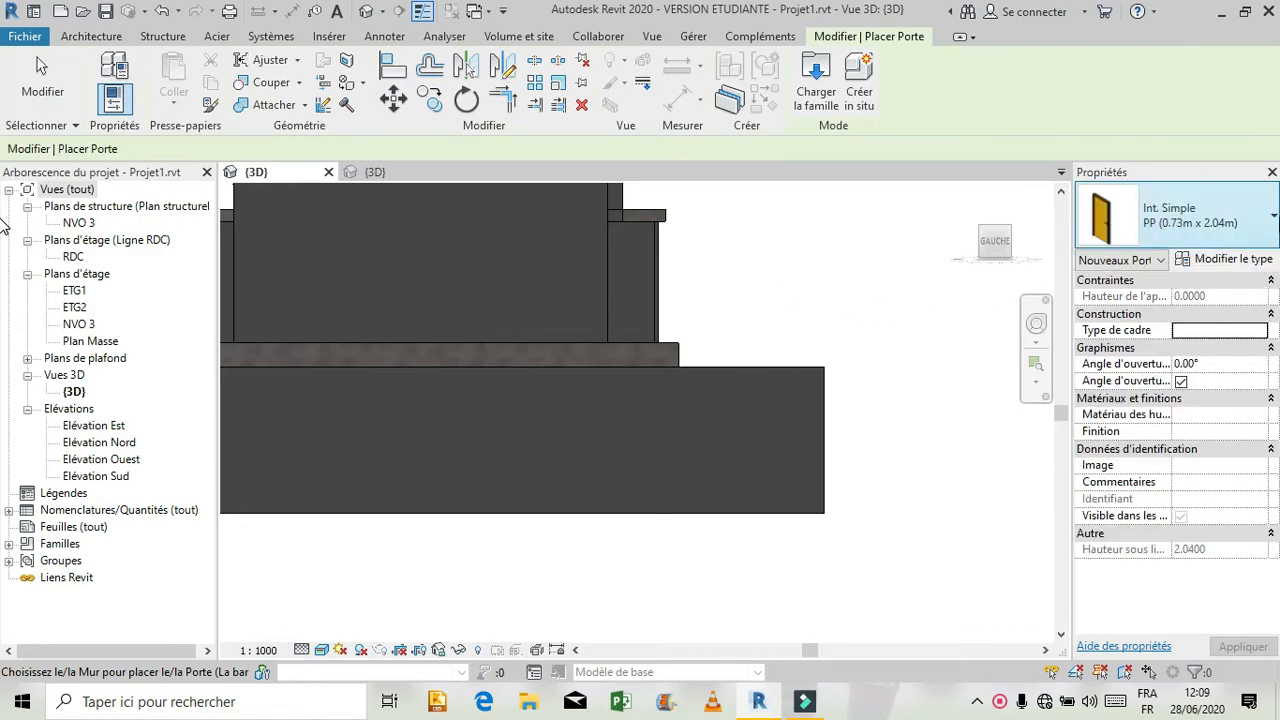
pyautogui.click(1270, 217)
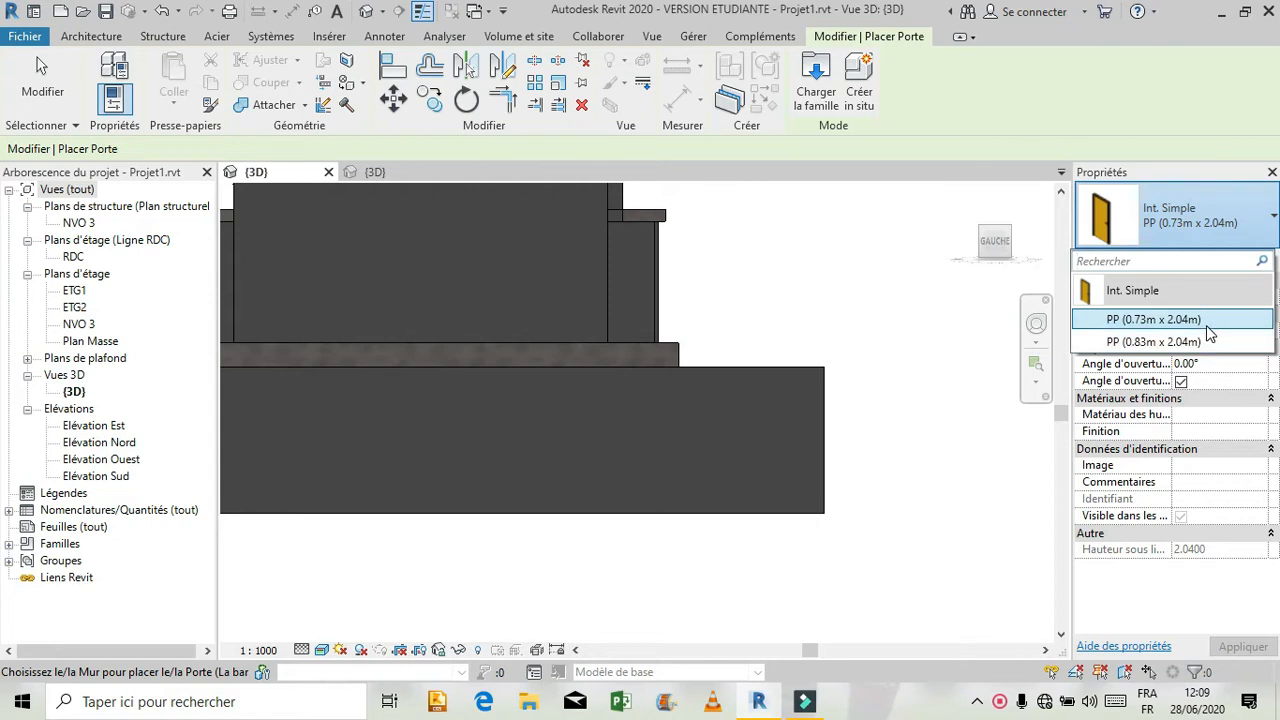
pyautogui.click(1219, 283)
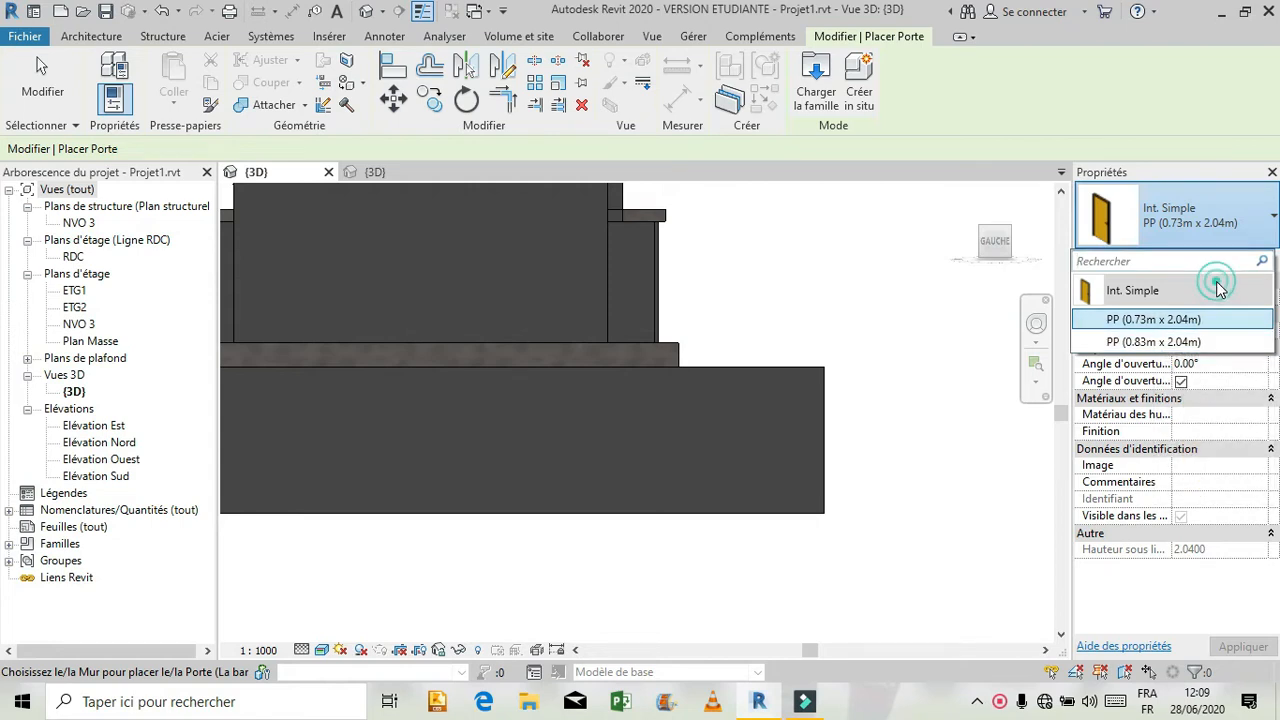
pyautogui.click(1216, 208)
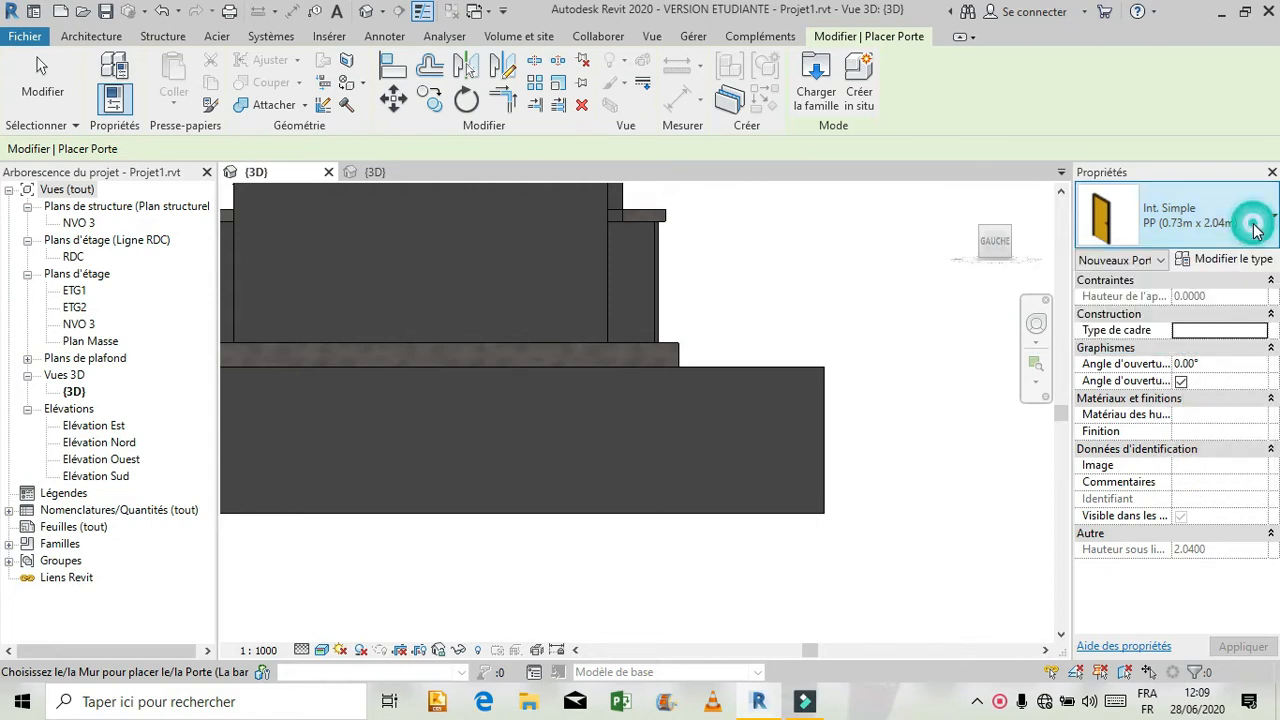
pyautogui.click(1213, 260)
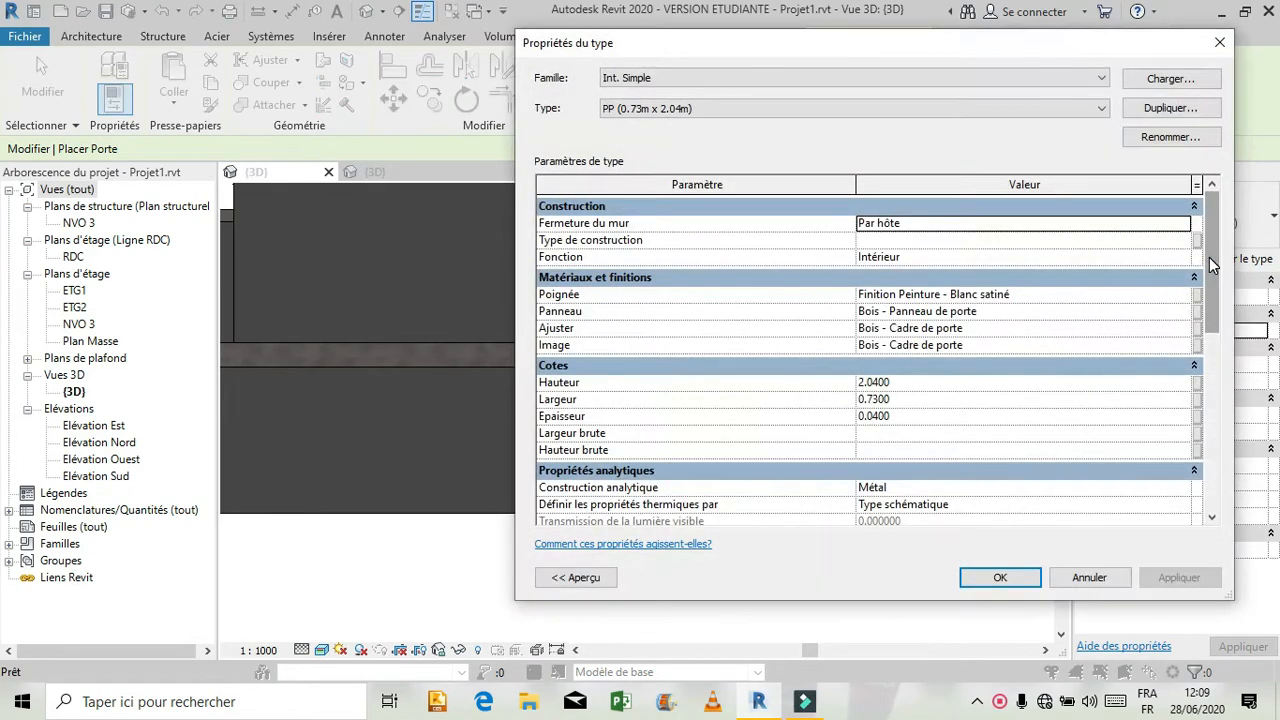
pyautogui.click(1163, 86)
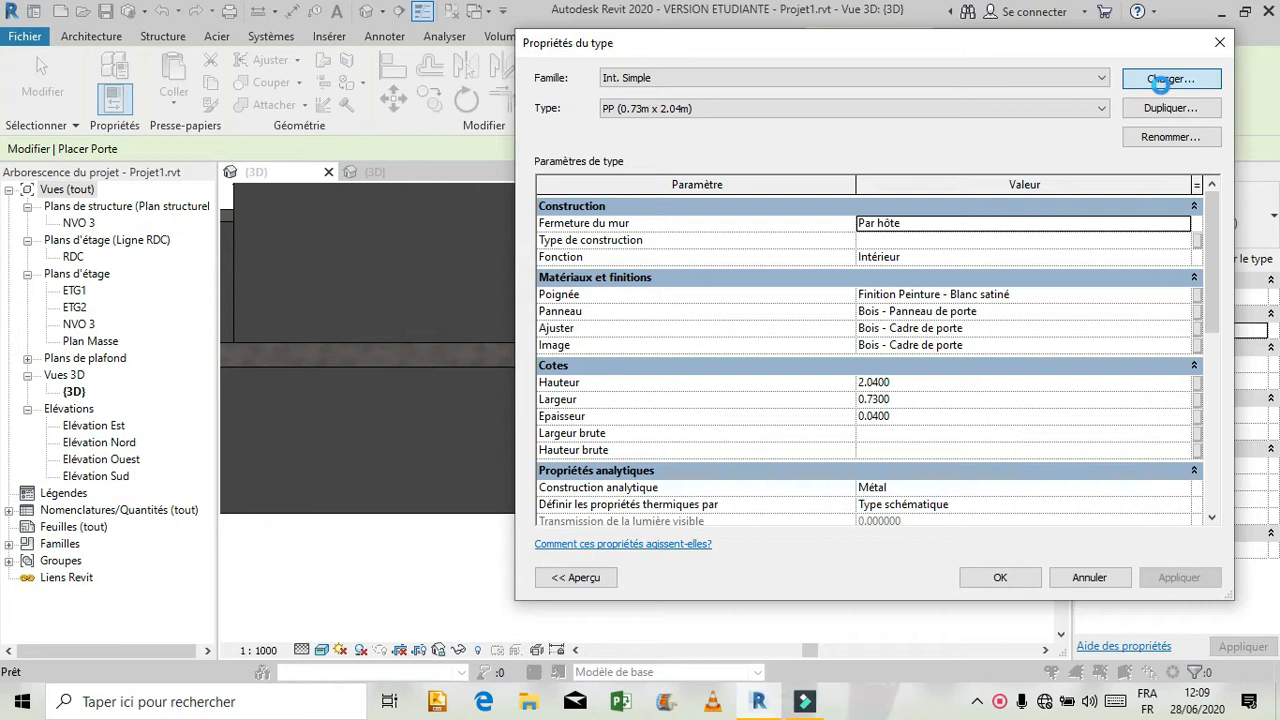
pyautogui.click(1160, 86)
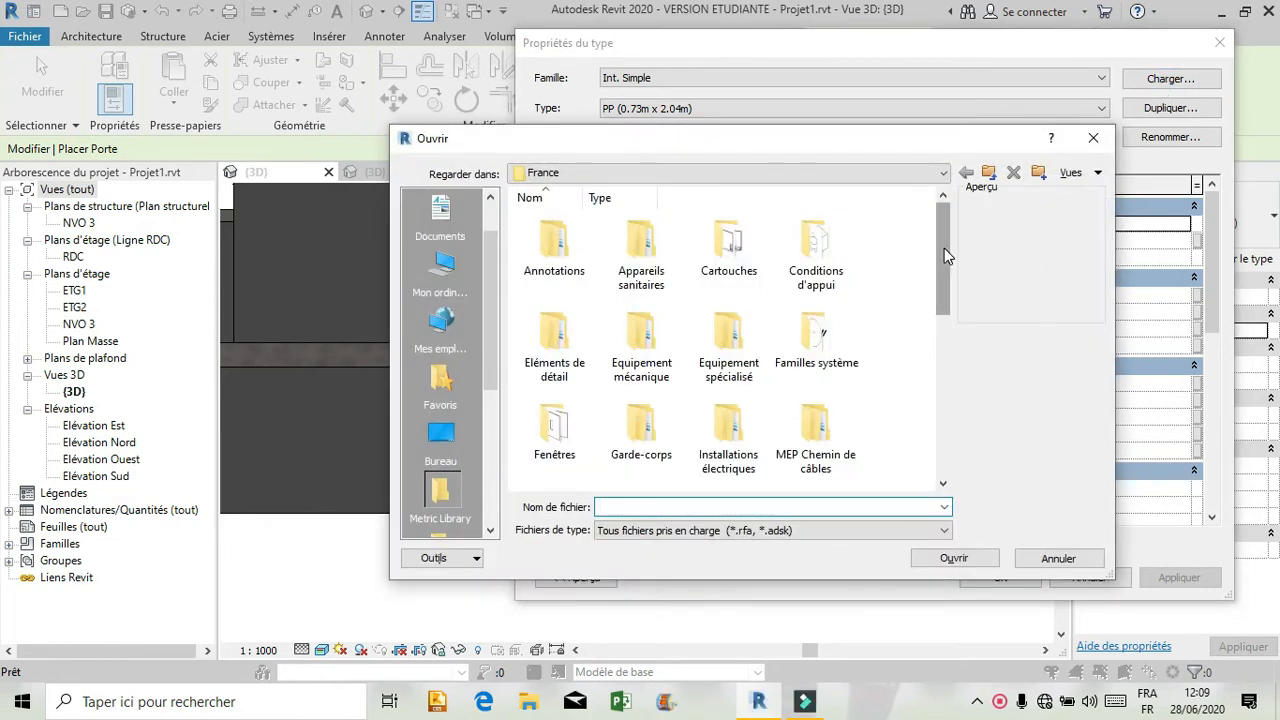
pyautogui.moveTo(944, 250); pyautogui.dragTo(966, 404)
pyautogui.doubleClick(583, 378)
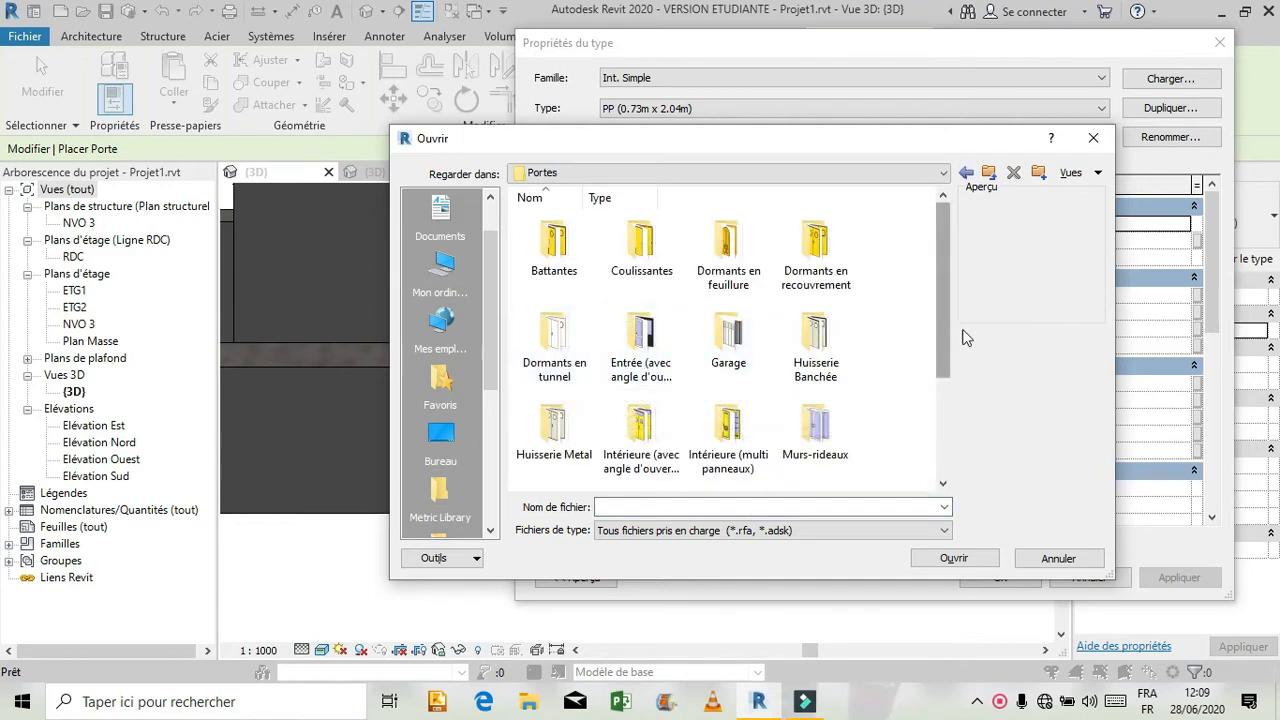
# Step: Examine the door families in the Battantes, Coulissantes, Dormants en feuillure, Murs-rideaux and Porte d'entrée folders
pyautogui.doubleClick(572, 276)
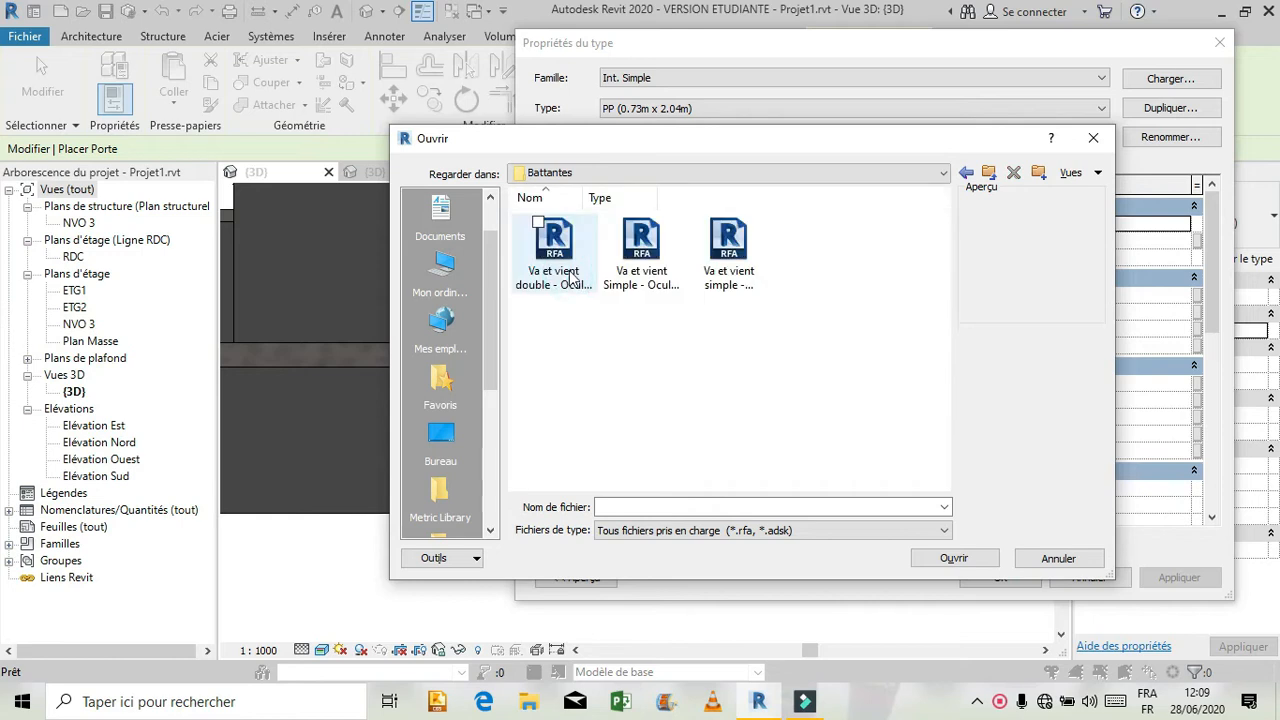
pyautogui.click(966, 173)
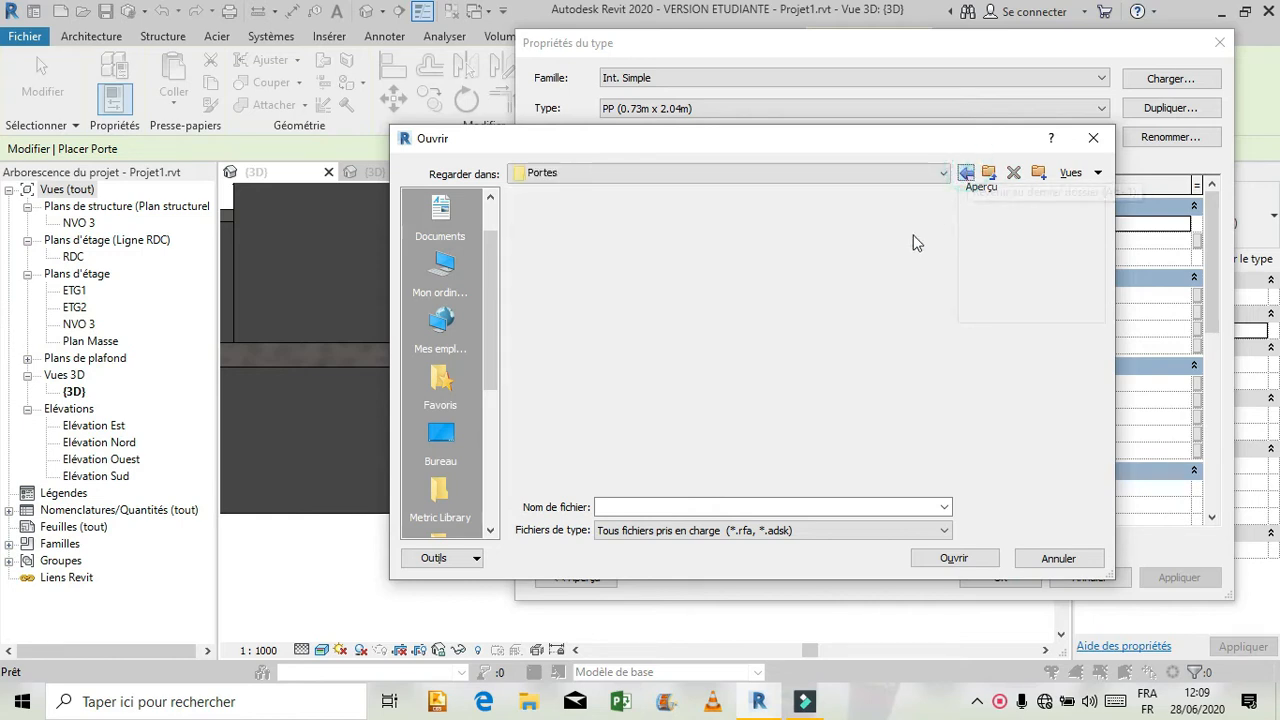
pyautogui.doubleClick(673, 268)
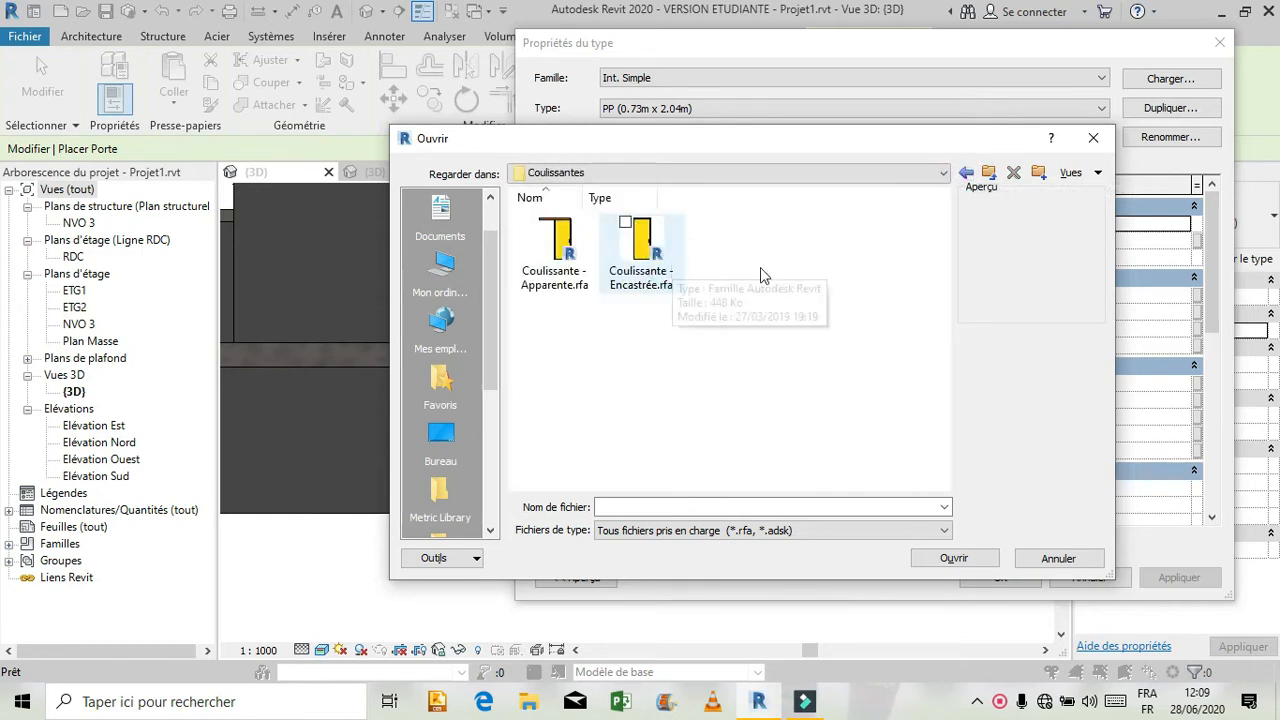
pyautogui.click(968, 174)
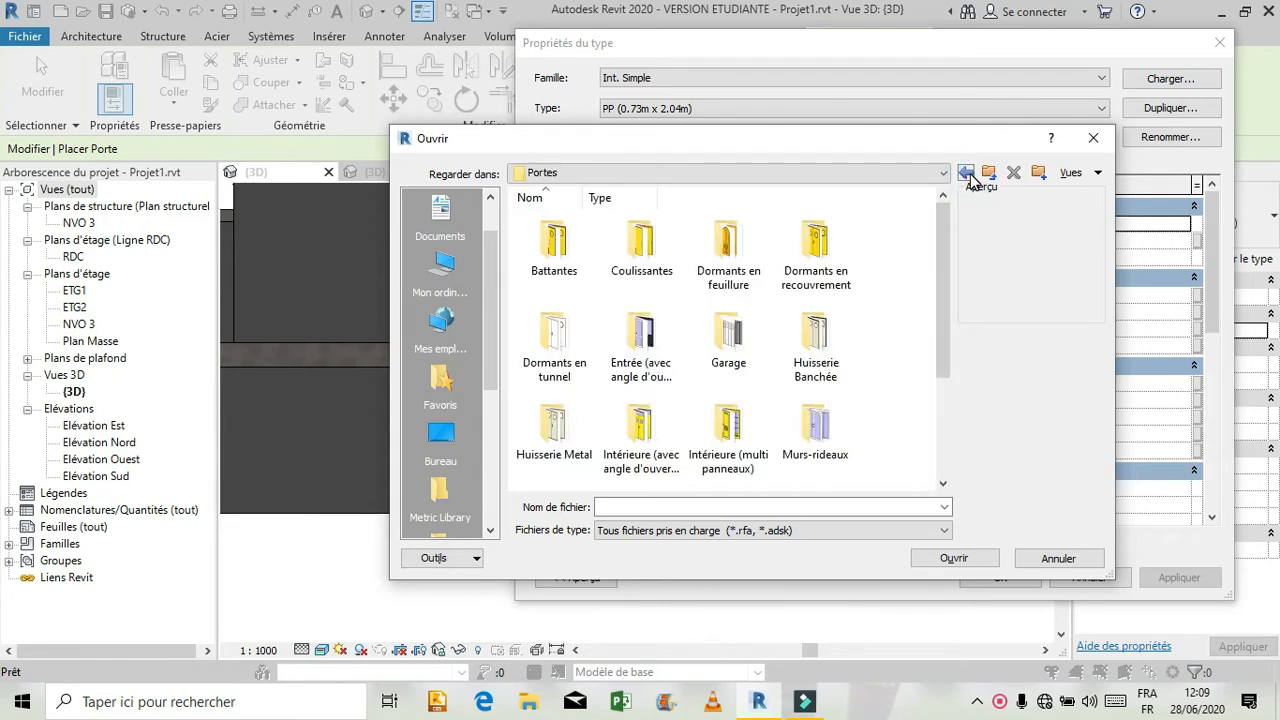
pyautogui.click(730, 250)
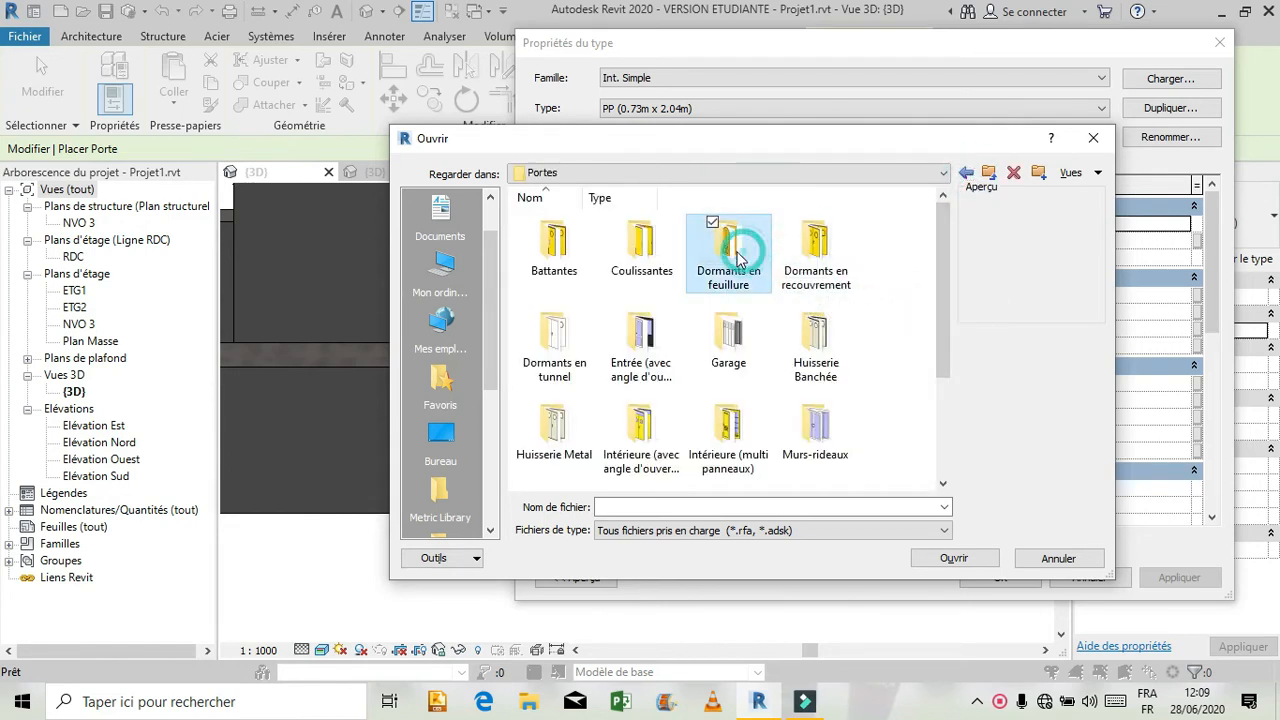
pyautogui.doubleClick(727, 275)
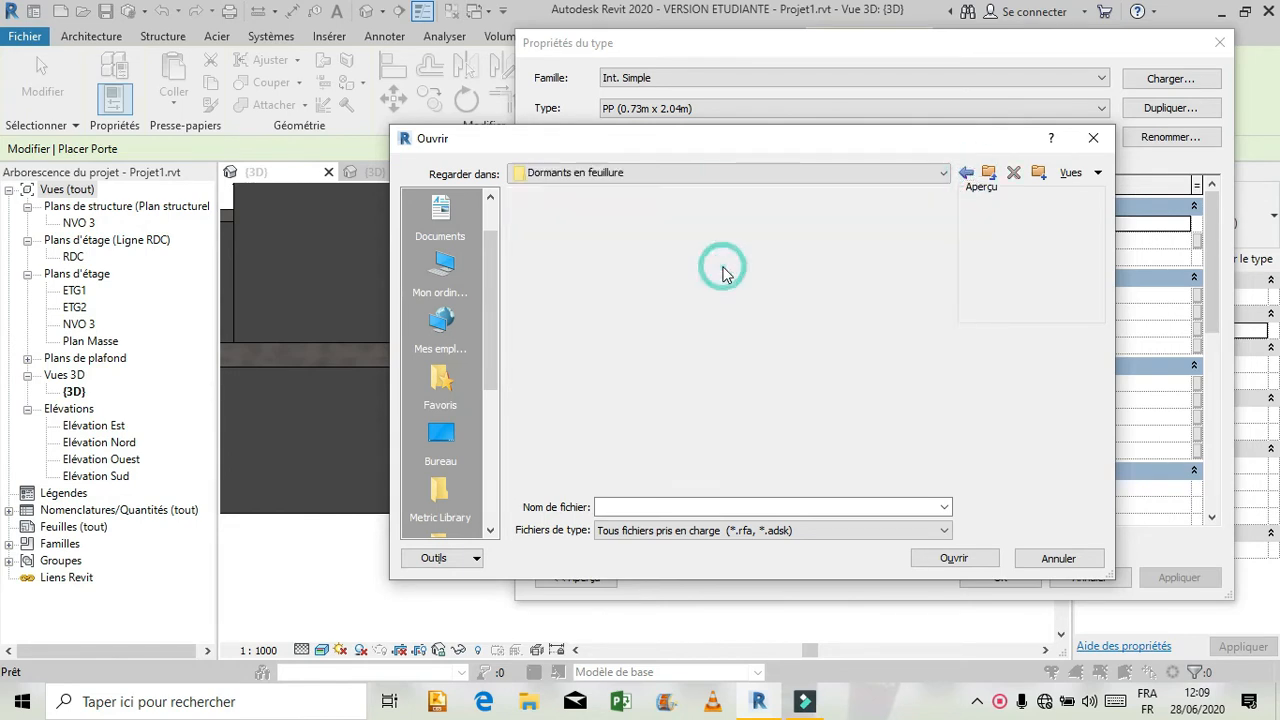
pyautogui.click(967, 174)
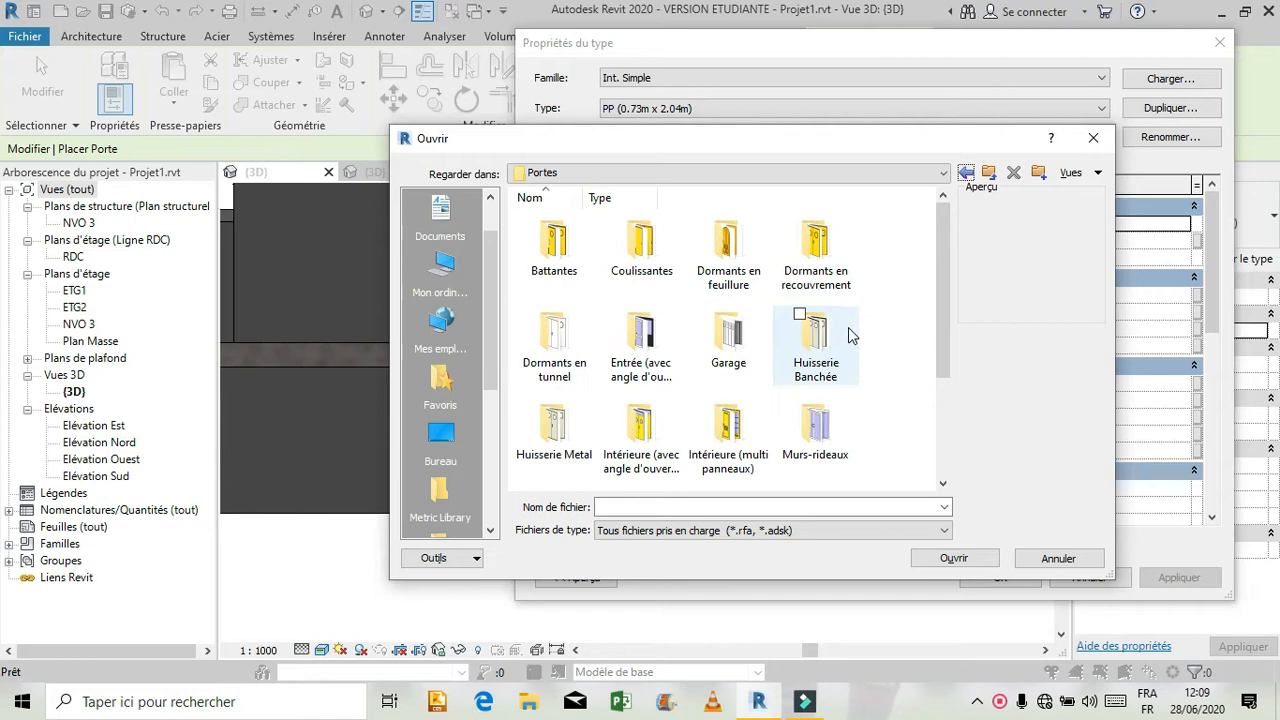
pyautogui.click(835, 453)
pyautogui.doubleClick(835, 453)
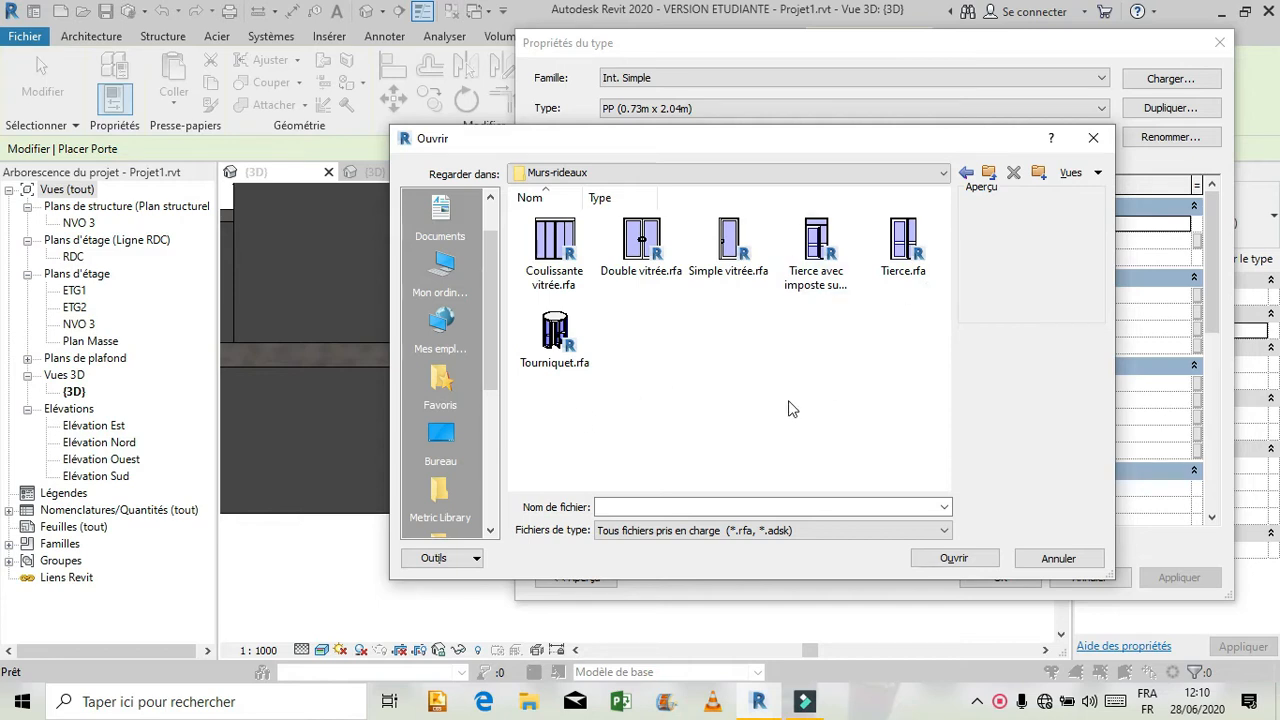
pyautogui.click(966, 173)
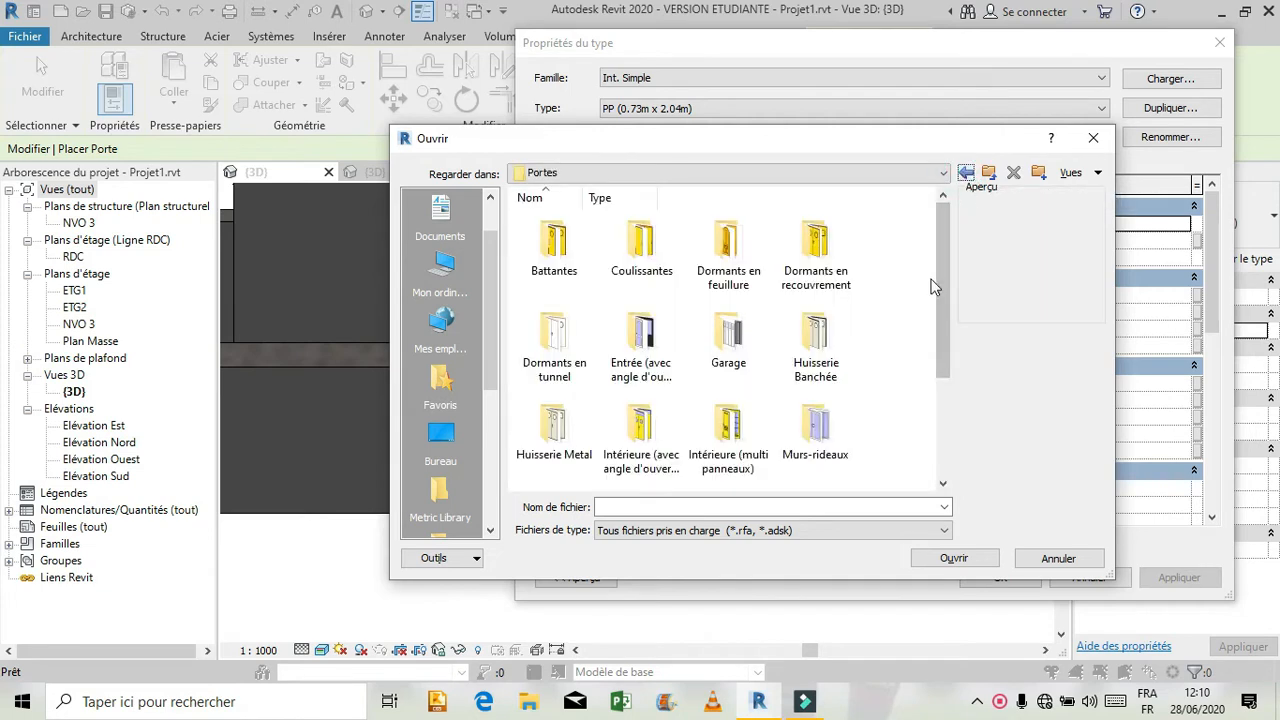
pyautogui.moveTo(942, 290); pyautogui.dragTo(938, 407)
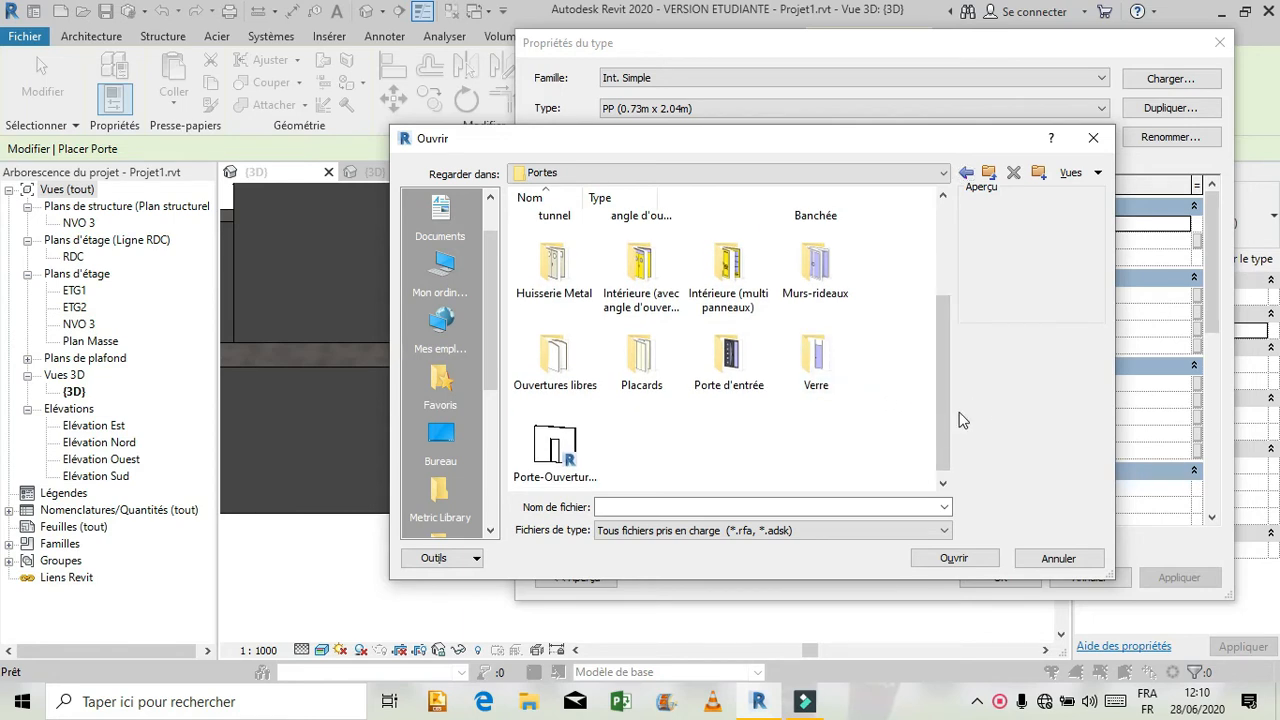
pyautogui.doubleClick(752, 368)
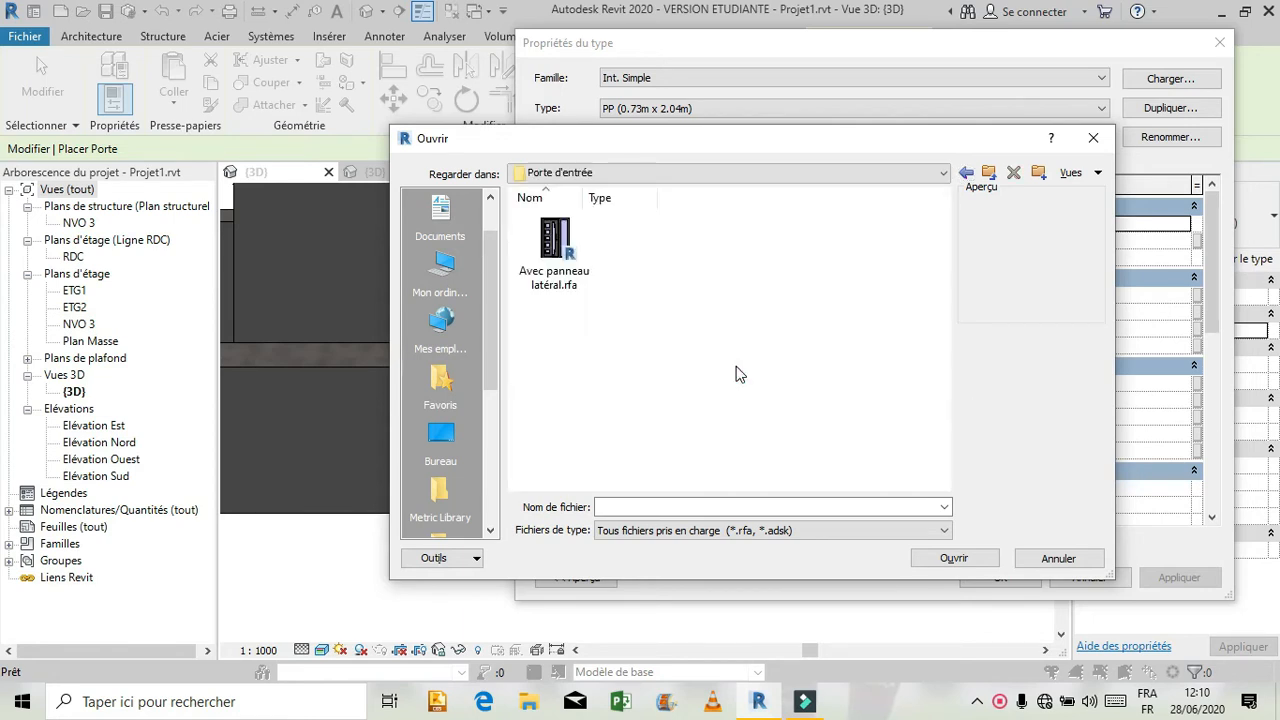
pyautogui.click(967, 176)
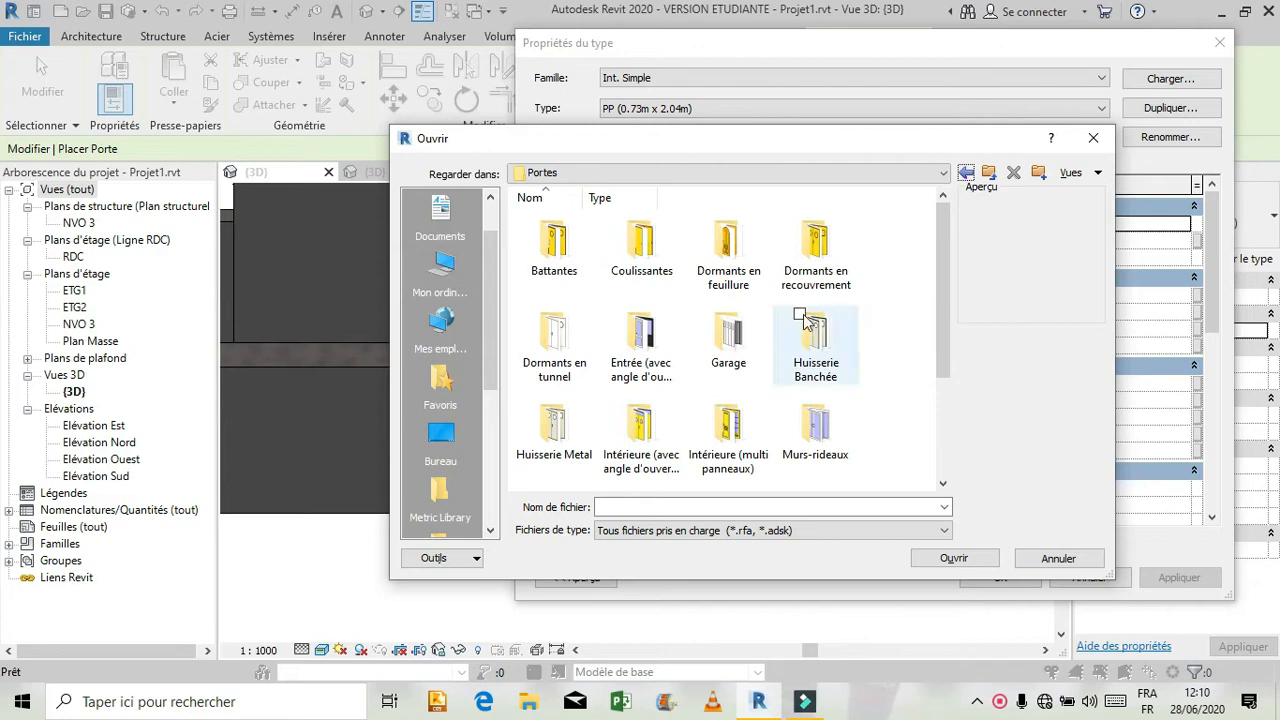
pyautogui.doubleClick(566, 282)
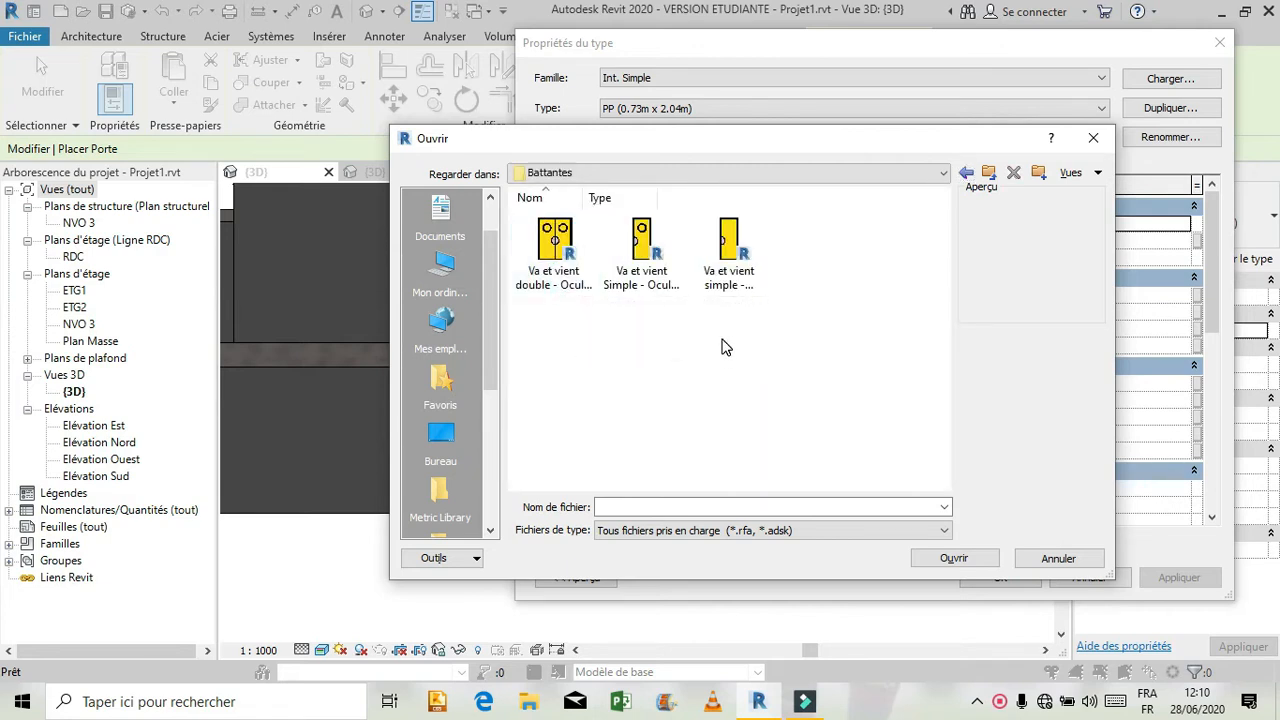
pyautogui.click(966, 173)
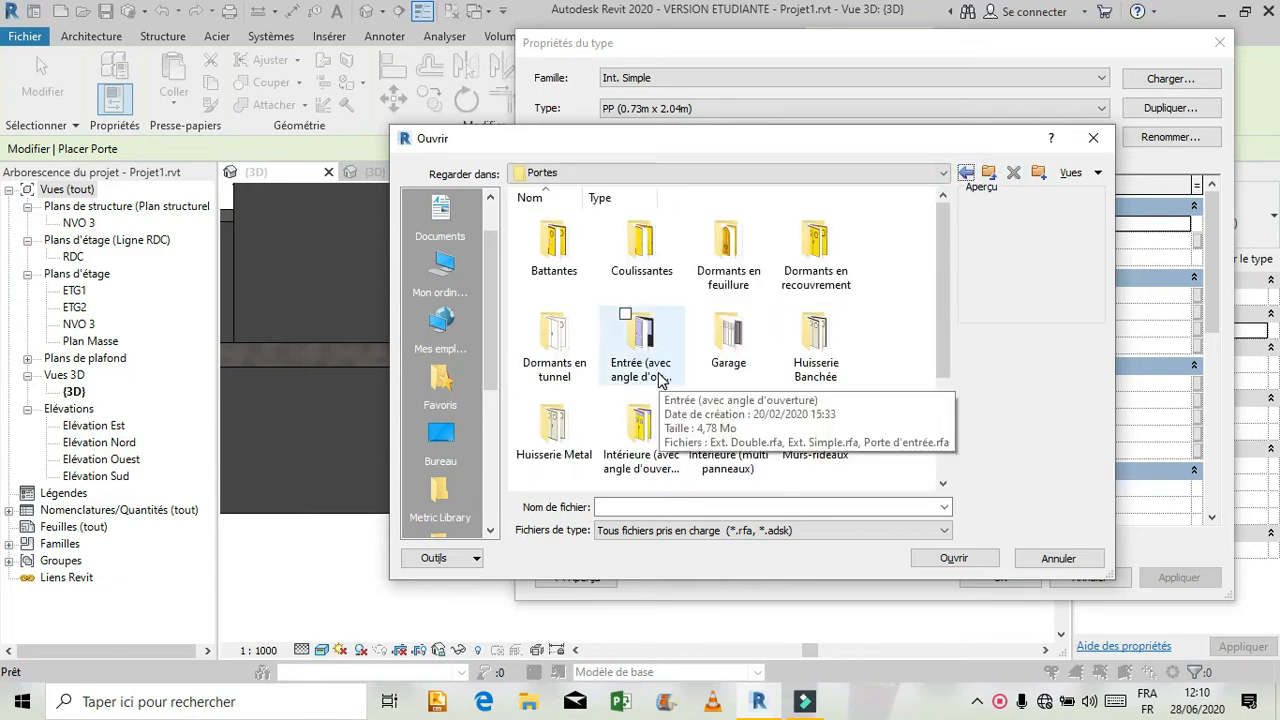
# Step: Examine the Ext. Simple door in the Entrée (avec angle d'ouverture) folder and return to the Portes folder
pyautogui.doubleClick(660, 376)
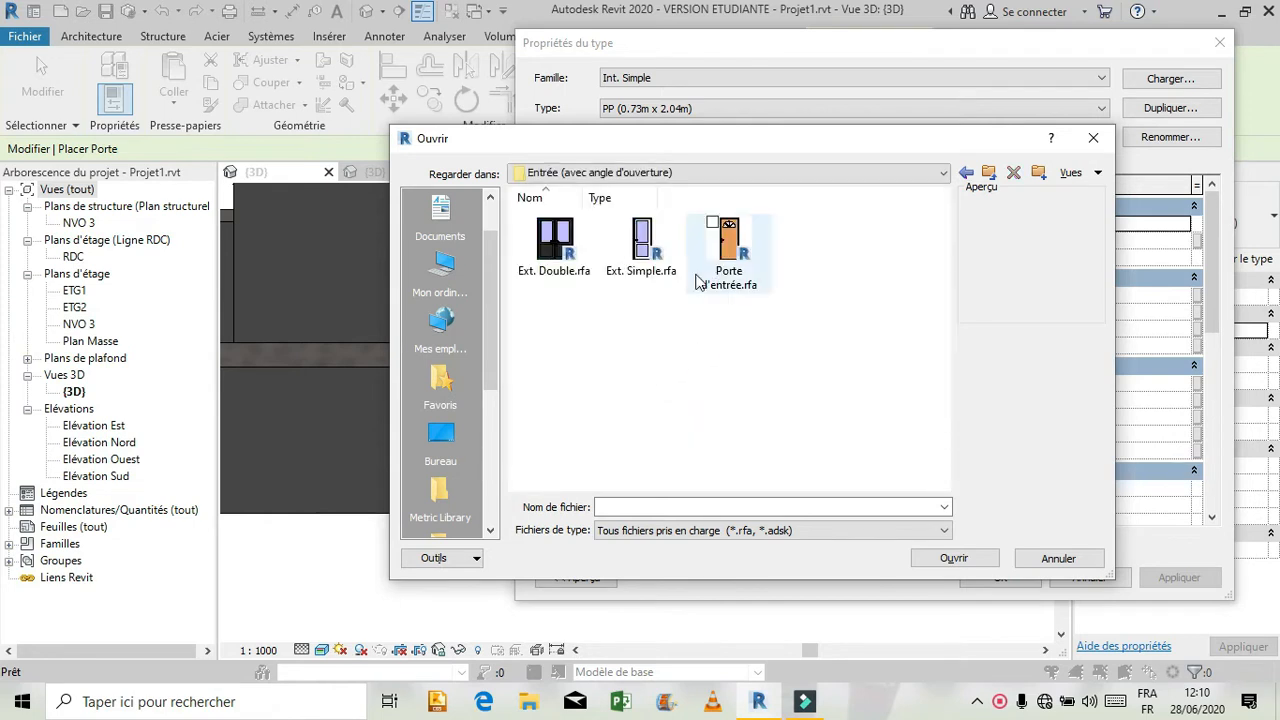
pyautogui.click(645, 283)
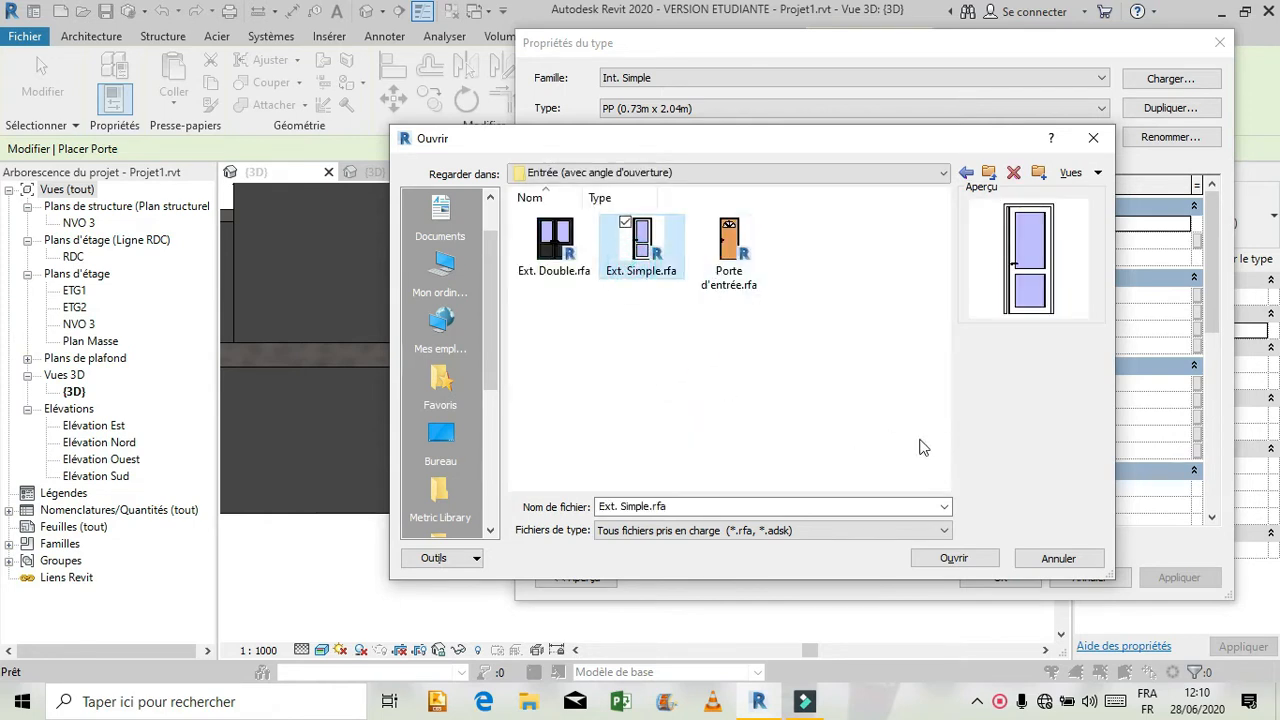
pyautogui.click(966, 175)
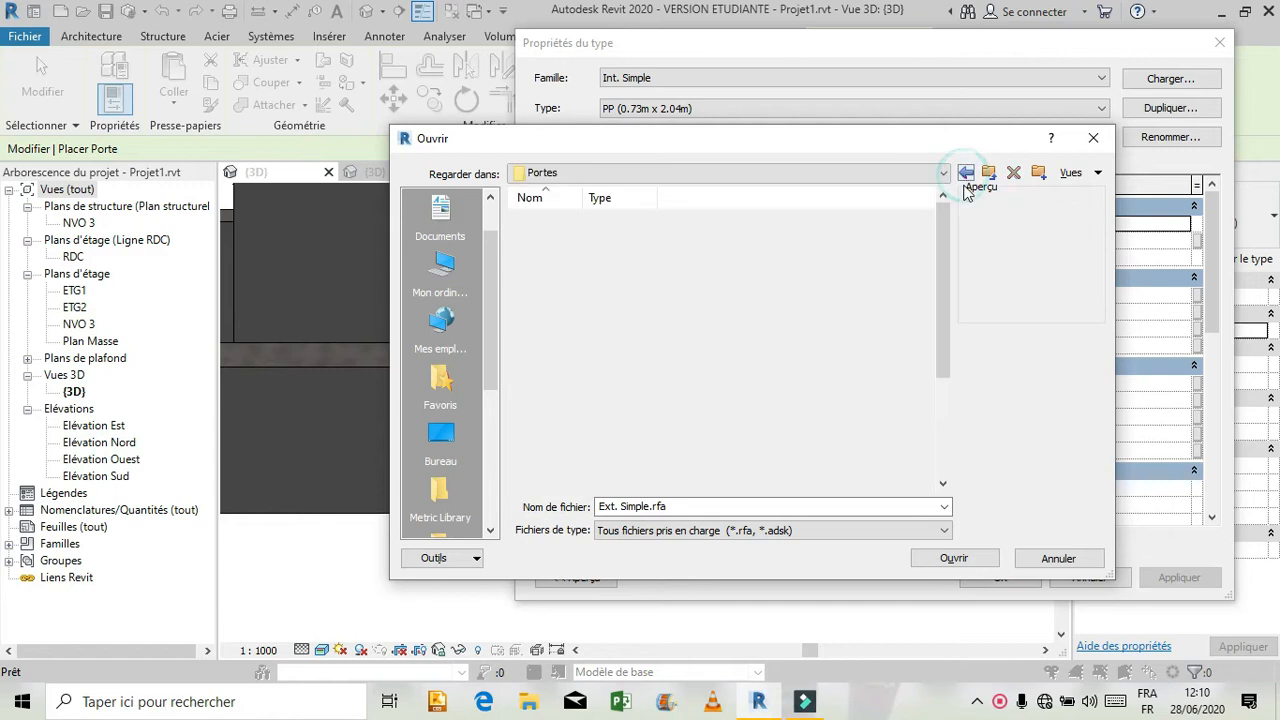
# Step: Load the Int. Simple vitrée family from the Intérieure (multi panneaux) folder and accept its type Cintré 2x4 - 0.73 m x 2.04 m
pyautogui.moveTo(941, 322); pyautogui.dragTo(960, 370)
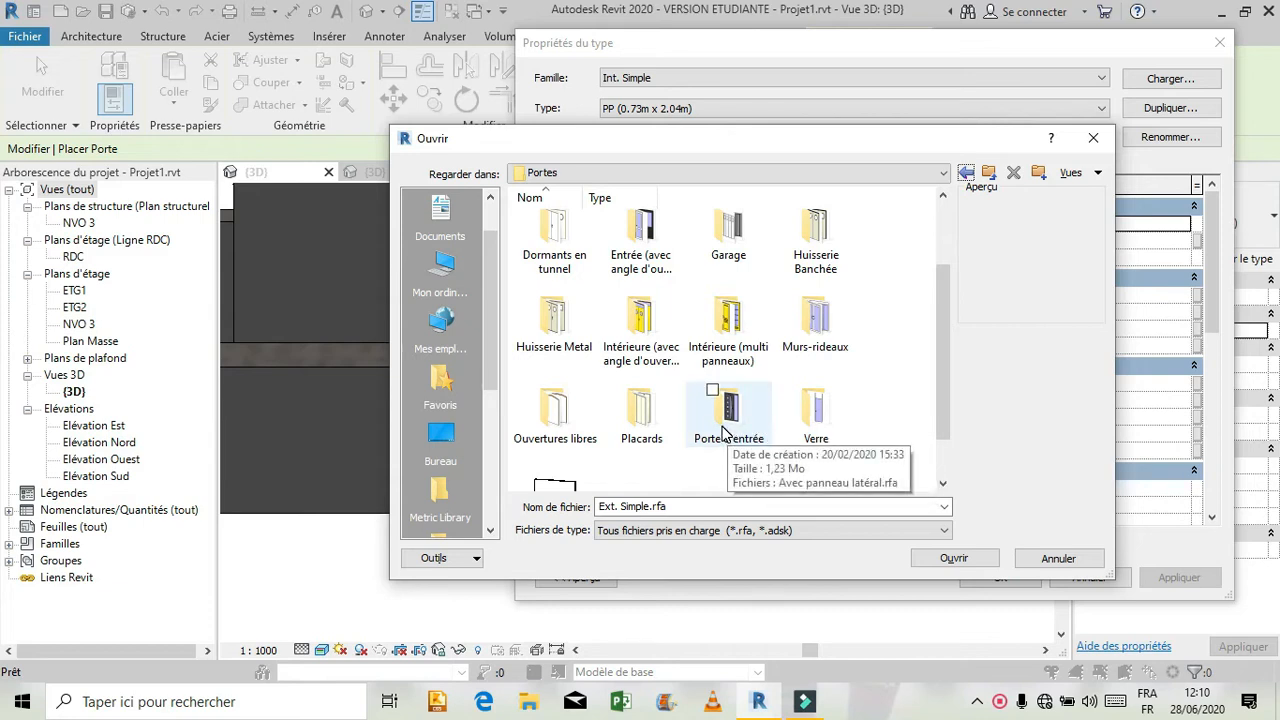
pyautogui.scroll(1, 714, 417)
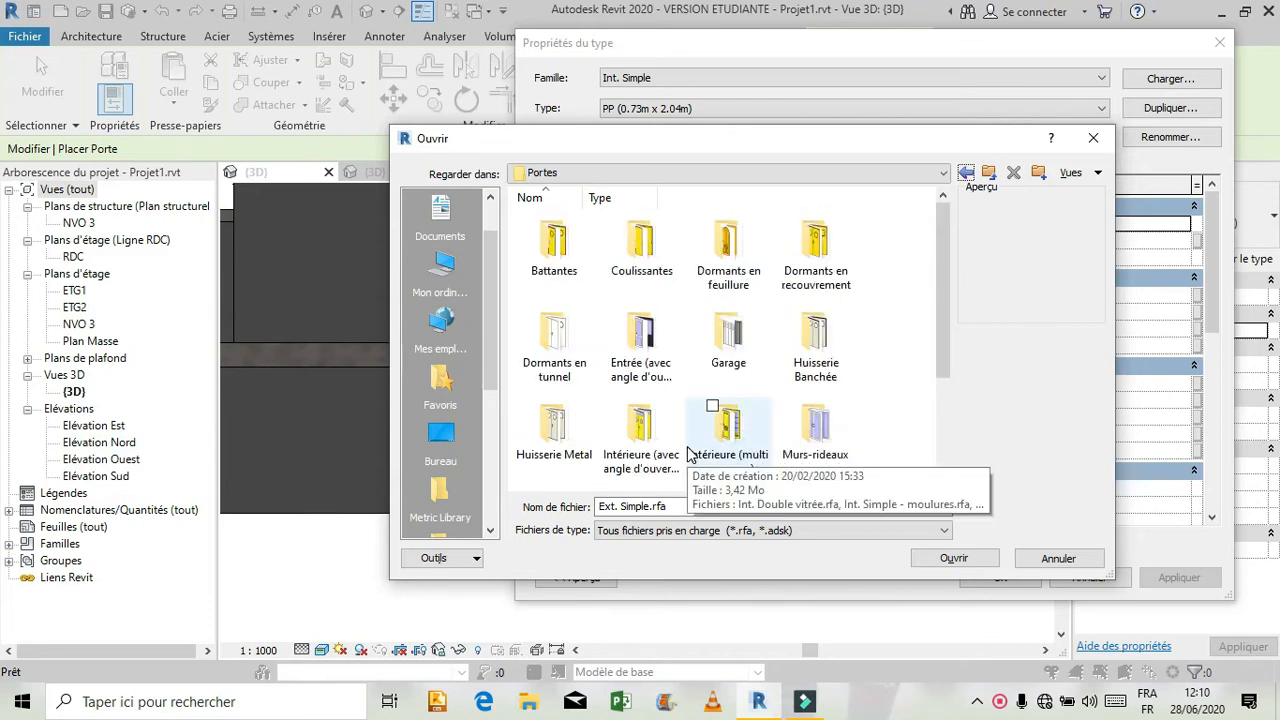
pyautogui.doubleClick(690, 455)
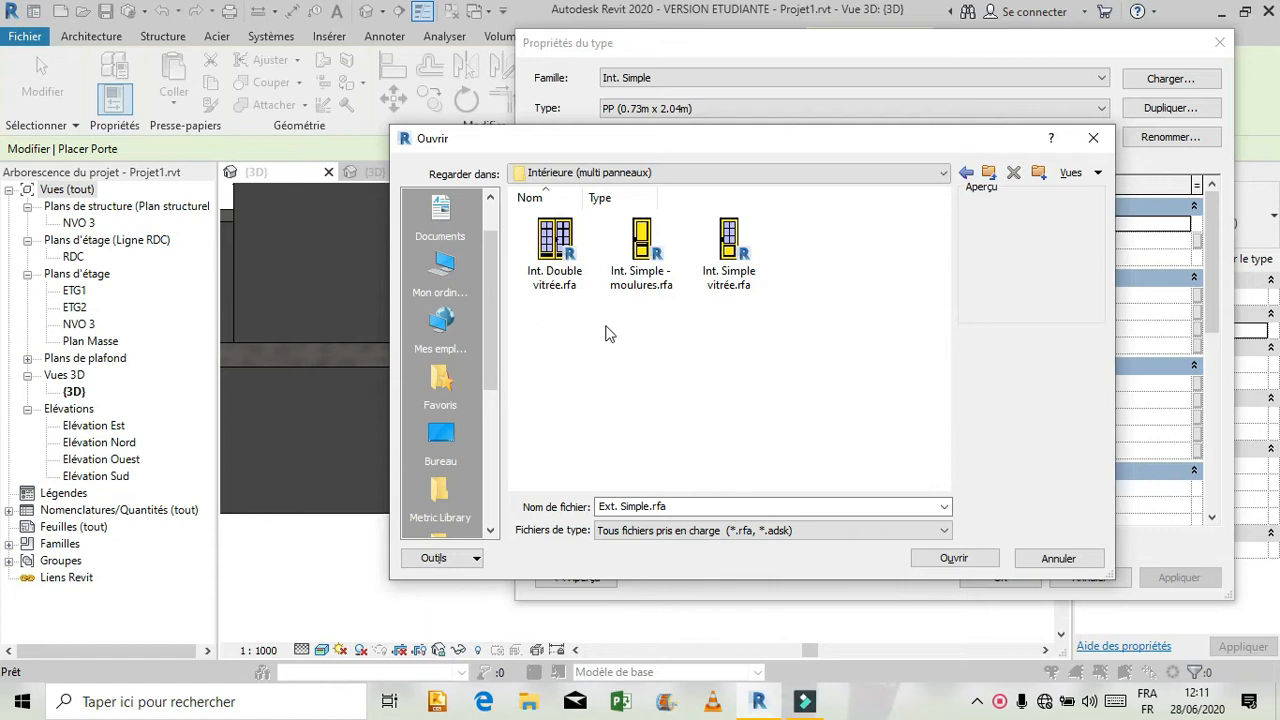
pyautogui.click(727, 262)
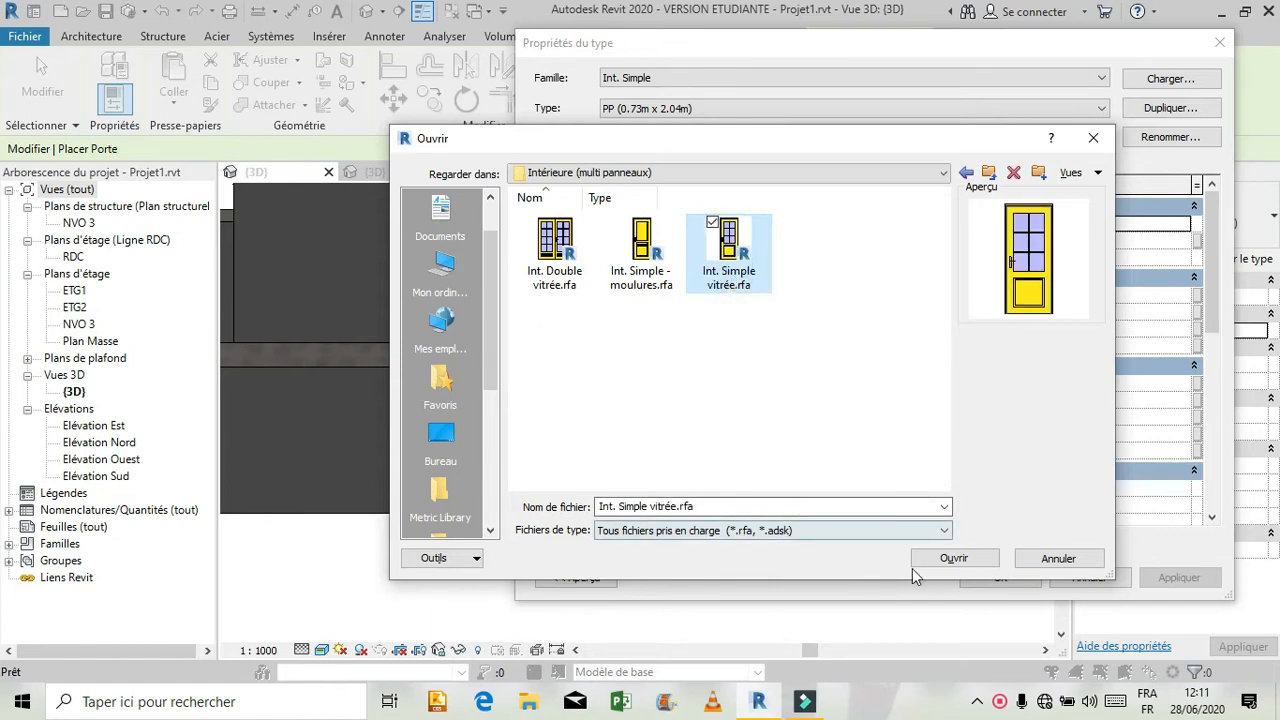
pyautogui.click(953, 557)
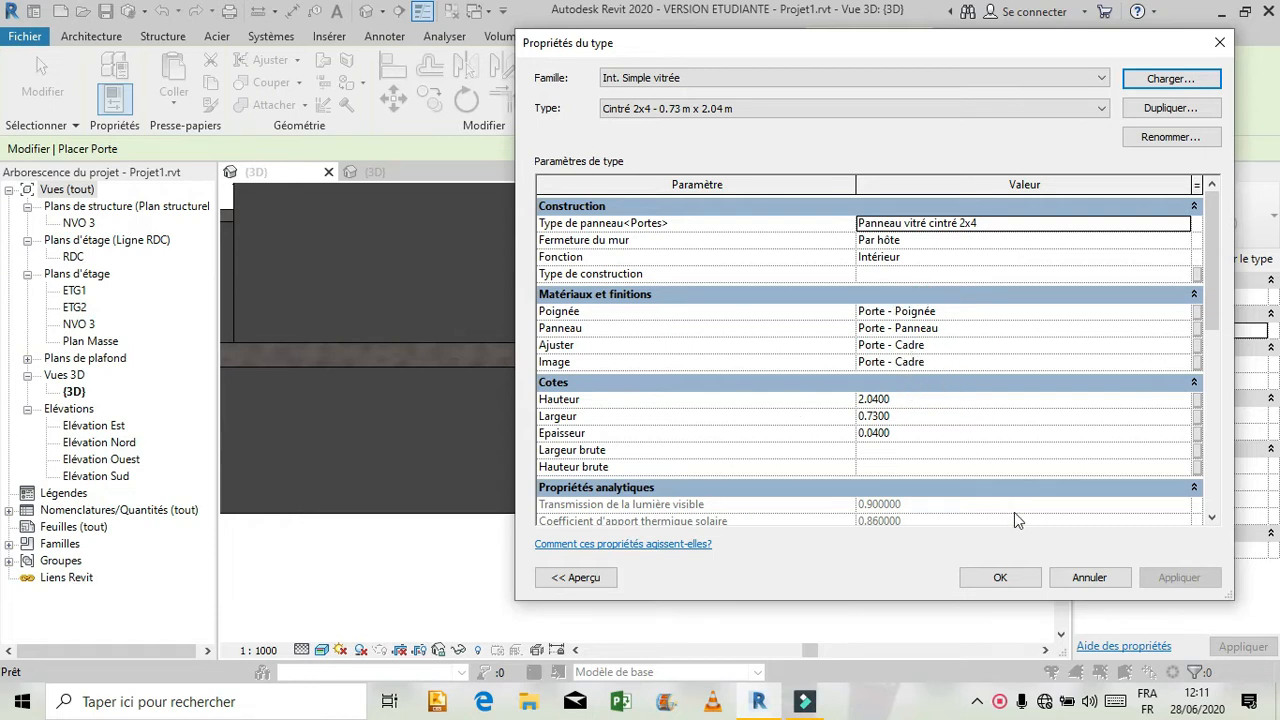
pyautogui.click(1000, 578)
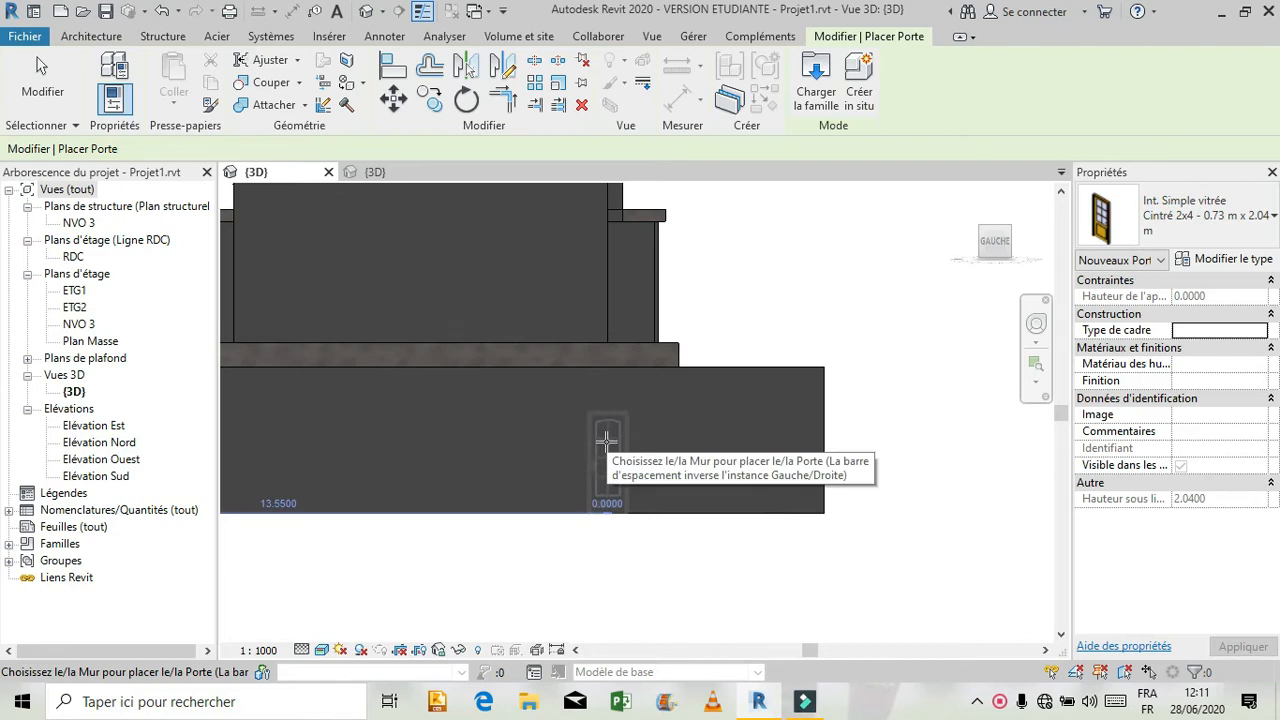
# Step: Place an Int. Simple vitrée door in the long ground-floor wall, near its free end, and finish placing doors
pyautogui.click(699, 414)
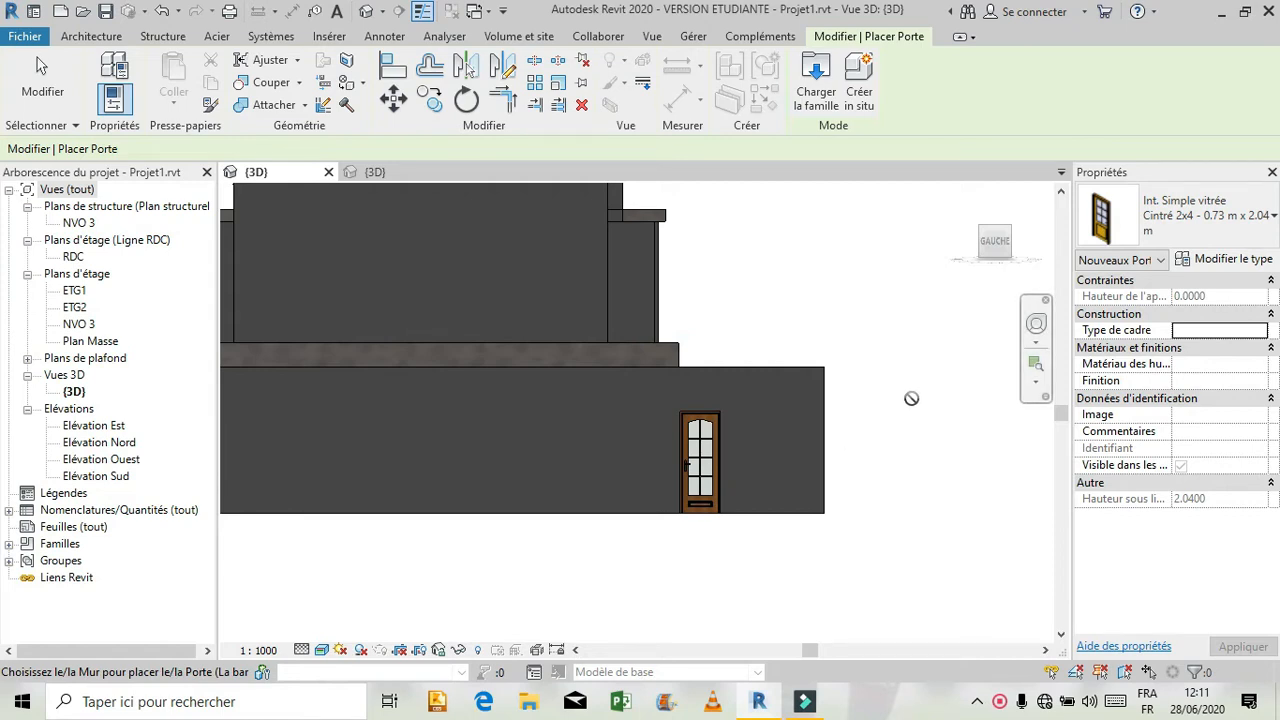
pyautogui.press('Escape')
pyautogui.press('Escape')
# Step: Examine the placed glazed door and its wall in the 3D view from several angles and at close range
pyautogui.click(1036, 323)
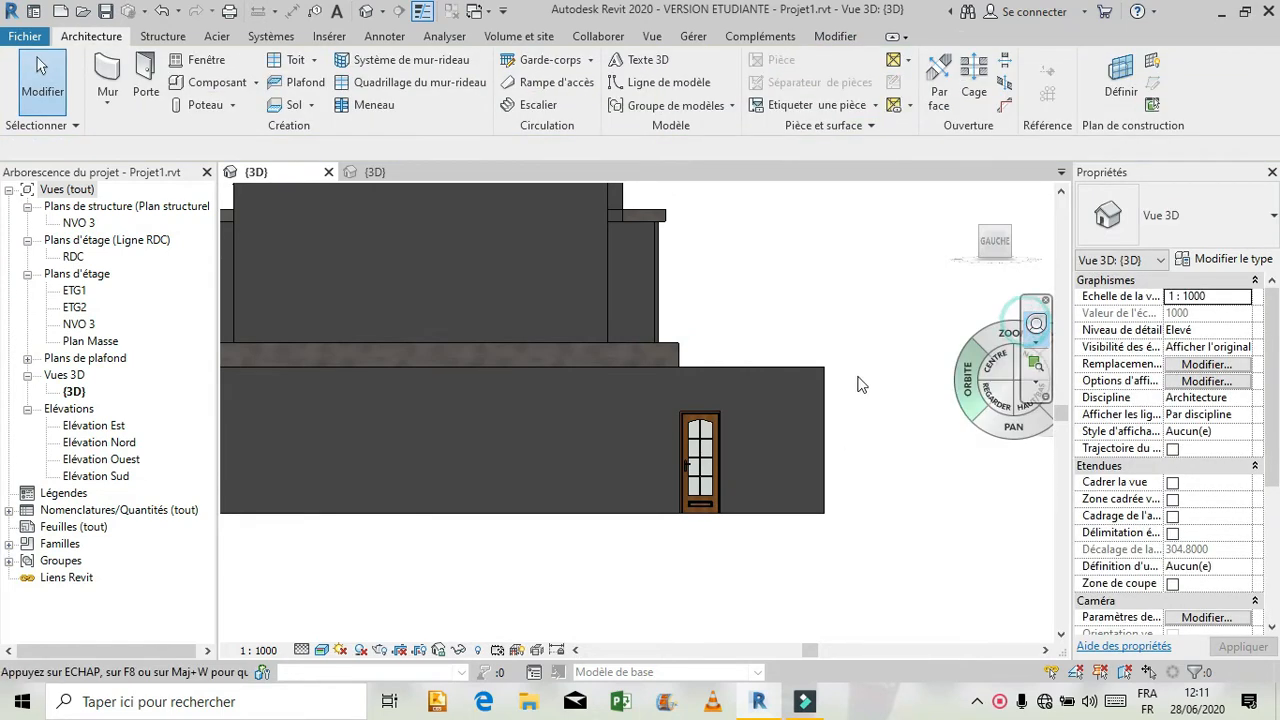
pyautogui.moveTo(720, 386); pyautogui.dragTo(762, 396)
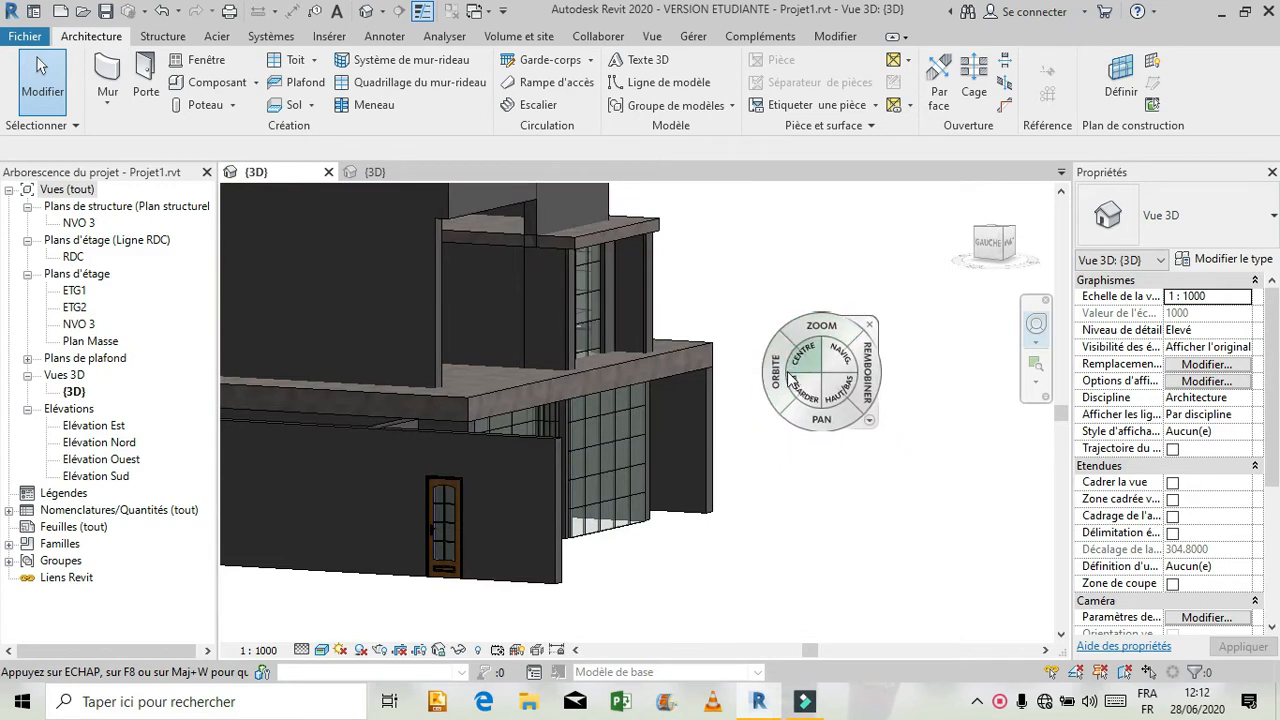
pyautogui.moveTo(772, 392); pyautogui.dragTo(776, 437)
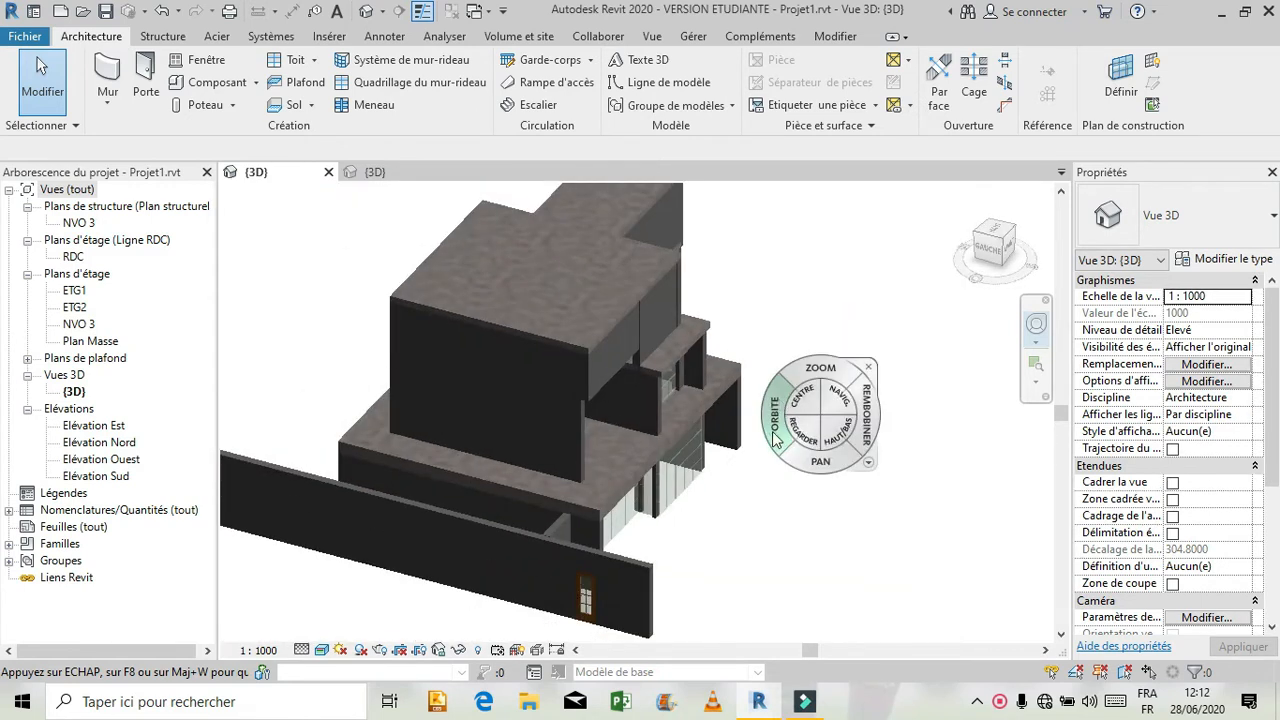
pyautogui.scroll(-3, 673, 420)
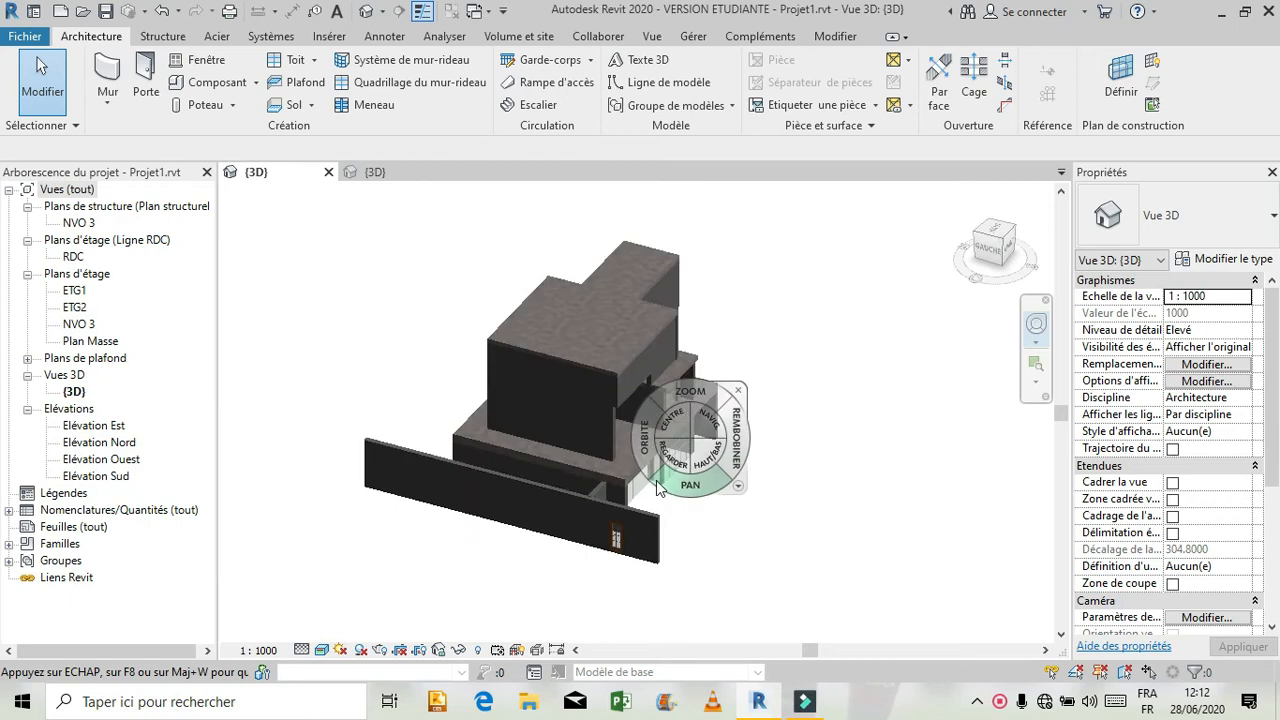
pyautogui.scroll(5, 659, 504)
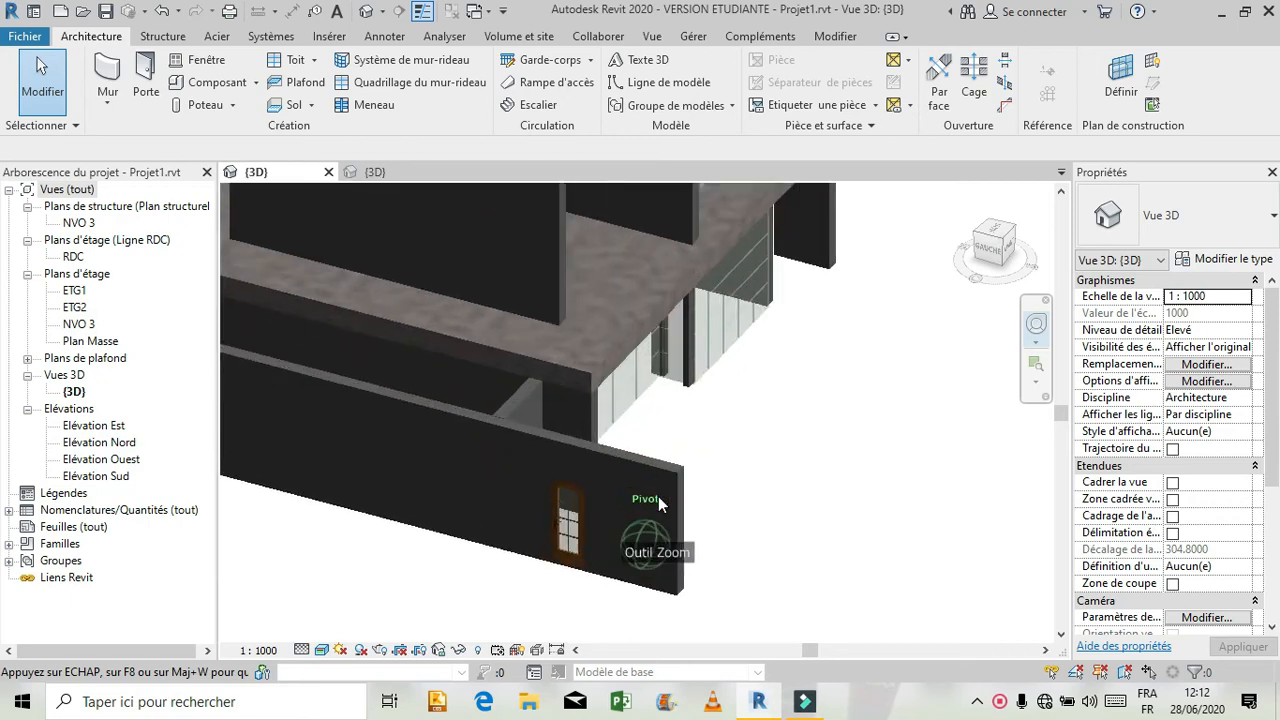
pyautogui.scroll(5, 659, 504)
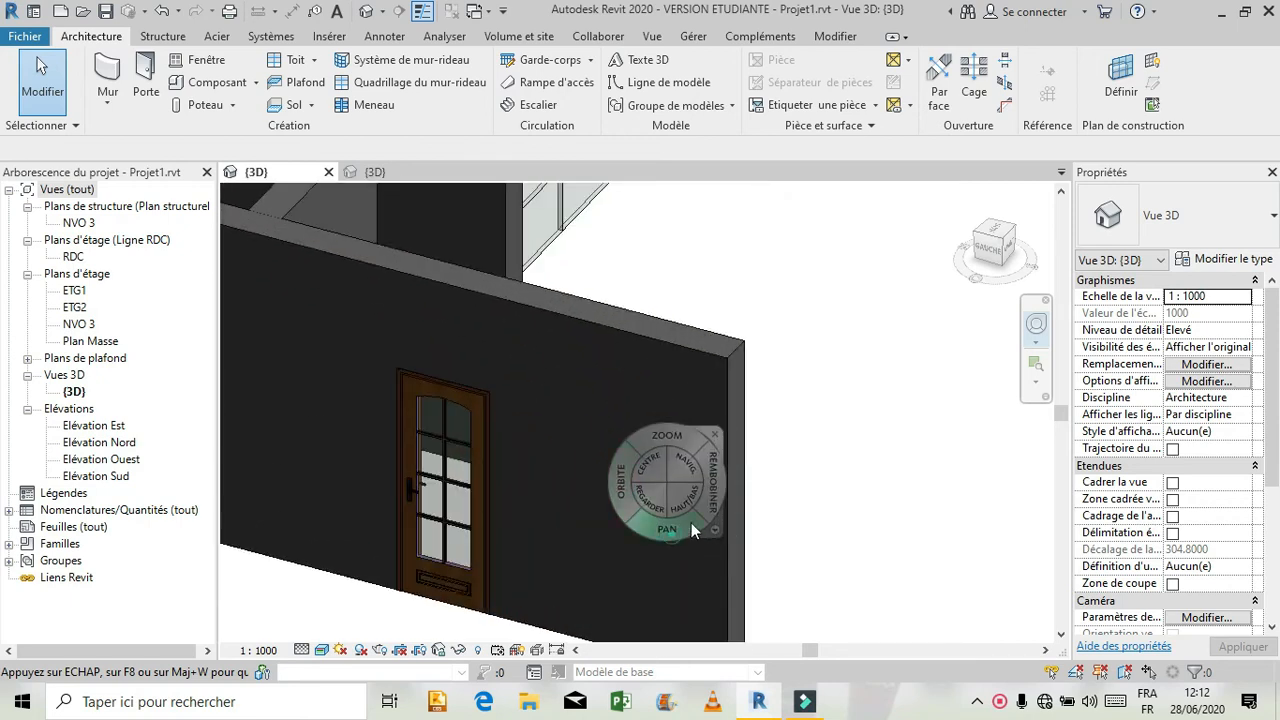
pyautogui.moveTo(691, 522); pyautogui.dragTo(838, 413)
pyautogui.moveTo(640, 451); pyautogui.dragTo(888, 466)
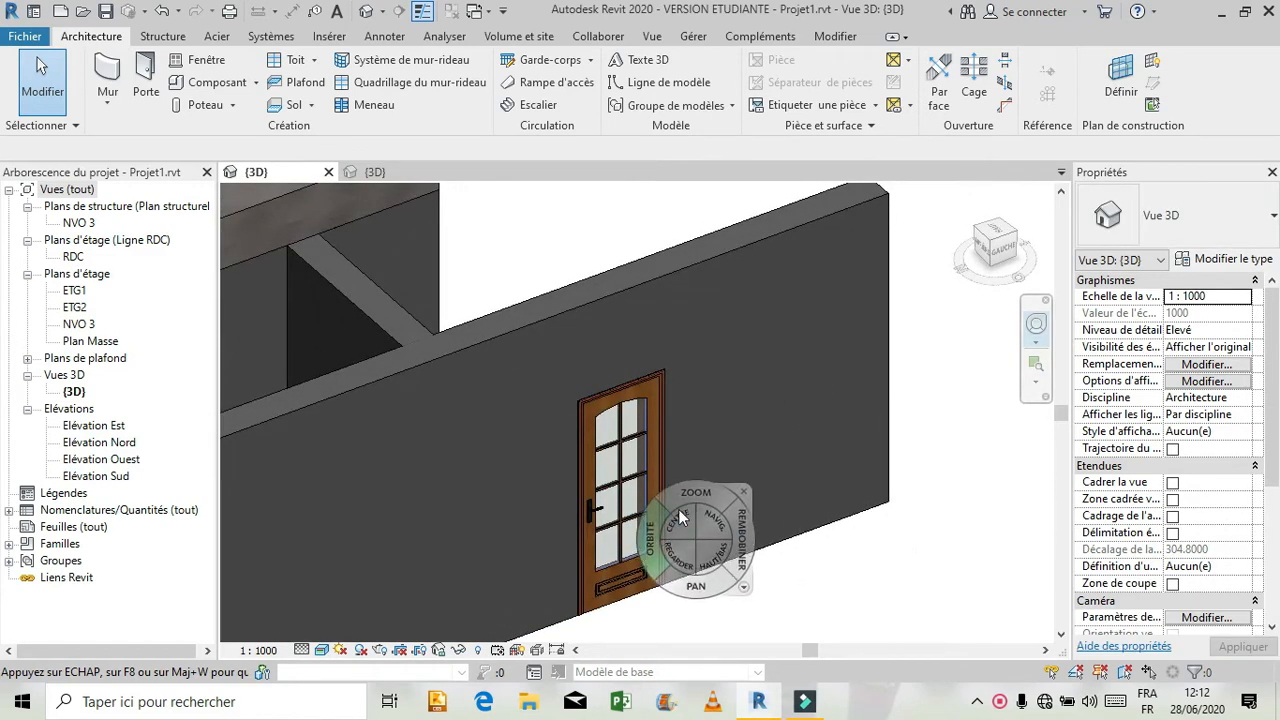
pyautogui.moveTo(700, 487); pyautogui.dragTo(724, 575)
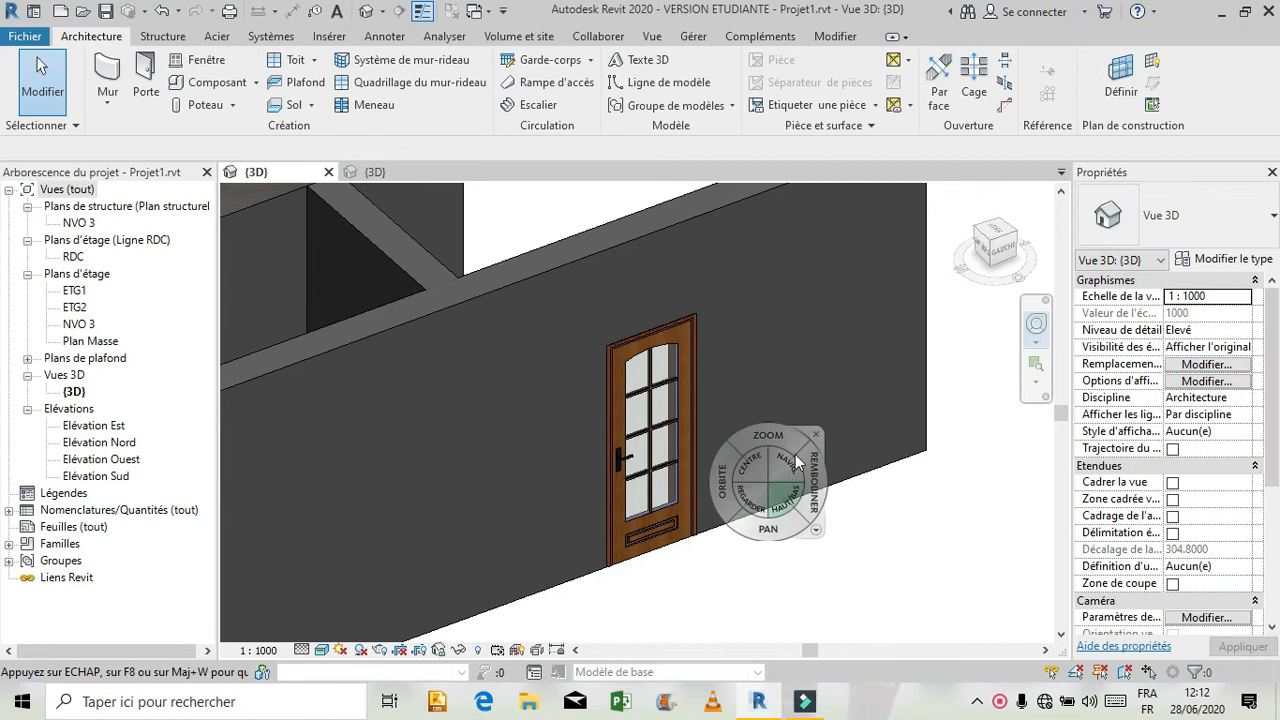
# Step: Leave the navigation wheel and delete the glazed door from the long ground-floor wall
pyautogui.click(815, 436)
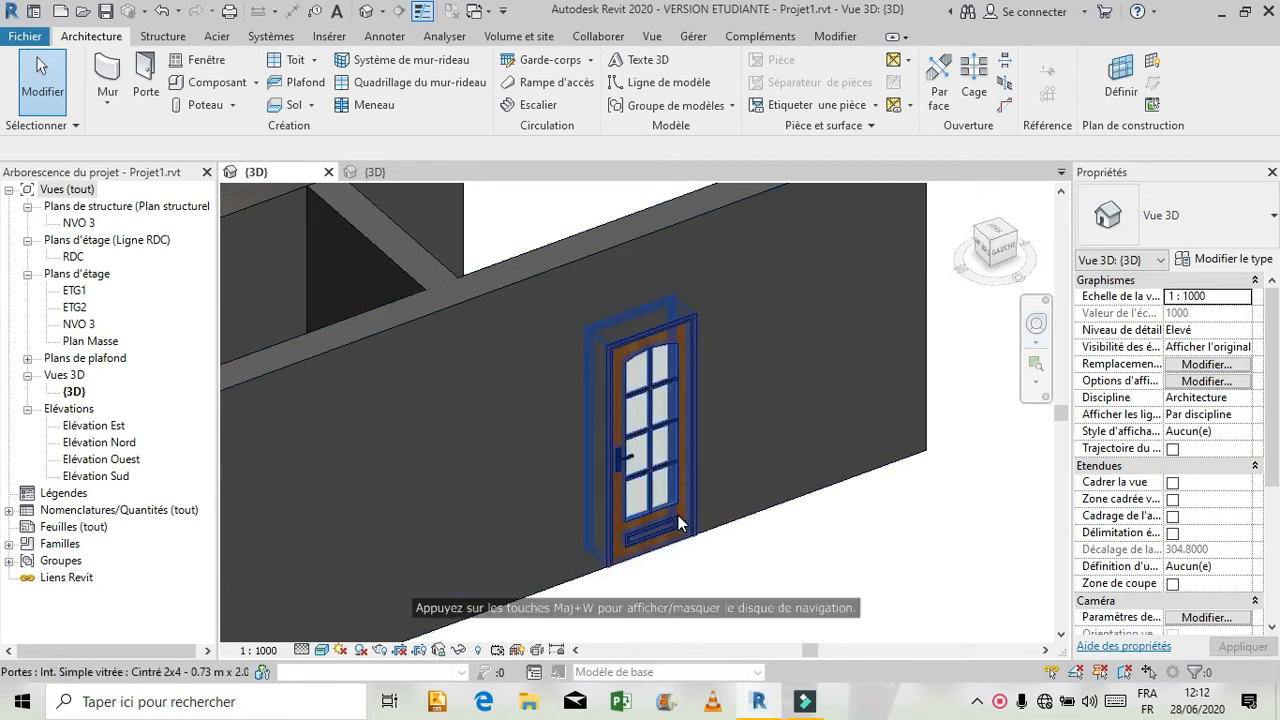
pyautogui.click(815, 535)
pyautogui.press('Delete')
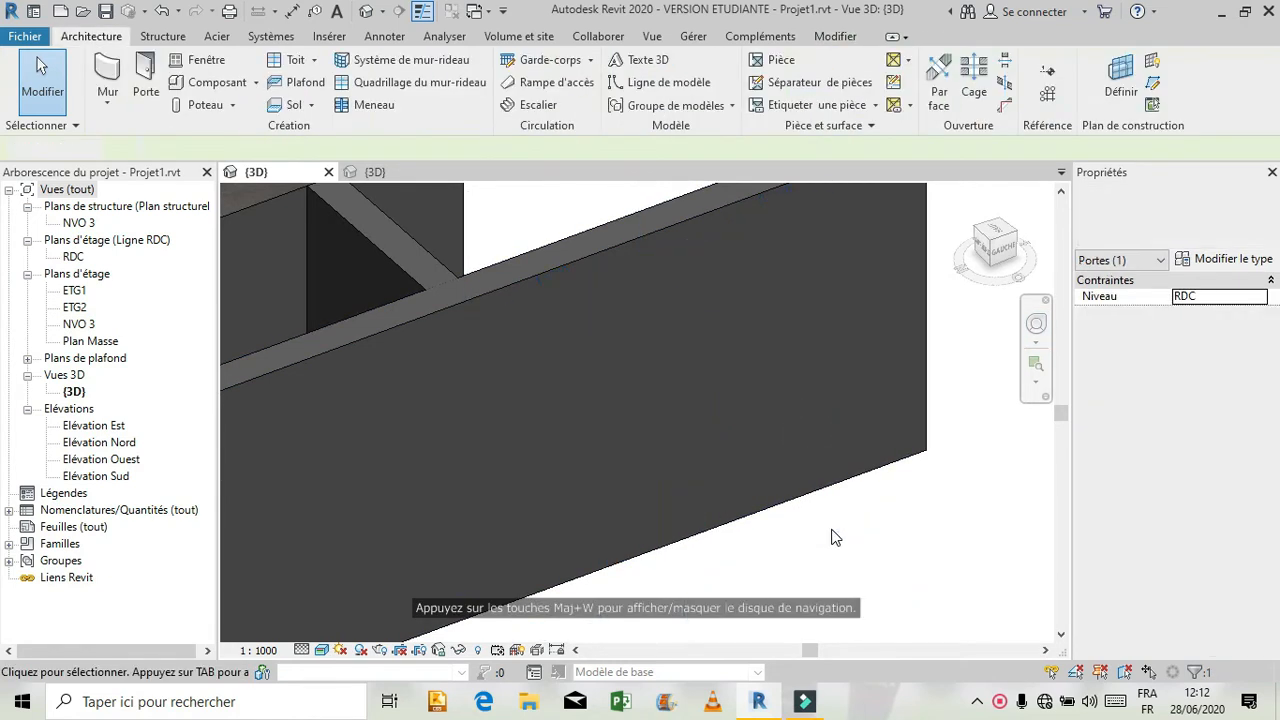
# Step: Examine the whole house in 3D from the corner between its AVANT and DROITE faces, including the ground-floor slab
pyautogui.click(1036, 323)
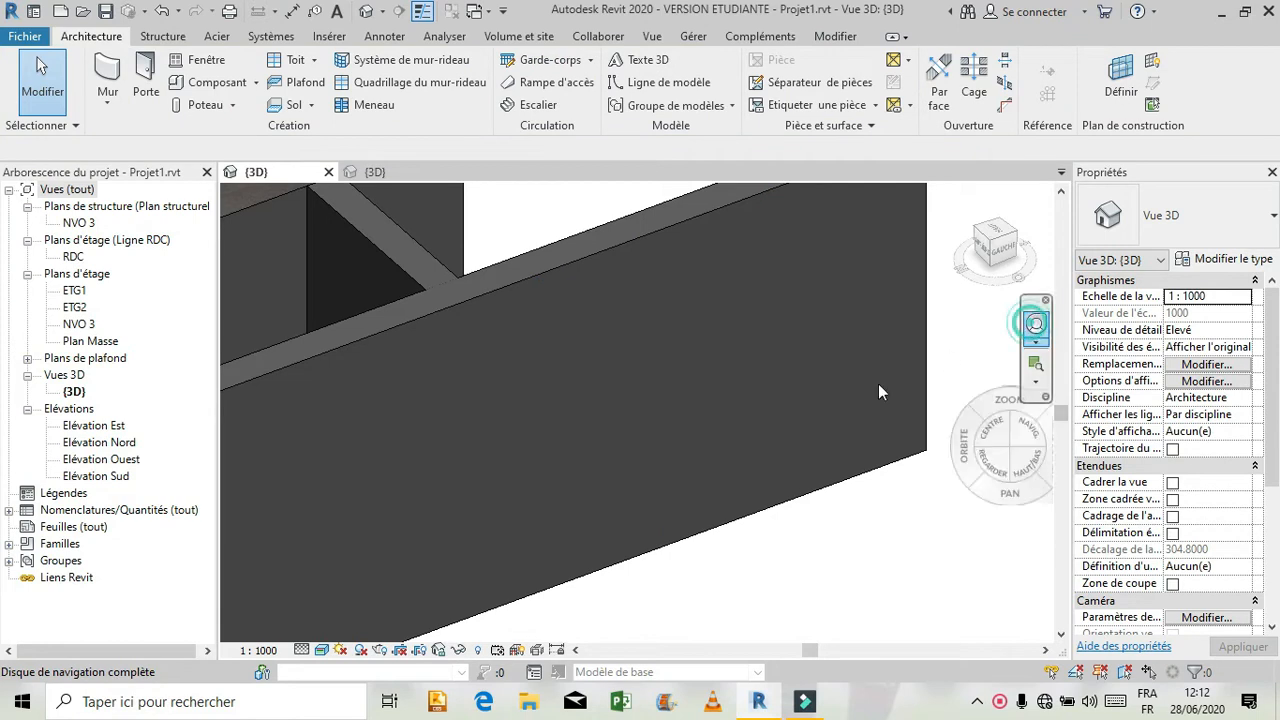
pyautogui.moveTo(736, 428); pyautogui.dragTo(447, 437)
pyautogui.scroll(-6, 447, 437)
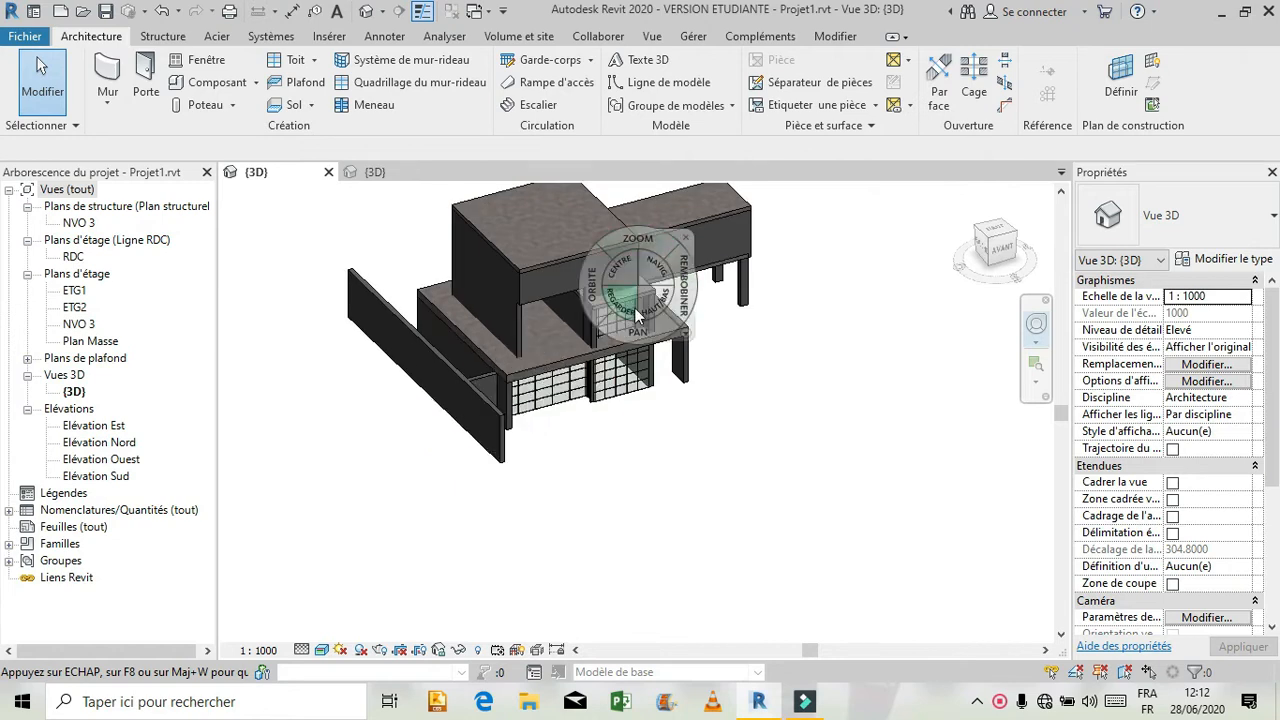
pyautogui.moveTo(744, 305); pyautogui.dragTo(561, 340)
pyautogui.moveTo(693, 411); pyautogui.dragTo(686, 402)
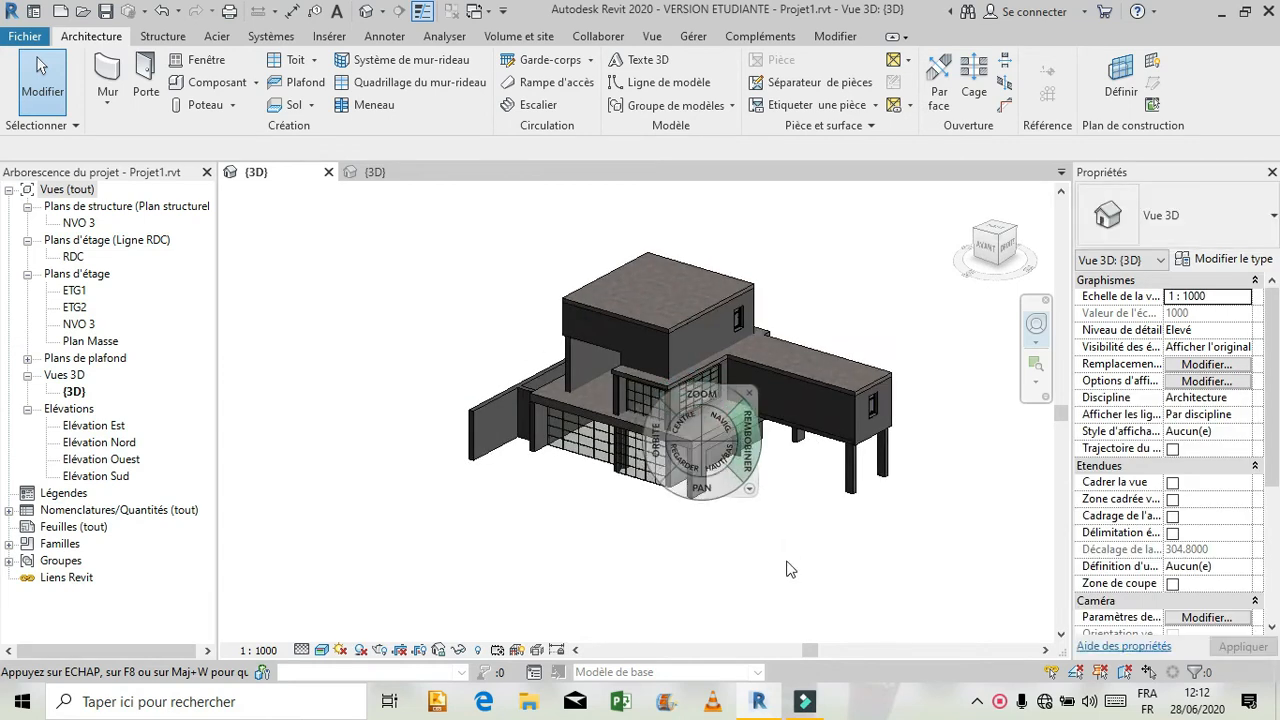
pyautogui.click(802, 461)
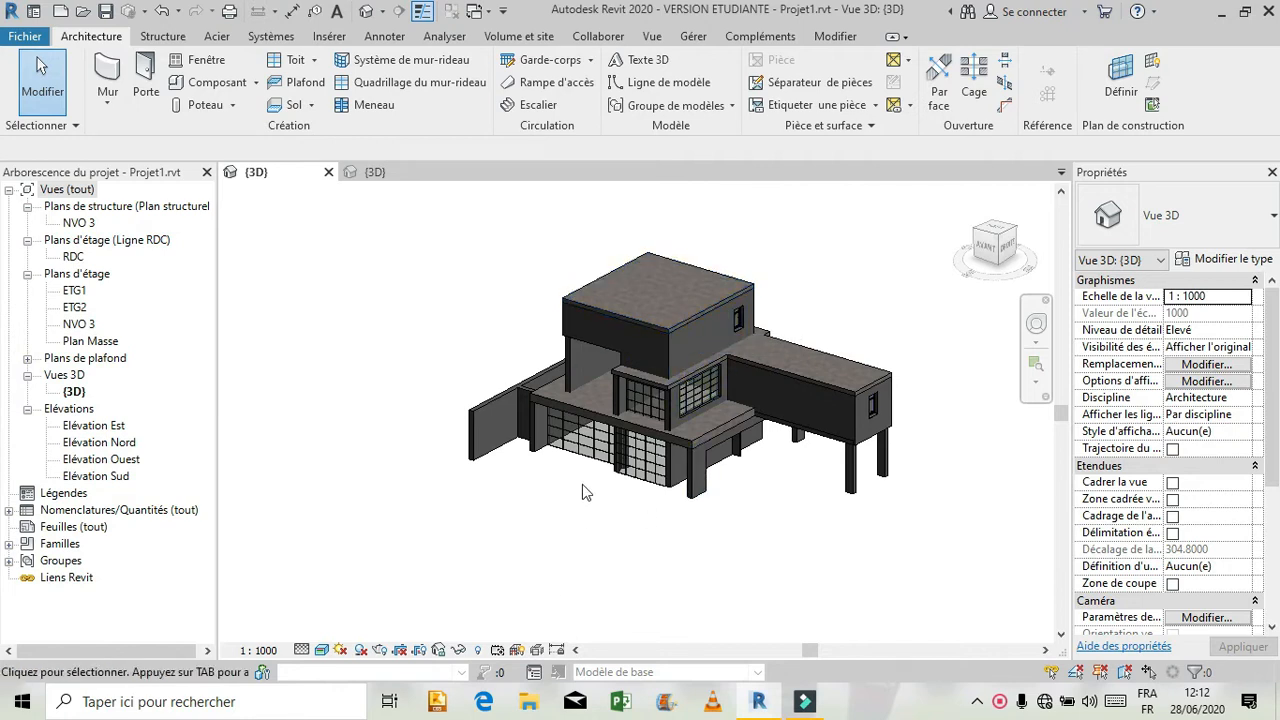
pyautogui.scroll(2, 858, 455)
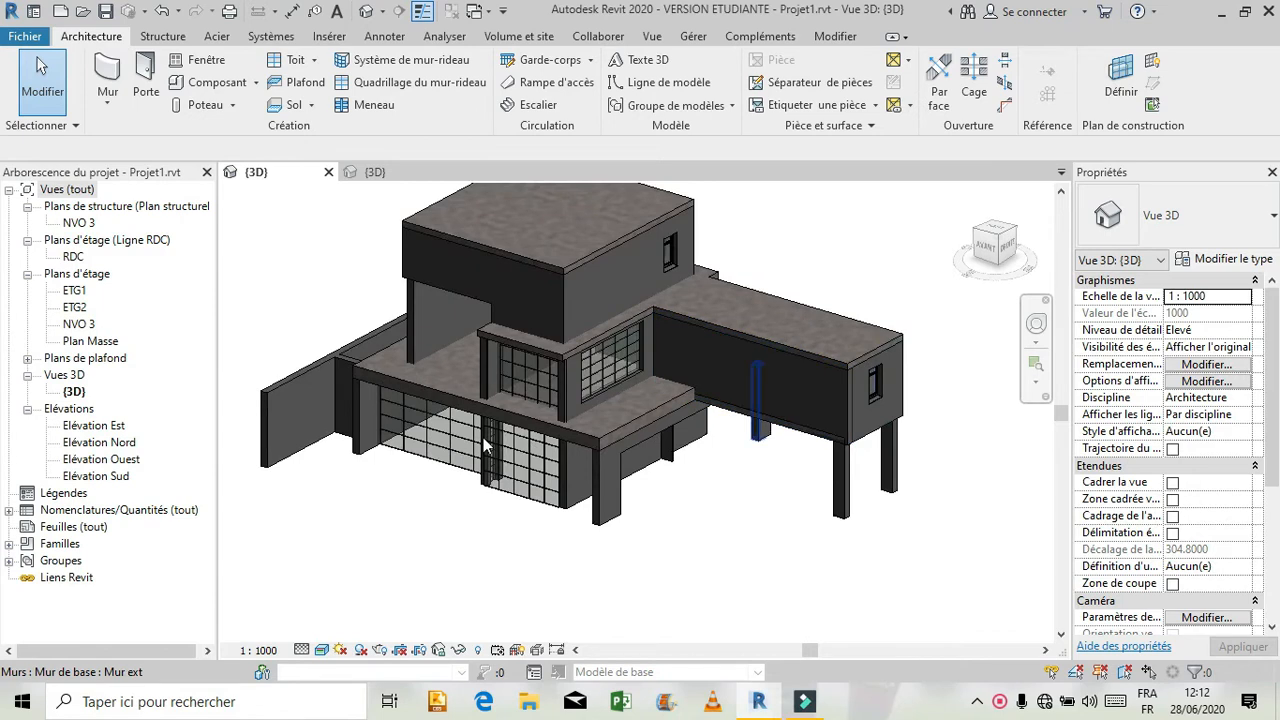
pyautogui.click(620, 428)
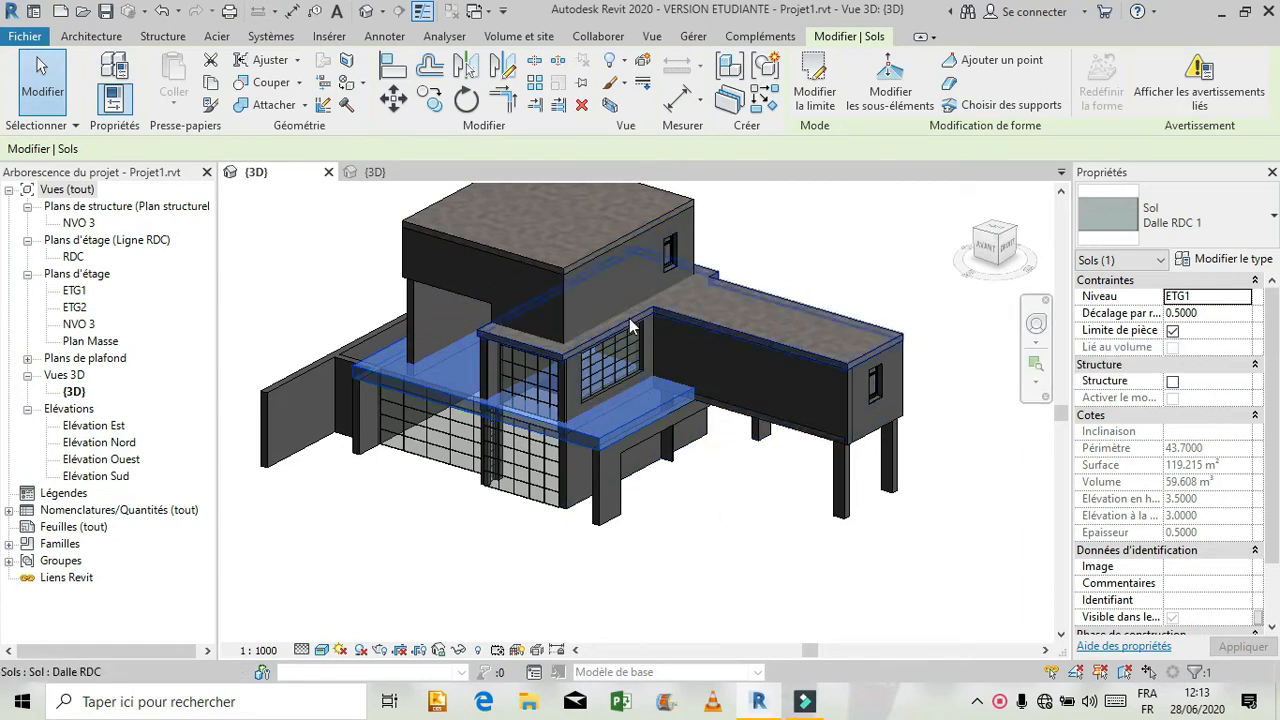
pyautogui.click(760, 510)
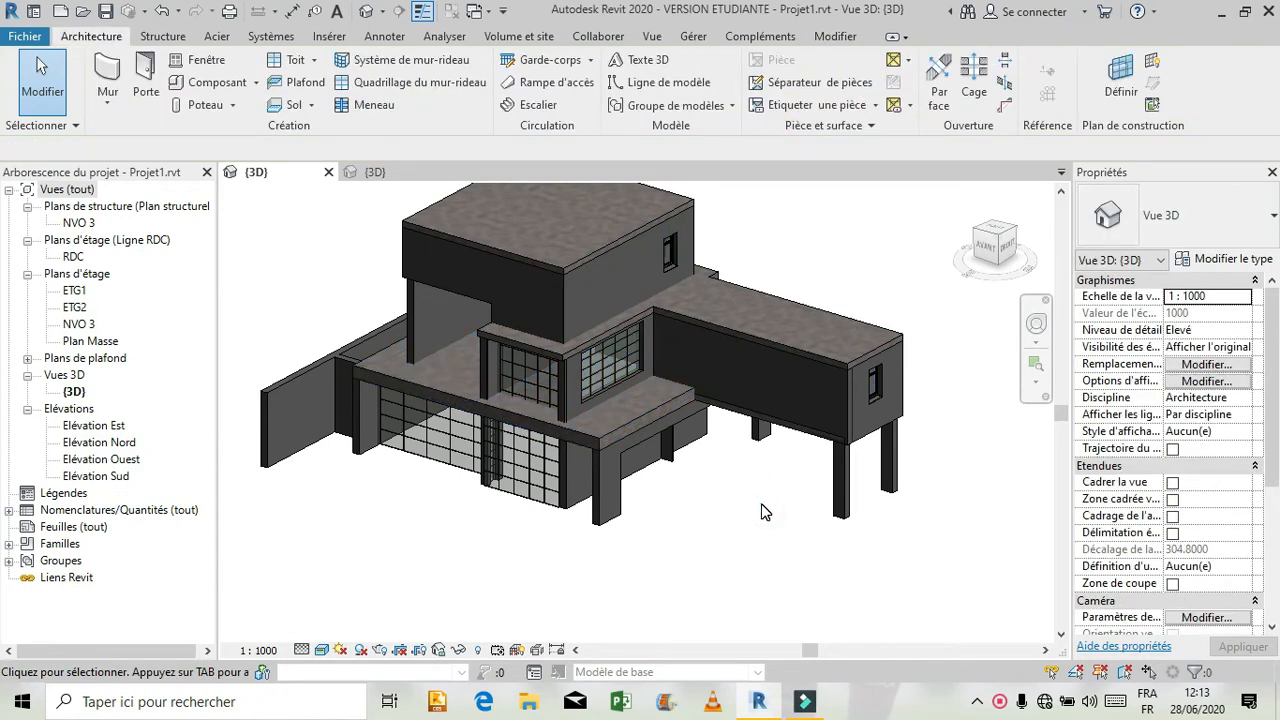
pyautogui.scroll(-2, 763, 512)
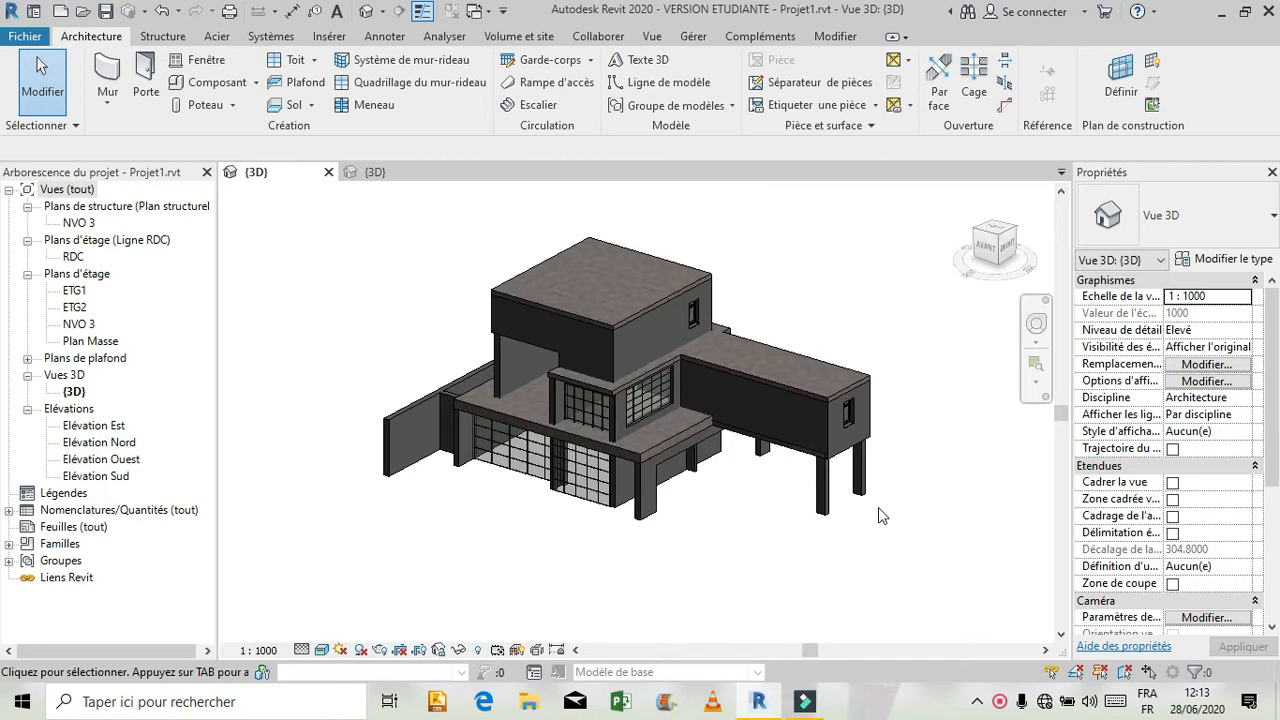
pyautogui.scroll(1, 896, 499)
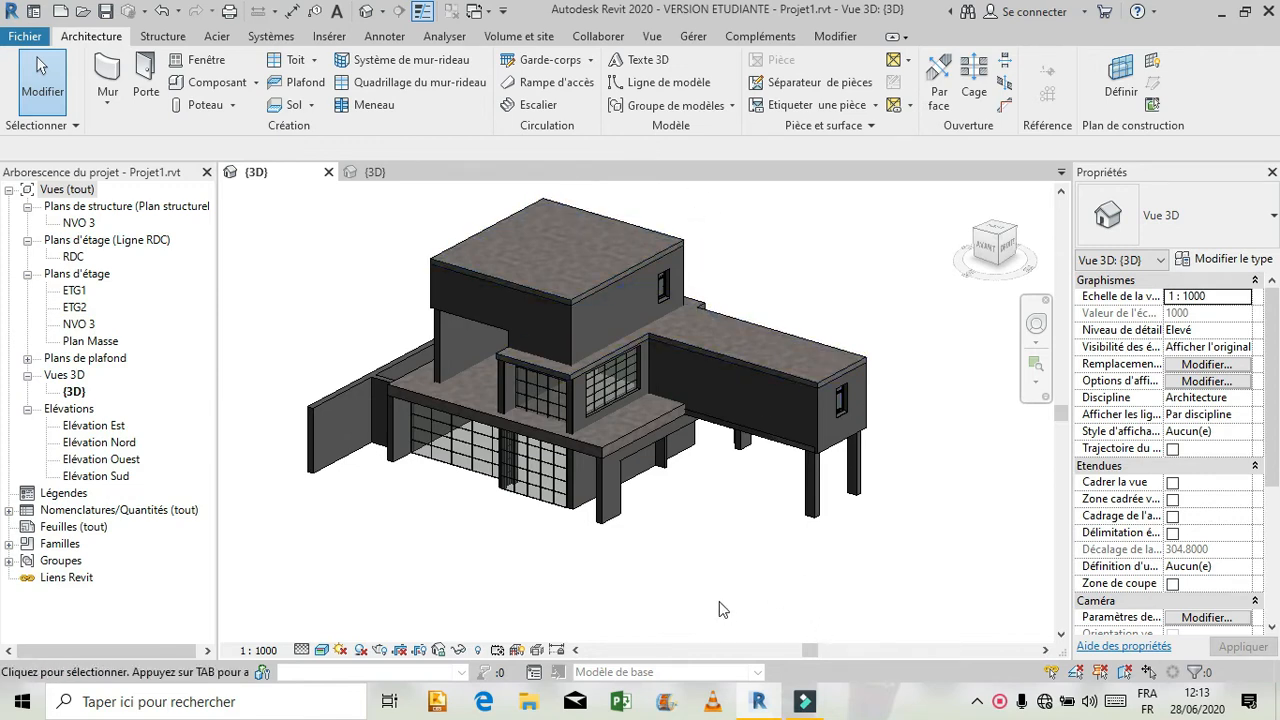
pyautogui.scroll(-1, 725, 613)
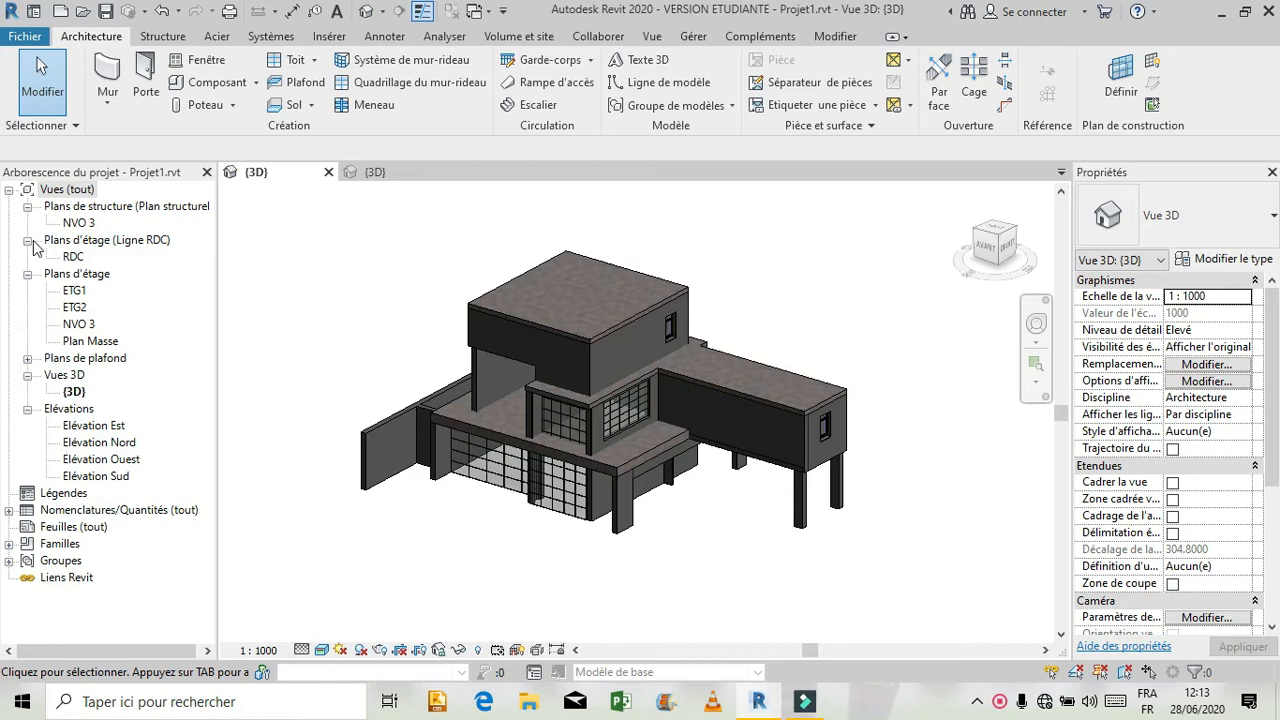
# Step: Collapse the Plans de structure and Plans d'étage groups in the project tree, leaving Plans d'étage (Ligne RDC) and Plans de plafond expanded
pyautogui.click(27, 206)
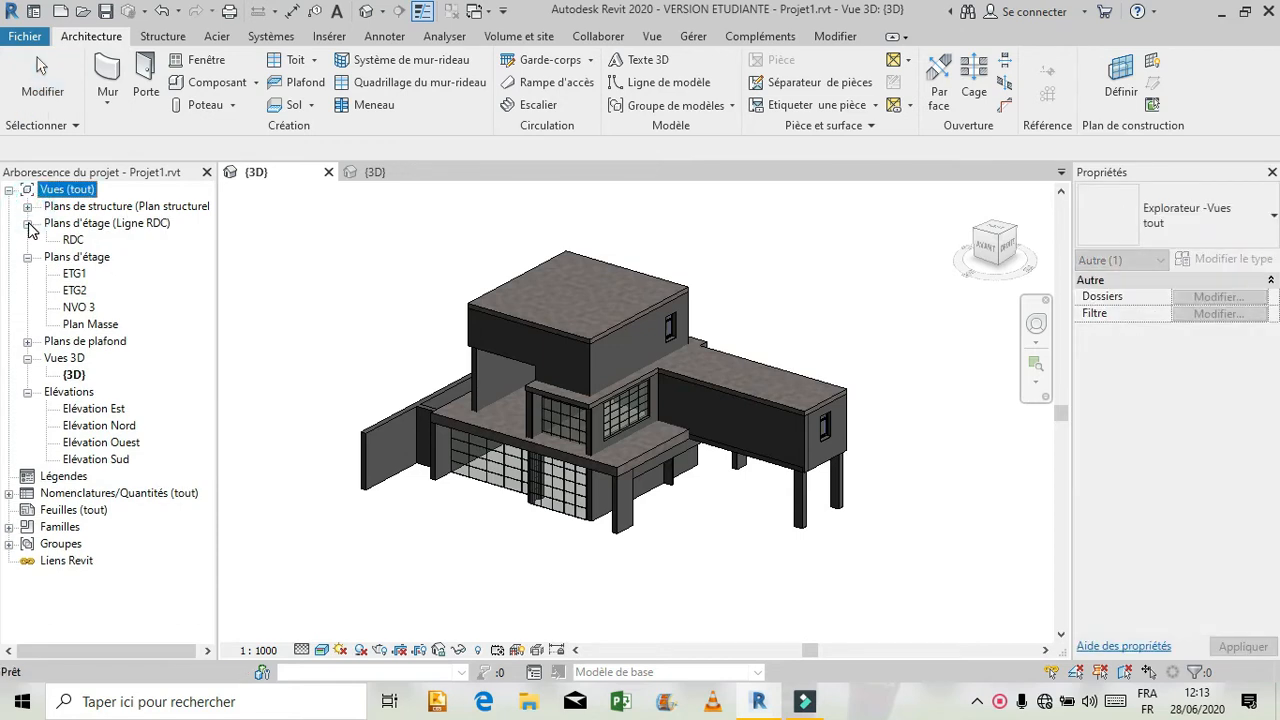
pyautogui.click(27, 223)
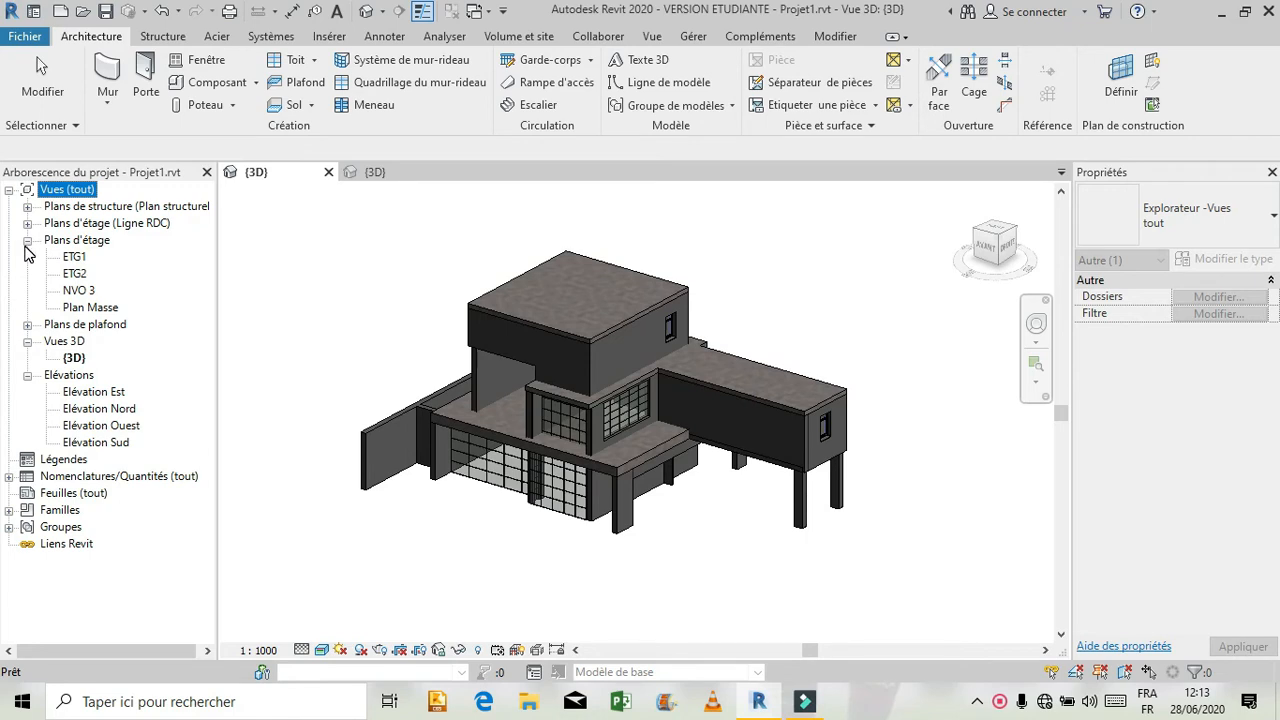
pyautogui.click(28, 241)
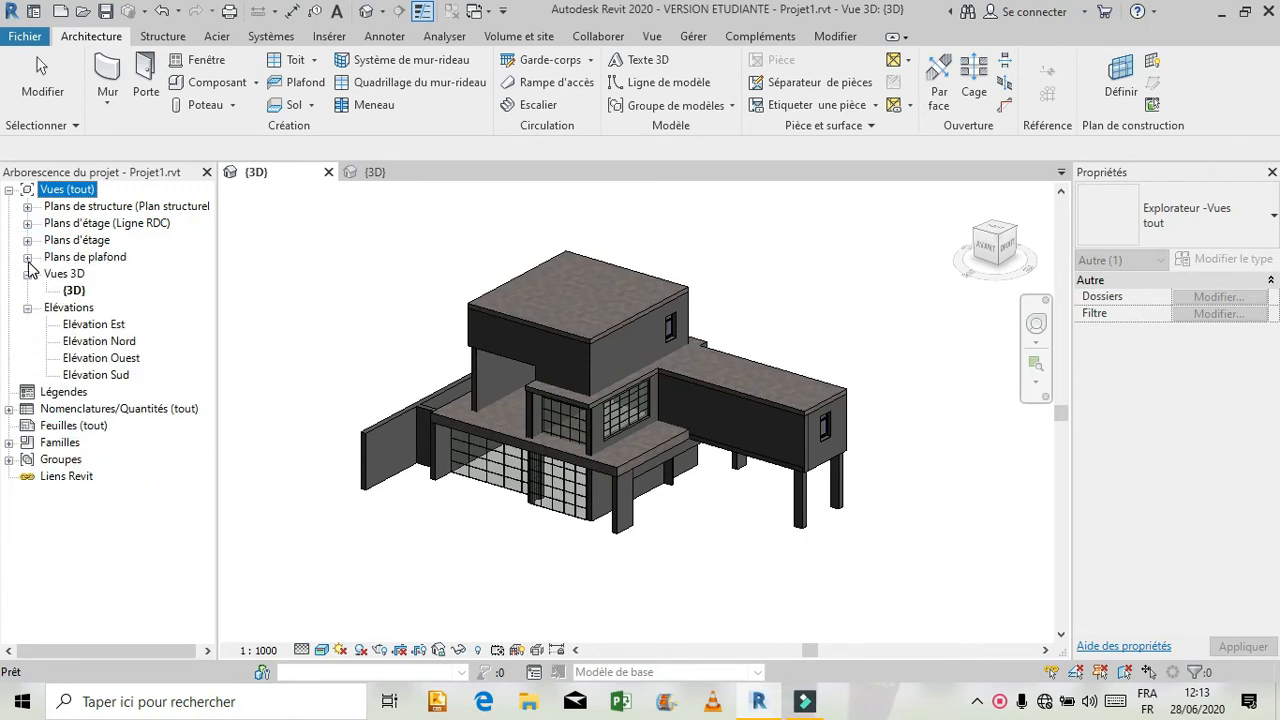
pyautogui.click(28, 258)
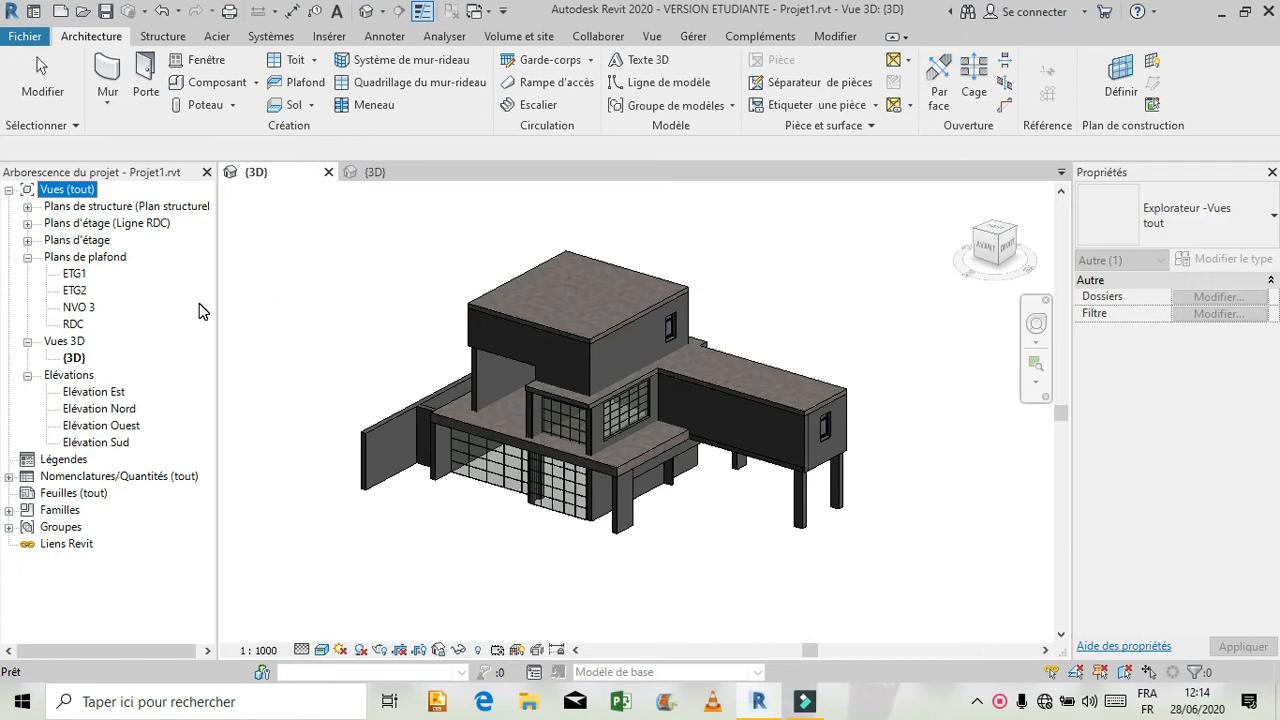
pyautogui.click(27, 223)
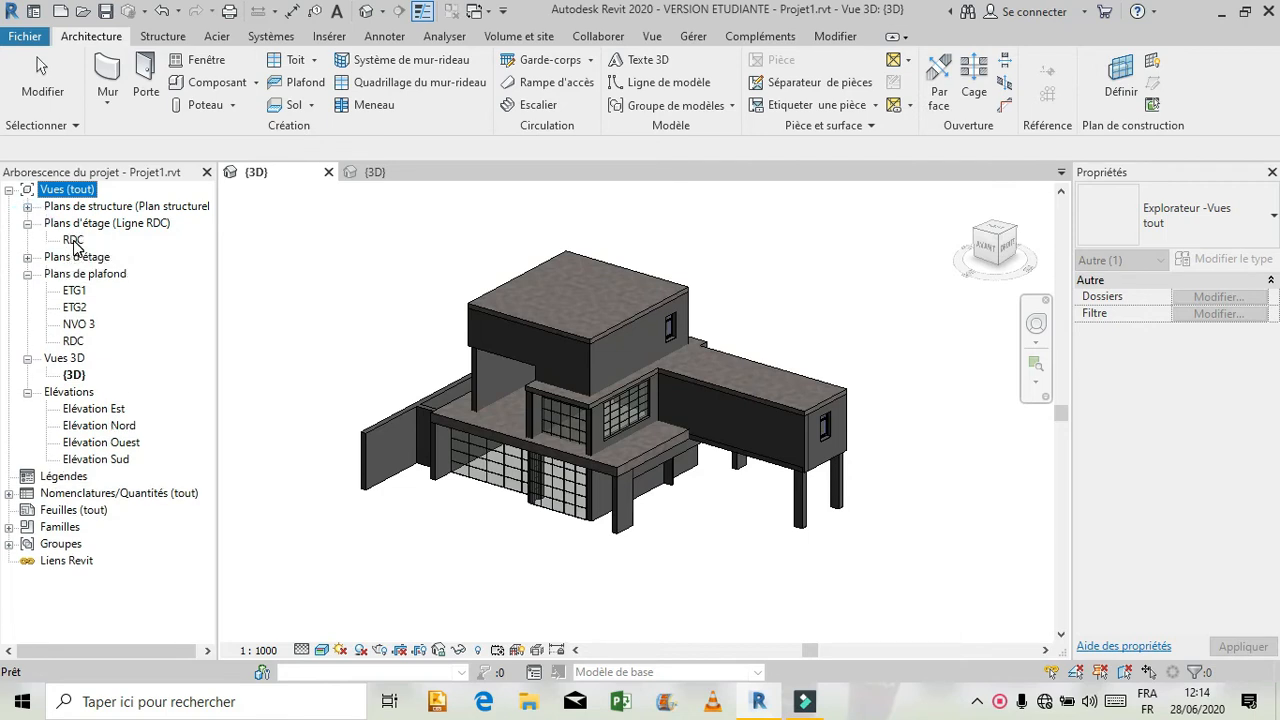
# Step: Open the RDC floor plan and the RDC ceiling plan, focusing on the main building block
pyautogui.doubleClick(72, 240)
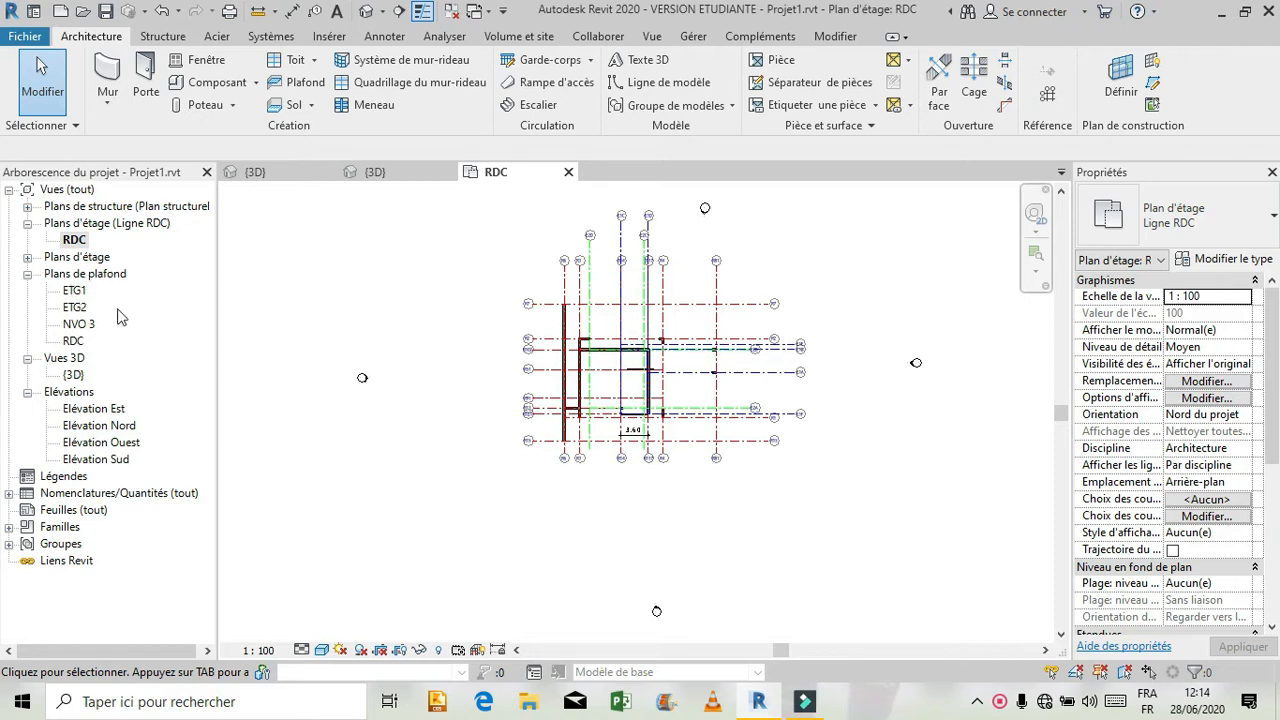
pyautogui.click(70, 342)
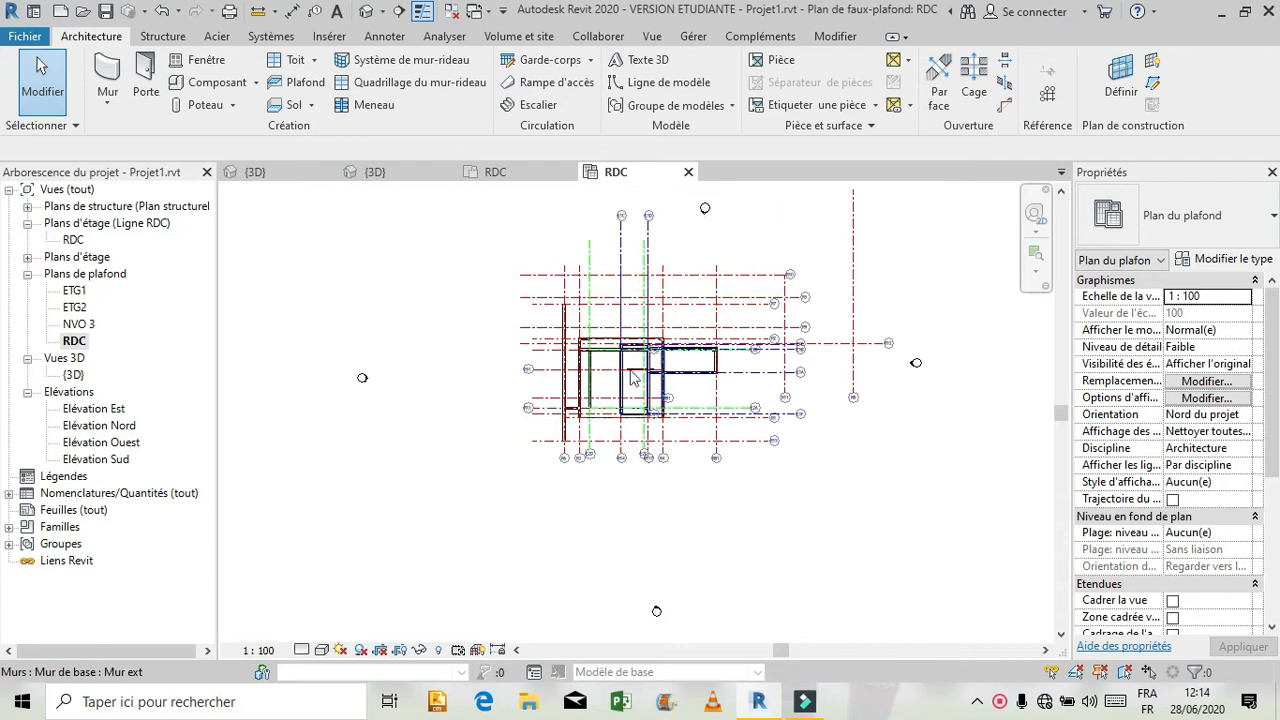
pyautogui.scroll(1, 645, 355)
pyautogui.scroll(3, 645, 355)
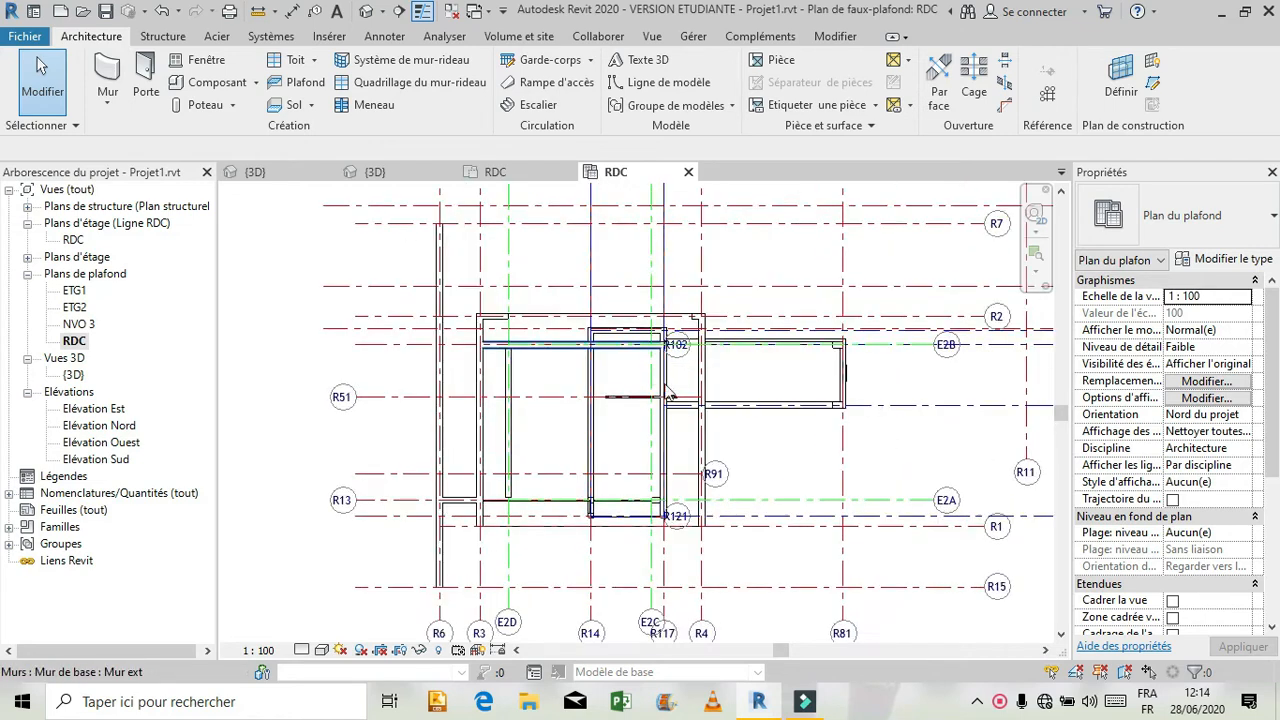
pyautogui.scroll(1, 672, 462)
pyautogui.scroll(1, 672, 460)
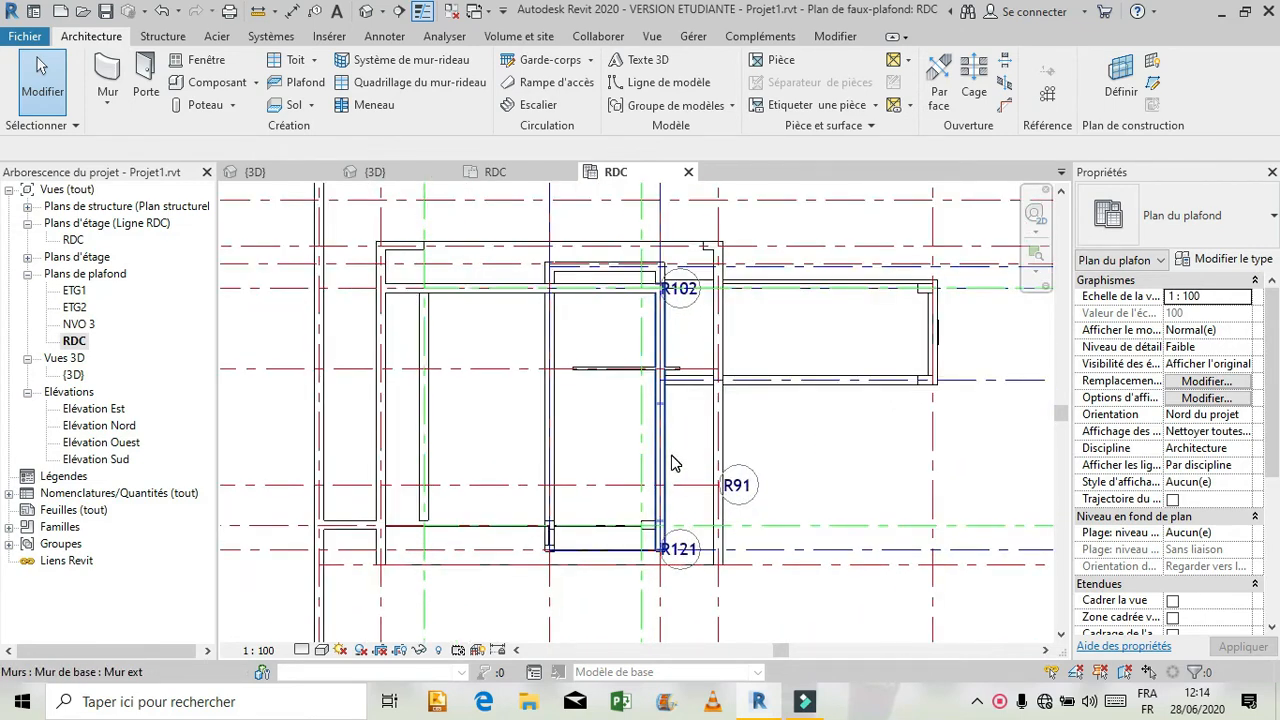
pyautogui.scroll(-1, 845, 439)
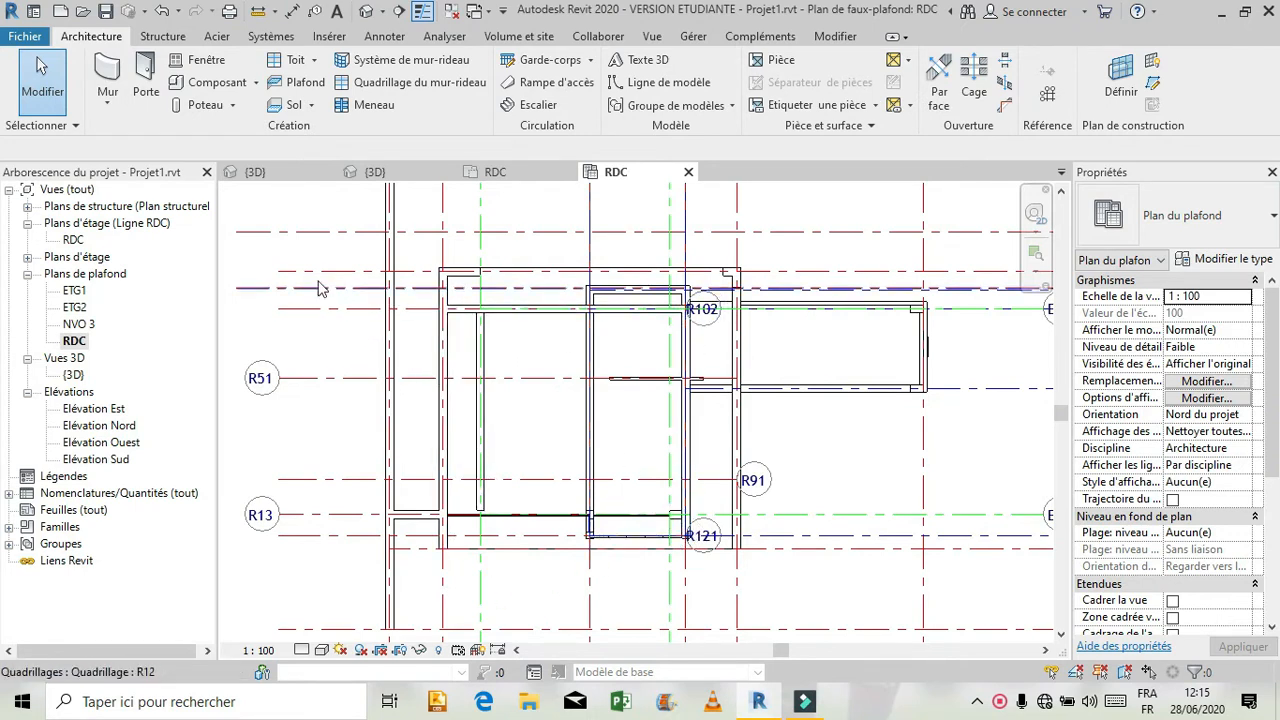
# Step: Sketch a closed ceiling outline along the inner wall faces of the main RDC room, about 8.8 m wide with a 3.3 m wide projection near R121
pyautogui.click(316, 97)
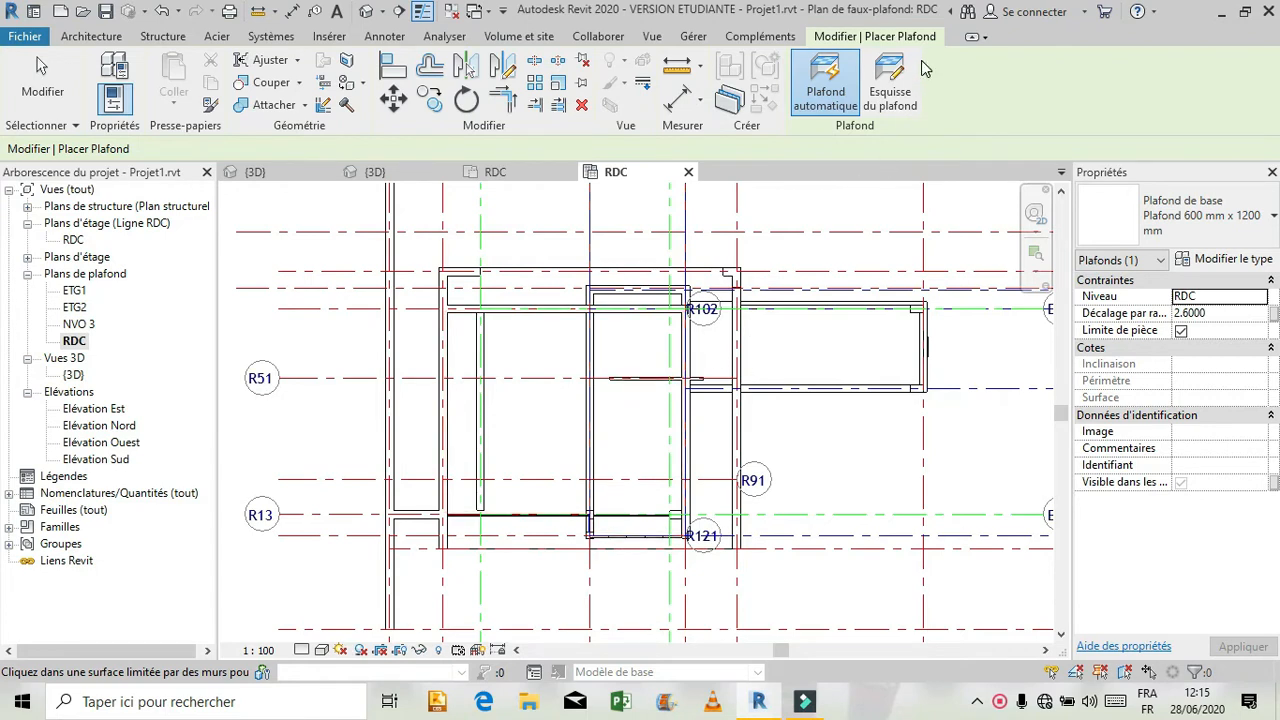
pyautogui.click(890, 85)
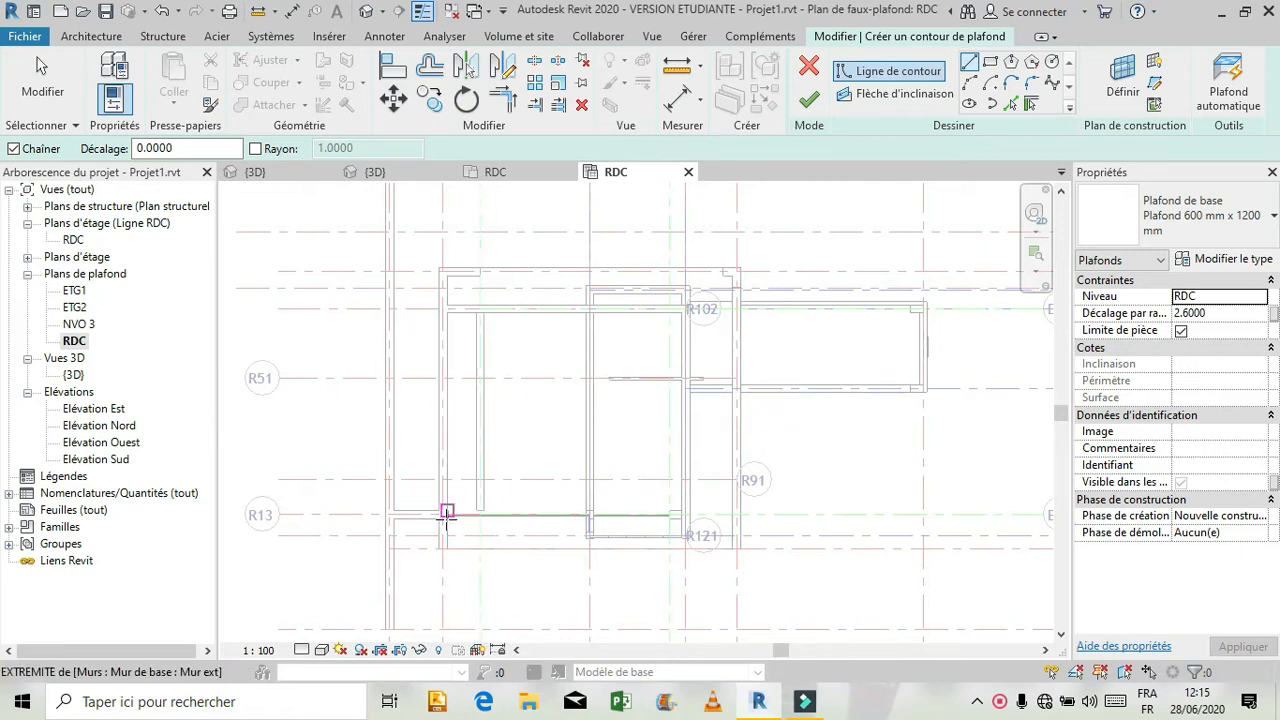
pyautogui.scroll(2, 447, 522)
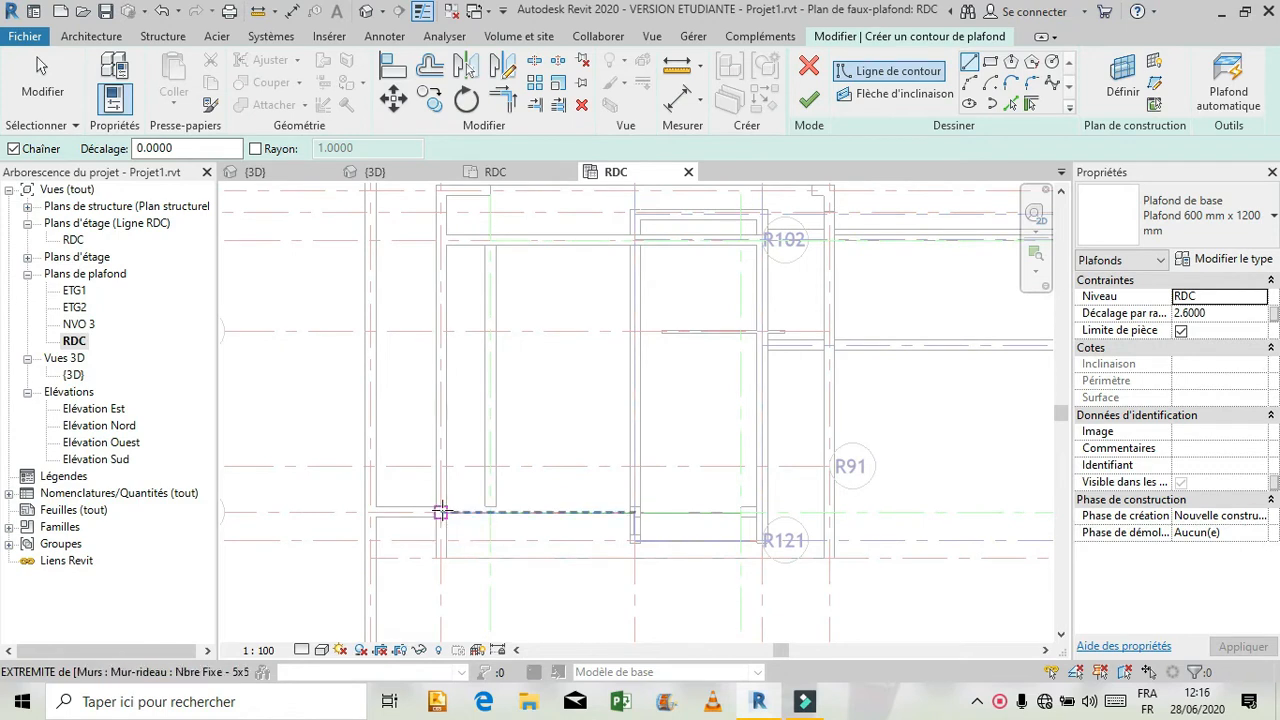
pyautogui.click(447, 510)
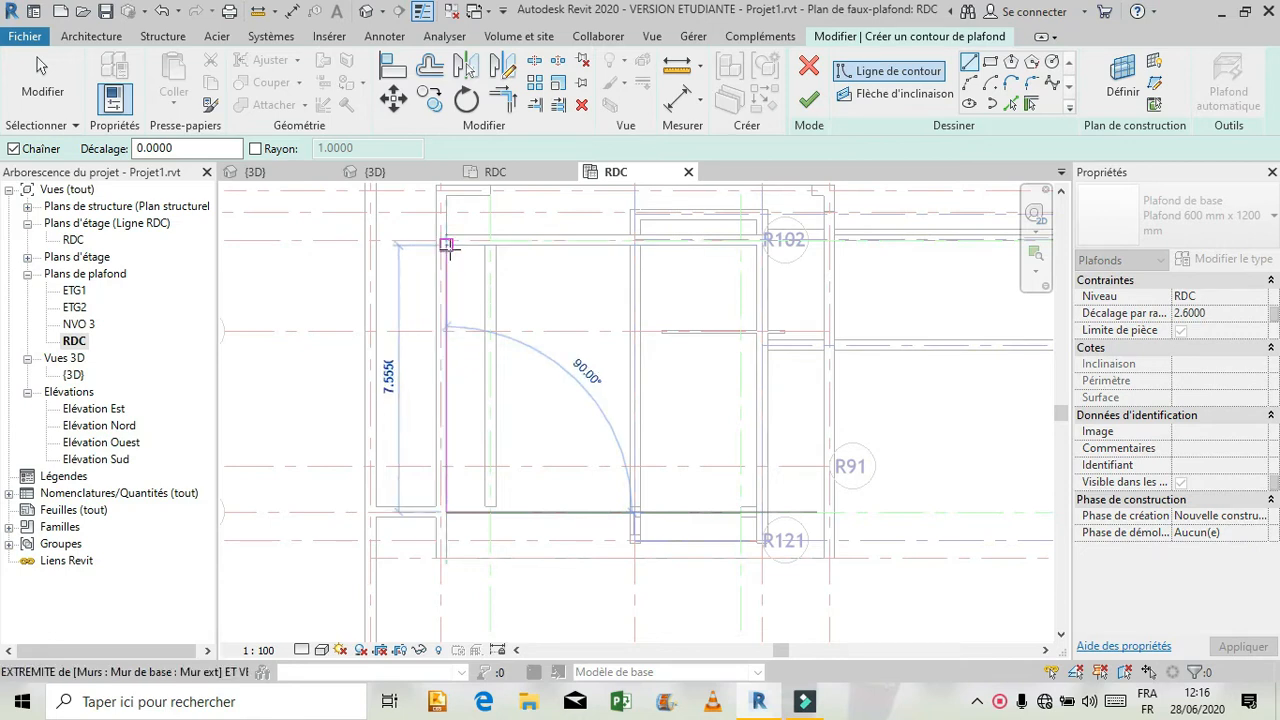
pyautogui.click(447, 244)
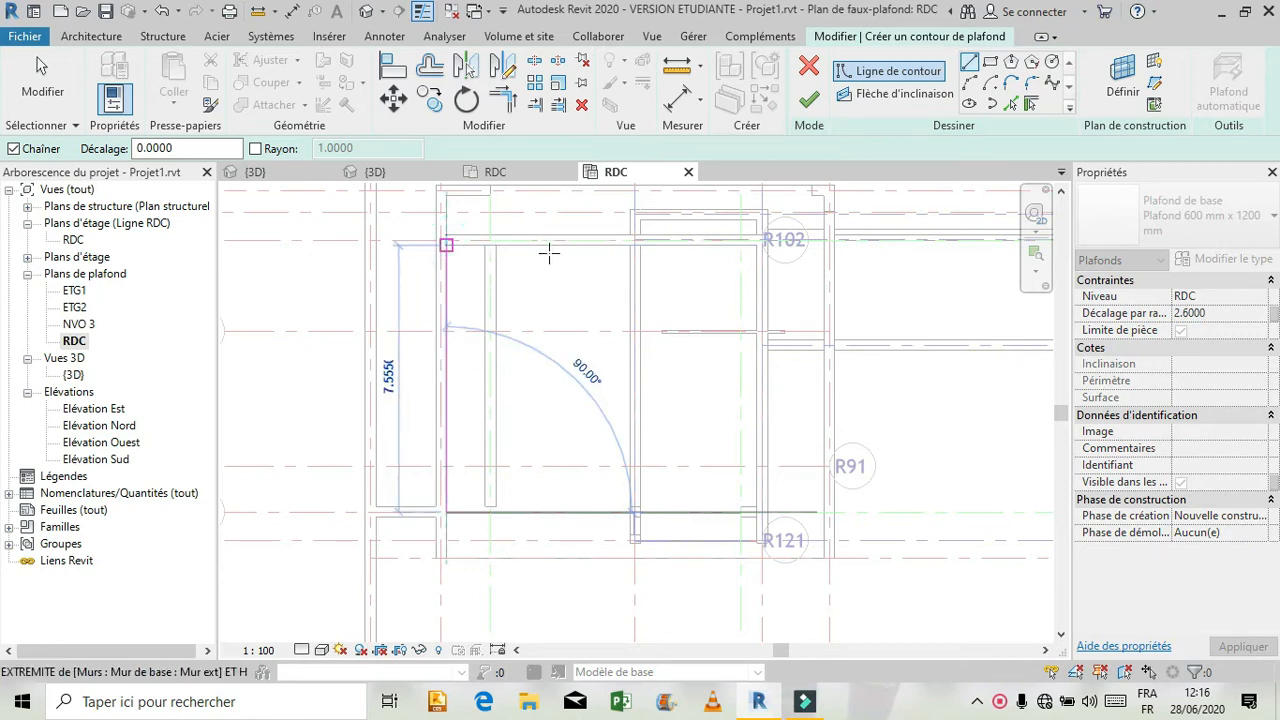
pyautogui.click(756, 245)
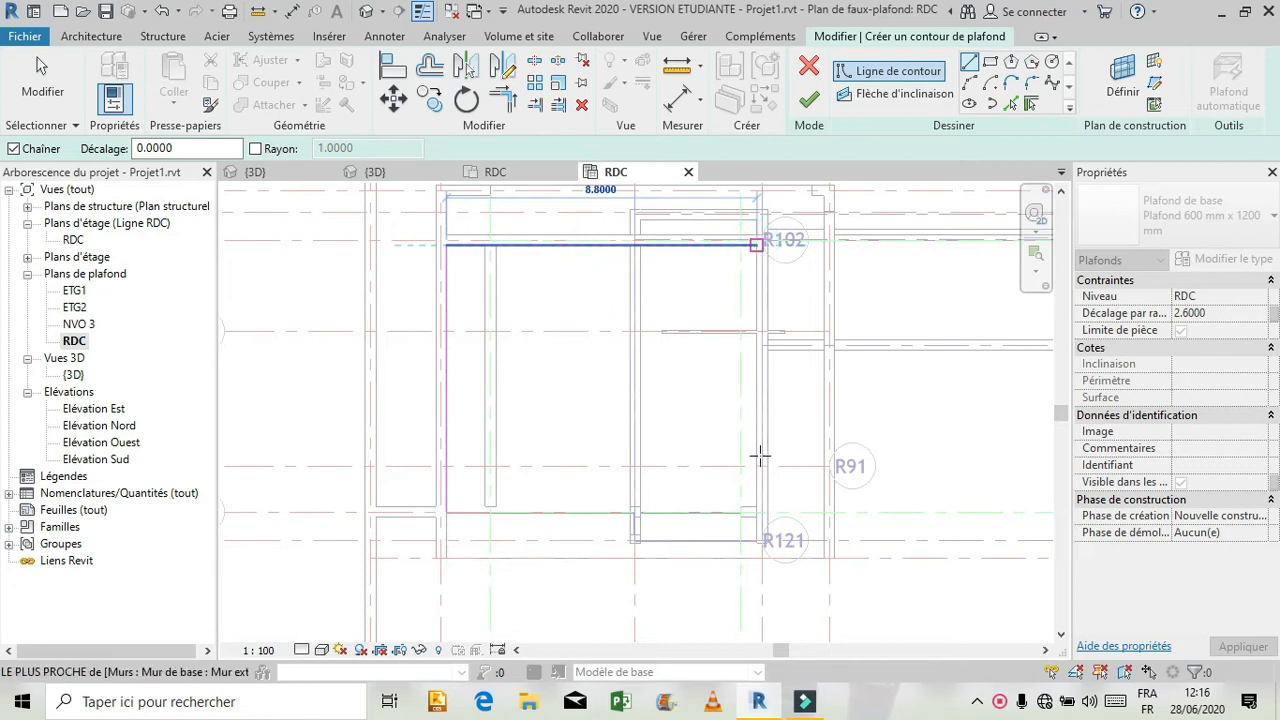
pyautogui.click(756, 543)
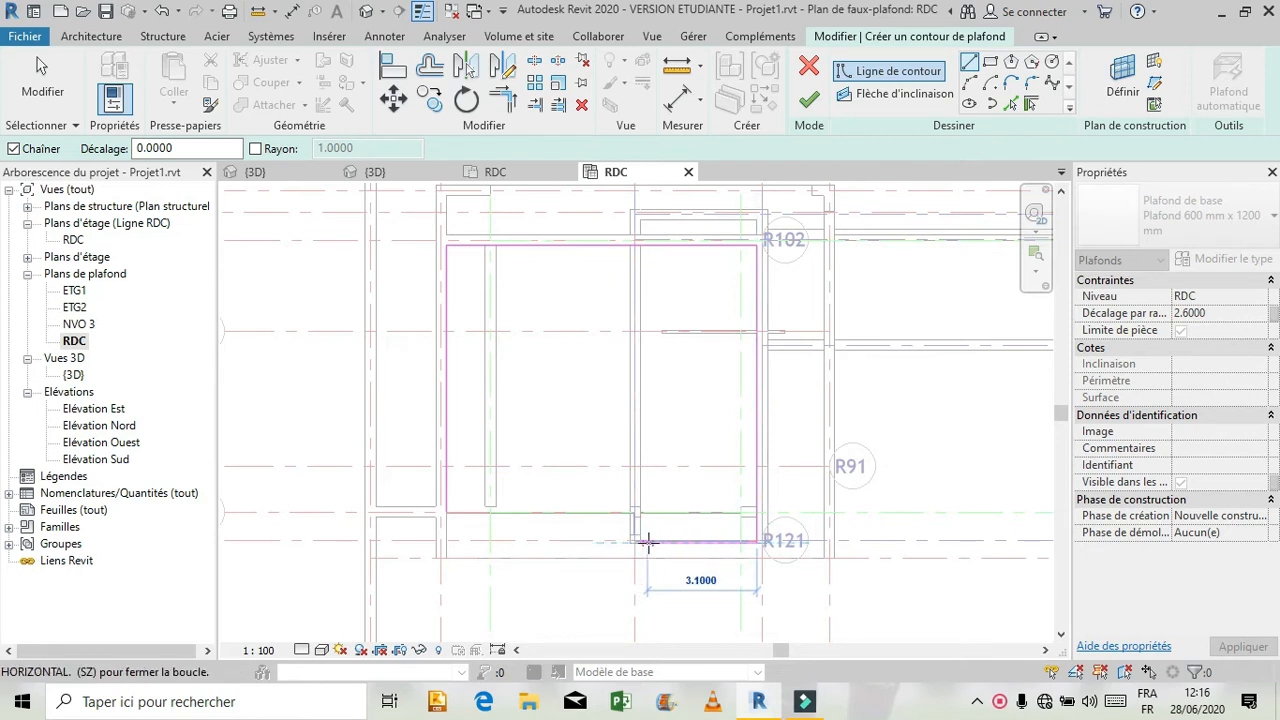
pyautogui.click(640, 543)
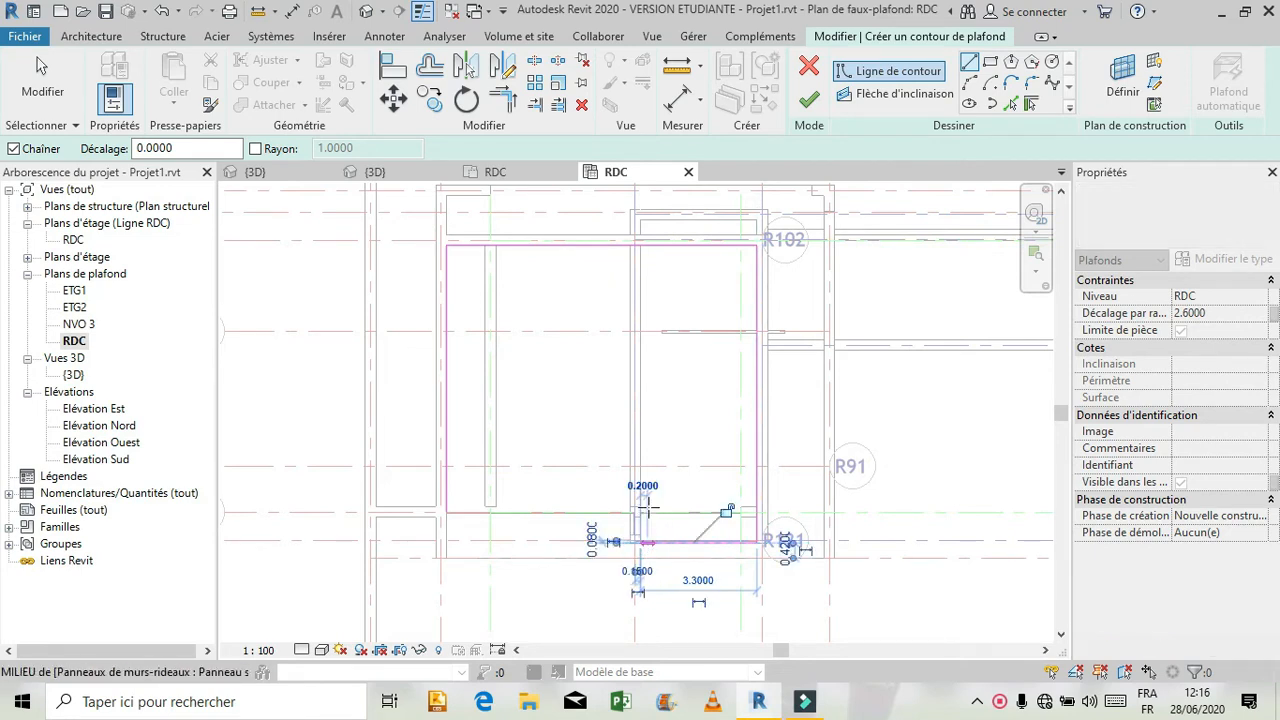
pyautogui.click(640, 506)
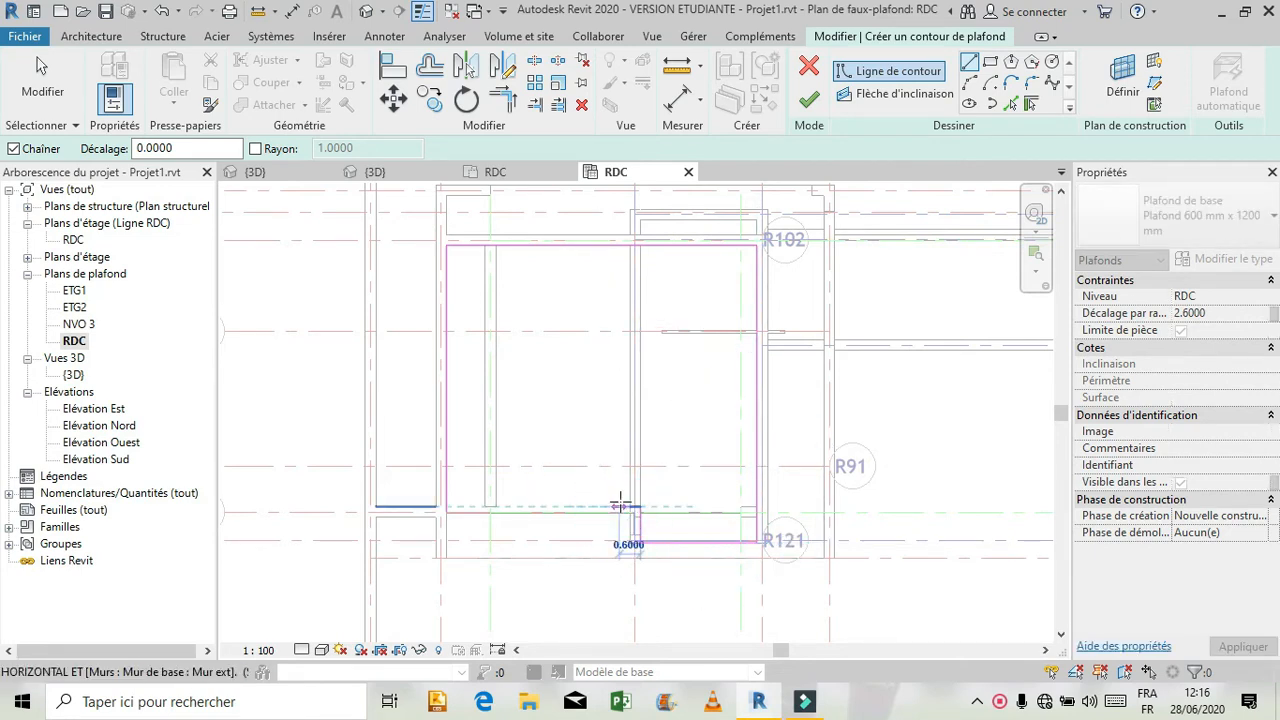
pyautogui.click(446, 507)
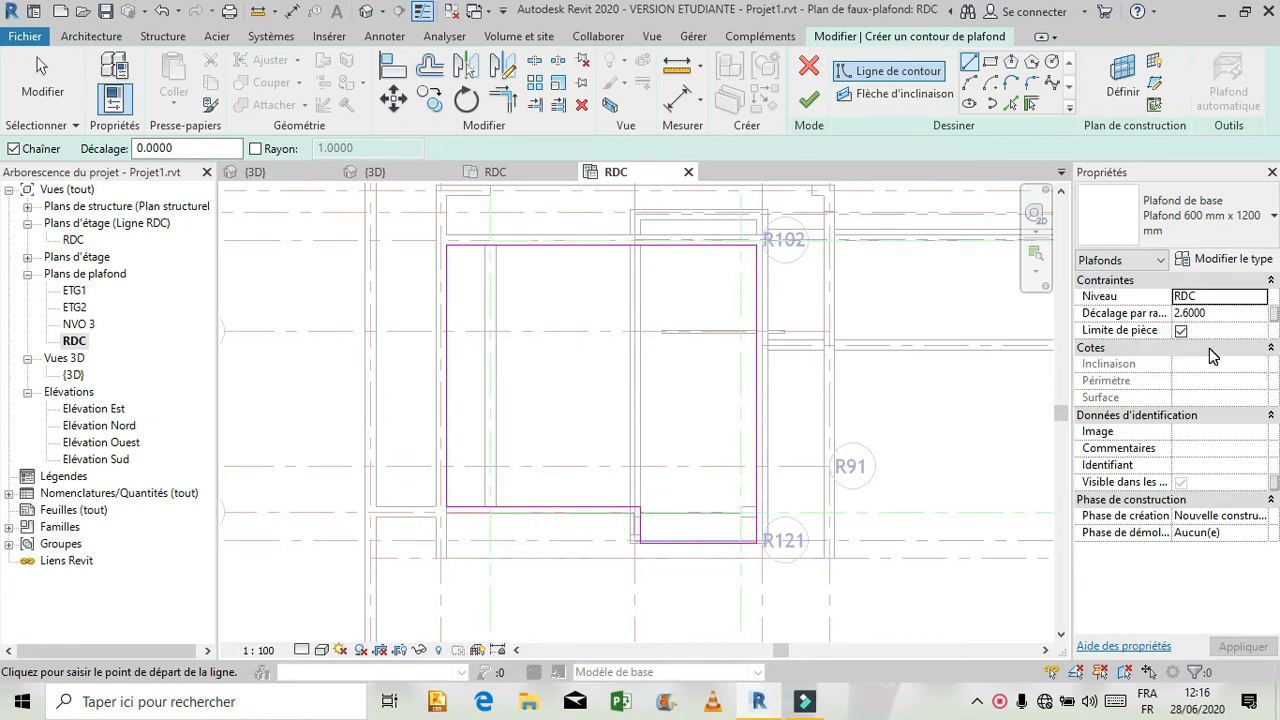
# Step: Set the ceiling's height offset from the RDC level to 2.8 and finish the ceiling sketch
pyautogui.click(1216, 312)
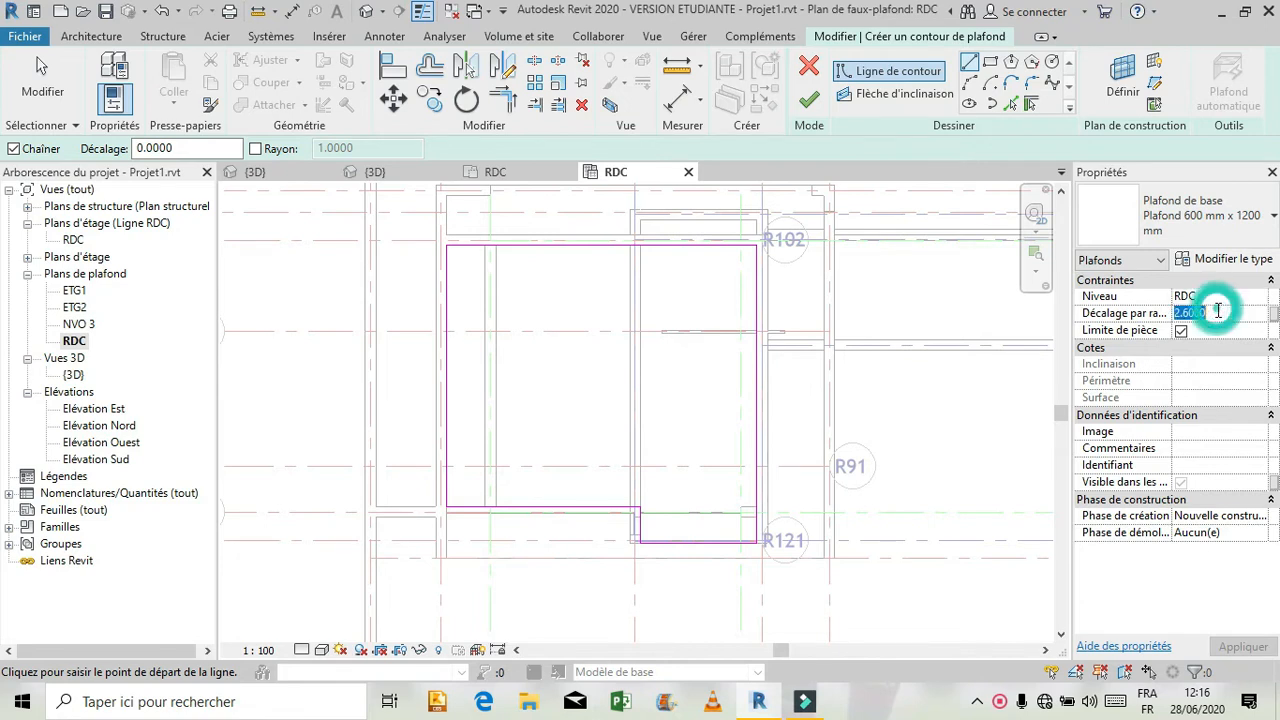
pyautogui.write('2.8')
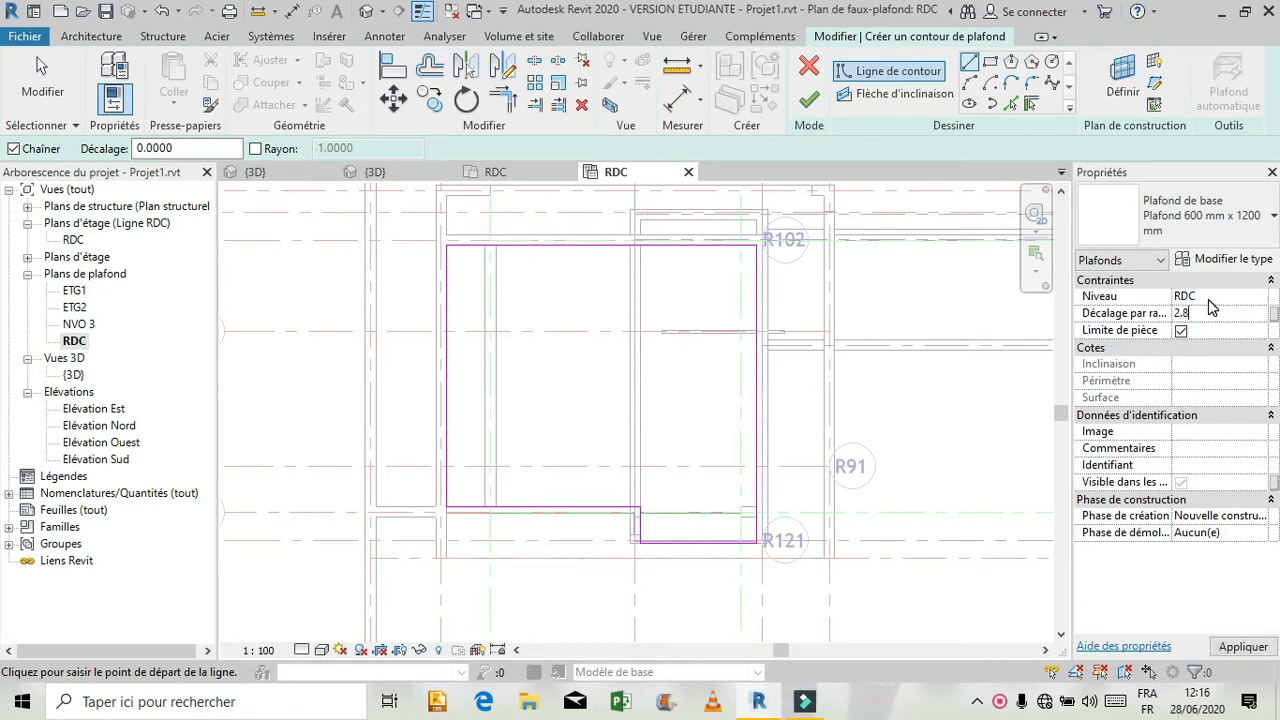
pyautogui.press('Return')
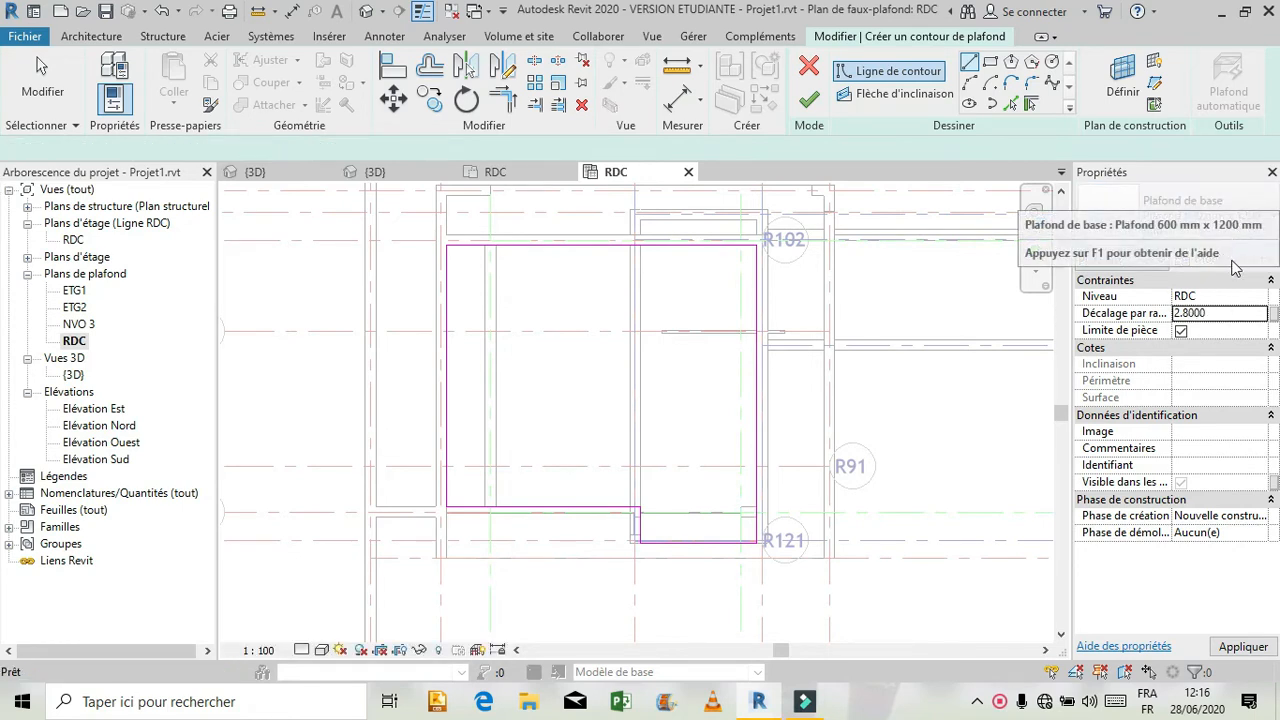
pyautogui.click(1242, 647)
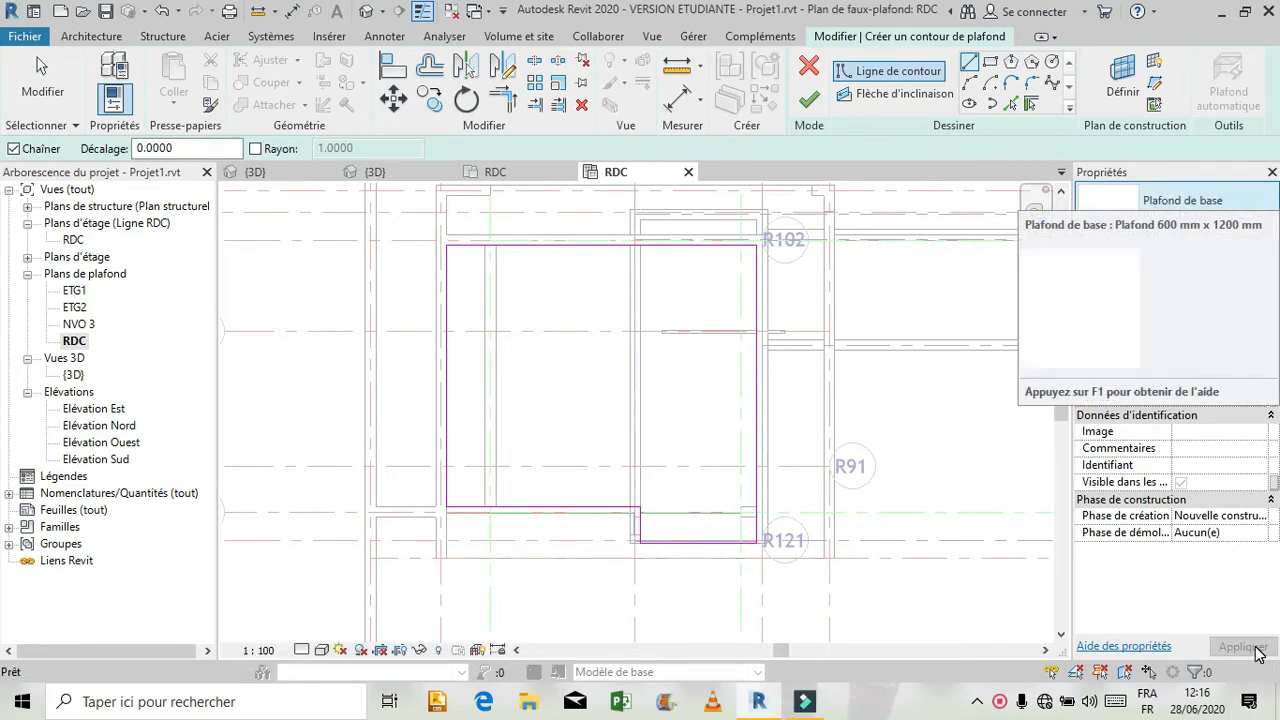
pyautogui.click(814, 101)
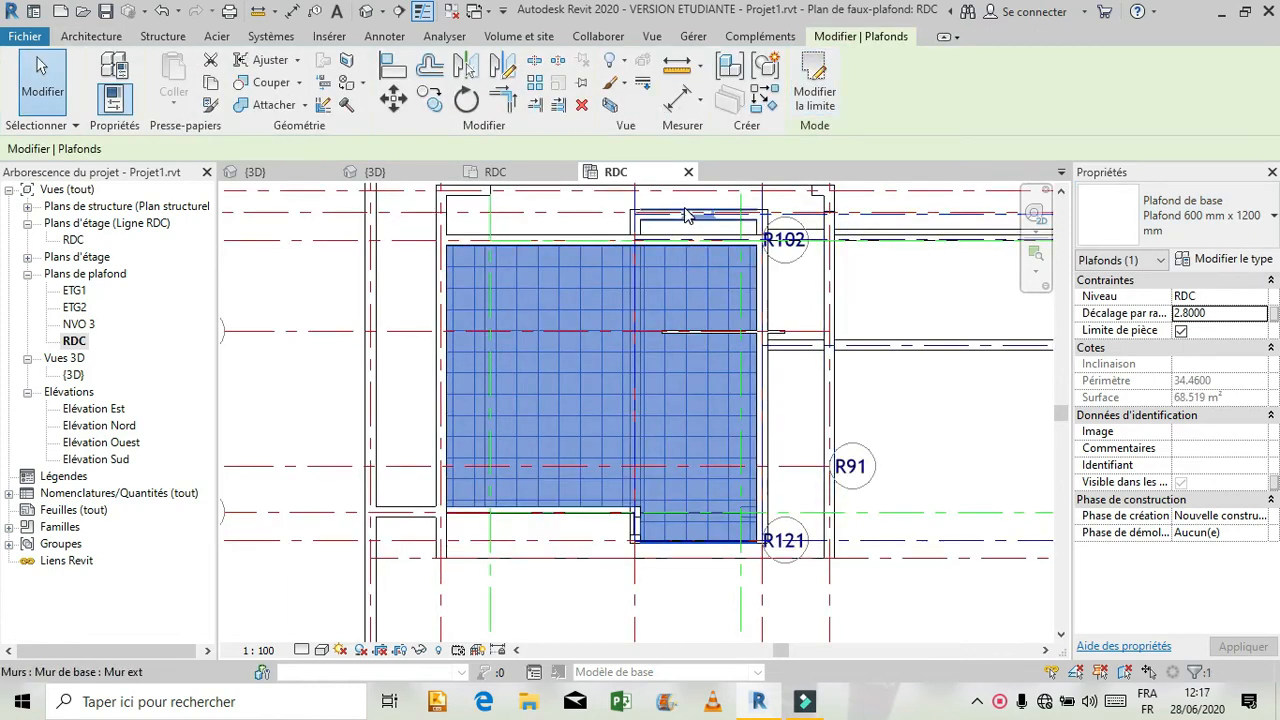
# Step: Inspect the new ceiling in plan and the whole house in 3D, and return to the RDC ceiling plan
pyautogui.scroll(1, 684, 210)
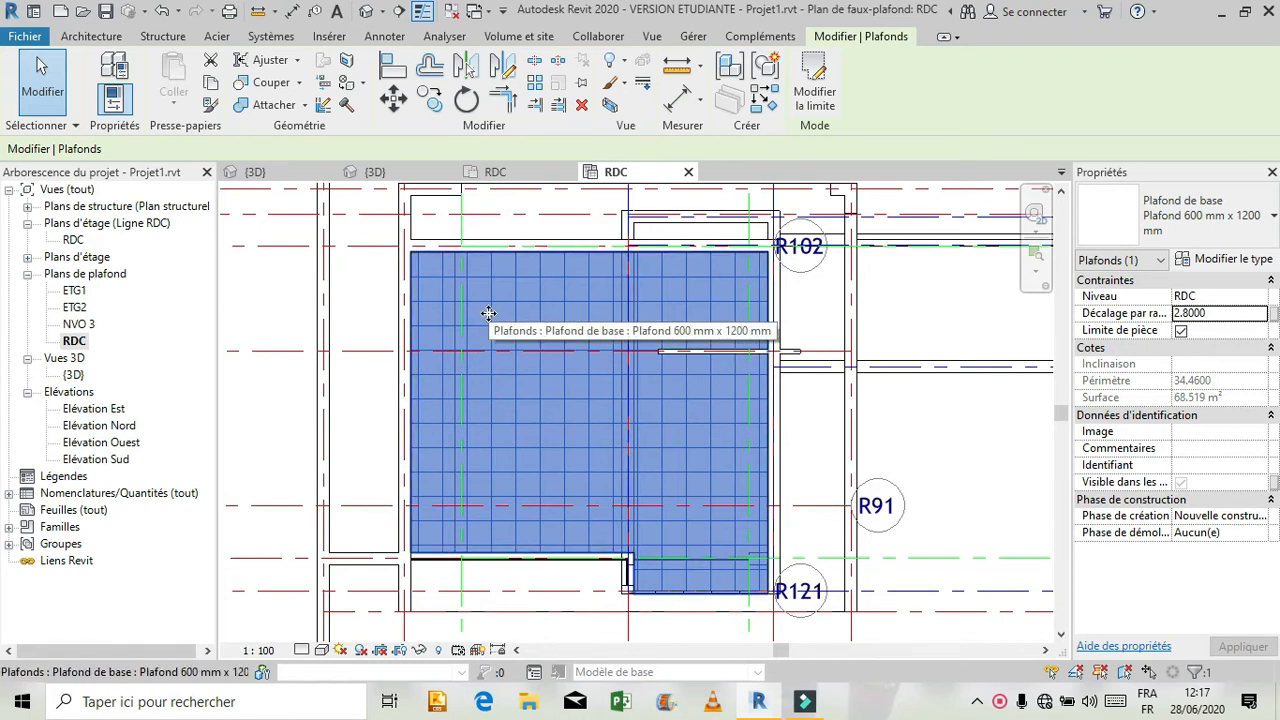
pyautogui.click(258, 172)
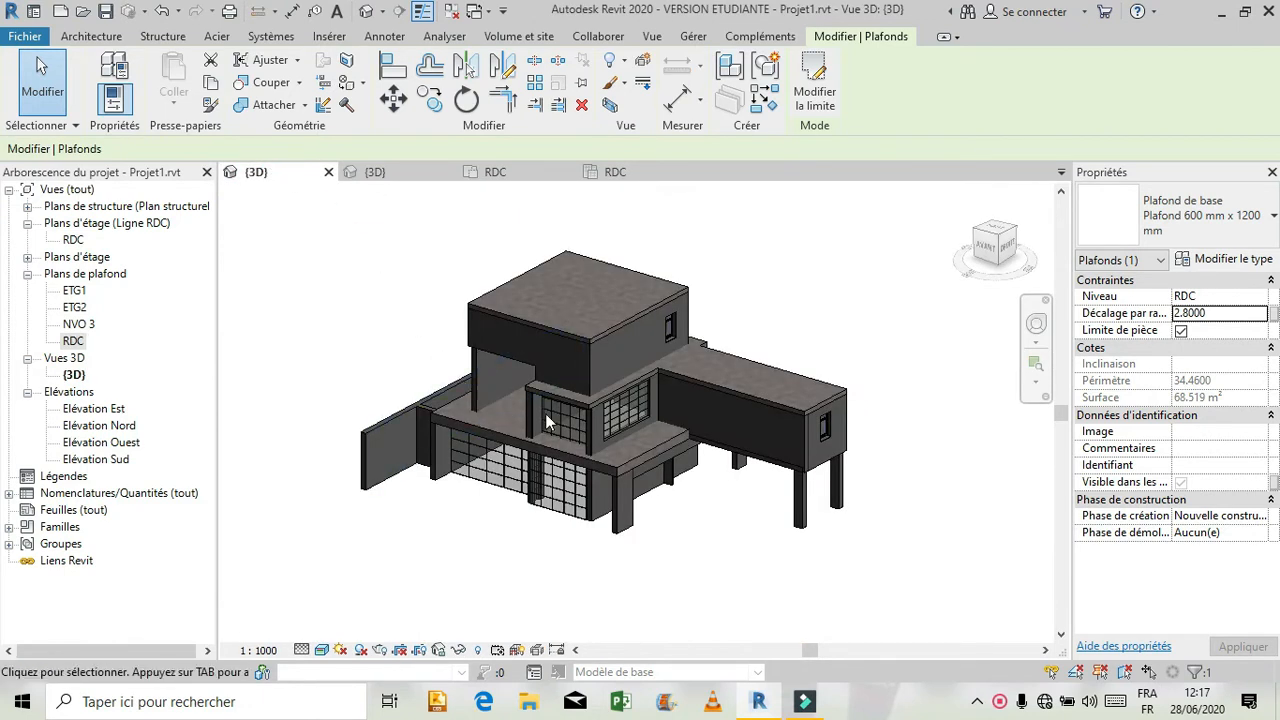
pyautogui.scroll(1, 450, 398)
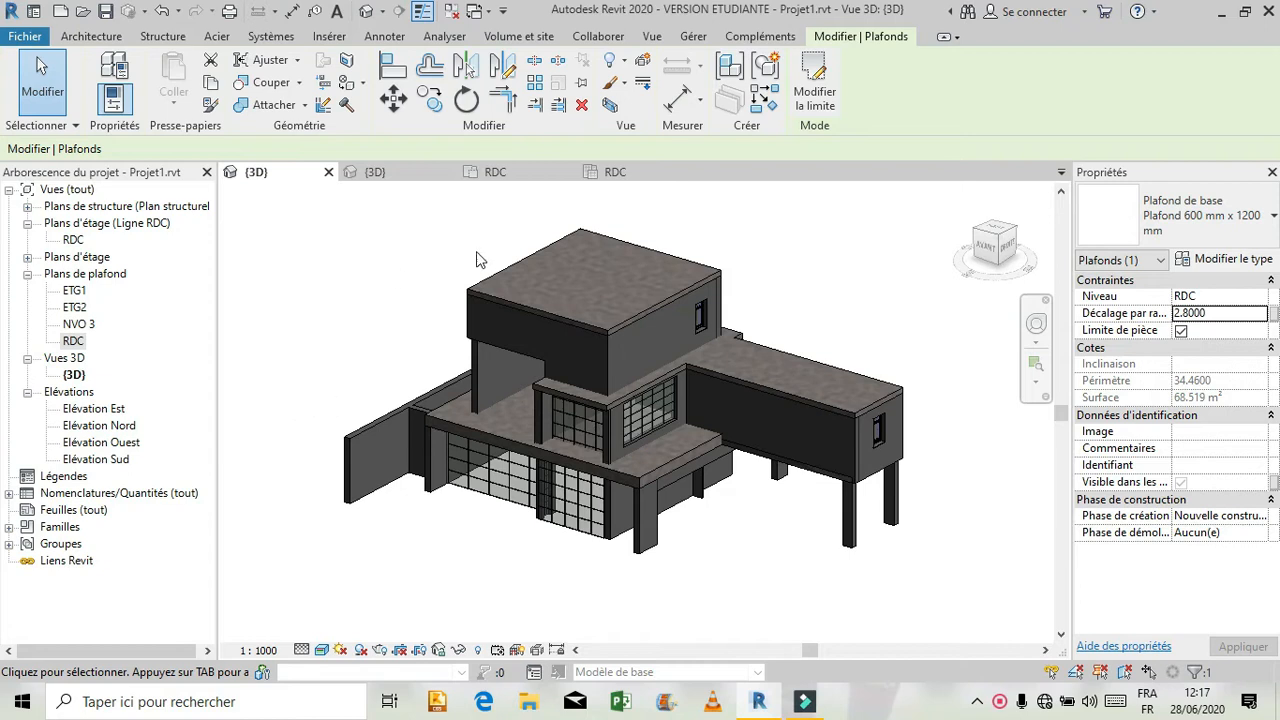
pyautogui.click(620, 172)
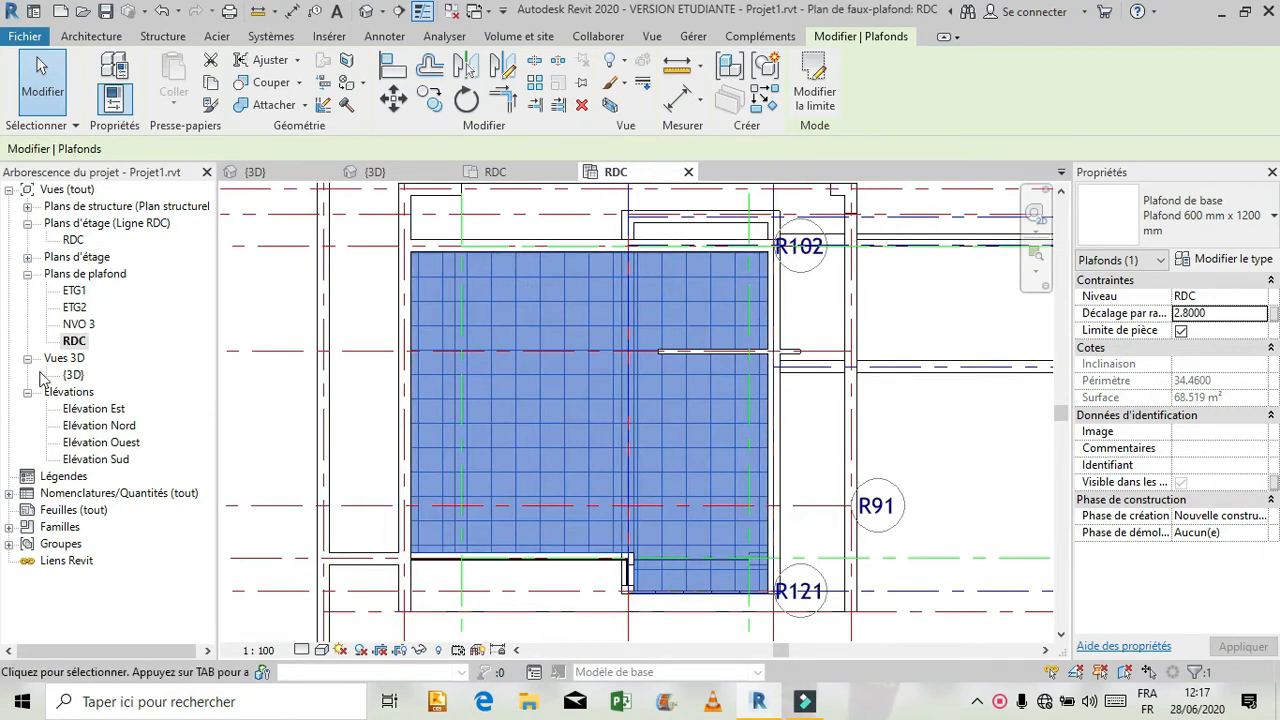
pyautogui.click(397, 12)
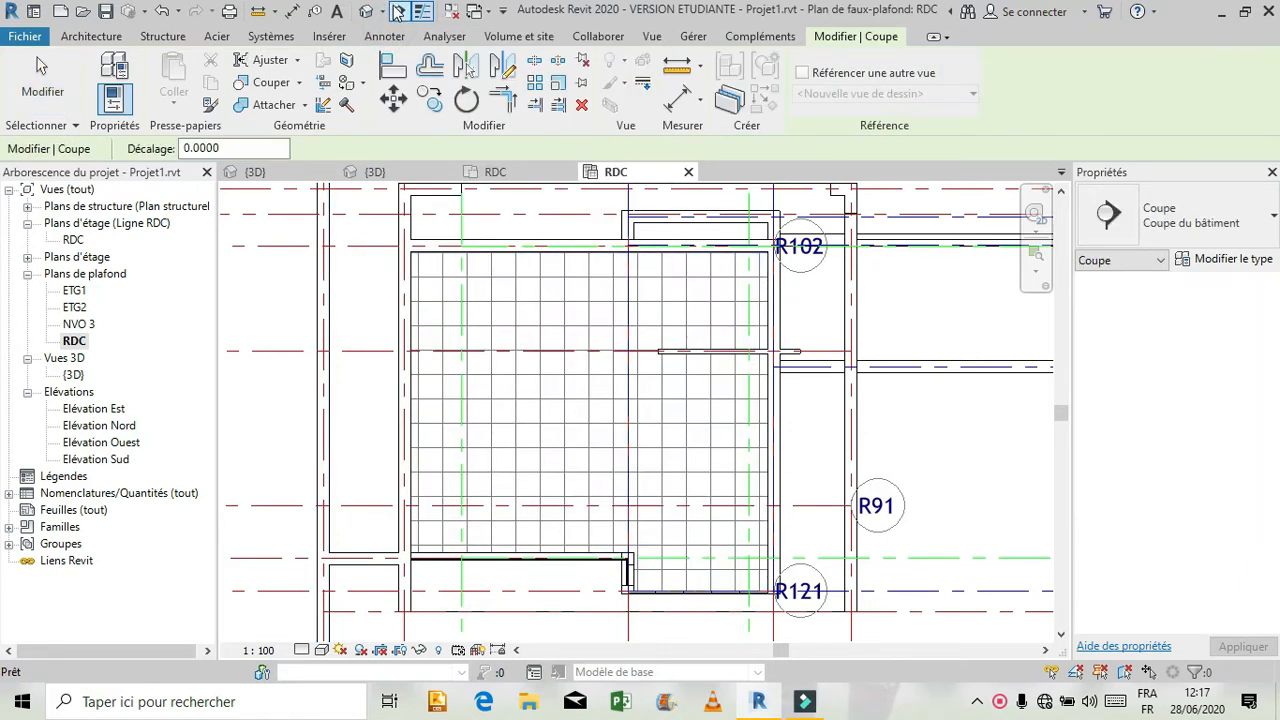
pyautogui.click(370, 12)
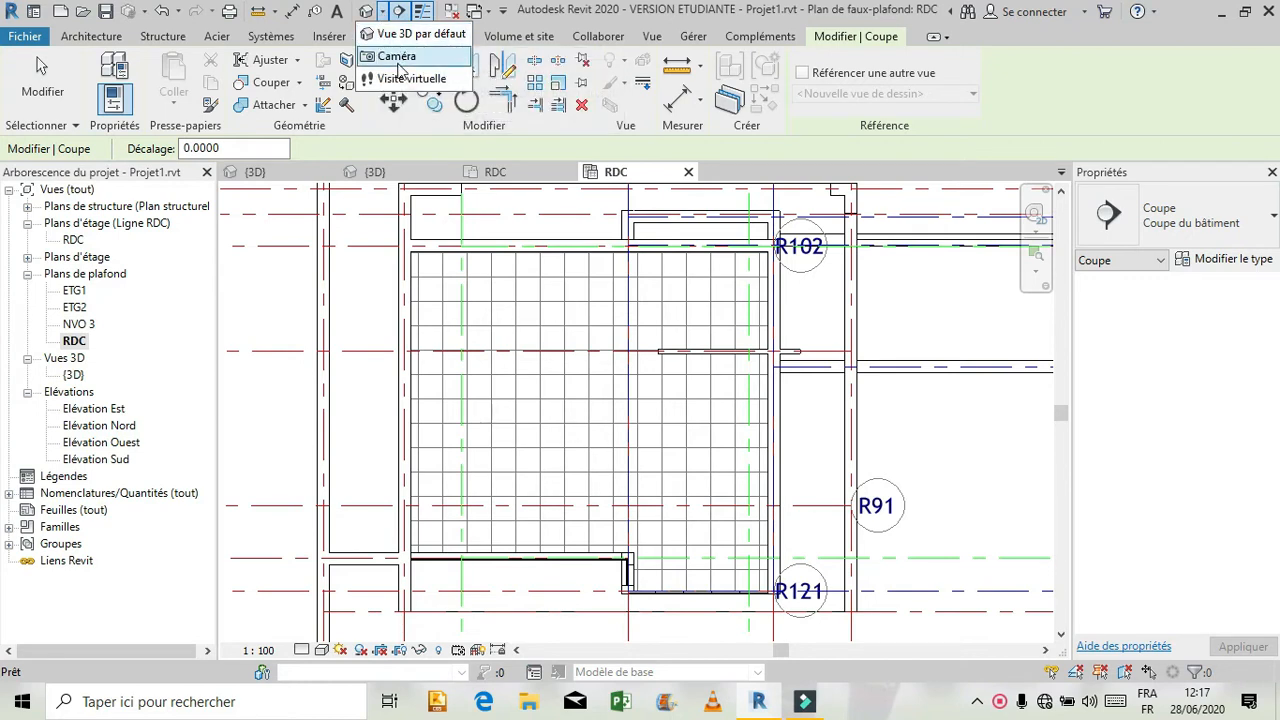
pyautogui.click(272, 329)
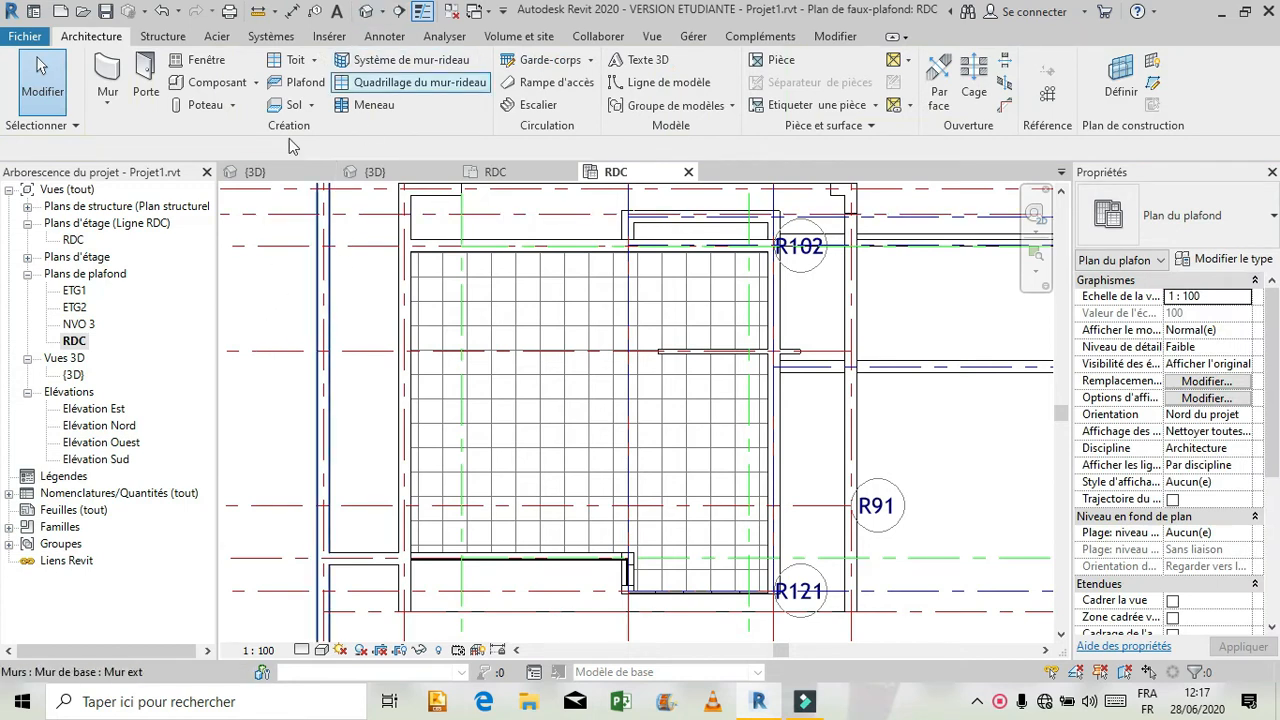
# Step: Open the default 3D view and duplicate {3D} with its details
pyautogui.click(370, 12)
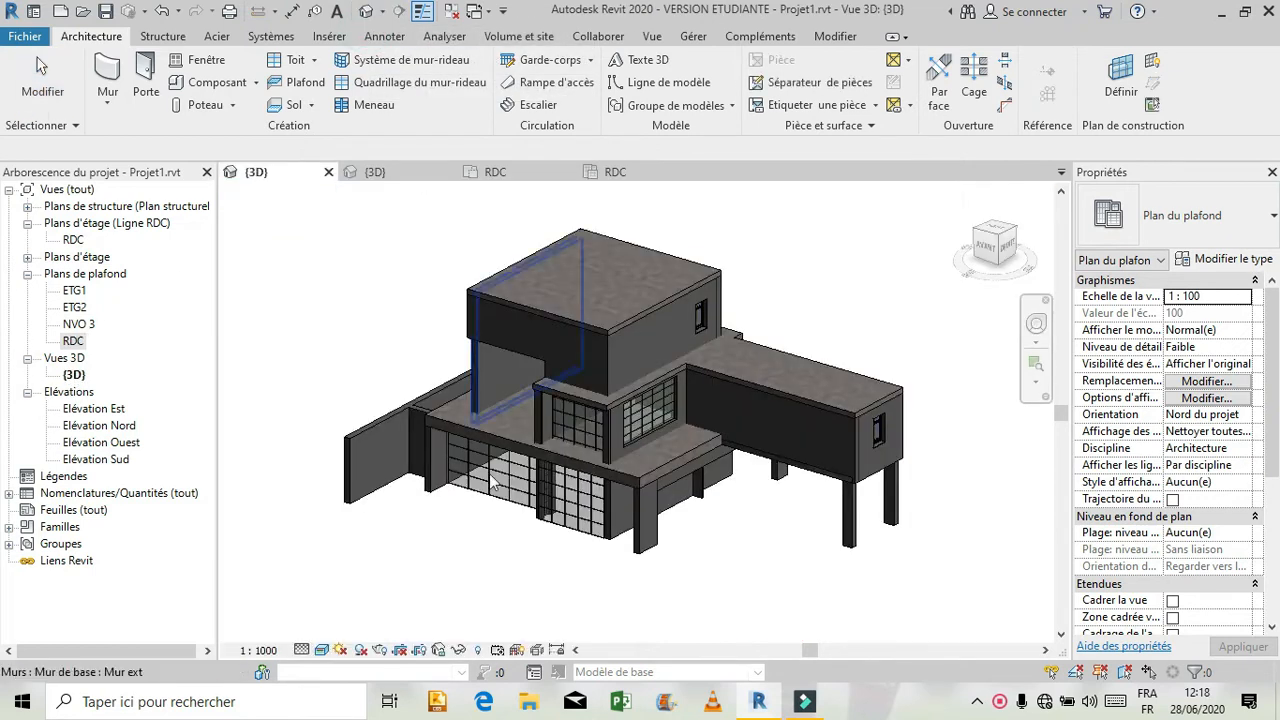
pyautogui.click(74, 376)
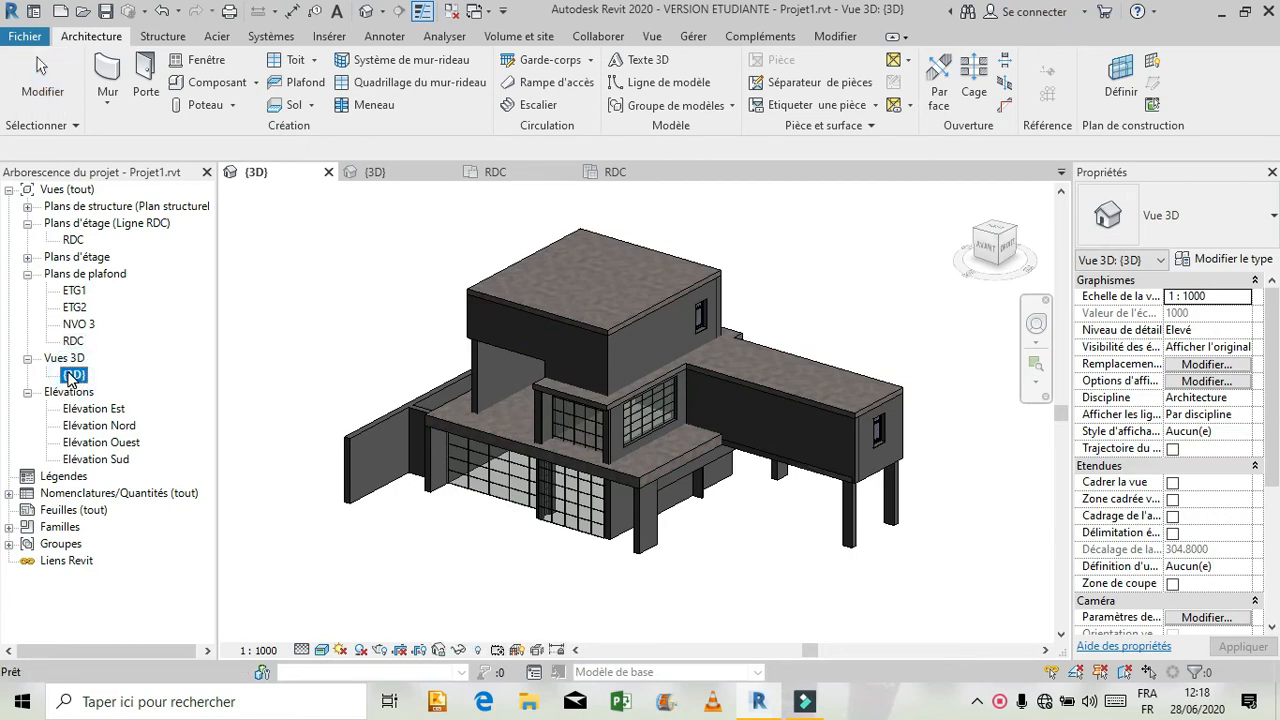
pyautogui.rightClick(72, 377)
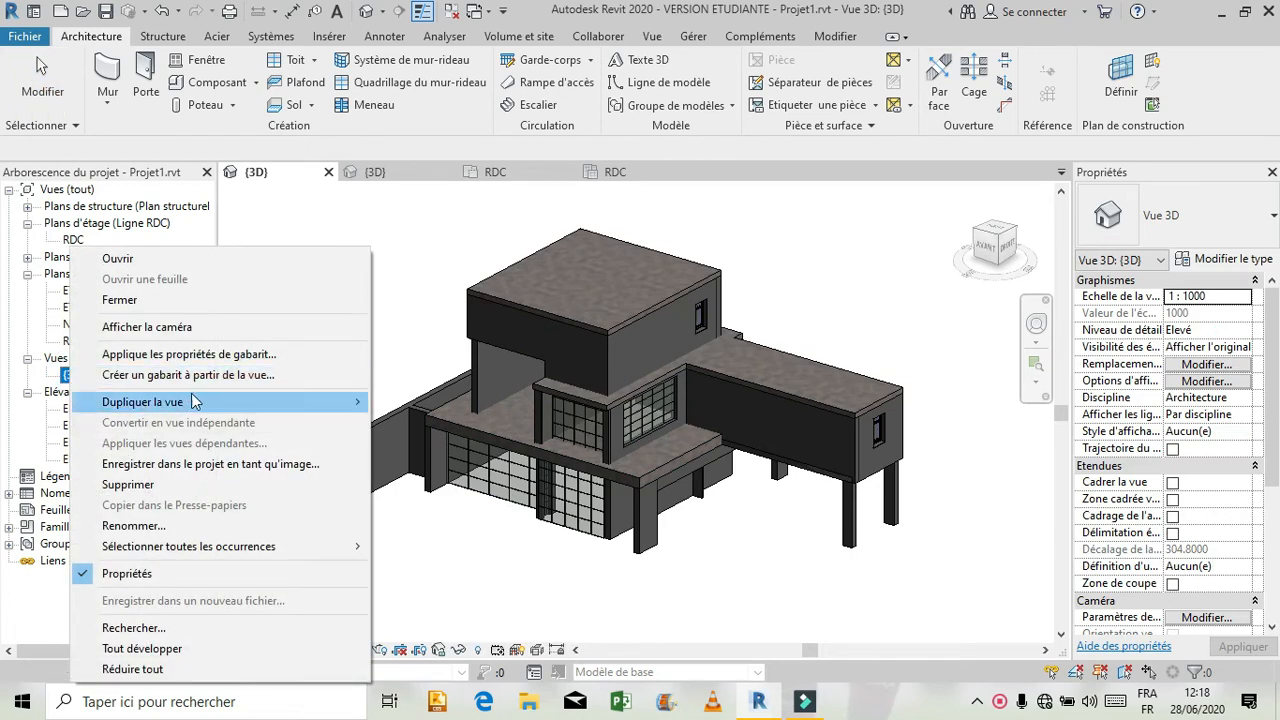
pyautogui.moveTo(338, 408)
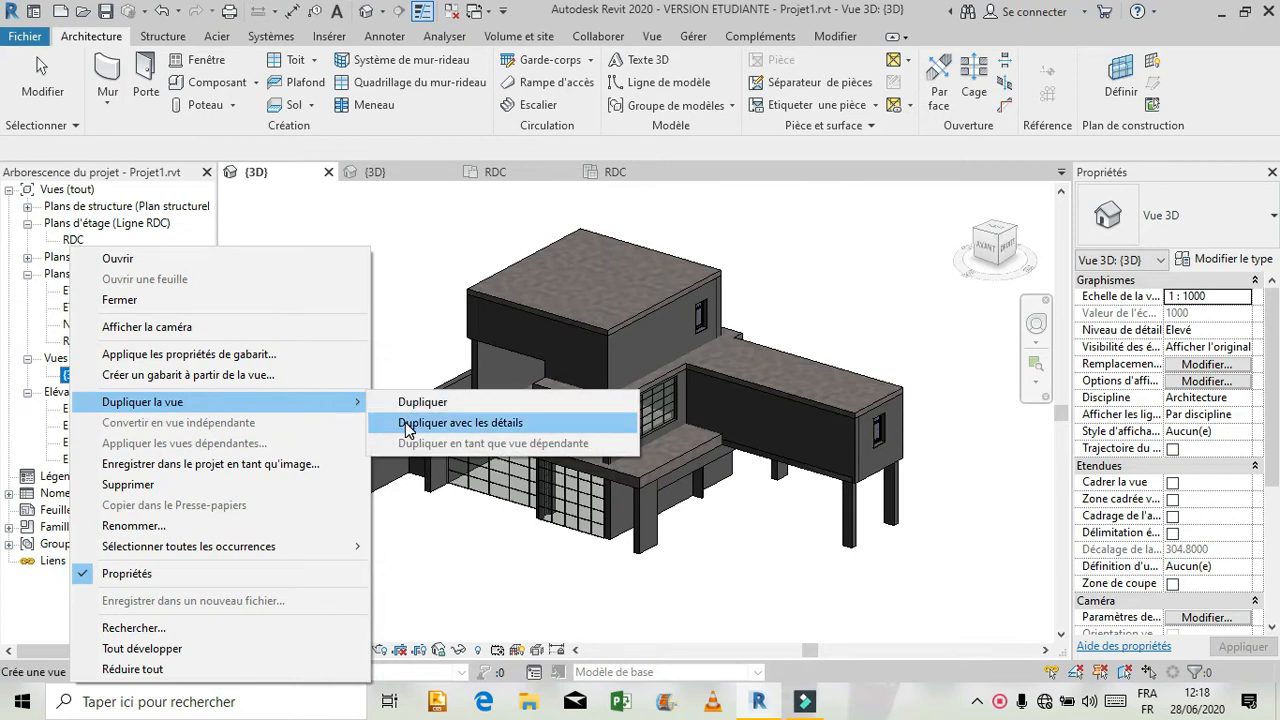
pyautogui.click(460, 423)
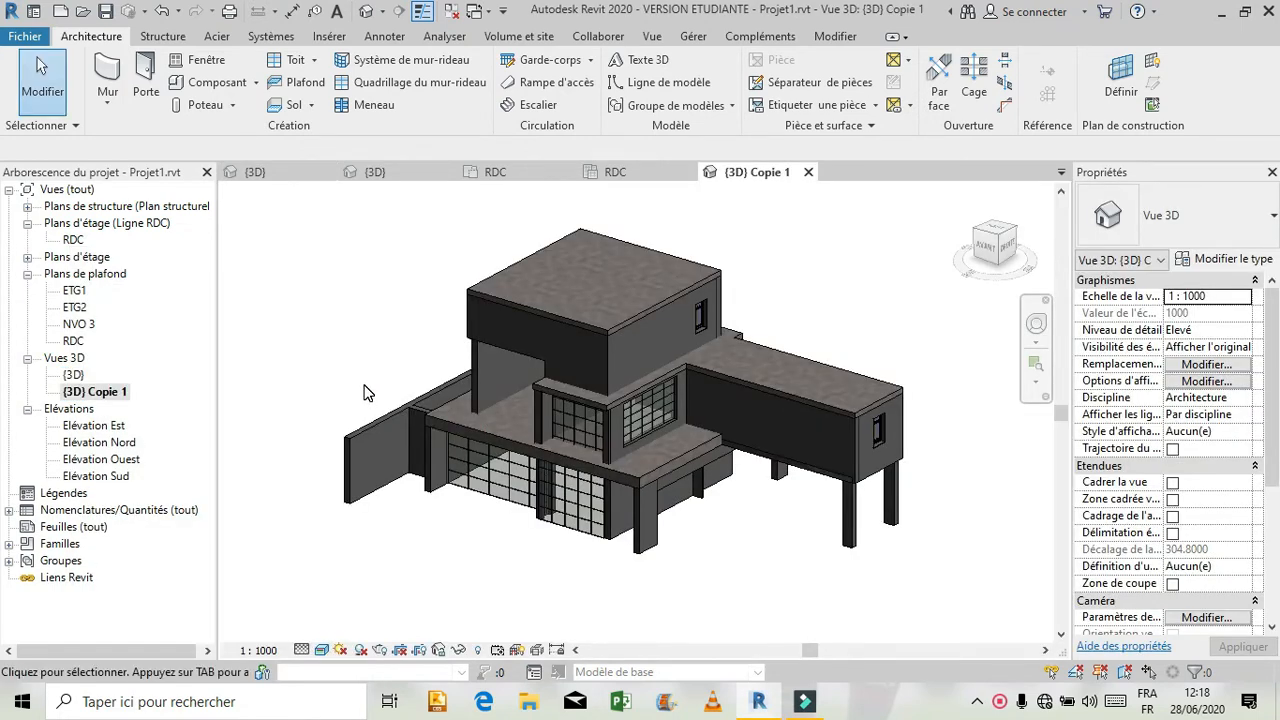
# Step: Enable the section box (Zone de coupe) for the {3D} Copie 1 view
pyautogui.click(115, 400)
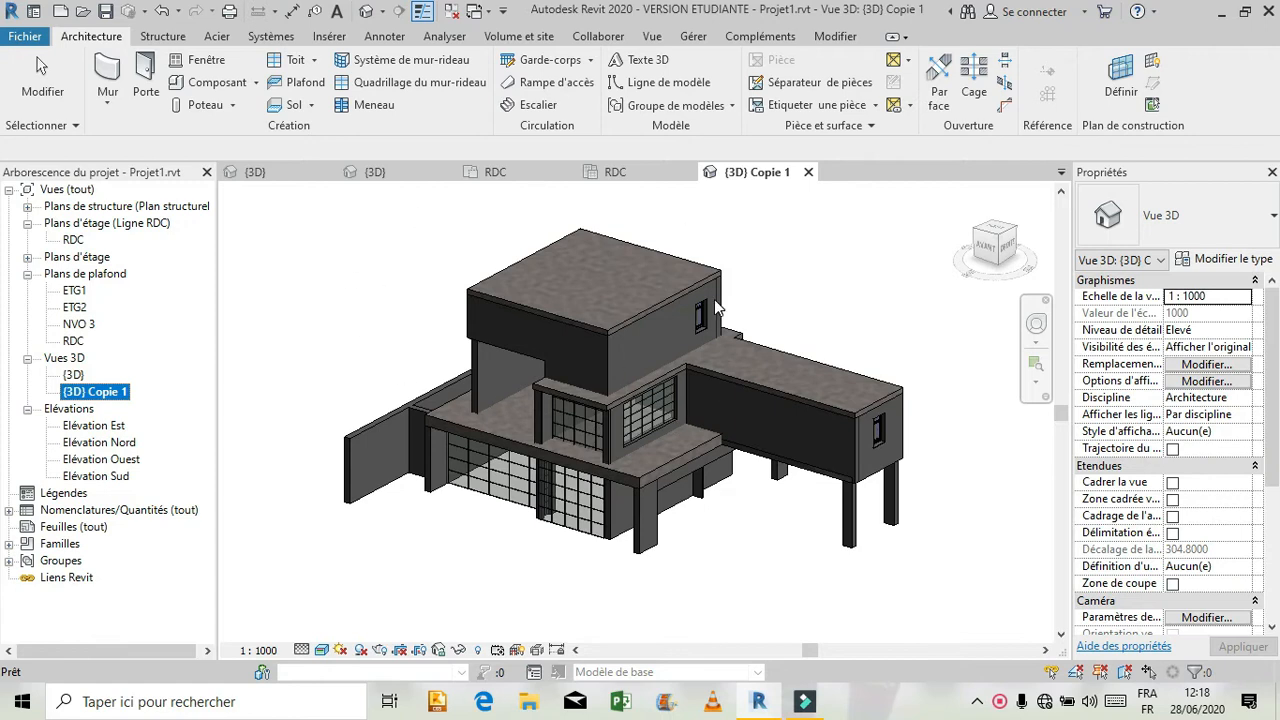
pyautogui.scroll(-3, 1278, 316)
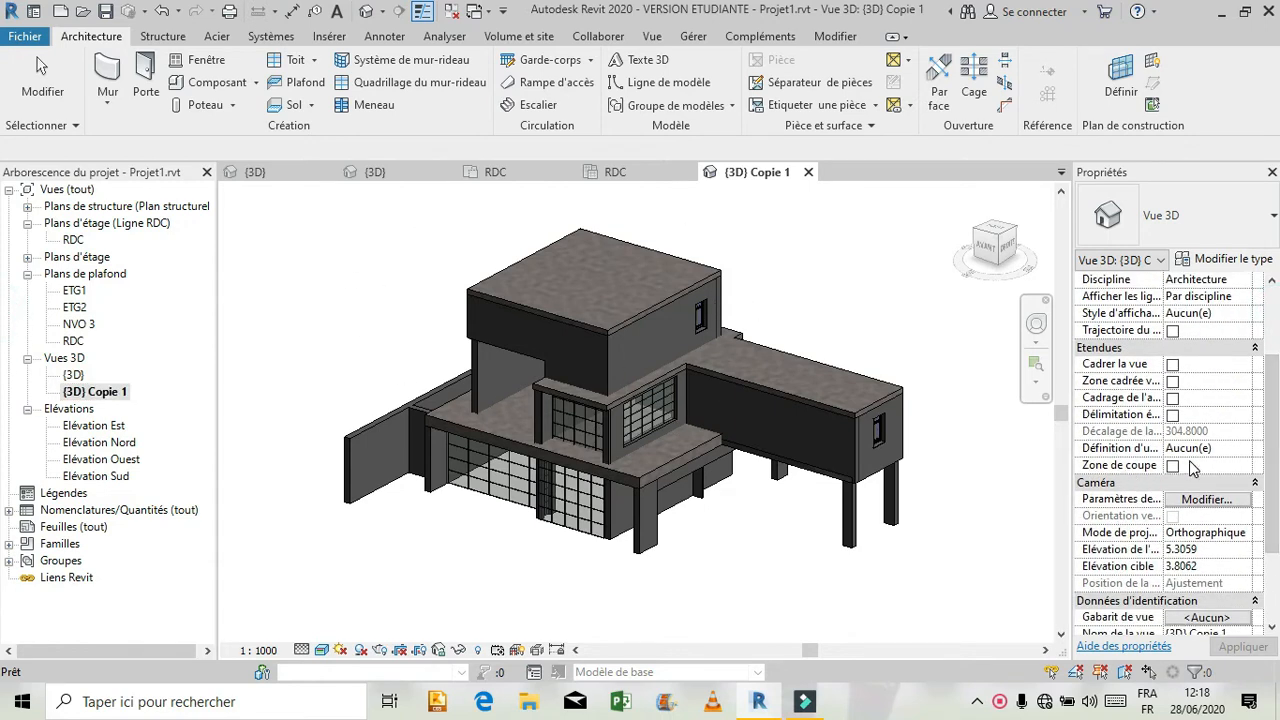
pyautogui.click(1174, 465)
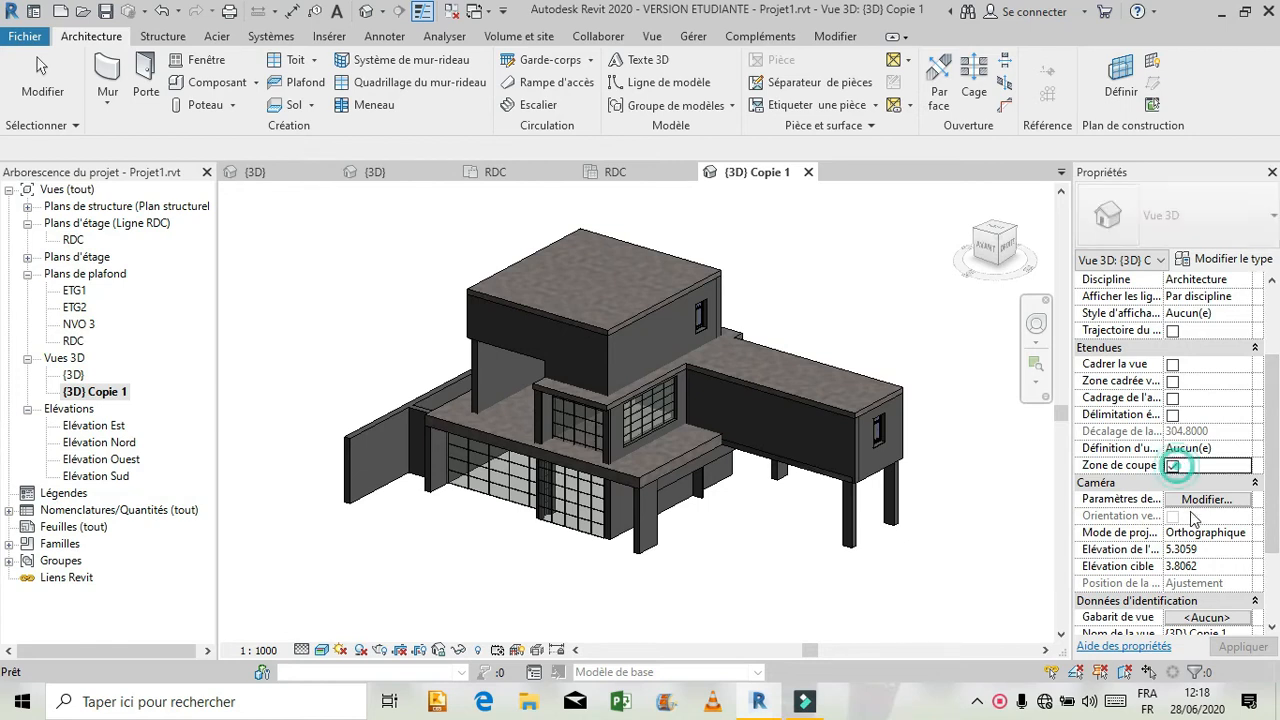
# Step: Apply the section box to the {3D} Copie 1 view and select the box around the house
pyautogui.click(1240, 647)
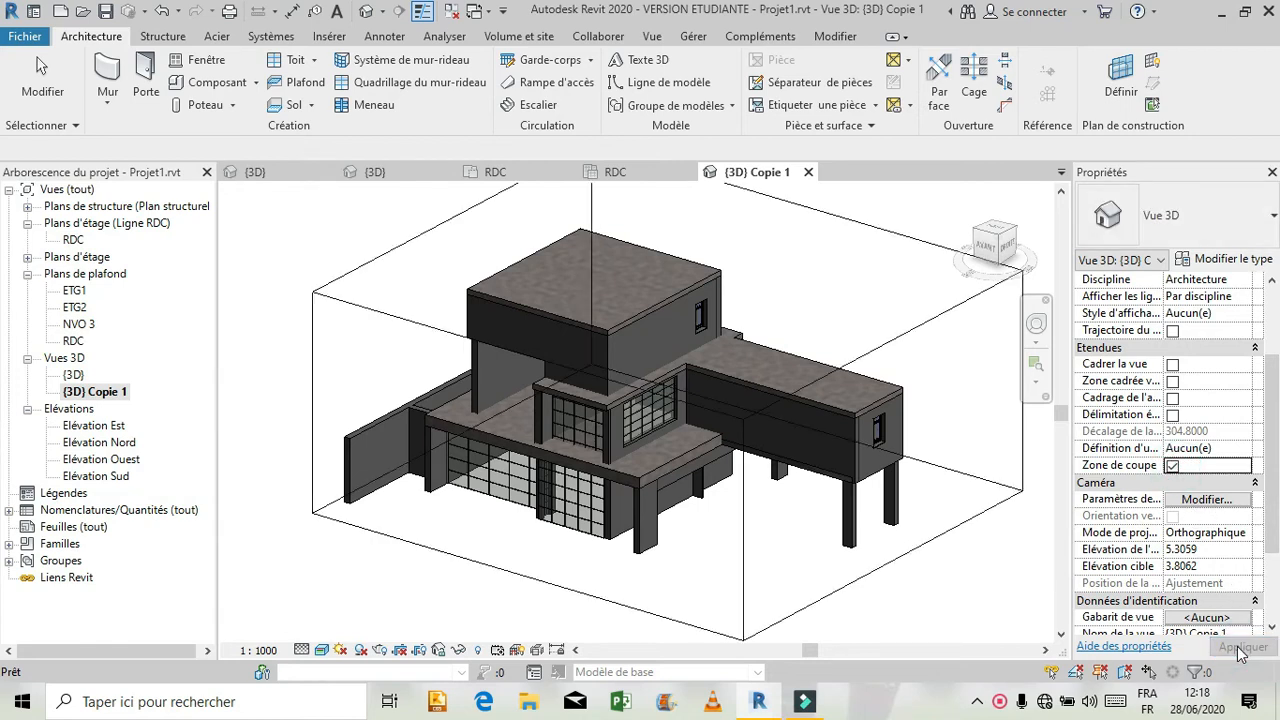
pyautogui.scroll(-2, 622, 545)
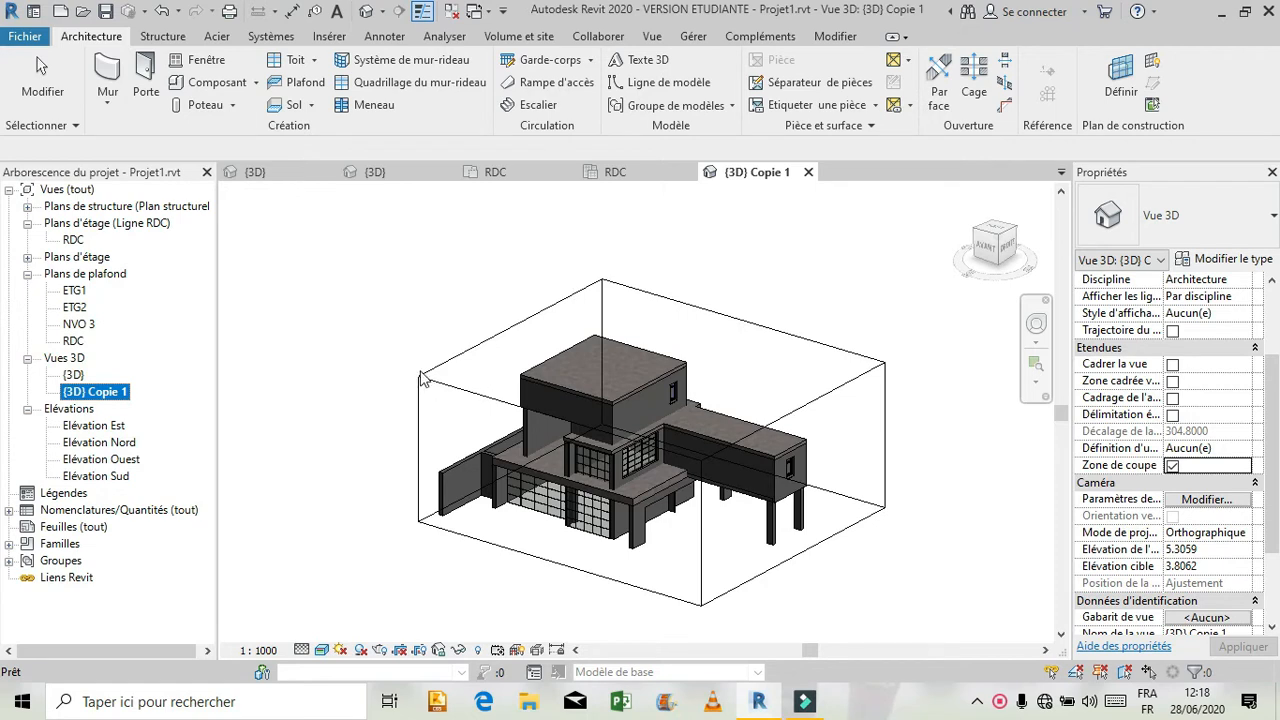
pyautogui.click(480, 541)
pyautogui.click(473, 548)
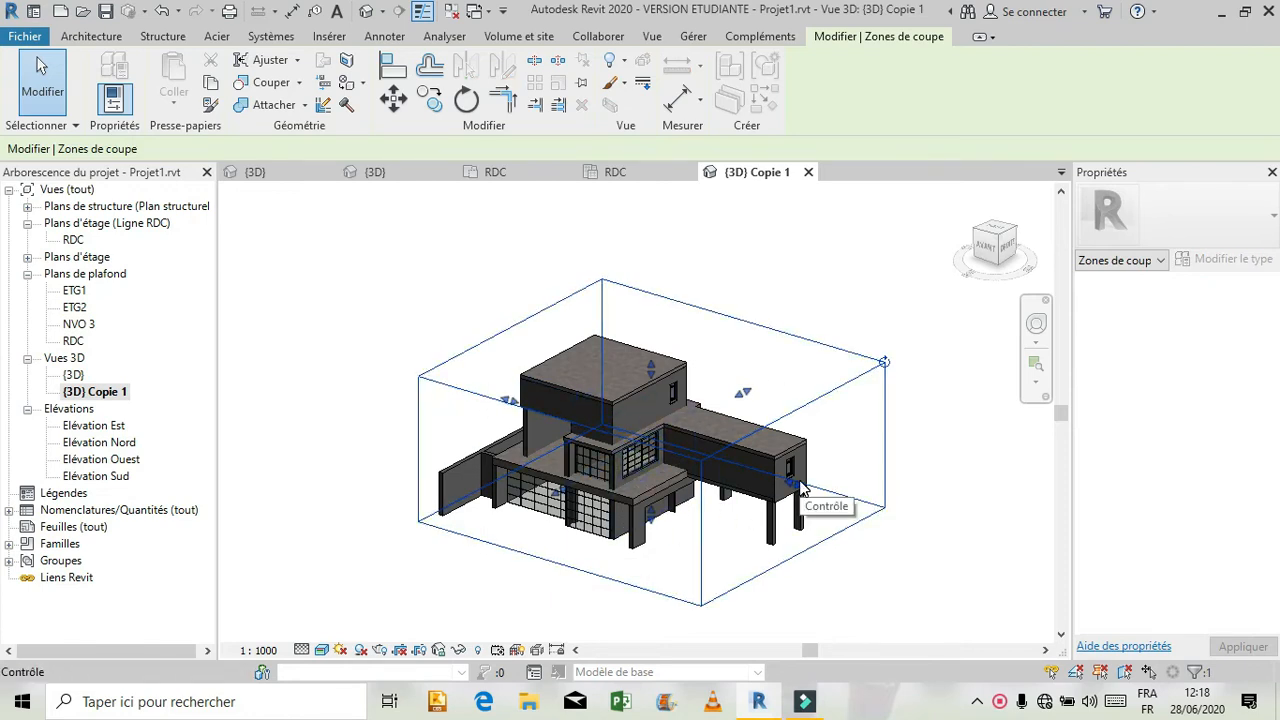
# Step: Push the section box's side face in through the long wing, and extend it back out beyond the wing's end
pyautogui.moveTo(800, 487); pyautogui.dragTo(700, 508)
pyautogui.click(700, 508)
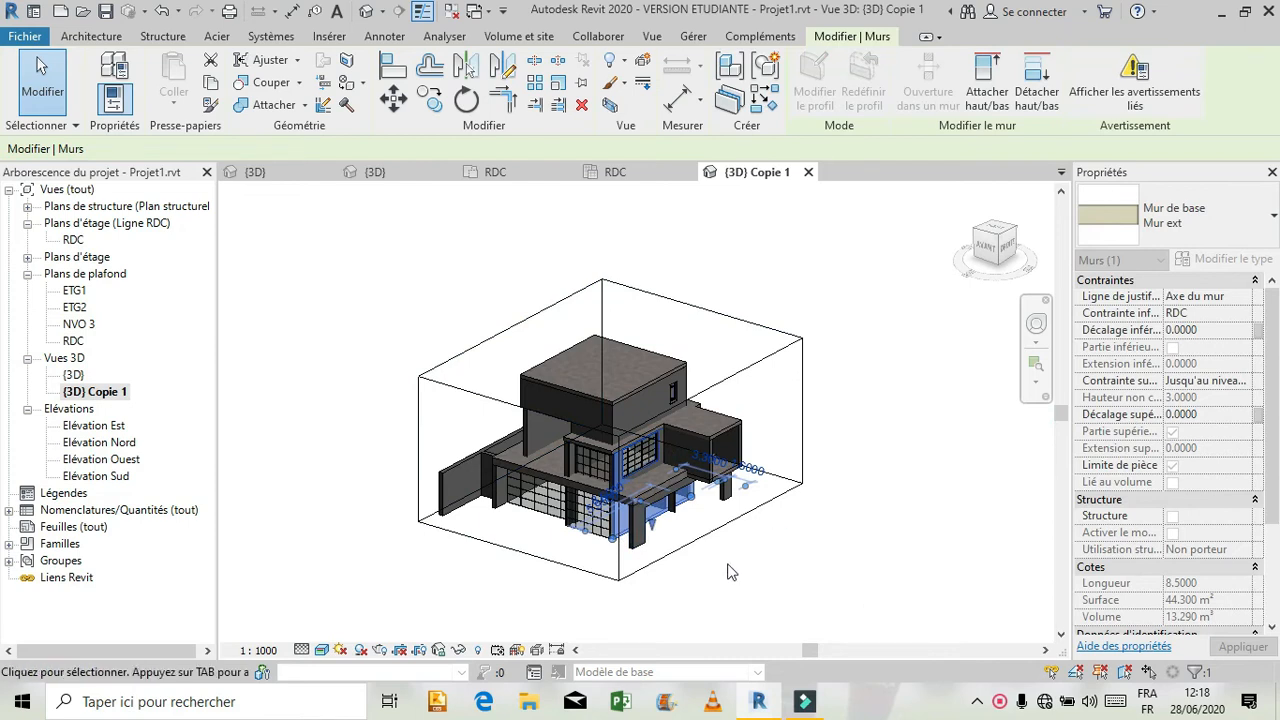
pyautogui.click(702, 538)
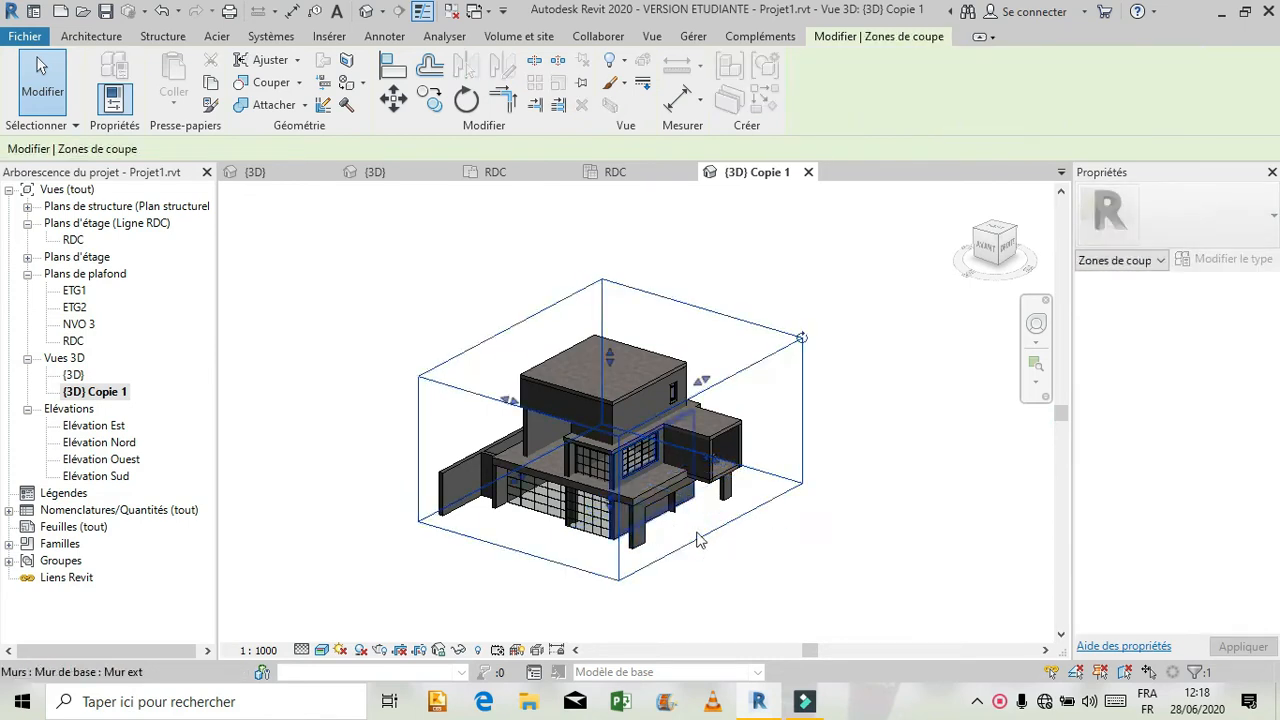
pyautogui.moveTo(712, 457); pyautogui.dragTo(850, 507)
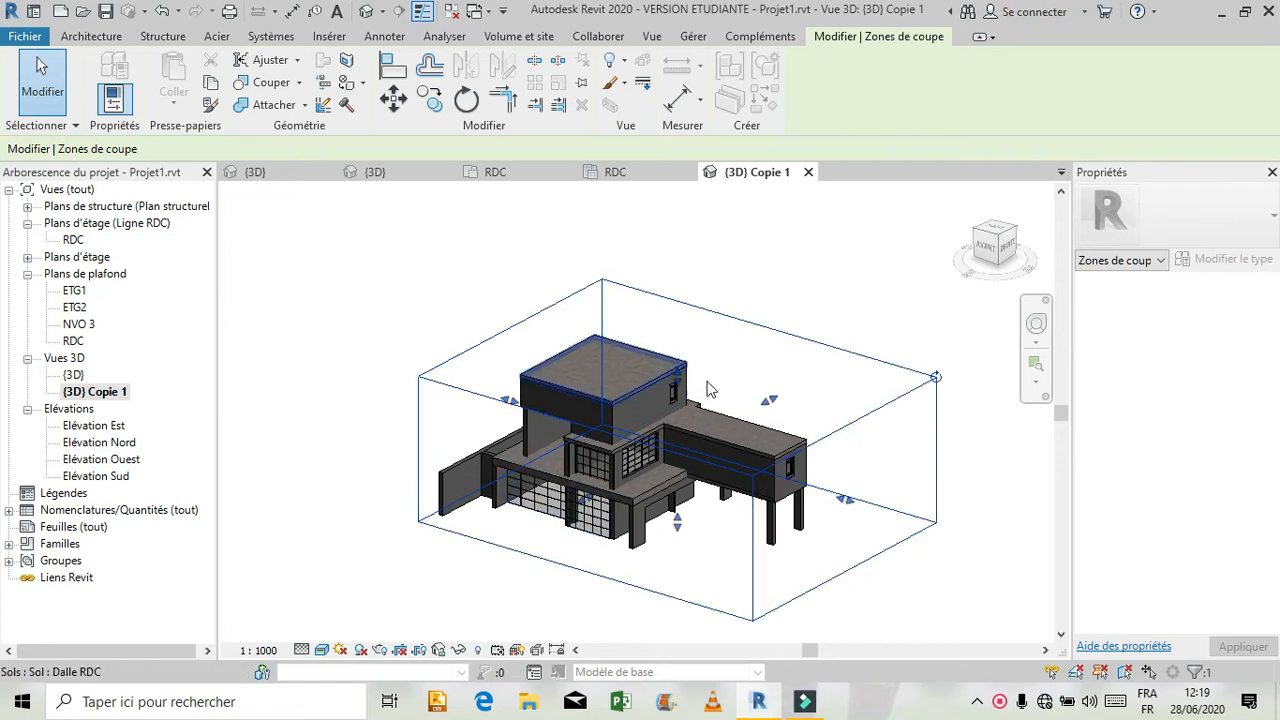
# Step: Lower the section box's top face through the upper block, and raise it back above the roof
pyautogui.moveTo(679, 374); pyautogui.dragTo(685, 430)
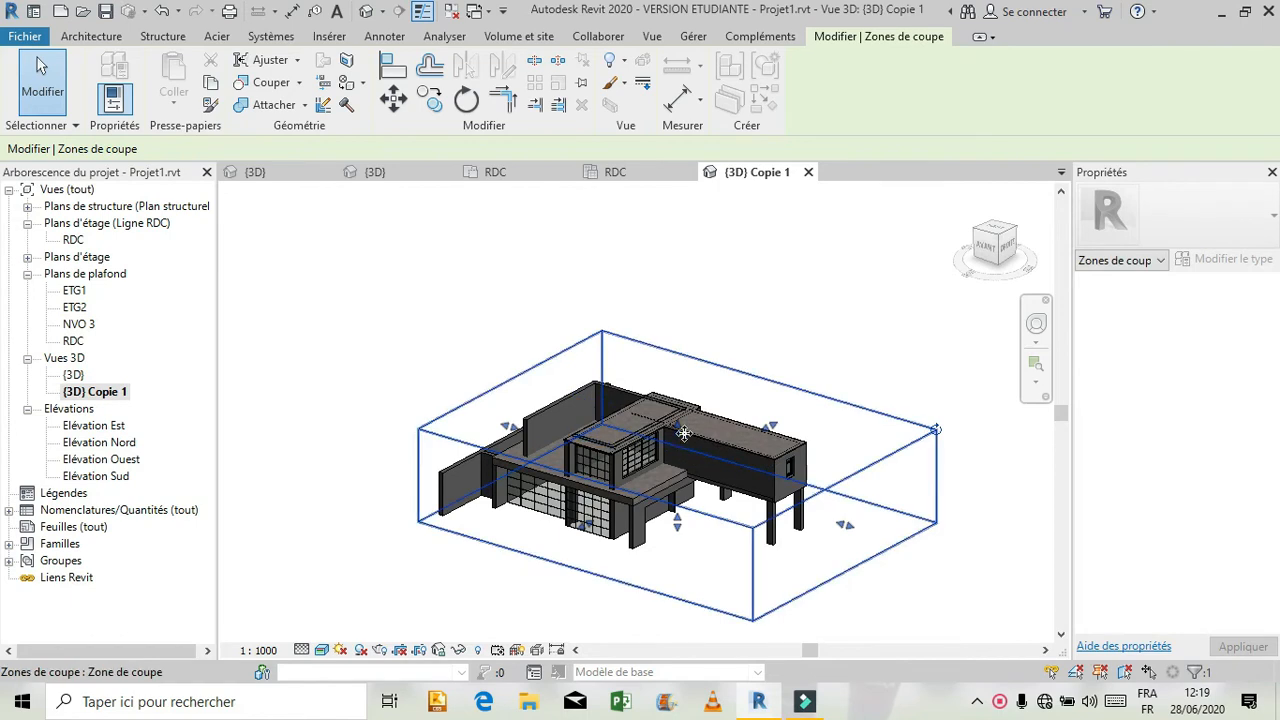
pyautogui.moveTo(683, 430); pyautogui.dragTo(714, 340)
pyautogui.click(578, 582)
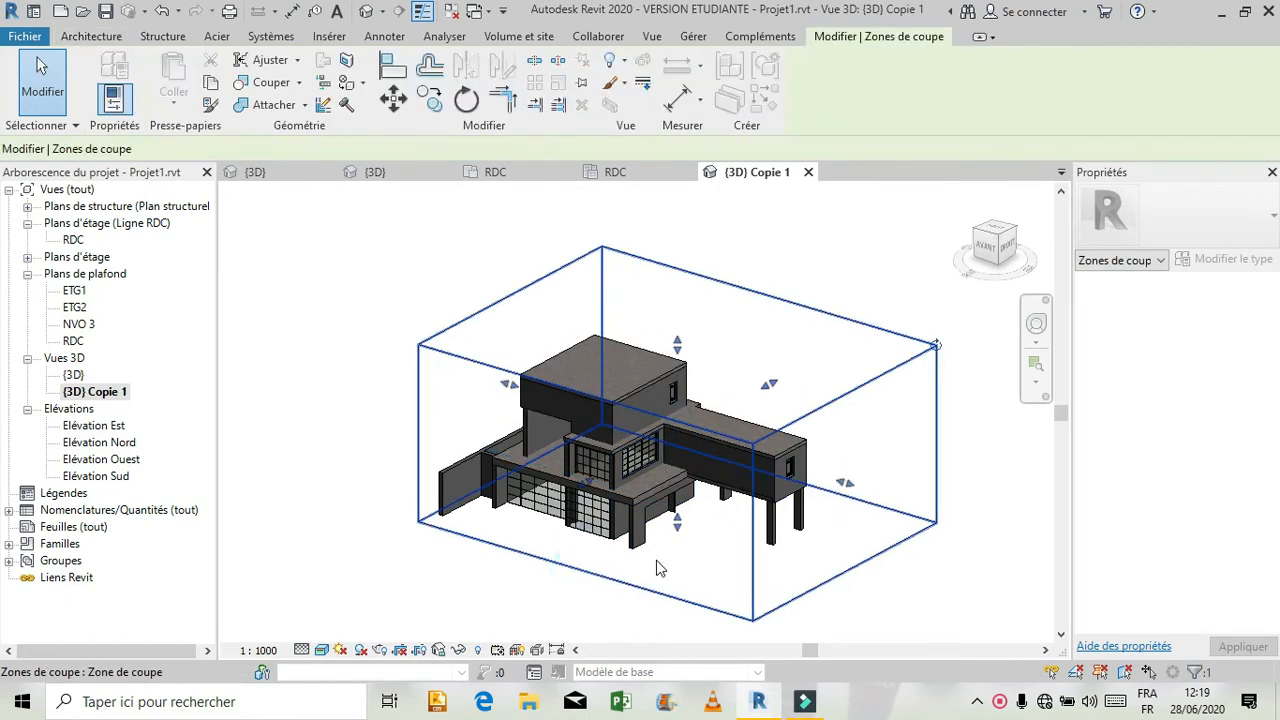
# Step: Raise the section box's bottom face so it cuts the ground-floor walls a little below the floor slab
pyautogui.moveTo(677, 520); pyautogui.dragTo(686, 478)
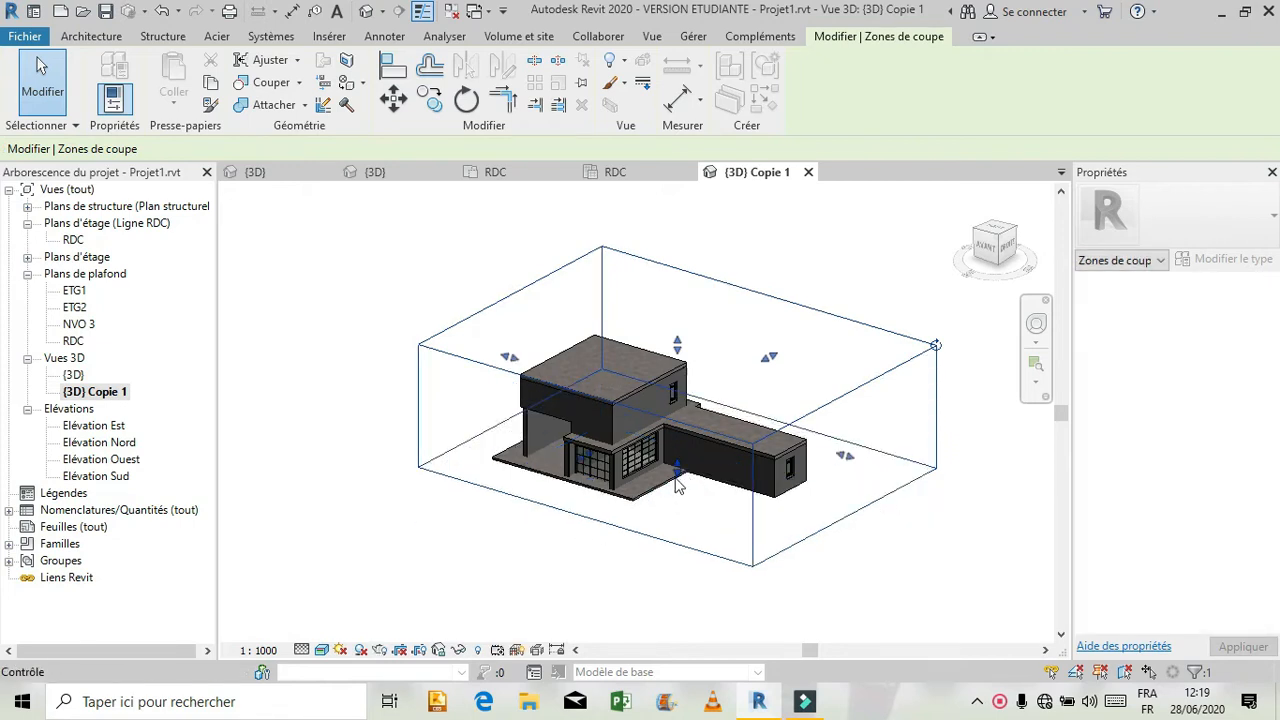
pyautogui.moveTo(675, 467); pyautogui.dragTo(677, 480)
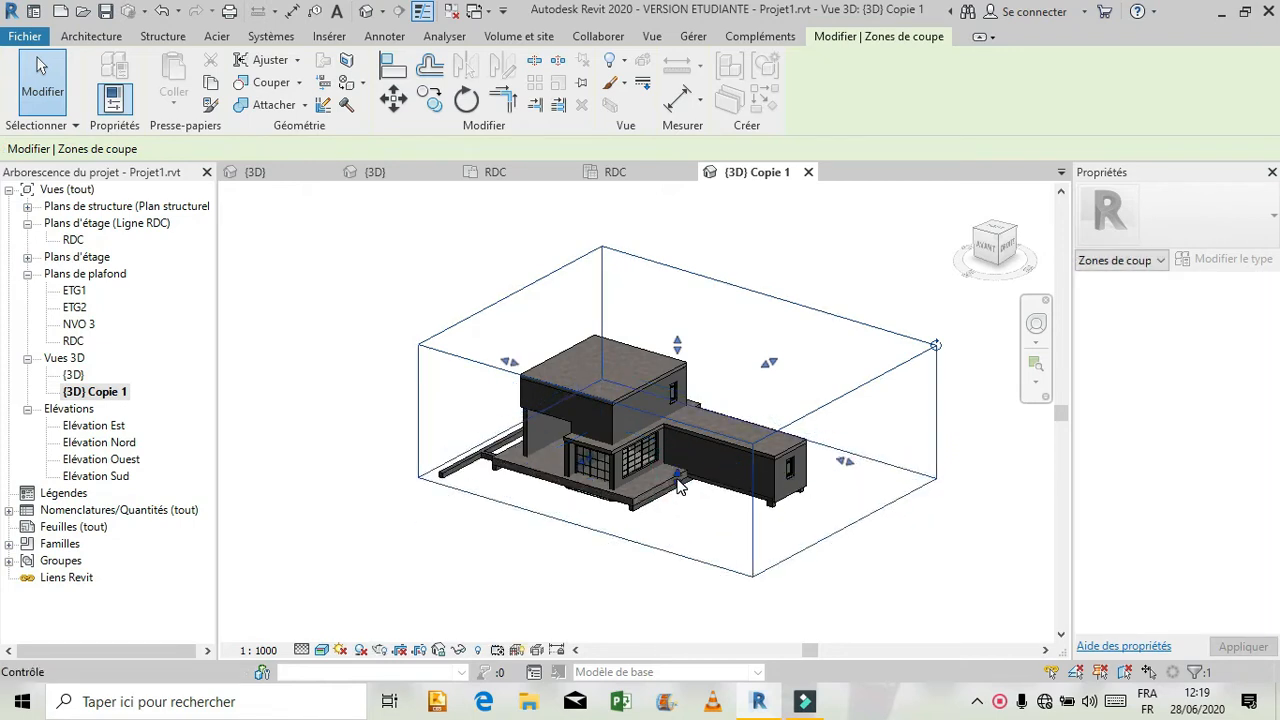
pyautogui.moveTo(677, 477)
pyautogui.mouseDown()
pyautogui.moveTo(679, 500)
pyautogui.moveTo(678, 488)
pyautogui.mouseUp()
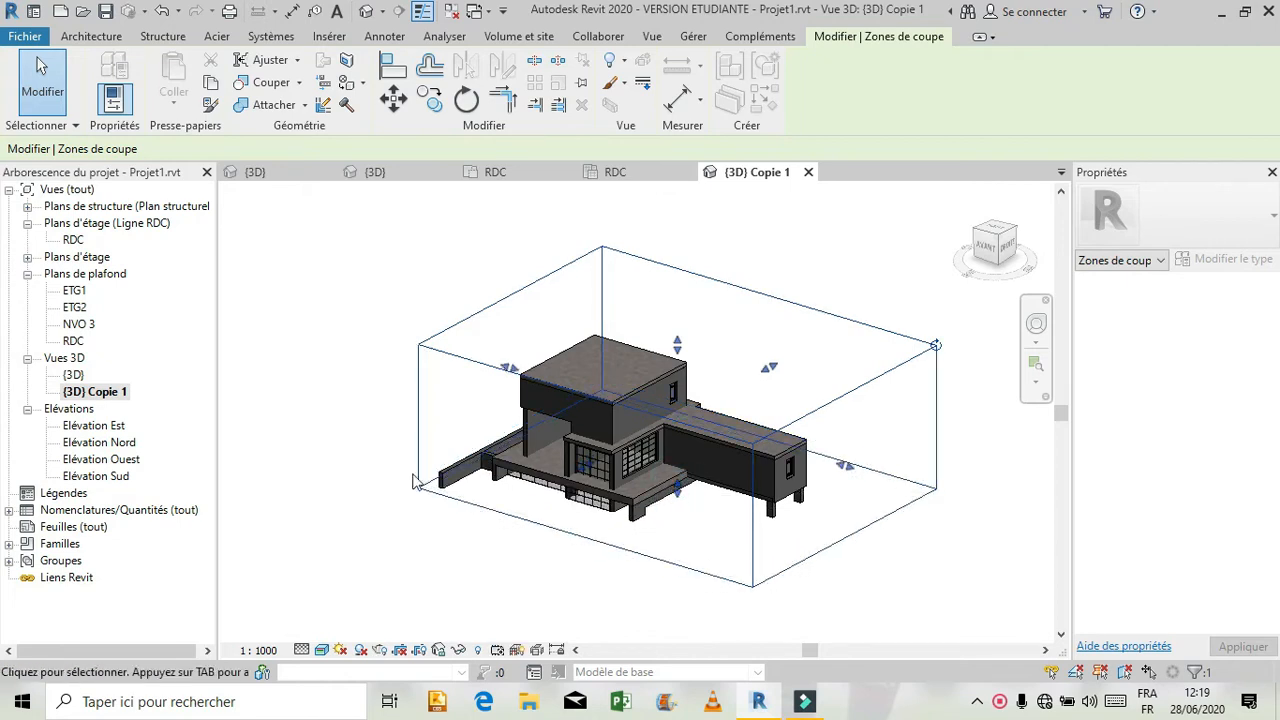
# Step: Examine the underside of the tiled ground-floor ceiling from below the cut house
pyautogui.click(1036, 323)
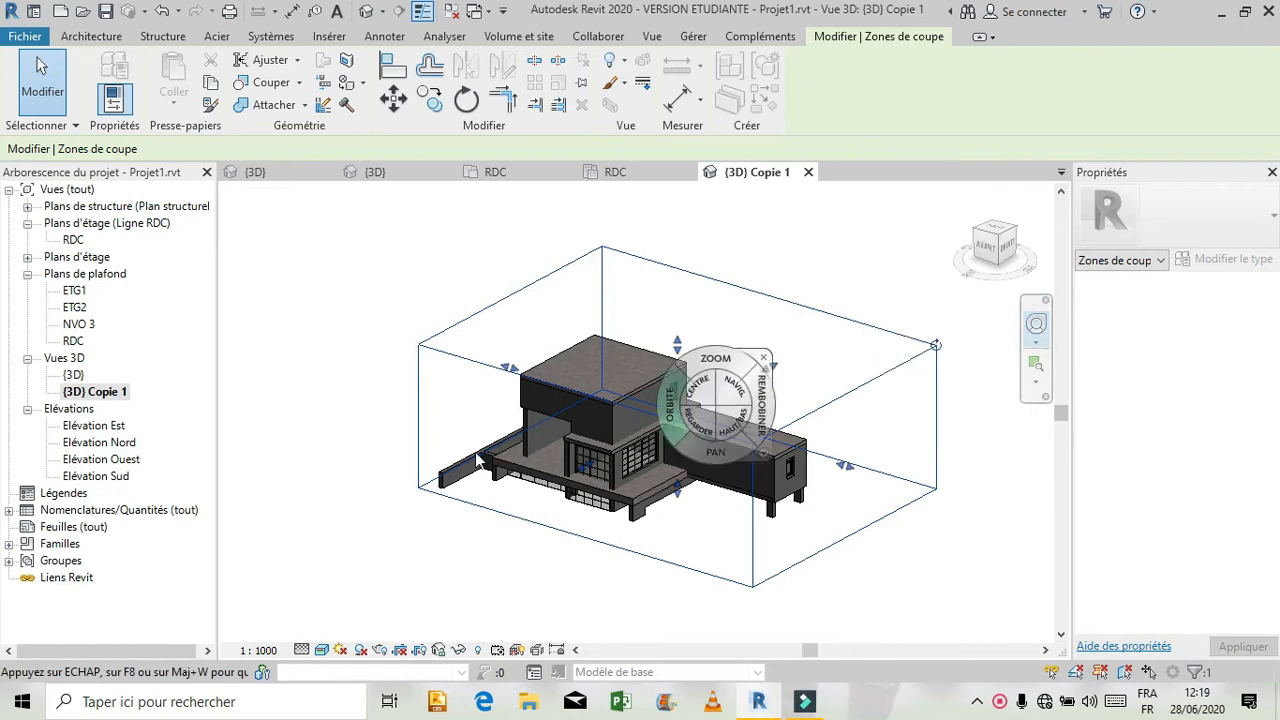
pyautogui.moveTo(480, 452); pyautogui.dragTo(650, 420)
pyautogui.moveTo(597, 472)
pyautogui.mouseDown()
pyautogui.moveTo(700, 385)
pyautogui.moveTo(517, 485)
pyautogui.moveTo(608, 455)
pyautogui.moveTo(754, 369)
pyautogui.moveTo(557, 447)
pyautogui.moveTo(517, 444)
pyautogui.moveTo(594, 496)
pyautogui.moveTo(603, 474)
pyautogui.moveTo(617, 480)
pyautogui.mouseUp()
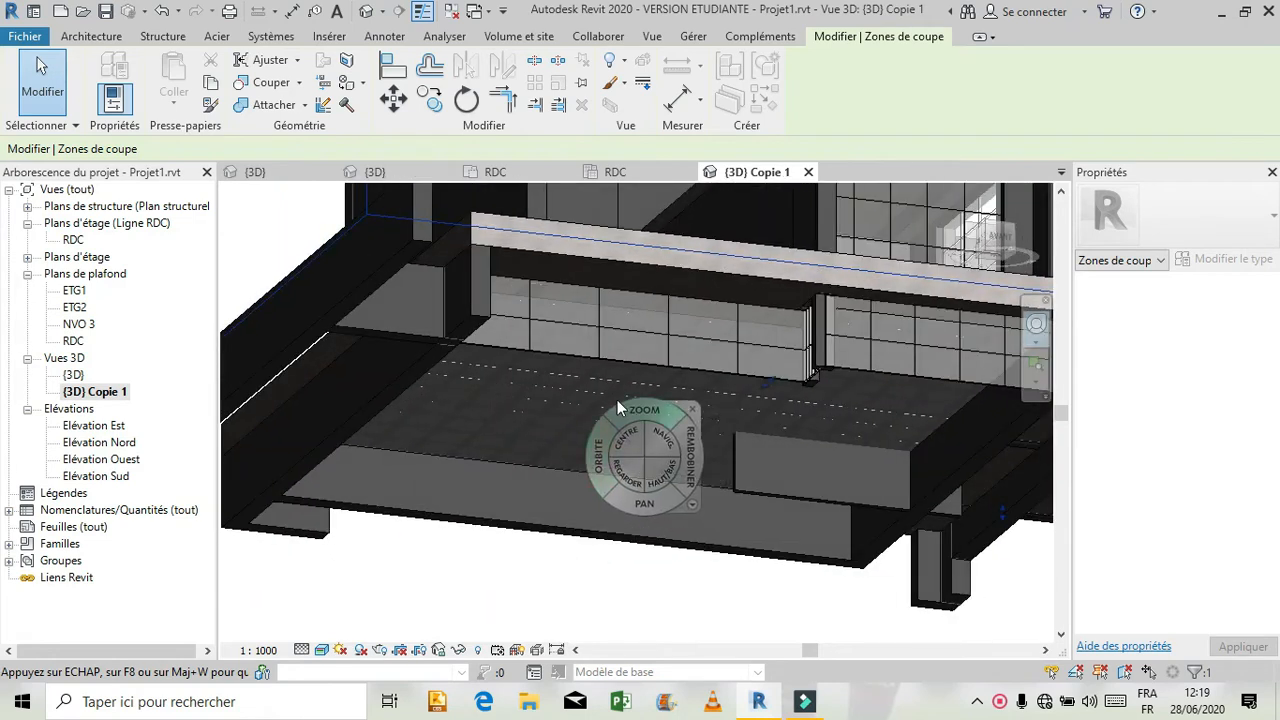
pyautogui.moveTo(590, 408); pyautogui.dragTo(584, 347)
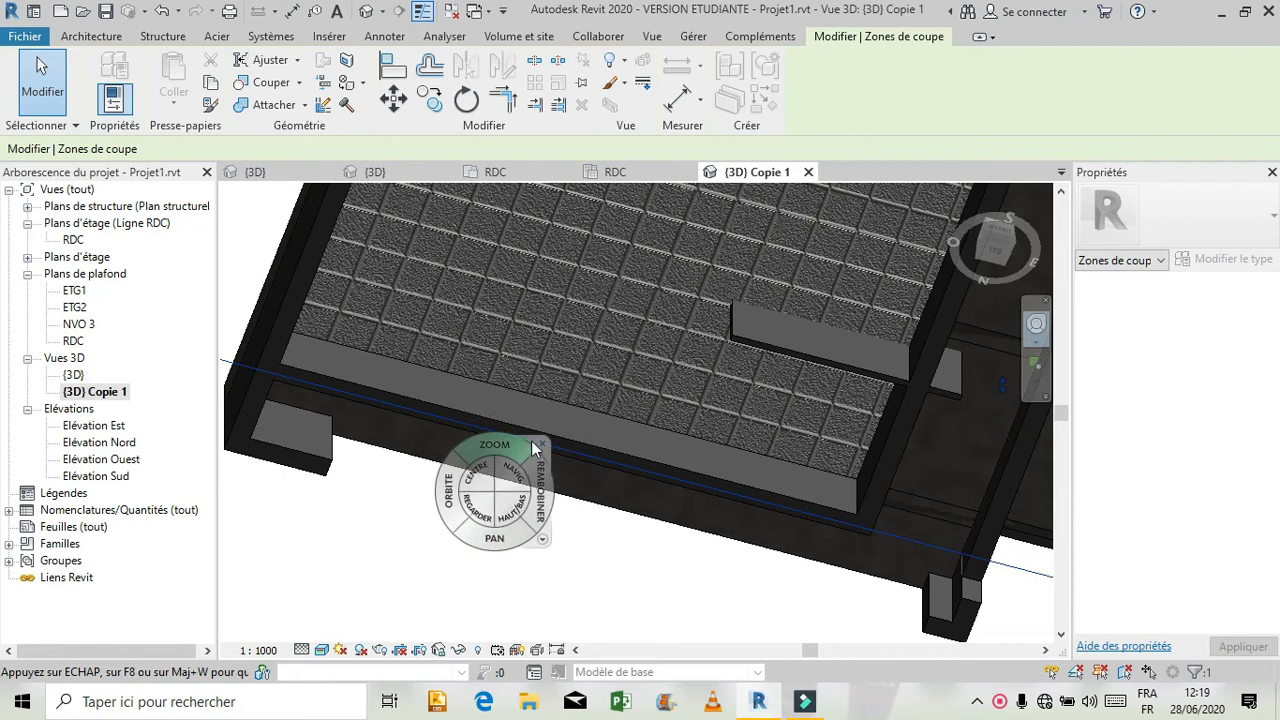
pyautogui.click(541, 447)
pyautogui.keyDown('shift'); pyautogui.moveTo(479, 586); pyautogui.dragTo(543, 463, button='middle'); pyautogui.keyUp('shift')
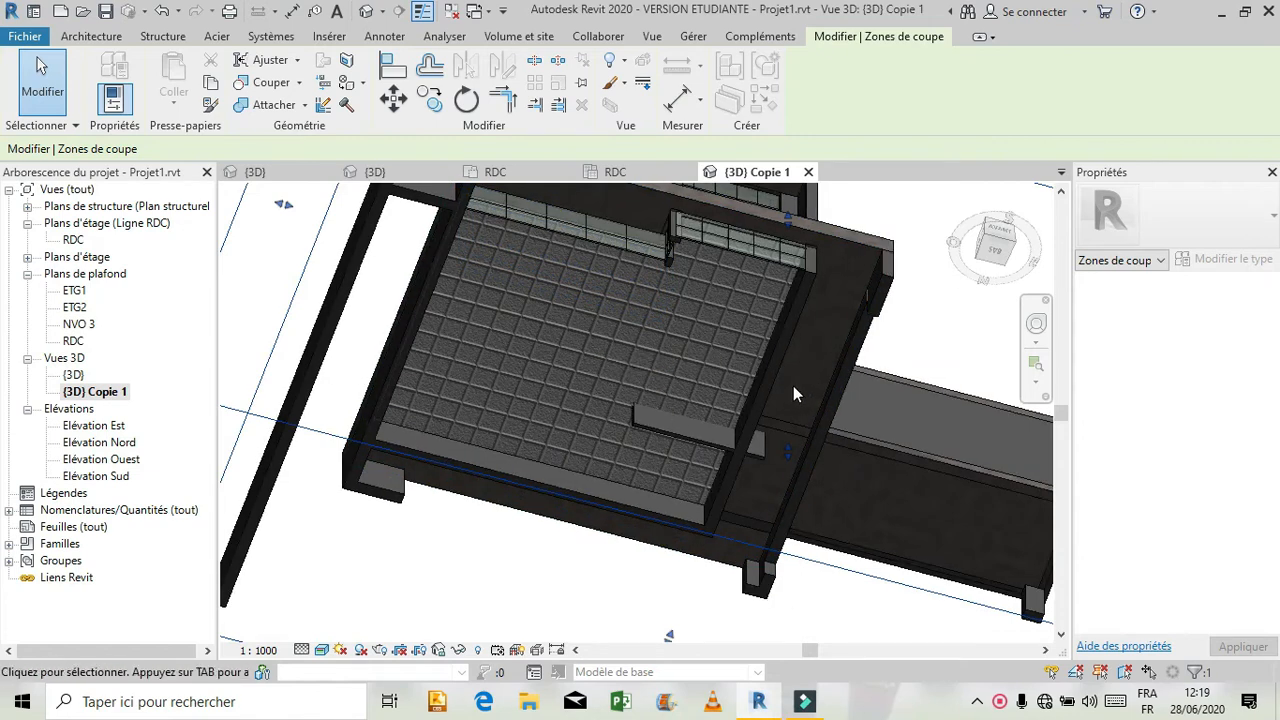
# Step: Push the section box's front face in past the glazed facade to expose the ceiling's edge, and deselect the box
pyautogui.click(1036, 326)
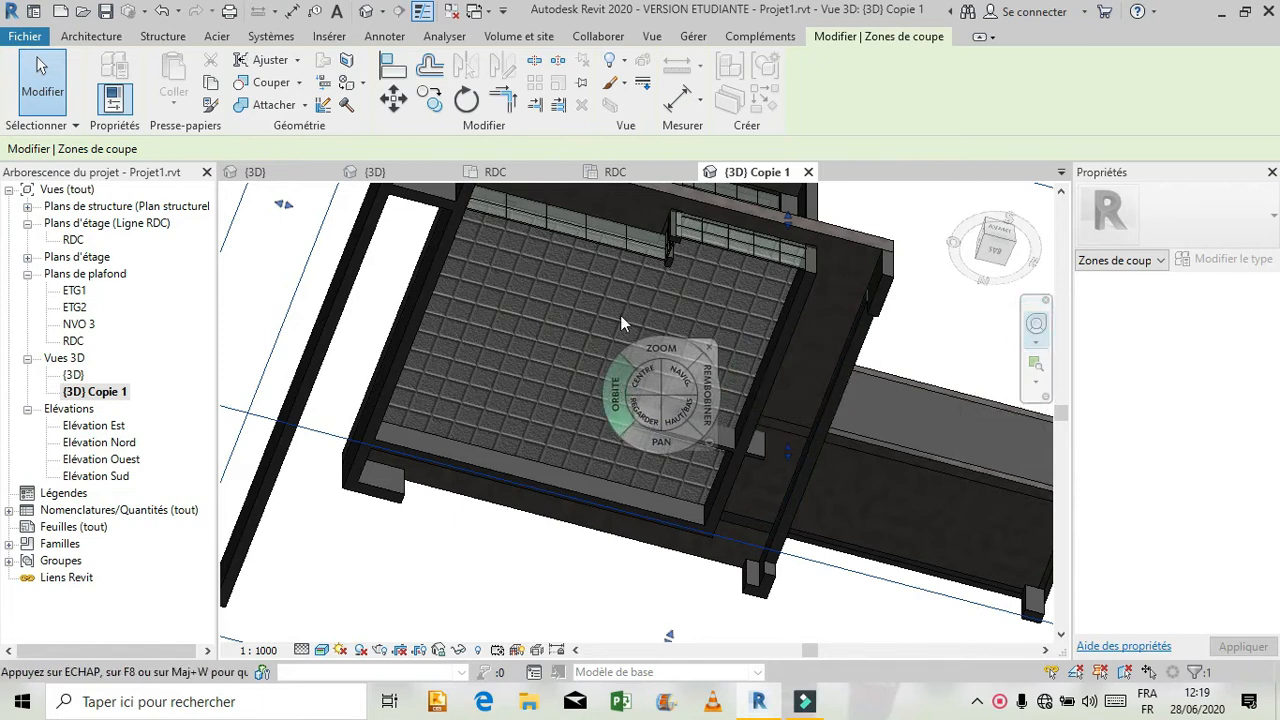
pyautogui.moveTo(596, 424); pyautogui.dragTo(577, 459)
pyautogui.scroll(-3, 577, 459)
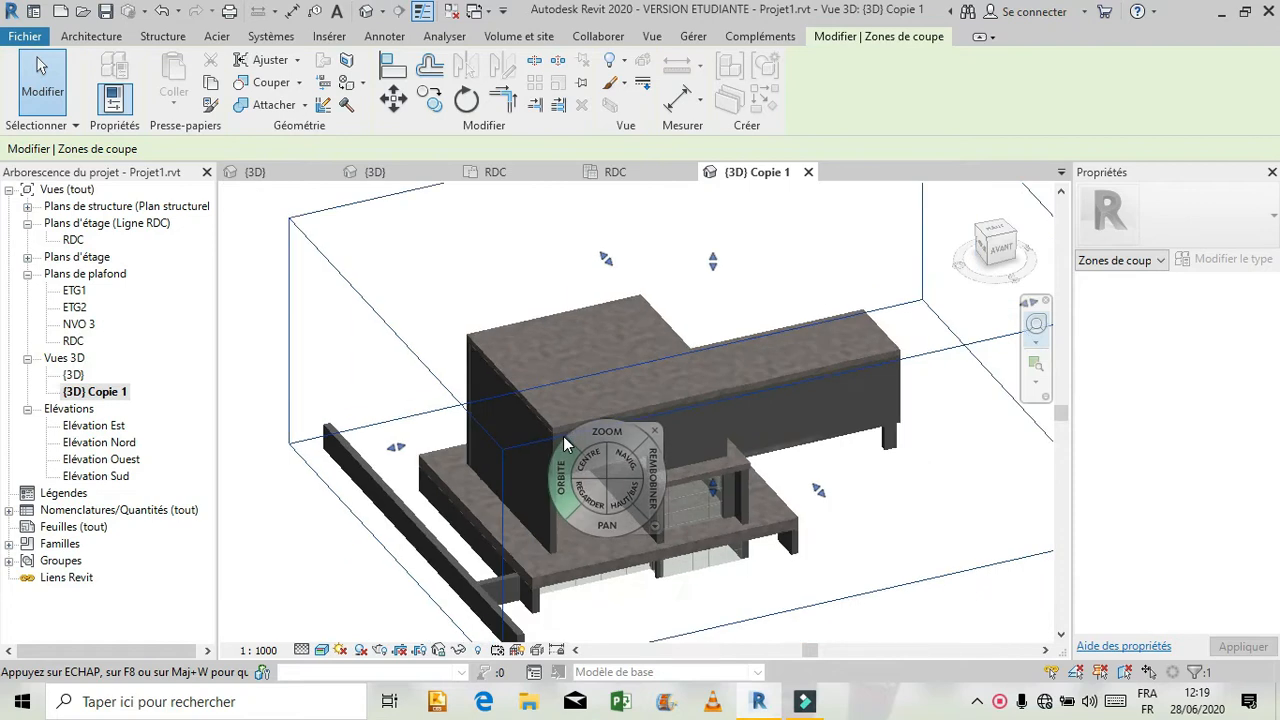
pyautogui.click(653, 432)
pyautogui.scroll(-1, 630, 312)
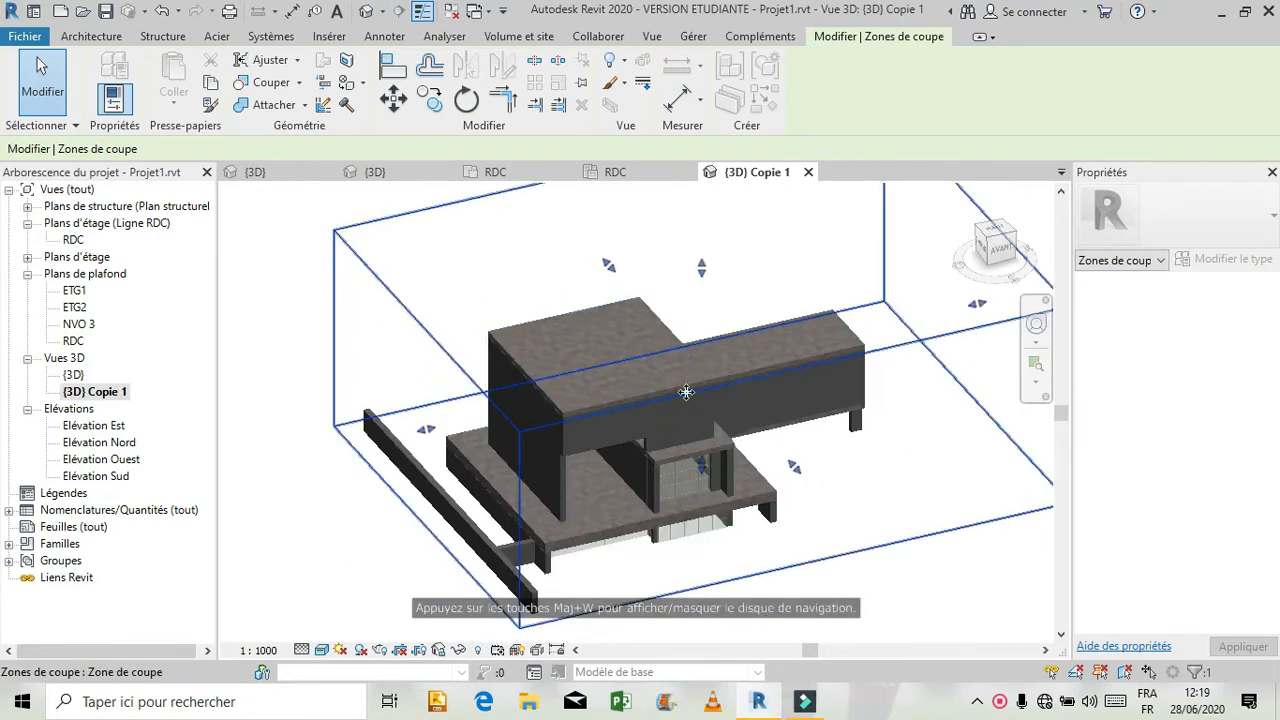
pyautogui.moveTo(790, 468); pyautogui.dragTo(763, 395)
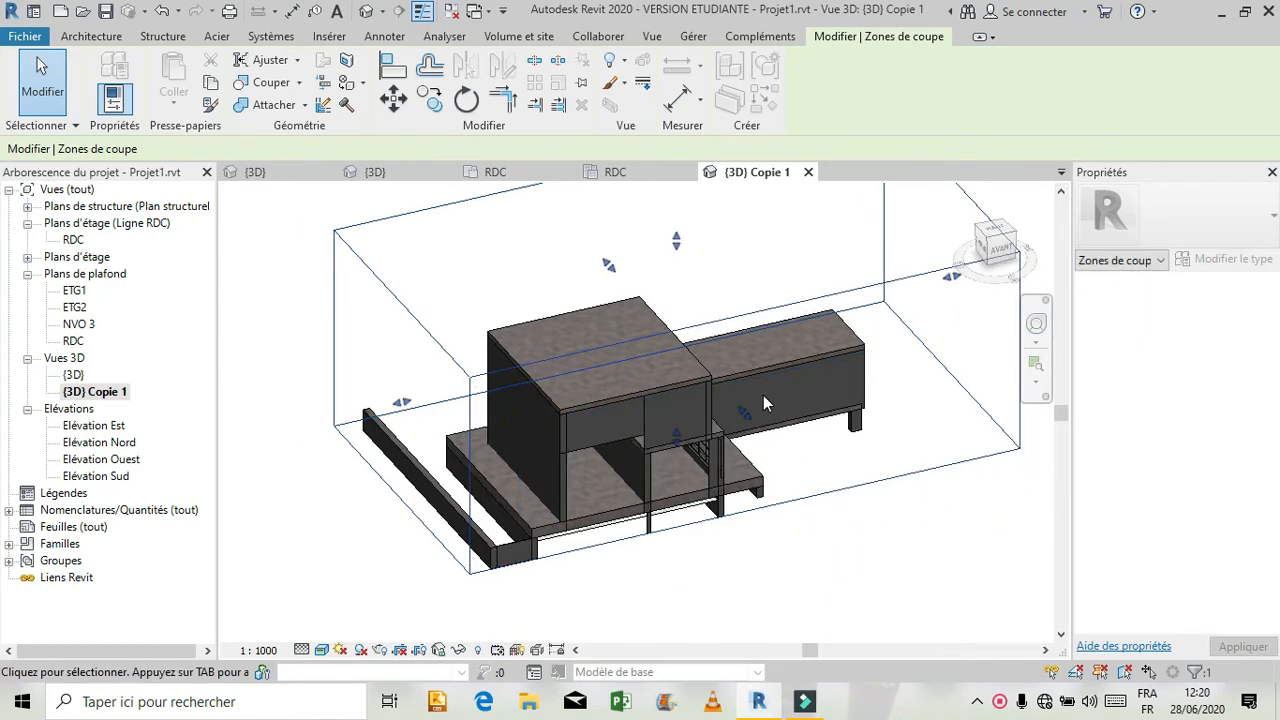
pyautogui.scroll(5, 670, 543)
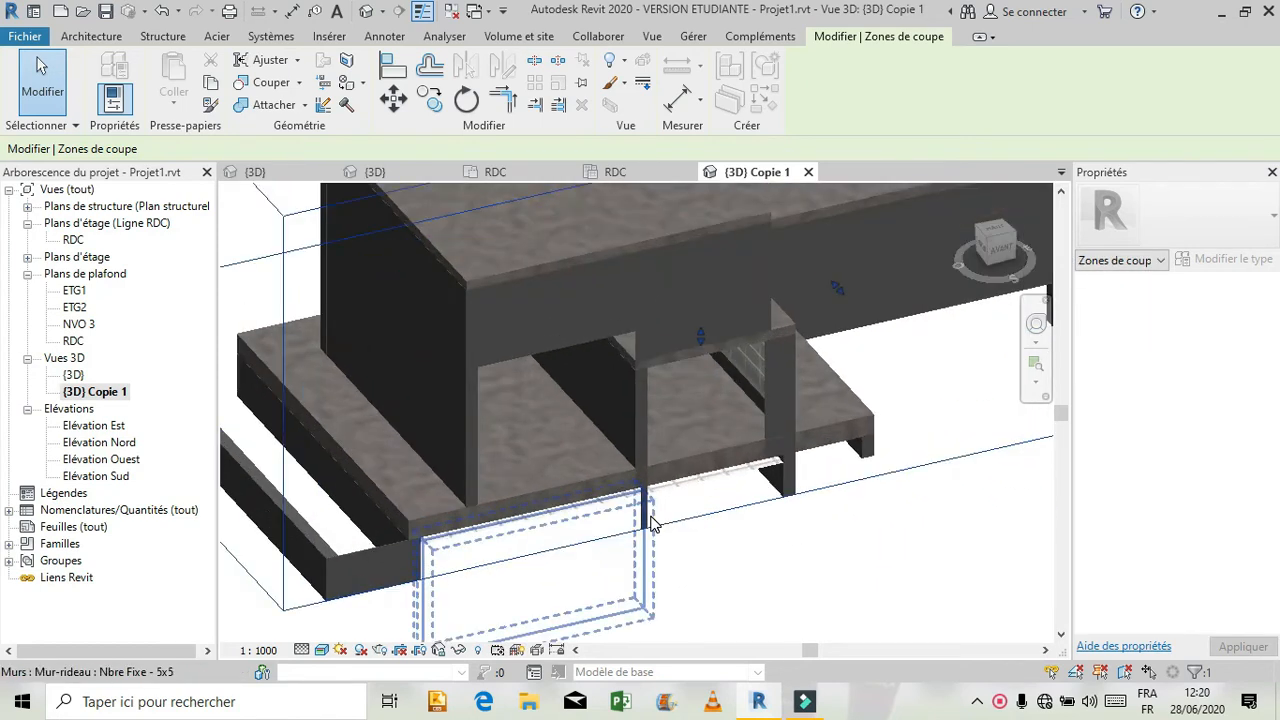
pyautogui.rightClick(832, 594)
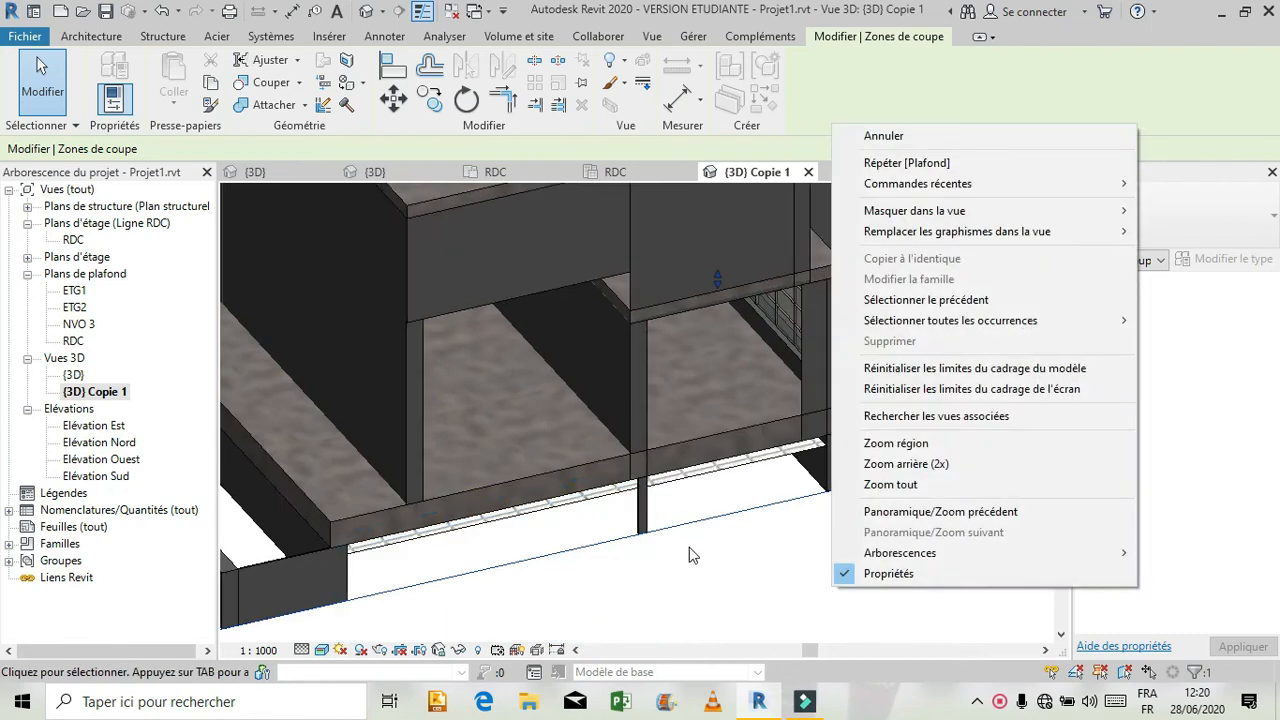
pyautogui.click(894, 135)
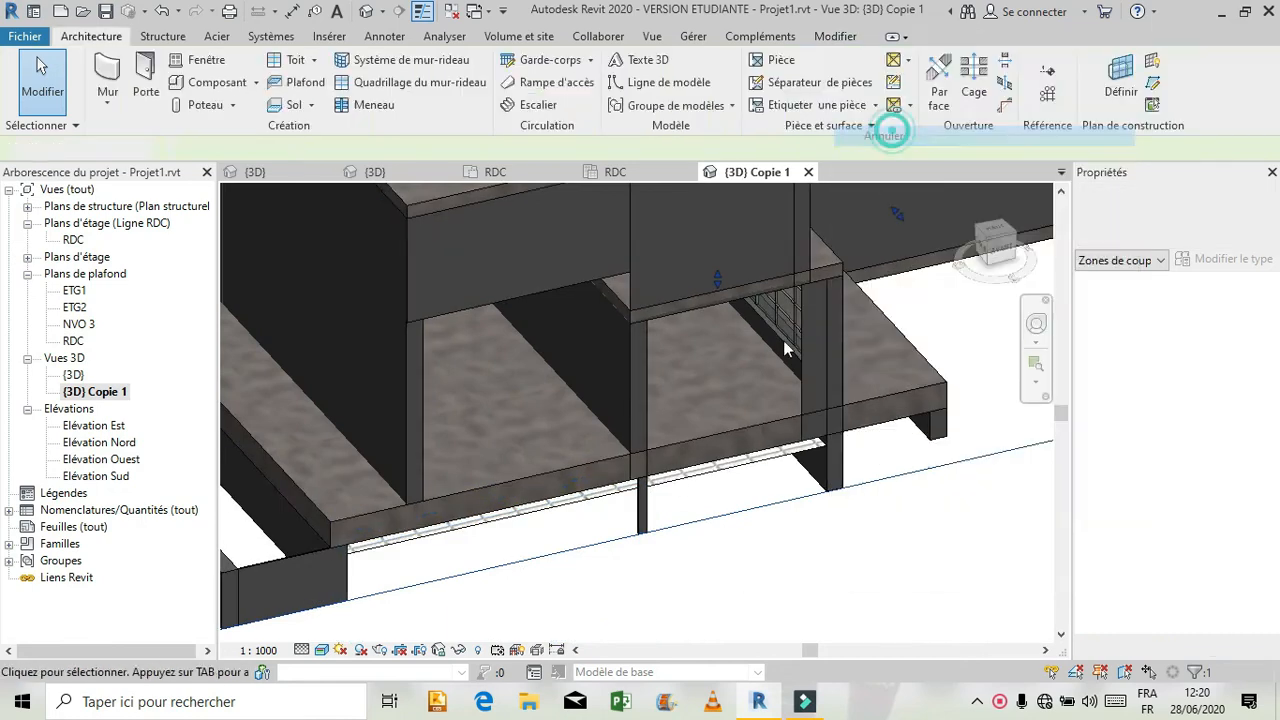
# Step: Select the ground-floor ceiling and examine its cut edge beneath the slab from close up
pyautogui.click(612, 502)
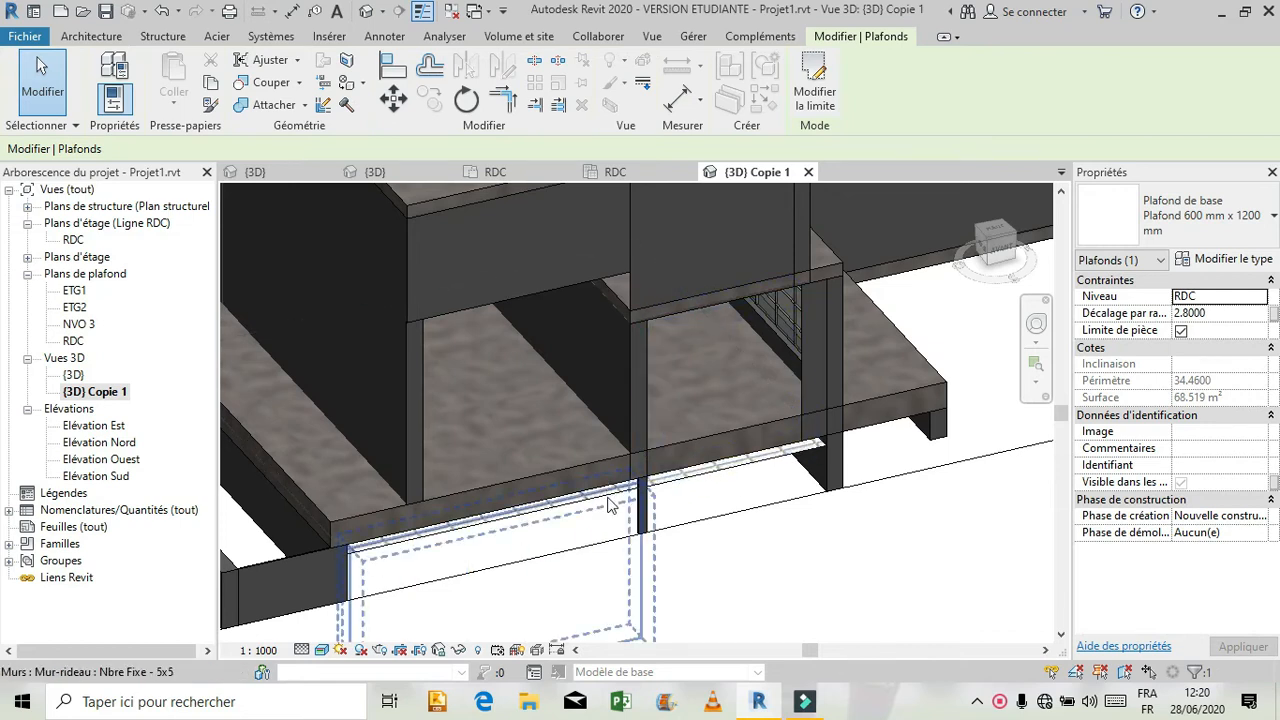
pyautogui.scroll(2, 781, 500)
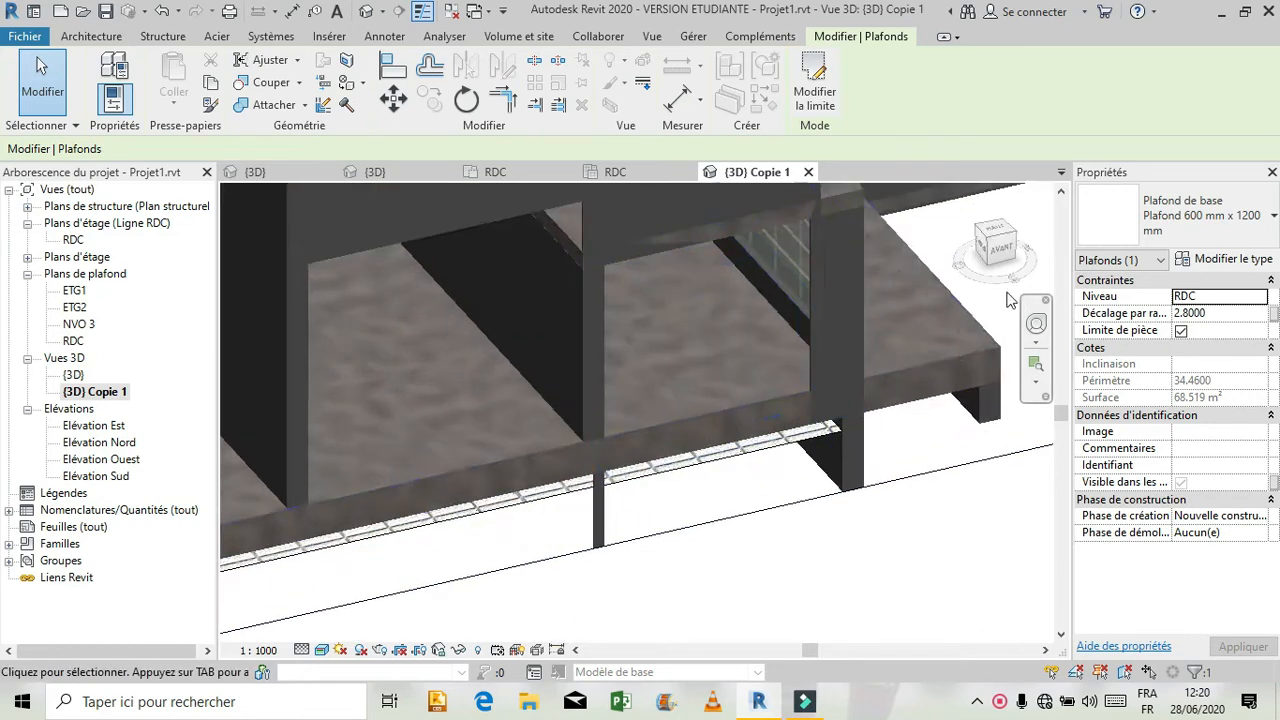
pyautogui.click(1036, 323)
pyautogui.moveTo(727, 459); pyautogui.dragTo(727, 425)
pyautogui.moveTo(766, 387); pyautogui.dragTo(781, 322)
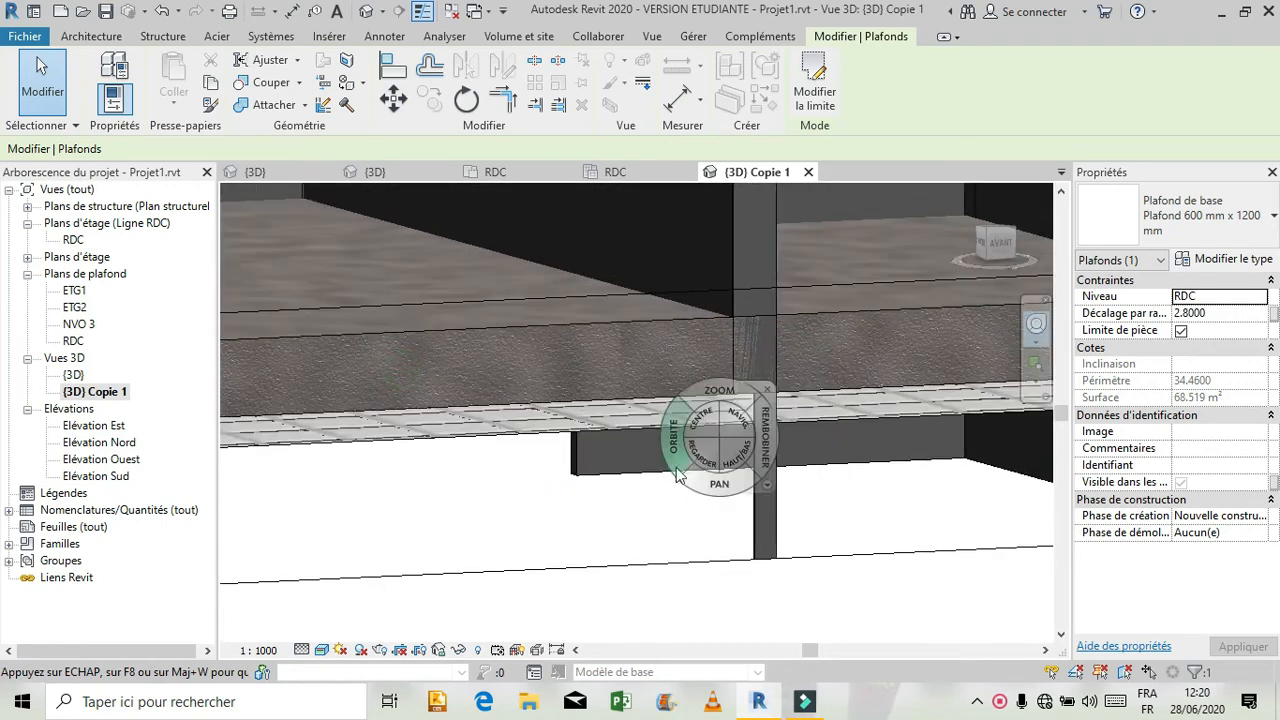
pyautogui.click(768, 390)
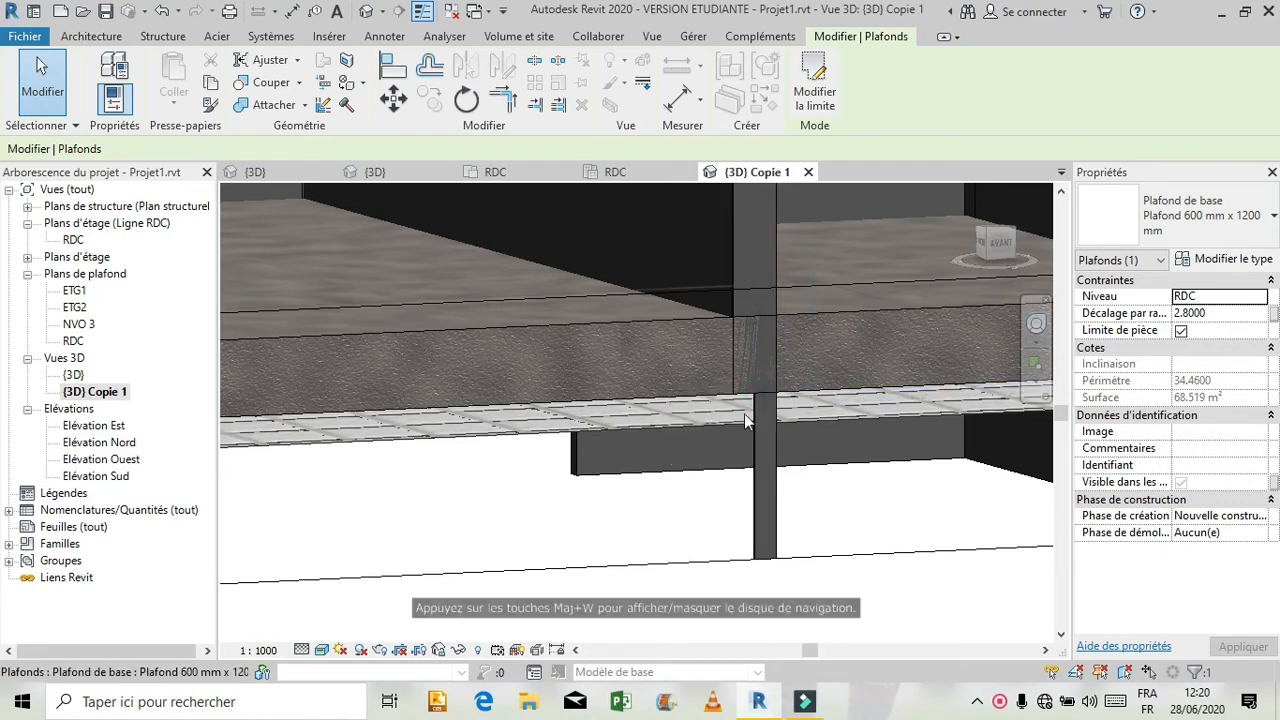
# Step: Check the type properties of the Plafond 600 mm x 1200 mm ceiling, and close them without changes
pyautogui.click(707, 429)
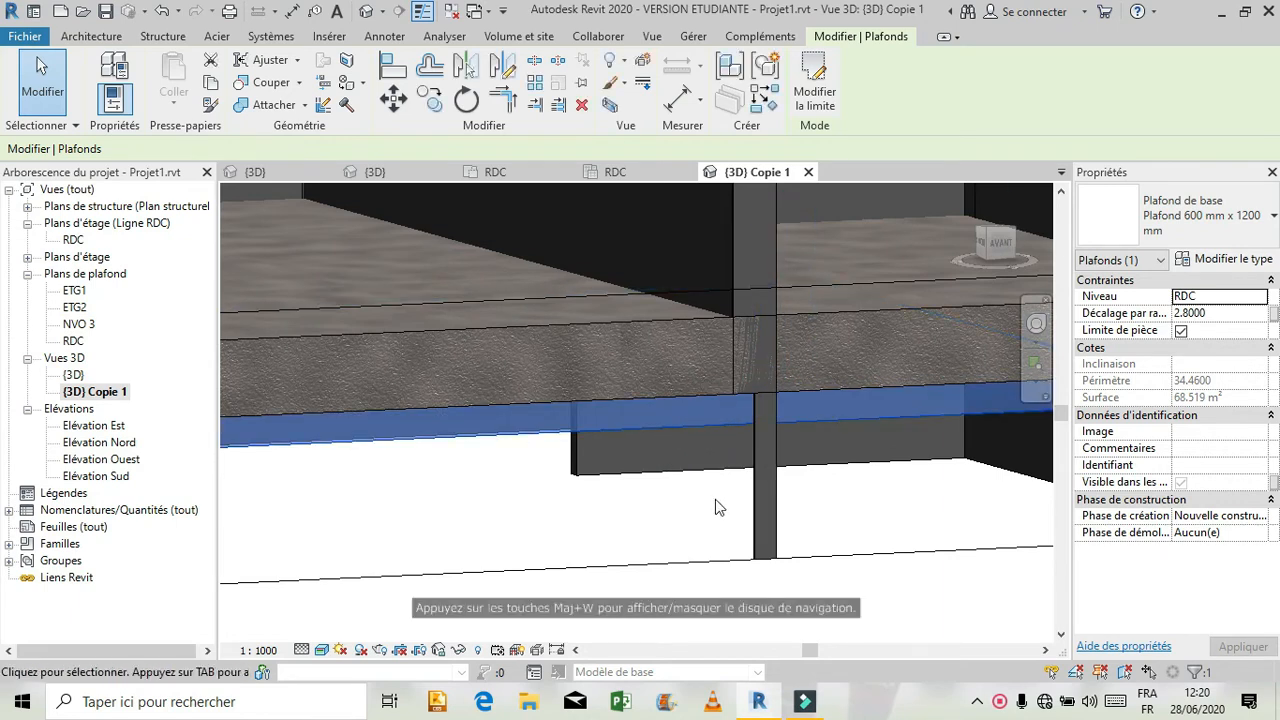
pyautogui.click(1207, 260)
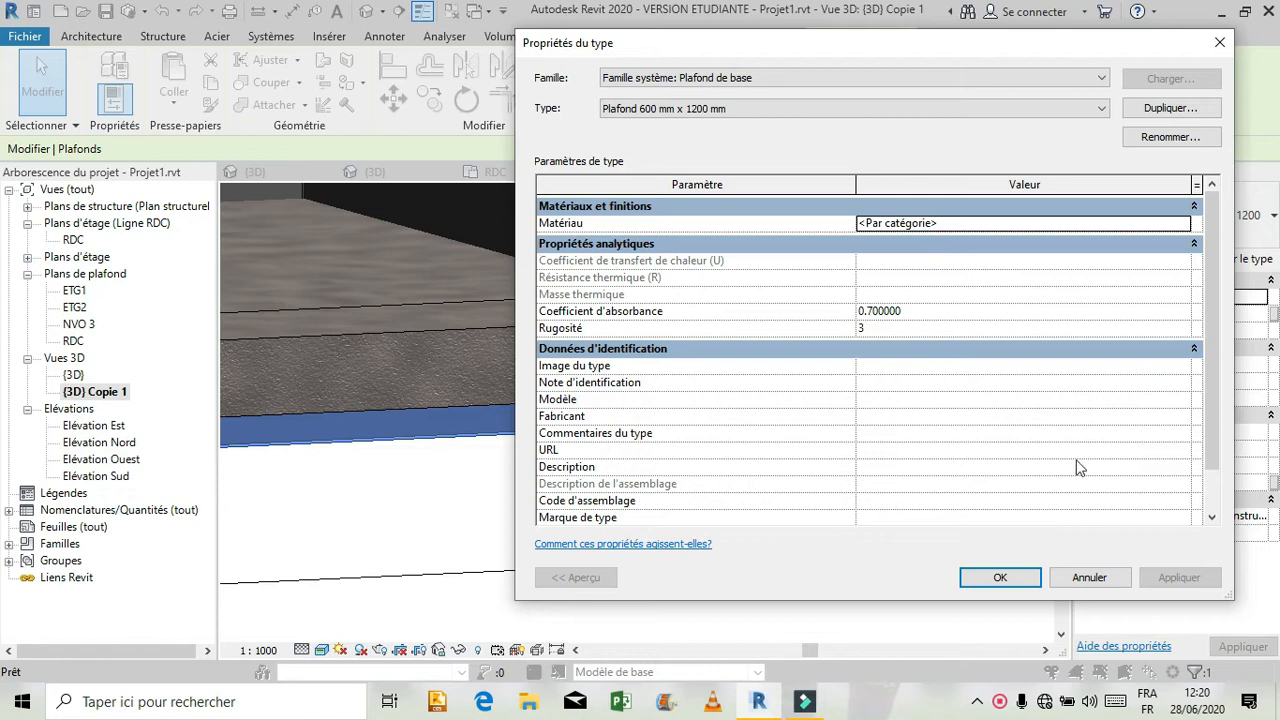
pyautogui.click(1088, 578)
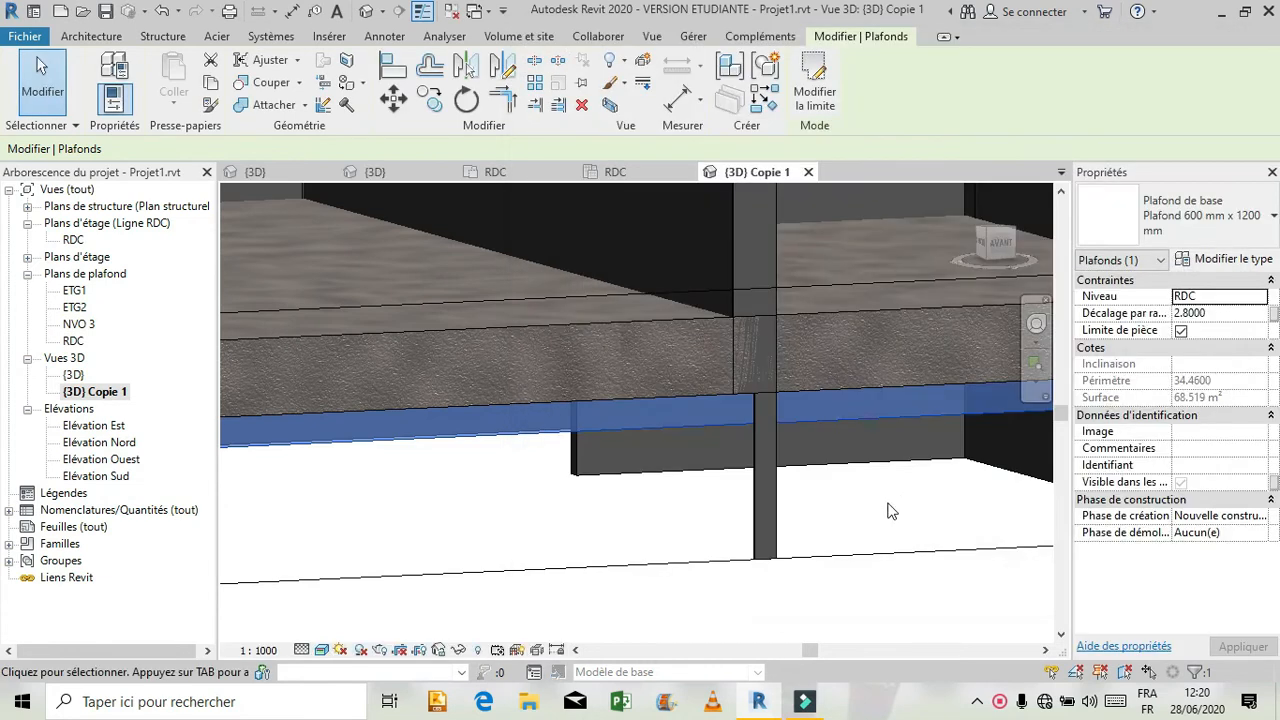
pyautogui.click(888, 510)
# Step: Lower the section box's bottom face below the columns and push its boundary-wall side face in through the upper block
pyautogui.scroll(-5, 766, 584)
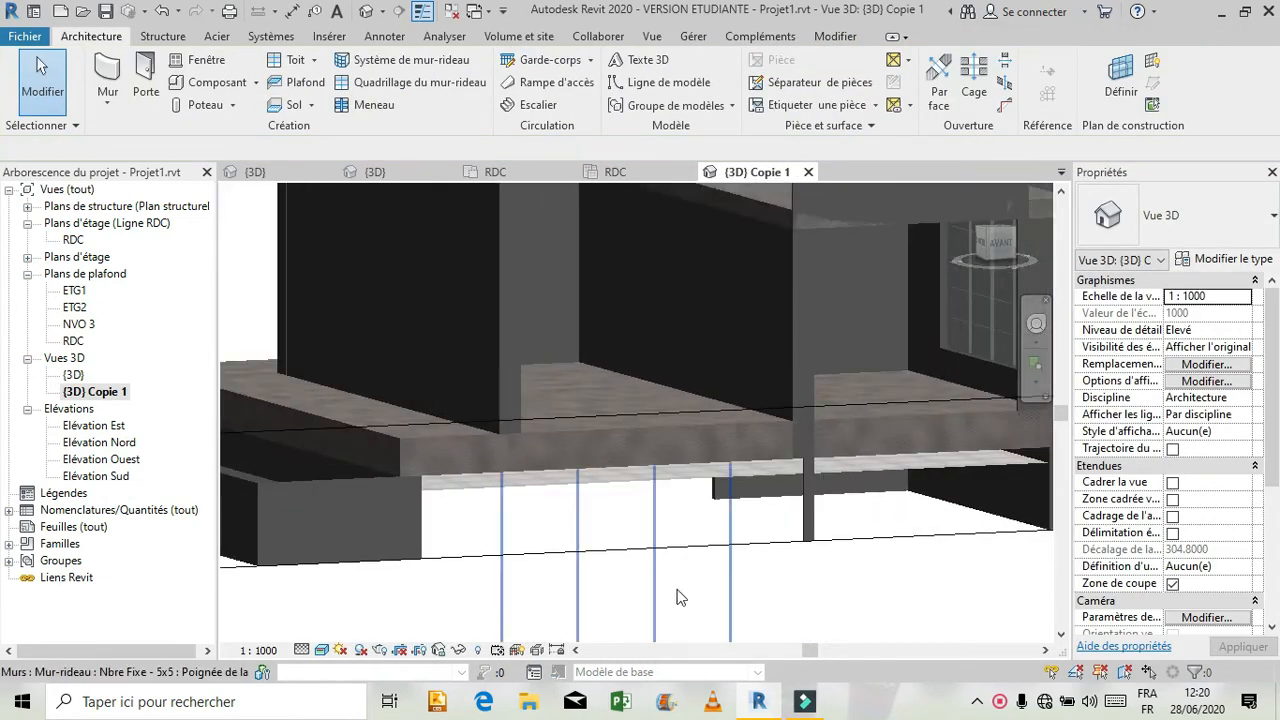
pyautogui.scroll(-3, 666, 542)
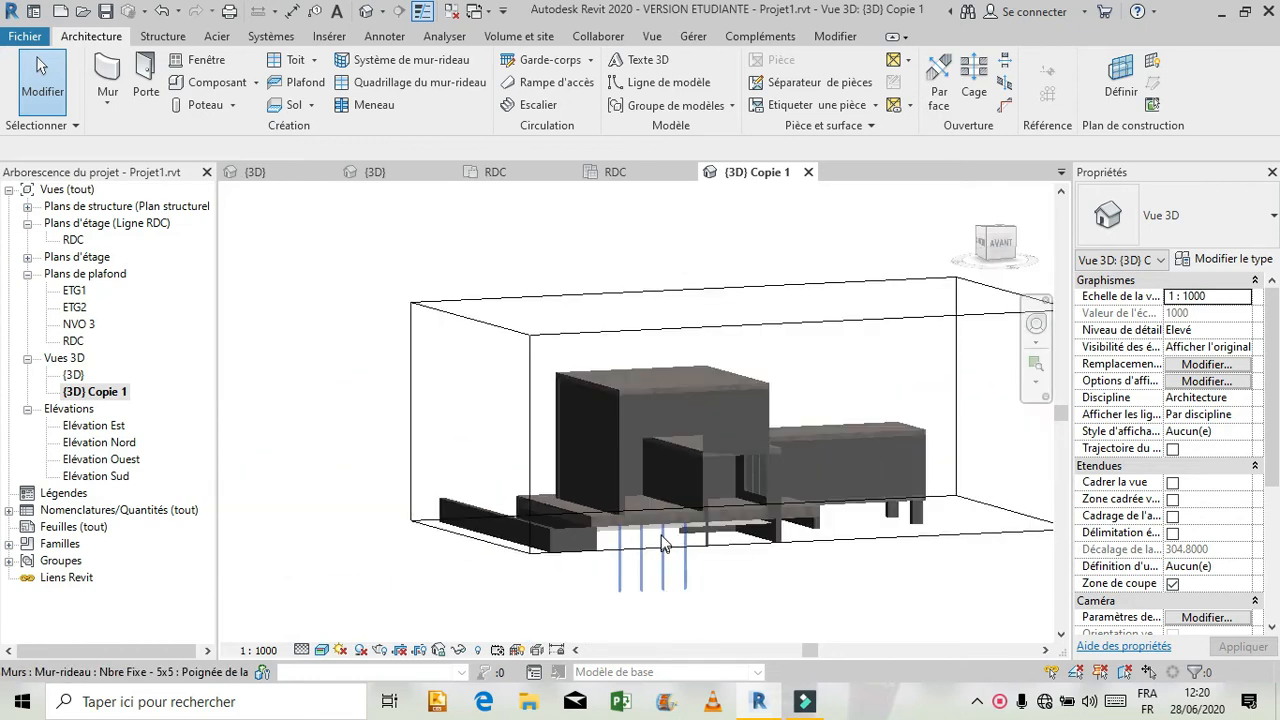
pyautogui.click(1036, 323)
pyautogui.moveTo(775, 385); pyautogui.dragTo(630, 411)
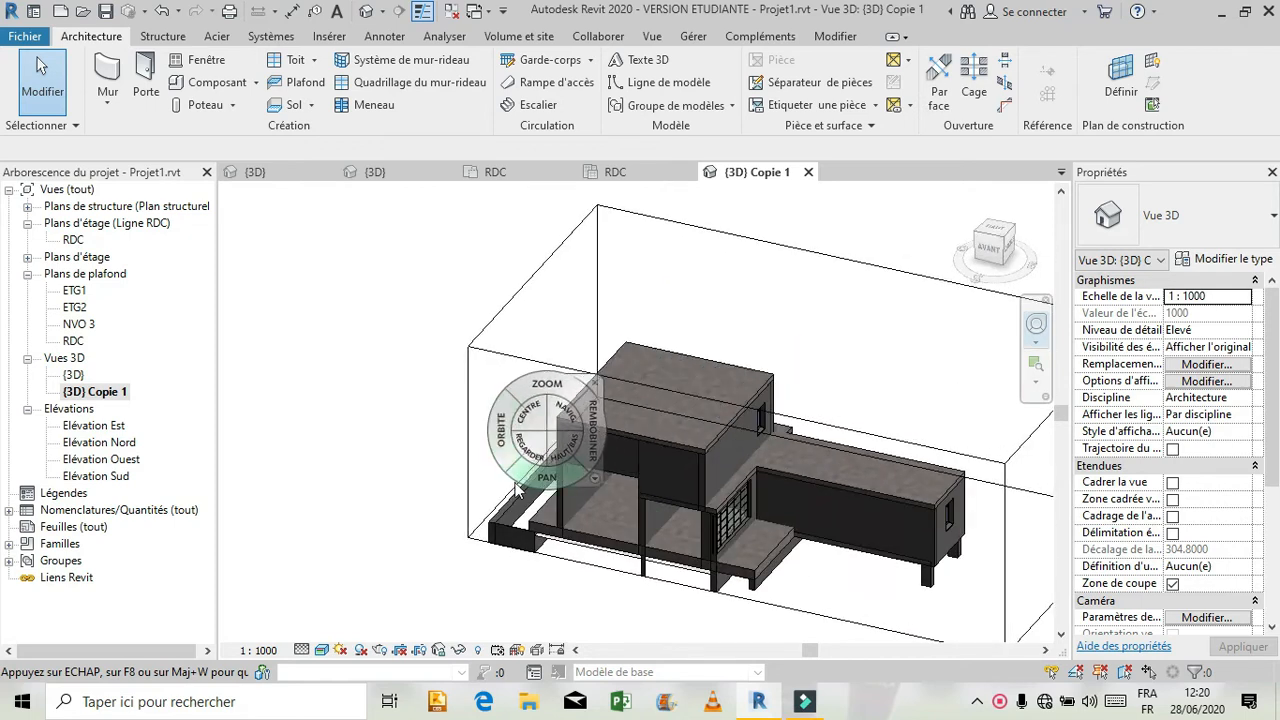
pyautogui.moveTo(530, 485); pyautogui.dragTo(405, 475)
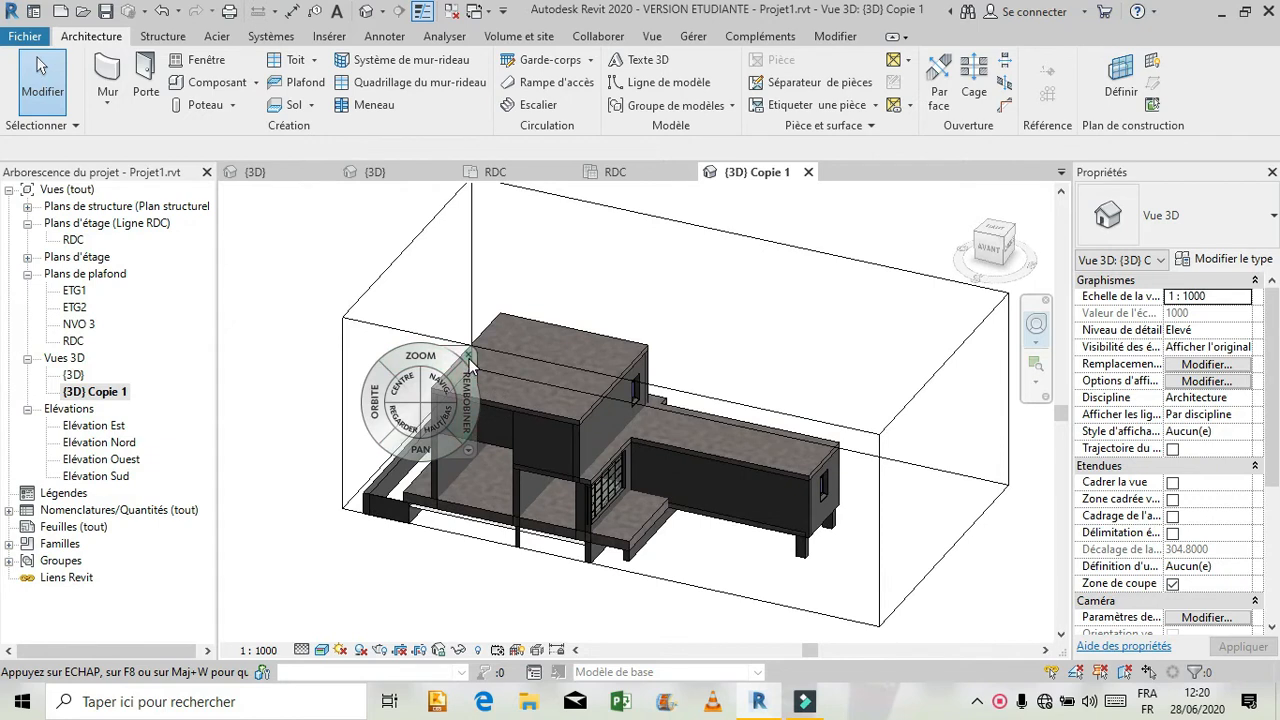
pyautogui.click(469, 357)
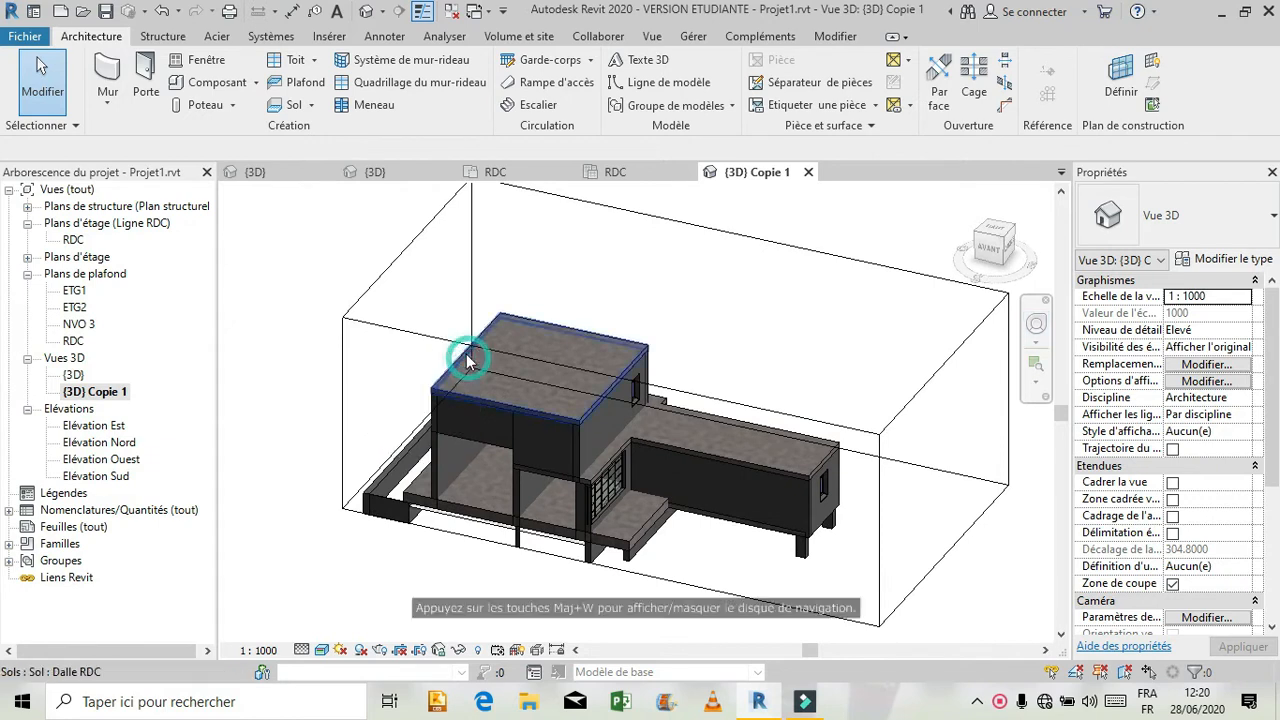
pyautogui.click(383, 327)
pyautogui.keyDown('shift'); pyautogui.moveTo(673, 494); pyautogui.dragTo(479, 470, button='middle'); pyautogui.keyUp('shift')
pyautogui.moveTo(406, 390); pyautogui.dragTo(541, 428)
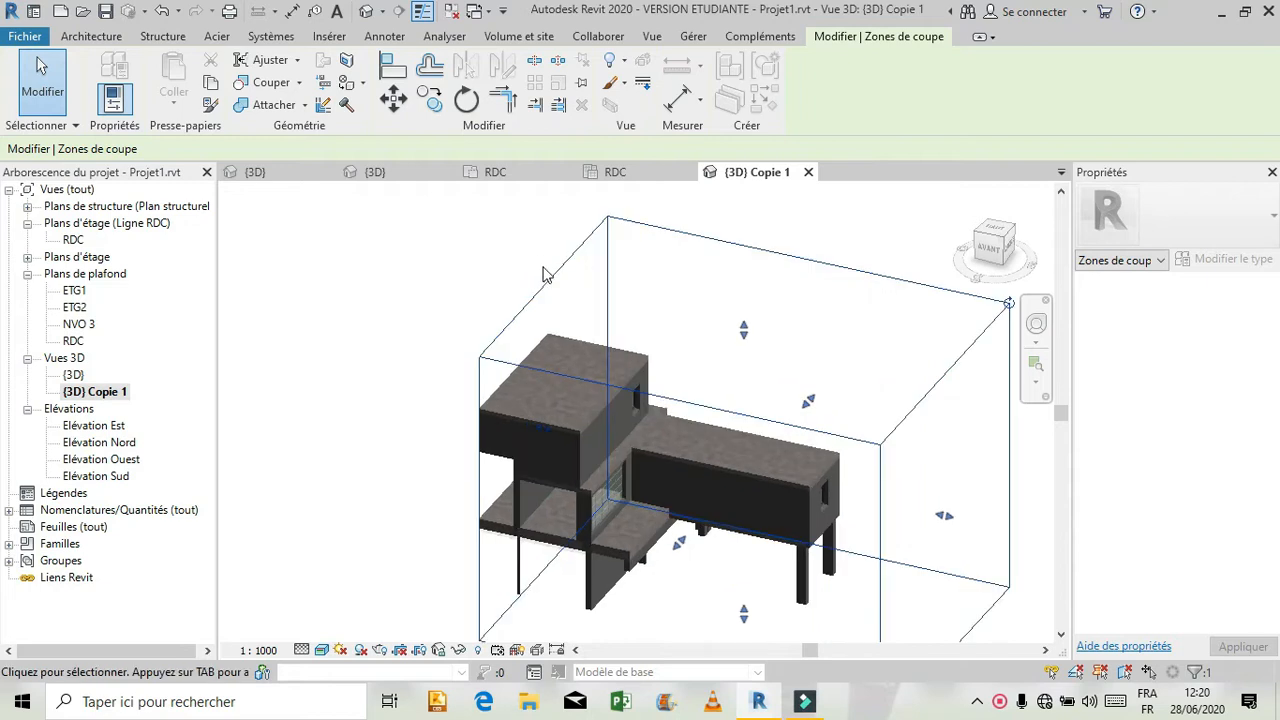
# Step: Pull the section box's side face back out beyond the boundary wall, and deselect the box
pyautogui.scroll(-2, 718, 338)
pyautogui.moveTo(735, 504)
pyautogui.mouseDown()
pyautogui.moveTo(733, 545)
pyautogui.moveTo(732, 514)
pyautogui.mouseUp()
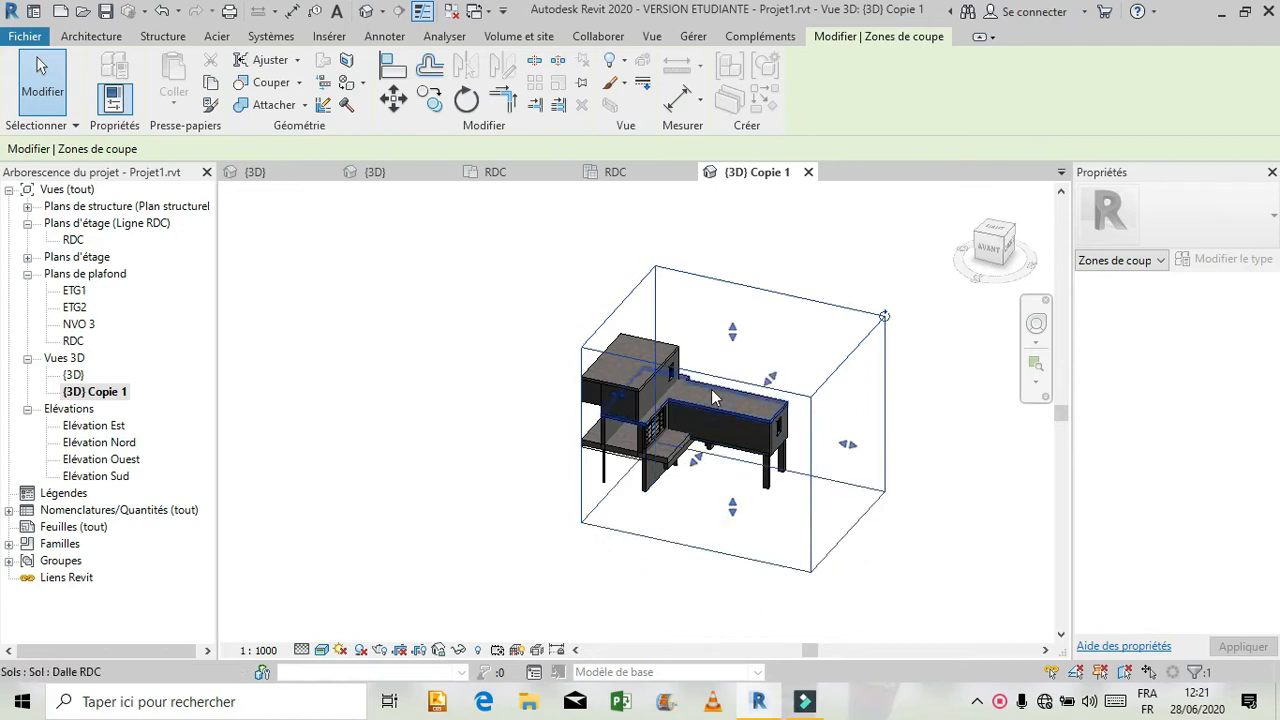
pyautogui.moveTo(615, 400); pyautogui.dragTo(458, 393)
pyautogui.click(458, 393)
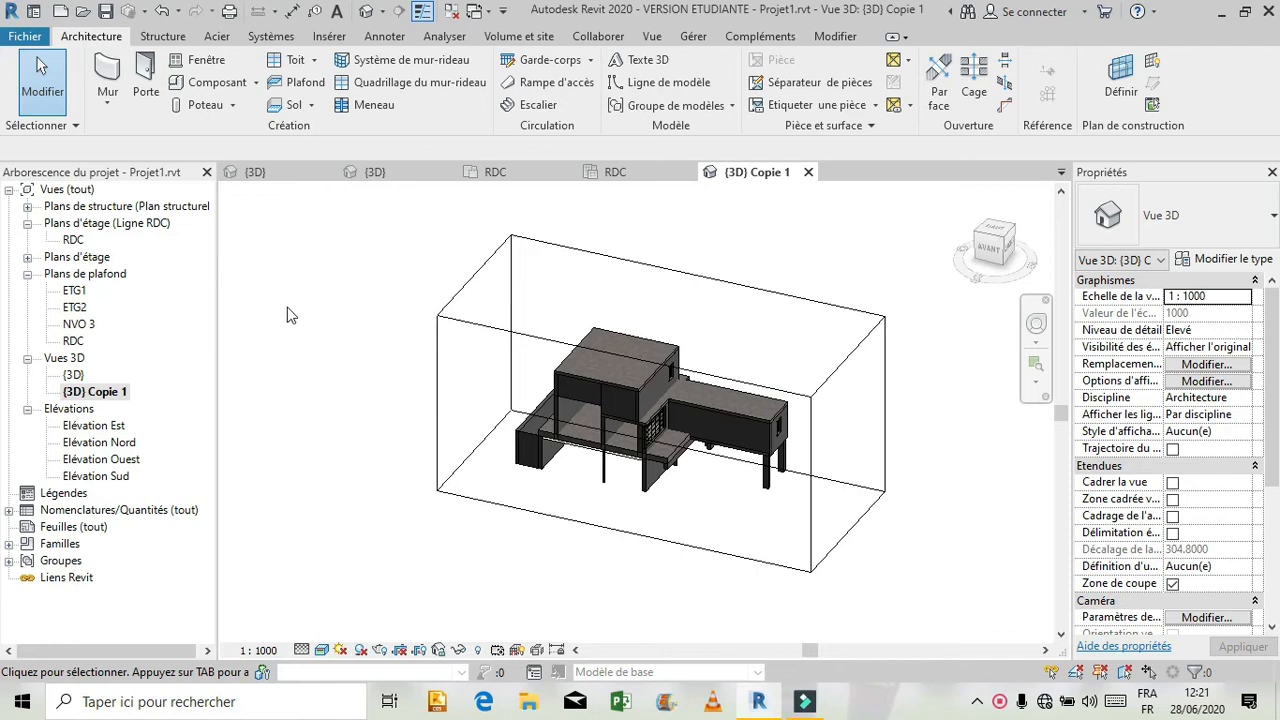
# Step: Close the RDC ceiling plan and open the ETG1 ceiling plan
pyautogui.click(643, 177)
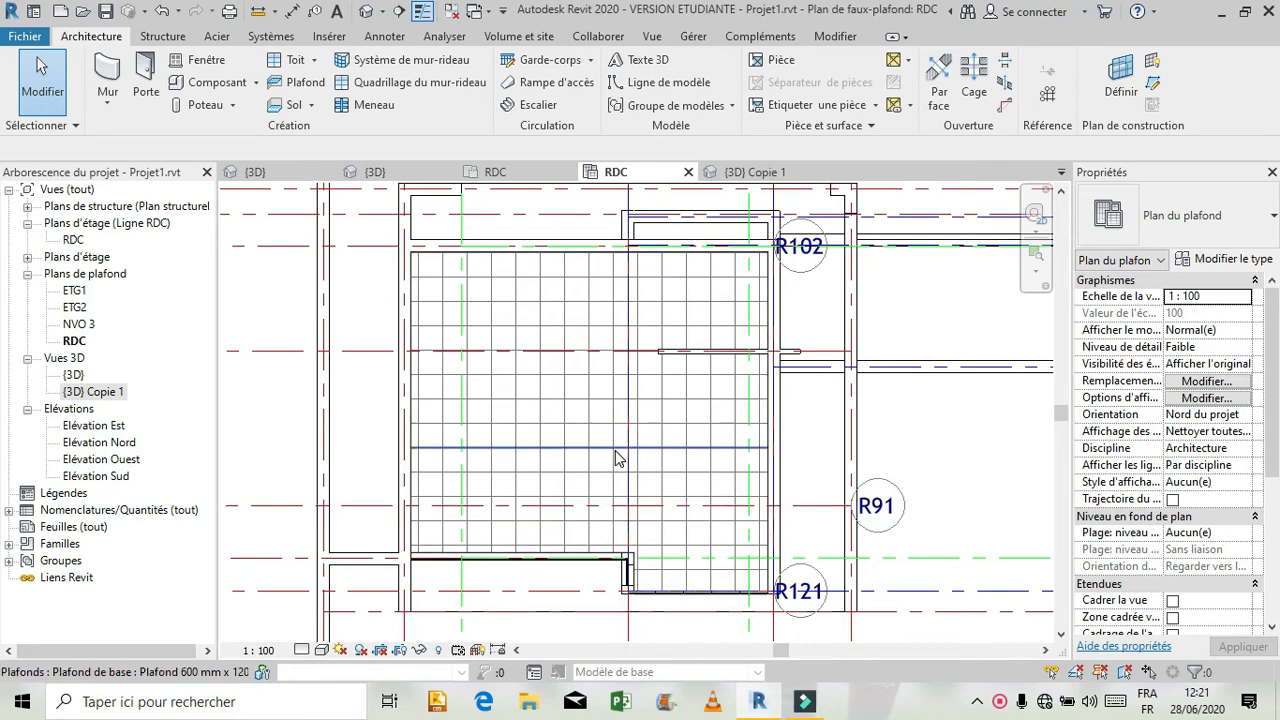
pyautogui.click(688, 172)
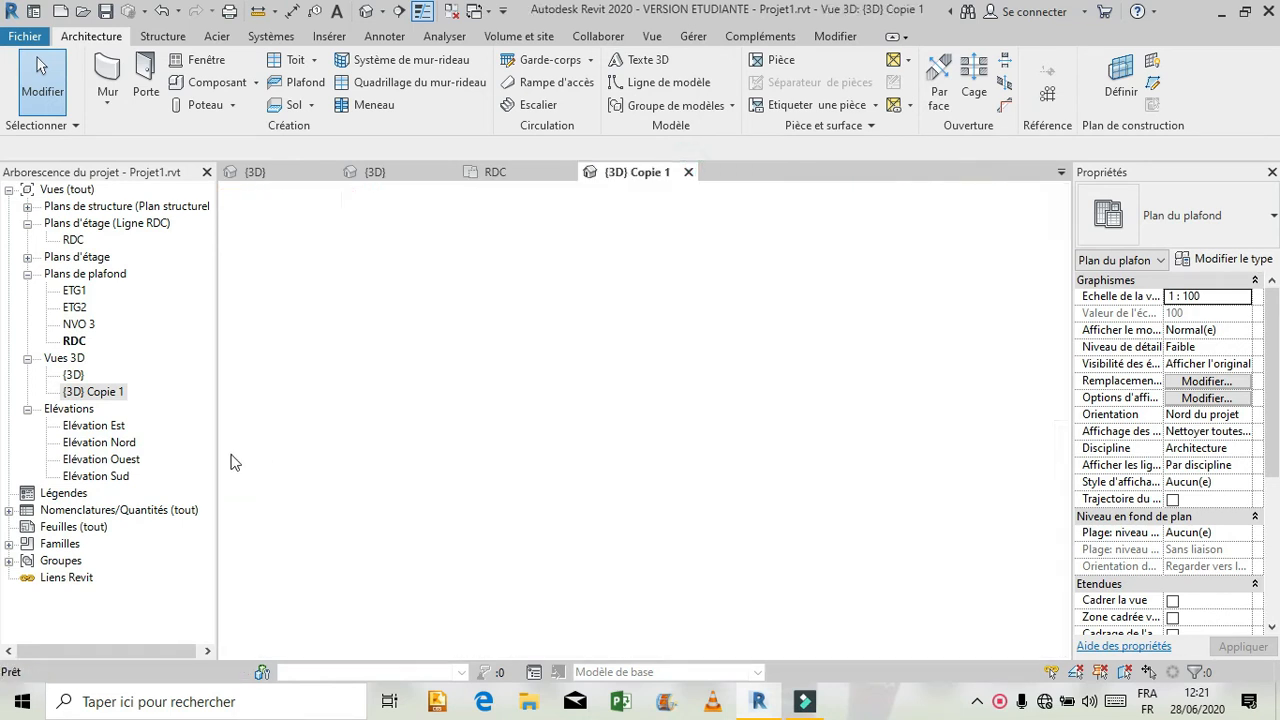
pyautogui.doubleClick(72, 292)
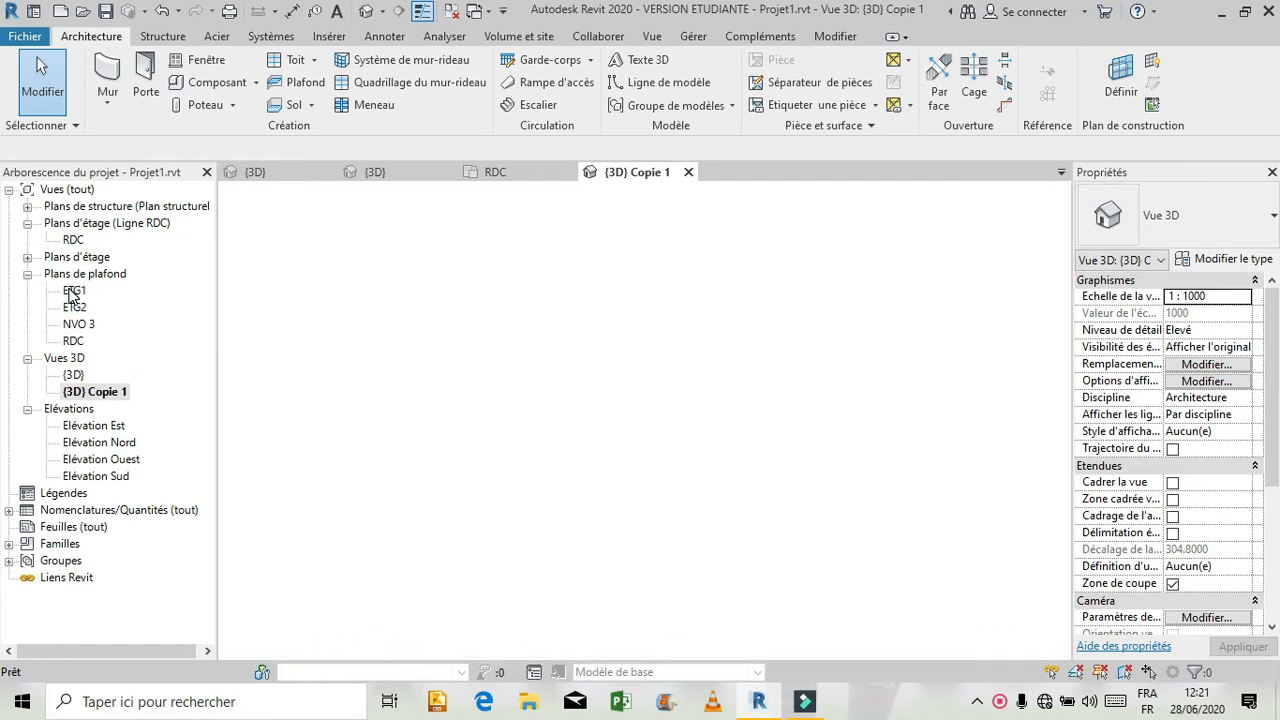
# Step: Begin a sketched Plafond 600 mm x 1200 mm ceiling on level ETG1 using straight boundary lines
pyautogui.scroll(3, 652, 360)
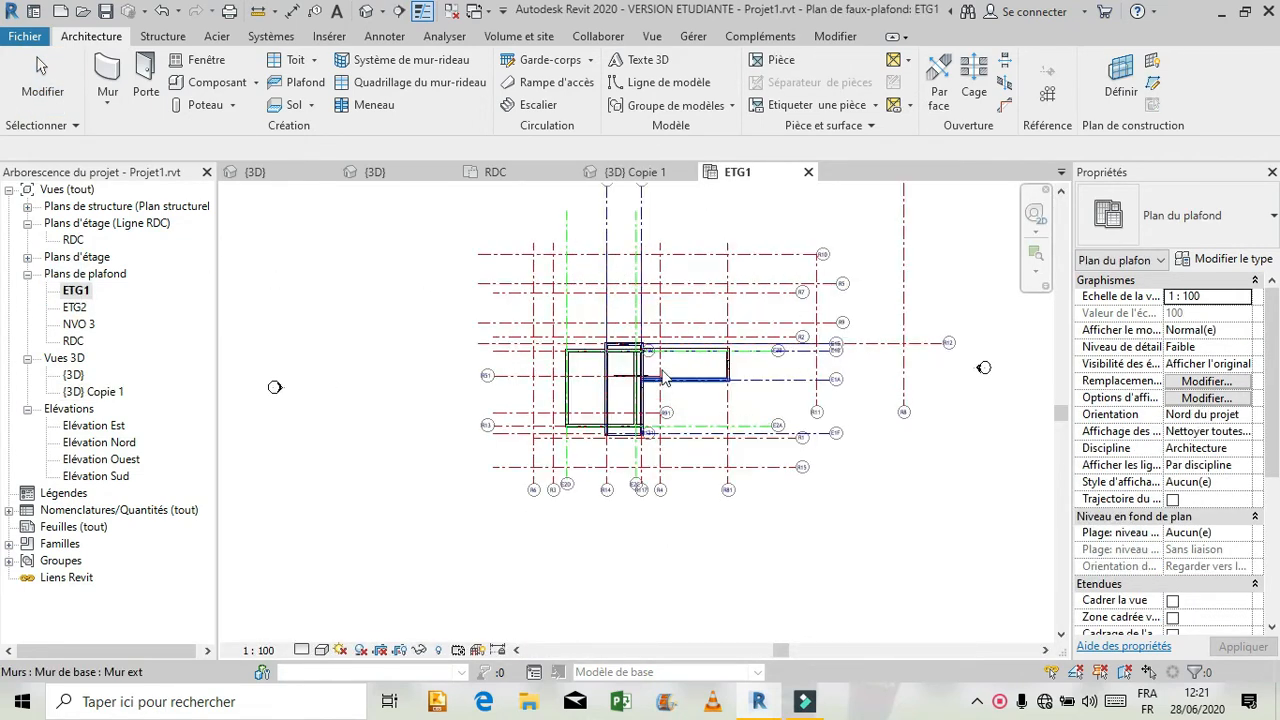
pyautogui.scroll(5, 652, 360)
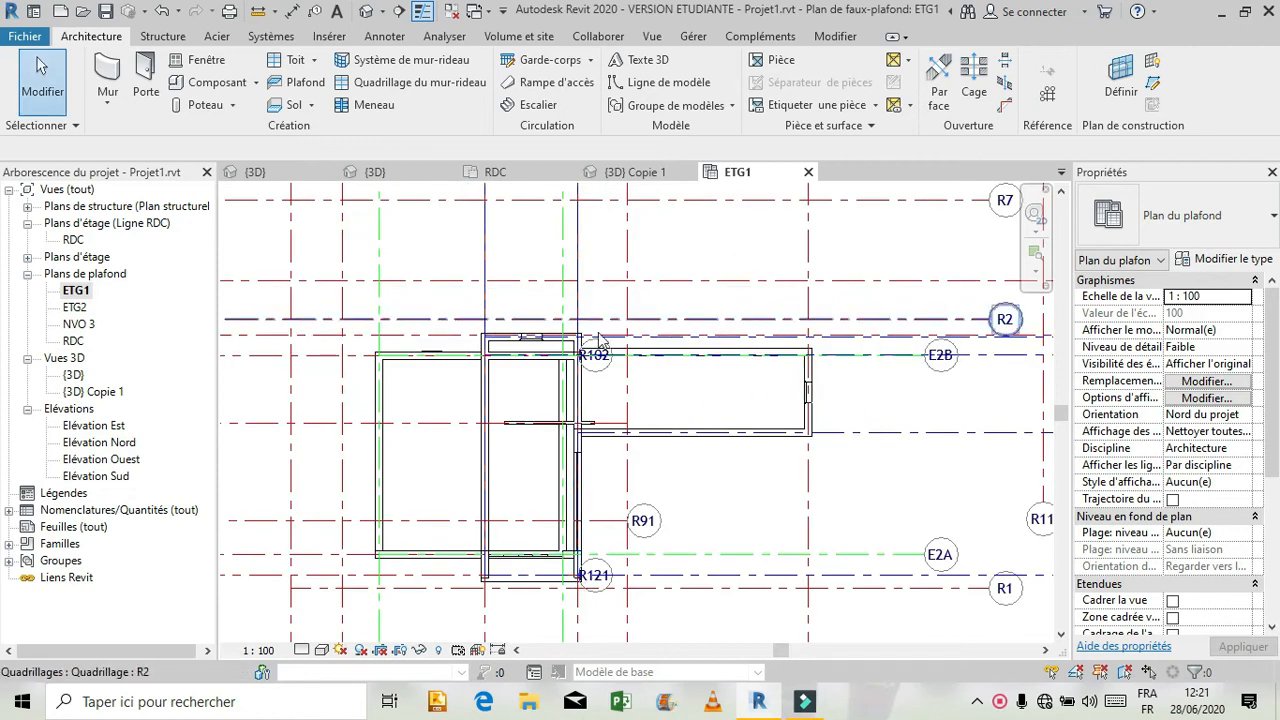
pyautogui.scroll(1, 675, 514)
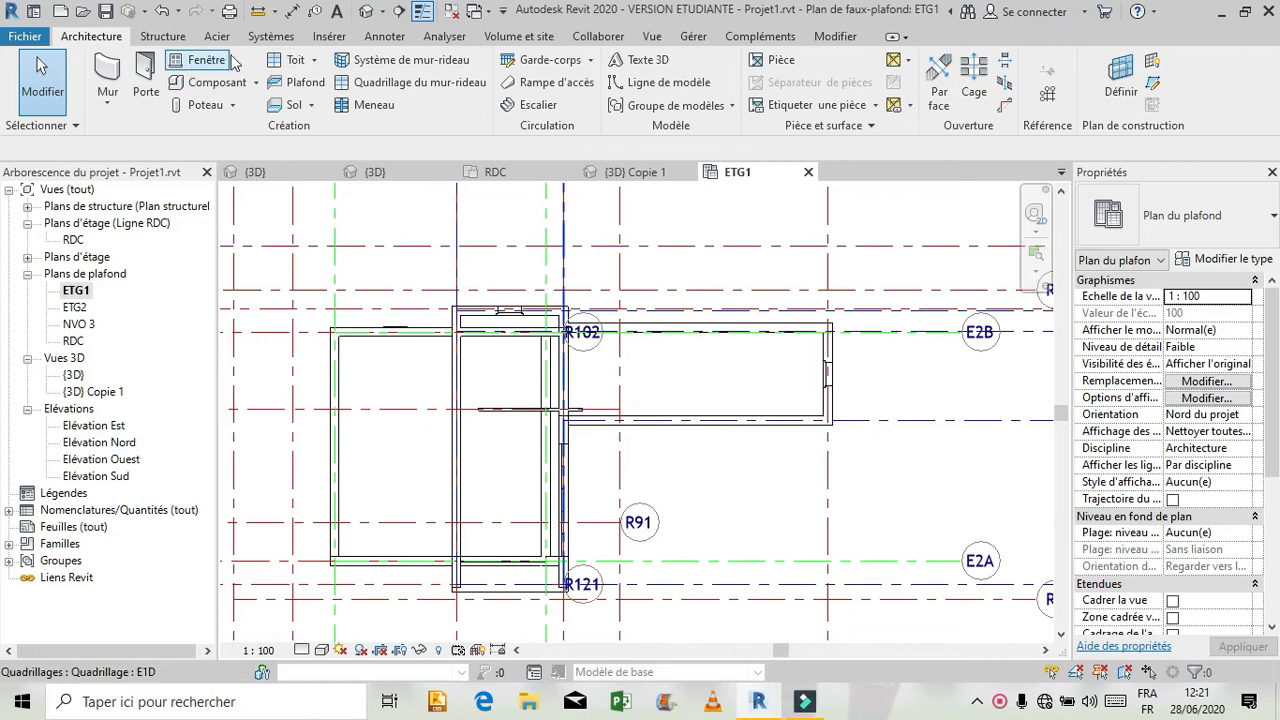
pyautogui.click(293, 82)
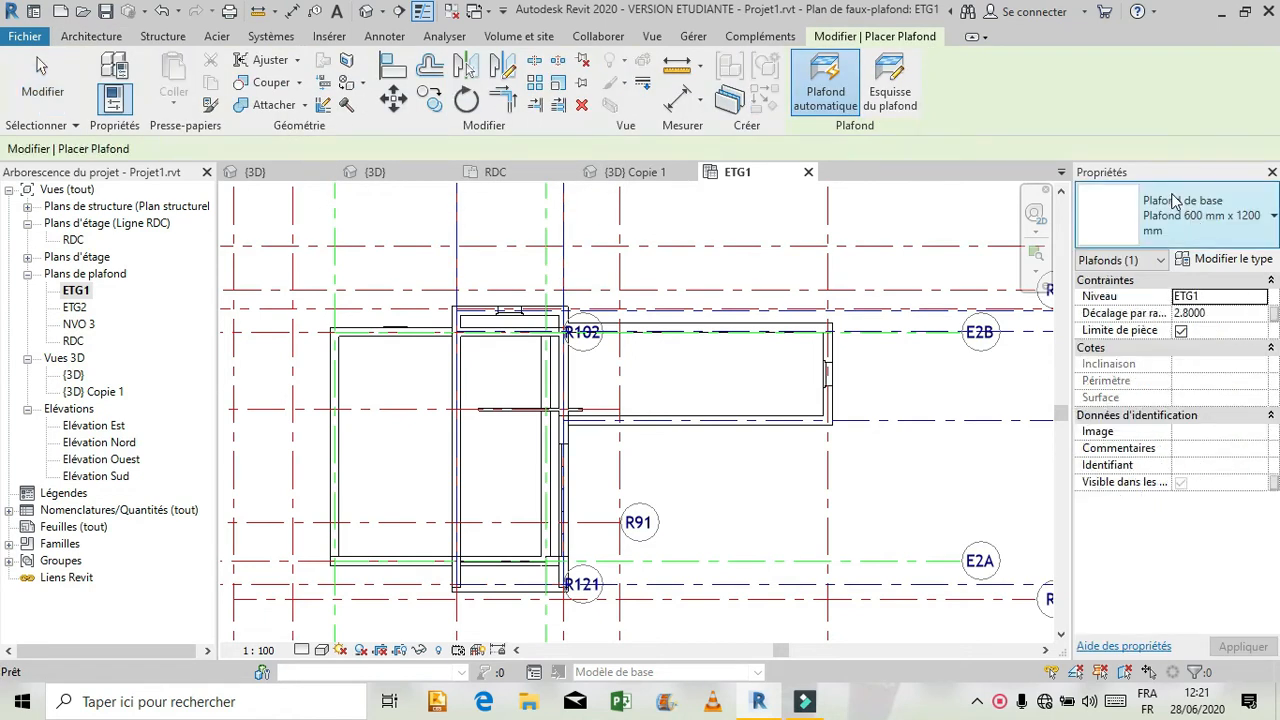
pyautogui.click(912, 90)
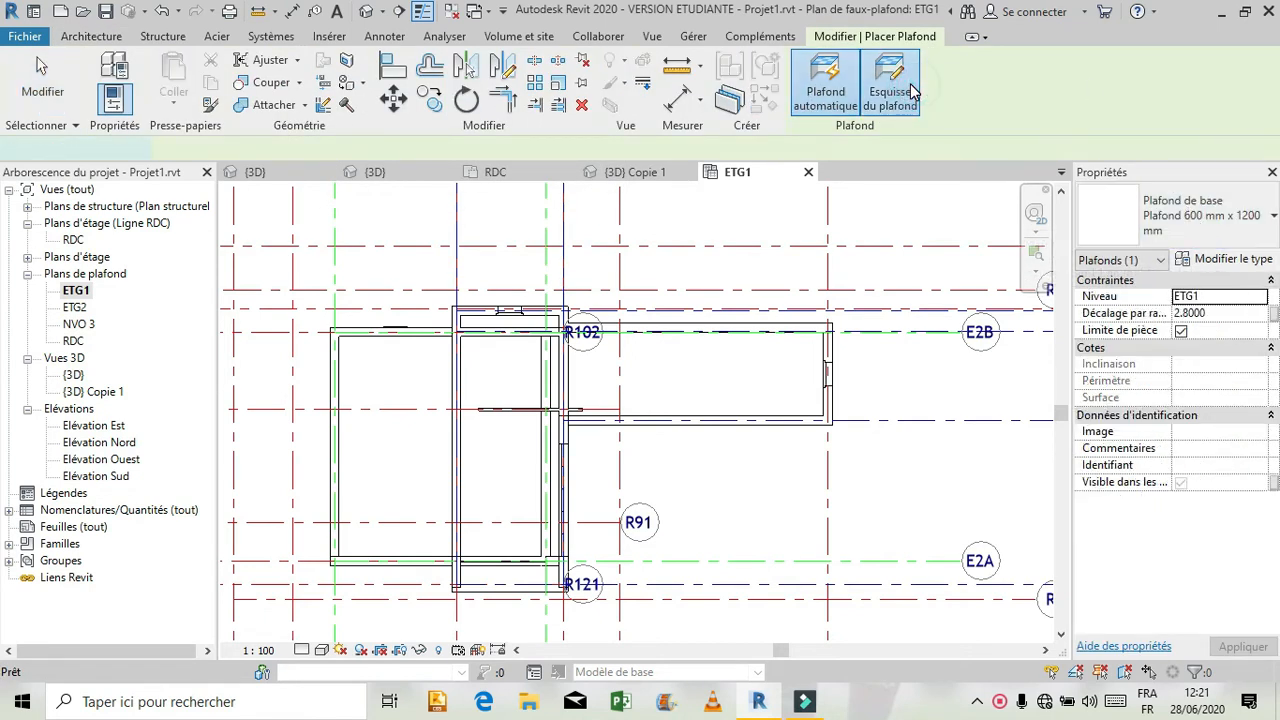
pyautogui.click(970, 62)
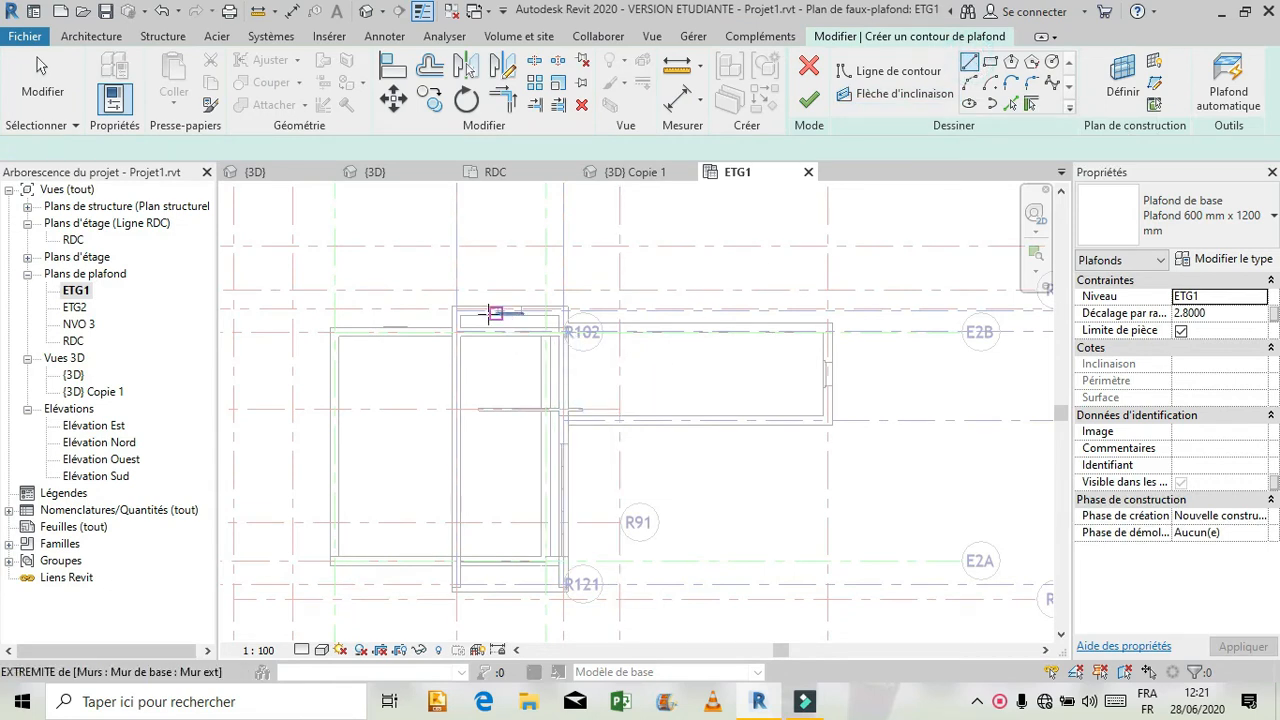
pyautogui.click(460, 317)
pyautogui.press('Escape')
pyautogui.press('Escape')
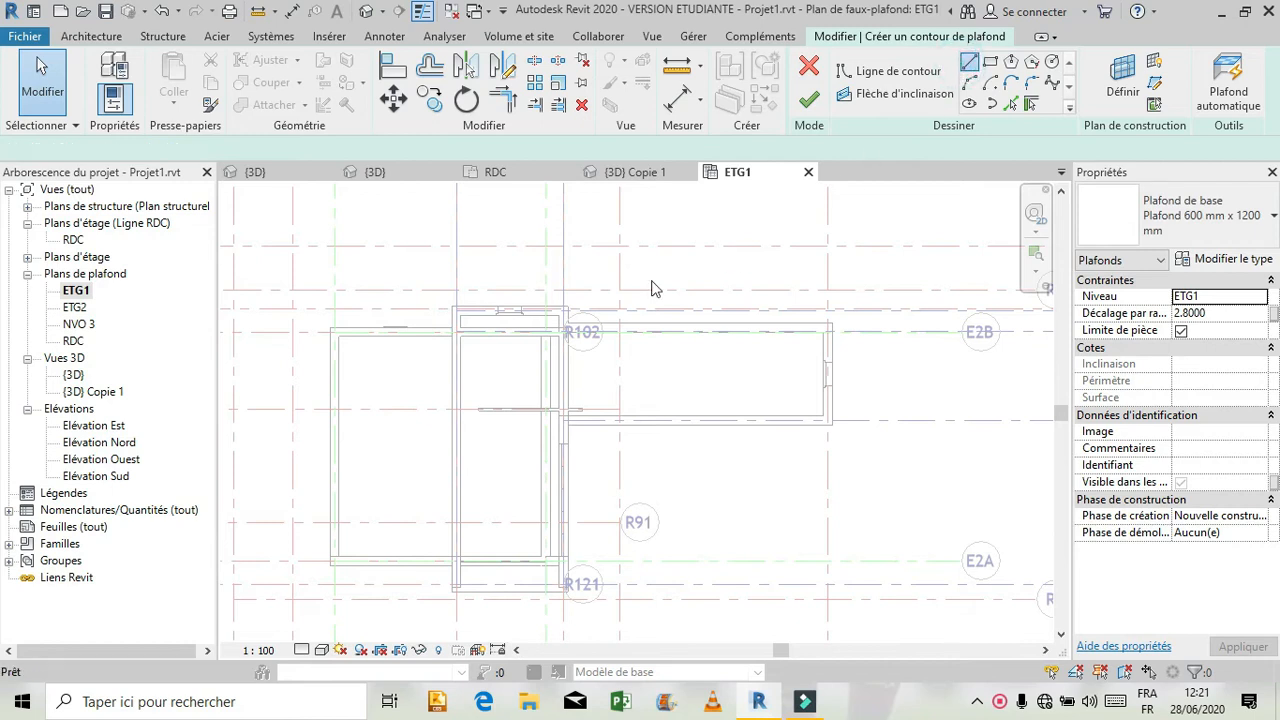
# Step: Draw the ceiling boundary along the inner face of the narrow block's upper end wall and down to grid E2B
pyautogui.press('Return')
pyautogui.click(460, 313)
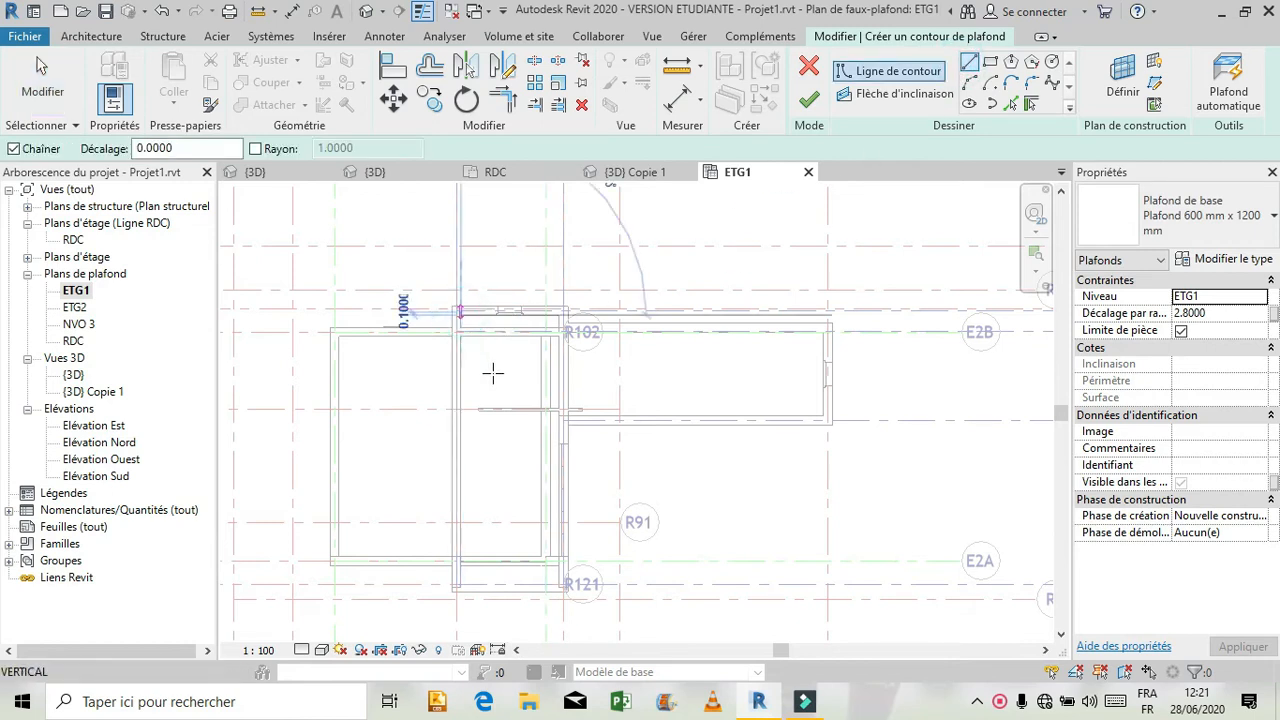
pyautogui.click(560, 315)
pyautogui.scroll(5, 565, 320)
pyautogui.scroll(2, 575, 328)
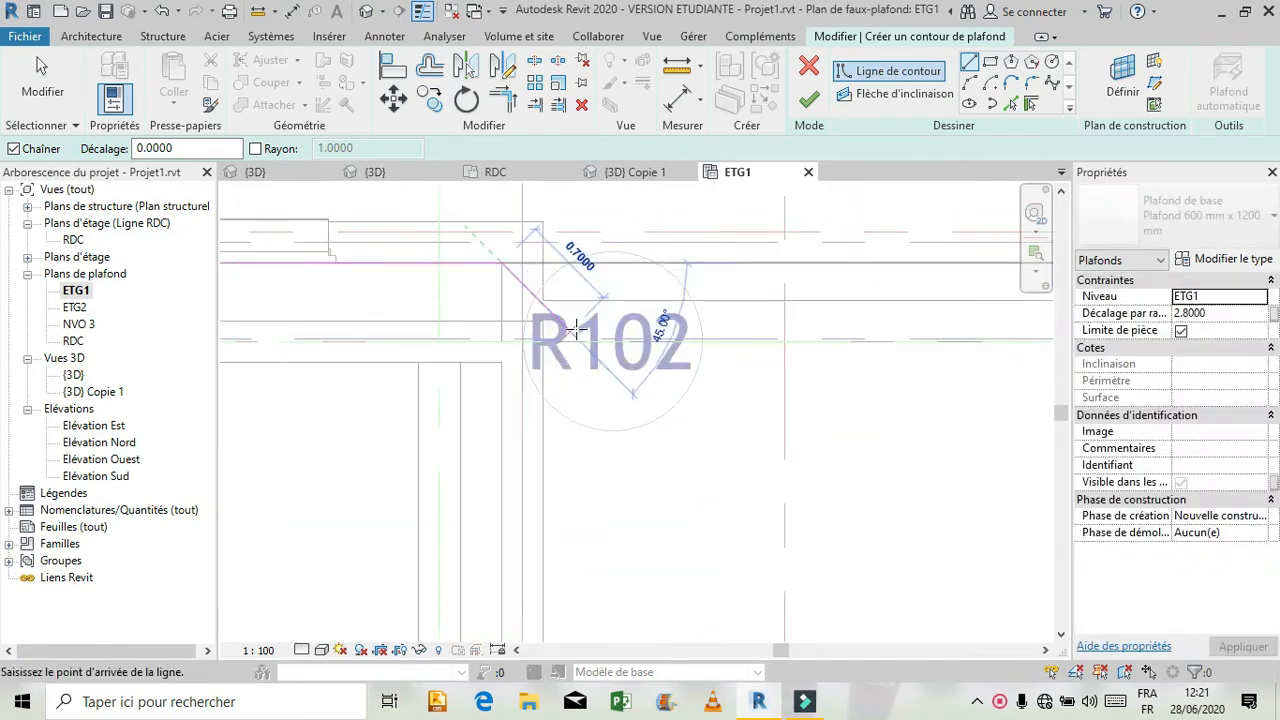
pyautogui.click(477, 347)
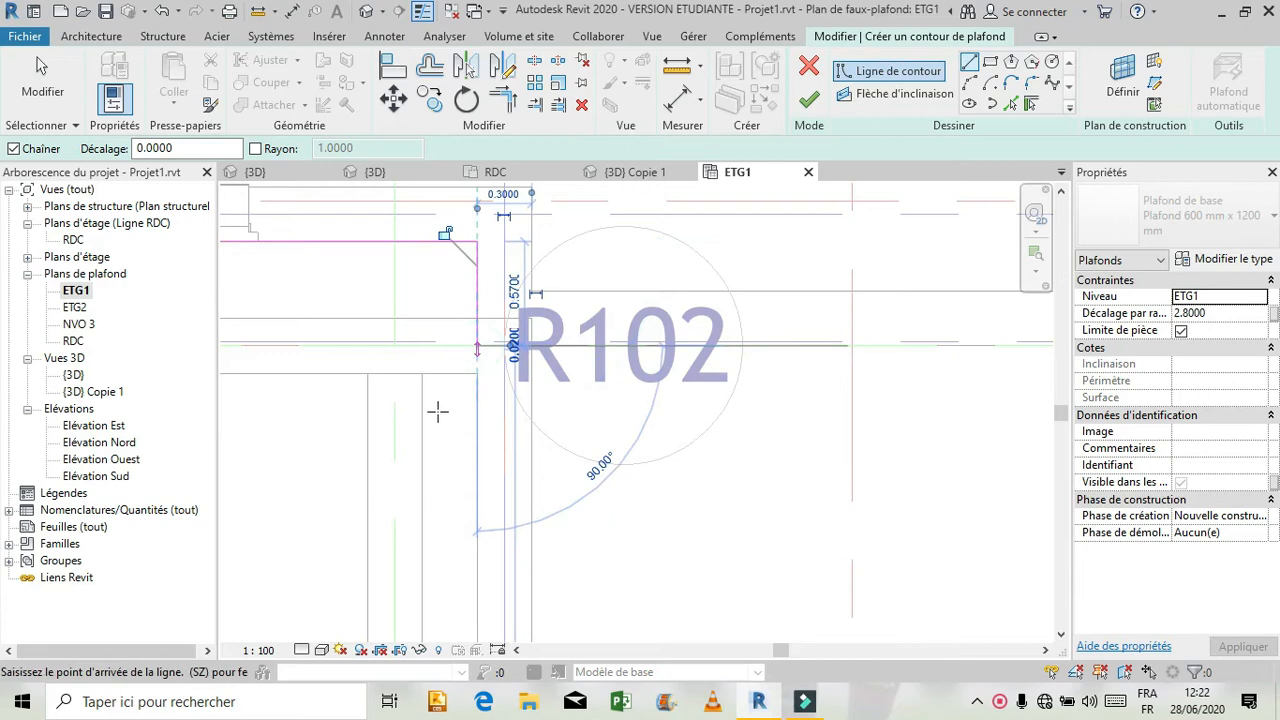
# Step: Continue the boundary along grid E2B, 2.83 m down the wing's end wall, and 8.9 m back along its lower inner face
pyautogui.scroll(-4, 440, 410)
pyautogui.scroll(-2, 436, 412)
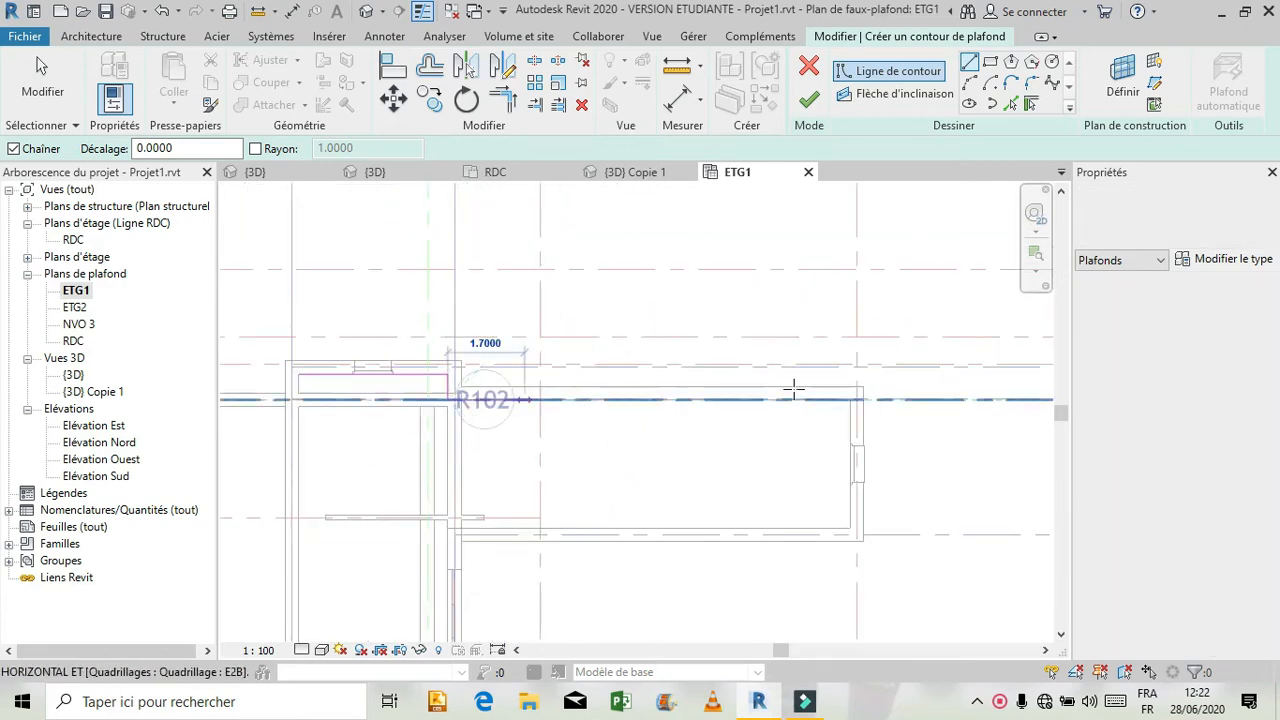
pyautogui.click(850, 400)
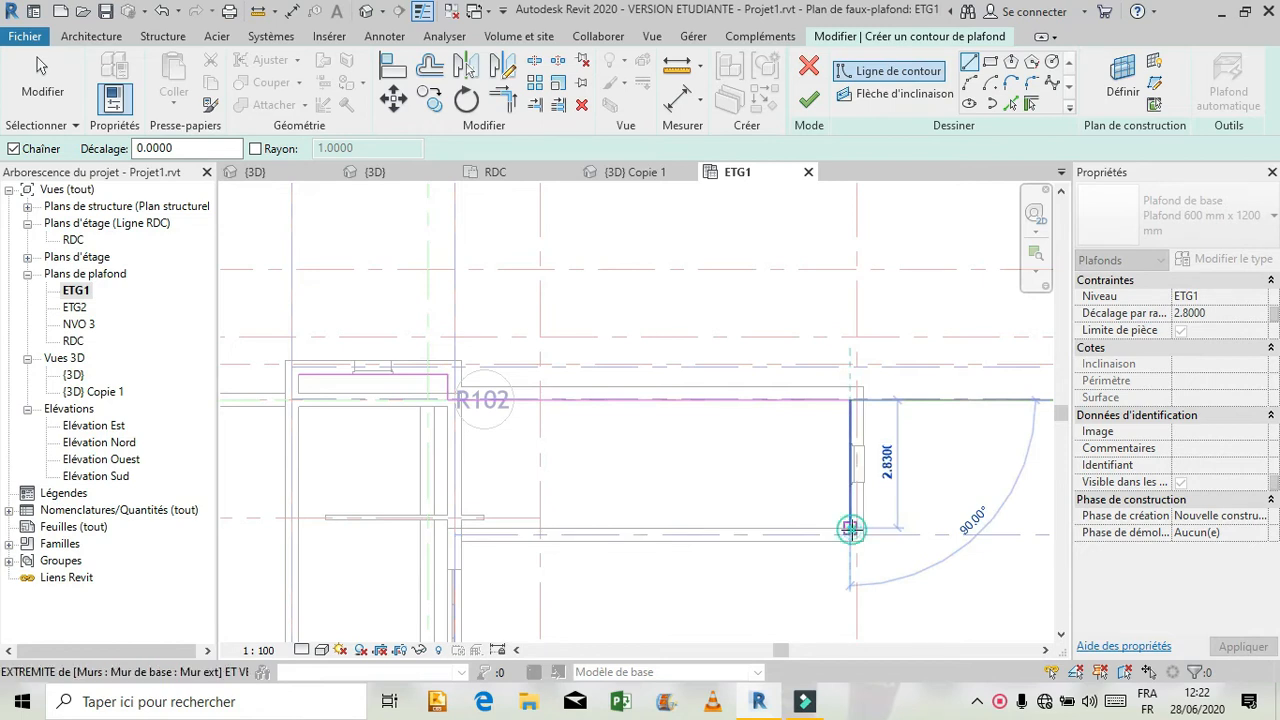
pyautogui.click(562, 512)
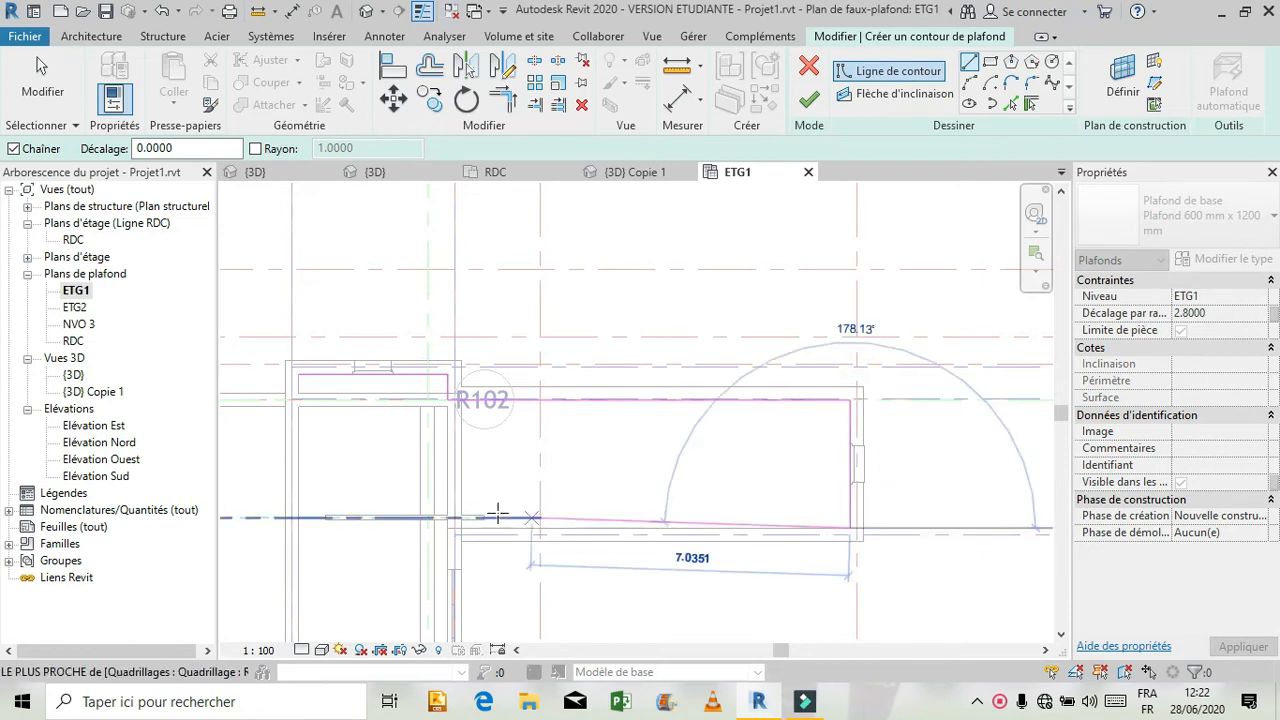
pyautogui.click(447, 527)
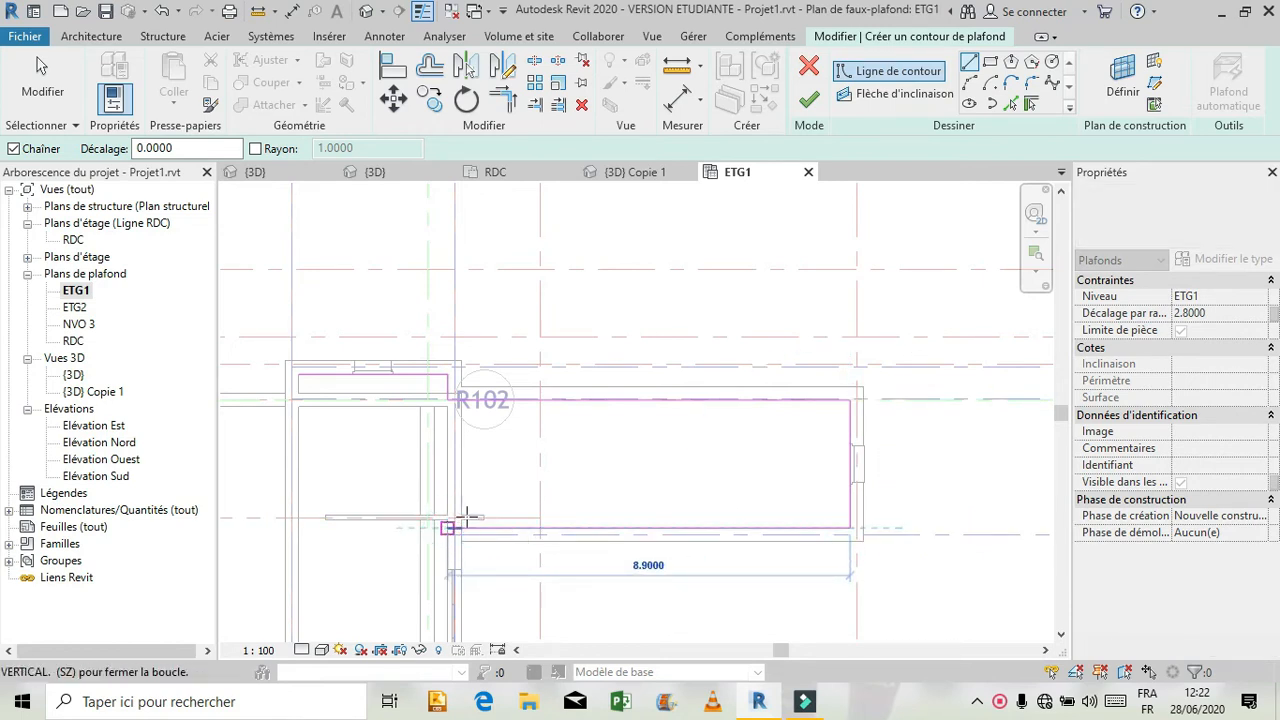
# Step: Close the boundary with lines 4.72 m down, 3.3 m across and back up to the starting corner, and finish the ceiling
pyautogui.scroll(-4, 511, 469)
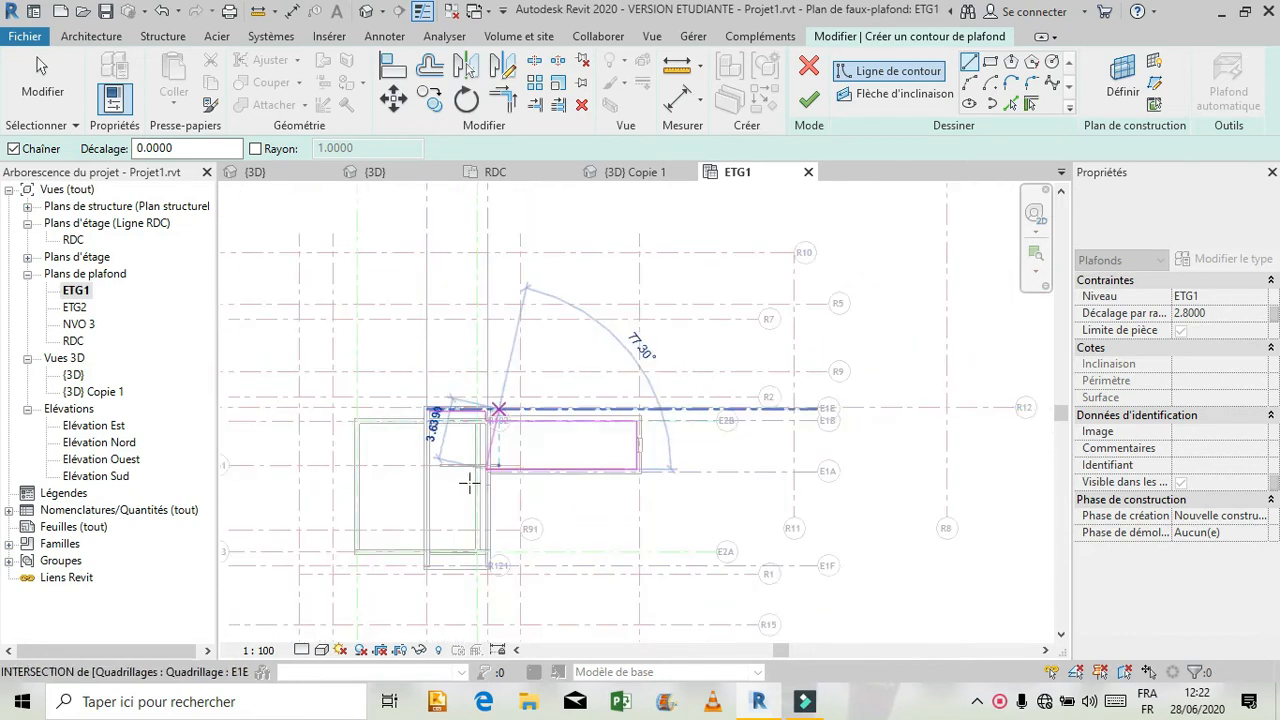
pyautogui.scroll(5, 483, 578)
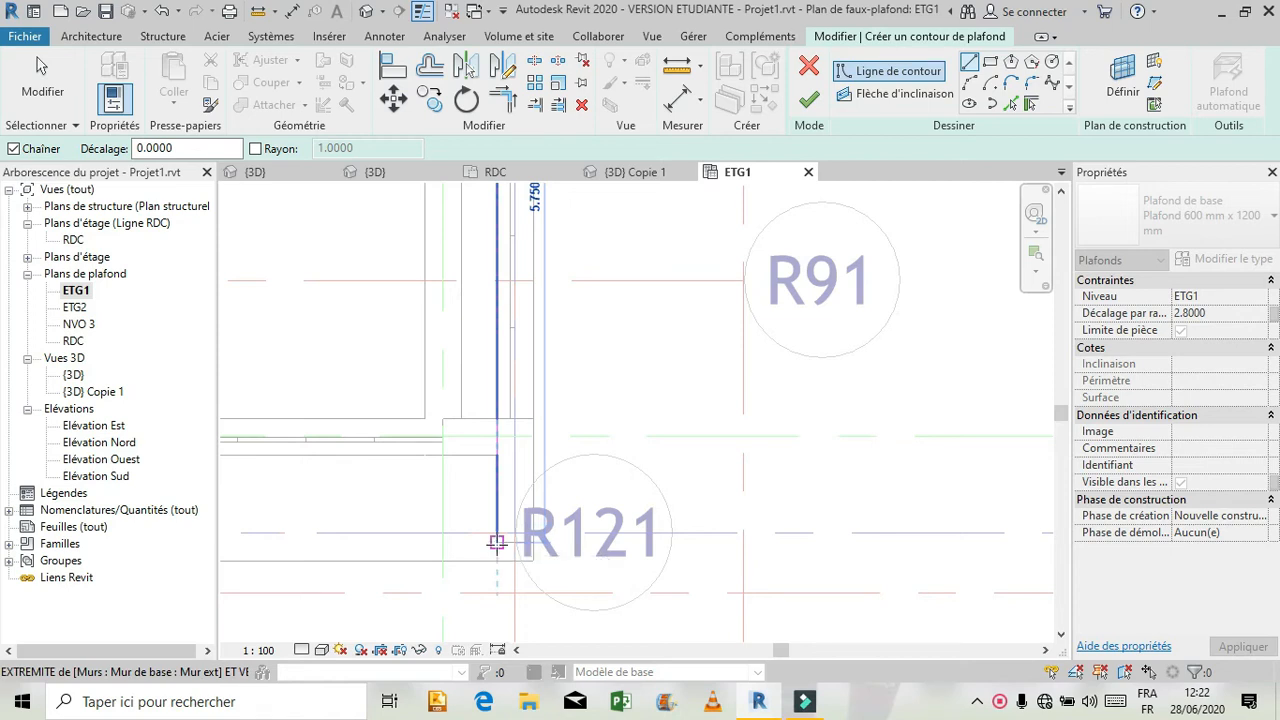
pyautogui.scroll(-3, 558, 551)
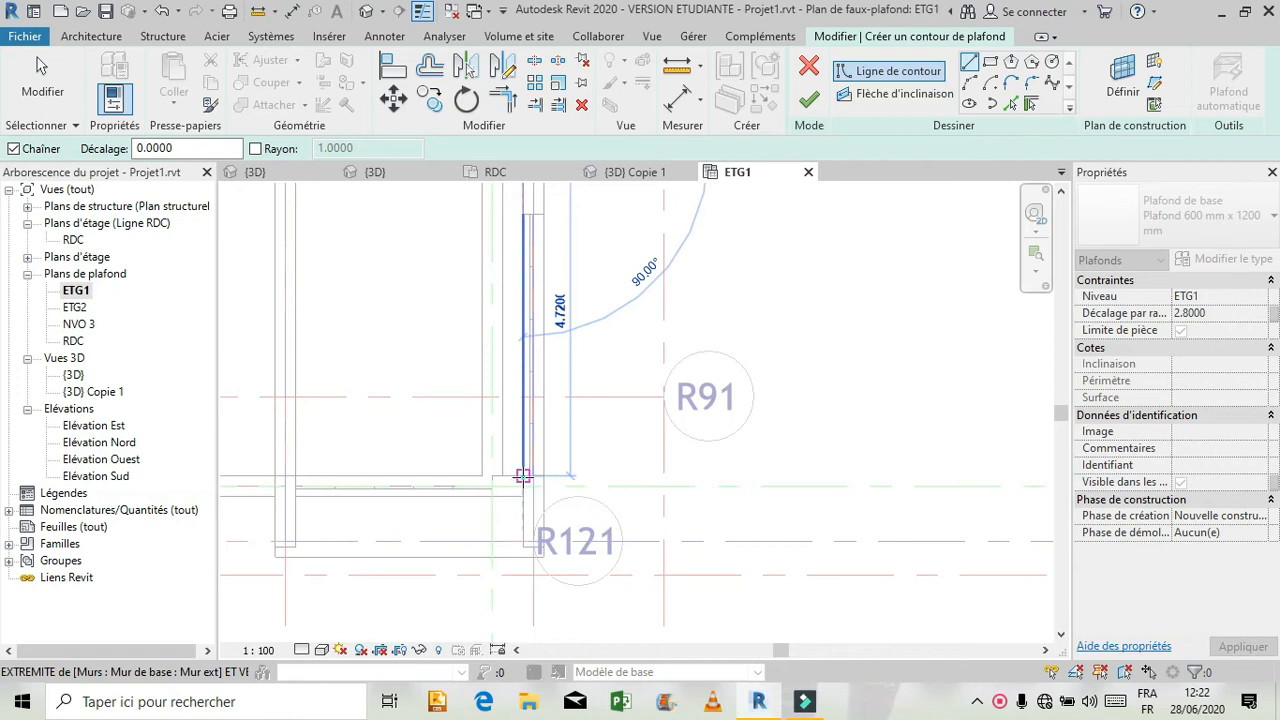
pyautogui.click(523, 475)
pyautogui.click(290, 476)
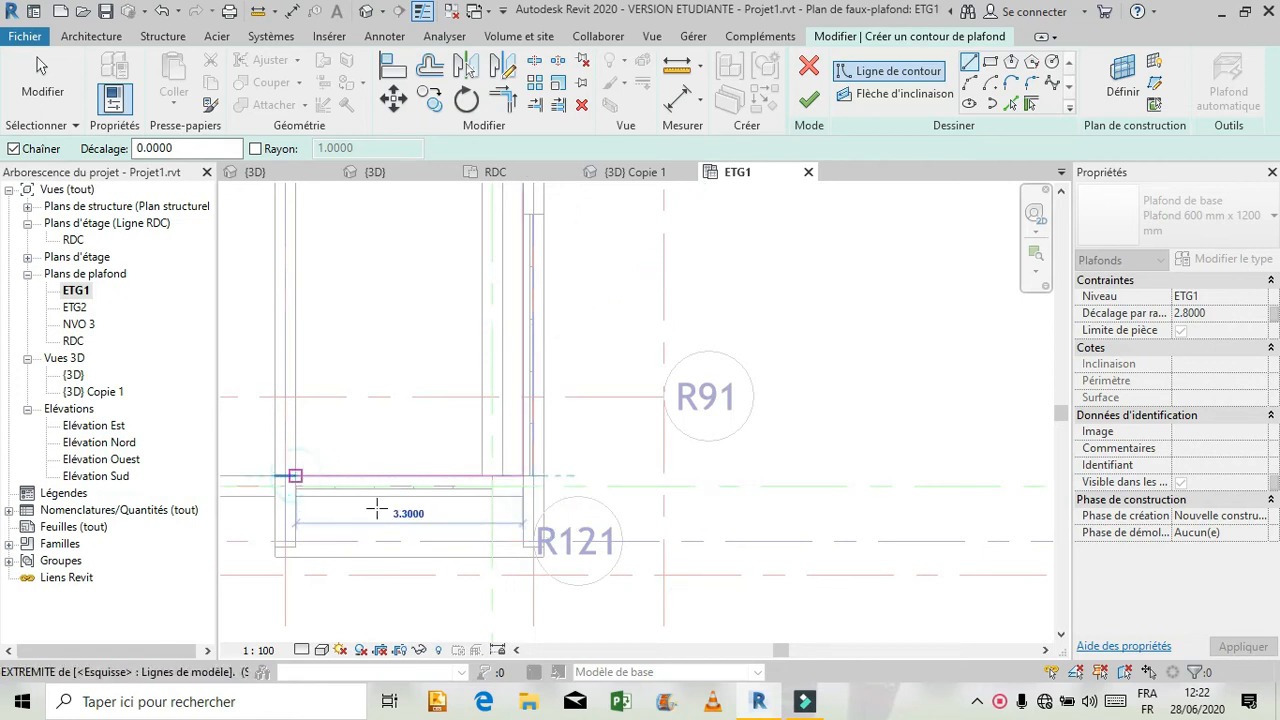
pyautogui.scroll(-3, 493, 608)
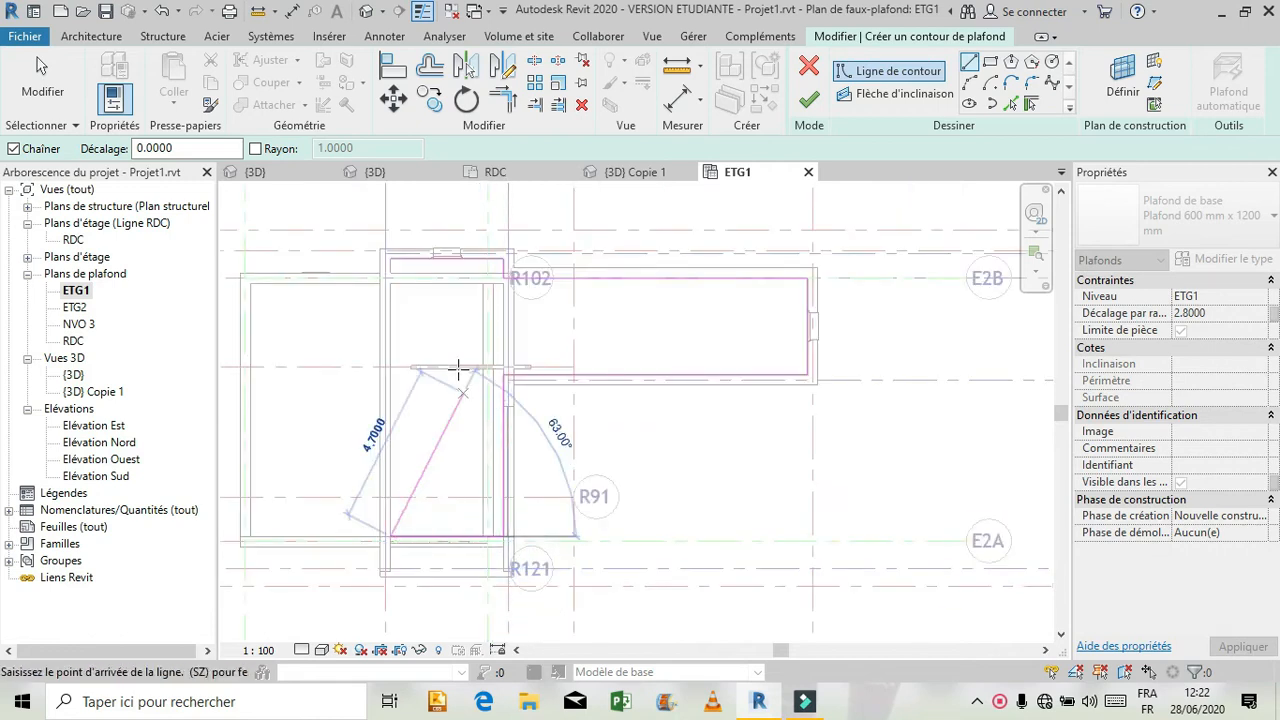
pyautogui.click(389, 258)
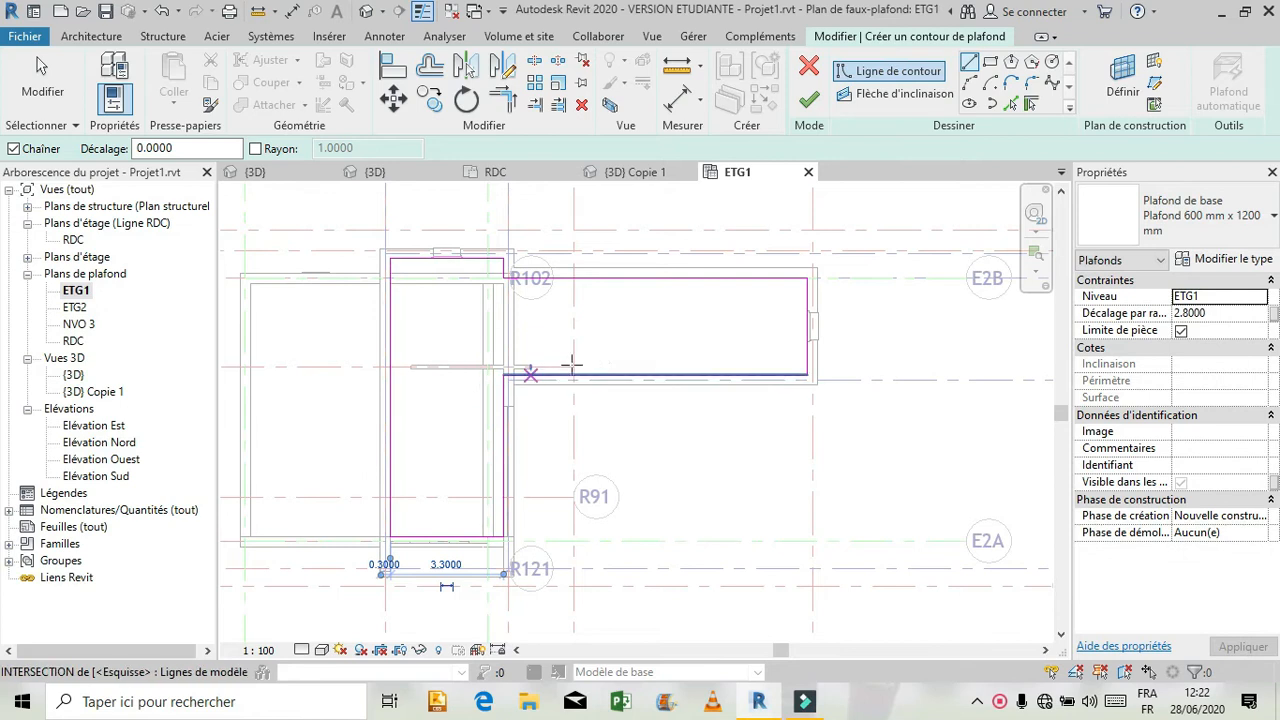
pyautogui.click(810, 103)
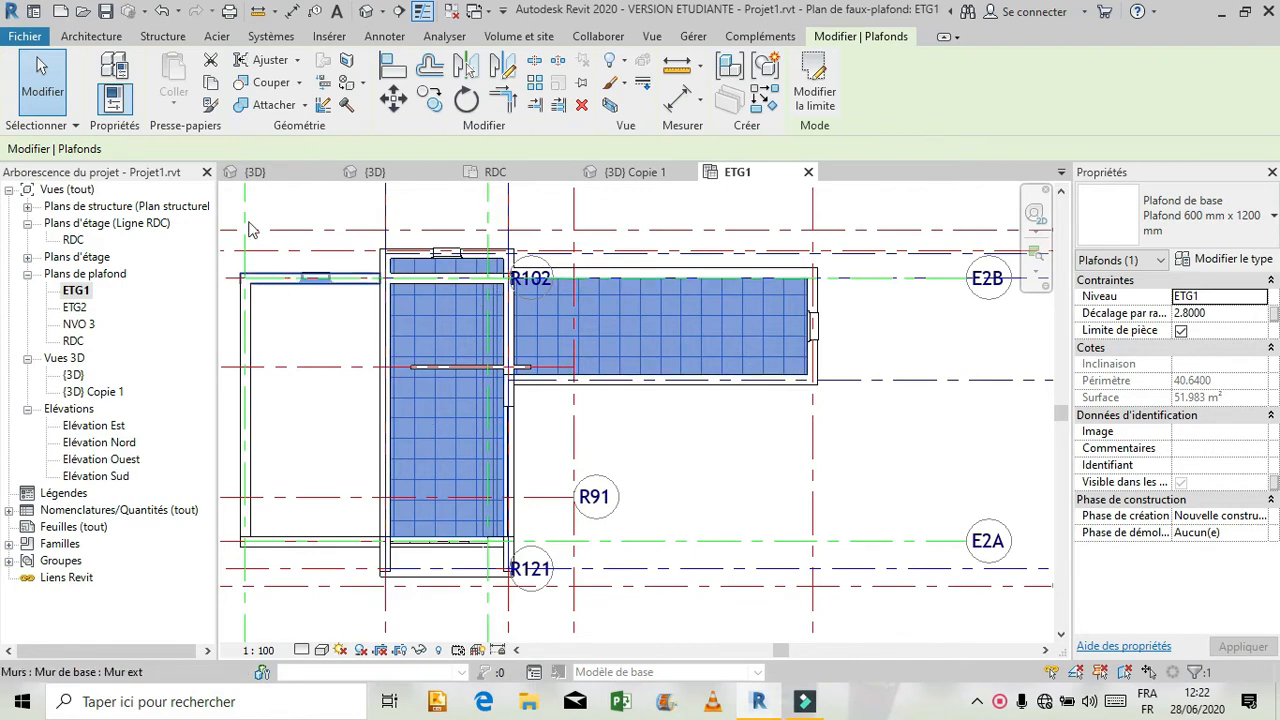
# Step: Examine the new ETG1 ceiling's cut edge from close up in the {3D} Copie 1 view, and deselect the ceiling
pyautogui.click(280, 173)
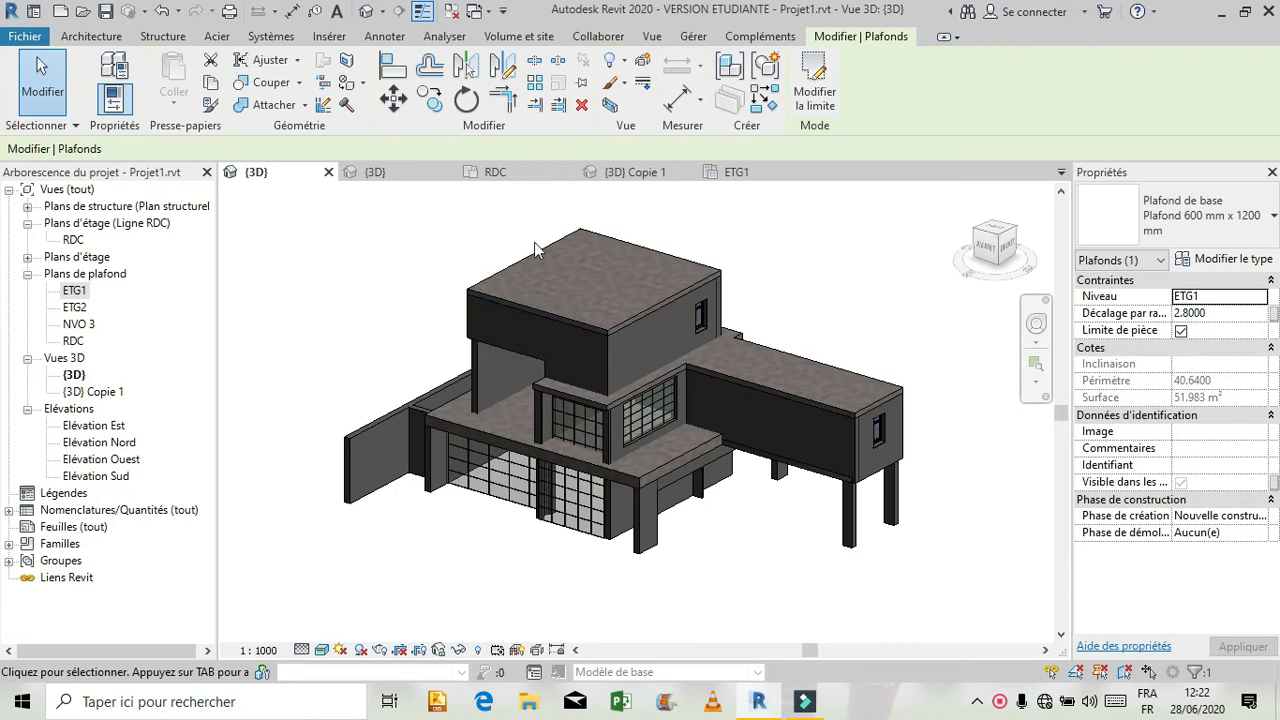
pyautogui.click(645, 175)
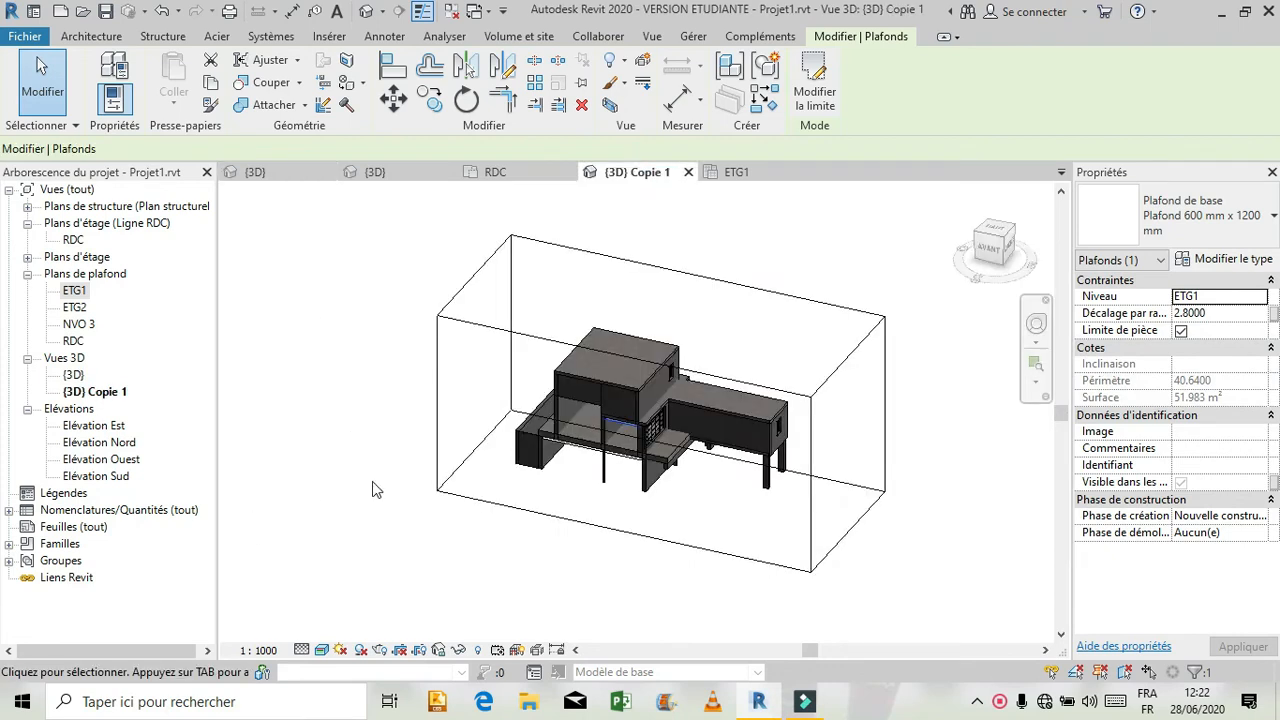
pyautogui.scroll(5, 610, 428)
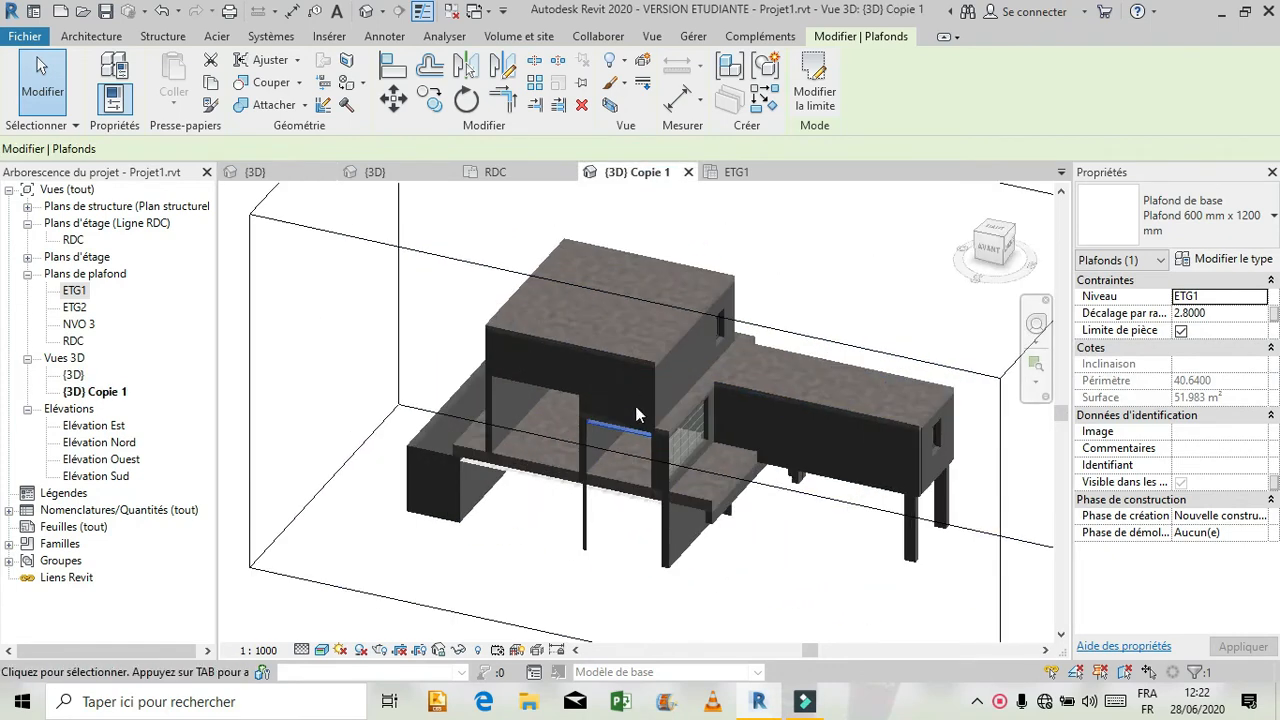
pyautogui.scroll(3, 594, 454)
pyautogui.scroll(3, 707, 457)
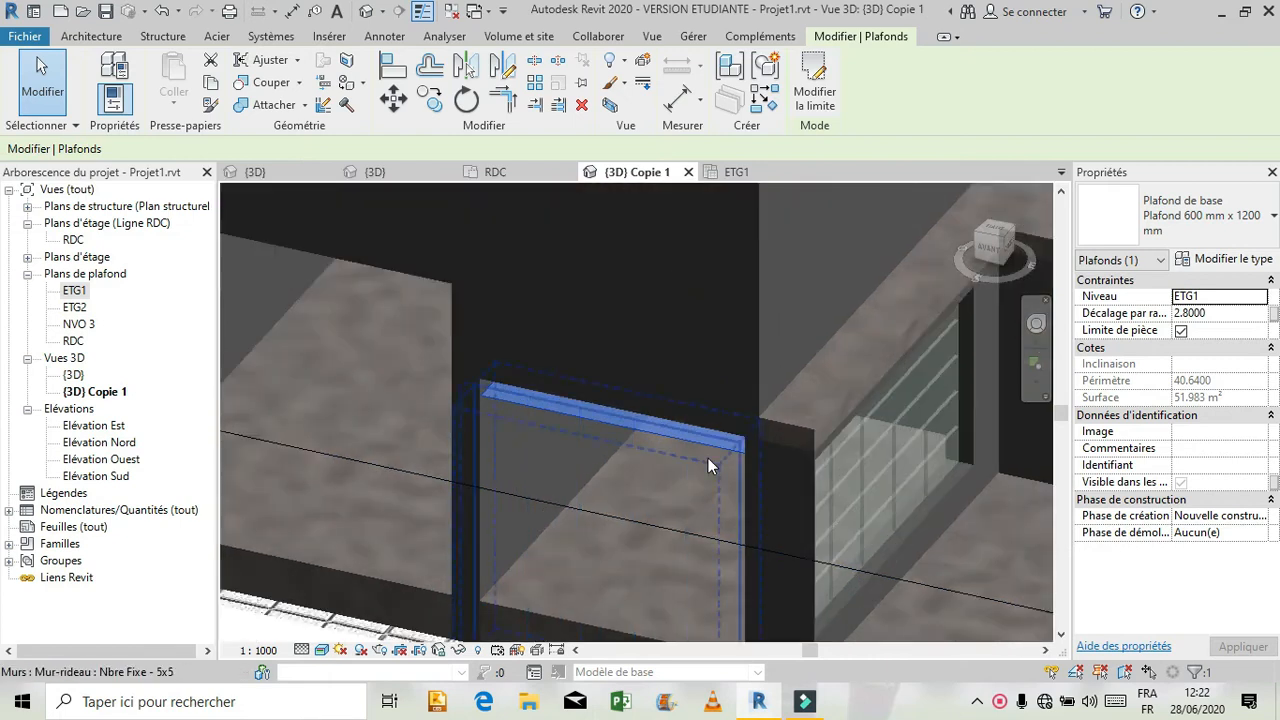
pyautogui.scroll(1, 705, 458)
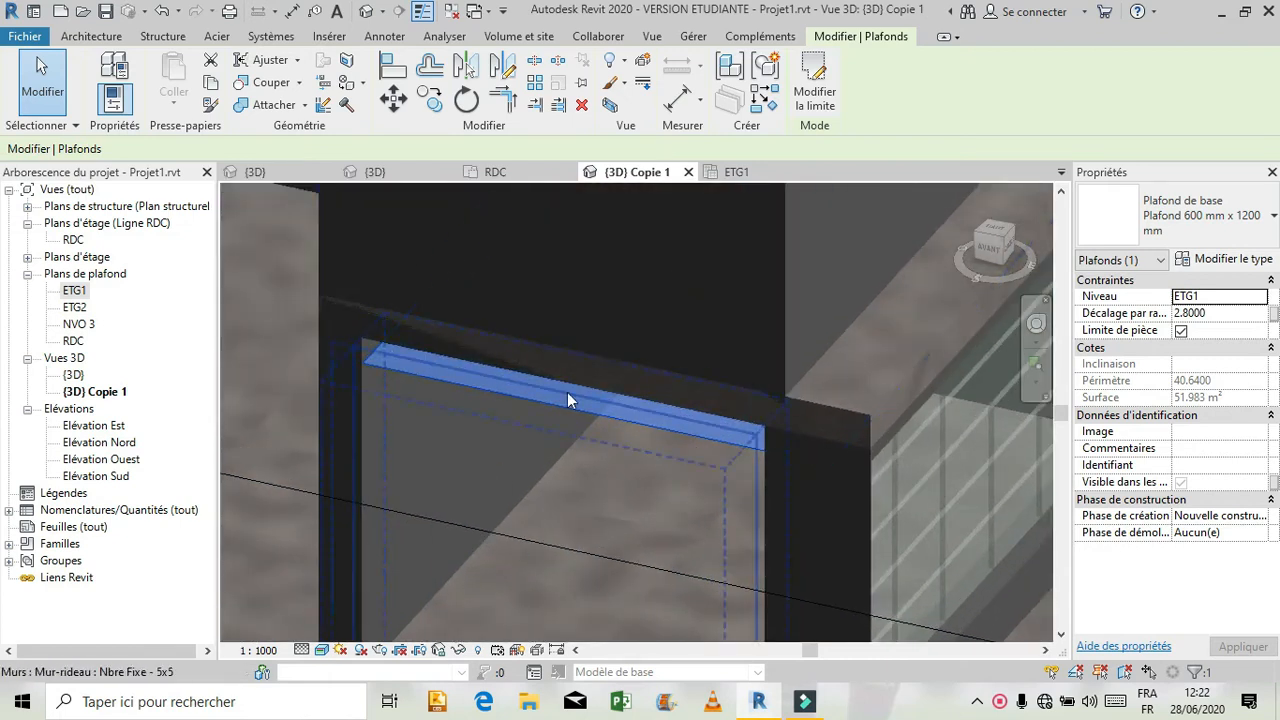
pyautogui.scroll(5, 537, 377)
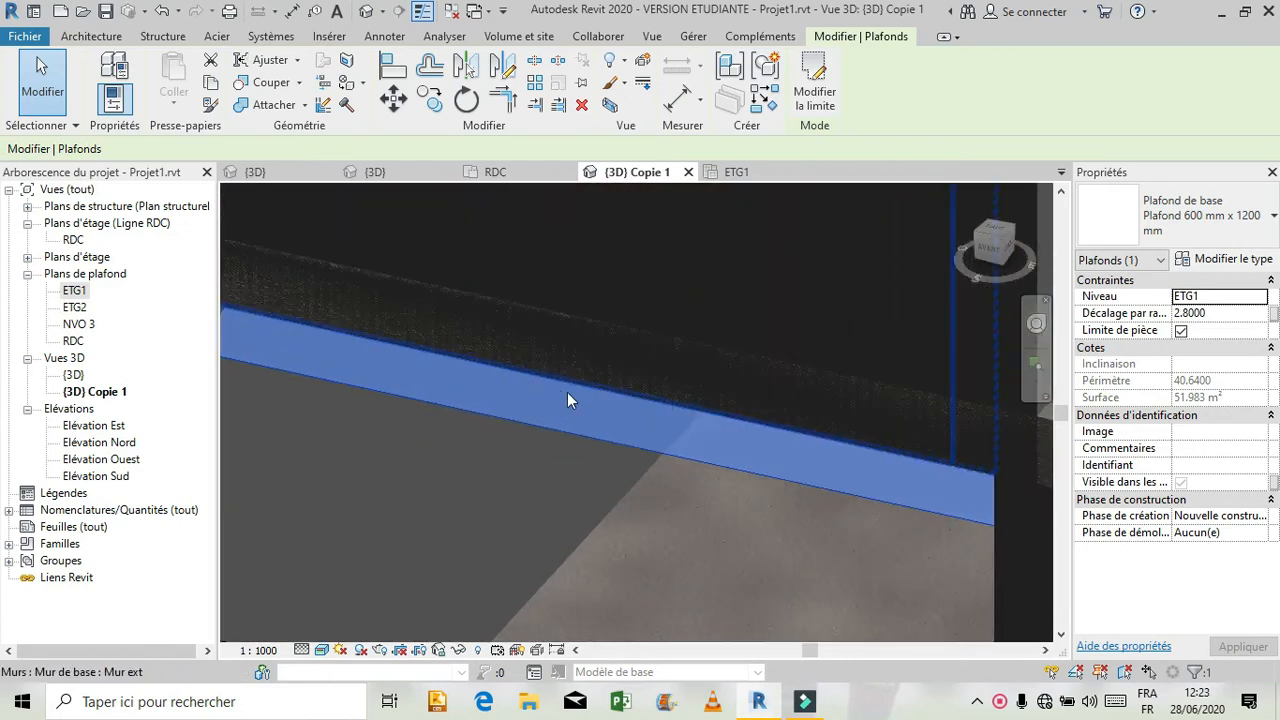
pyautogui.scroll(-4, 567, 392)
pyautogui.scroll(-10, 607, 352)
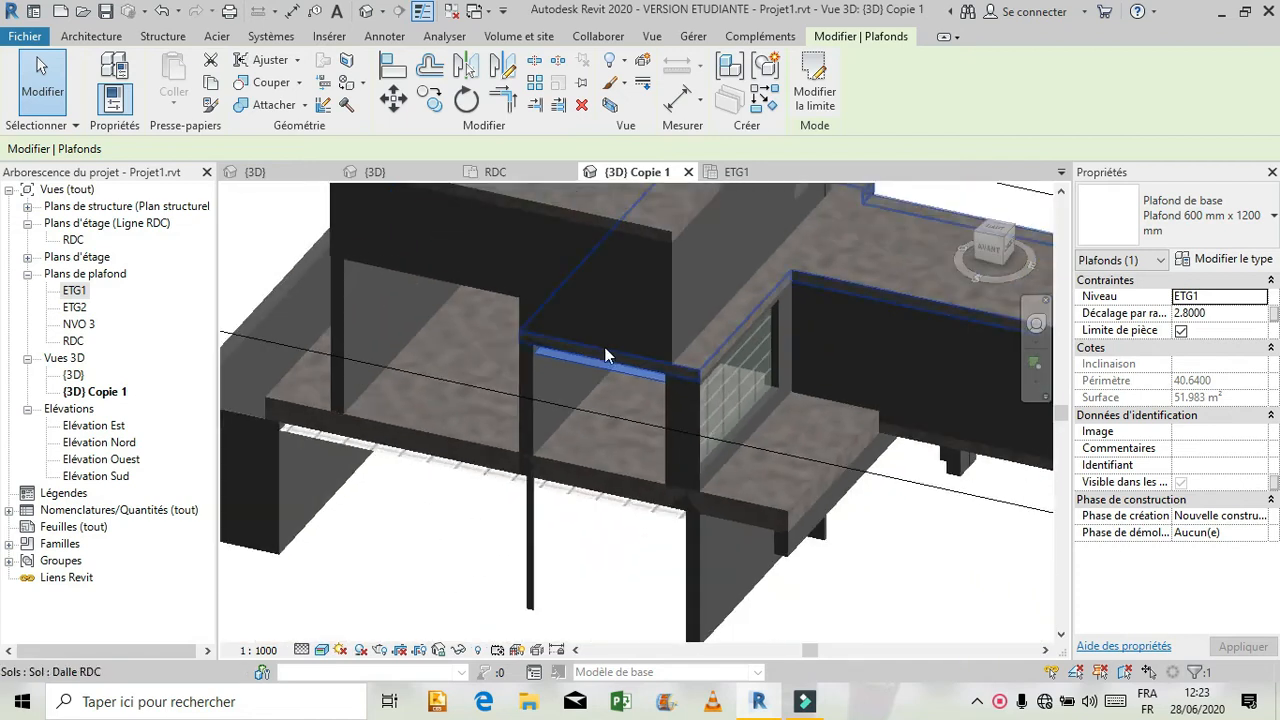
pyautogui.click(736, 534)
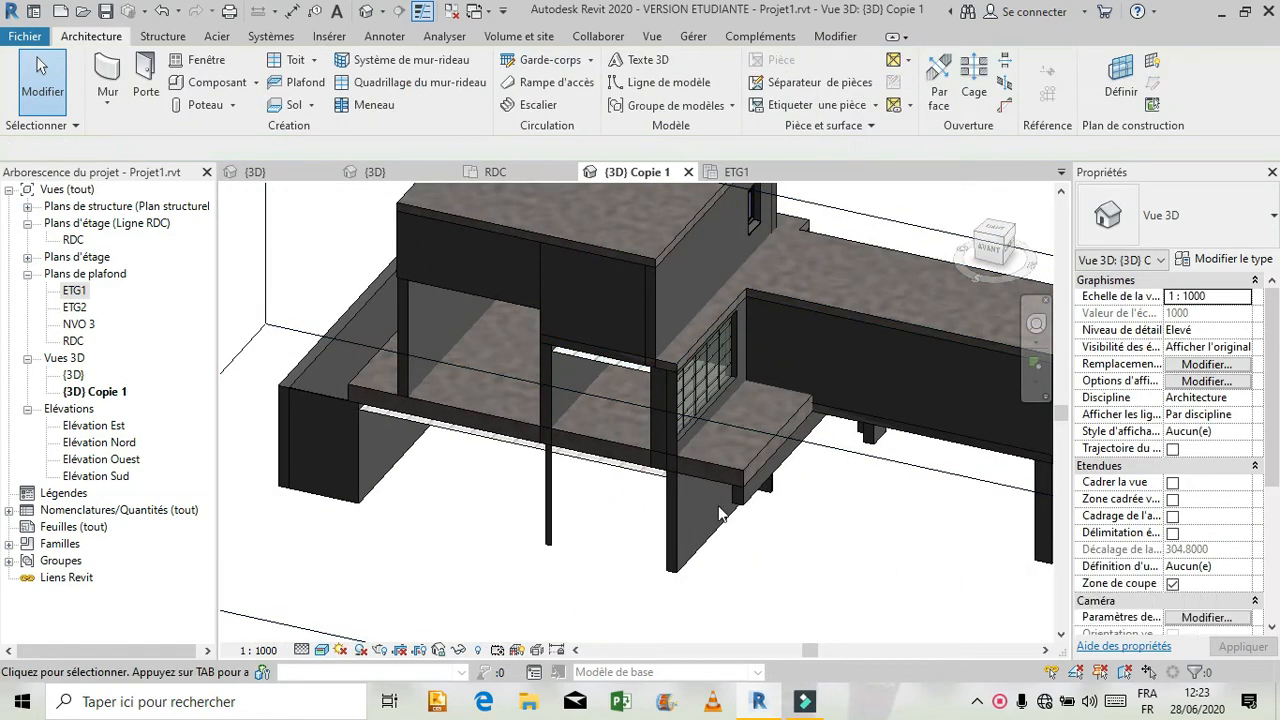
pyautogui.scroll(-5, 650, 462)
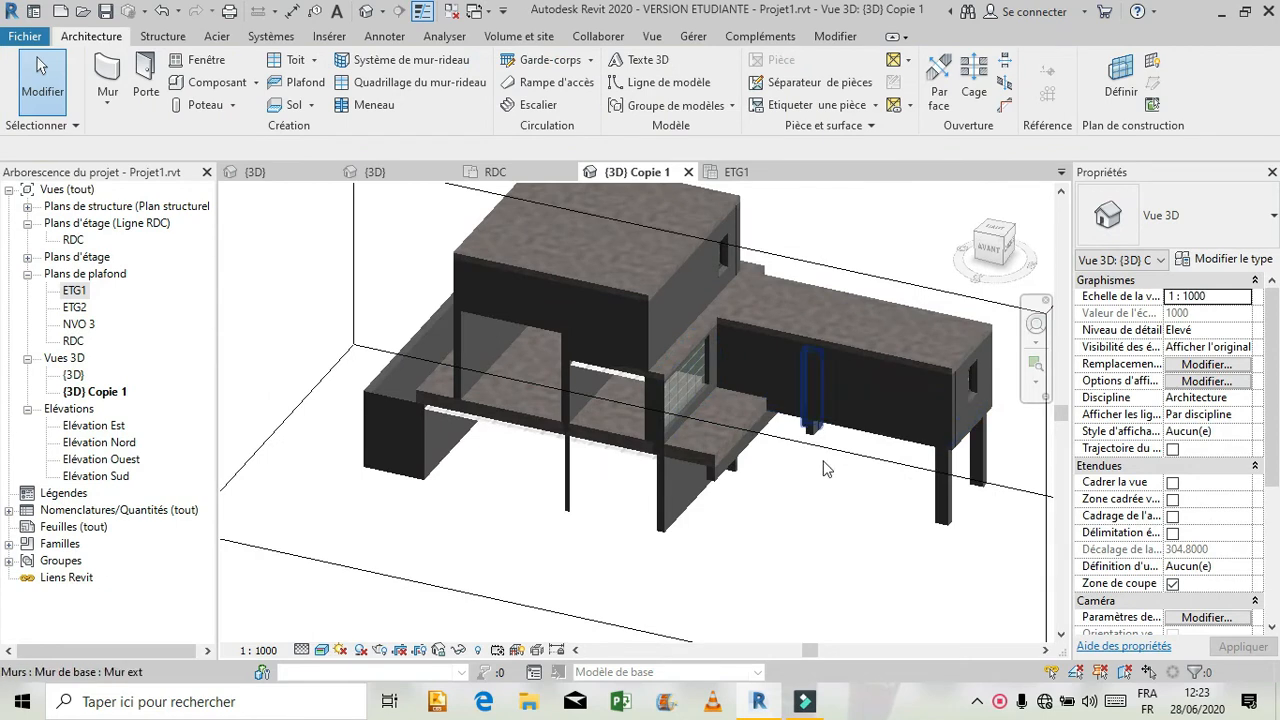
# Step: Cut the building lengthwise with the section box in {3D} Copie 1 and examine the ceilings exposed in the section
pyautogui.scroll(-3, 612, 400)
pyautogui.scroll(-2, 608, 380)
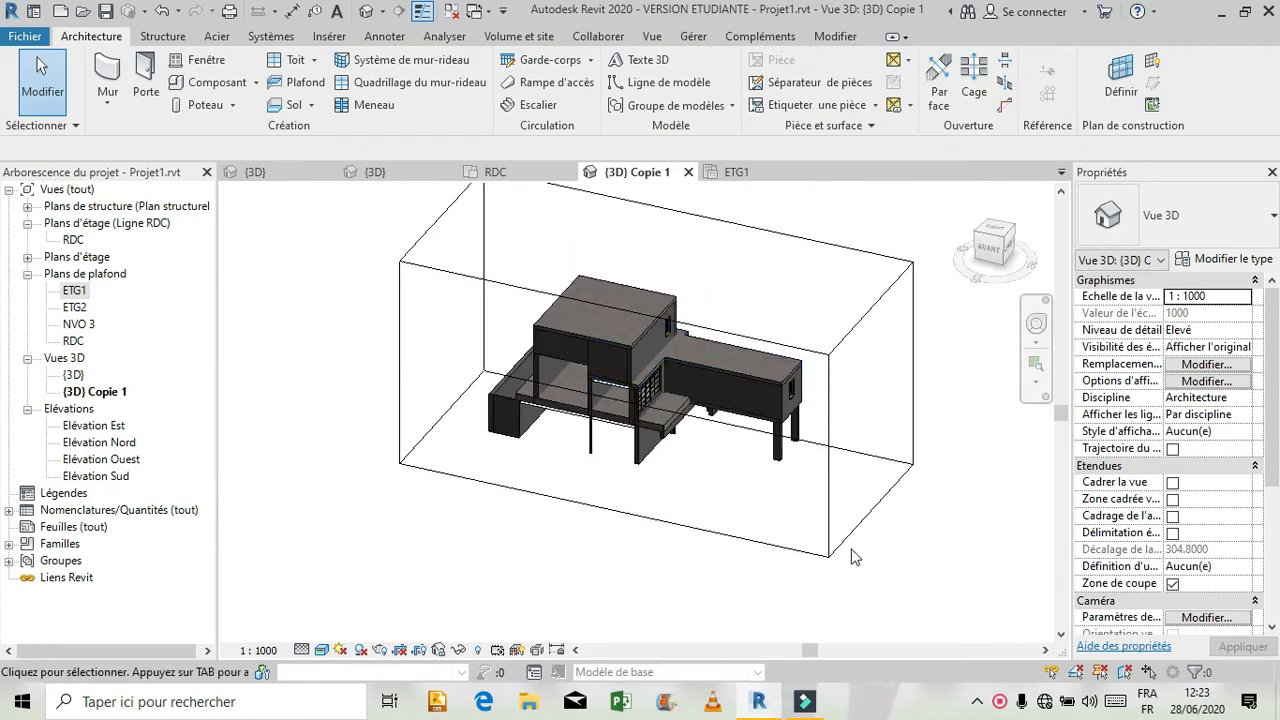
pyautogui.click(828, 493)
pyautogui.moveTo(612, 407); pyautogui.dragTo(678, 396)
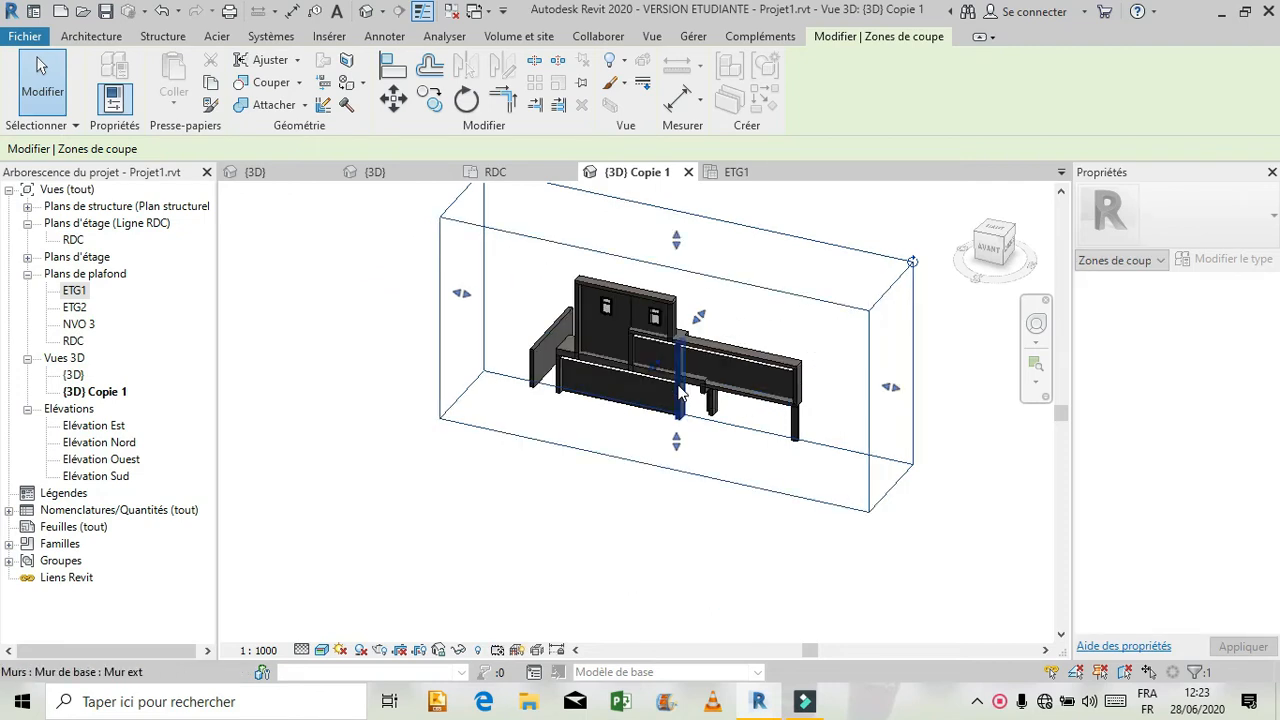
pyautogui.scroll(5, 660, 334)
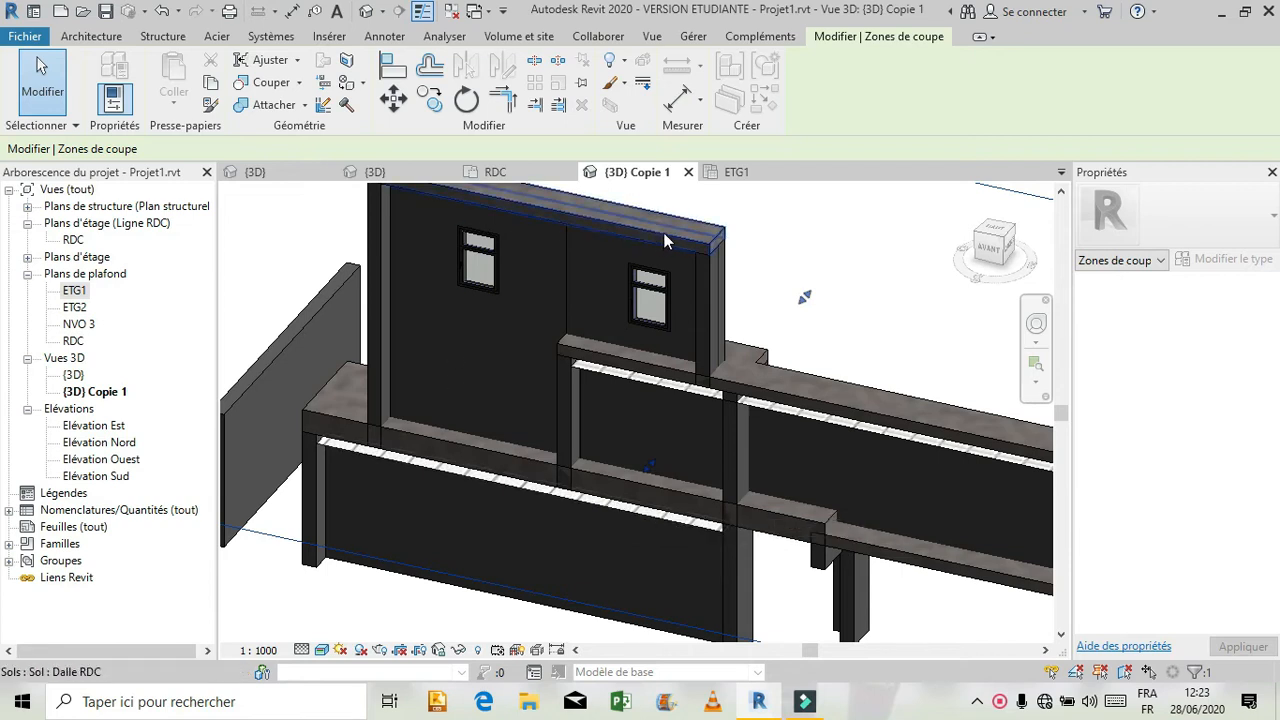
pyautogui.scroll(-5, 651, 380)
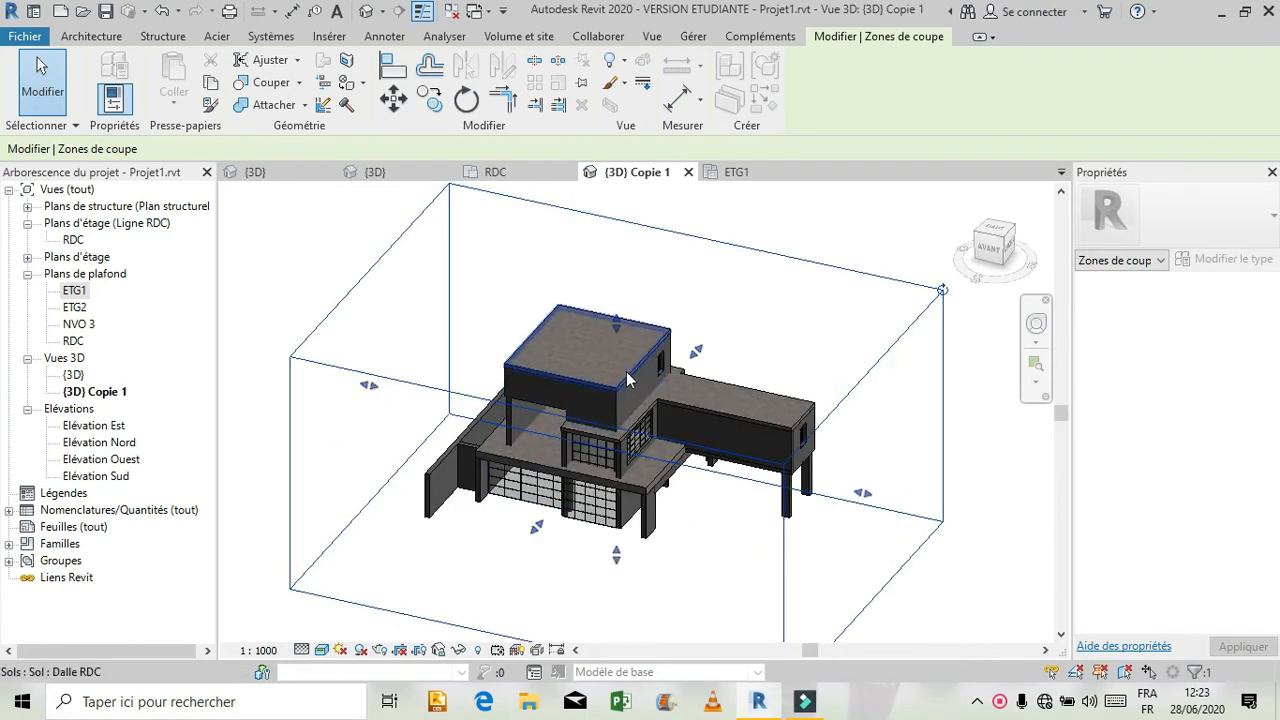
# Step: Open the ETG2 ceiling plan and locate the enclosed block
pyautogui.doubleClick(73, 307)
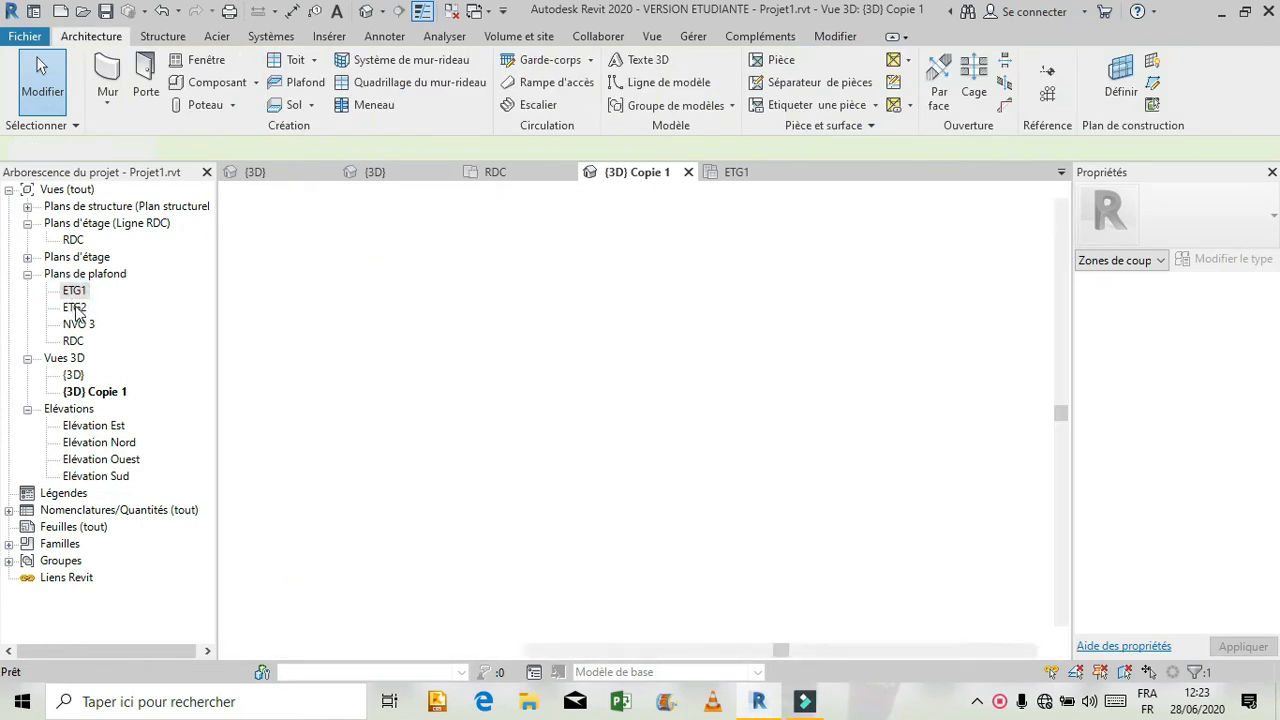
pyautogui.click(889, 493)
pyautogui.scroll(6, 648, 386)
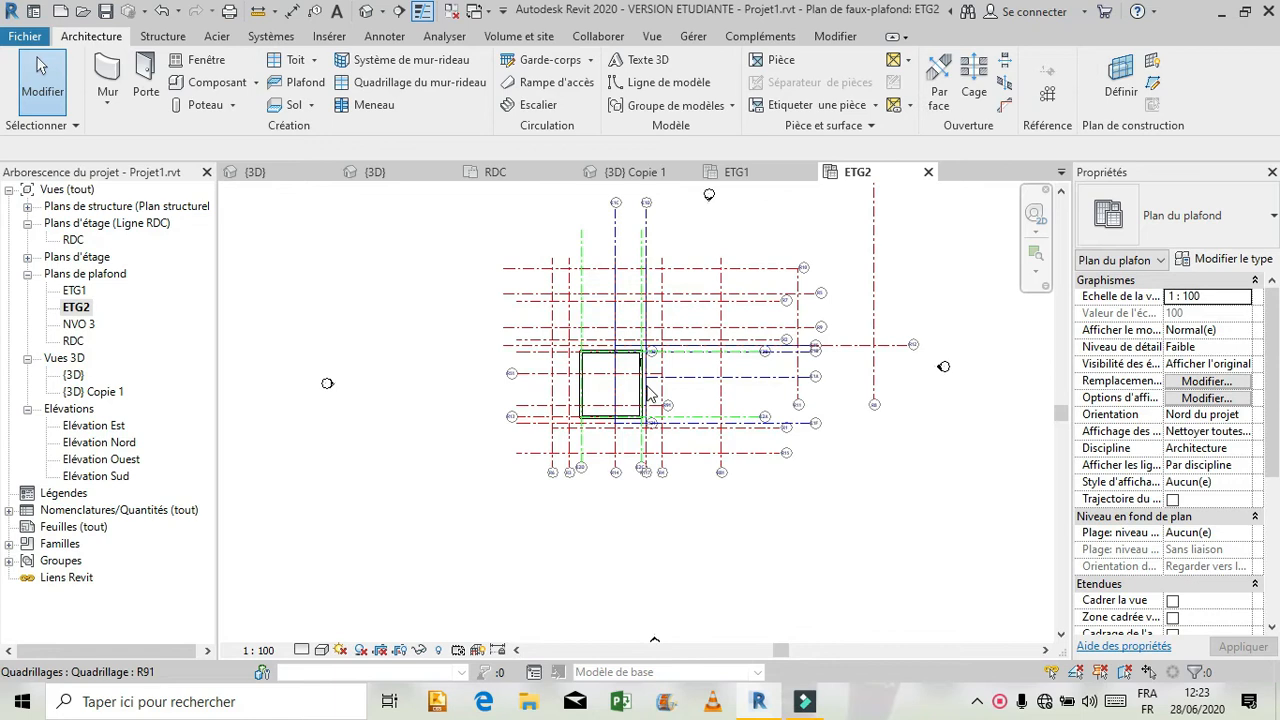
pyautogui.scroll(1, 537, 298)
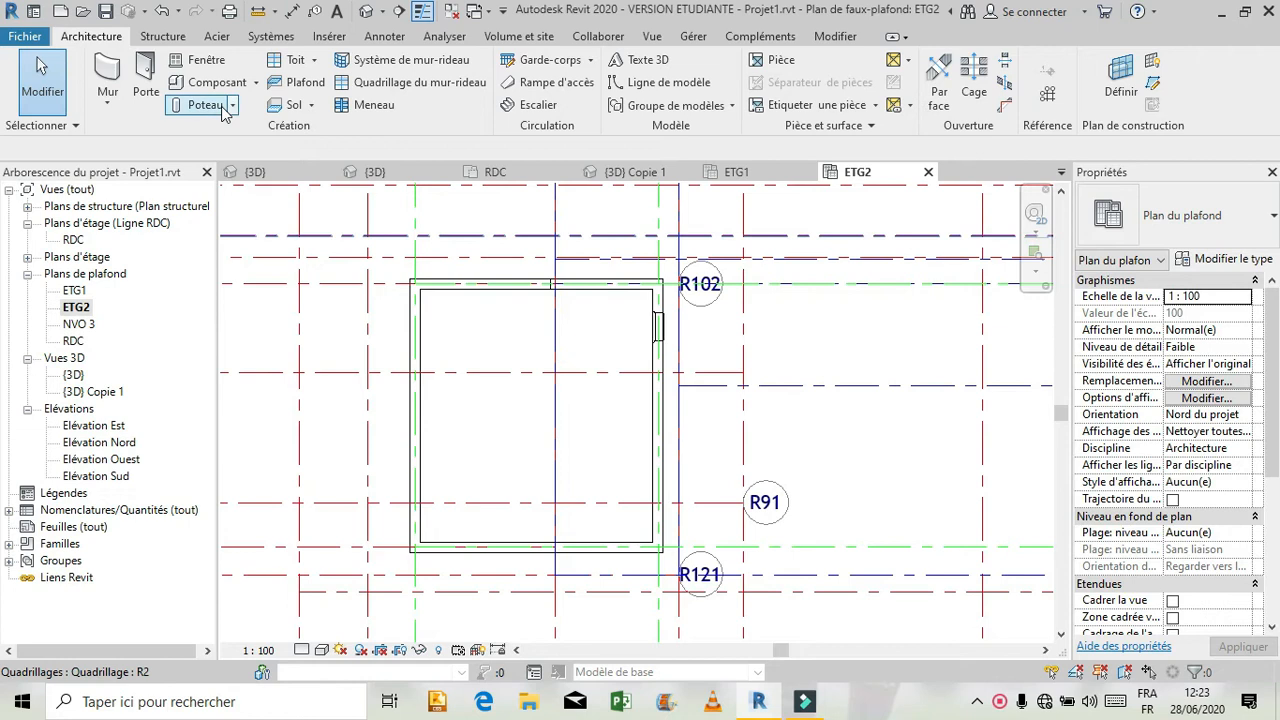
# Step: Try to create a sketched 600 mm x 1200 mm ceiling on ETG2 by picking the block's walls as its boundary
pyautogui.click(318, 84)
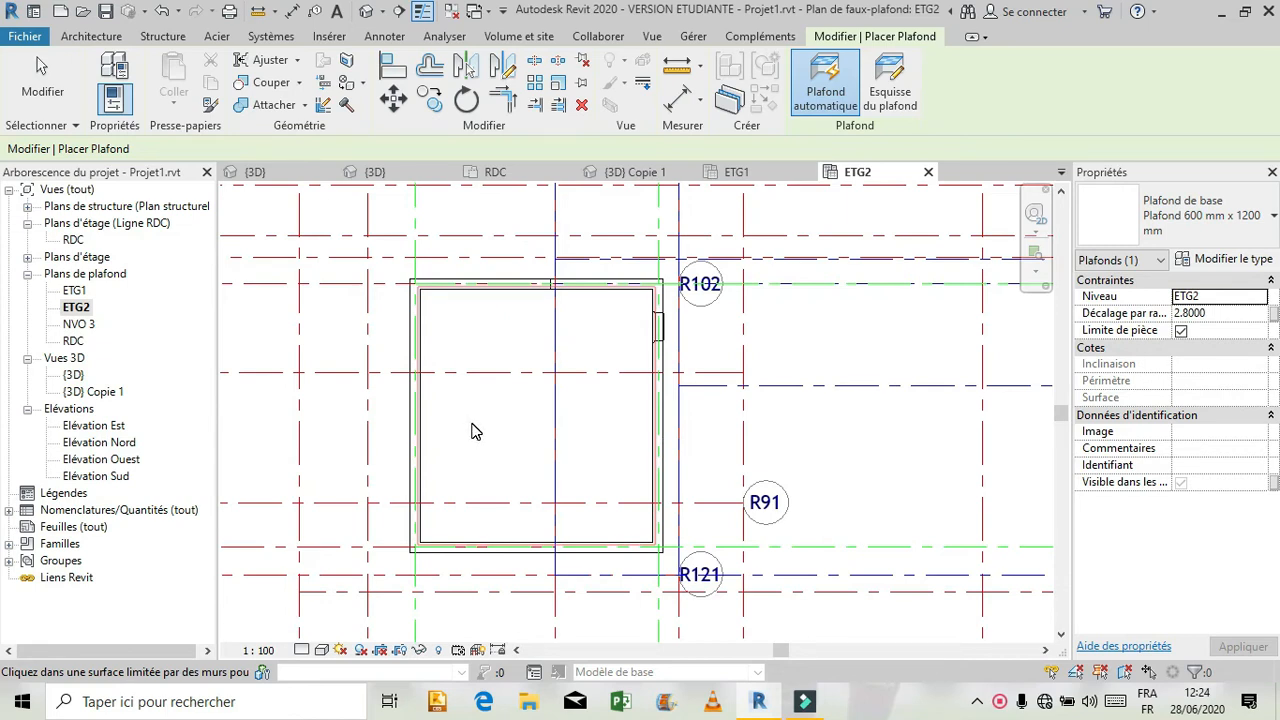
pyautogui.click(916, 92)
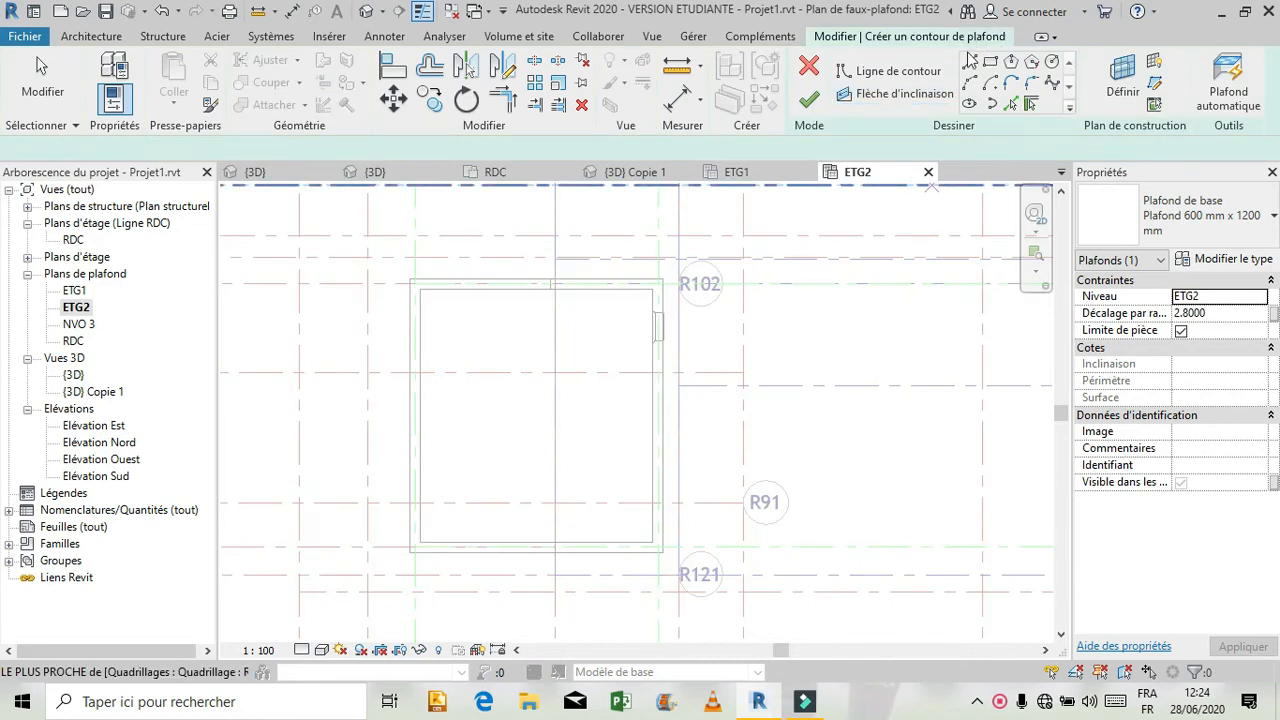
pyautogui.click(967, 64)
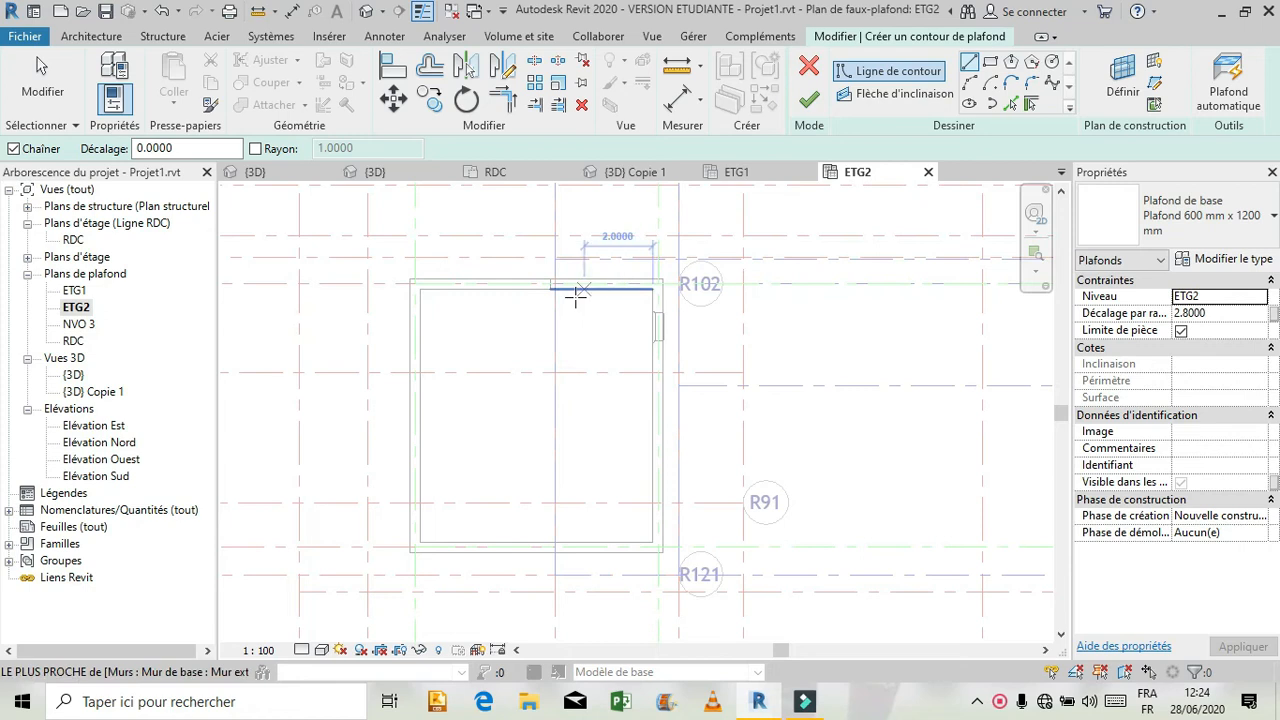
pyautogui.click(1030, 106)
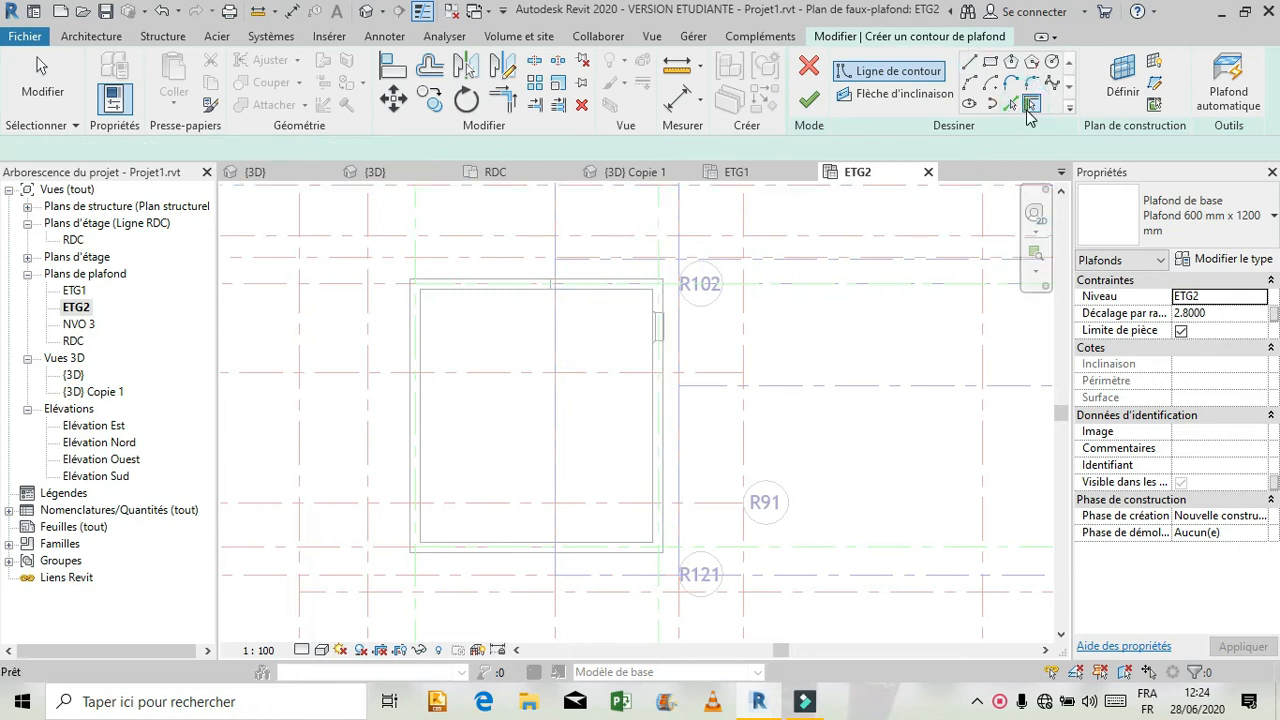
pyautogui.click(529, 290)
pyautogui.click(586, 290)
pyautogui.click(658, 376)
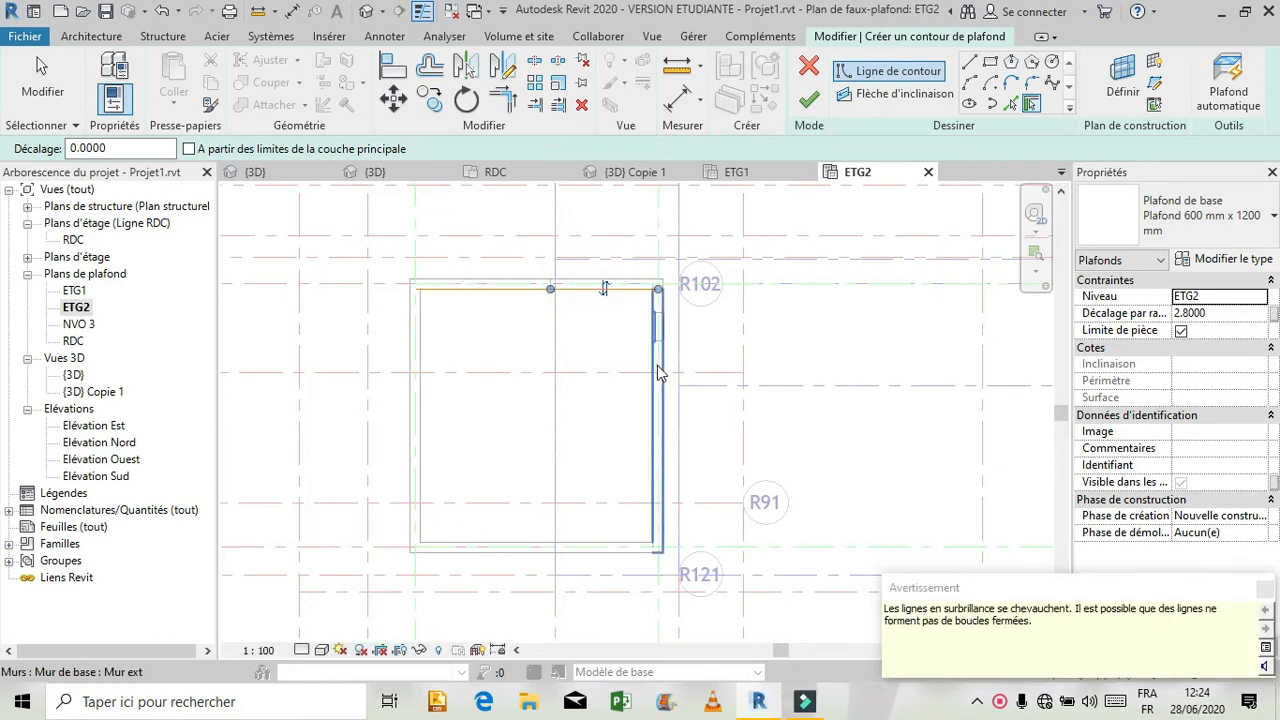
pyautogui.click(506, 545)
pyautogui.click(416, 484)
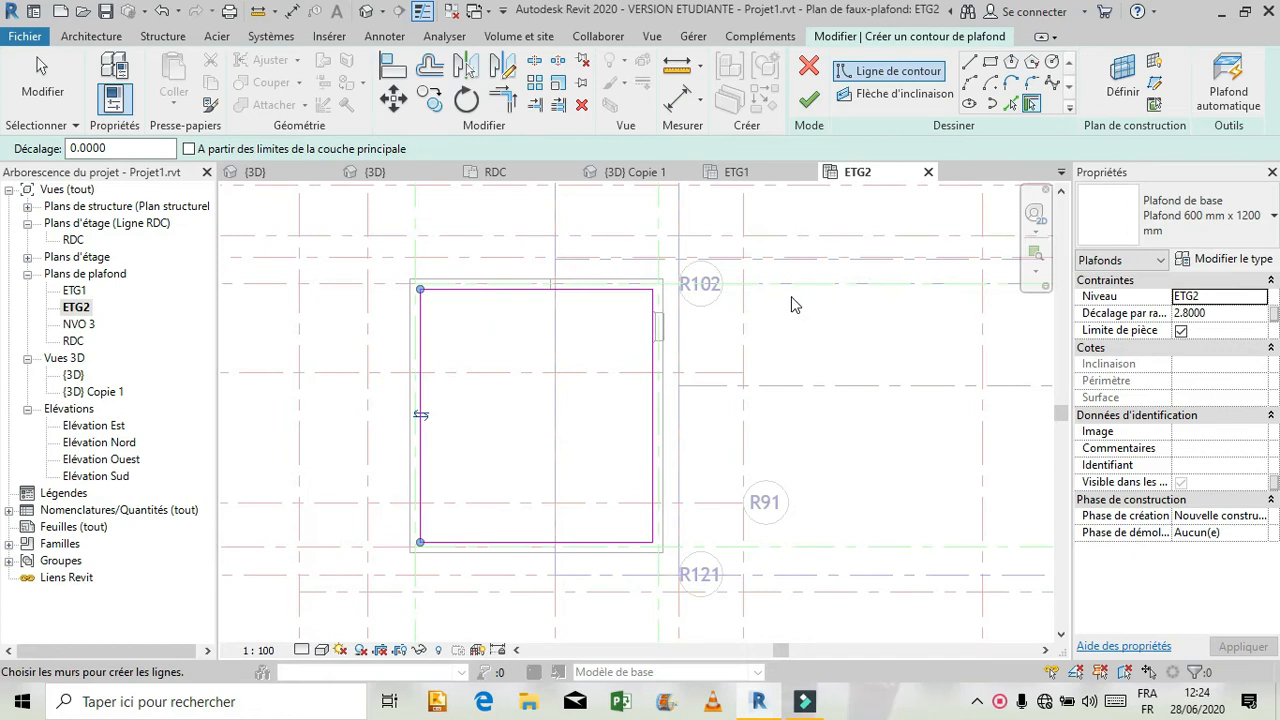
pyautogui.click(810, 100)
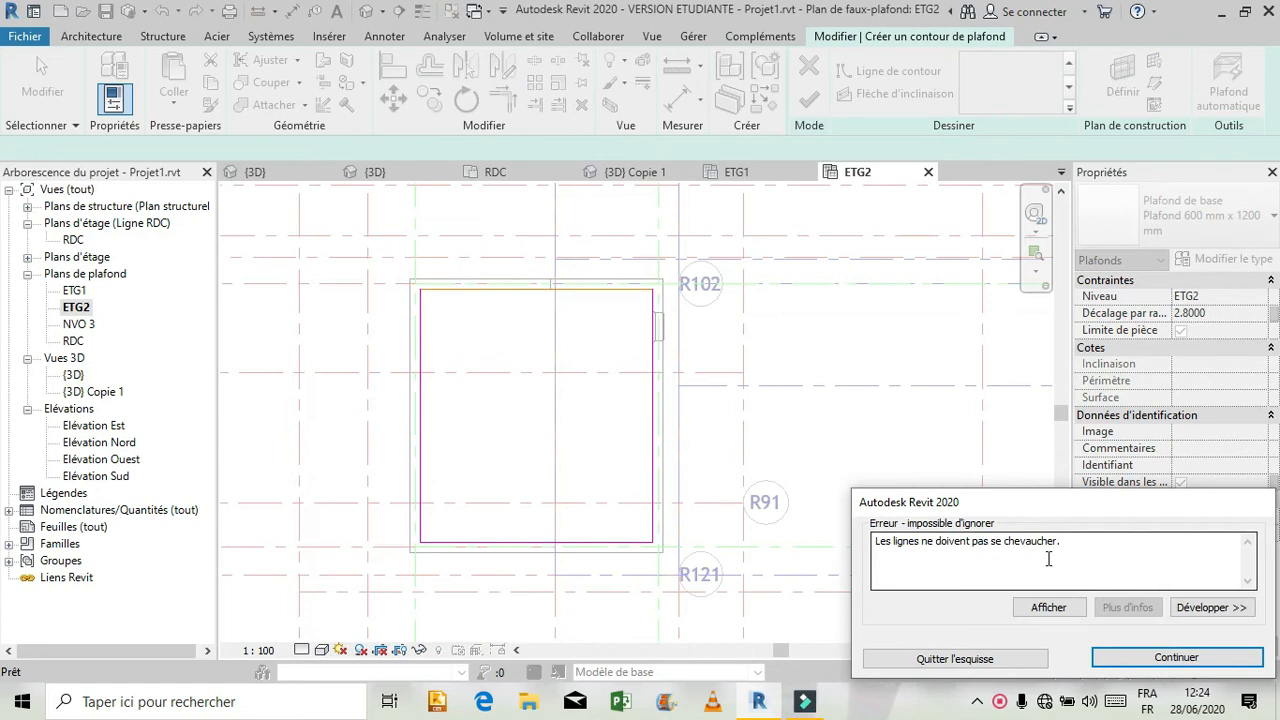
pyautogui.click(1146, 664)
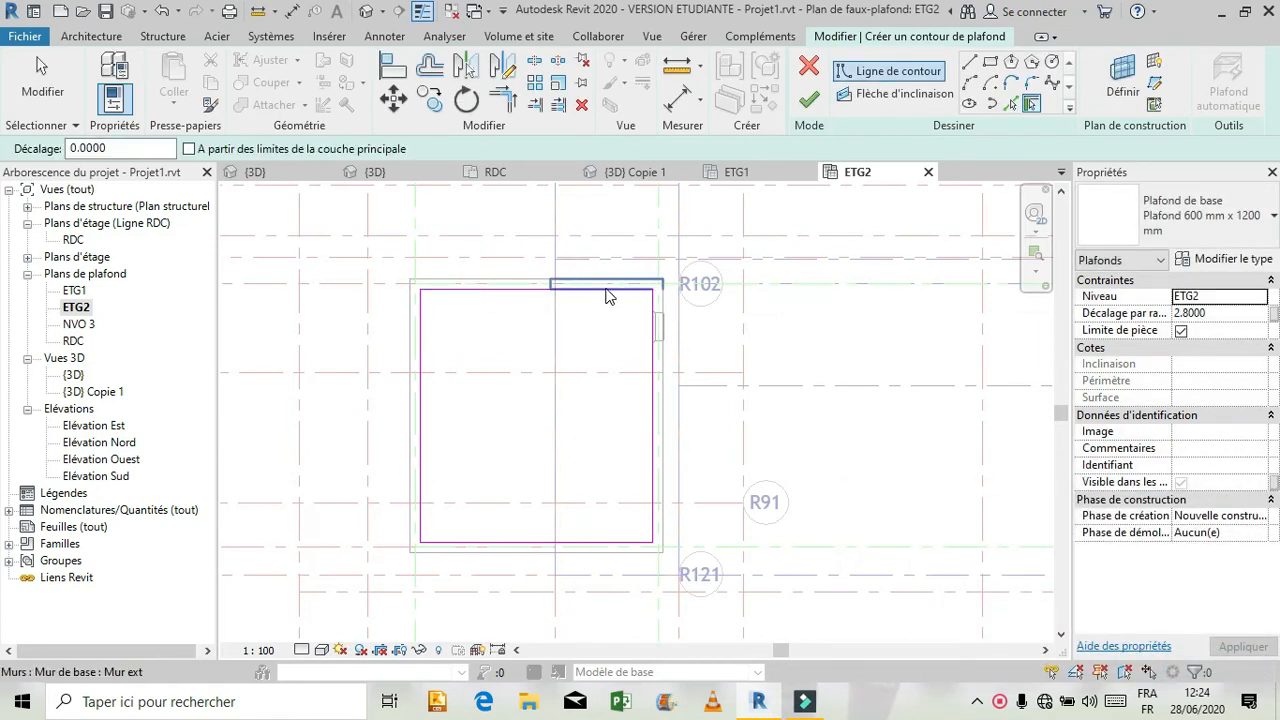
# Step: Undo the picked boundary lines back to the first line along the block's upper wall
pyautogui.scroll(3, 524, 321)
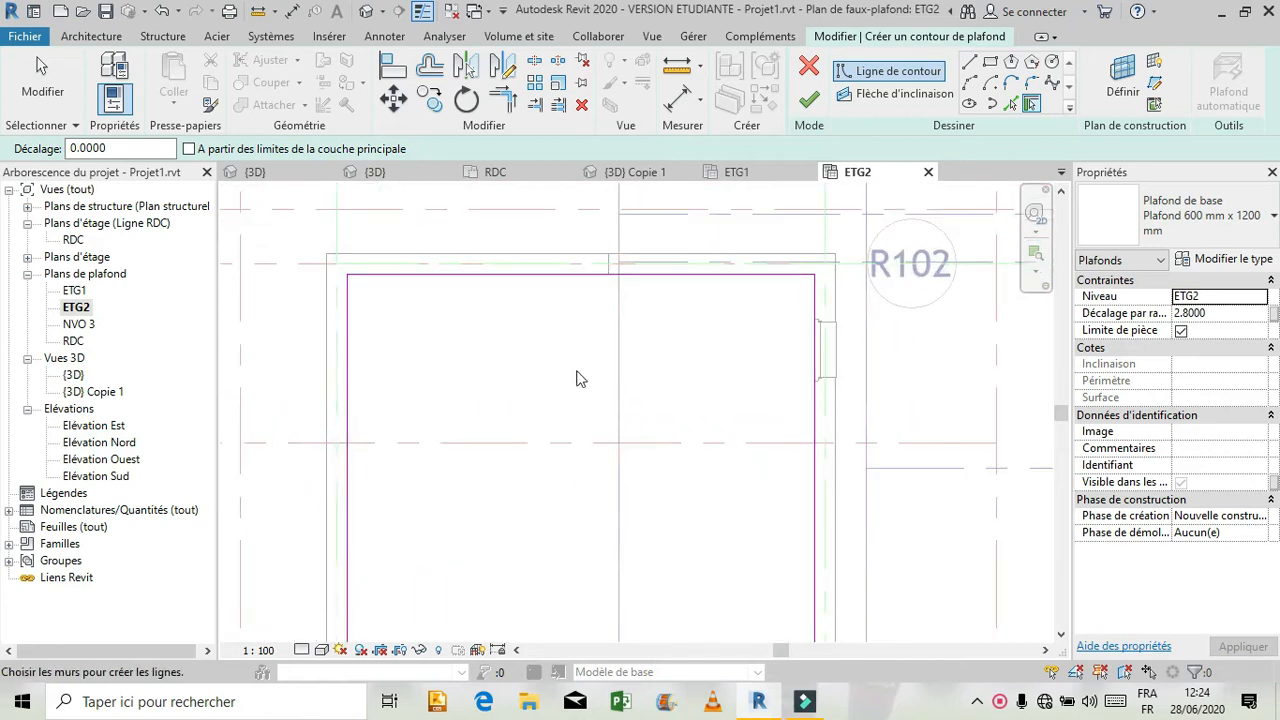
pyautogui.scroll(-2, 574, 290)
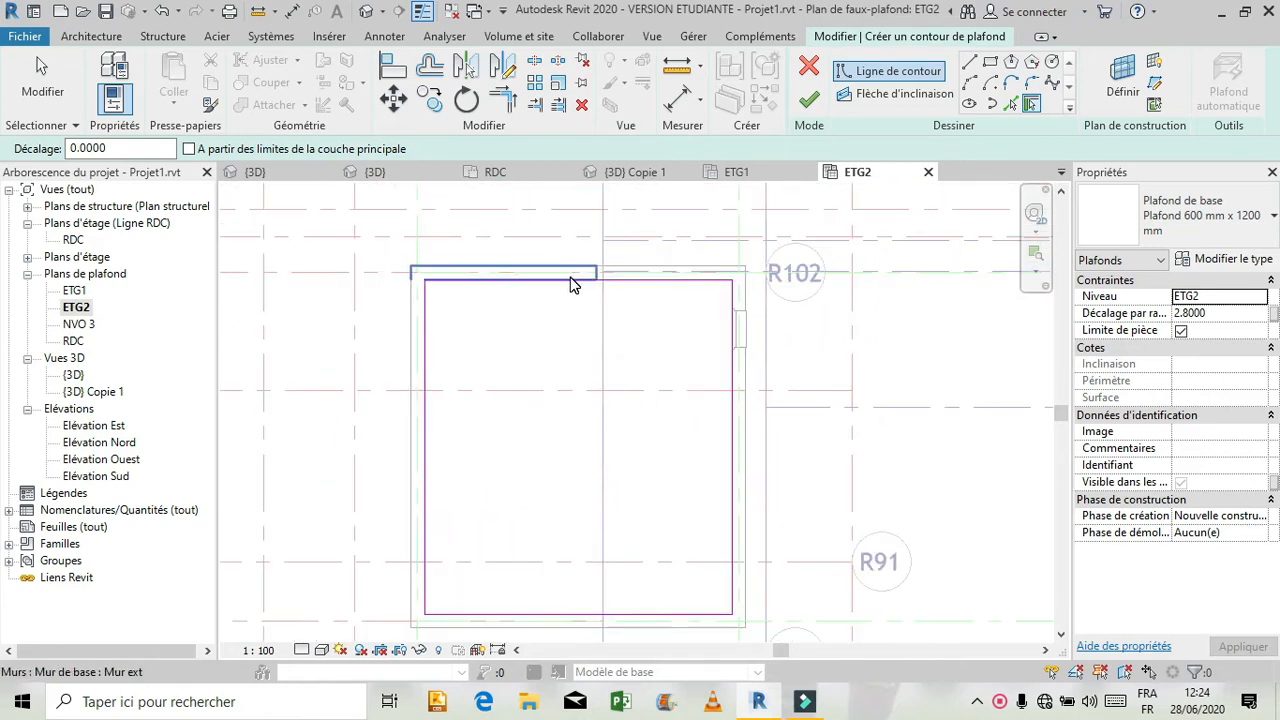
pyautogui.press('Escape')
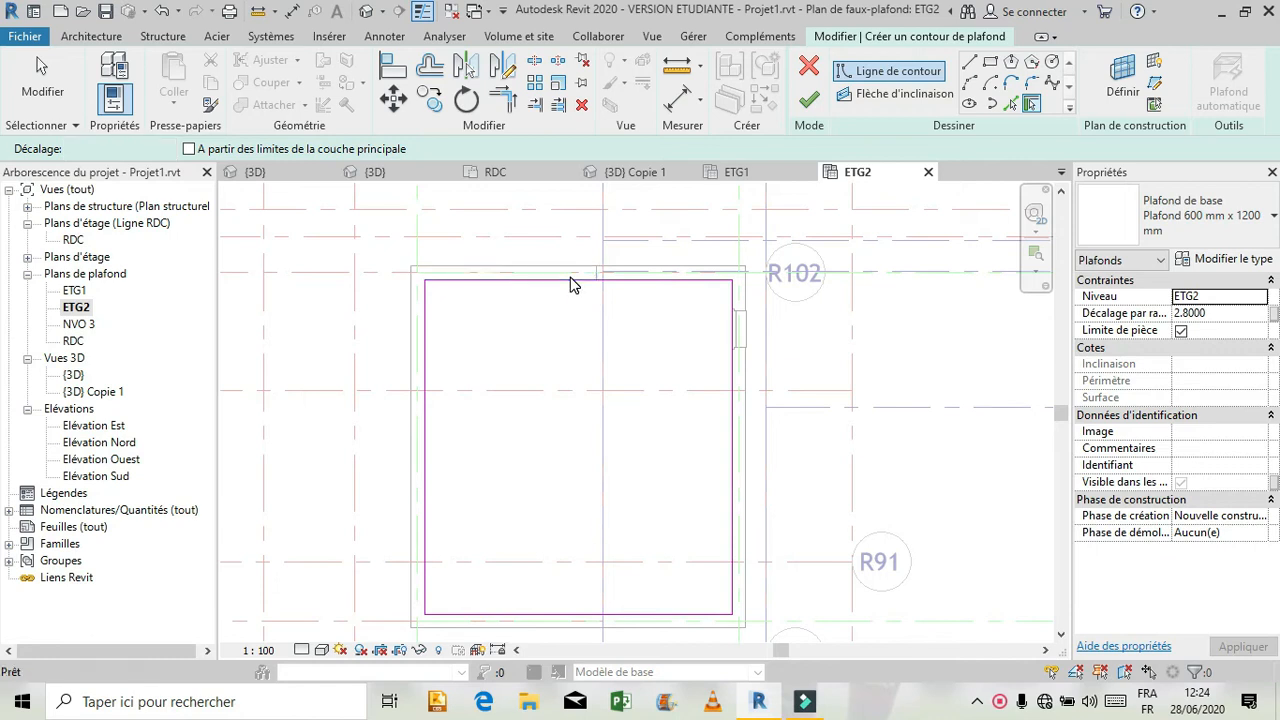
pyautogui.scroll(-2, 563, 357)
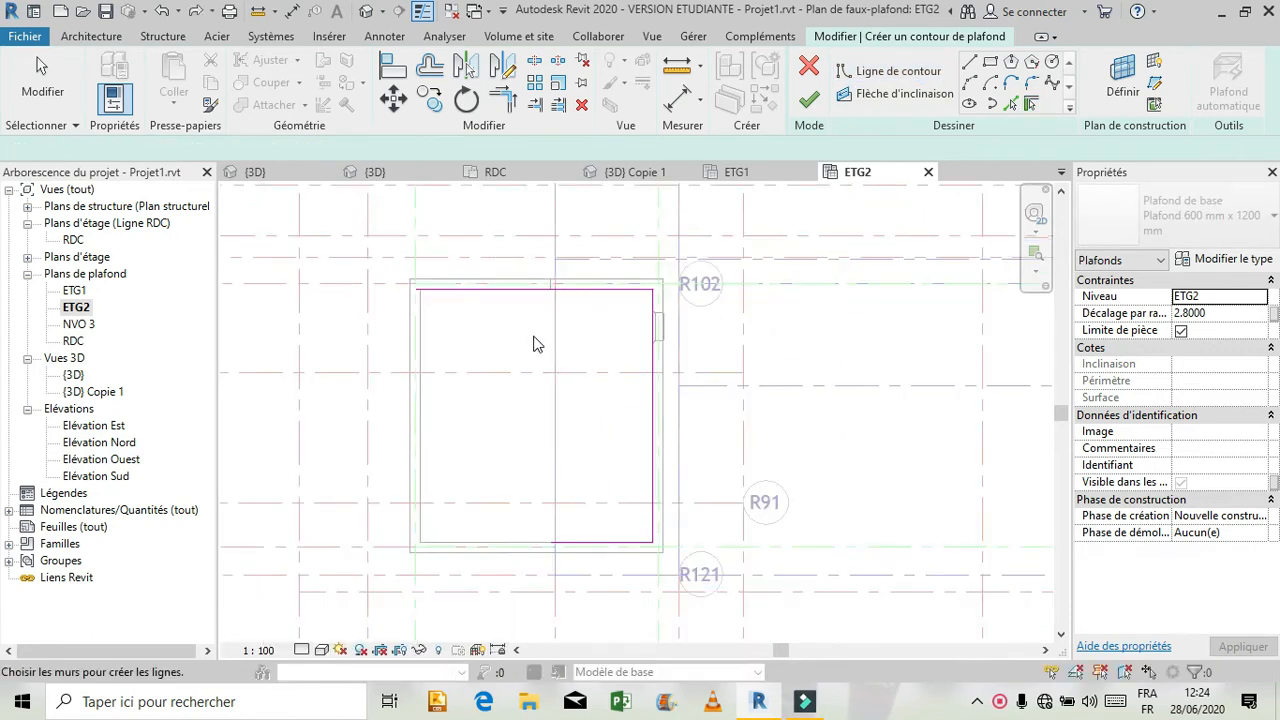
pyautogui.hotkey('ctrl', 'z')
pyautogui.hotkey('ctrl', 'z')
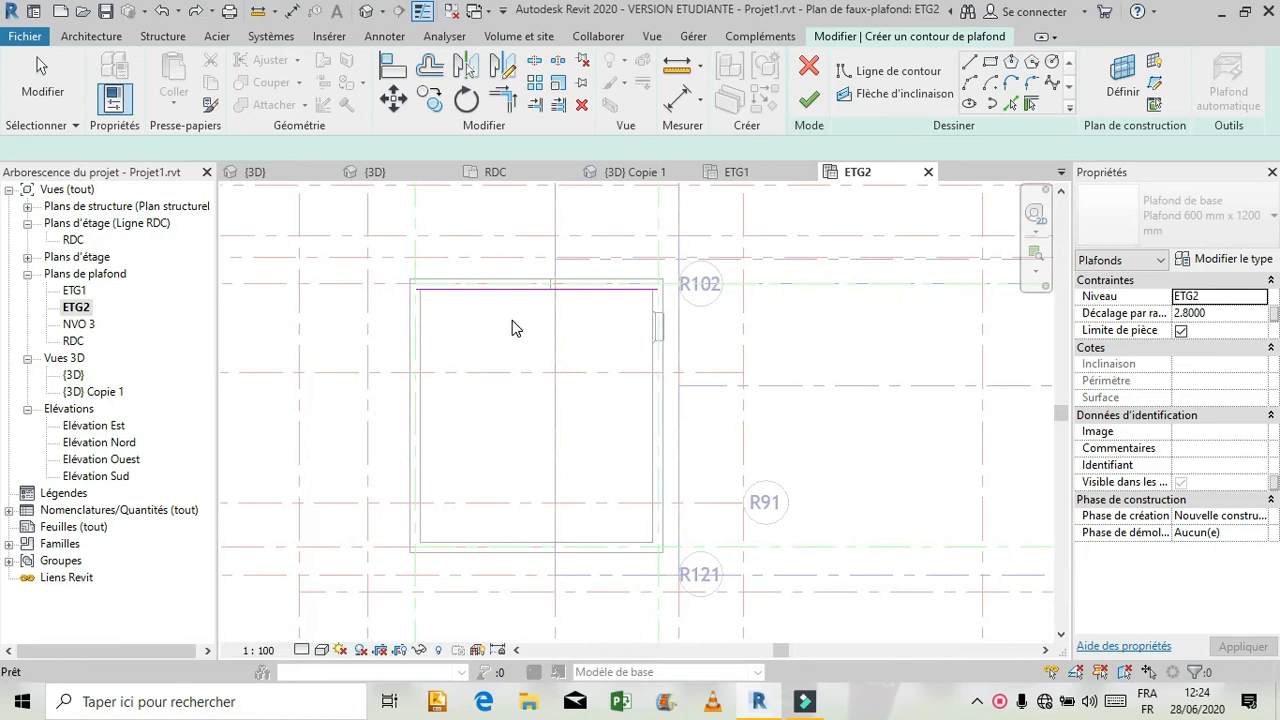
pyautogui.hotkey('ctrl', 'z')
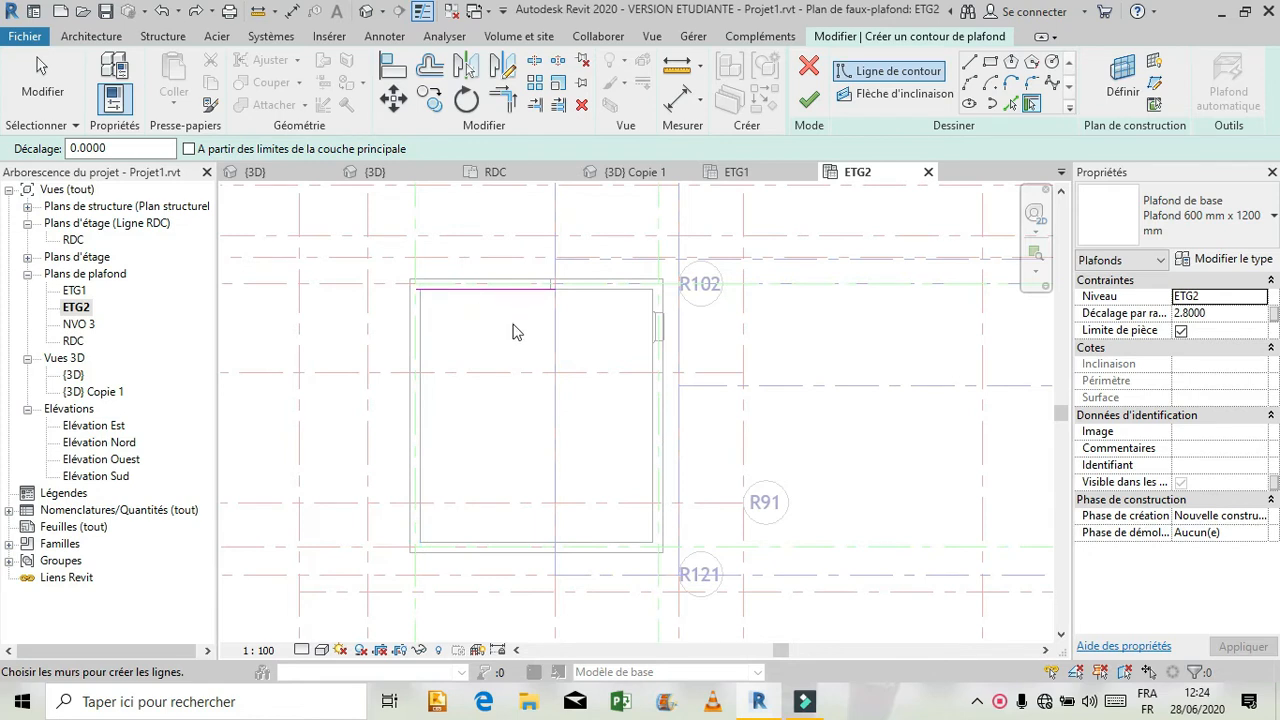
# Step: Try to complete the ETG2 ceiling boundary by picking the block's remaining upper, right, lower and left walls again
pyautogui.click(1030, 103)
pyautogui.click(640, 284)
pyautogui.click(598, 562)
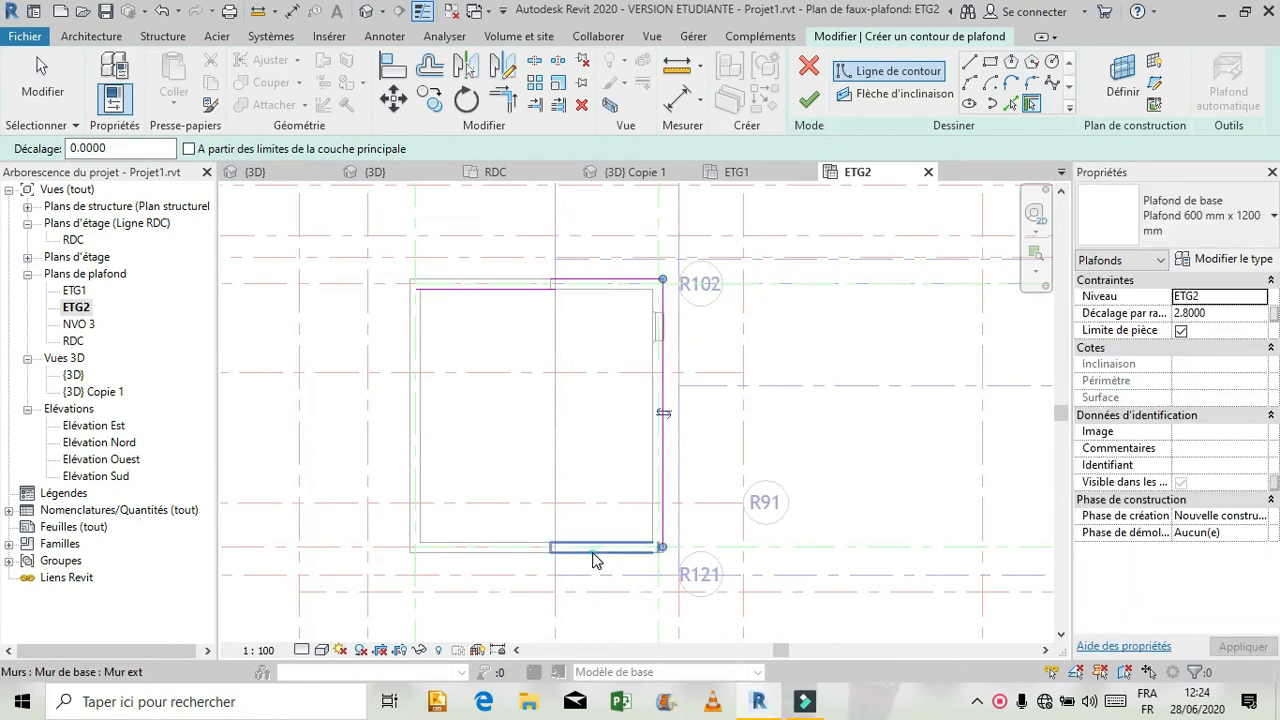
pyautogui.click(490, 549)
pyautogui.click(409, 497)
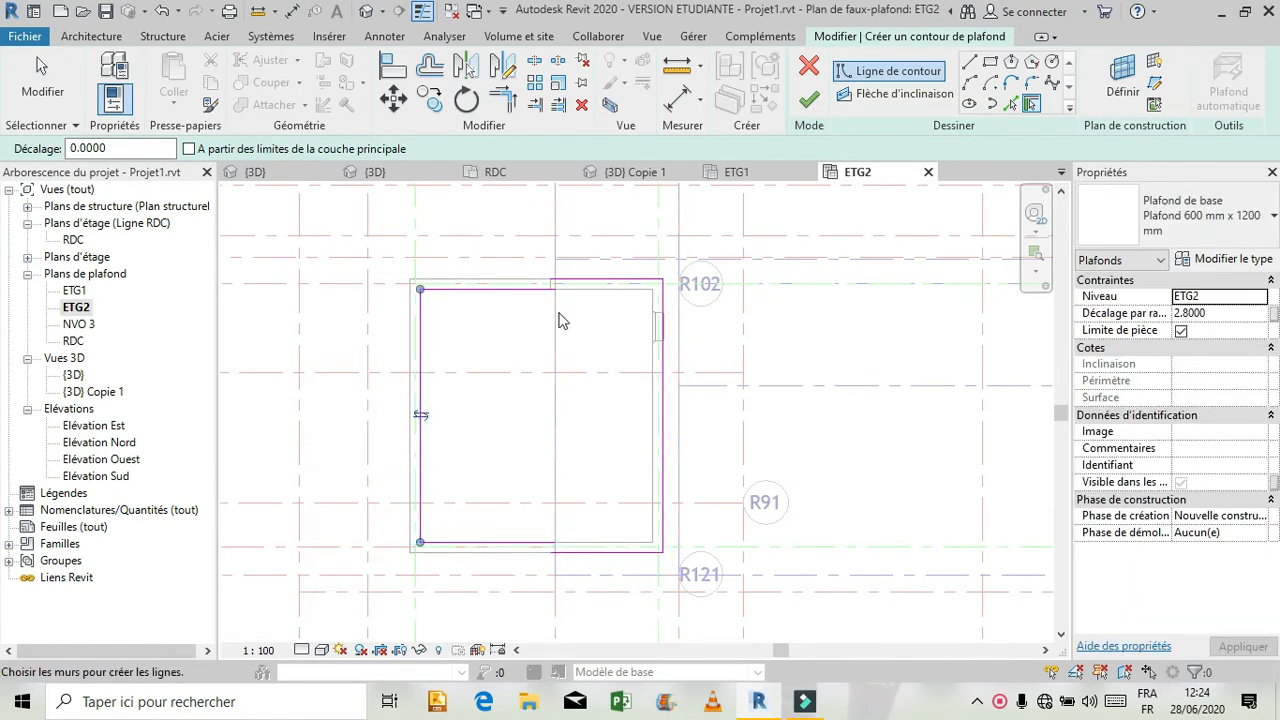
# Step: Try to trim the mismatched boundary lines to corners at the block's upper-left corner and between the upper and right sides
pyautogui.click(505, 105)
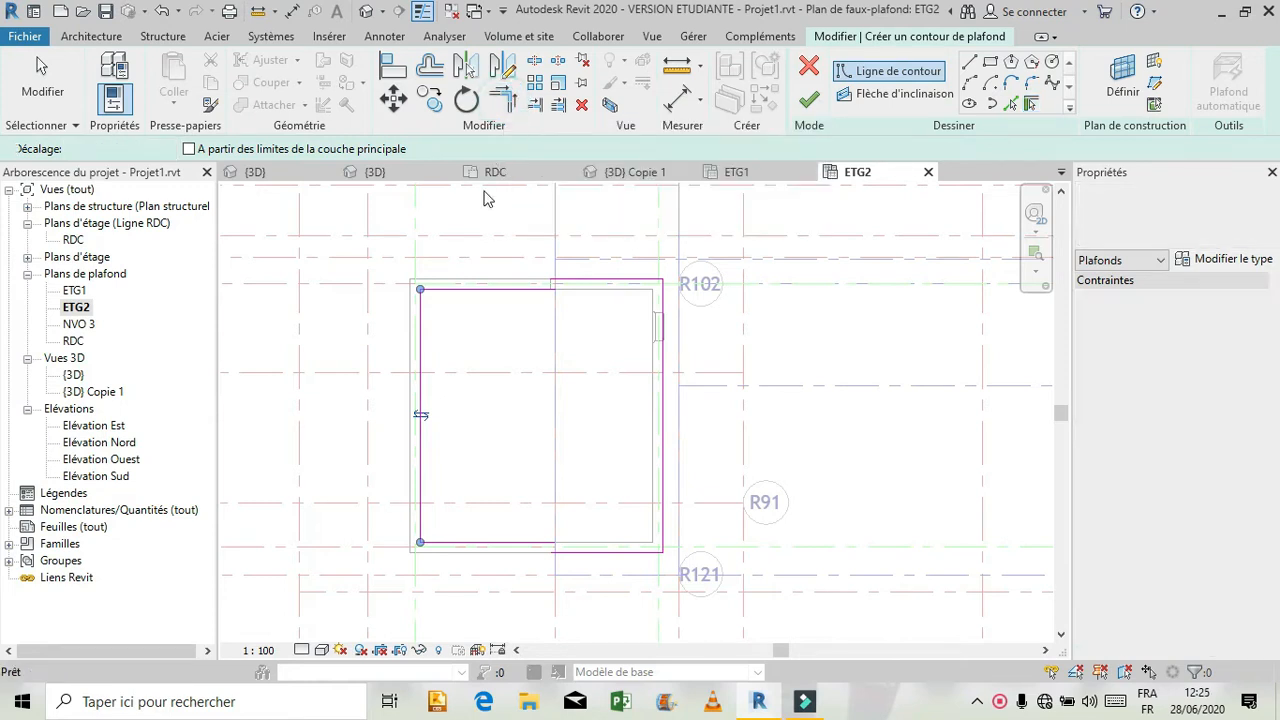
pyautogui.click(421, 305)
pyautogui.click(438, 290)
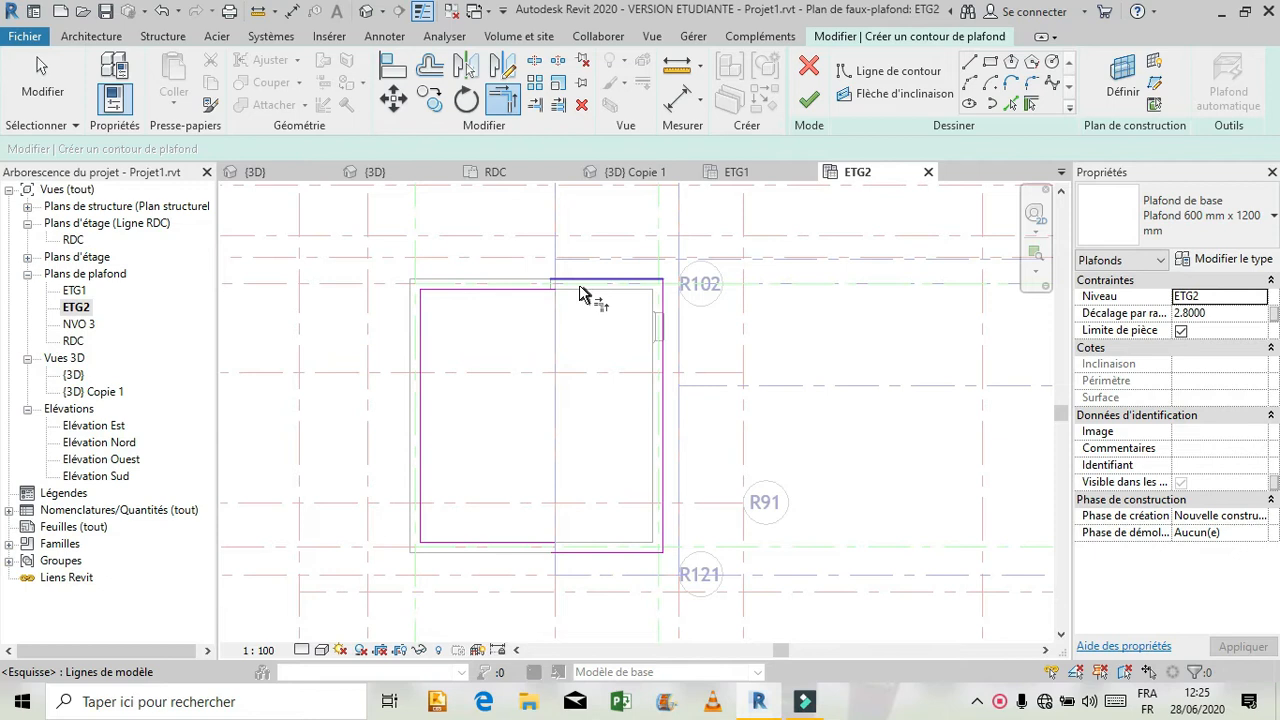
pyautogui.click(549, 297)
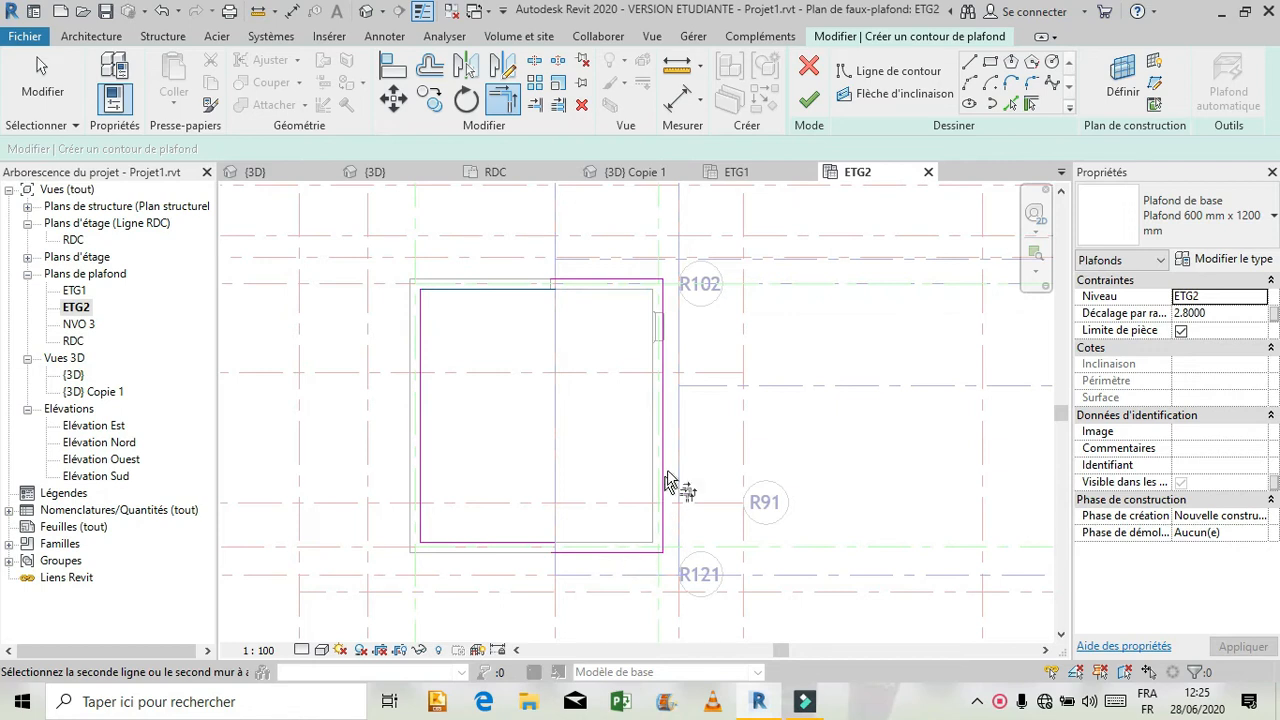
pyautogui.click(670, 463)
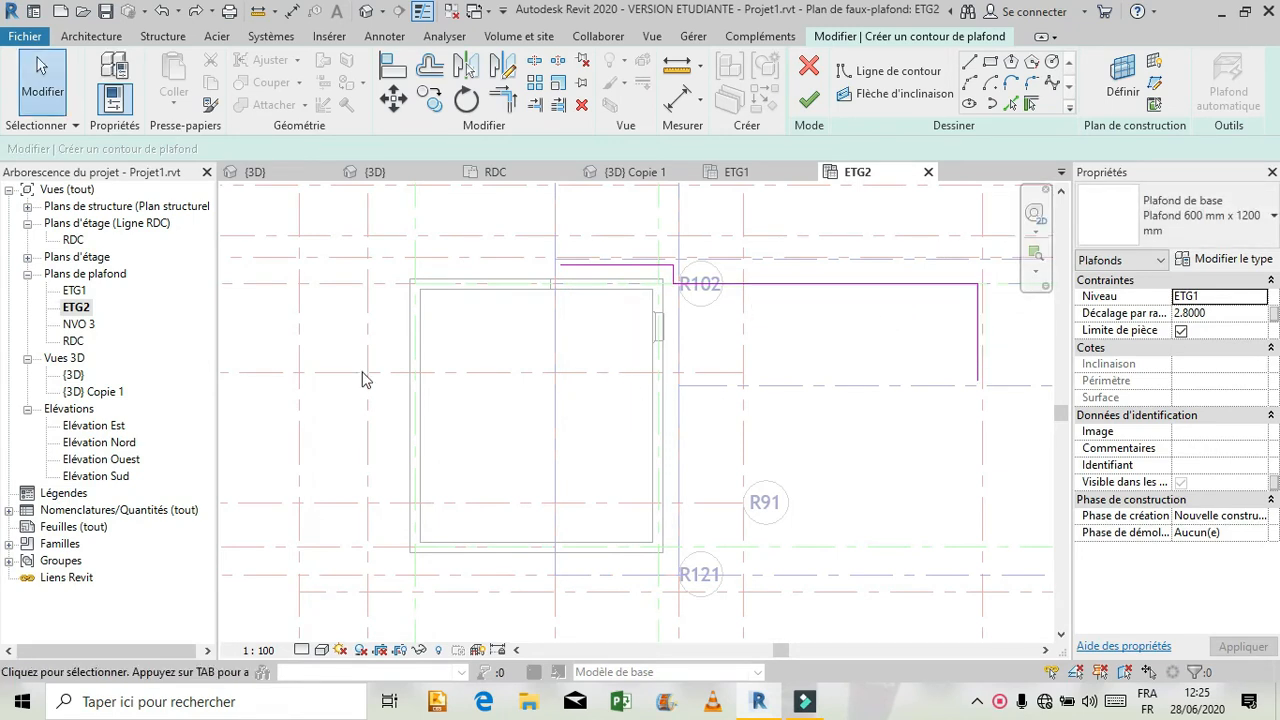
# Step: Redo the undone ETG1 ceiling boundary lines until the ETG1 ceiling is finished and its sketch is closed
pyautogui.click(201, 8)
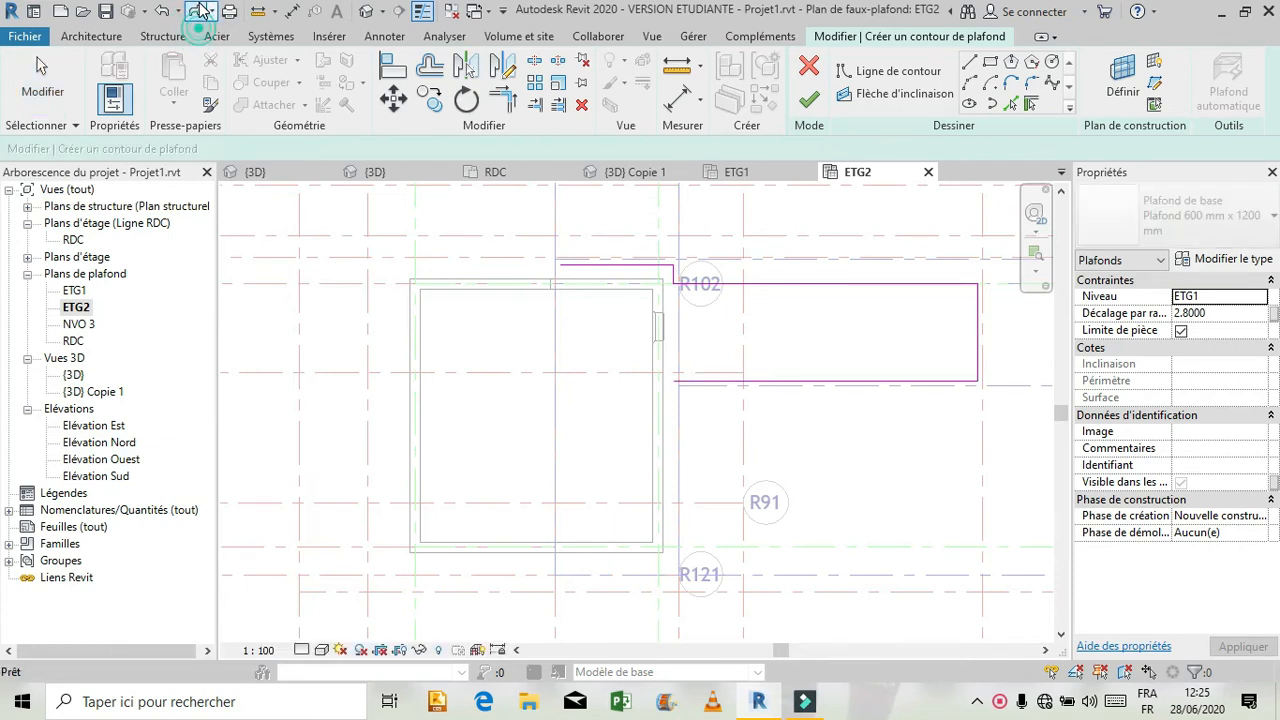
pyautogui.click(201, 8)
pyautogui.click(201, 8)
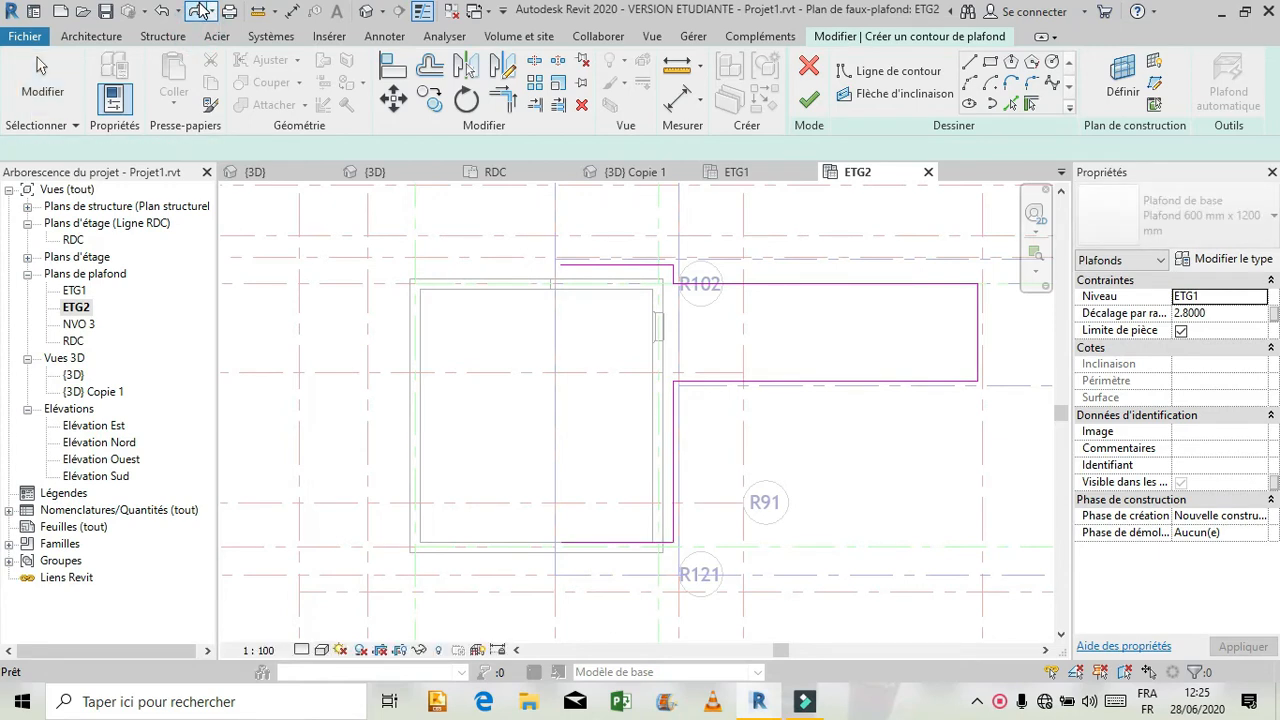
pyautogui.click(201, 8)
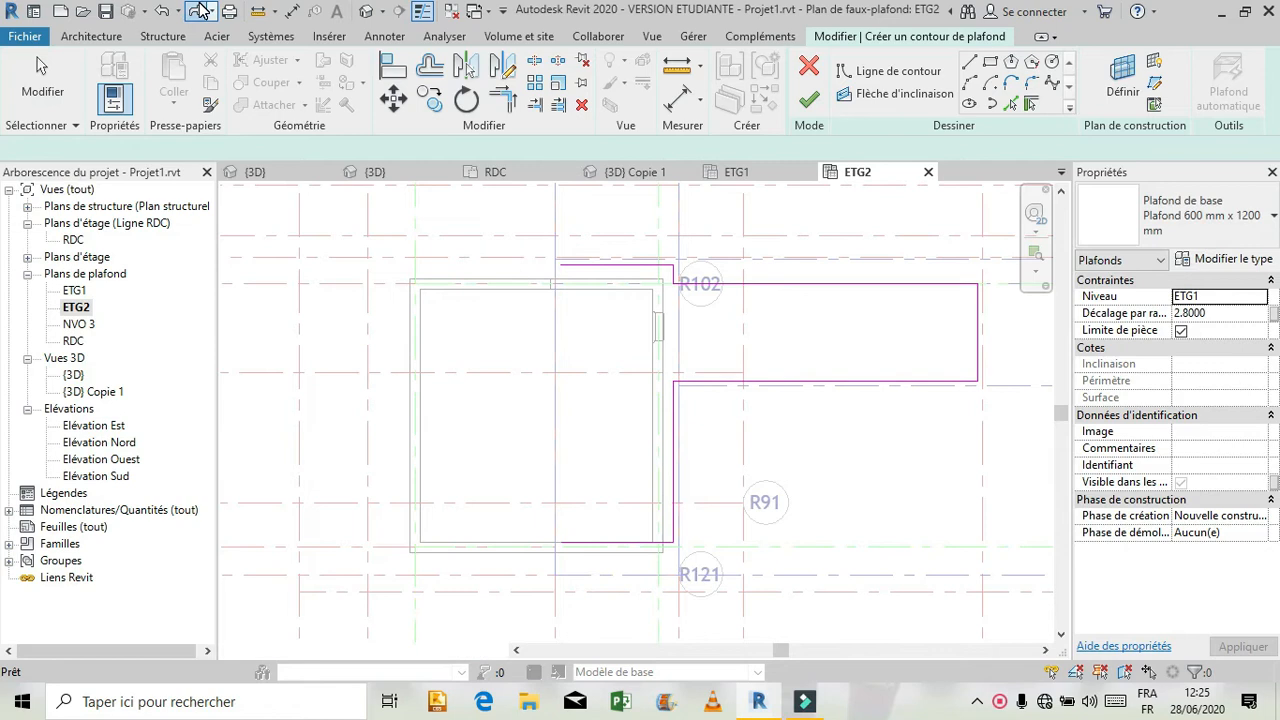
pyautogui.click(201, 8)
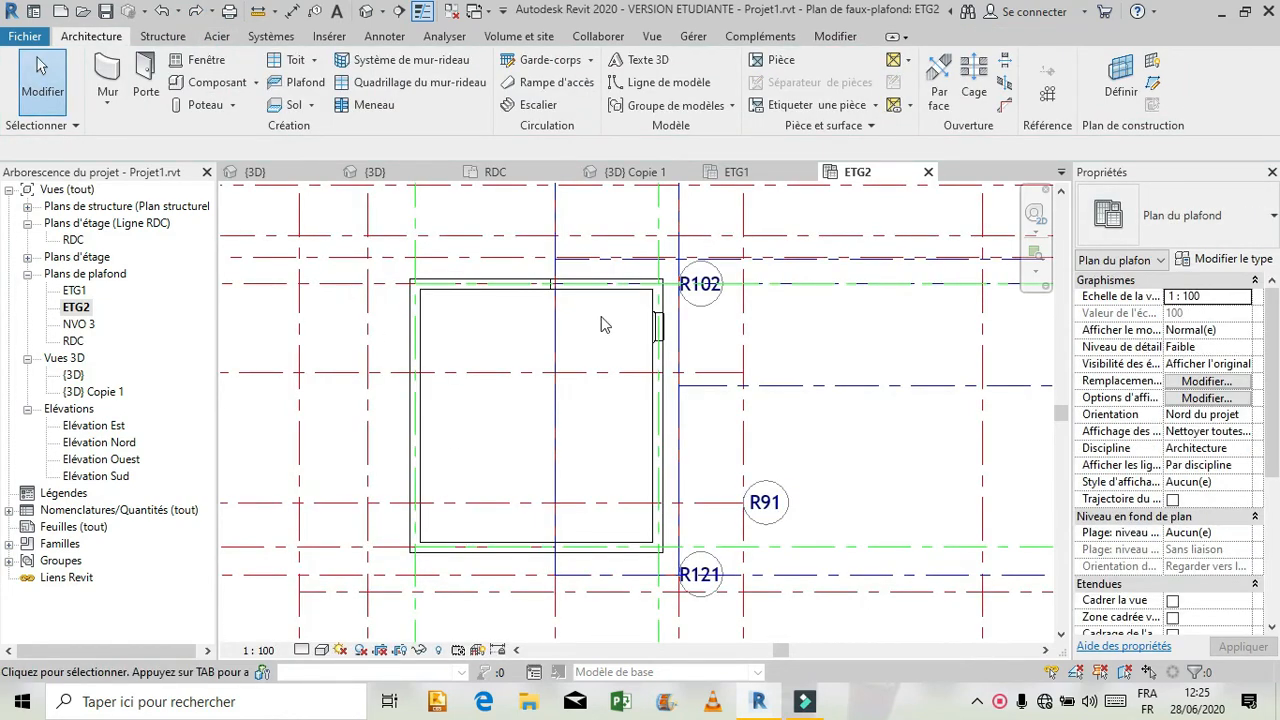
# Step: Create the ETG2 ceiling from a rectangular boundary drawn along the block's inner wall faces, about 6.8 by 7.4 m
pyautogui.click(313, 82)
pyautogui.click(887, 100)
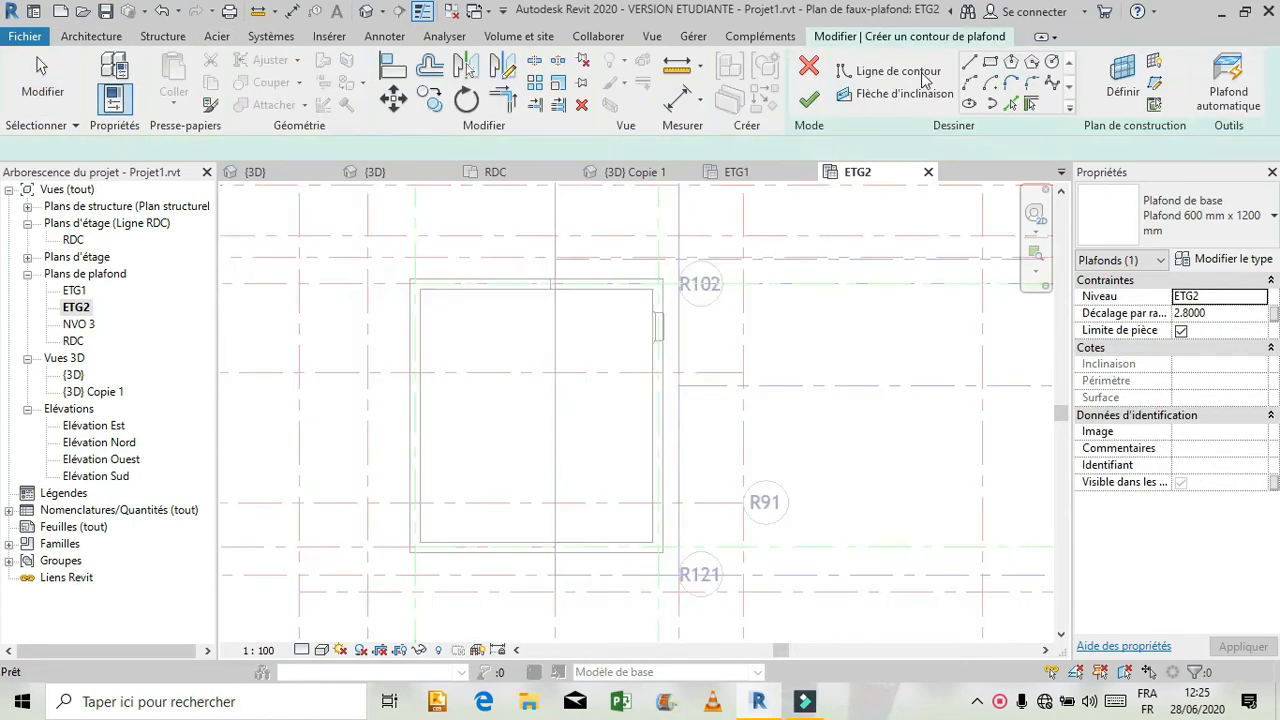
pyautogui.click(966, 63)
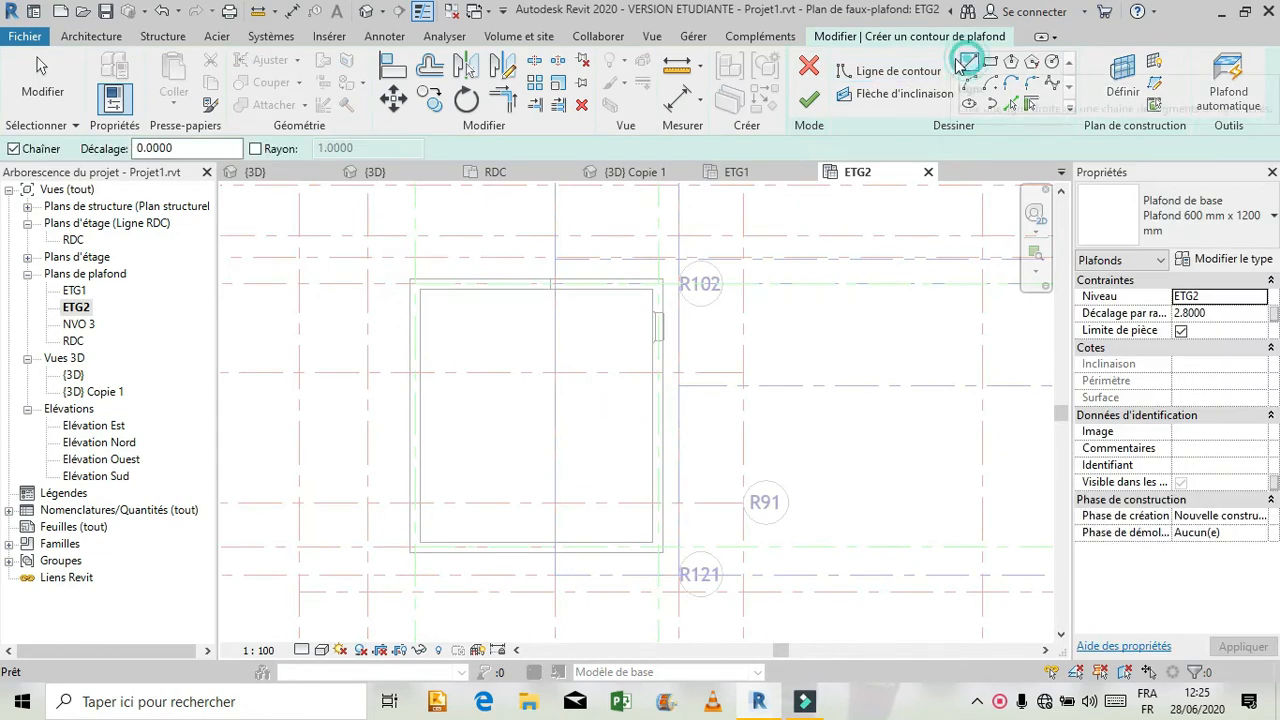
pyautogui.click(422, 289)
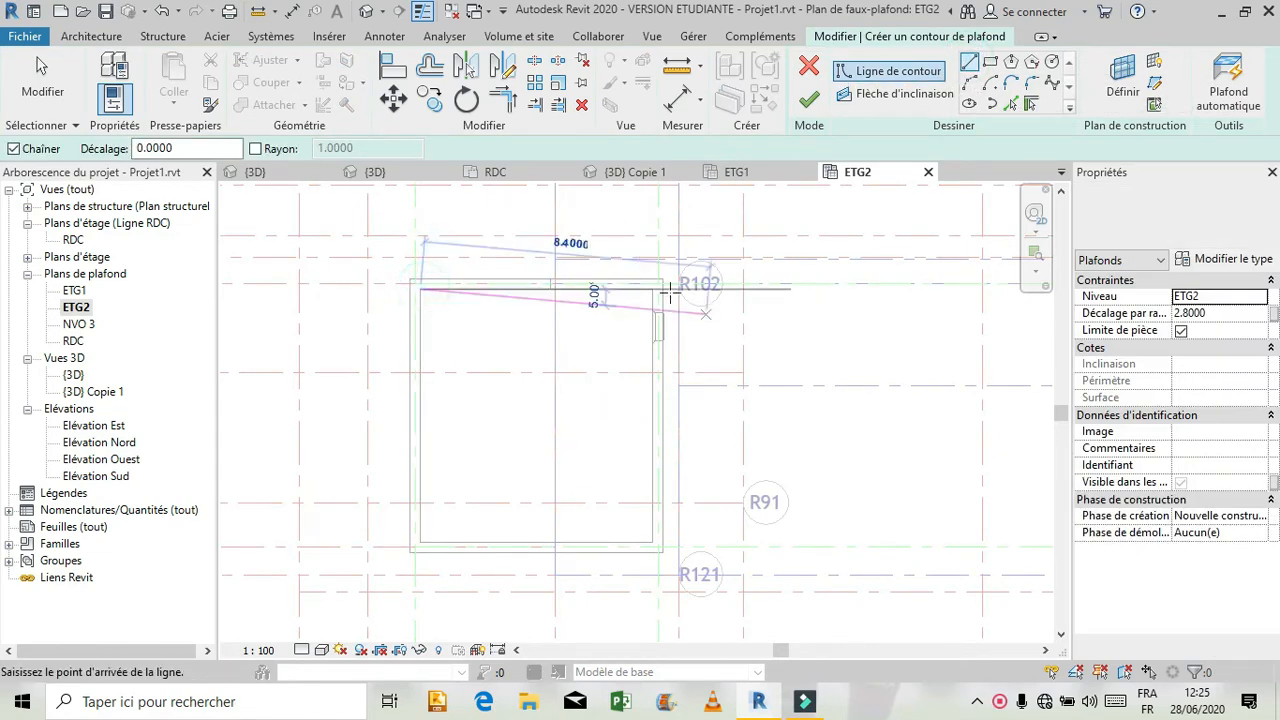
pyautogui.click(652, 290)
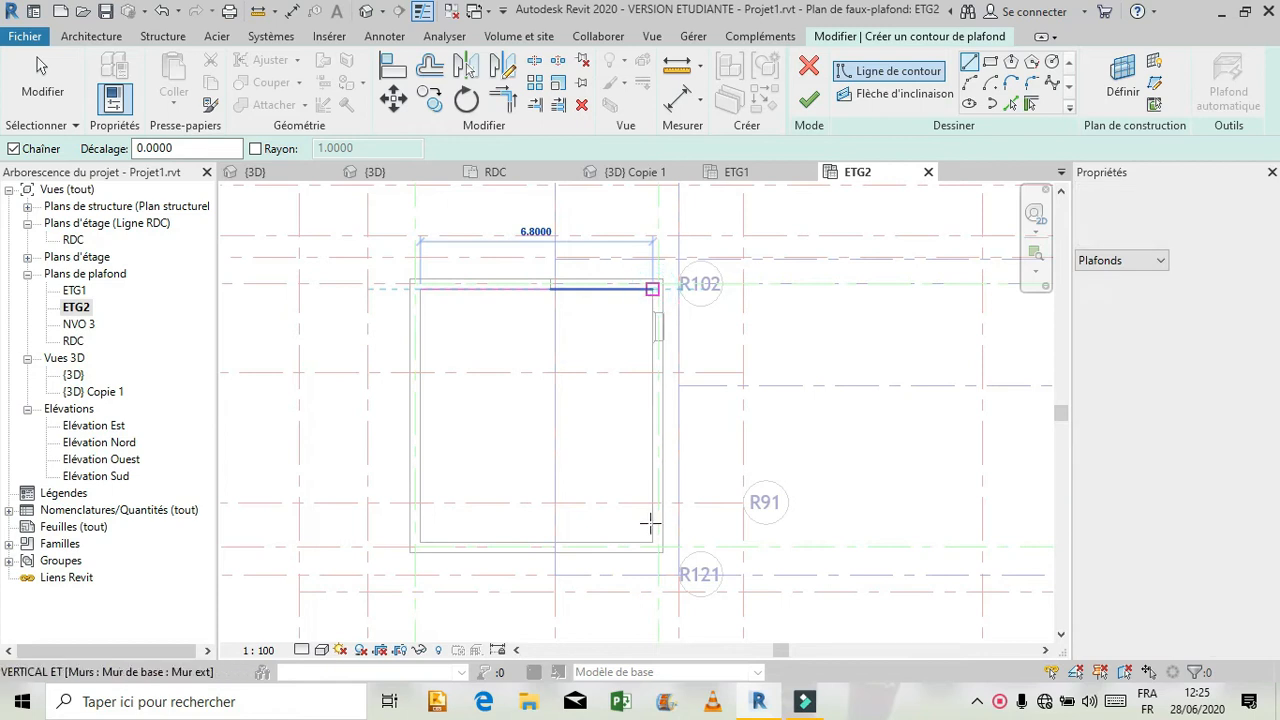
pyautogui.click(652, 543)
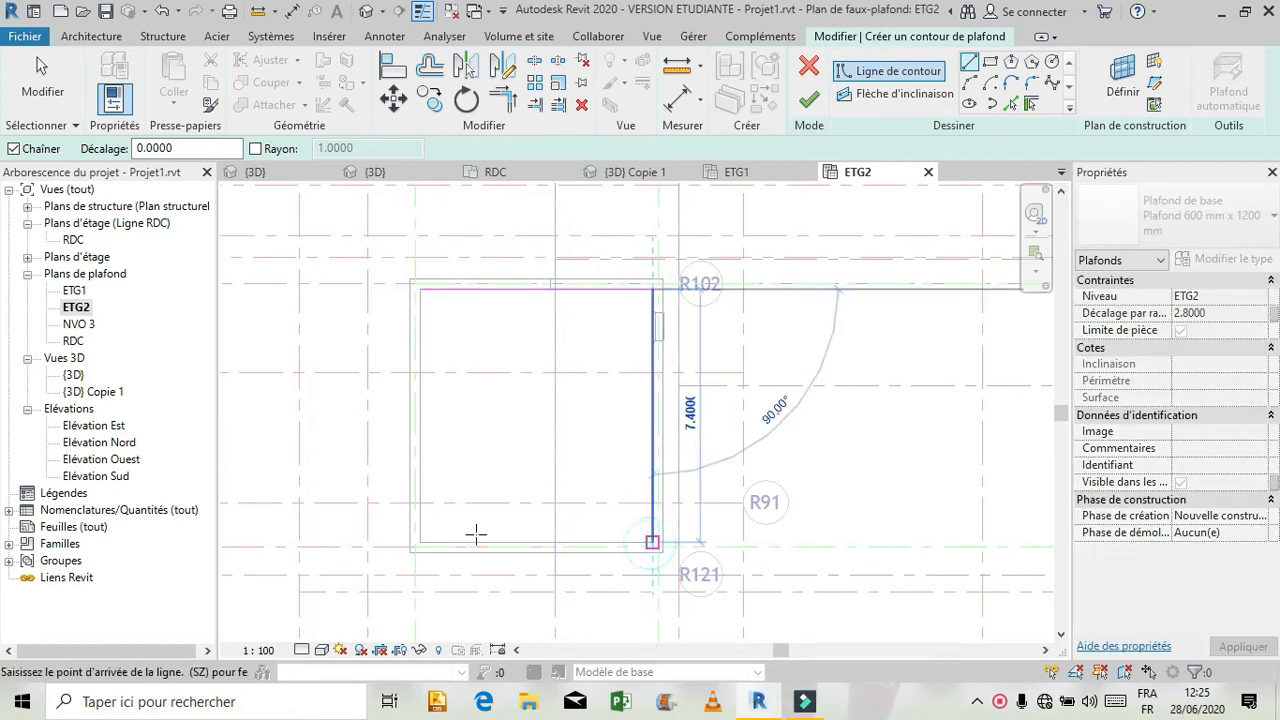
pyautogui.click(420, 542)
pyautogui.click(420, 290)
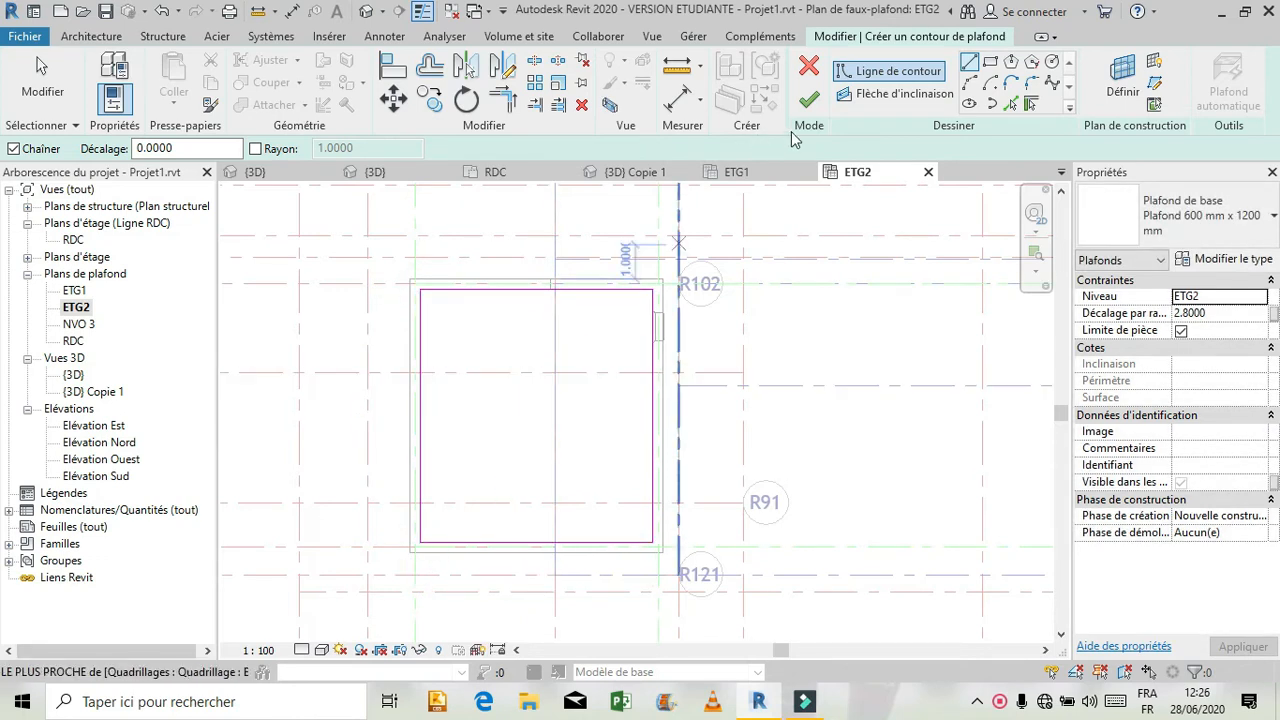
pyautogui.click(809, 98)
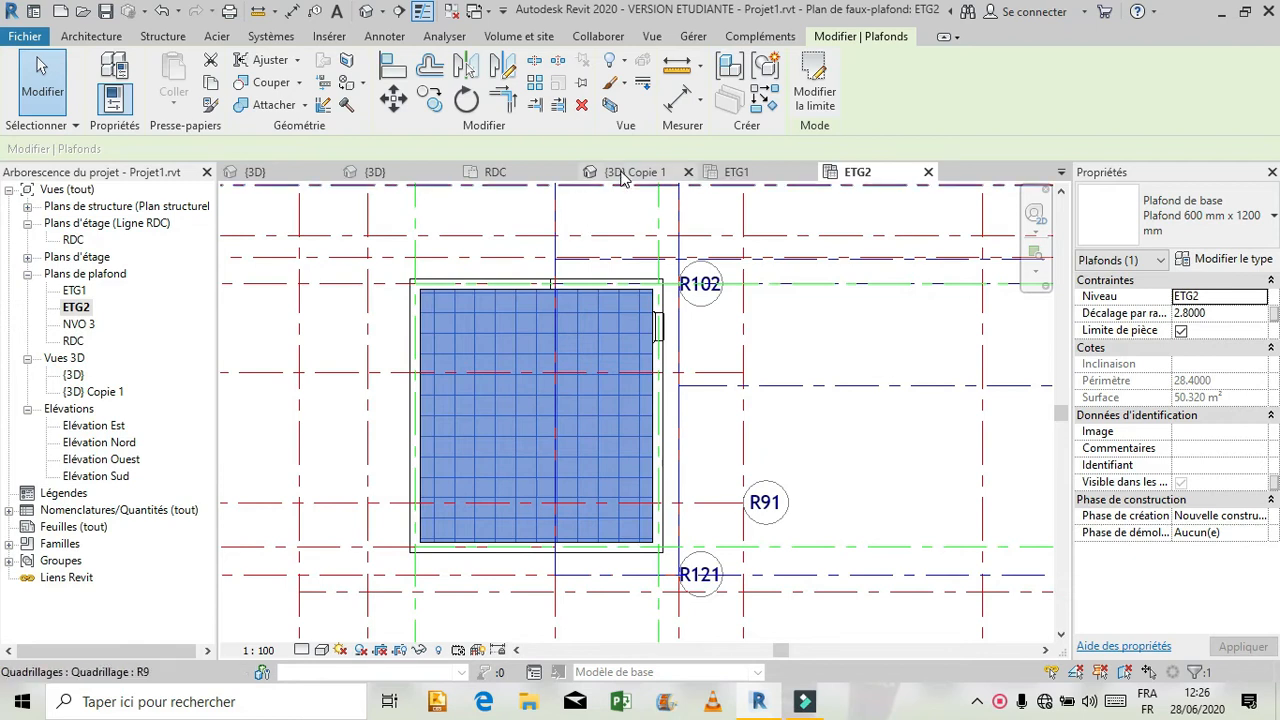
# Step: In the {3D} Copie 1 view, move the section box's front face inward to cut through the front of the house
pyautogui.hotkey('ctrl', 'Tab')
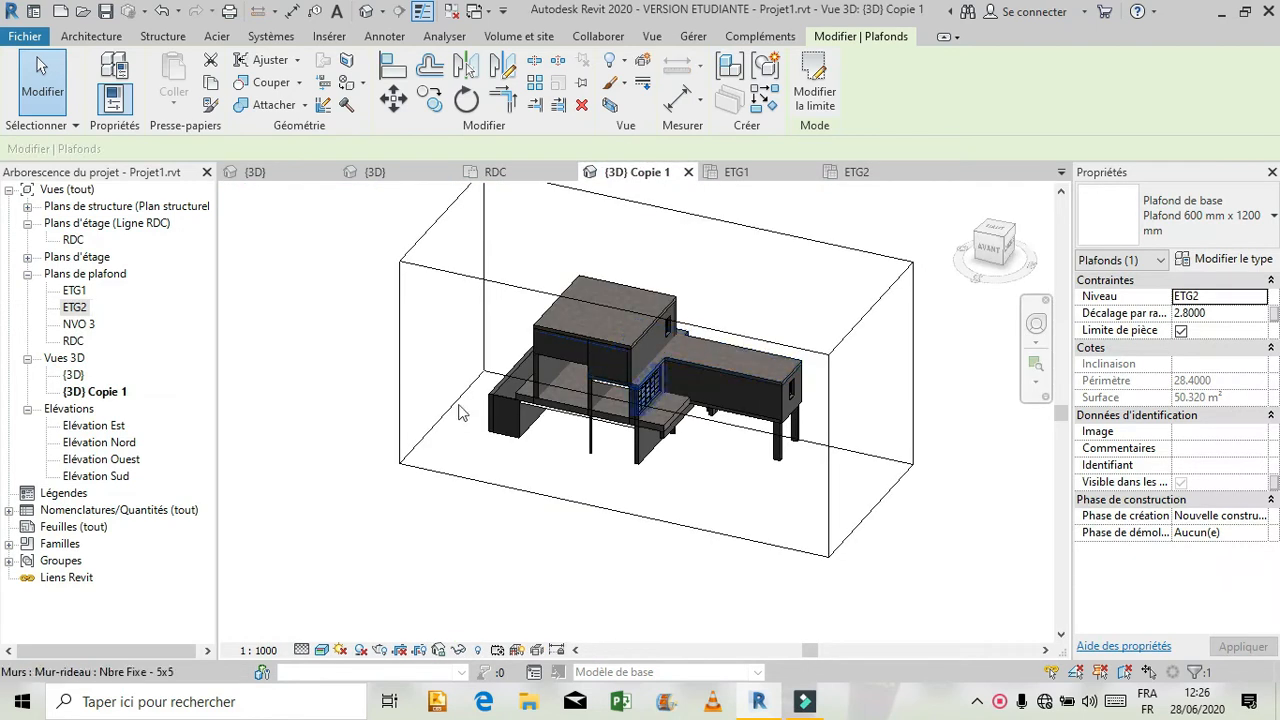
pyautogui.scroll(5, 590, 358)
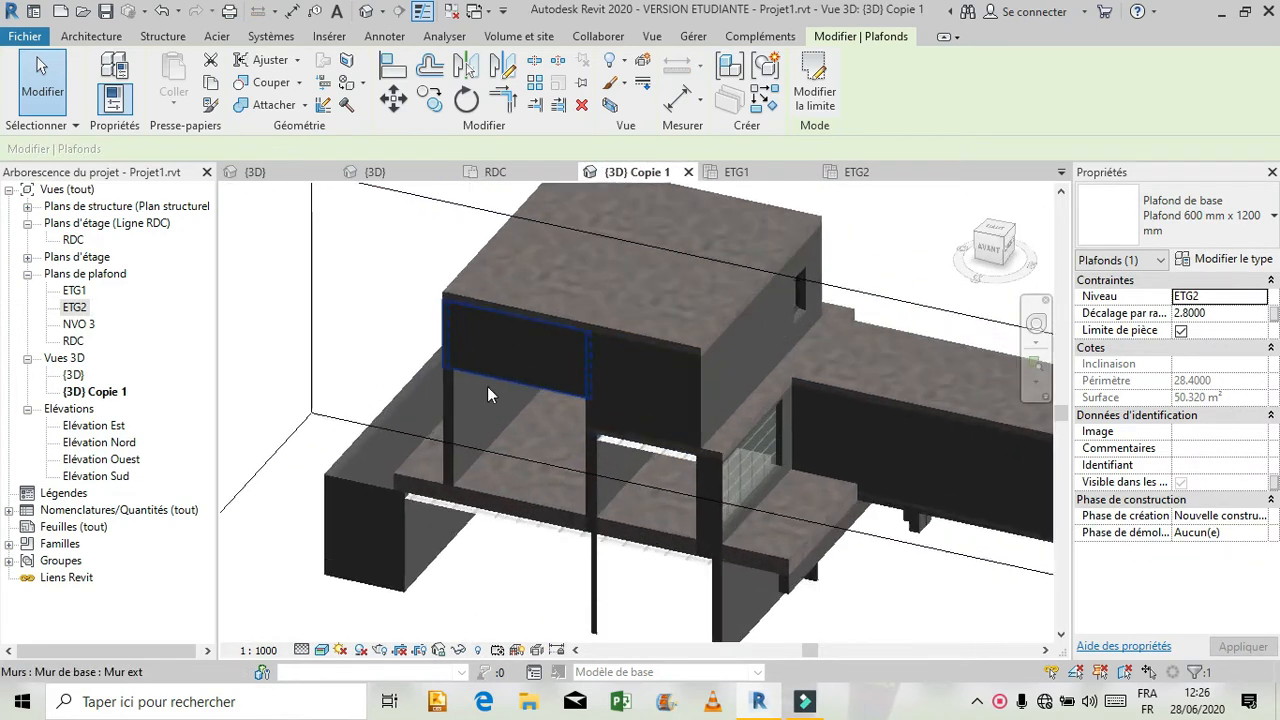
pyautogui.scroll(-4, 680, 286)
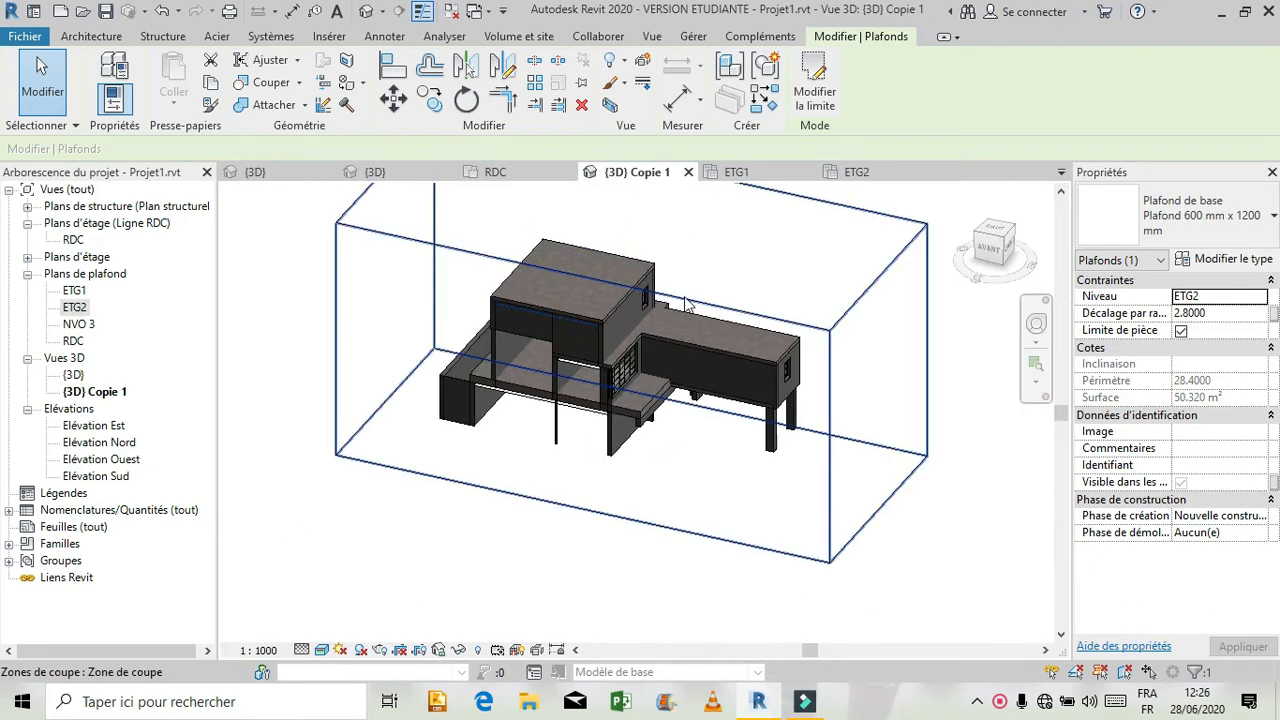
pyautogui.click(684, 292)
pyautogui.moveTo(568, 390); pyautogui.dragTo(630, 355)
pyautogui.click(630, 355)
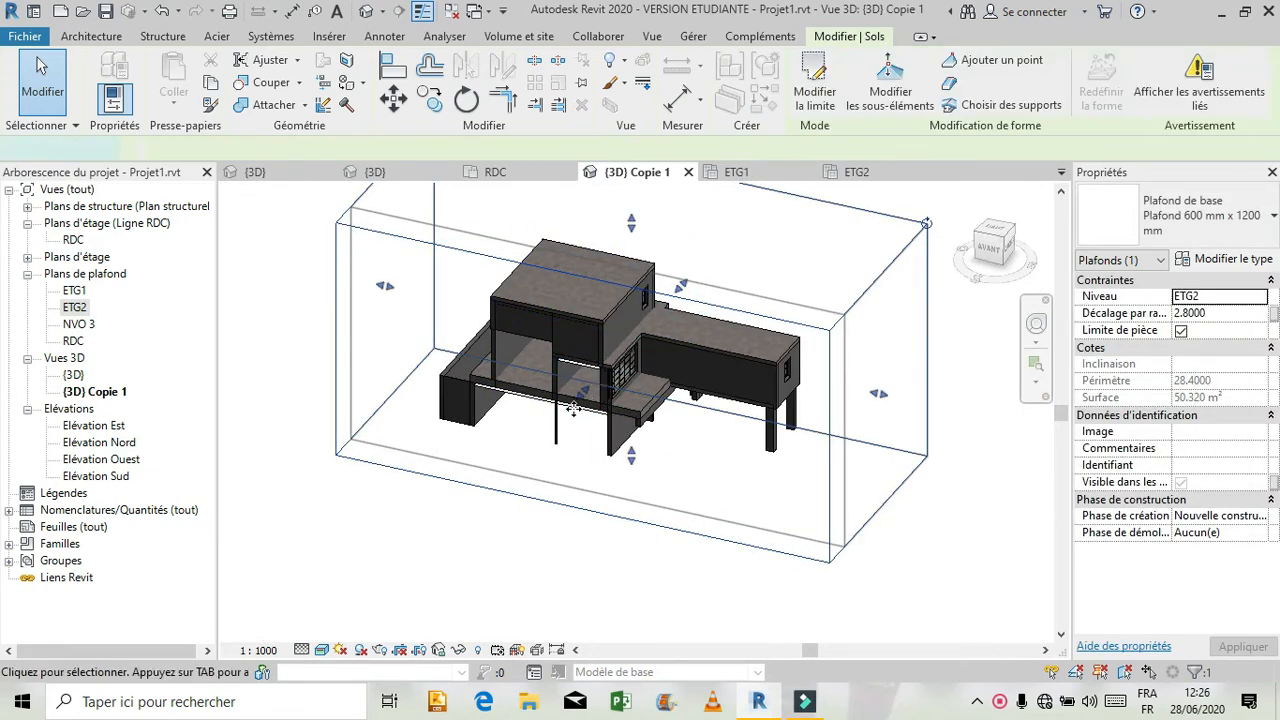
pyautogui.doubleClick(569, 410)
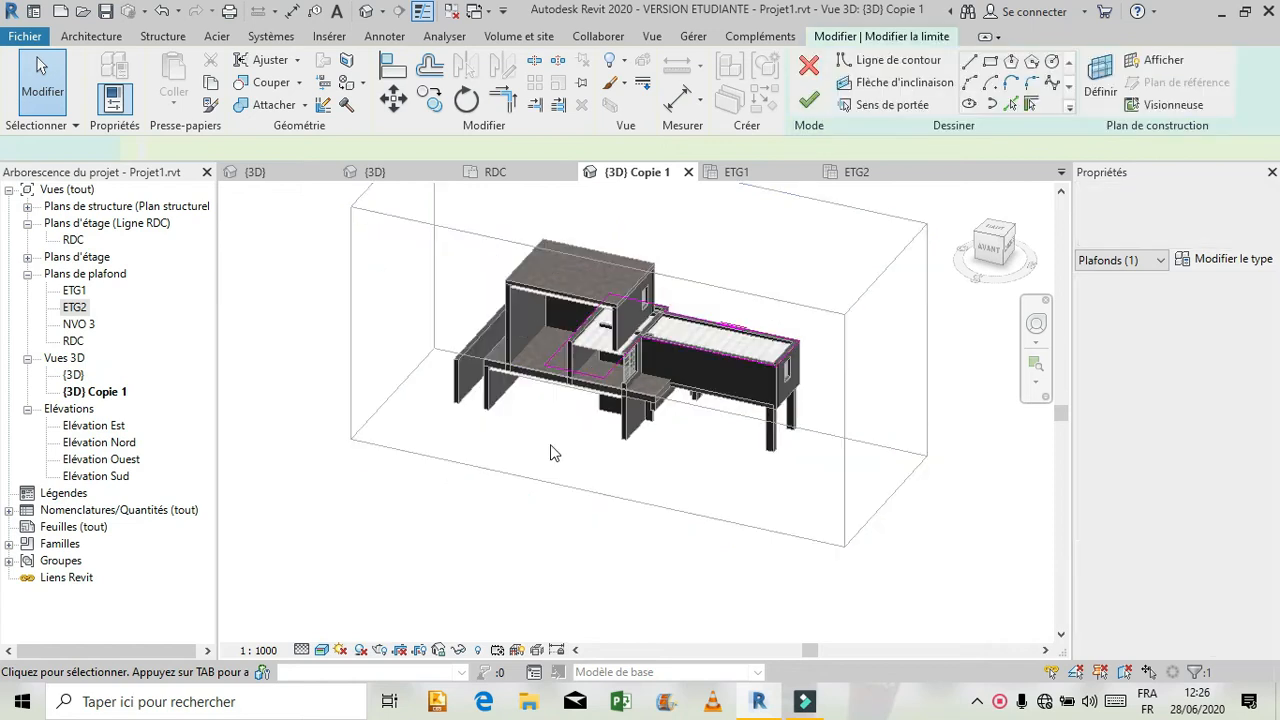
pyautogui.click(812, 68)
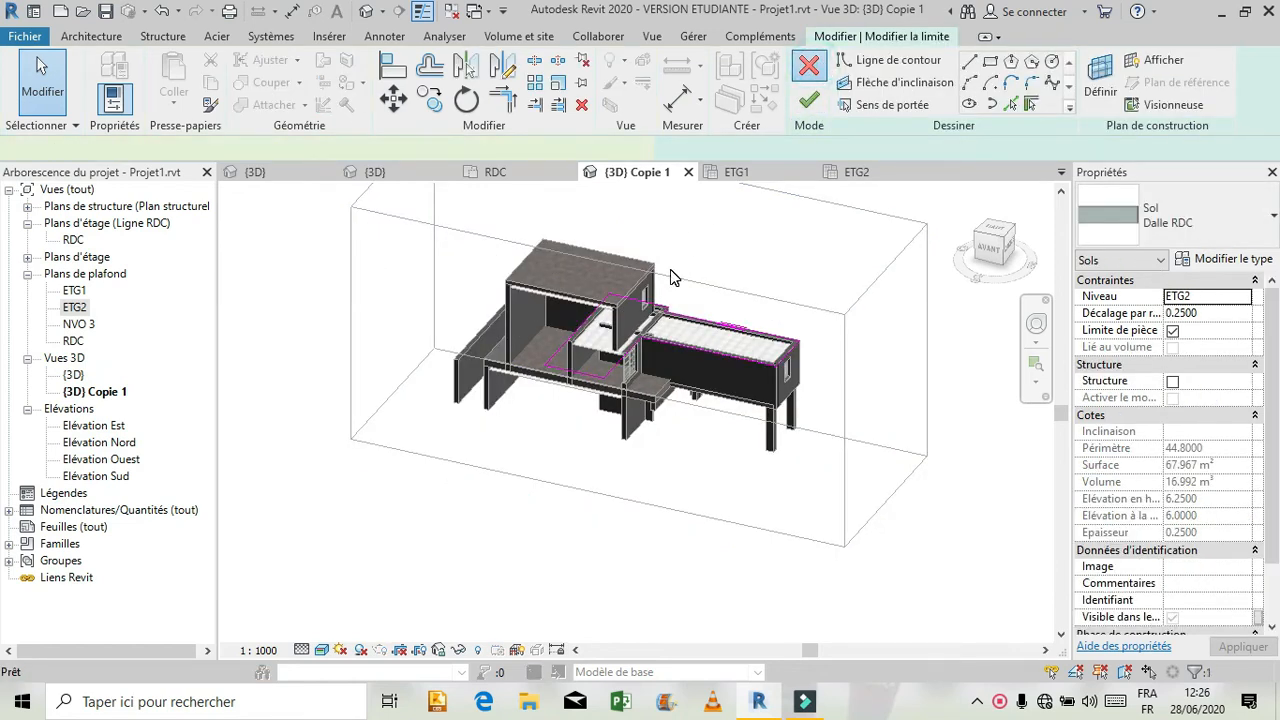
pyautogui.click(526, 546)
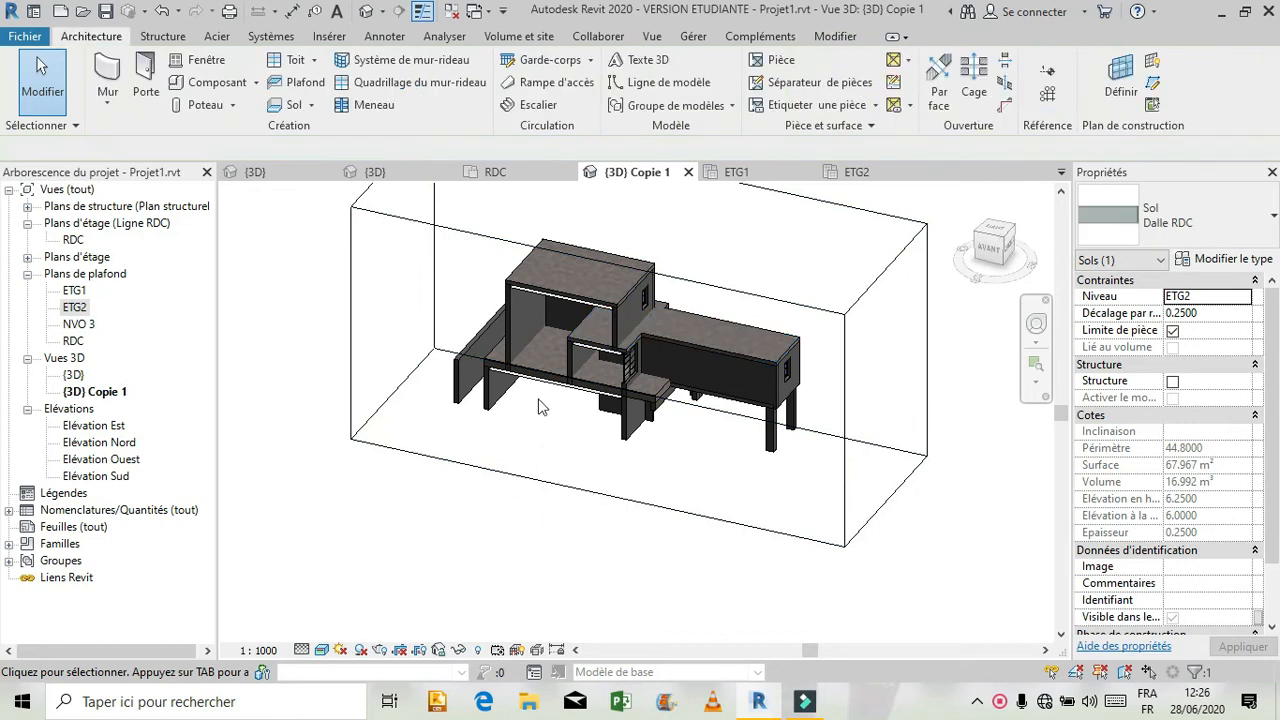
# Step: Examine the cut ceilings on the house's levels in the sectioned 3D view
pyautogui.scroll(4, 559, 283)
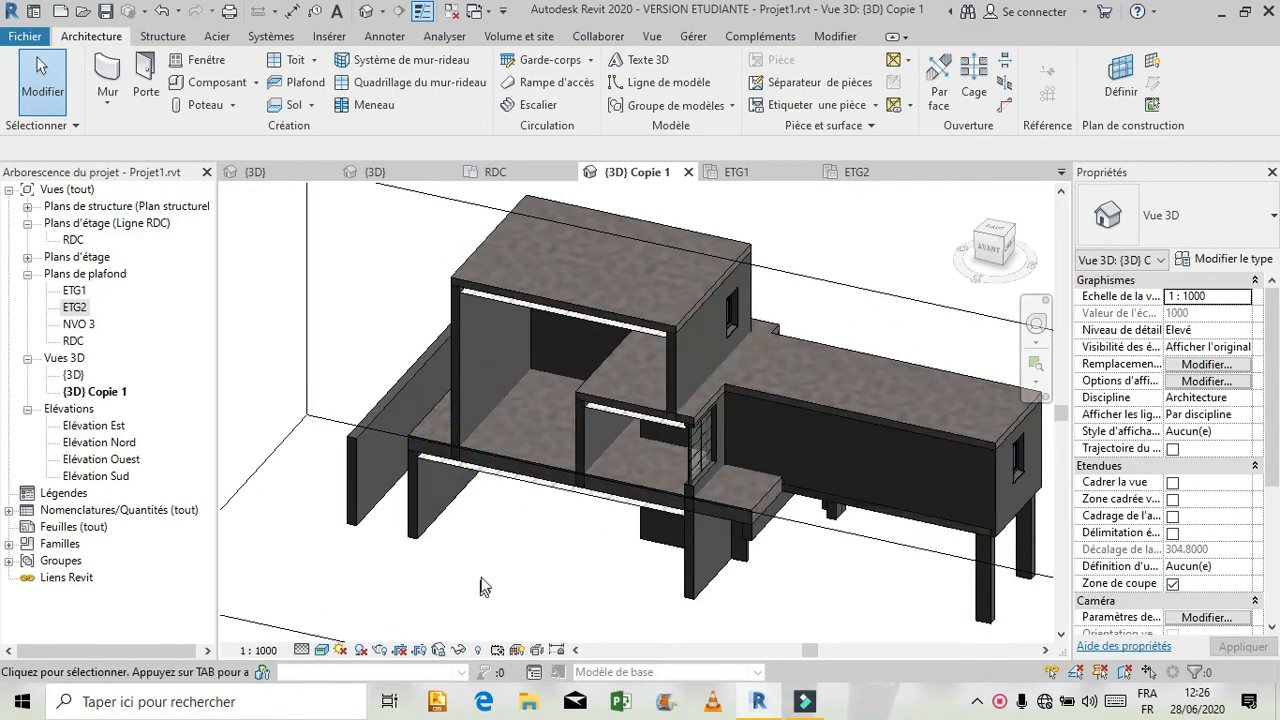
pyautogui.scroll(-5, 481, 586)
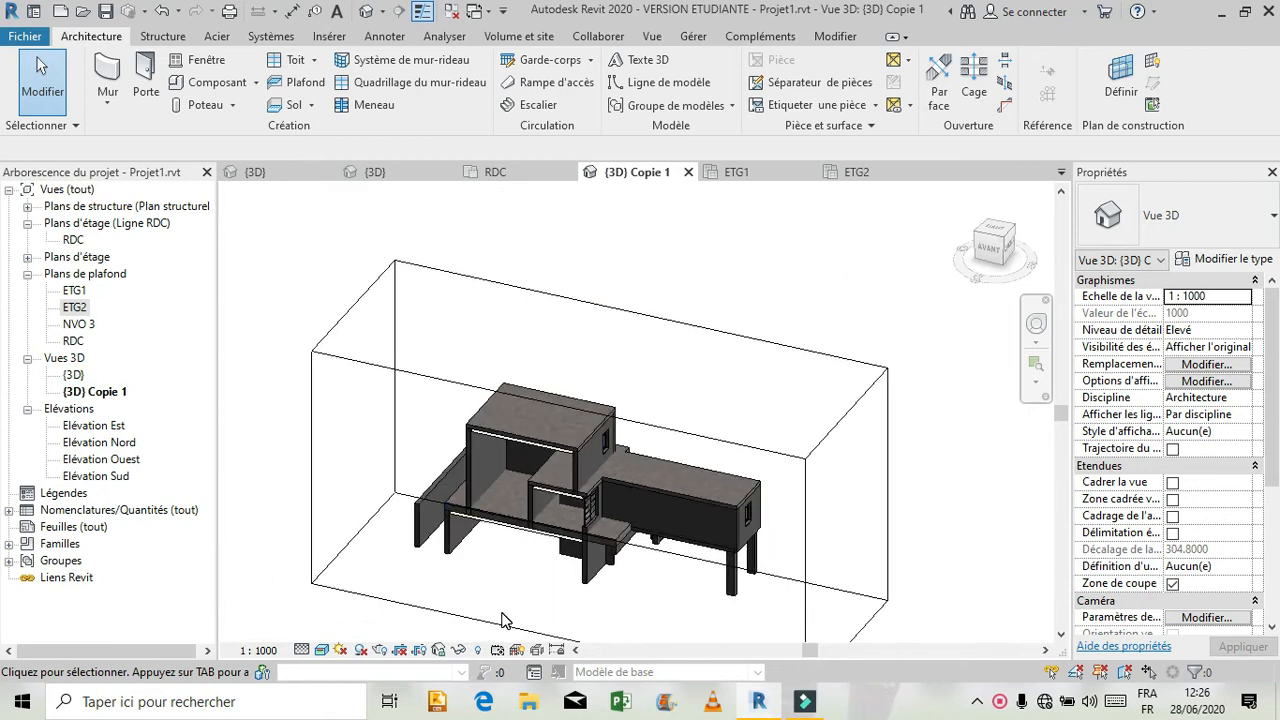
pyautogui.scroll(-3, 590, 543)
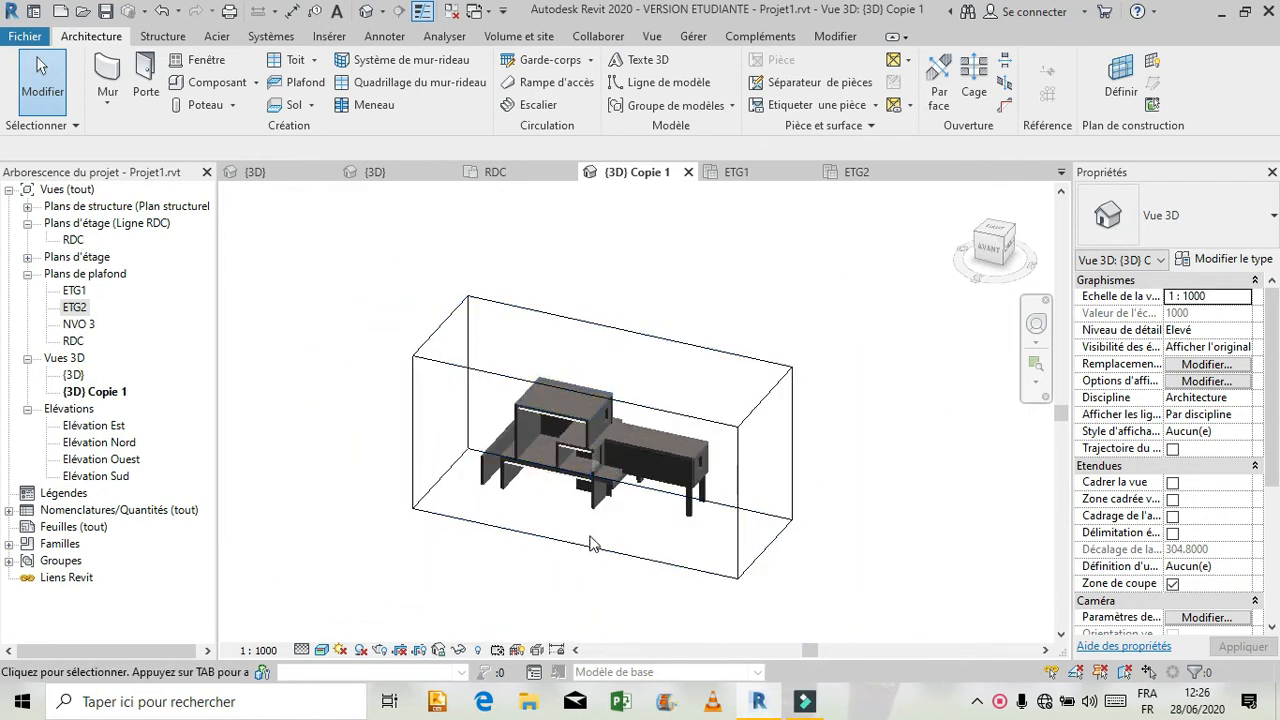
pyautogui.scroll(1, 596, 544)
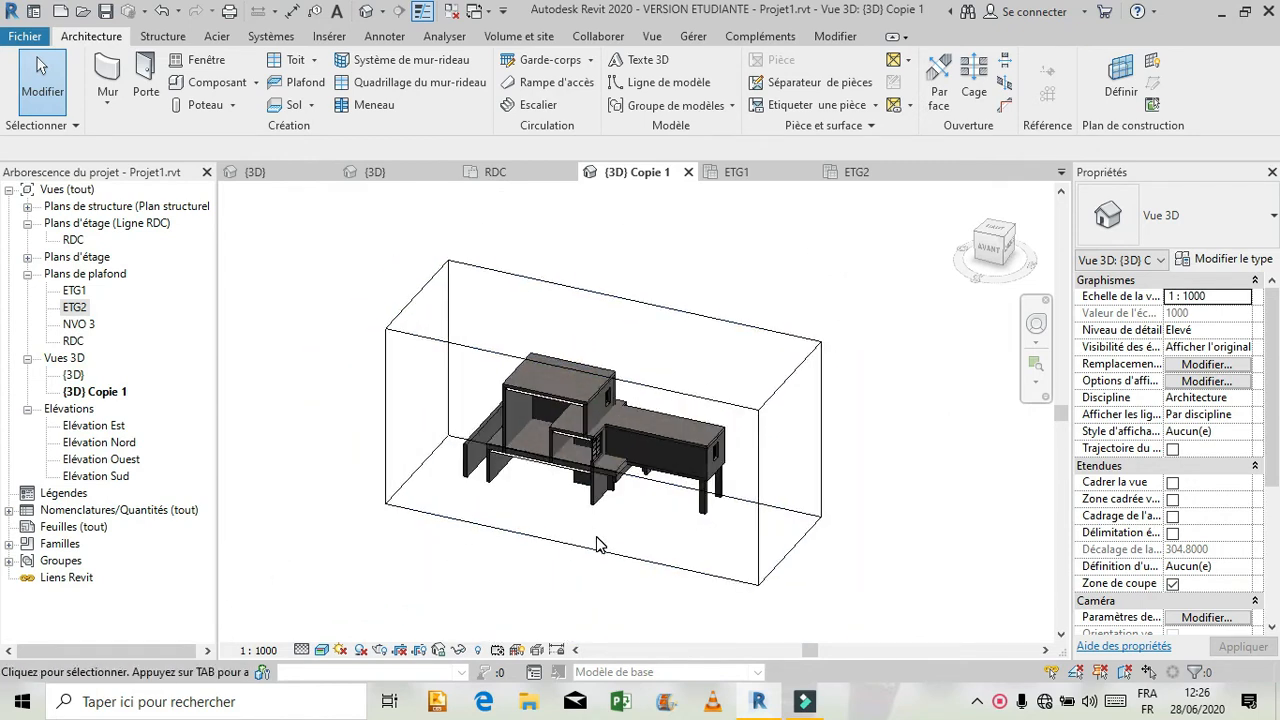
pyautogui.scroll(2, 672, 488)
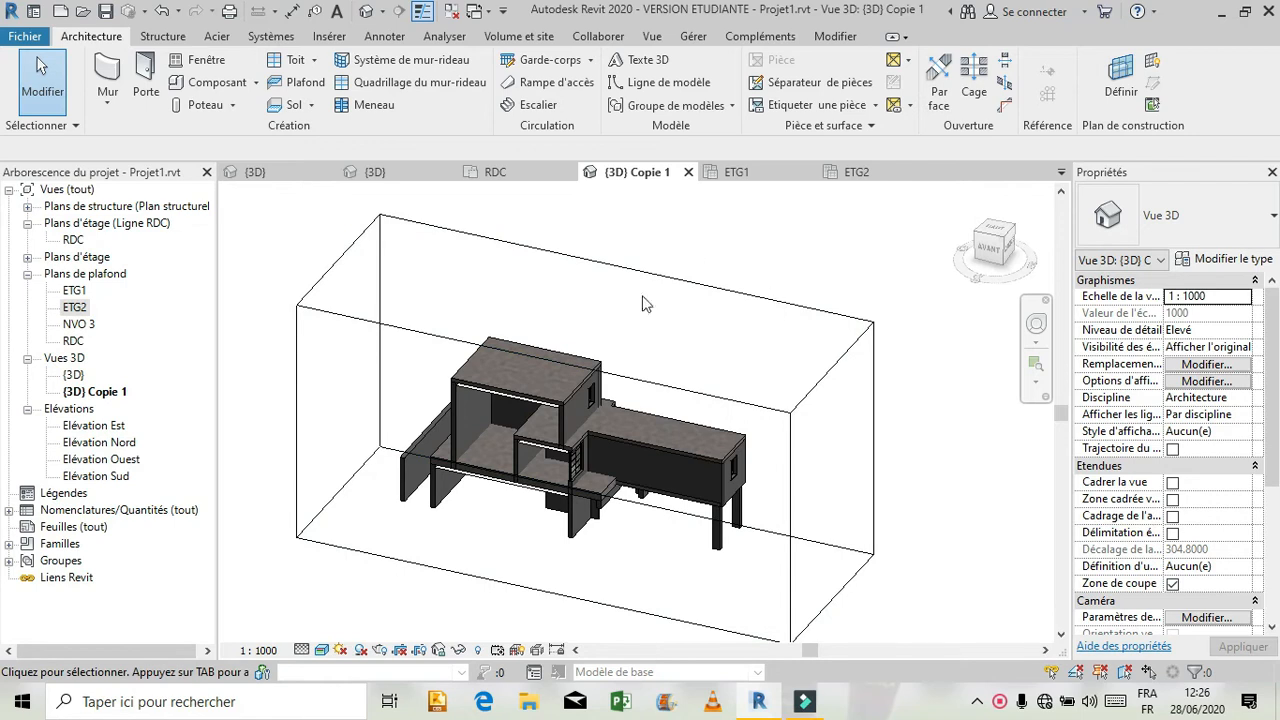
# Step: Switch to the formation revit project and examine the stairs, doors and rooms in its ETG1 floor plan
pyautogui.click(392, 173)
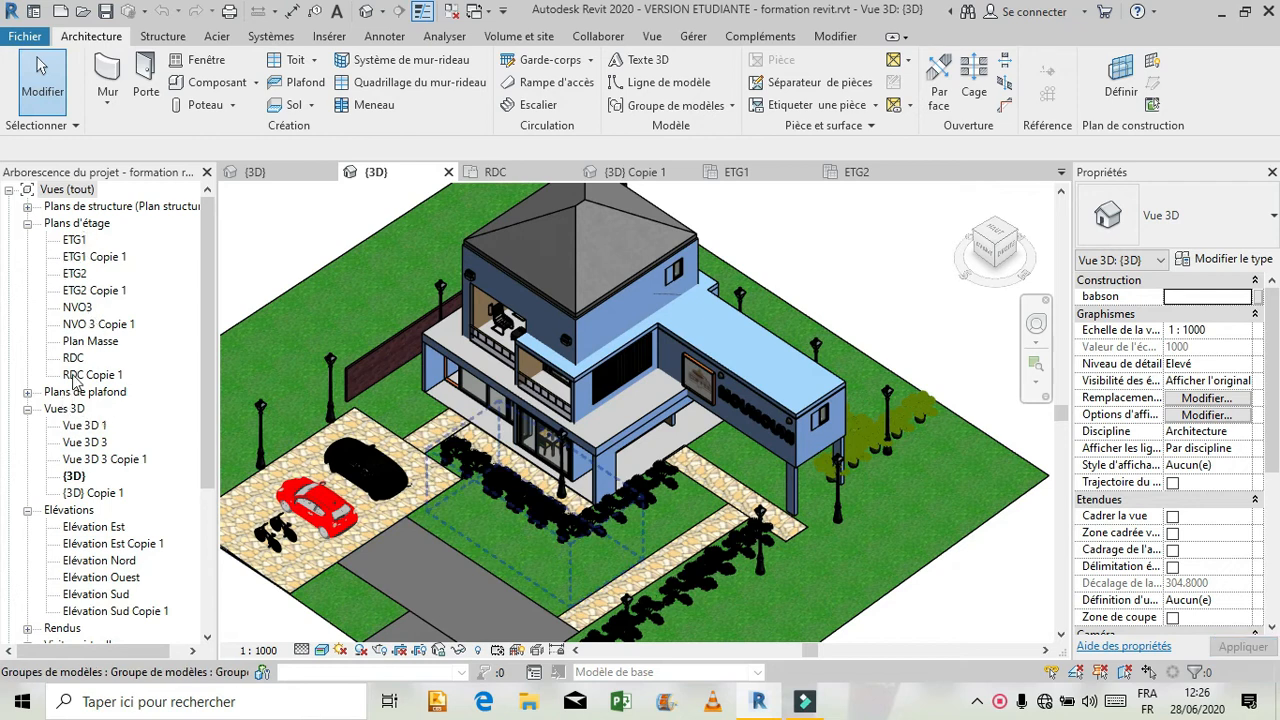
pyautogui.doubleClick(75, 240)
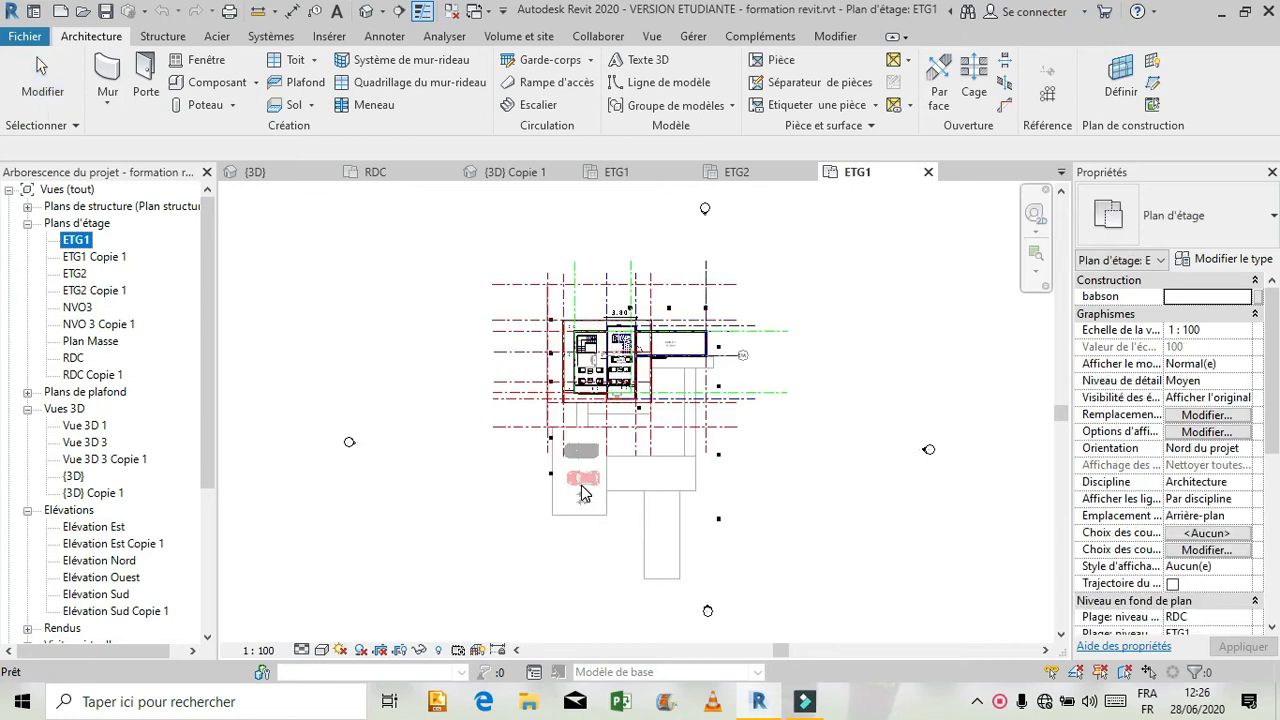
pyautogui.scroll(5, 652, 388)
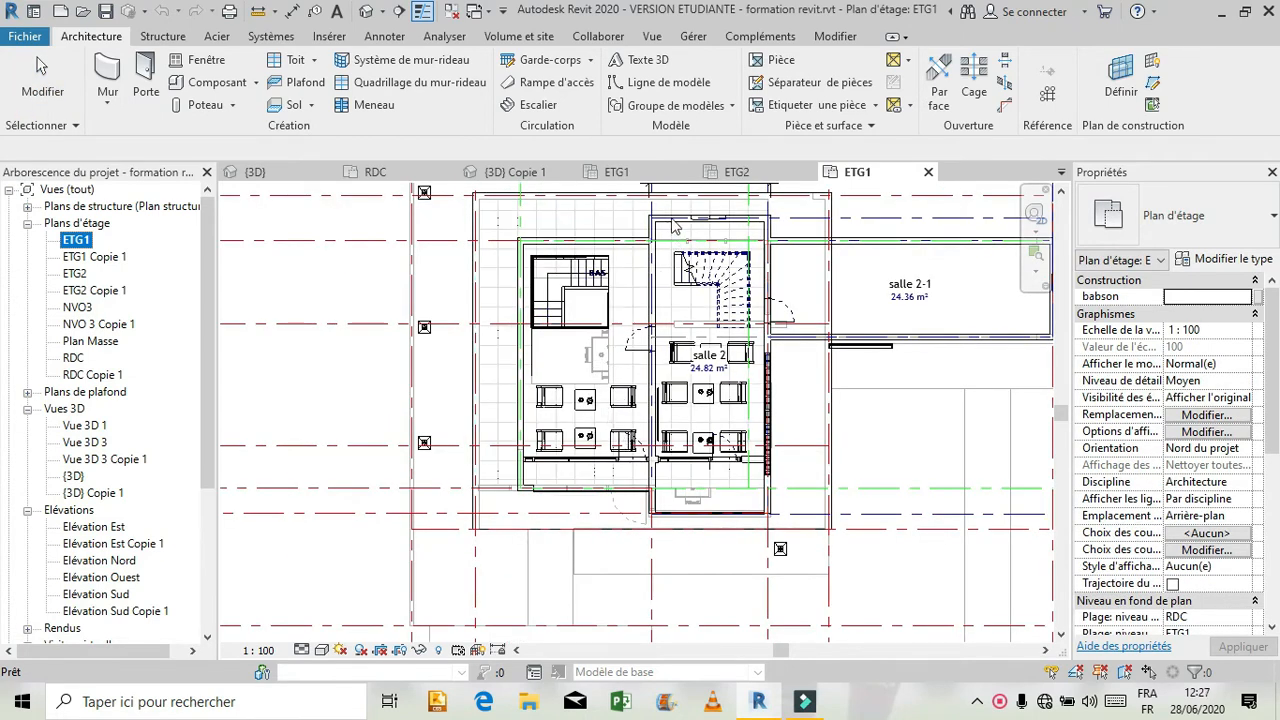
pyautogui.scroll(2, 672, 213)
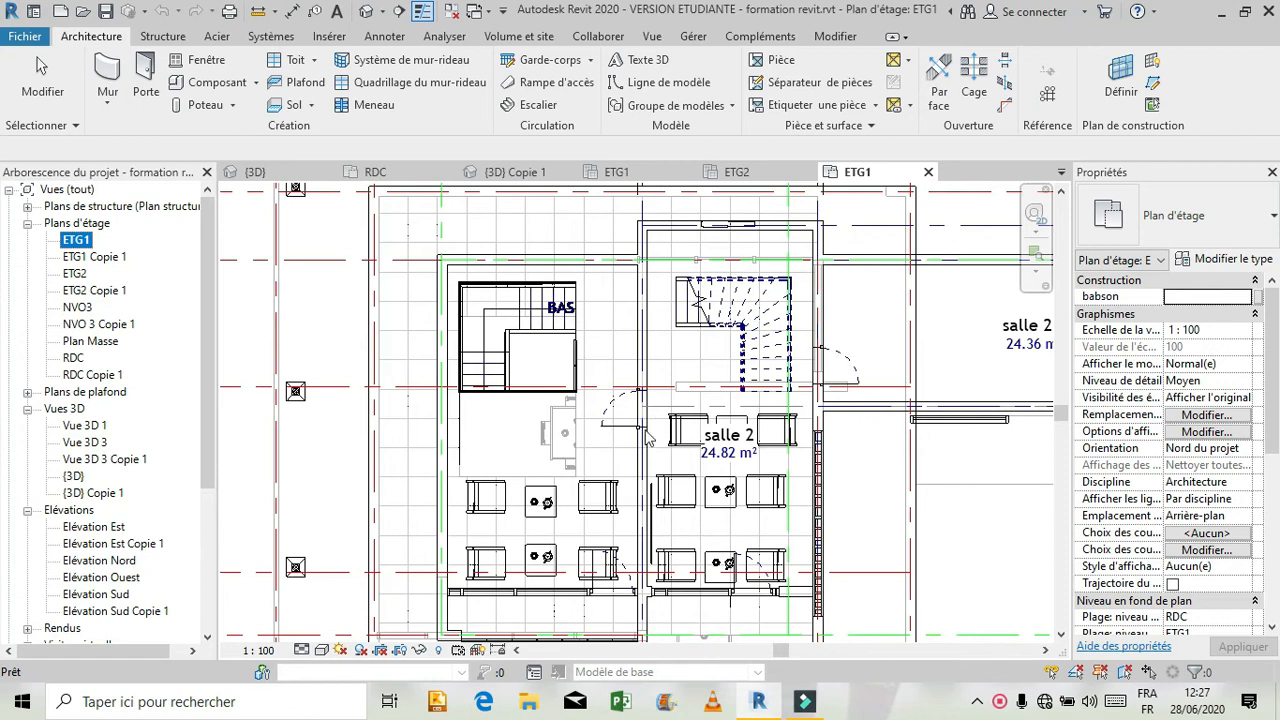
pyautogui.scroll(-3, 541, 412)
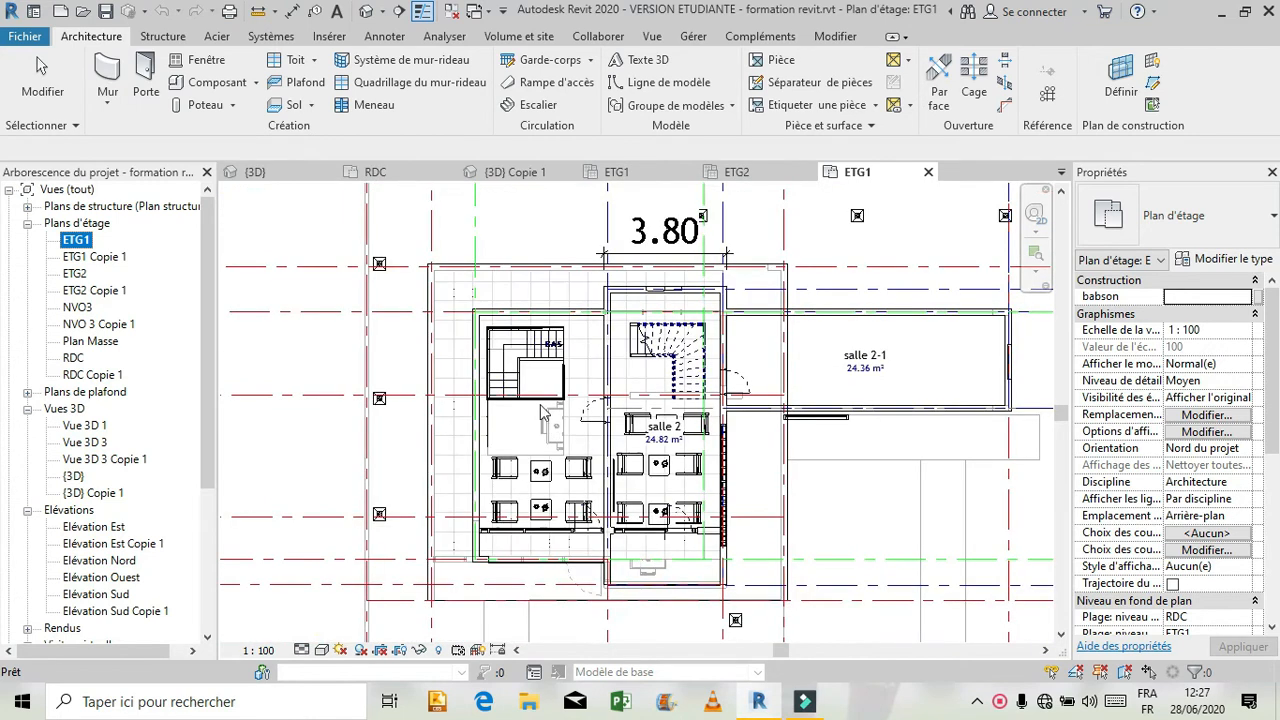
pyautogui.scroll(5, 733, 418)
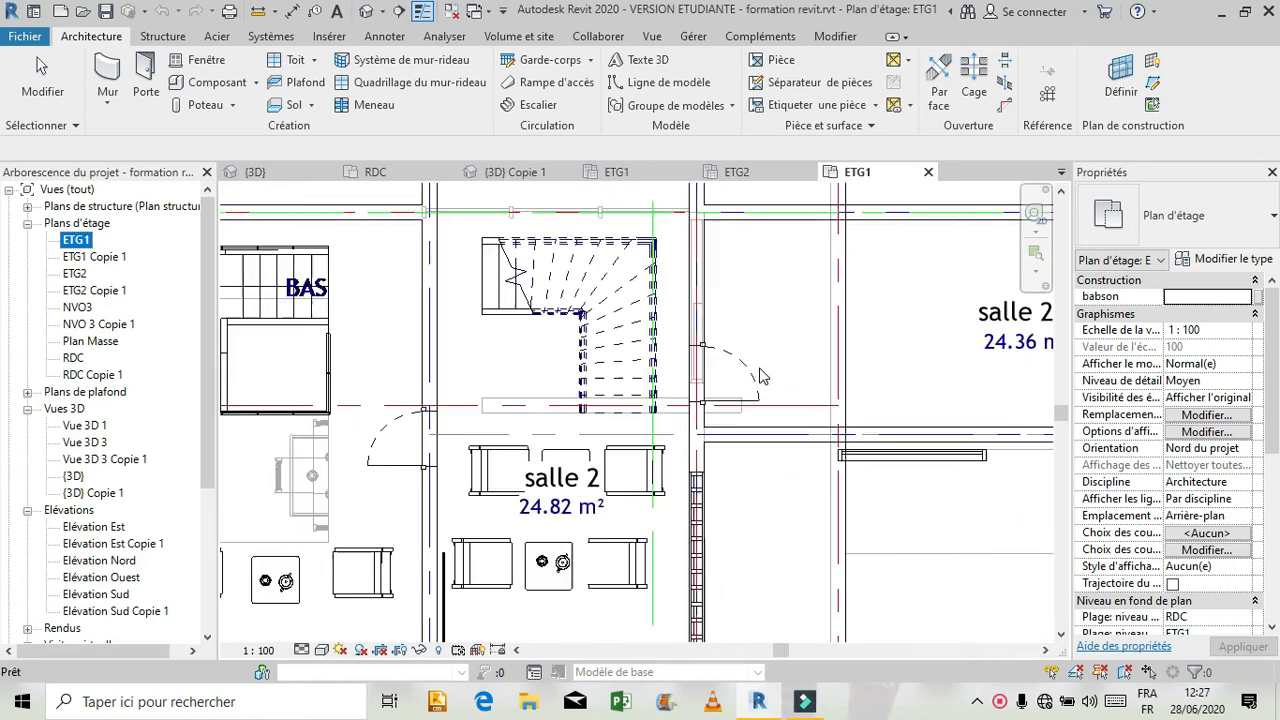
pyautogui.scroll(2, 708, 428)
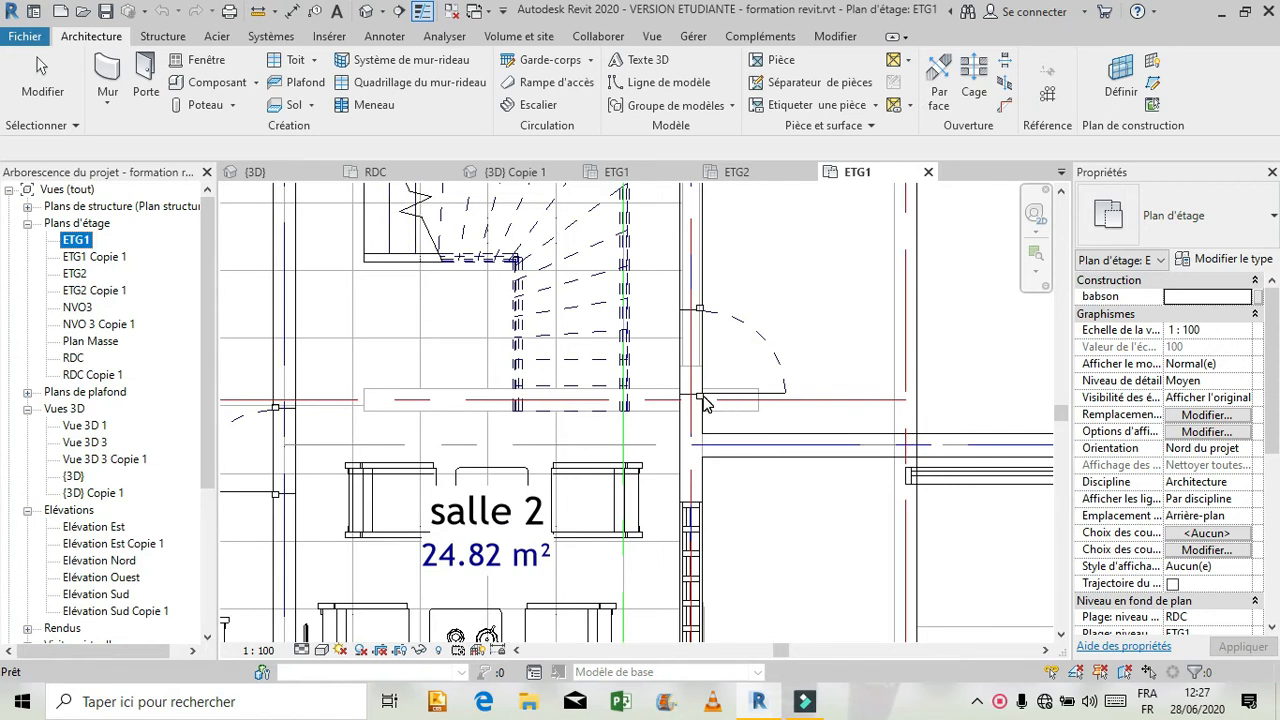
pyautogui.scroll(-3, 913, 447)
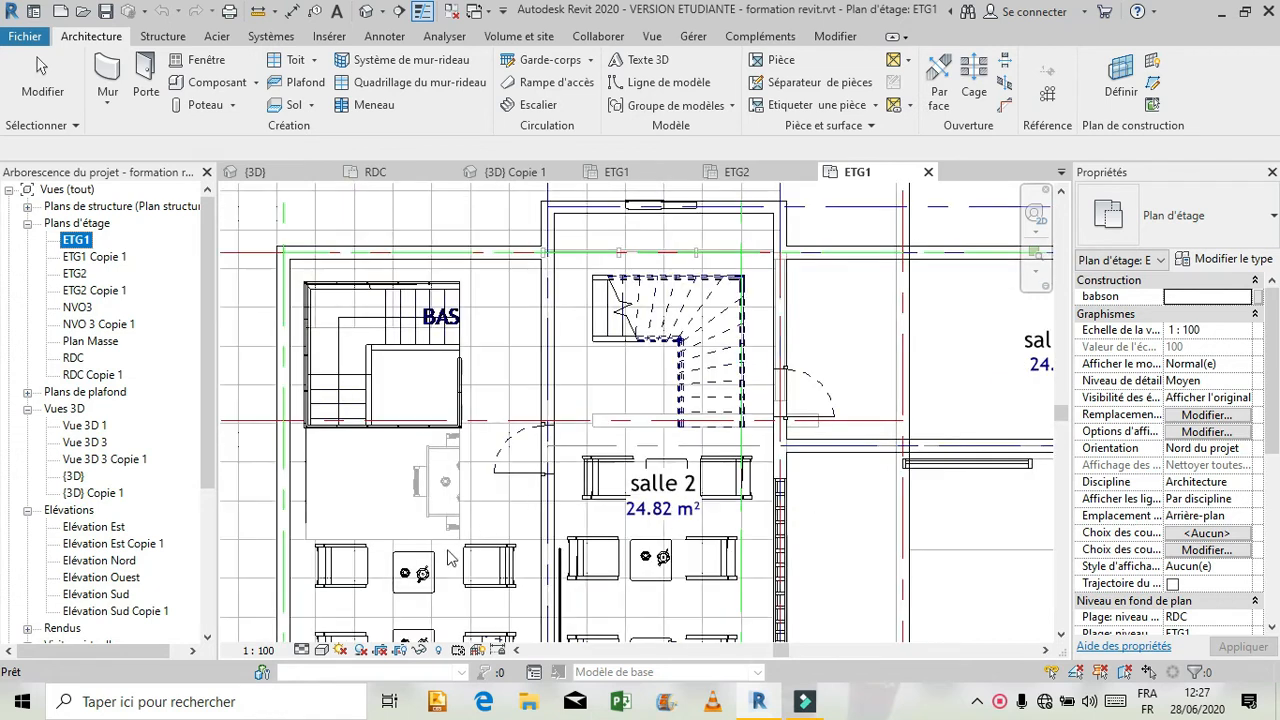
pyautogui.scroll(-3, 571, 484)
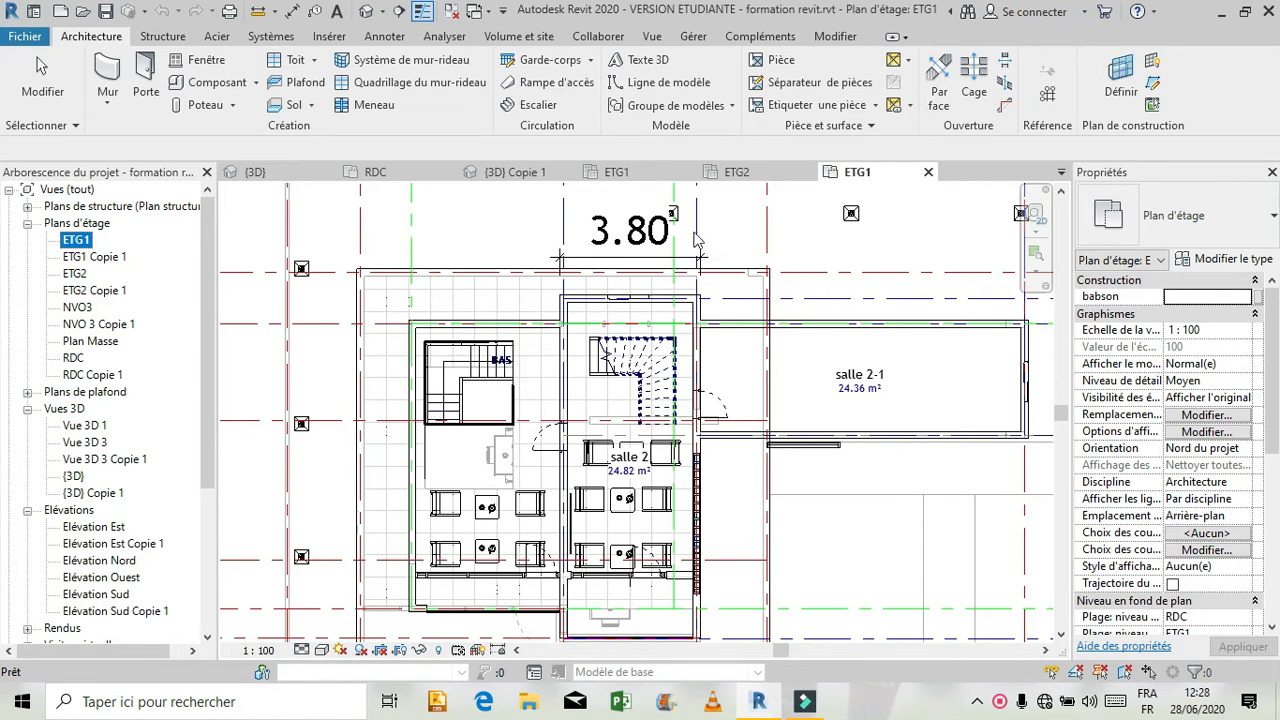
# Step: Close Projet1's ETG2 and ETG1 ceiling plans and return to the {3D} Copie 1 view
pyautogui.click(809, 174)
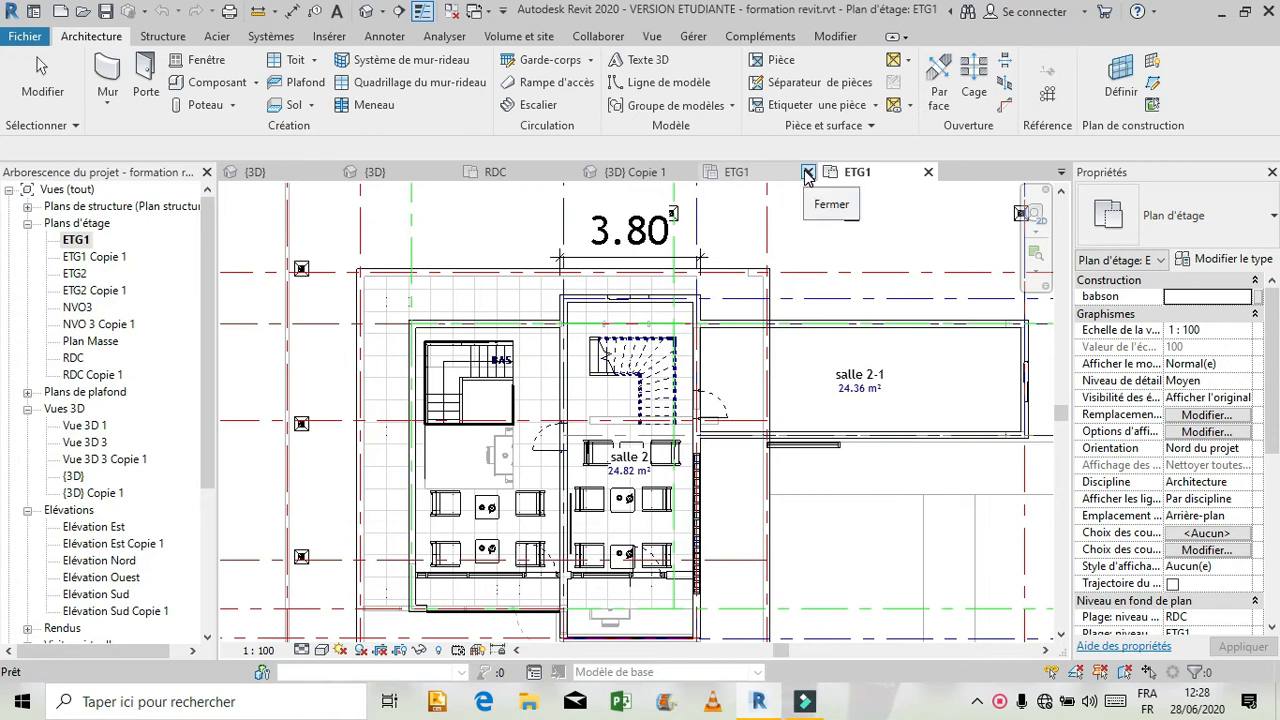
pyautogui.click(808, 172)
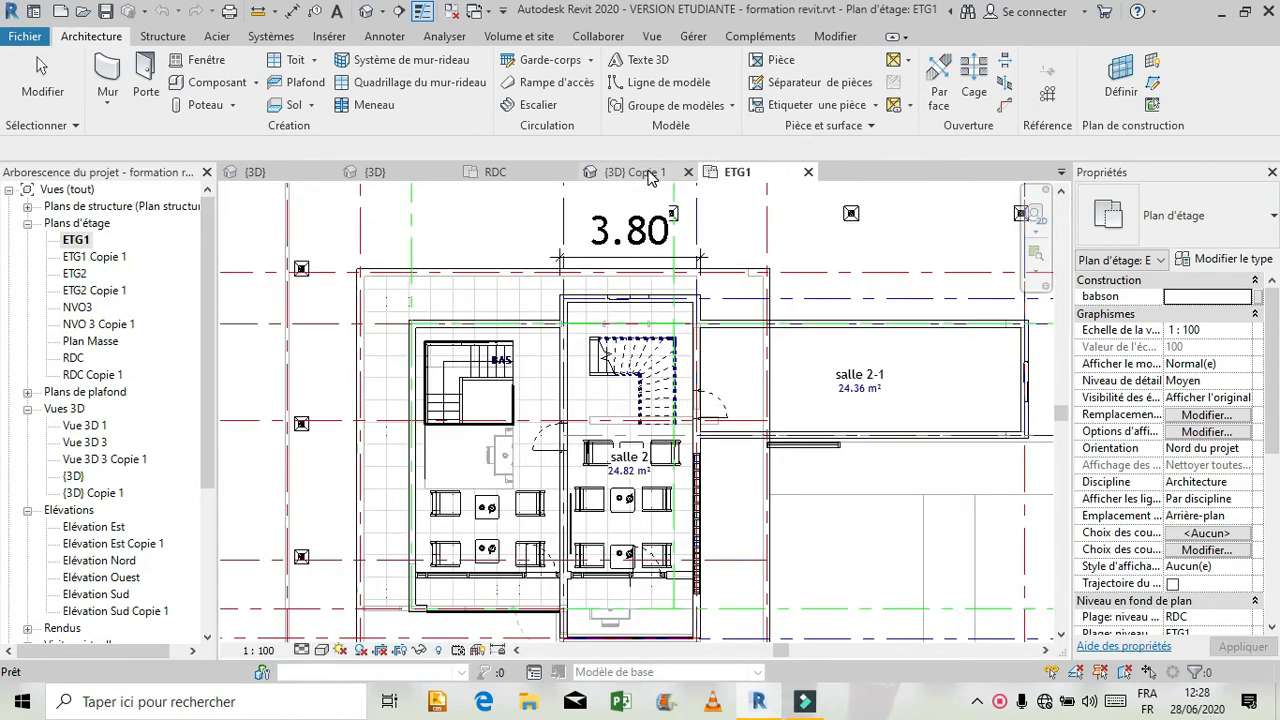
pyautogui.click(643, 173)
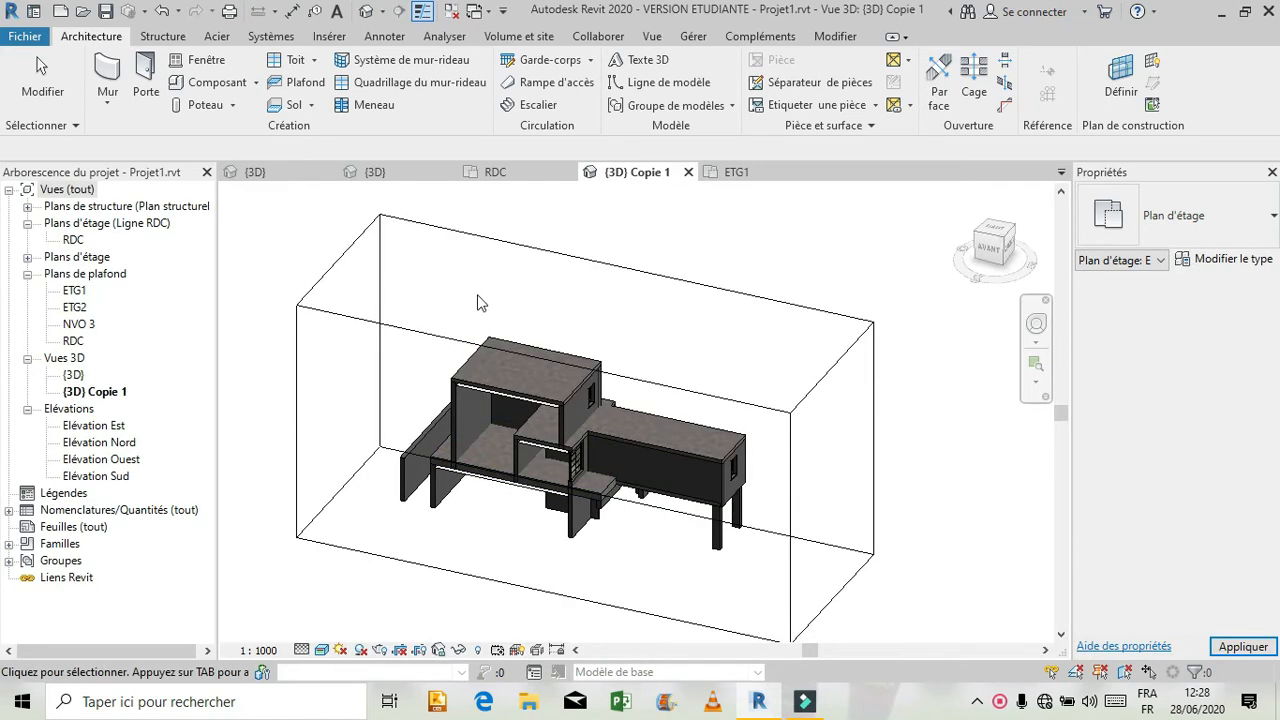
# Step: Move the section box's front face outward beyond the house's front, and open Projet1's {3D} view
pyautogui.click(410, 326)
pyautogui.moveTo(543, 474); pyautogui.dragTo(441, 559)
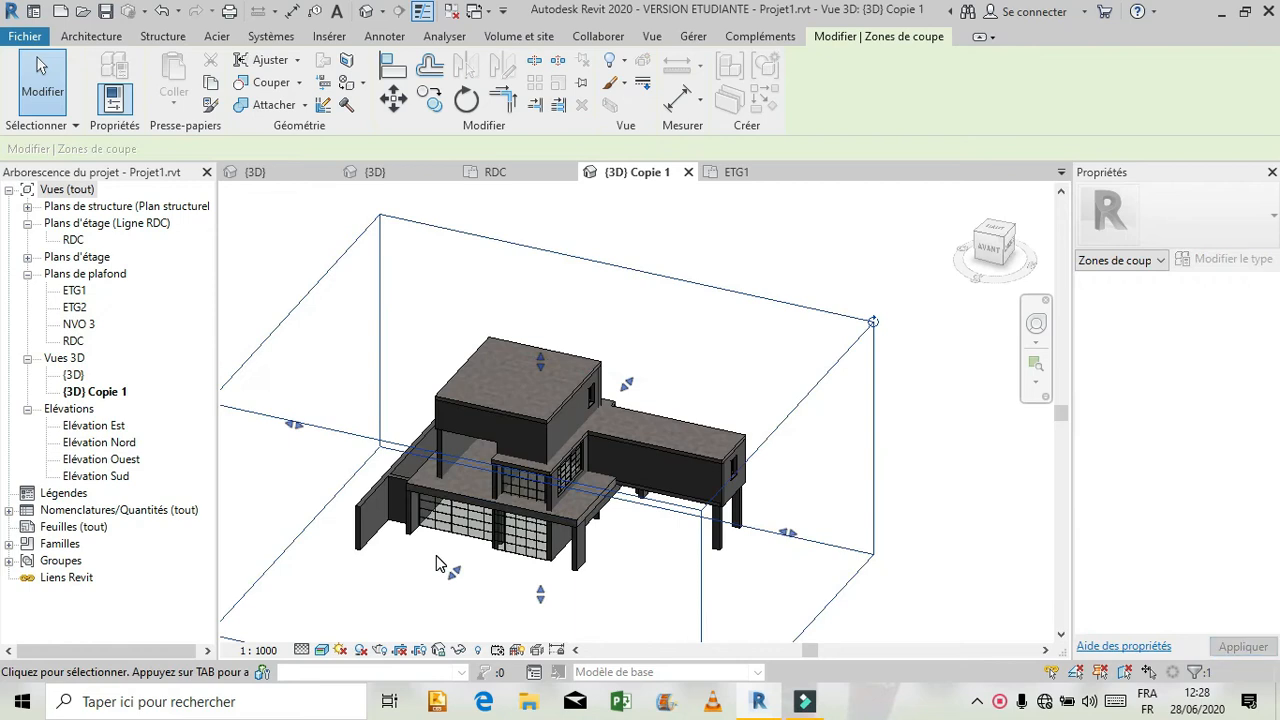
pyautogui.hotkey('ctrl', 'z')
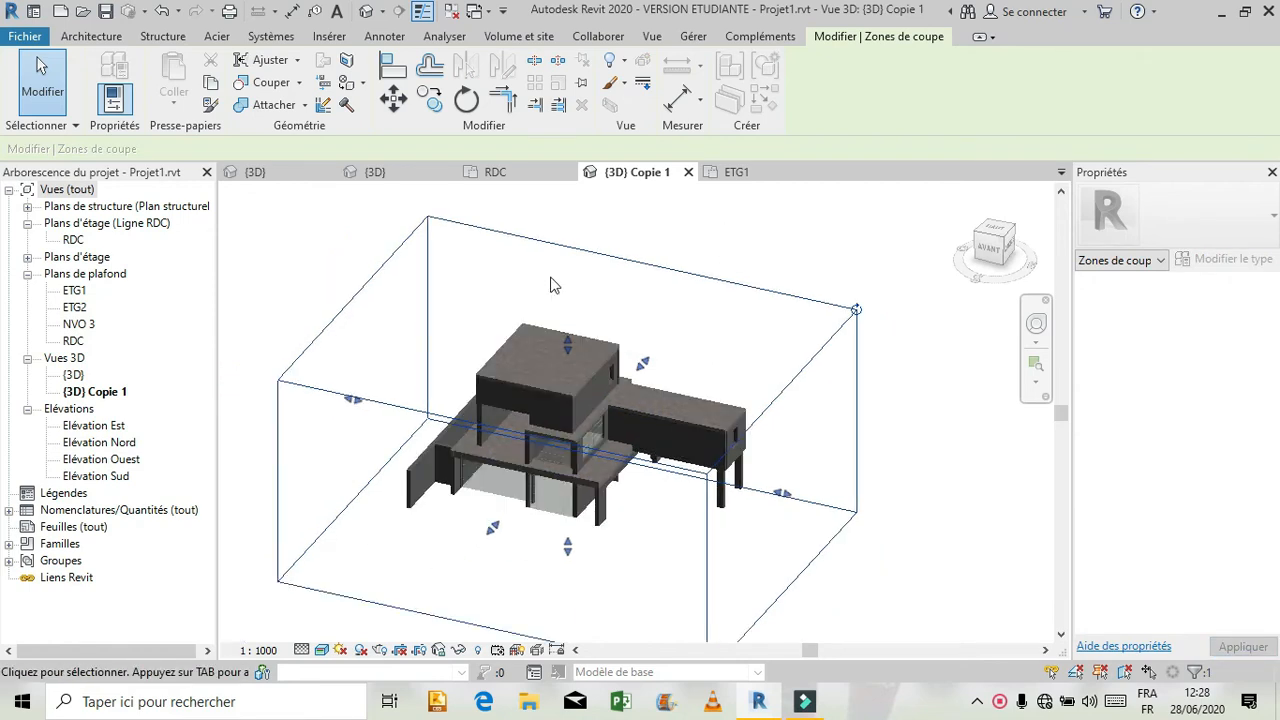
pyautogui.click(256, 172)
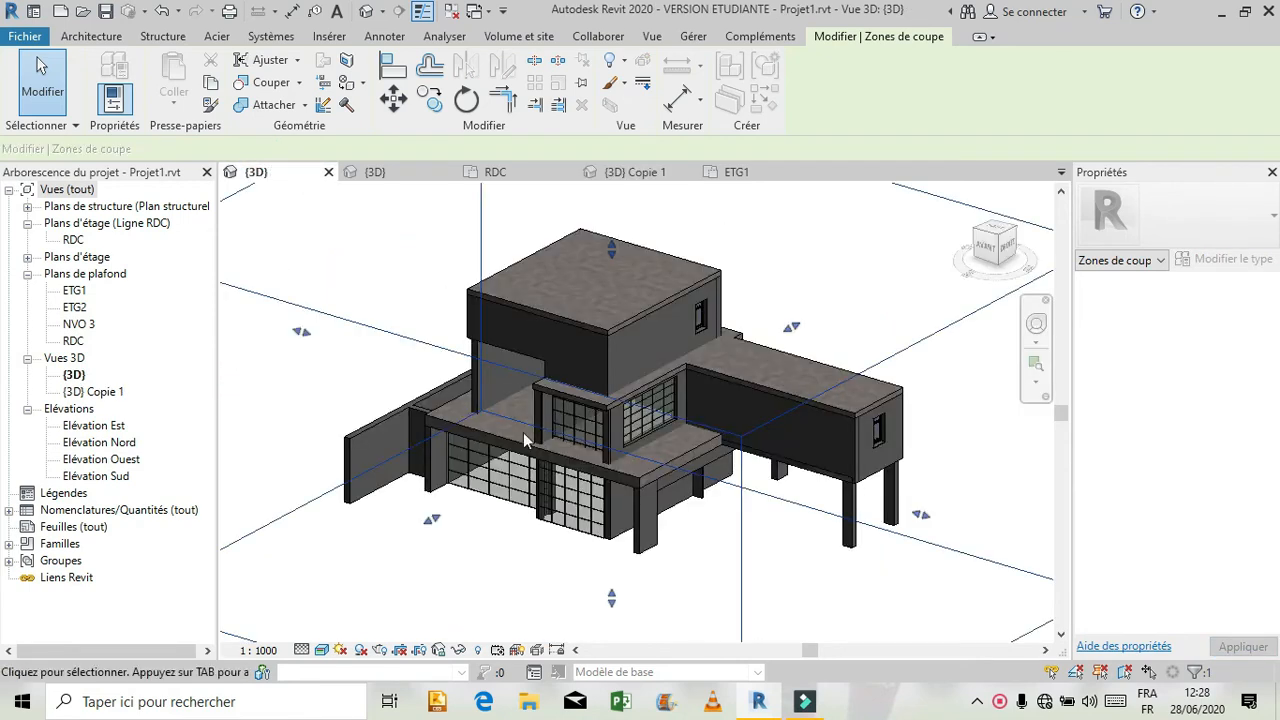
pyautogui.scroll(-2, 734, 598)
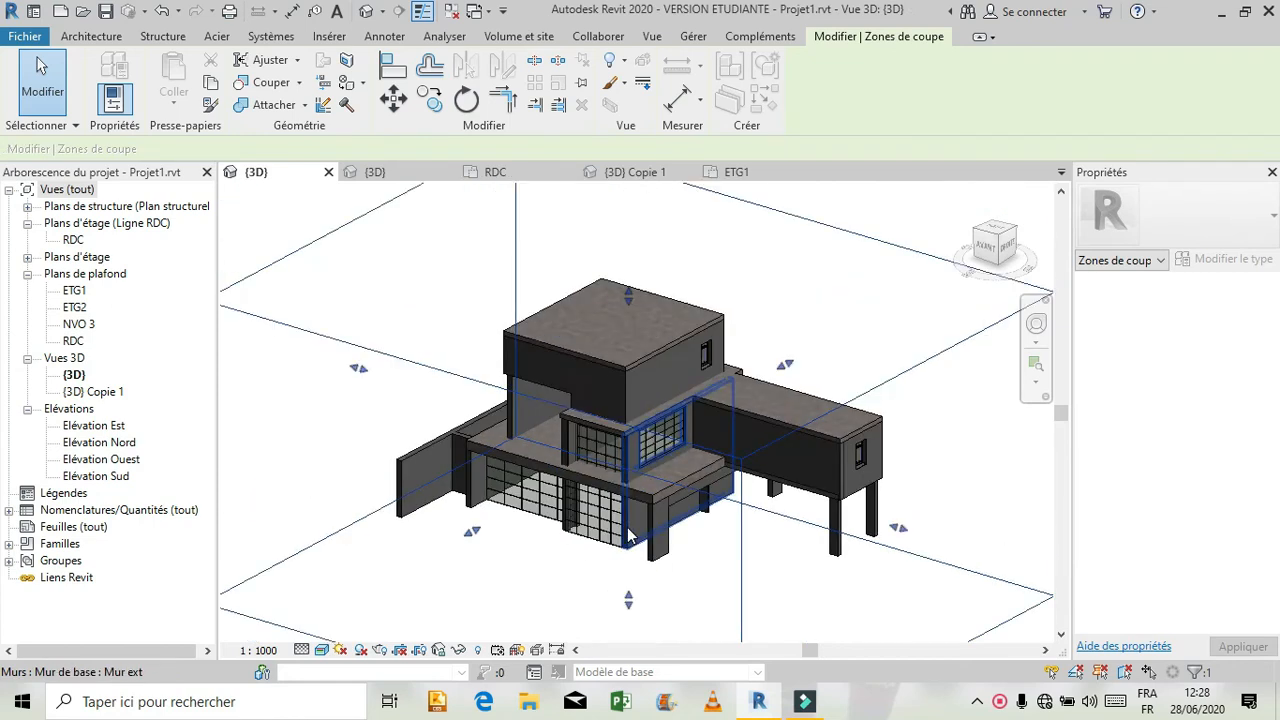
# Step: Deselect the section box and examine the glazed front facade and terrace of the house in the {3D} view
pyautogui.click(352, 462)
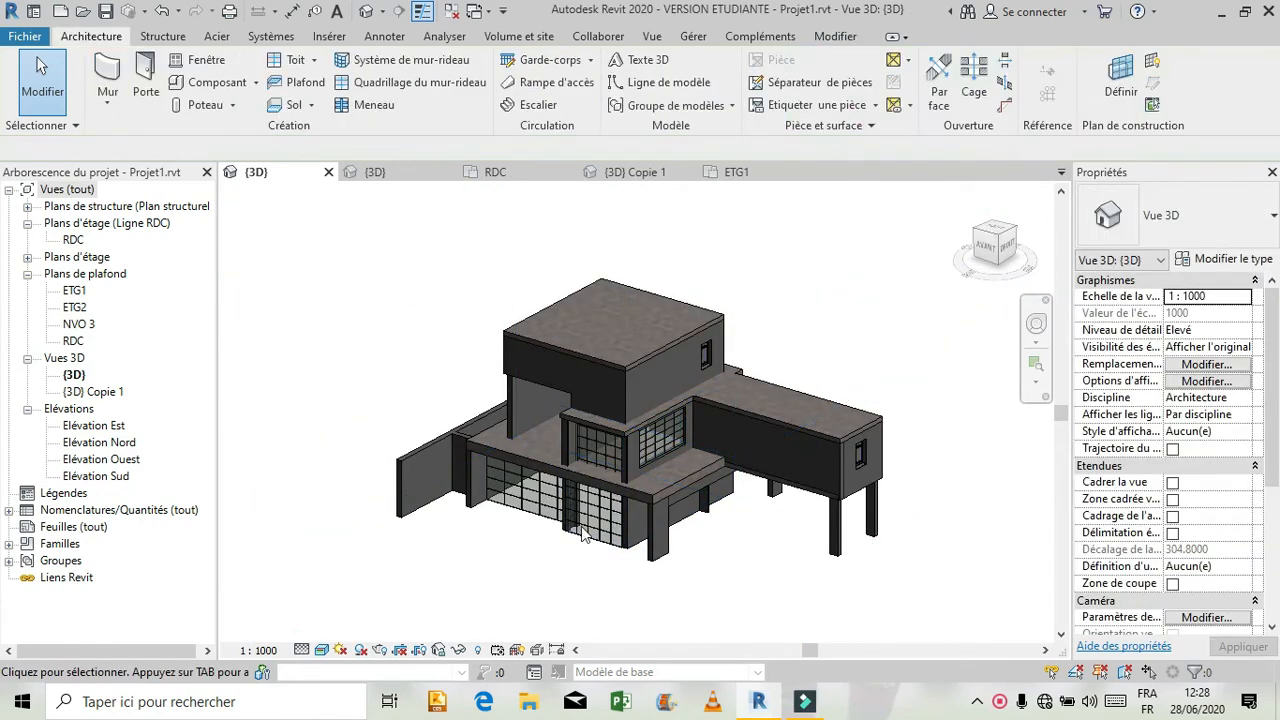
pyautogui.scroll(5, 581, 557)
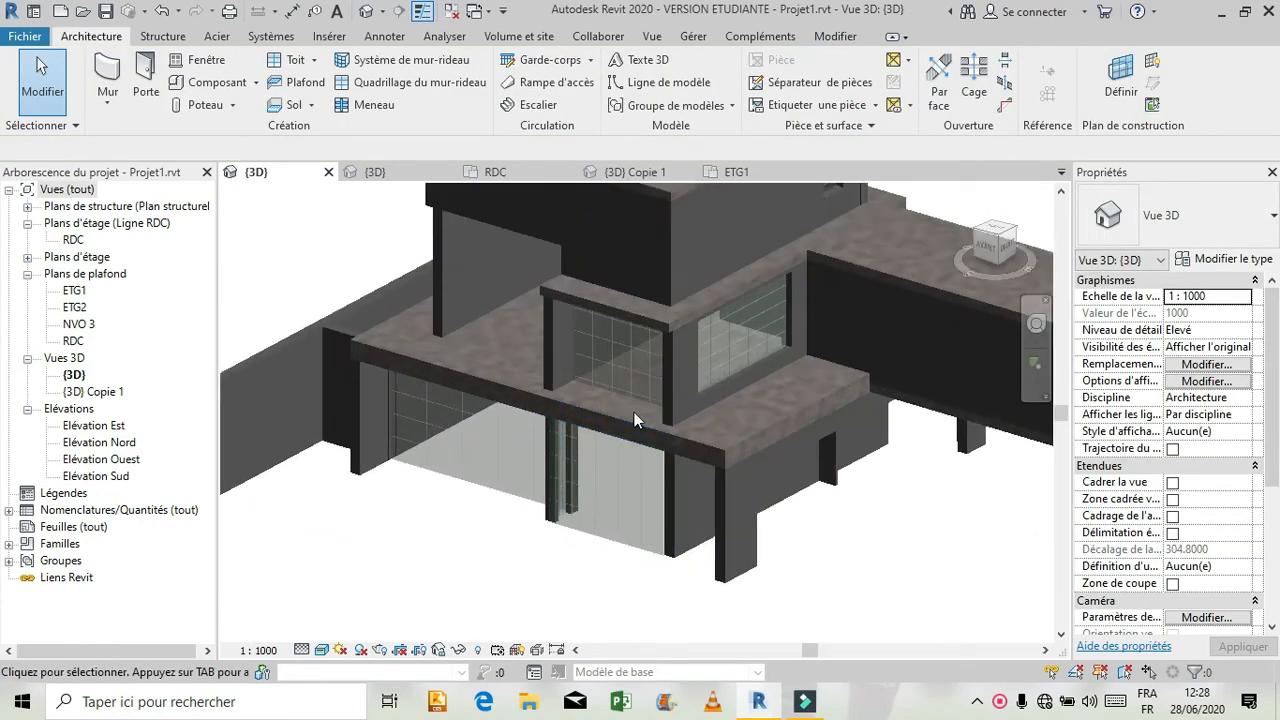
pyautogui.scroll(4, 634, 412)
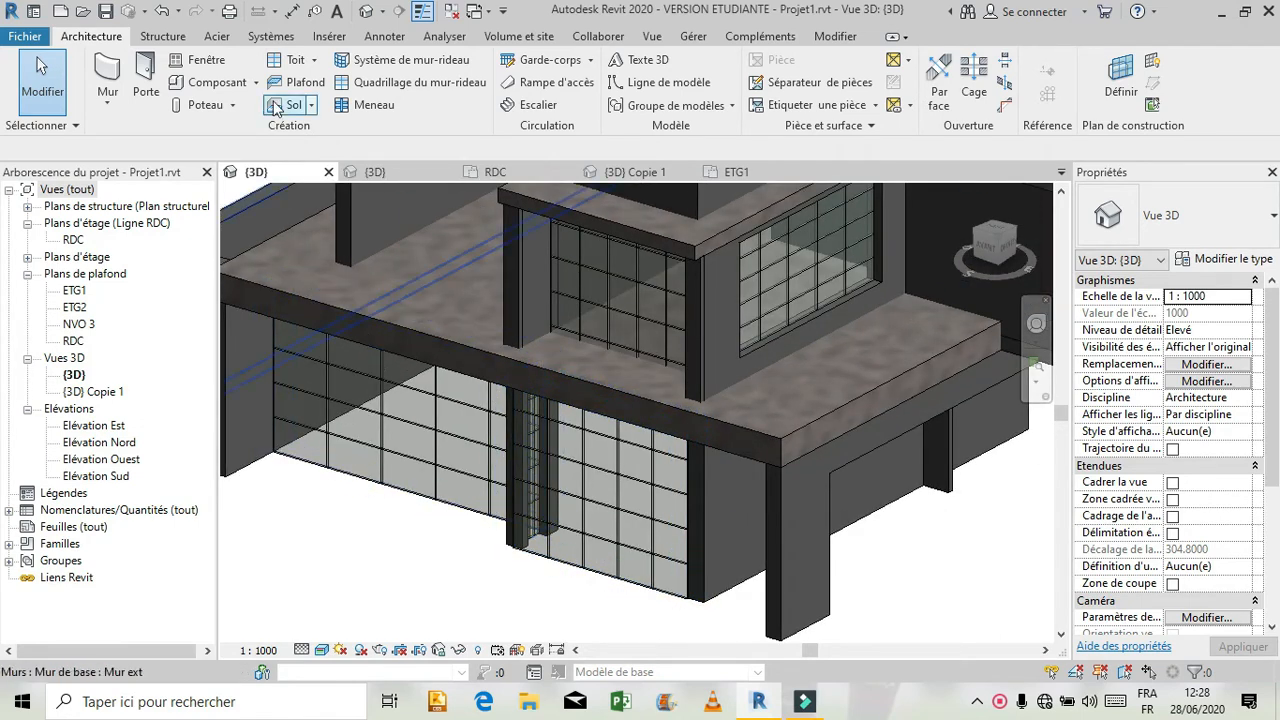
pyautogui.click(146, 78)
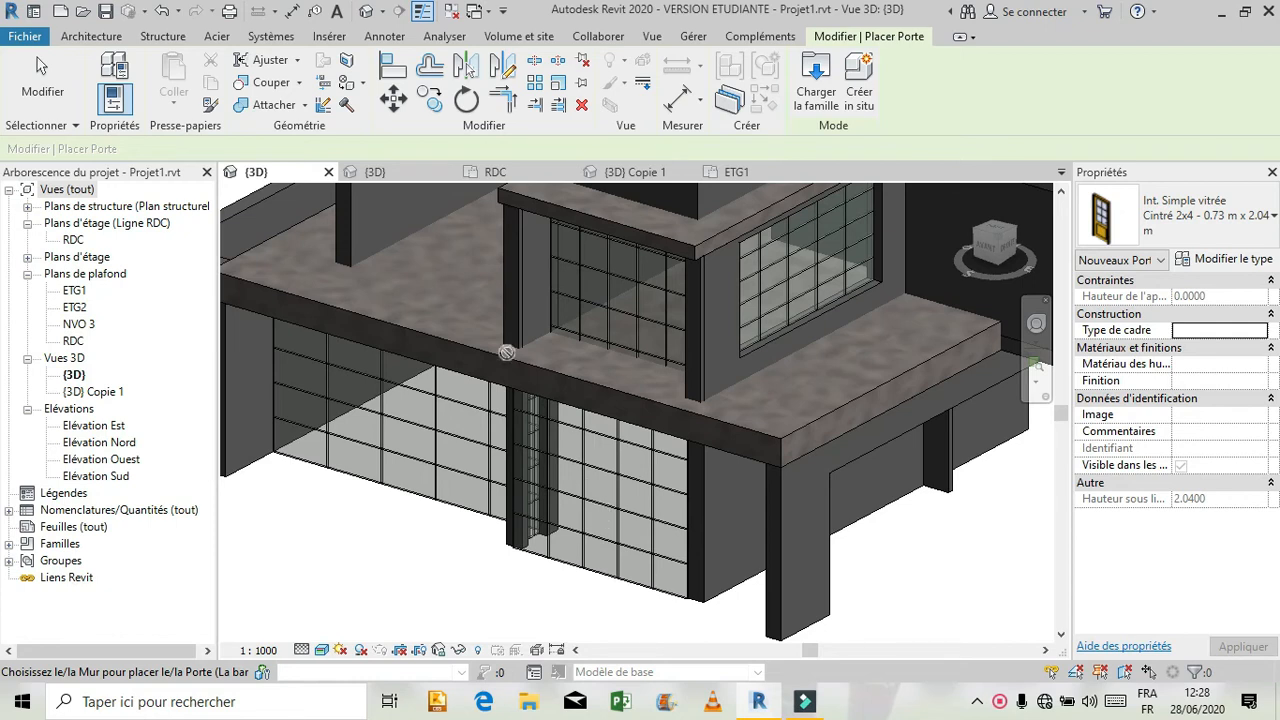
pyautogui.press('Escape')
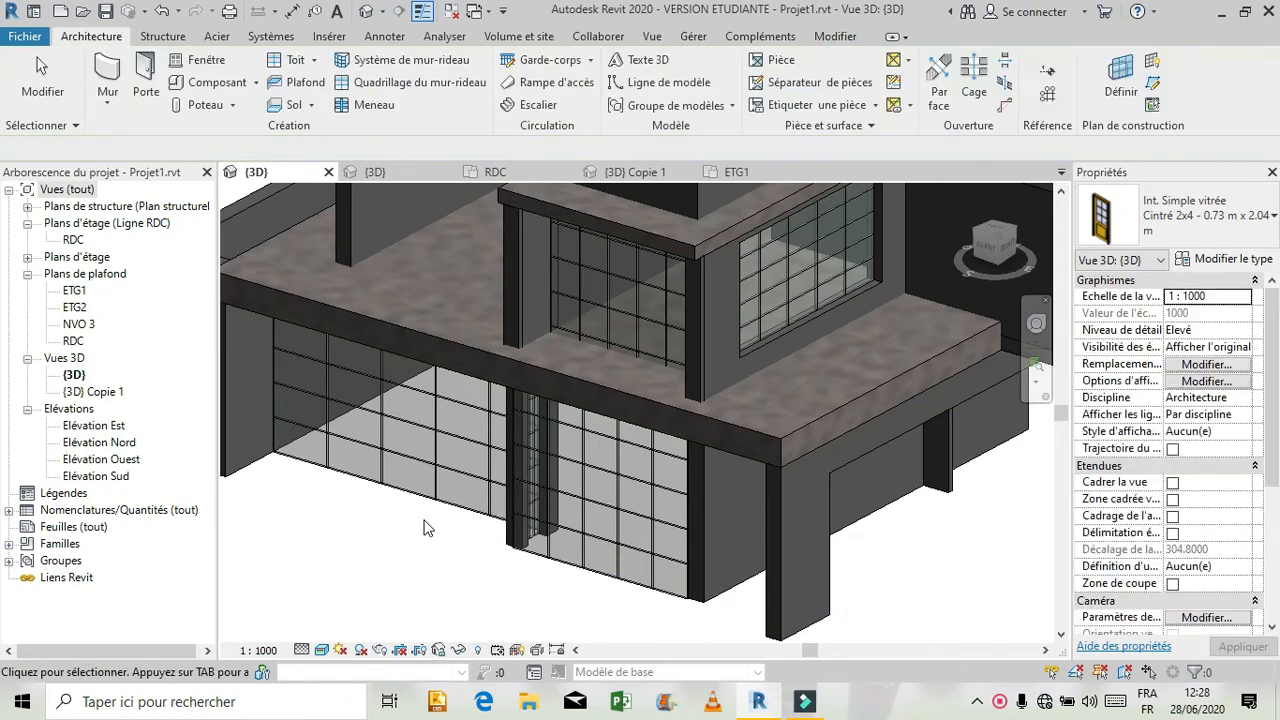
pyautogui.scroll(-2, 620, 564)
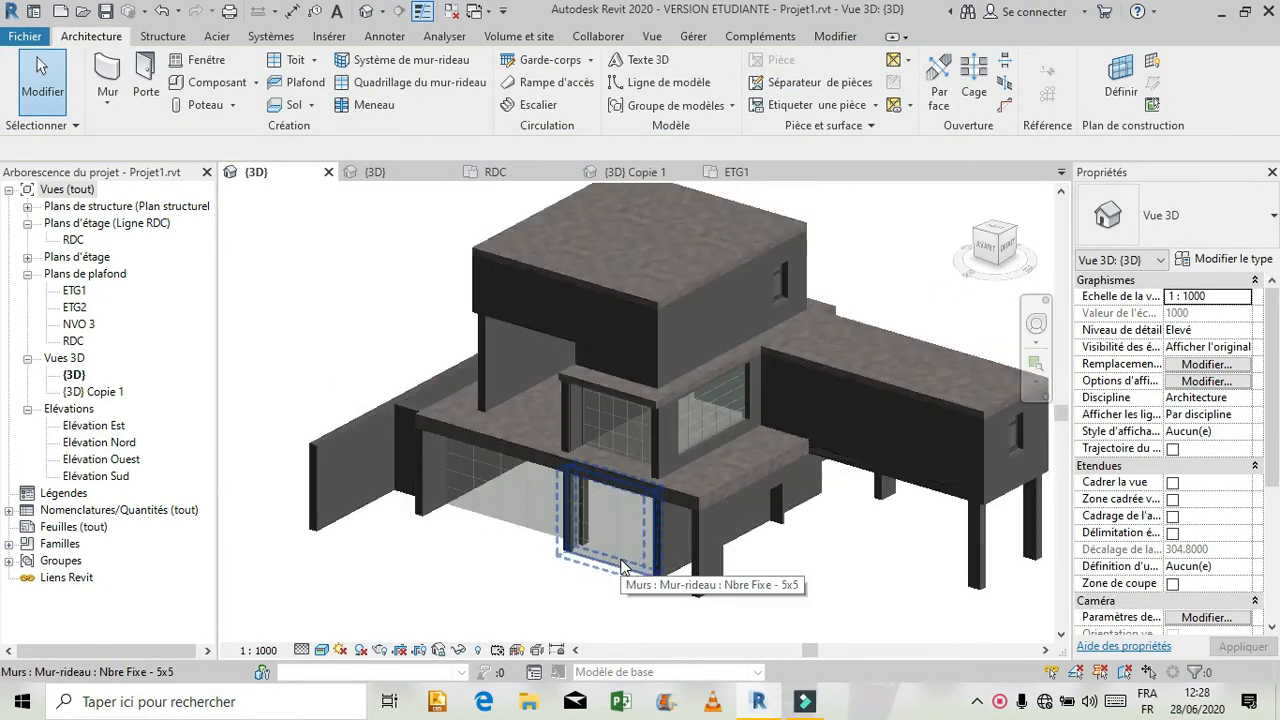
pyautogui.scroll(-2, 614, 563)
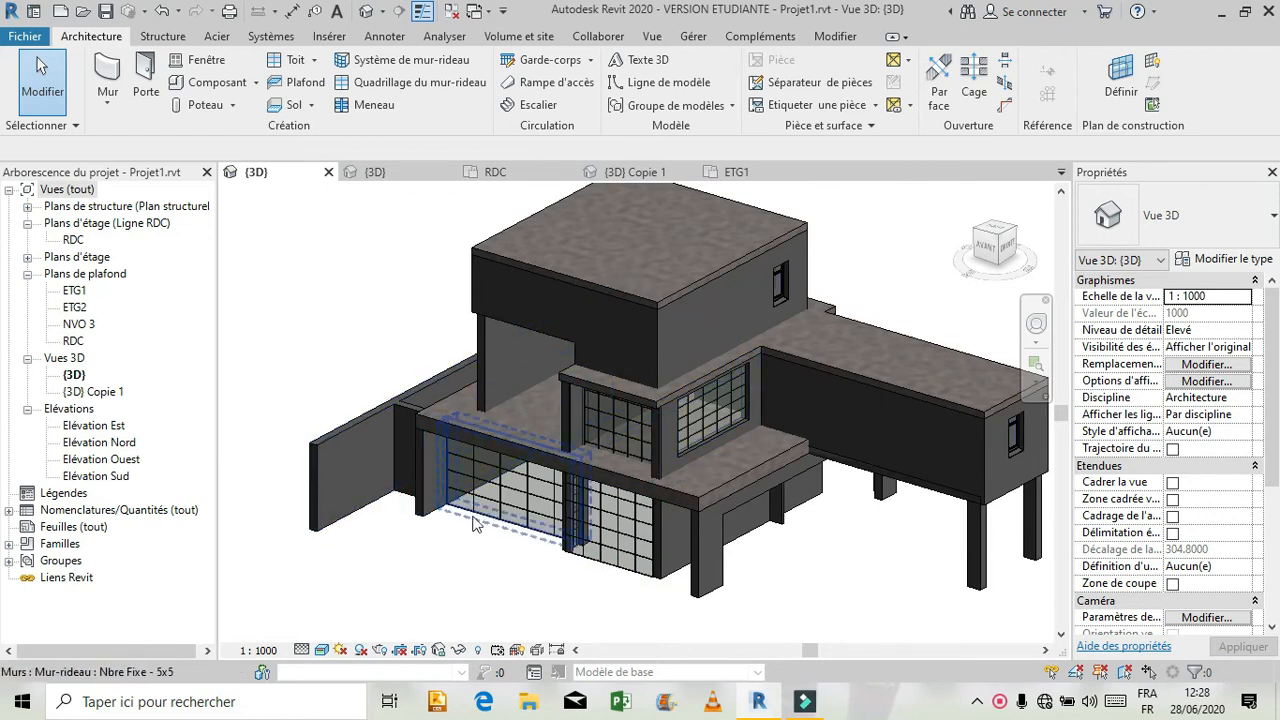
# Step: In the {3D} Copie 1 view, move the section box's left face inward until it cuts through the main house volume
pyautogui.click(640, 172)
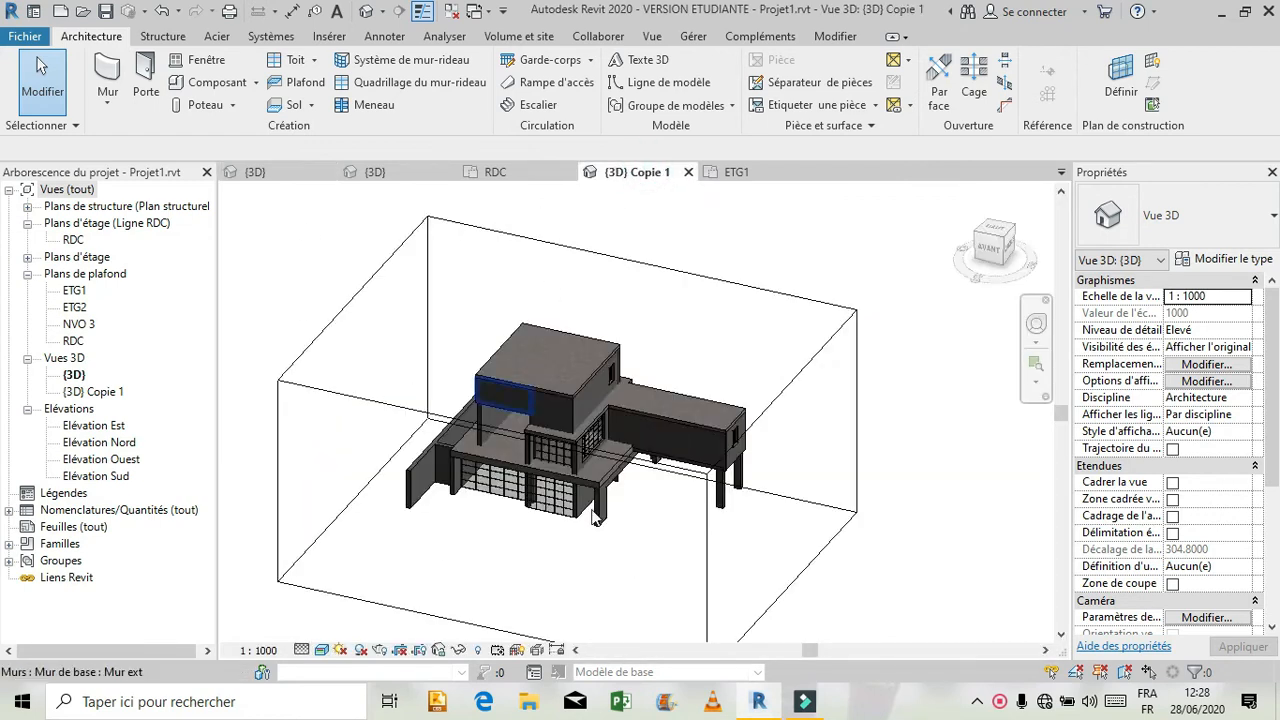
pyautogui.click(855, 320)
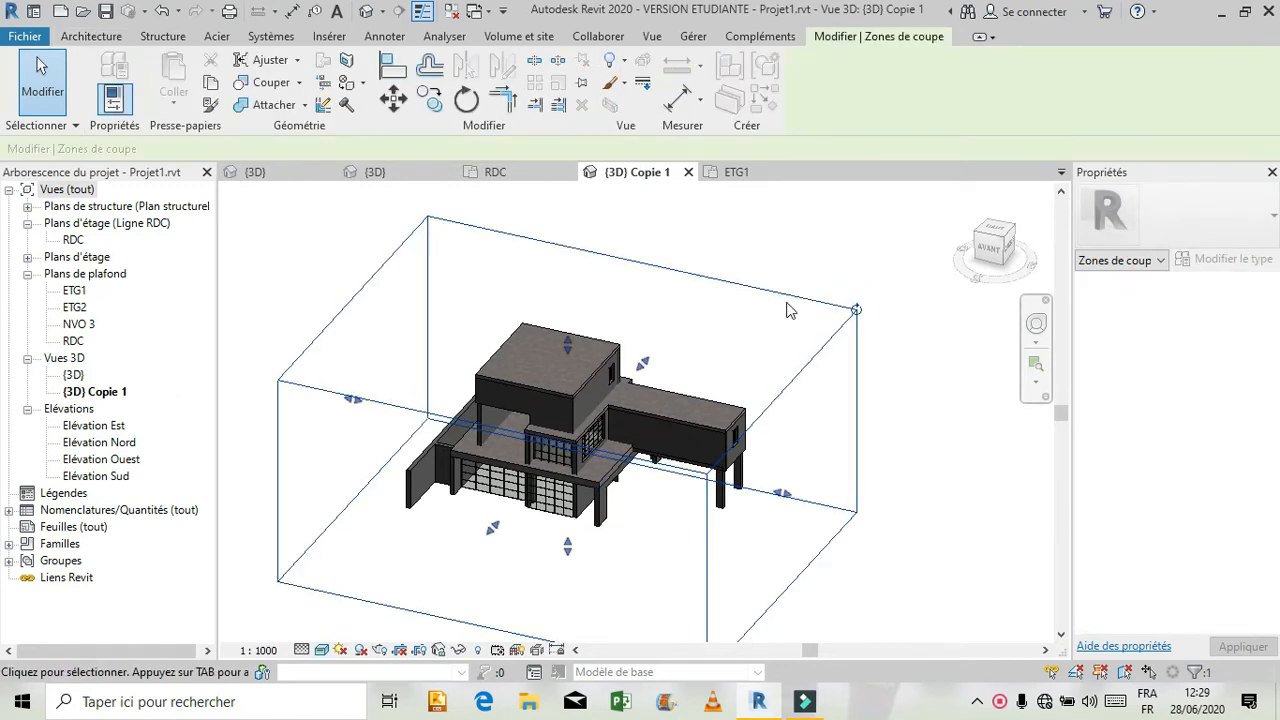
pyautogui.scroll(-2, 822, 225)
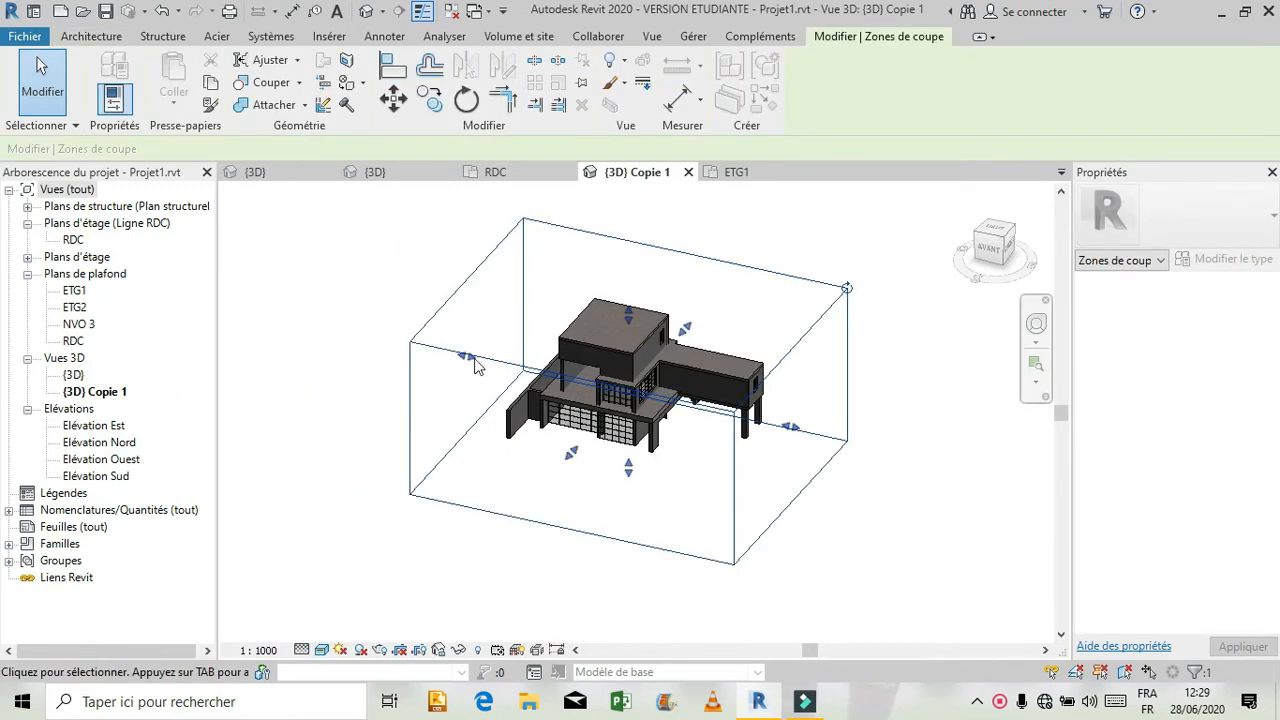
pyautogui.moveTo(465, 360); pyautogui.dragTo(625, 408)
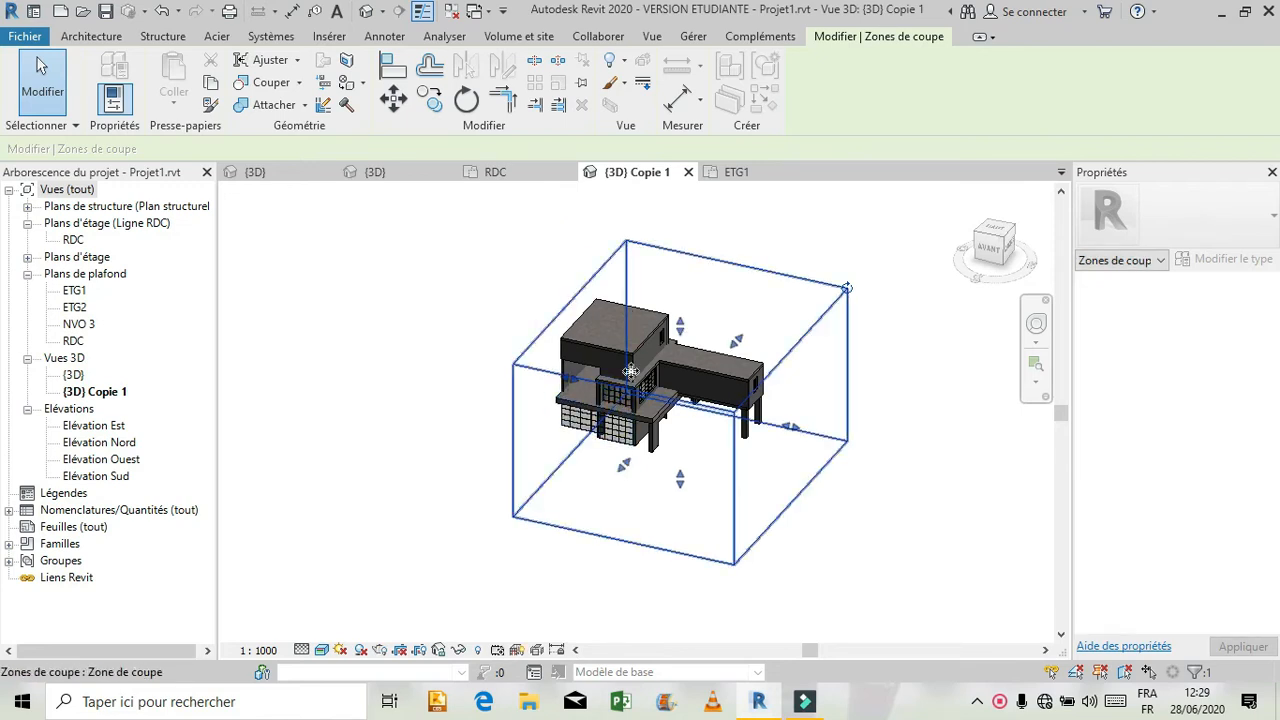
pyautogui.scroll(5, 567, 393)
pyautogui.scroll(1, 567, 393)
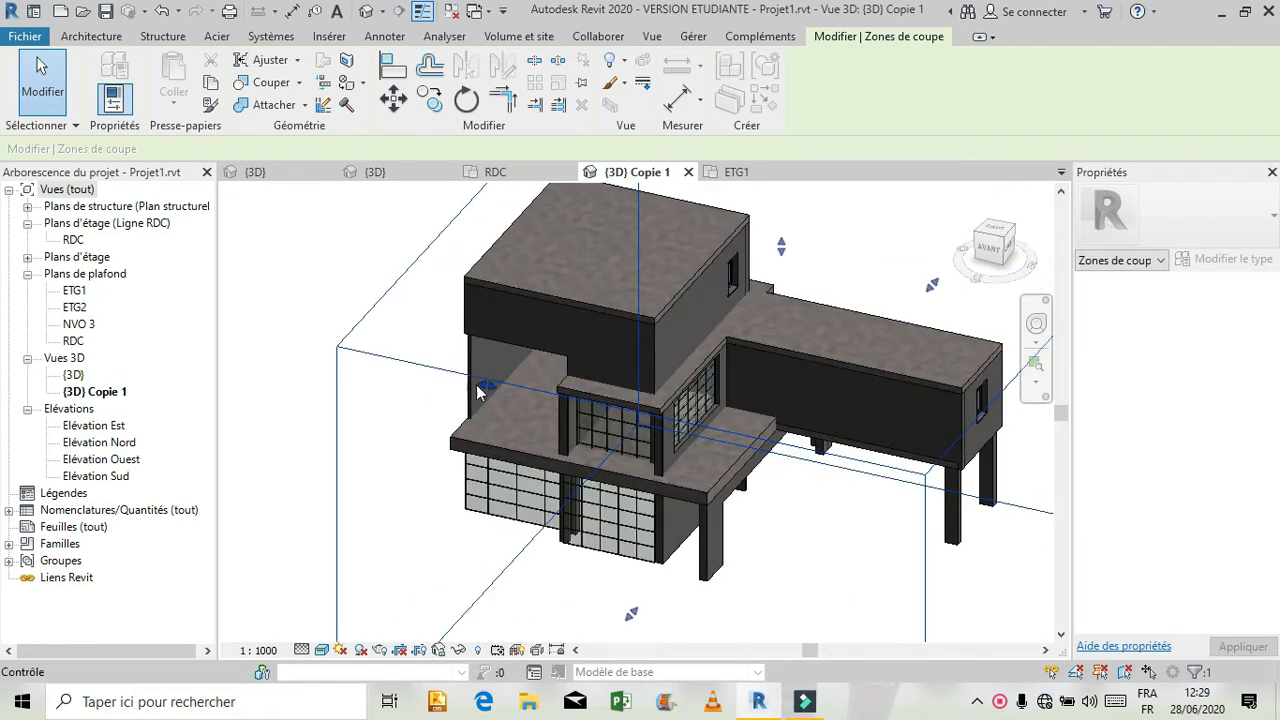
pyautogui.moveTo(478, 390); pyautogui.dragTo(548, 408)
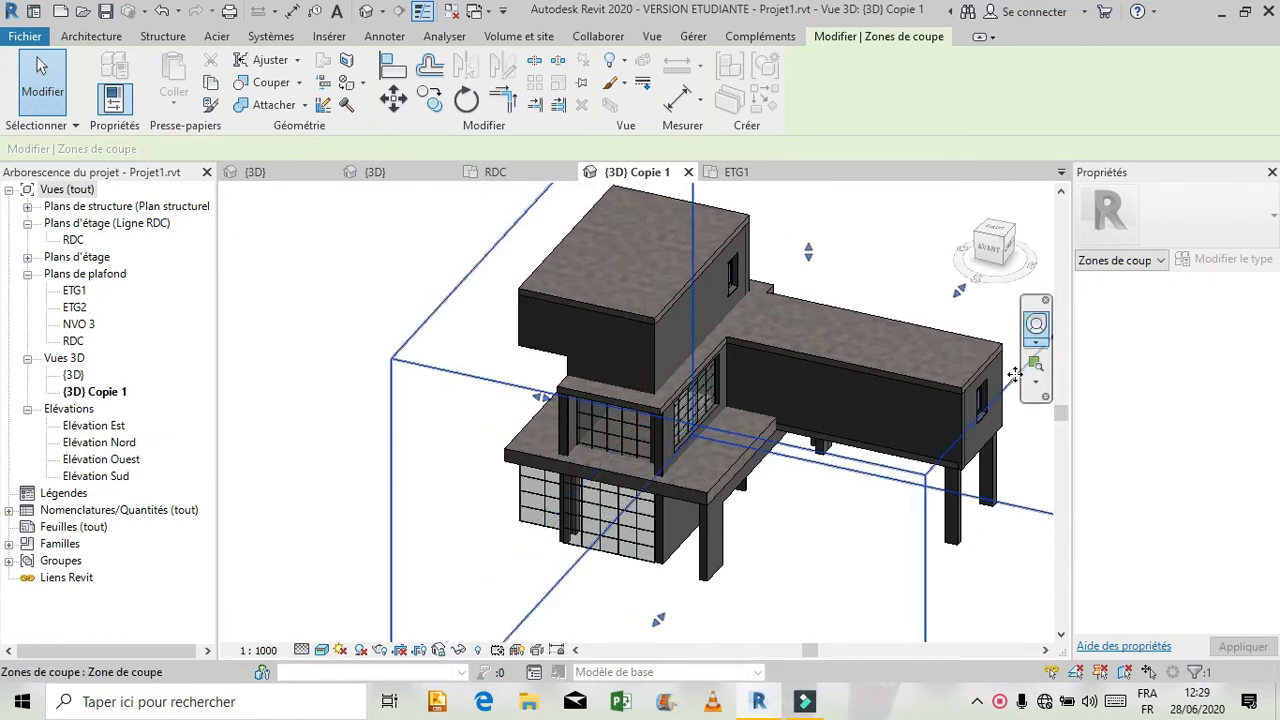
# Step: Examine the cut left side of the house, straight on and at an angle, checking ceilings, slabs and interior walls on each level
pyautogui.click(1036, 323)
pyautogui.moveTo(585, 375); pyautogui.dragTo(785, 345)
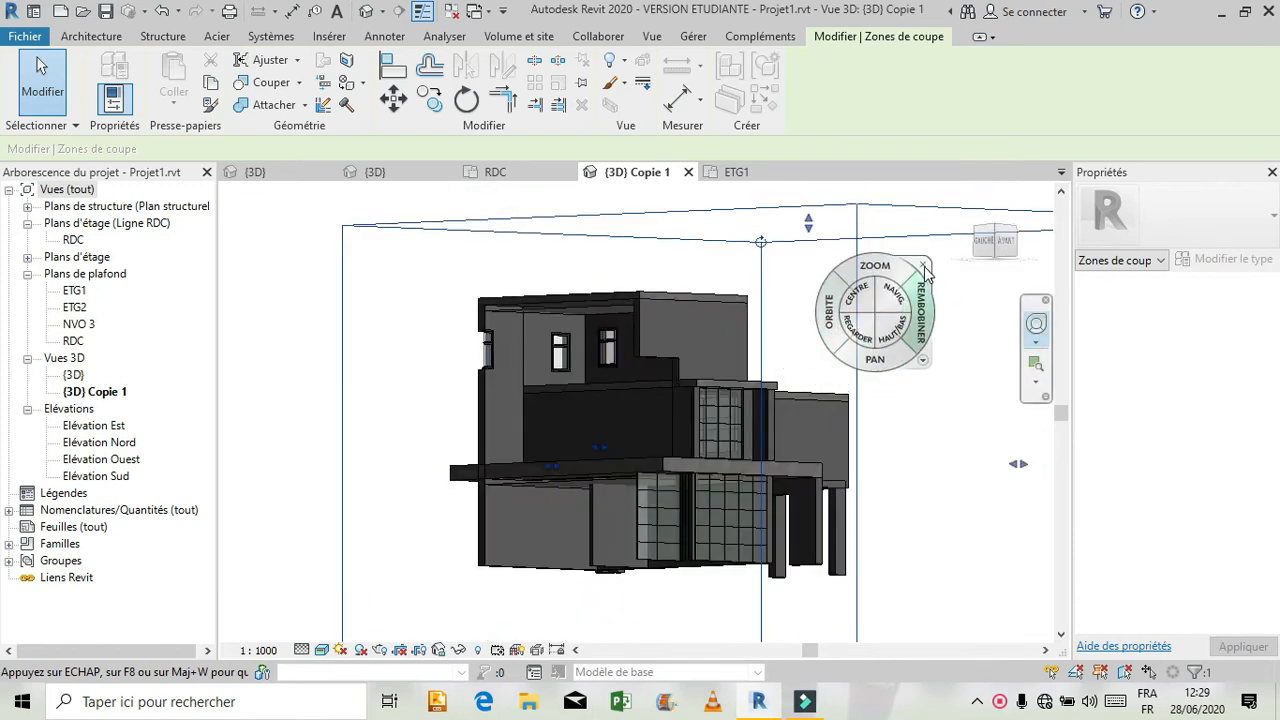
pyautogui.click(906, 272)
pyautogui.click(982, 245)
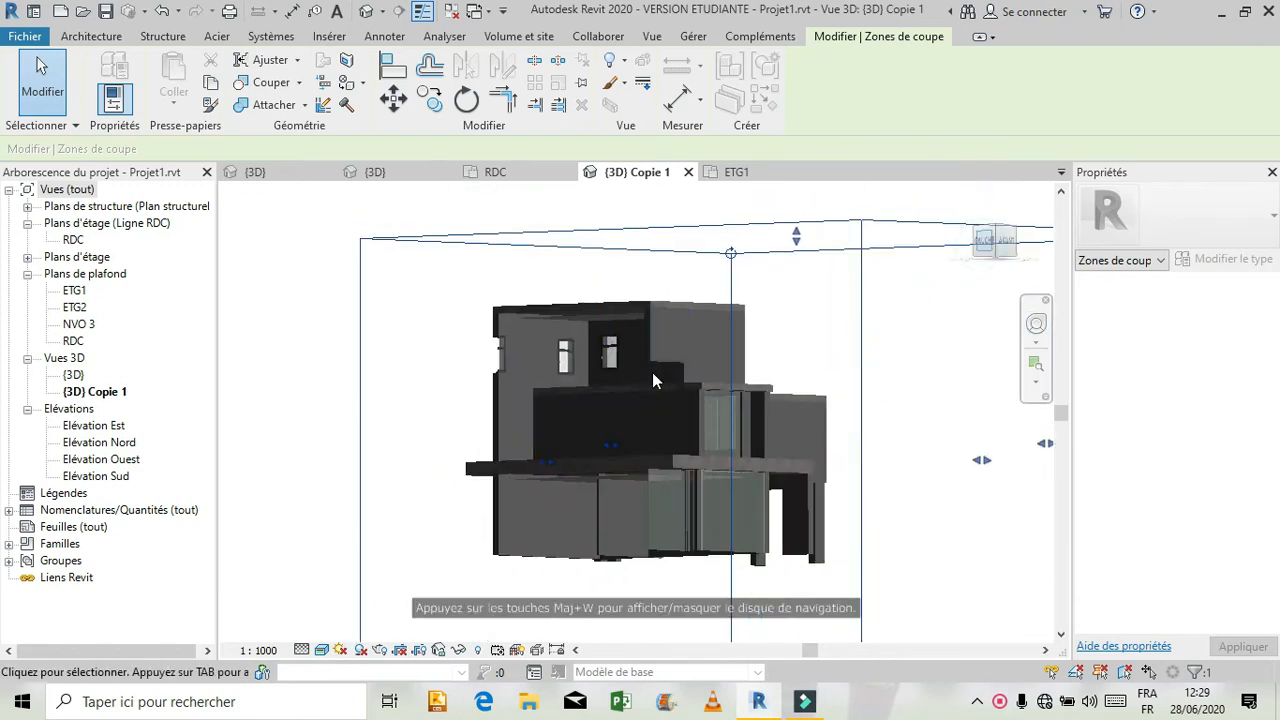
pyautogui.scroll(5, 600, 370)
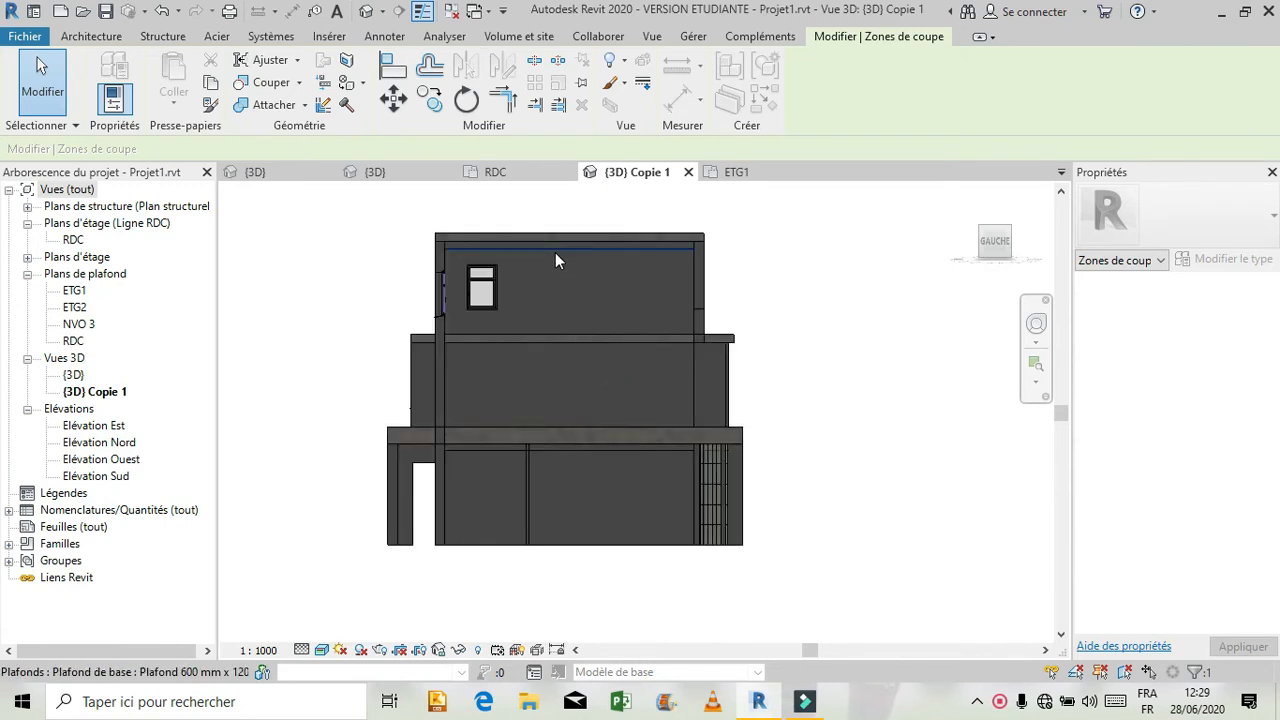
pyautogui.scroll(2, 555, 252)
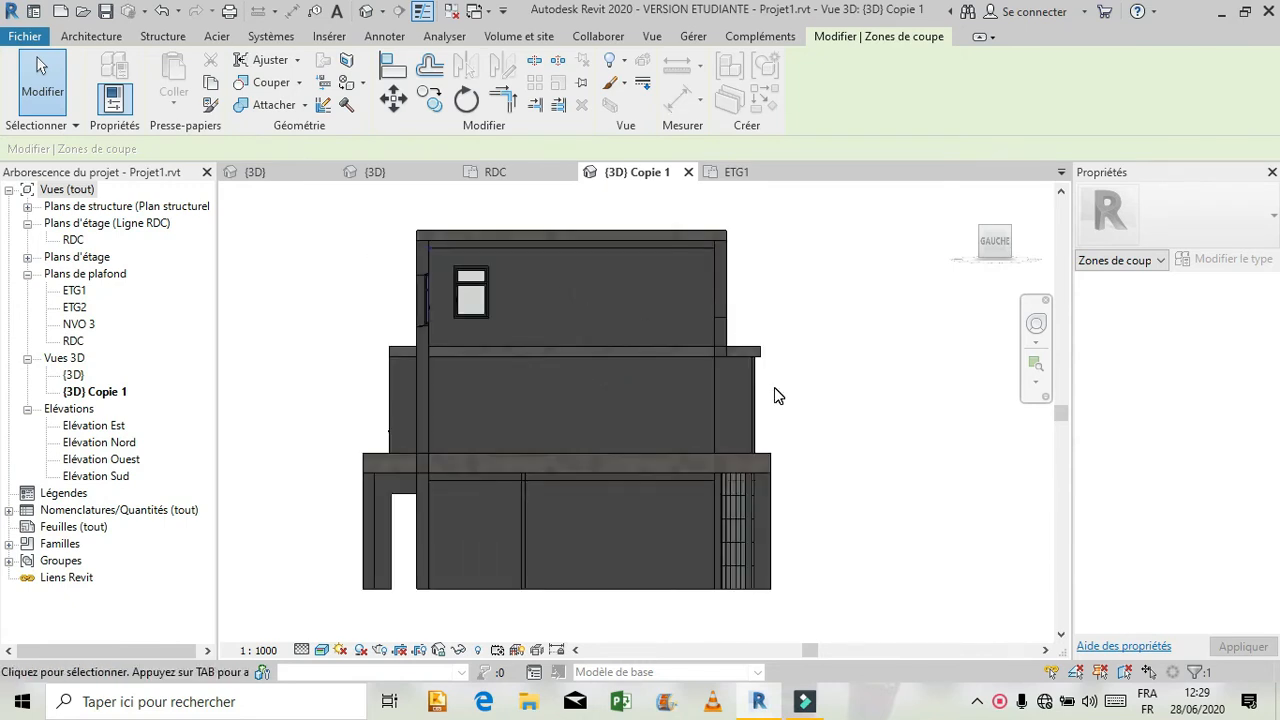
pyautogui.click(1037, 326)
pyautogui.moveTo(818, 358); pyautogui.dragTo(745, 370)
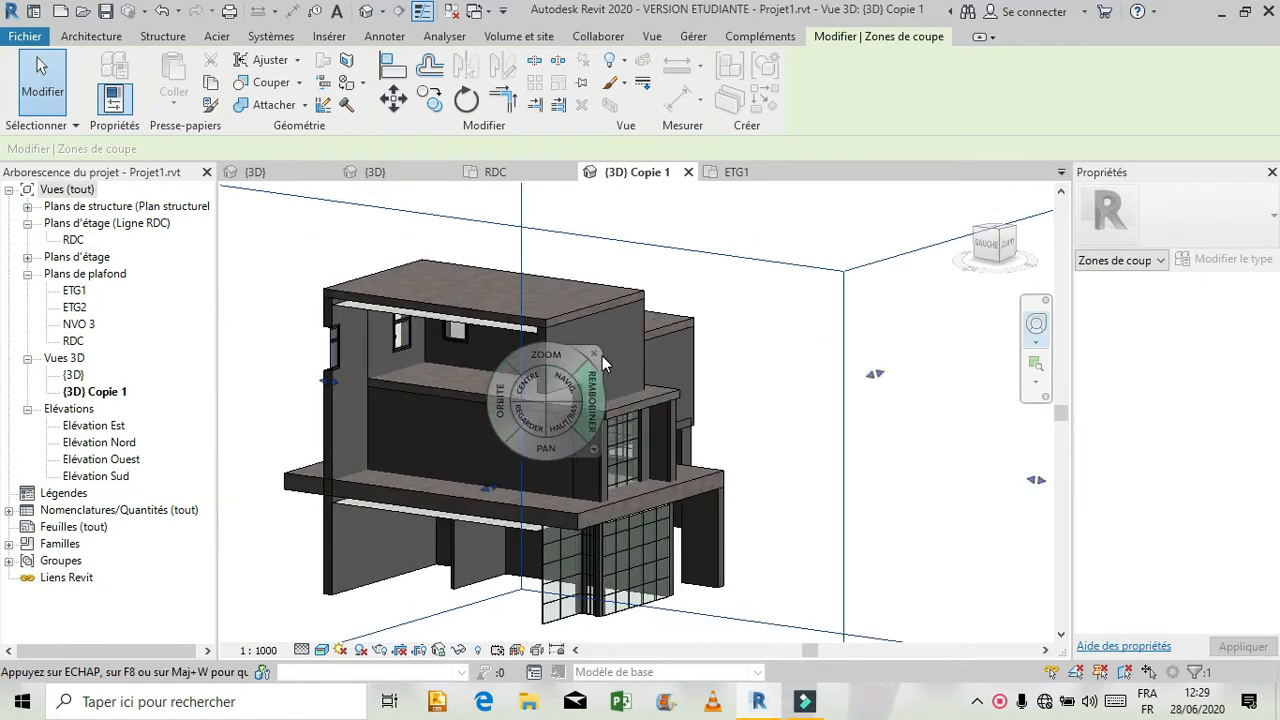
pyautogui.click(597, 354)
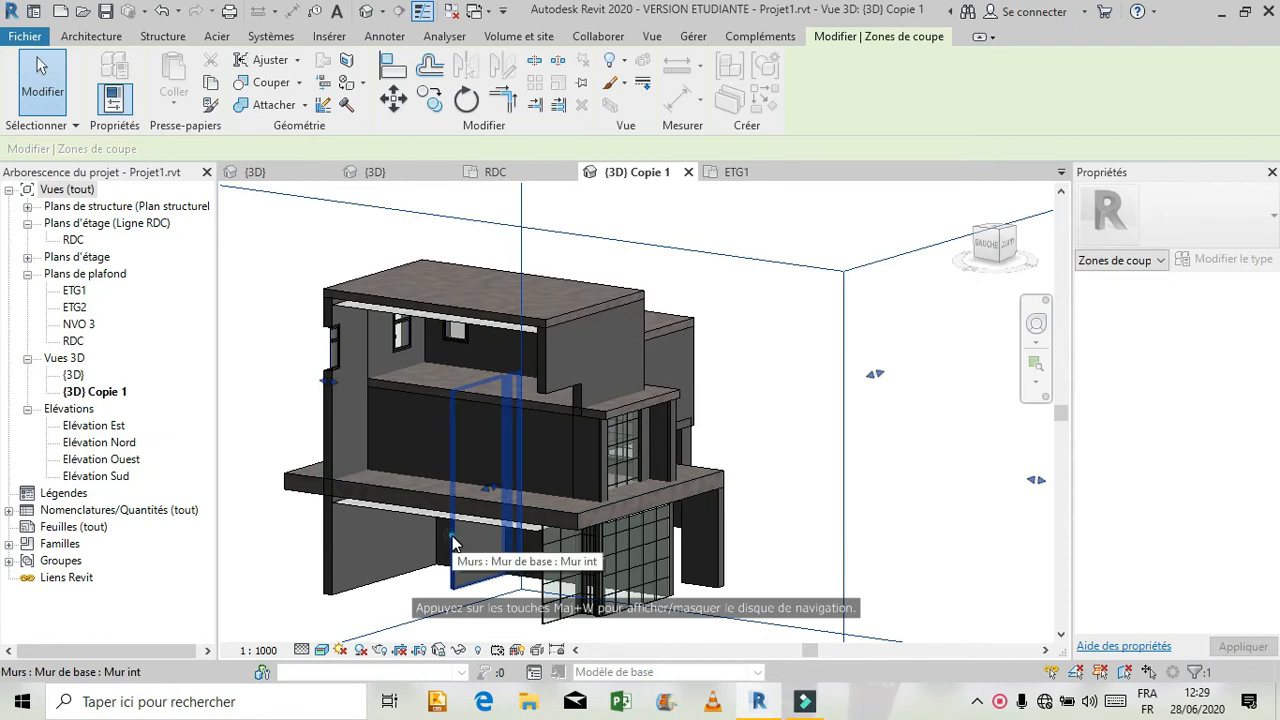
# Step: Place an Int. Simple vitrée Cintré 2x4 - 0.73 m x 2.04 m door in the first-floor wall, working from the left side view
pyautogui.click(452, 541)
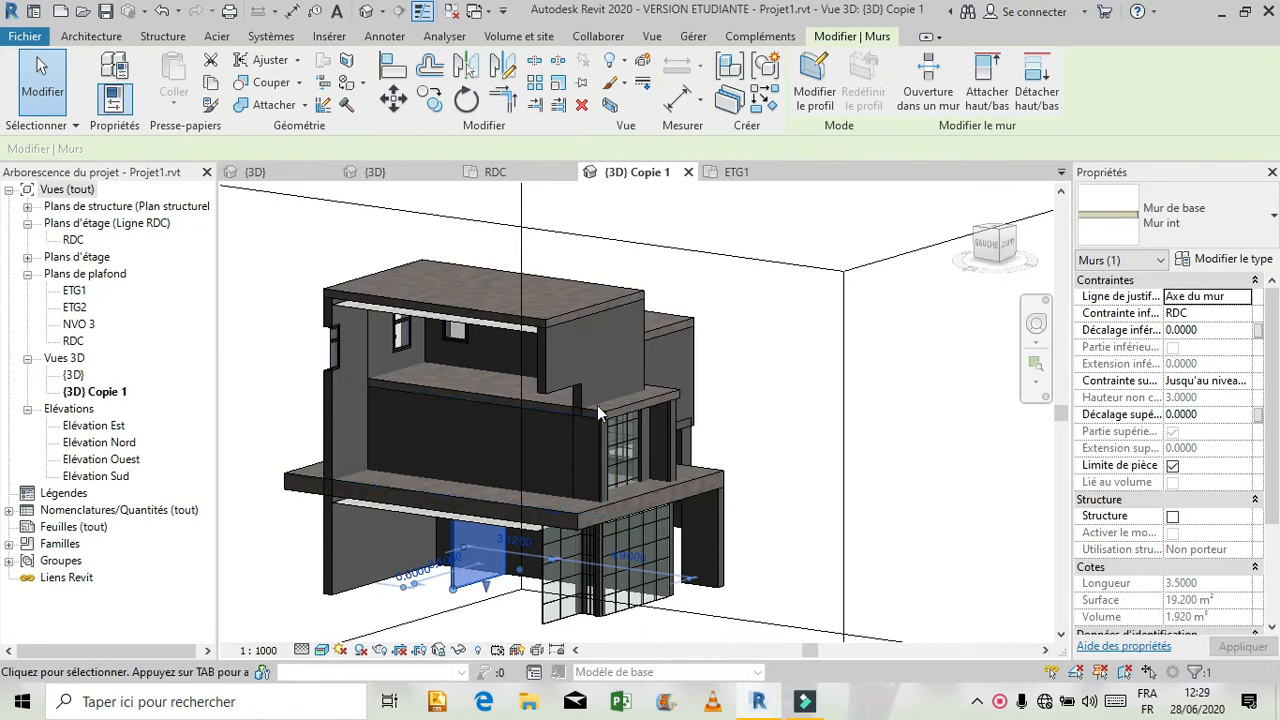
pyautogui.click(920, 433)
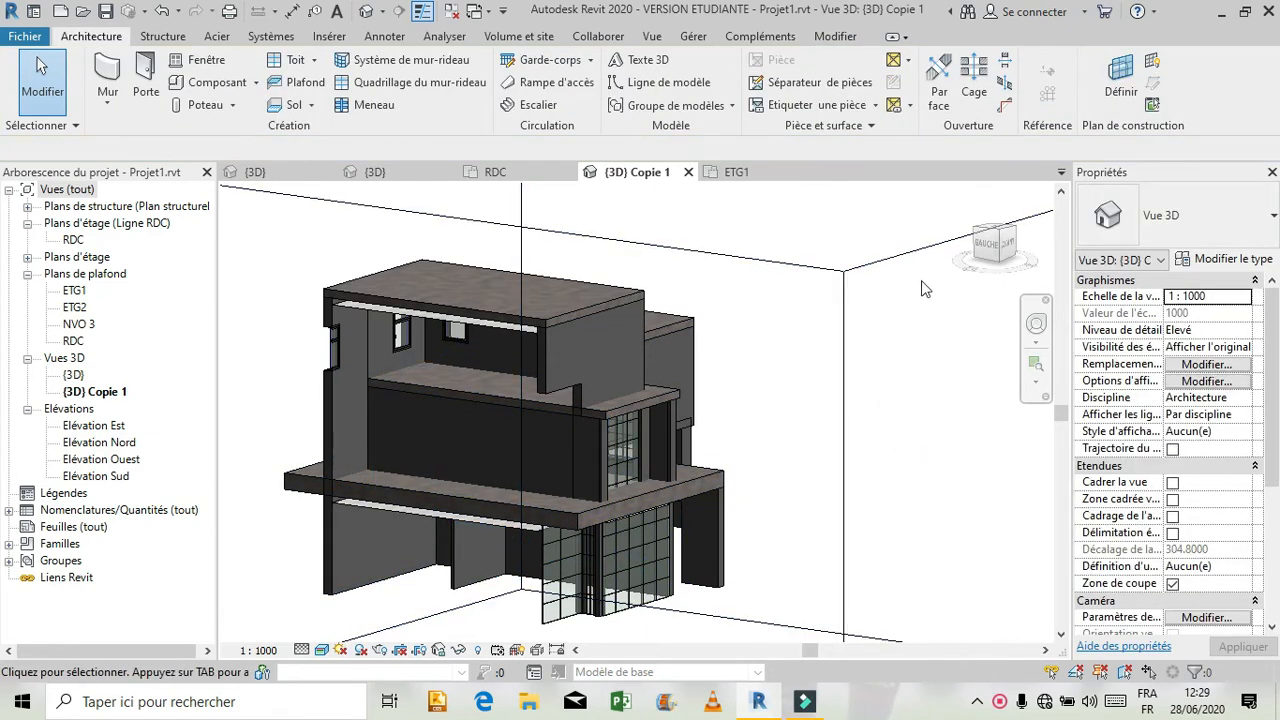
pyautogui.click(993, 241)
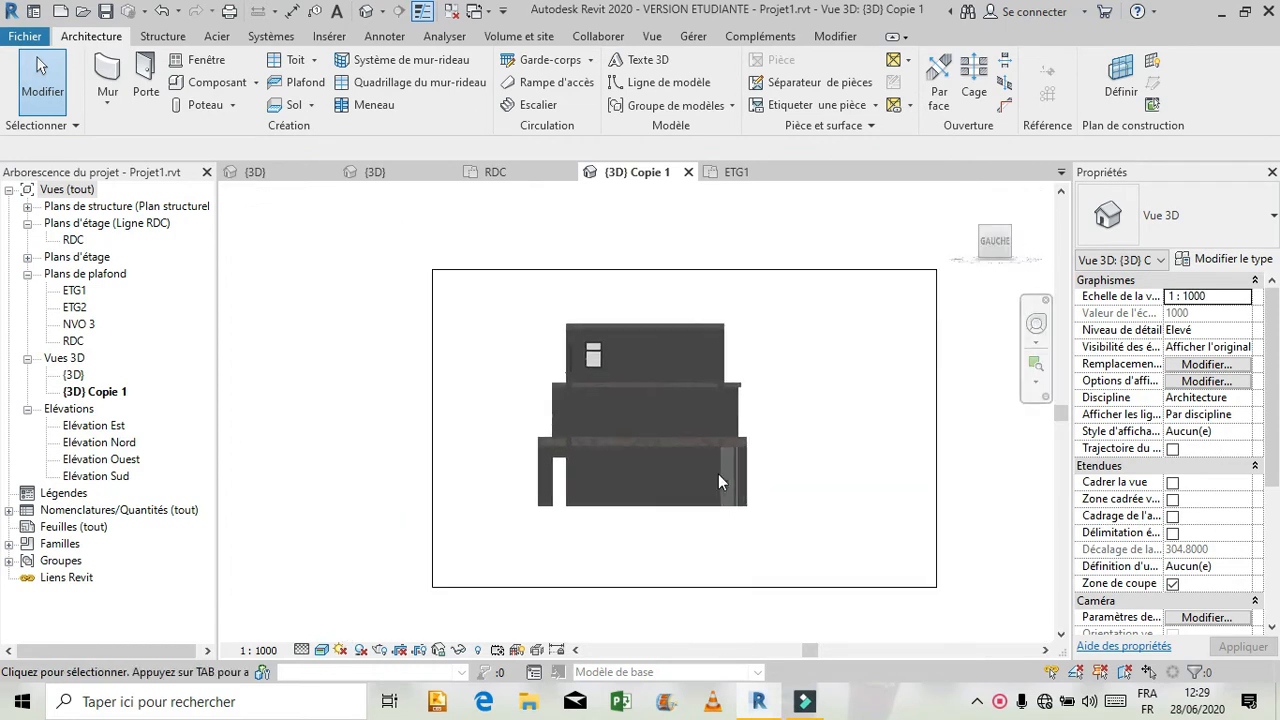
pyautogui.scroll(3, 604, 430)
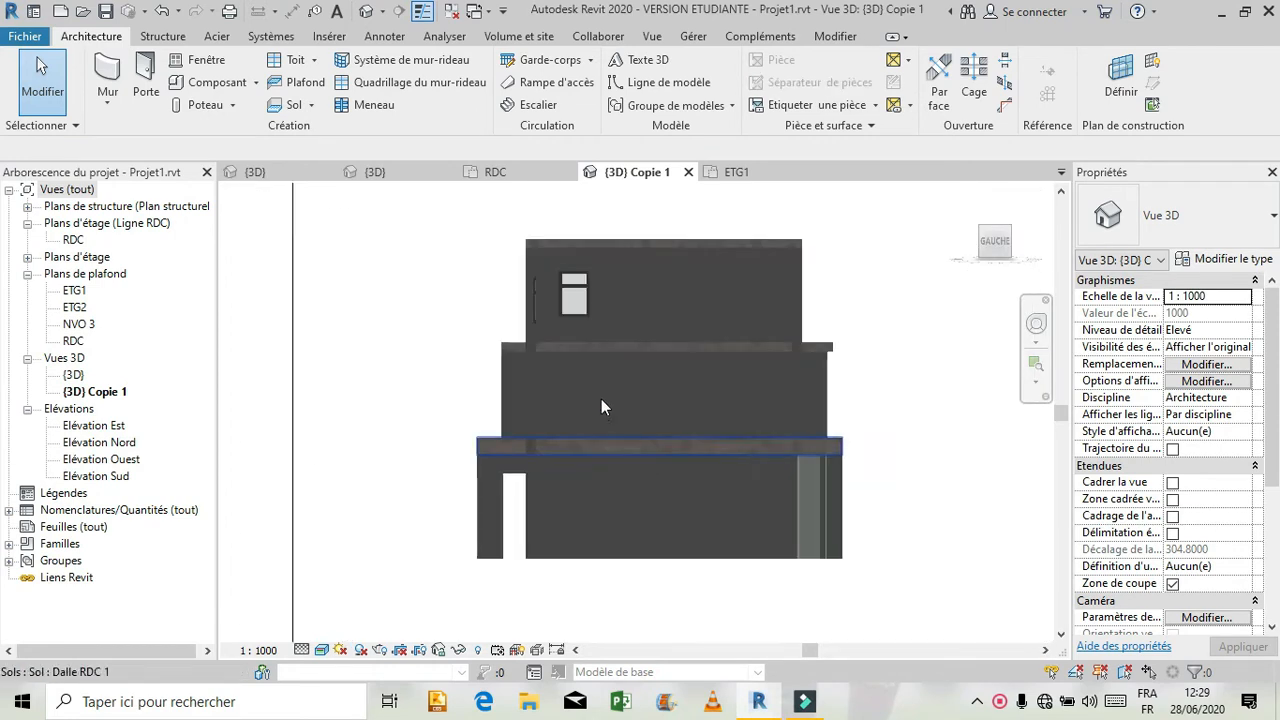
pyautogui.scroll(2, 602, 400)
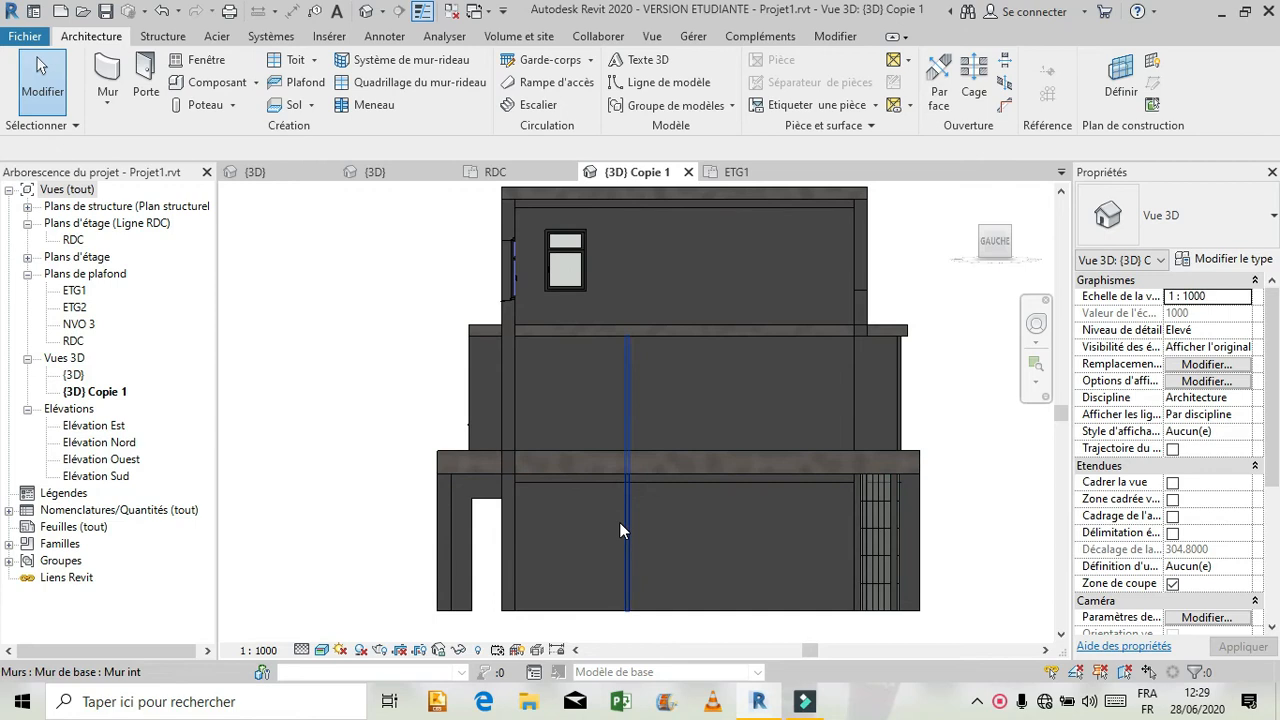
pyautogui.click(145, 75)
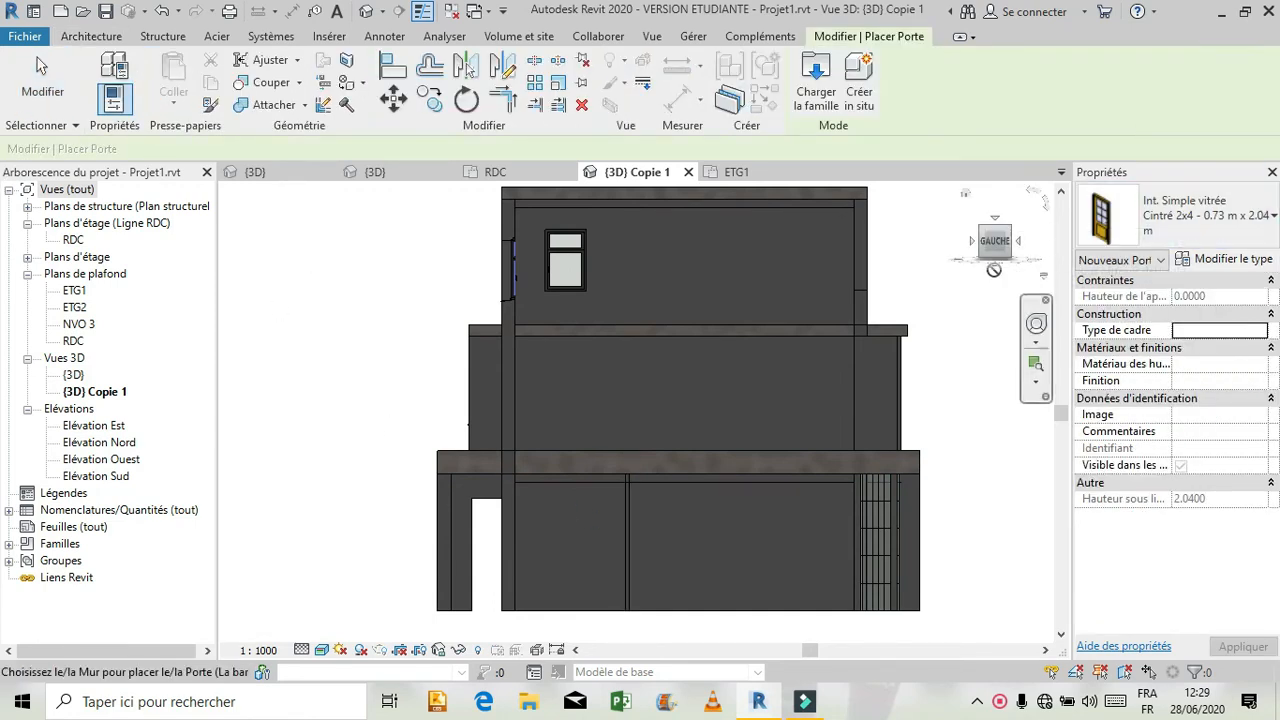
pyautogui.click(596, 393)
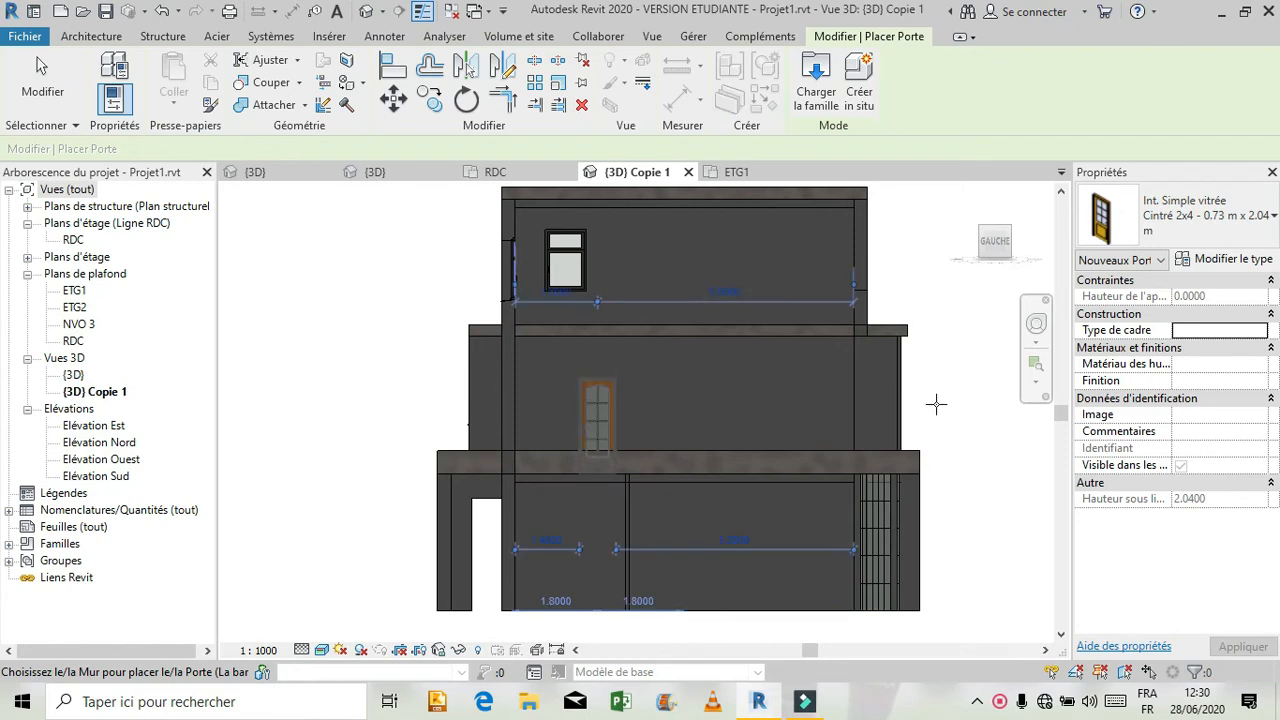
pyautogui.press('Escape')
pyautogui.press('Escape')
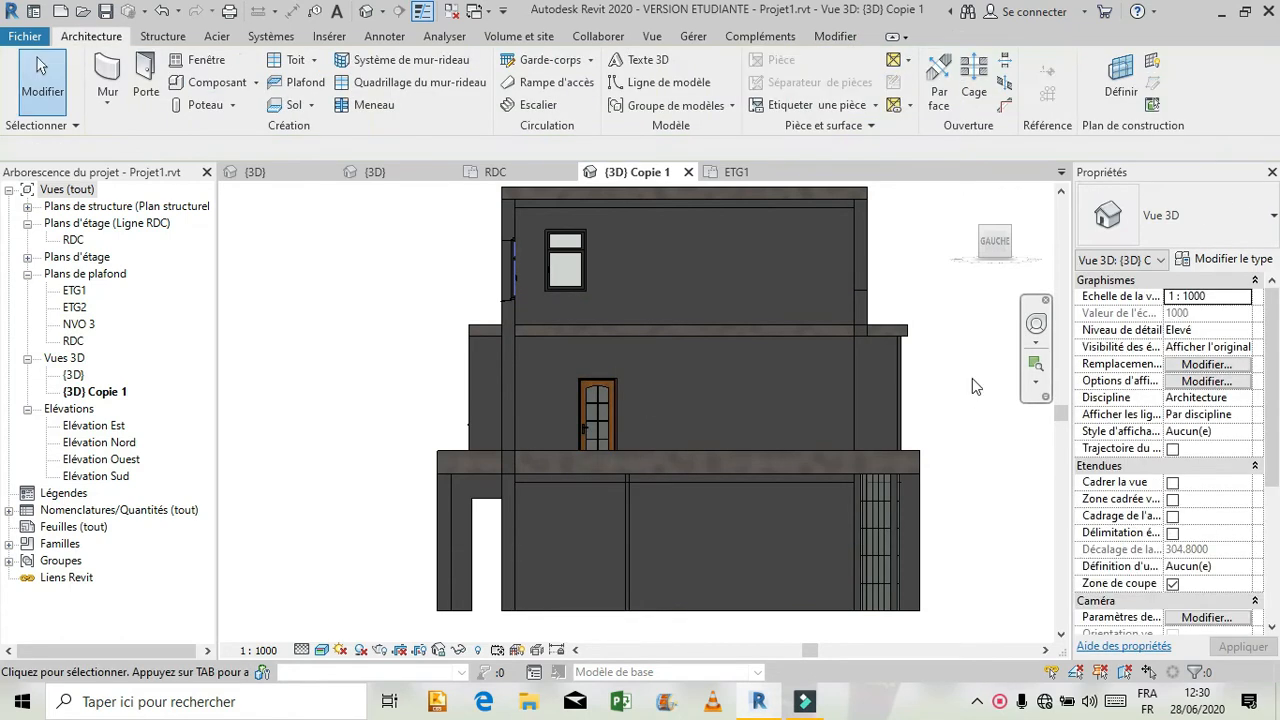
# Step: Examine how the new door meets the first-floor slab from an angled 3D view, close up and from farther away
pyautogui.click(1034, 325)
pyautogui.moveTo(825, 328); pyautogui.dragTo(681, 386)
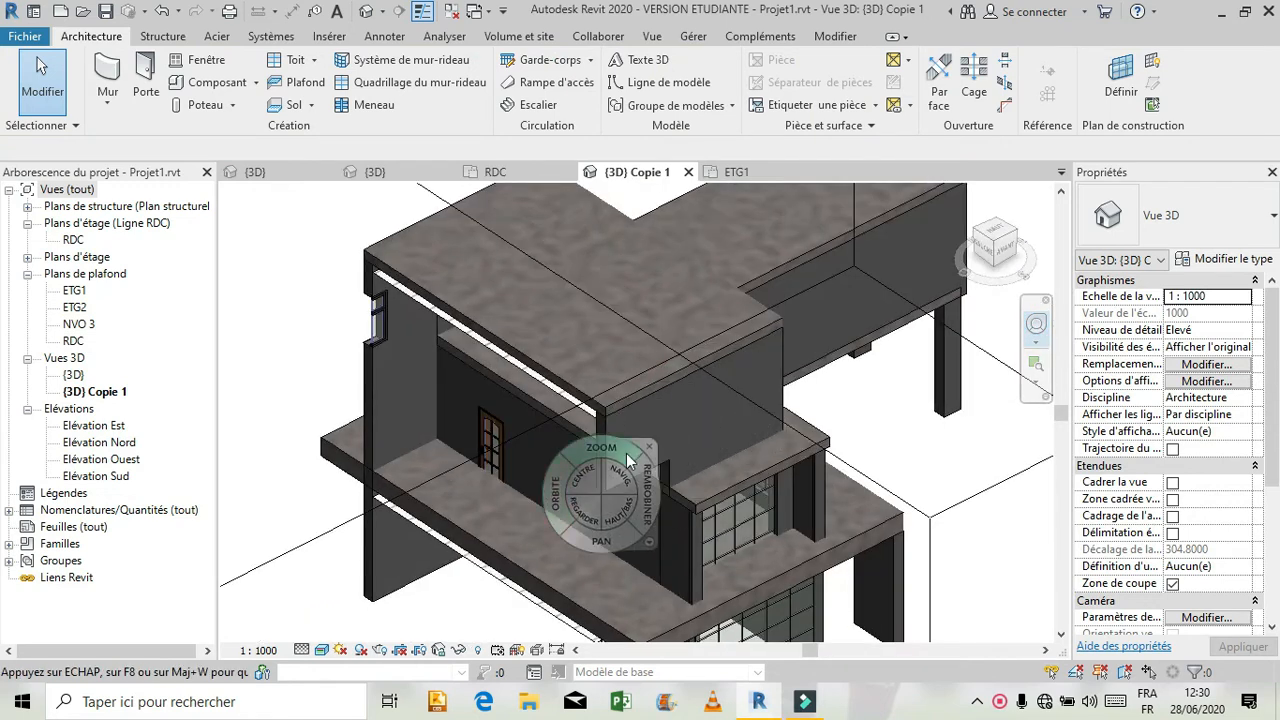
pyautogui.click(650, 448)
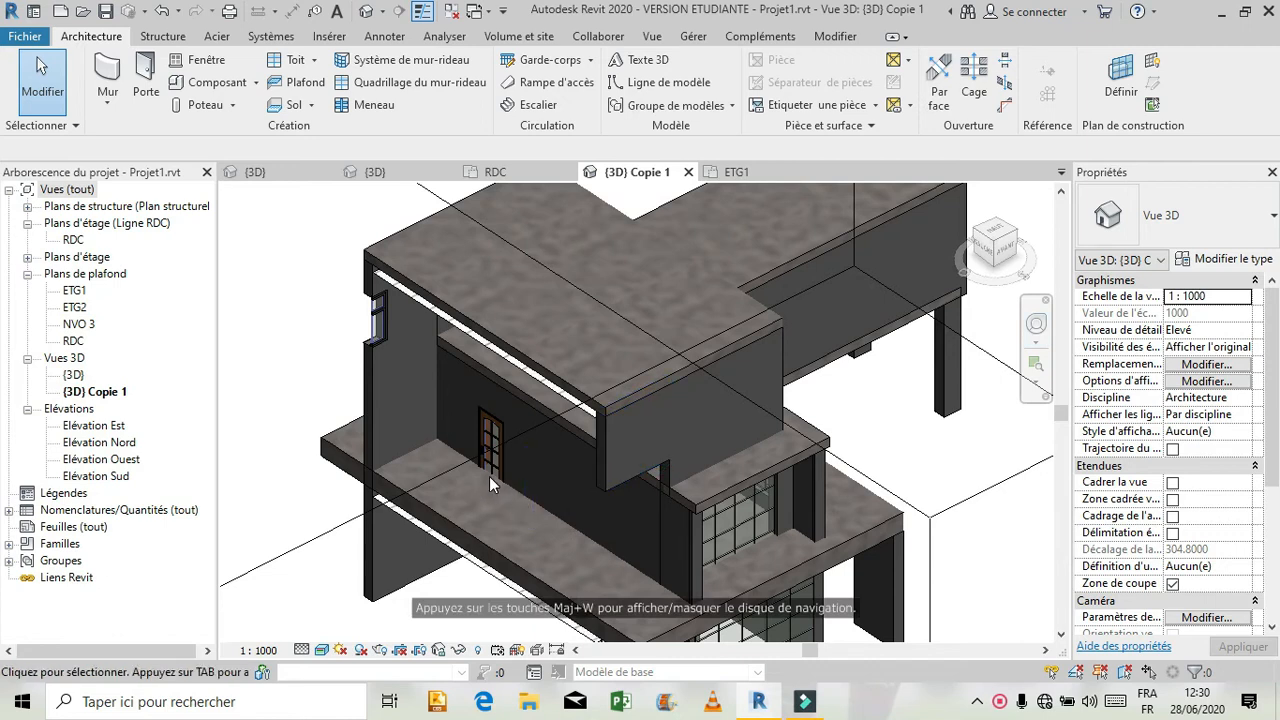
pyautogui.scroll(6, 489, 476)
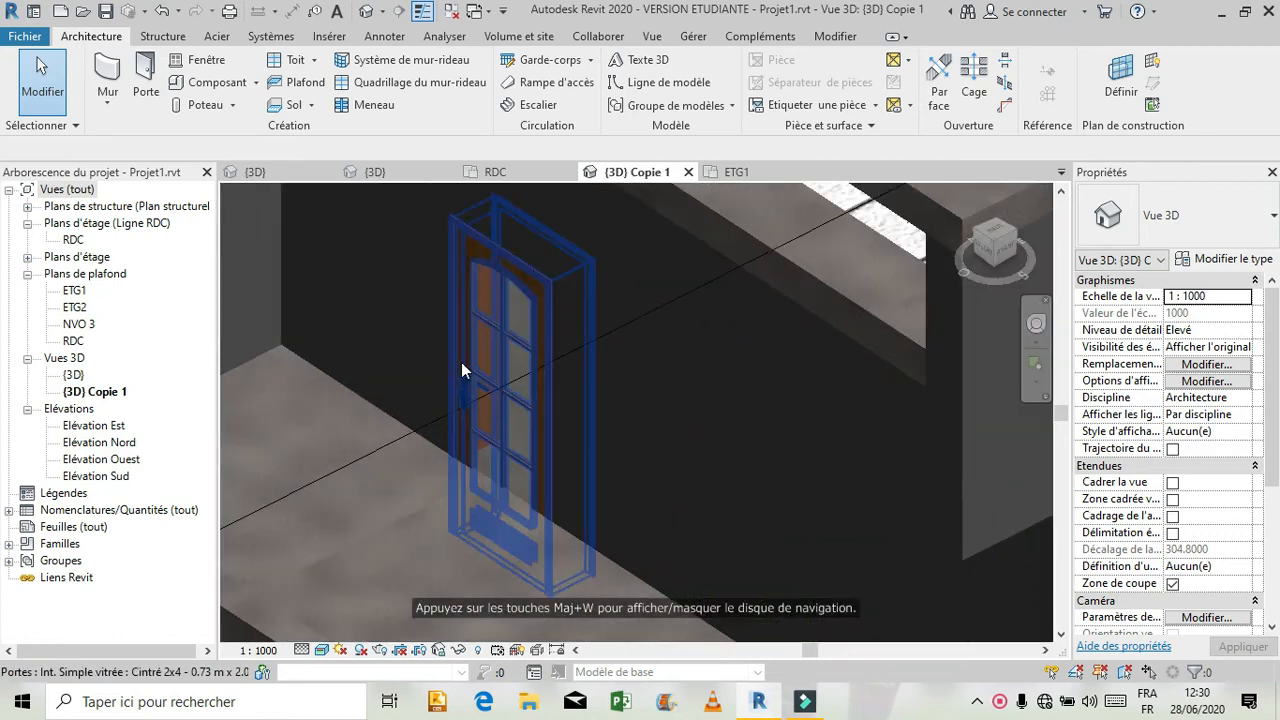
pyautogui.scroll(-5, 606, 430)
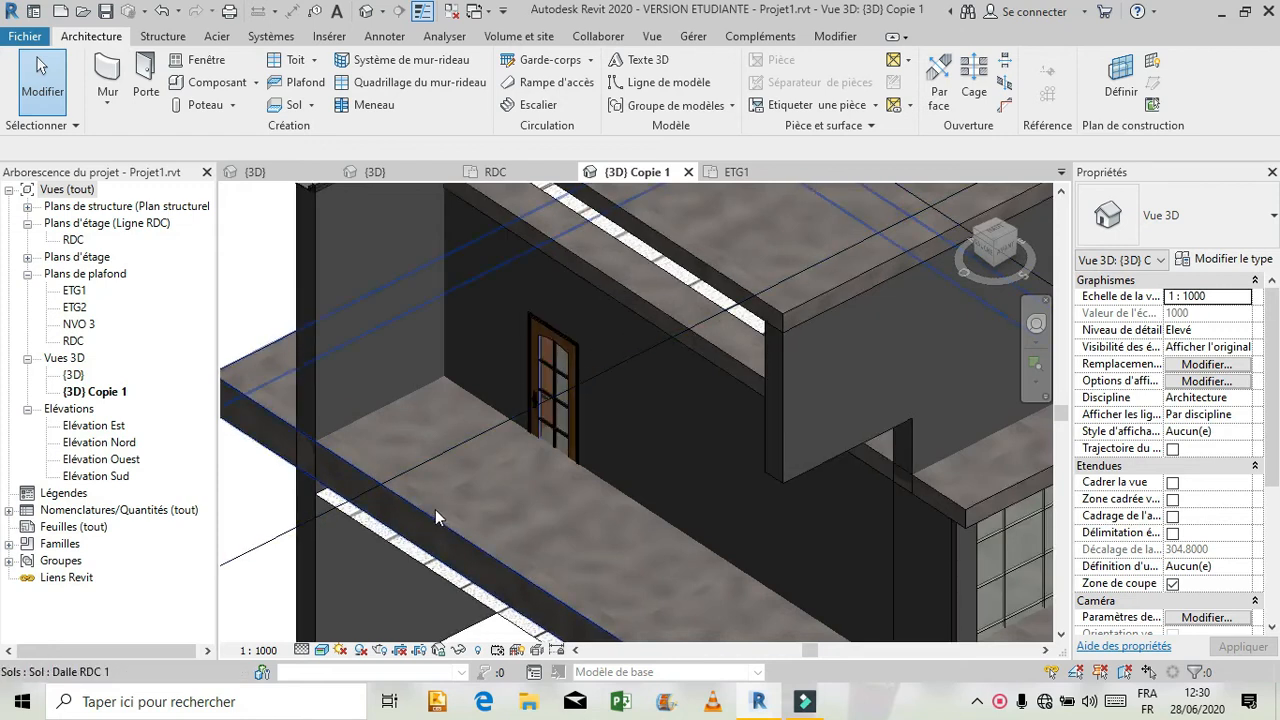
pyautogui.scroll(-2, 435, 509)
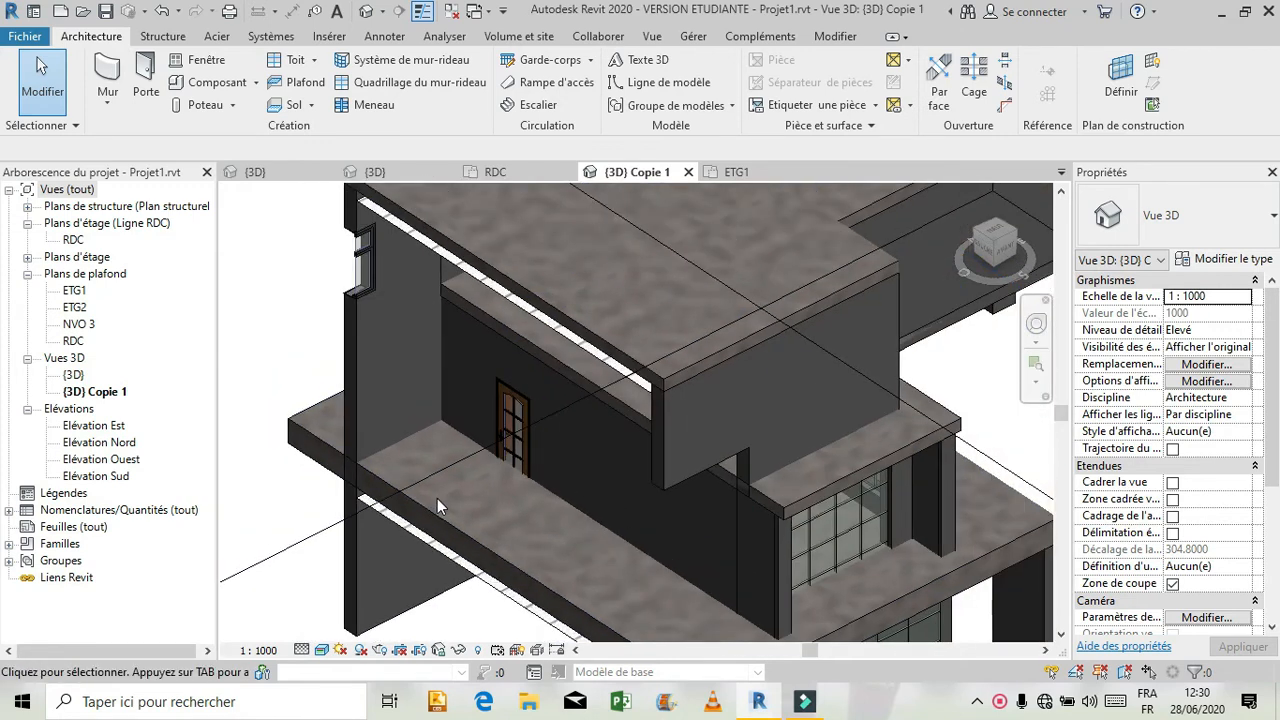
pyautogui.scroll(-2, 437, 498)
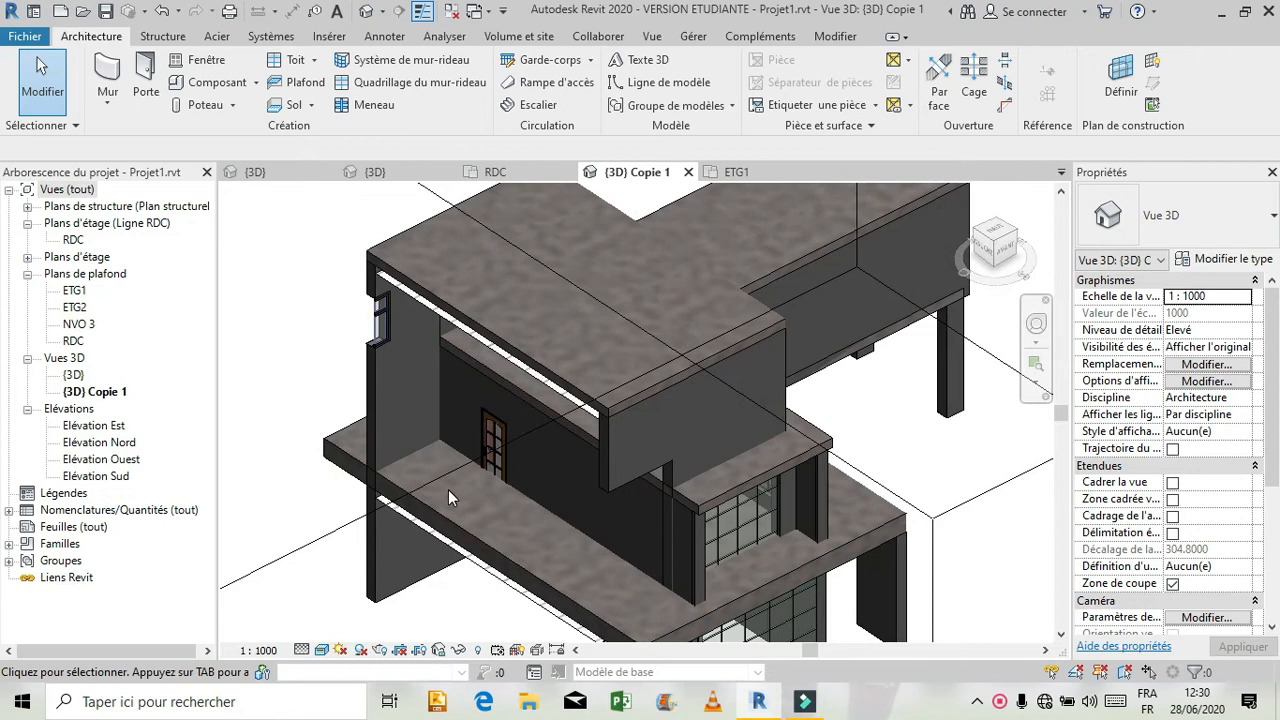
pyautogui.scroll(-1, 455, 498)
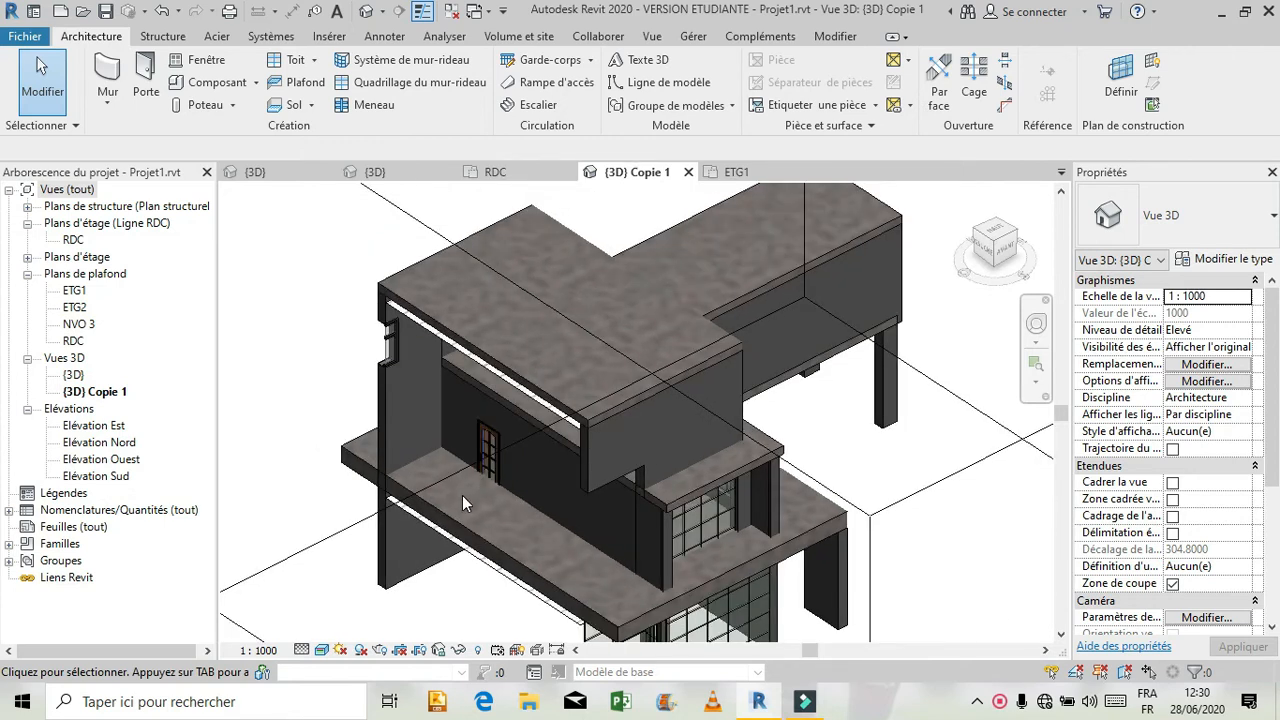
pyautogui.scroll(-2, 462, 496)
# Step: In the Elévation Est view, set the elevation of level ETG2 to 6.5
pyautogui.click(82, 428)
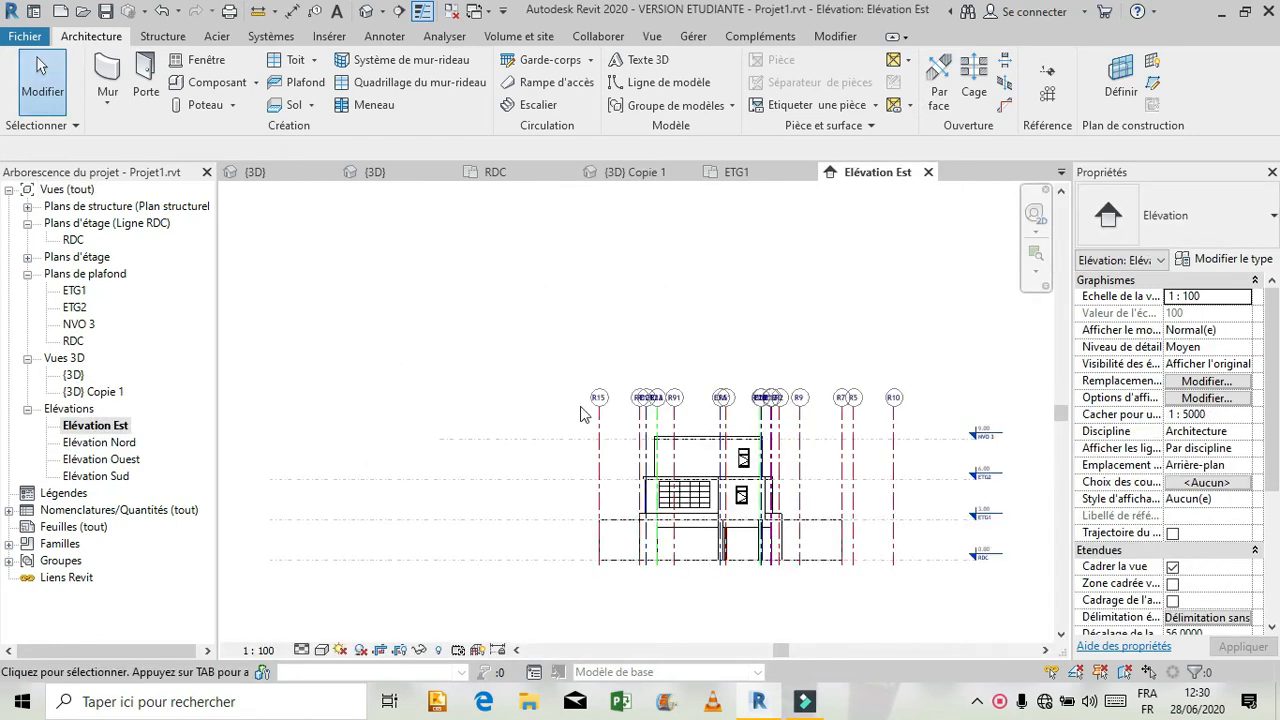
pyautogui.scroll(2, 1008, 563)
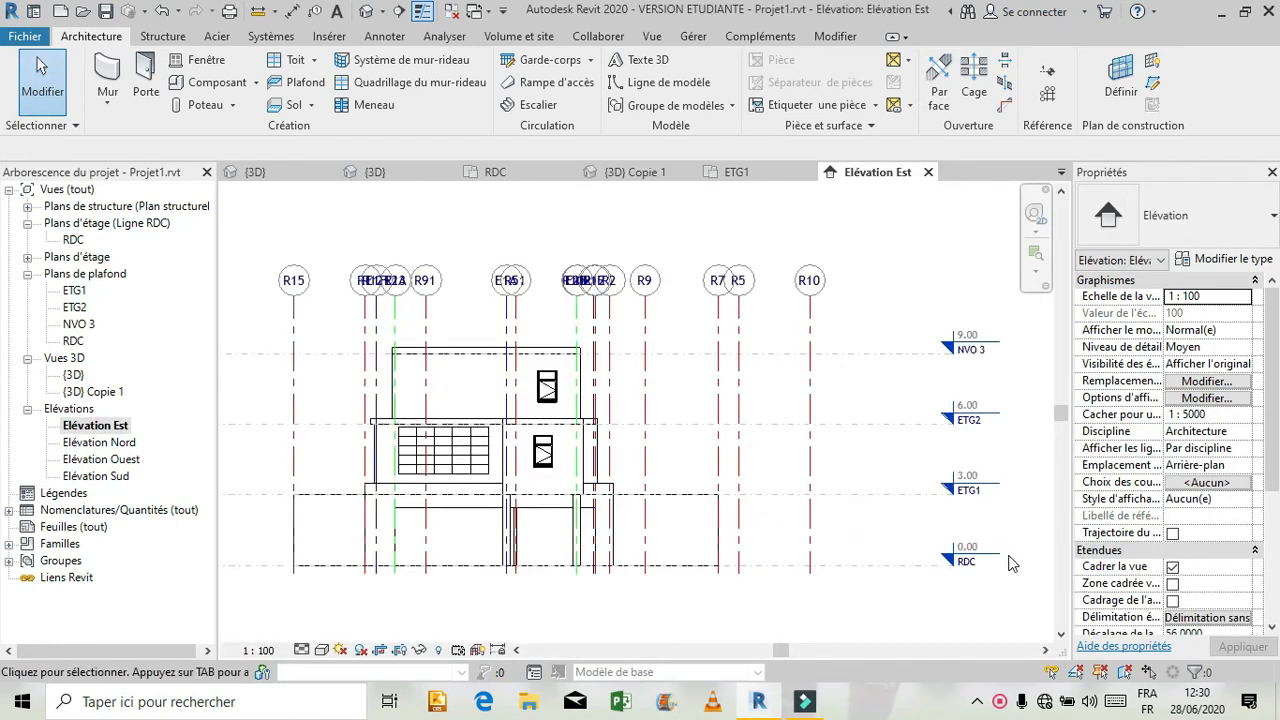
pyautogui.click(613, 500)
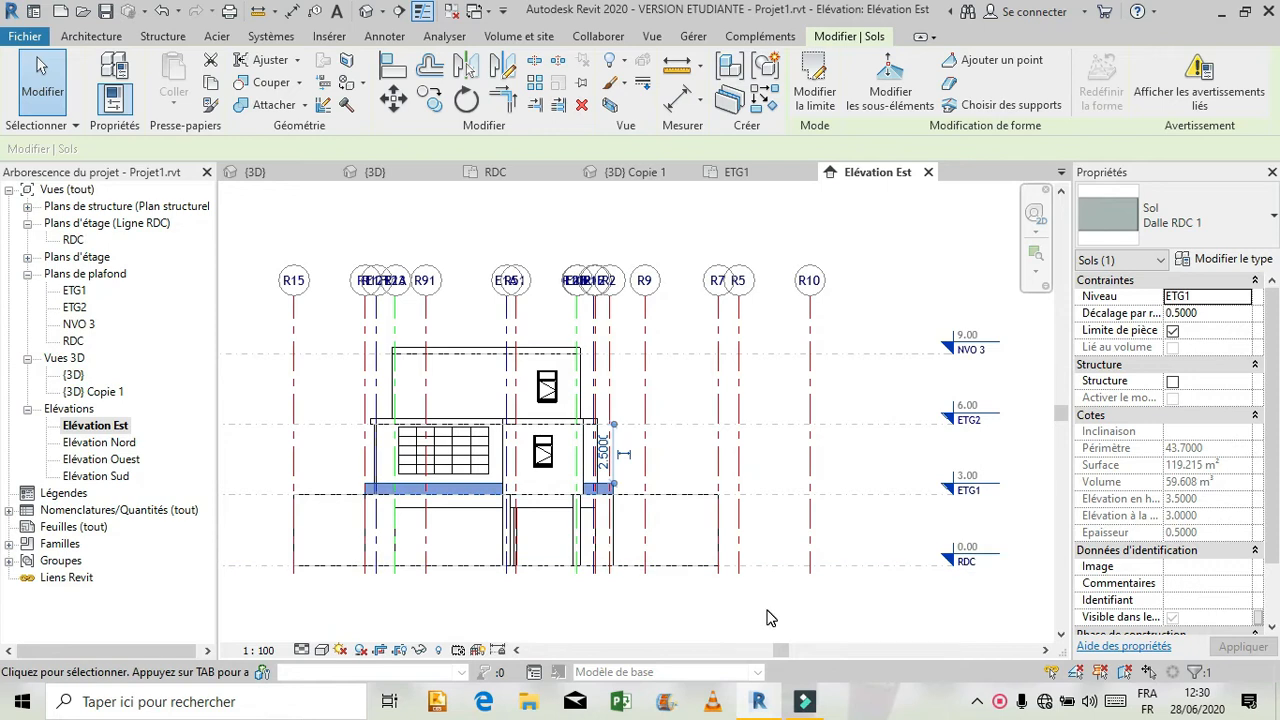
pyautogui.click(828, 598)
pyautogui.click(867, 425)
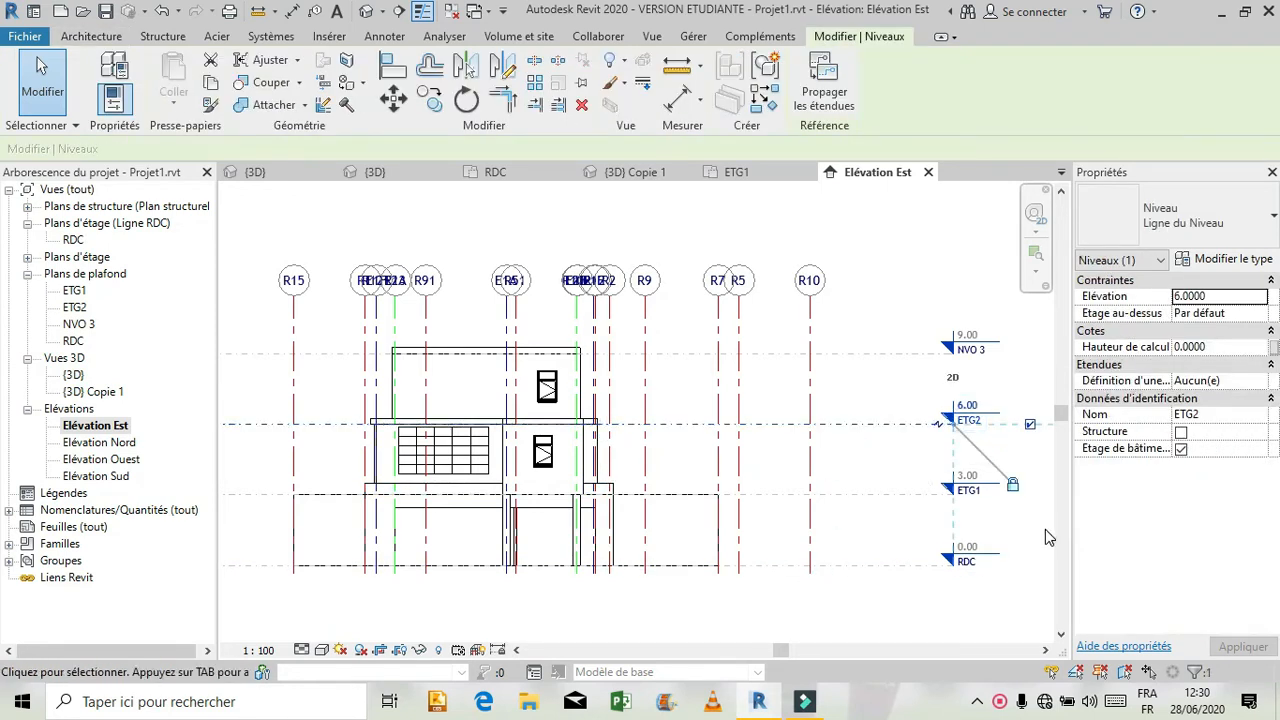
pyautogui.scroll(1, 1040, 467)
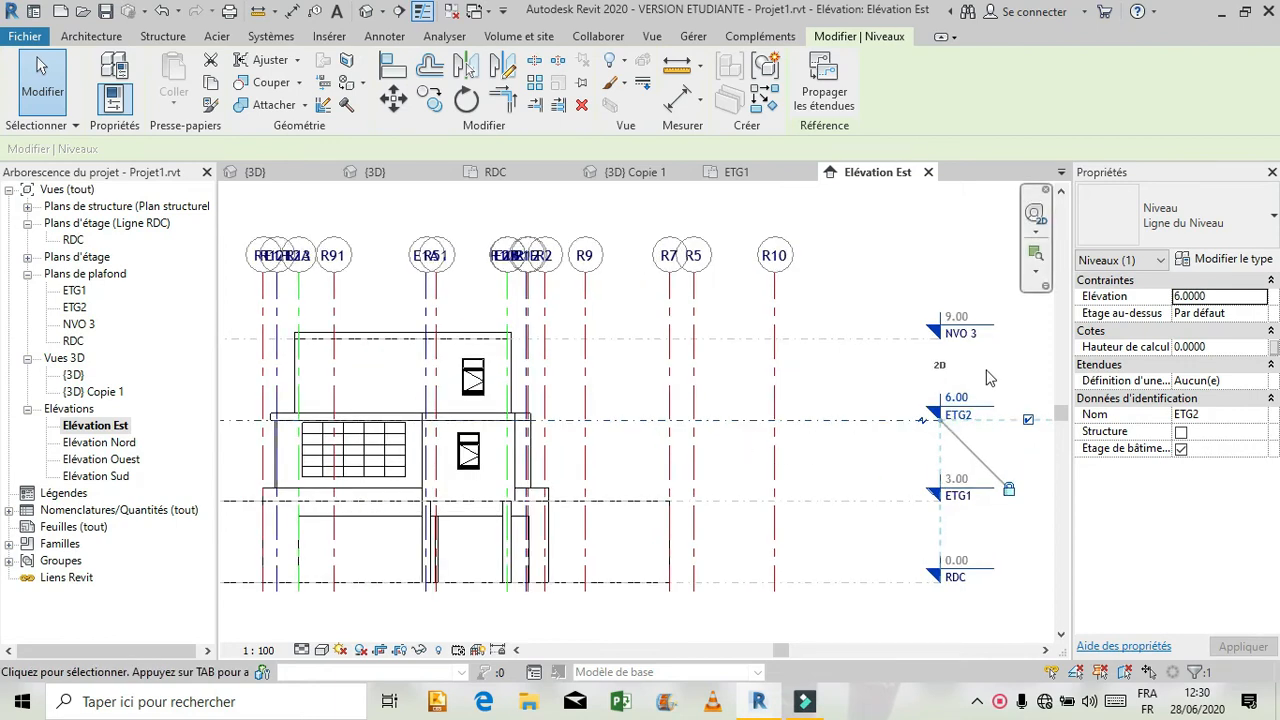
pyautogui.scroll(2, 990, 388)
pyautogui.scroll(1, 986, 392)
pyautogui.click(940, 406)
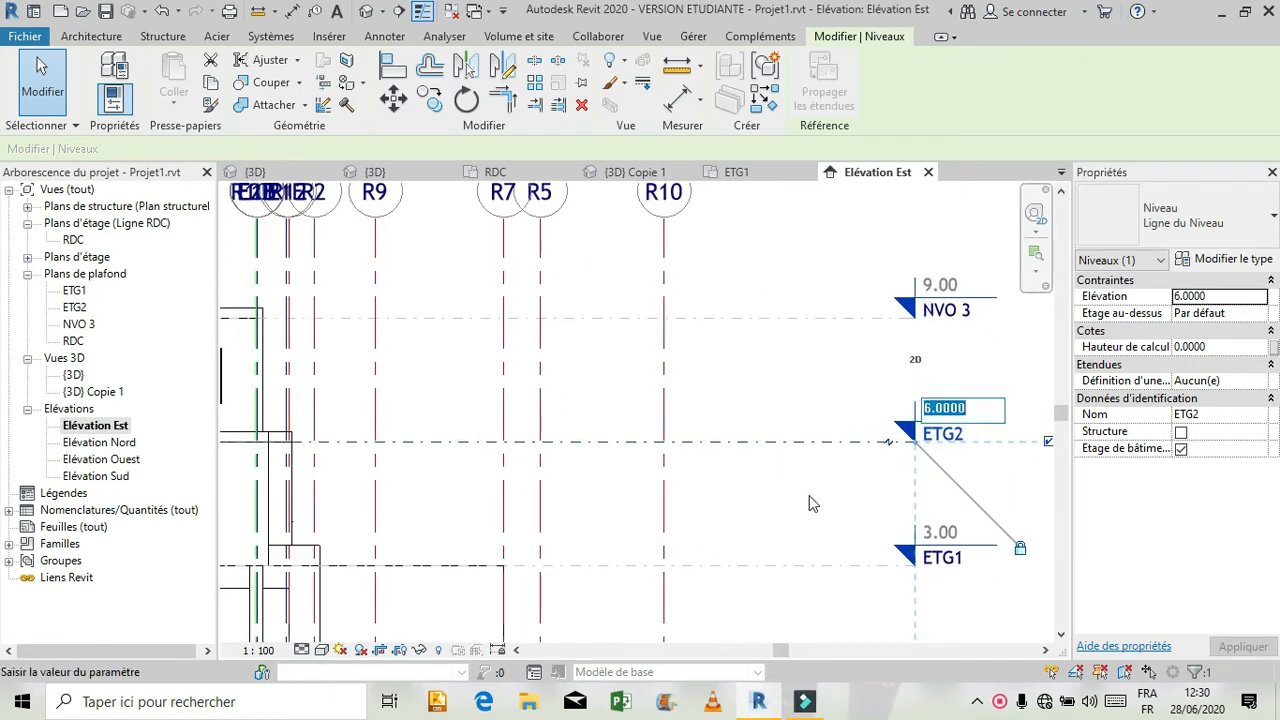
pyautogui.write('6')
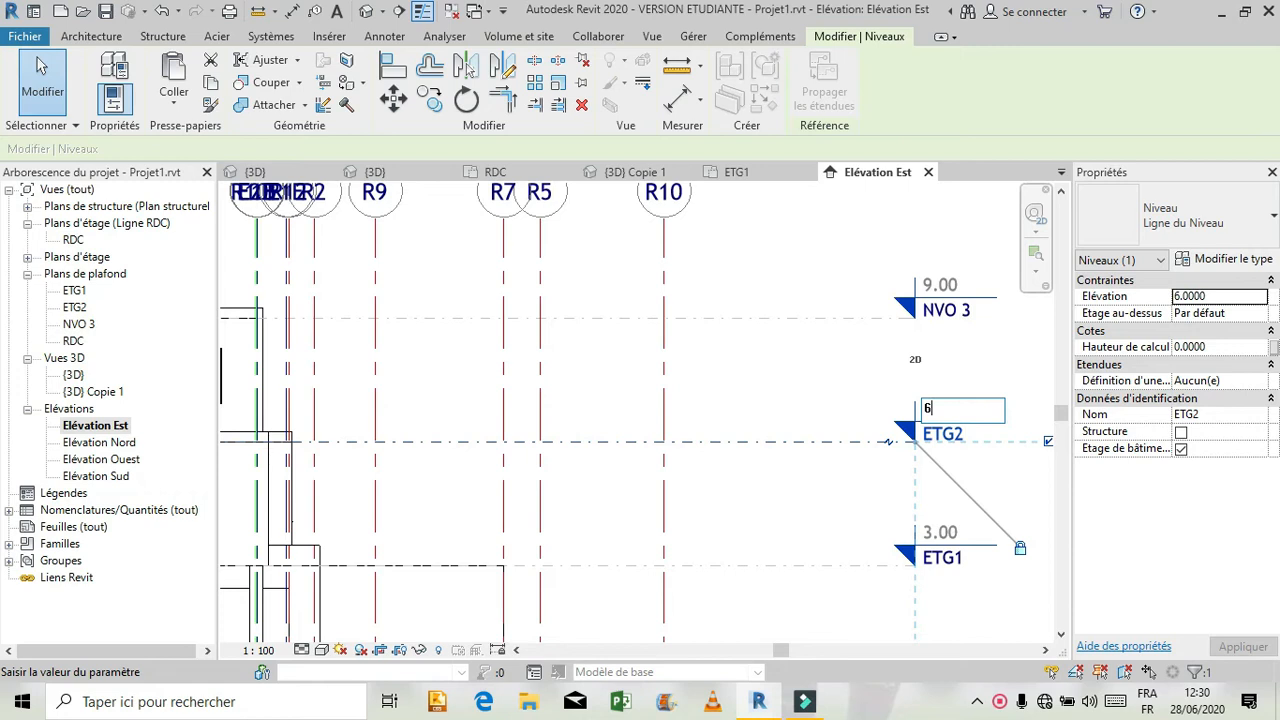
pyautogui.write('.5')
pyautogui.press('Return')
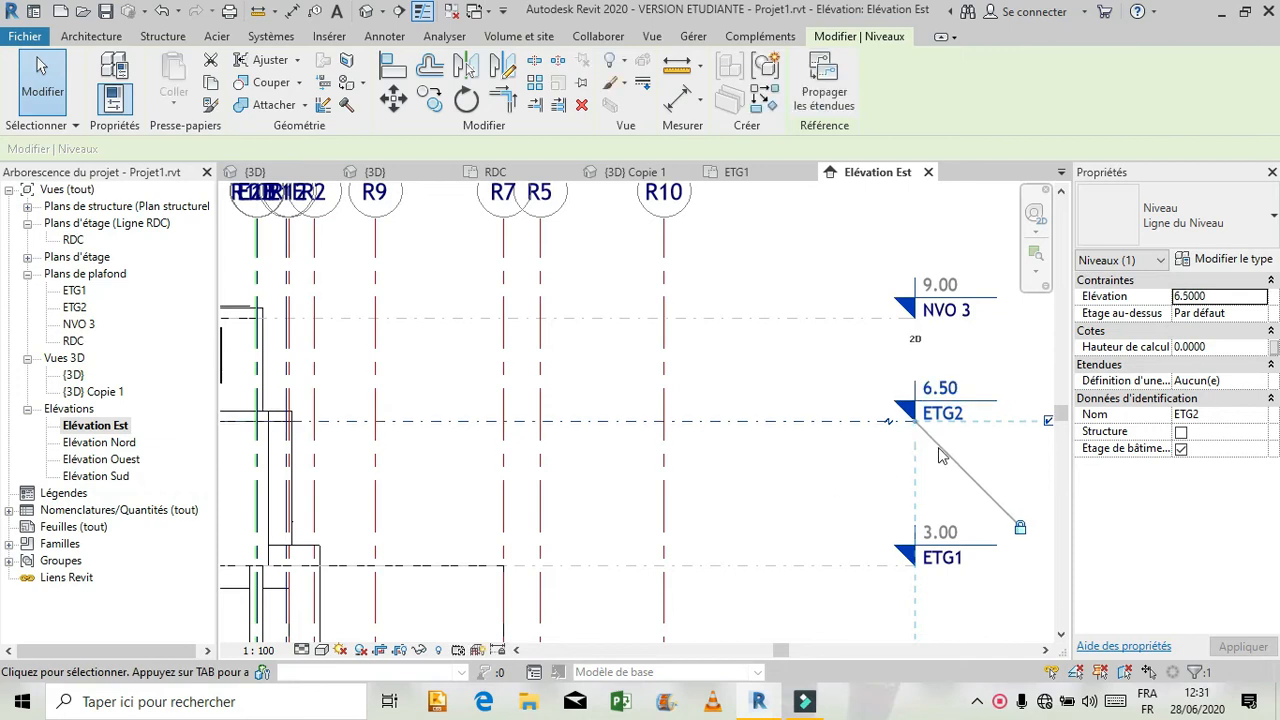
# Step: Set the elevation of level NVO 3 to 9.5
pyautogui.scroll(-3, 980, 412)
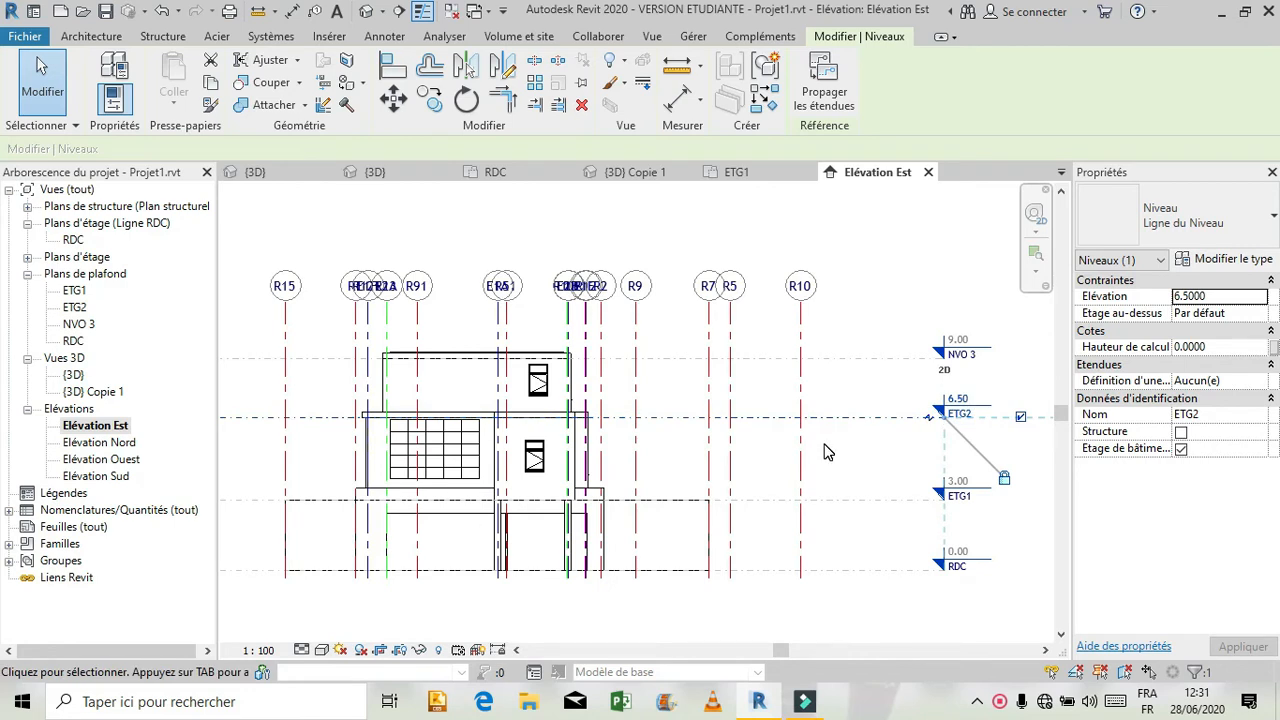
pyautogui.click(851, 359)
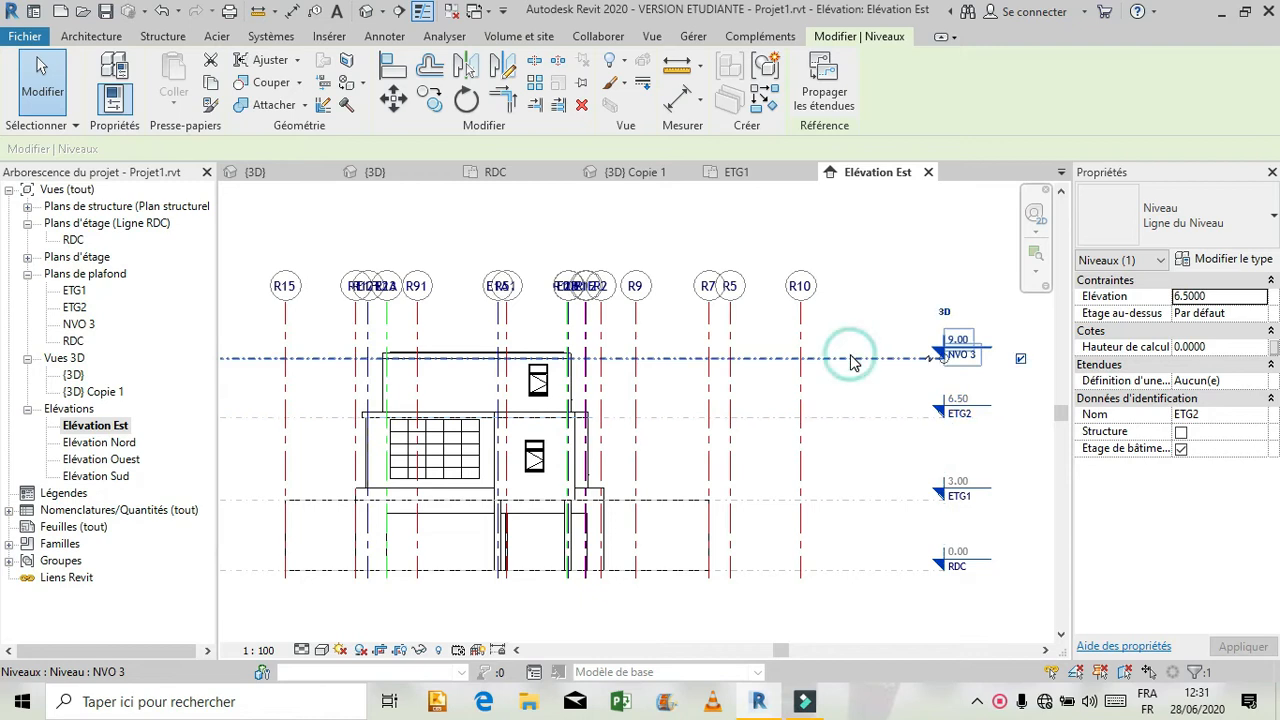
pyautogui.click(955, 340)
pyautogui.write('9')
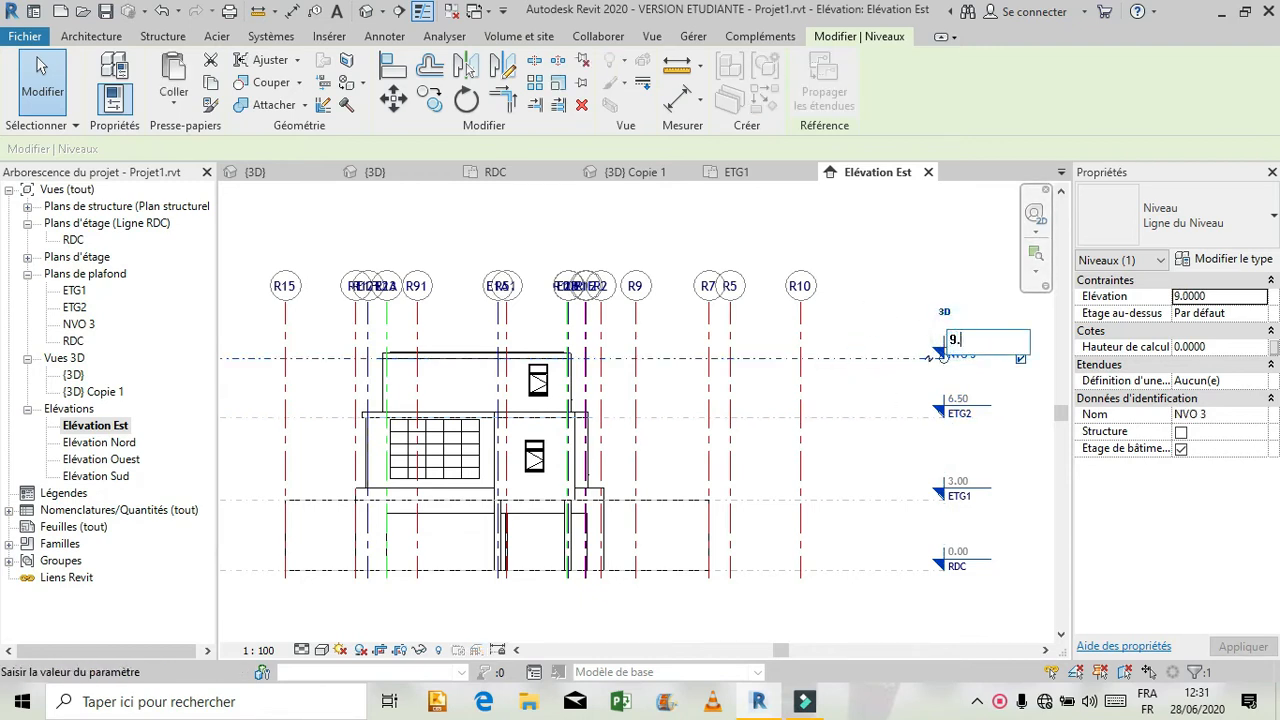
pyautogui.write('.5')
pyautogui.press('Return')
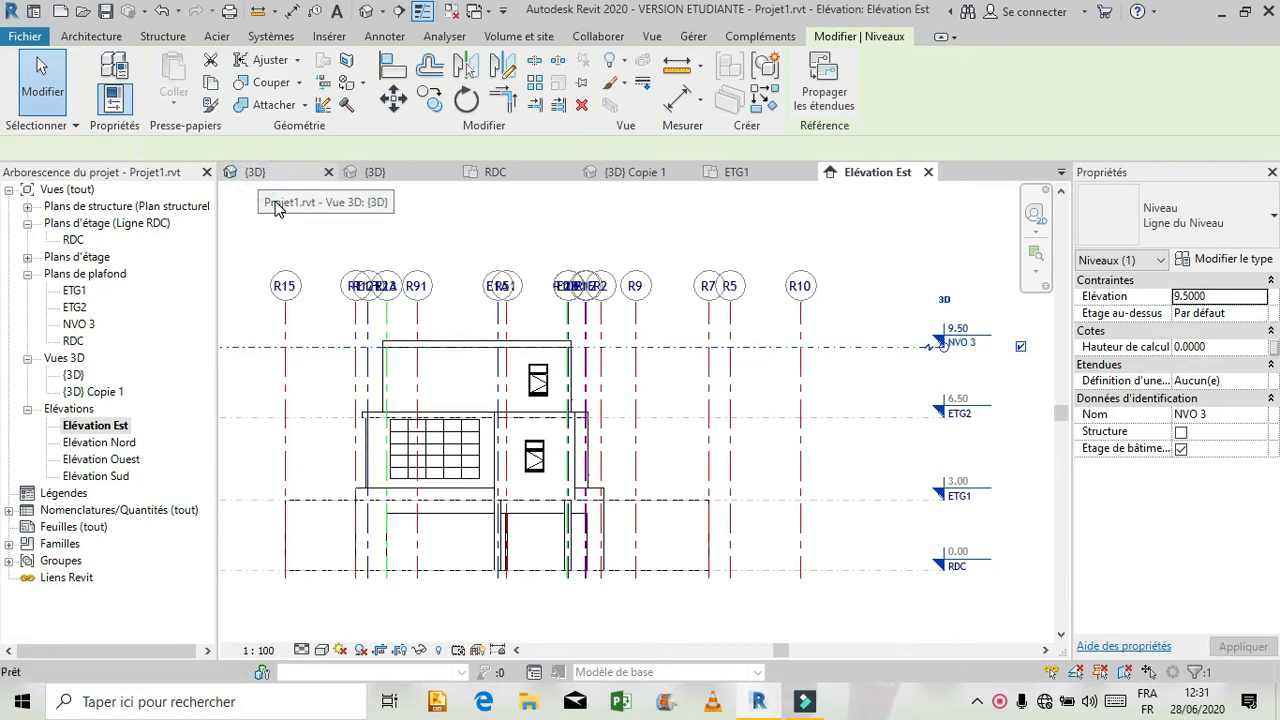
# Step: In the {3D} Copie 1 view, try to move the first-floor door up clear of the slab, working from the left side
pyautogui.click(262, 174)
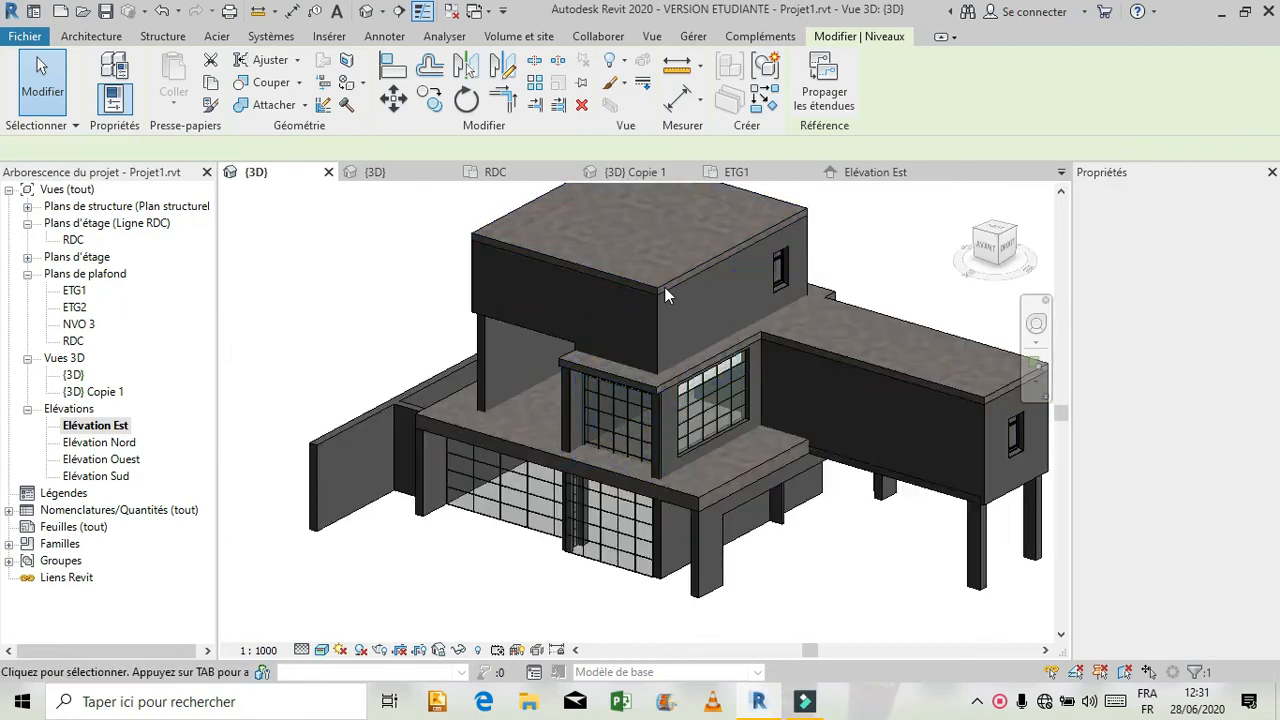
pyautogui.click(625, 173)
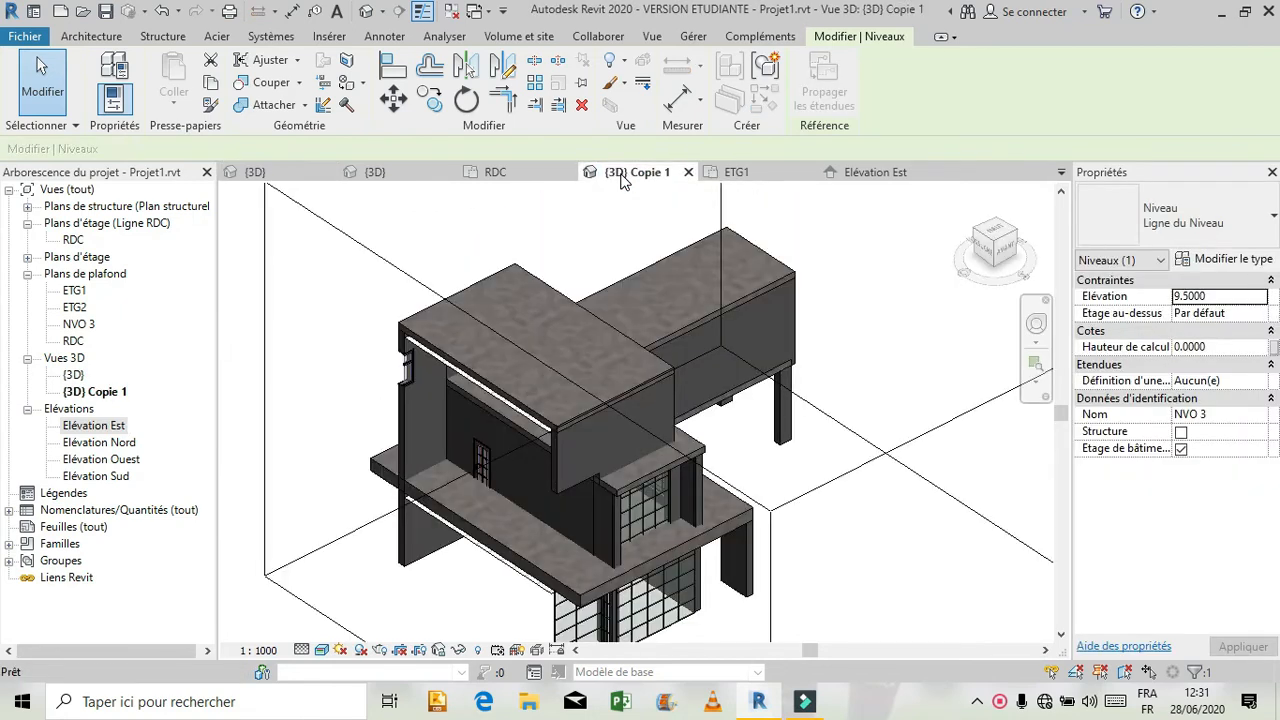
pyautogui.scroll(3, 510, 557)
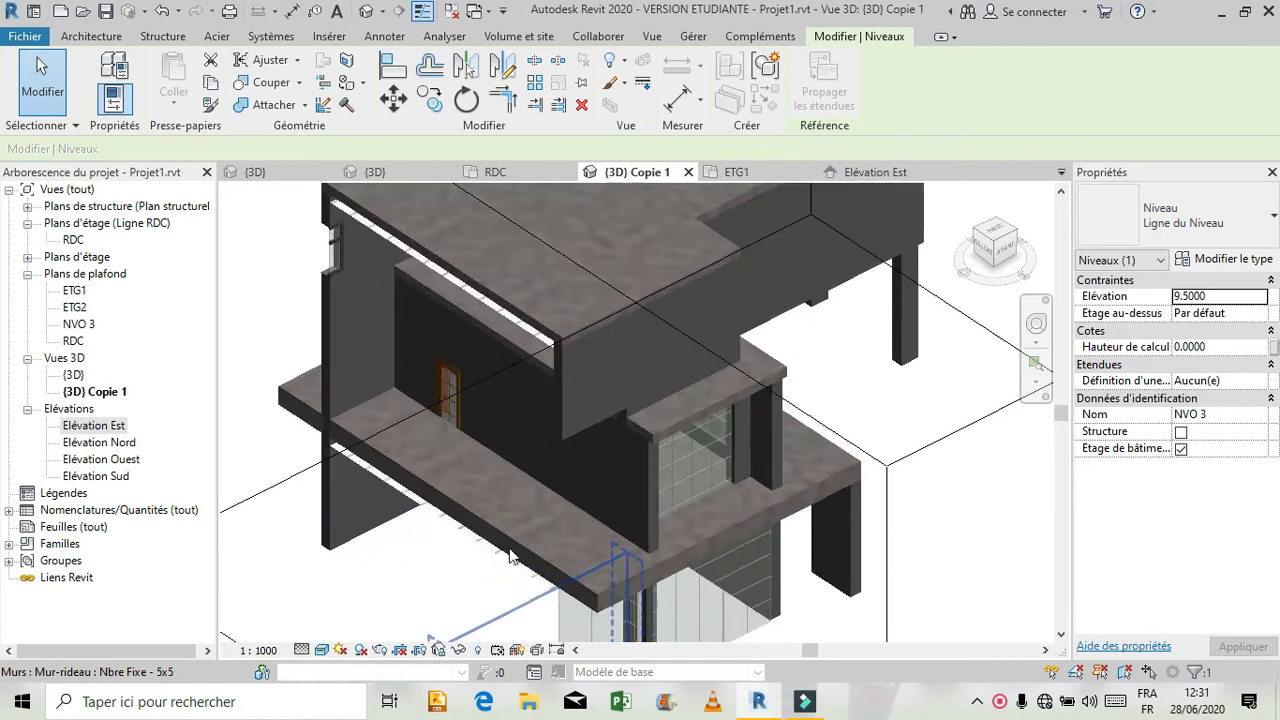
pyautogui.scroll(5, 351, 424)
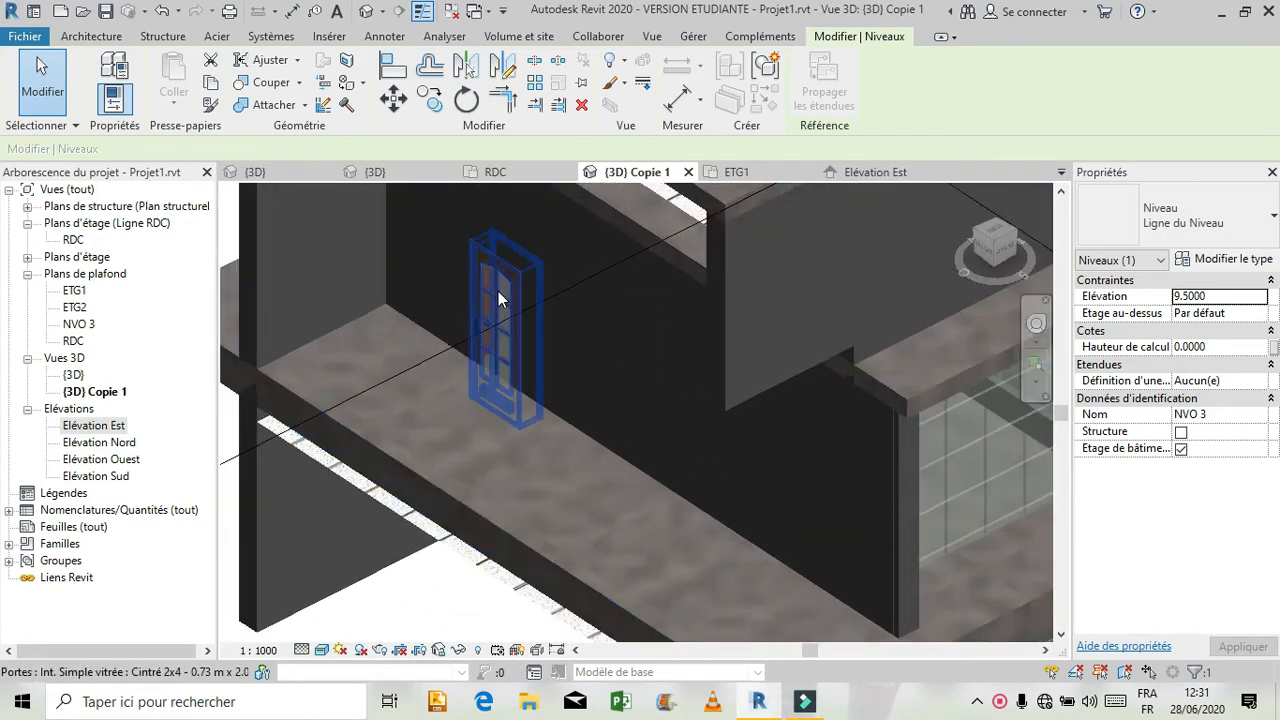
pyautogui.click(498, 291)
pyautogui.scroll(-5, 775, 415)
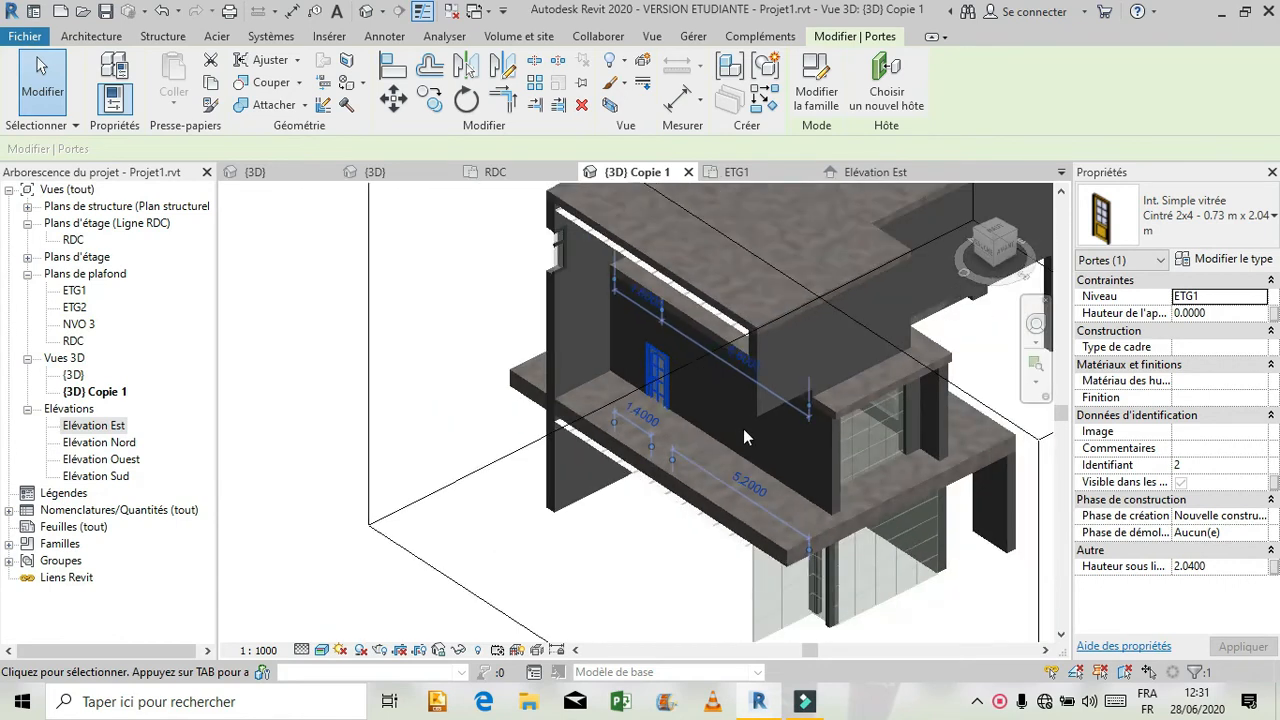
pyautogui.click(983, 249)
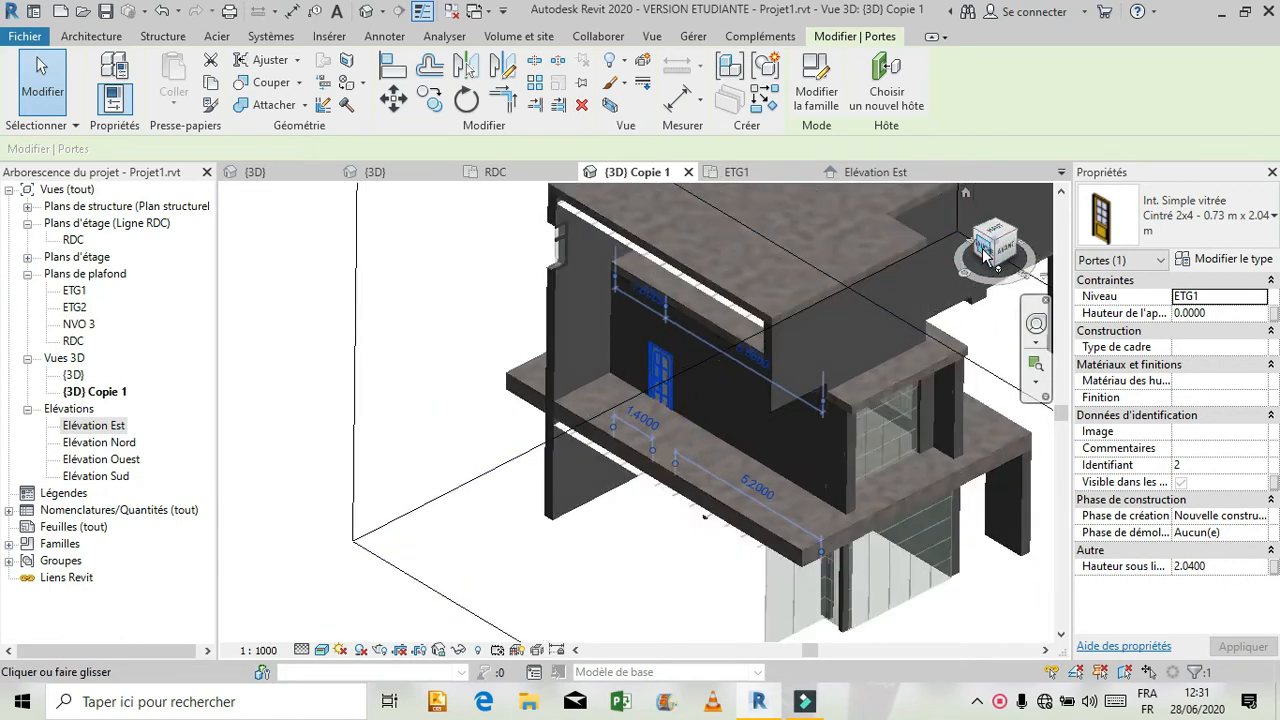
pyautogui.scroll(-2, 645, 540)
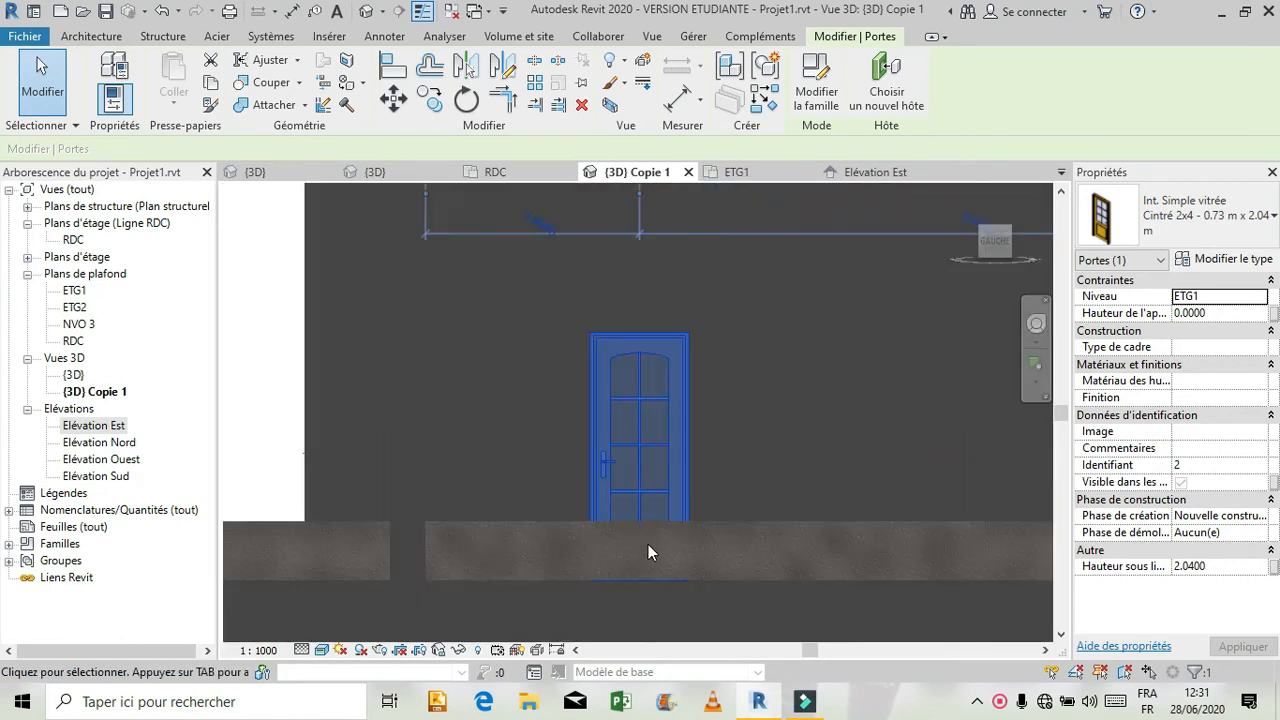
pyautogui.scroll(-1, 647, 530)
pyautogui.moveTo(650, 360); pyautogui.dragTo(645, 313)
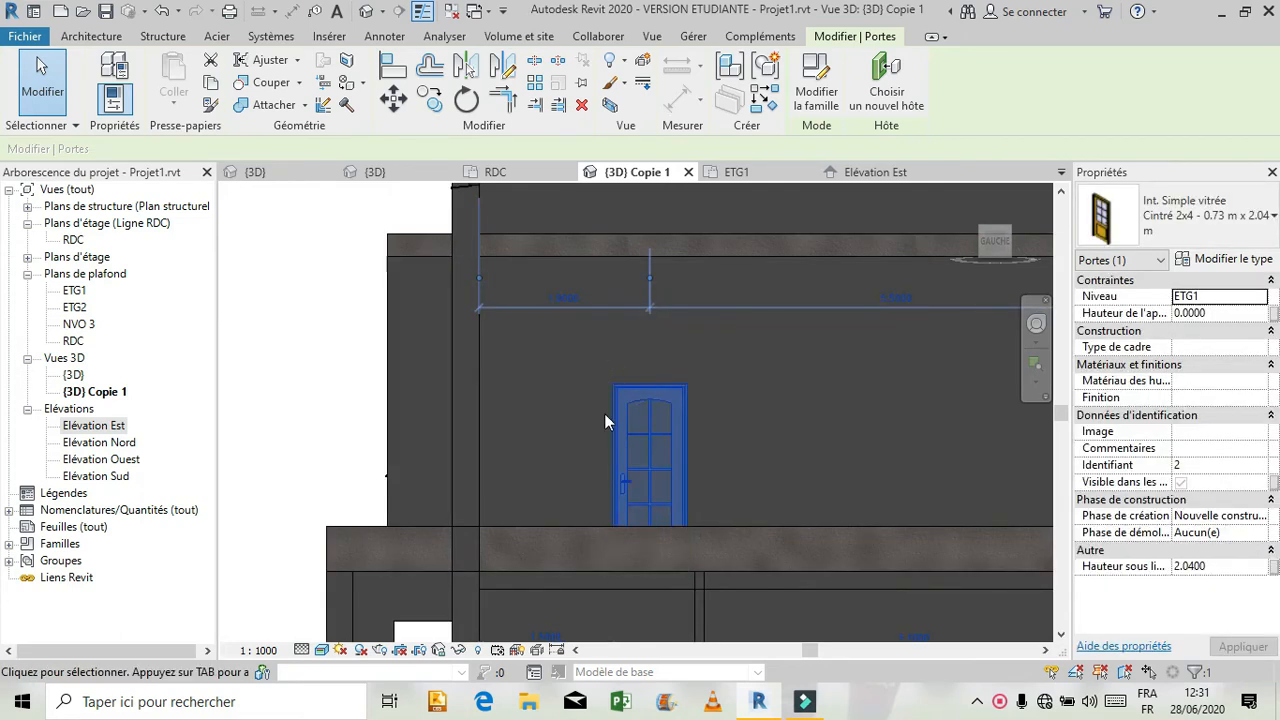
pyautogui.moveTo(651, 449); pyautogui.dragTo(634, 343)
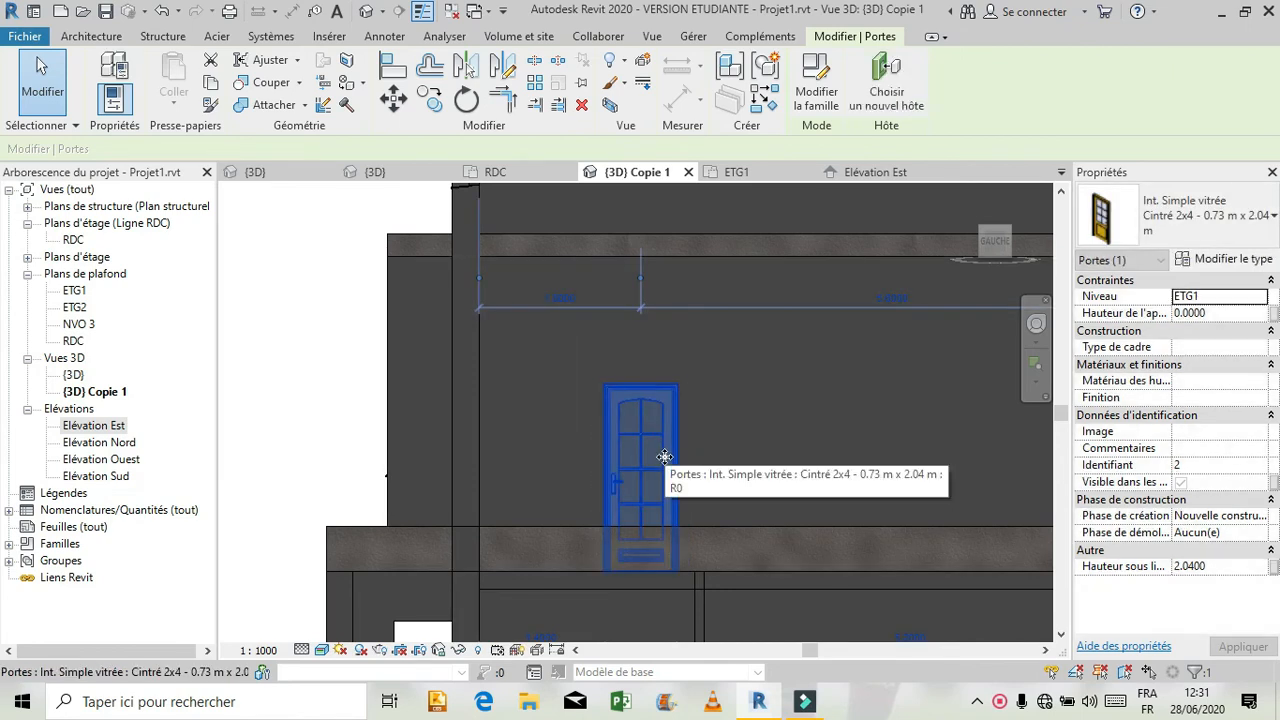
# Step: Examine the first-floor door and slab from an angled 3D view and review the door's type properties without changing them
pyautogui.scroll(-3, 568, 447)
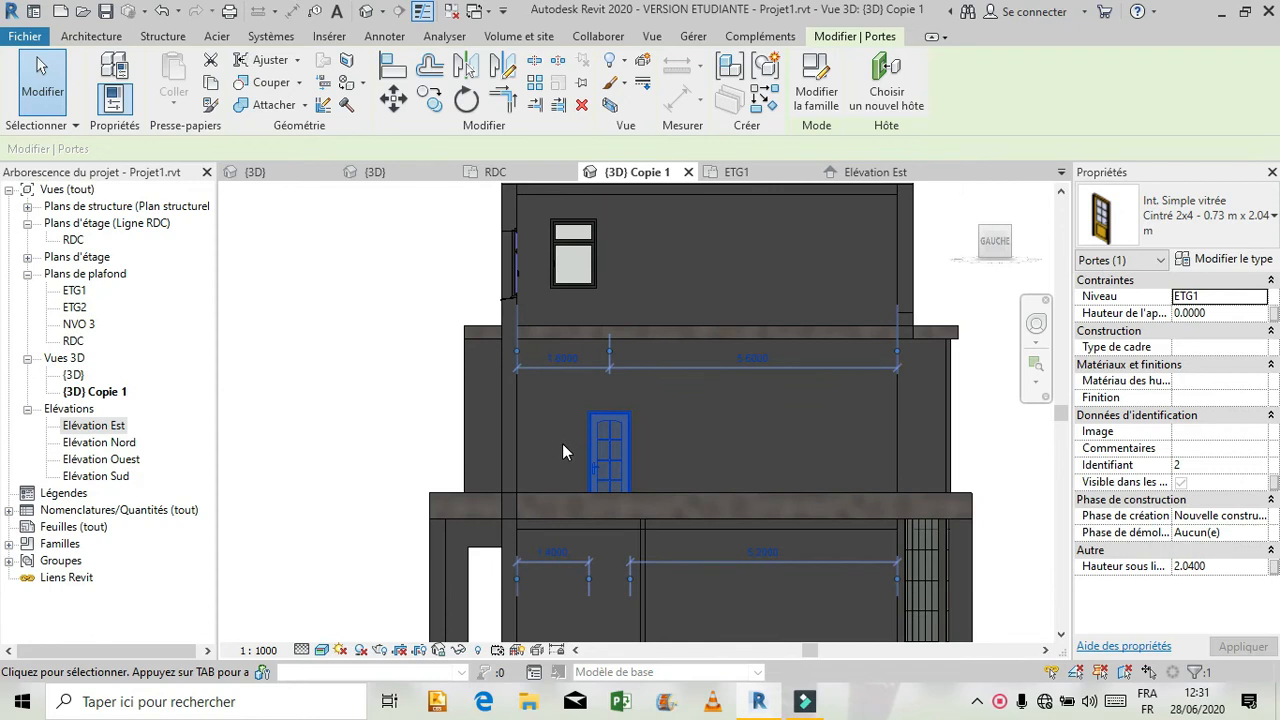
pyautogui.click(1036, 323)
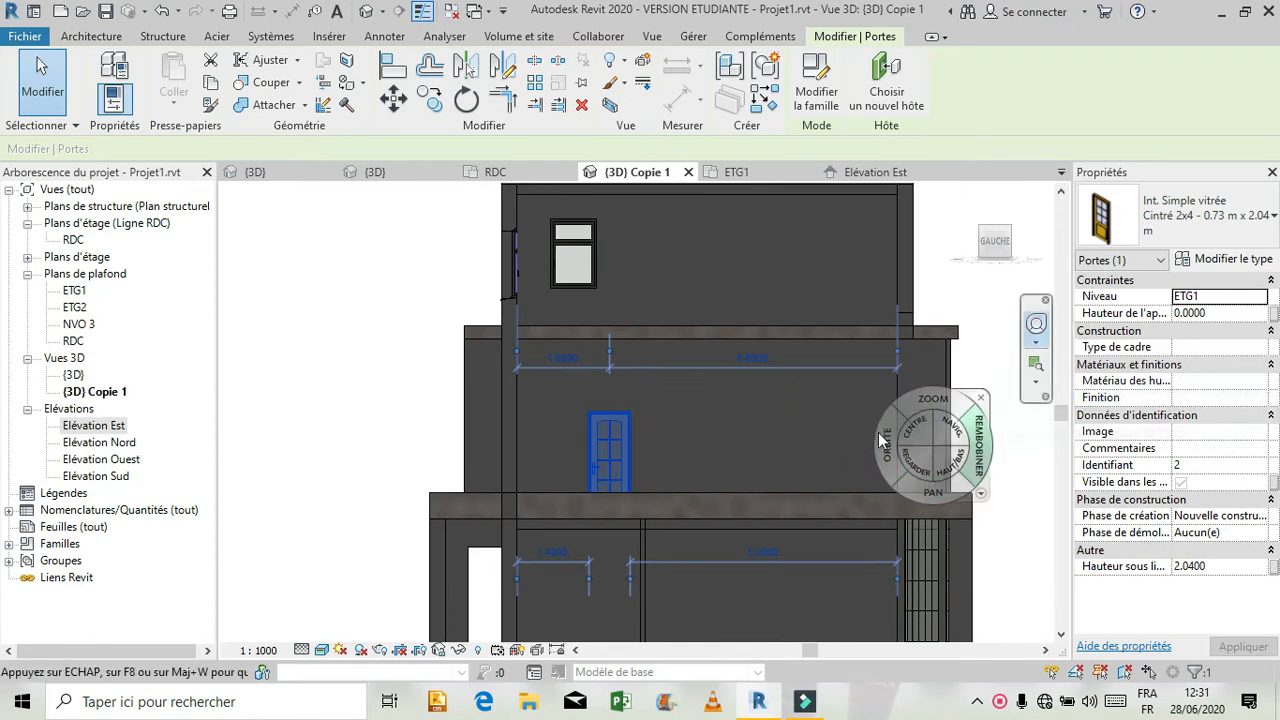
pyautogui.moveTo(778, 357)
pyautogui.mouseDown()
pyautogui.moveTo(752, 382)
pyautogui.moveTo(687, 404)
pyautogui.moveTo(650, 445)
pyautogui.mouseUp()
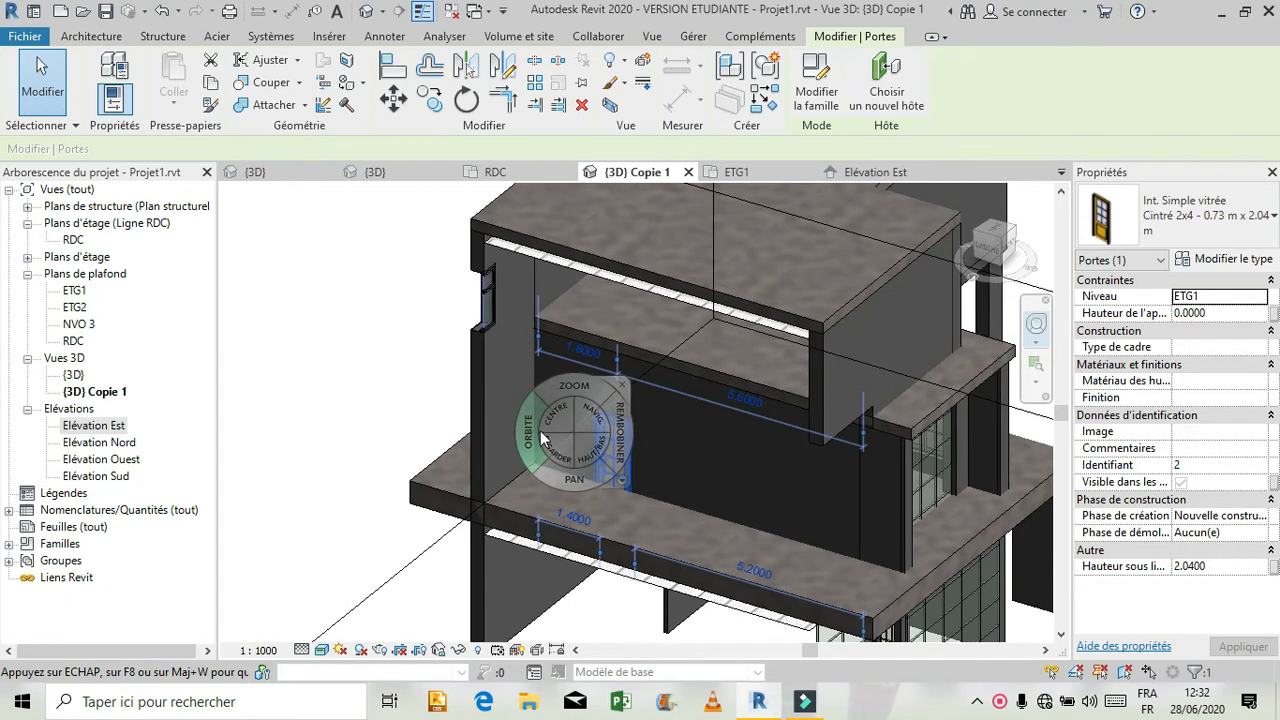
pyautogui.click(622, 385)
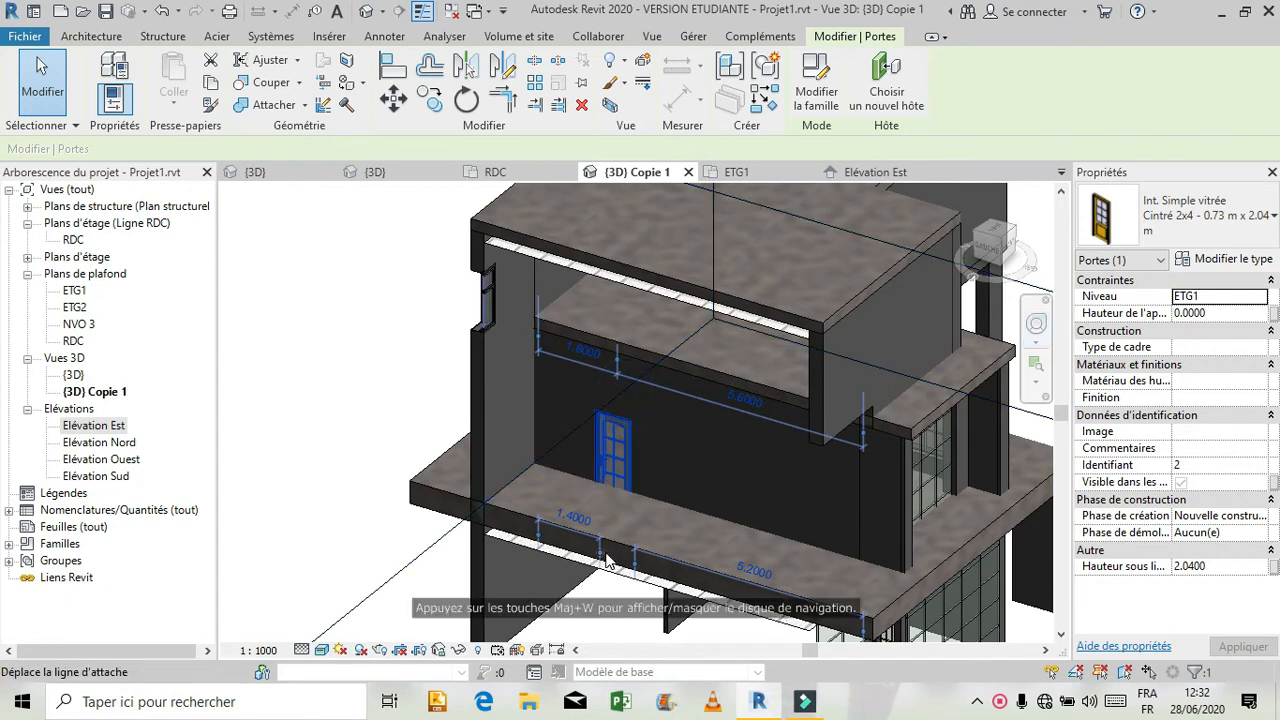
pyautogui.scroll(3, 620, 530)
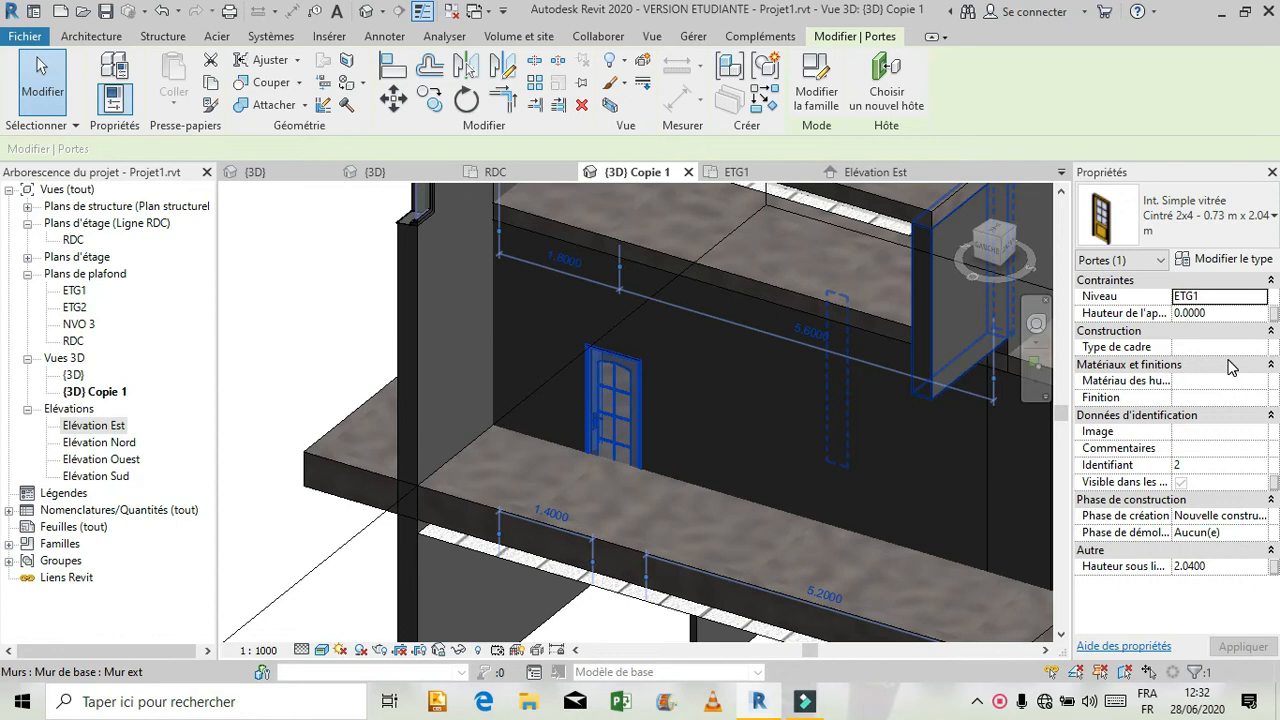
pyautogui.click(1236, 258)
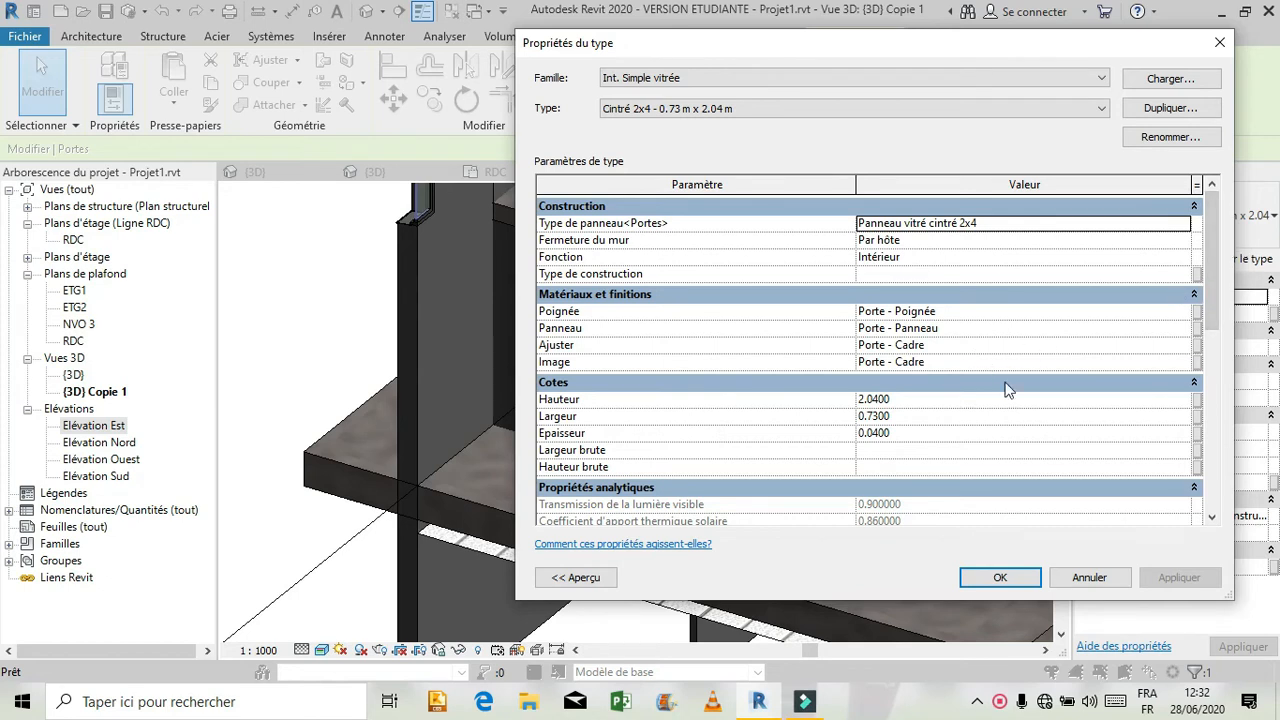
pyautogui.click(1080, 578)
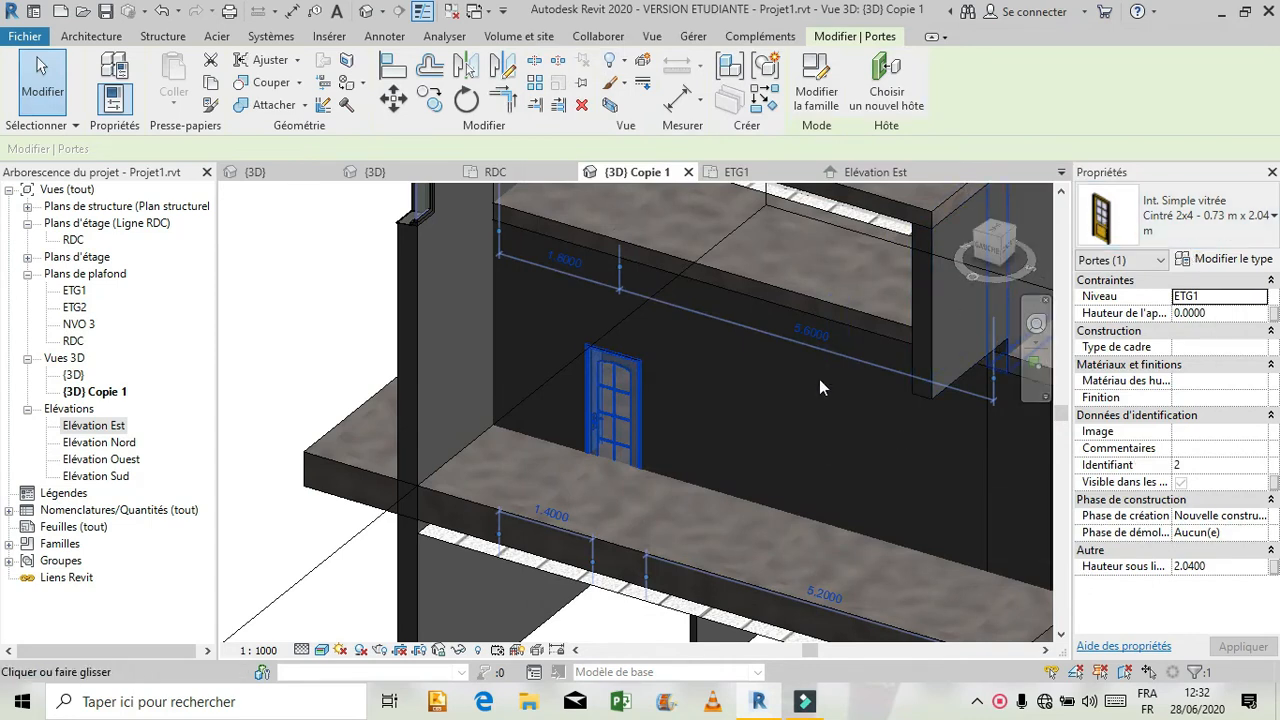
pyautogui.click(91, 36)
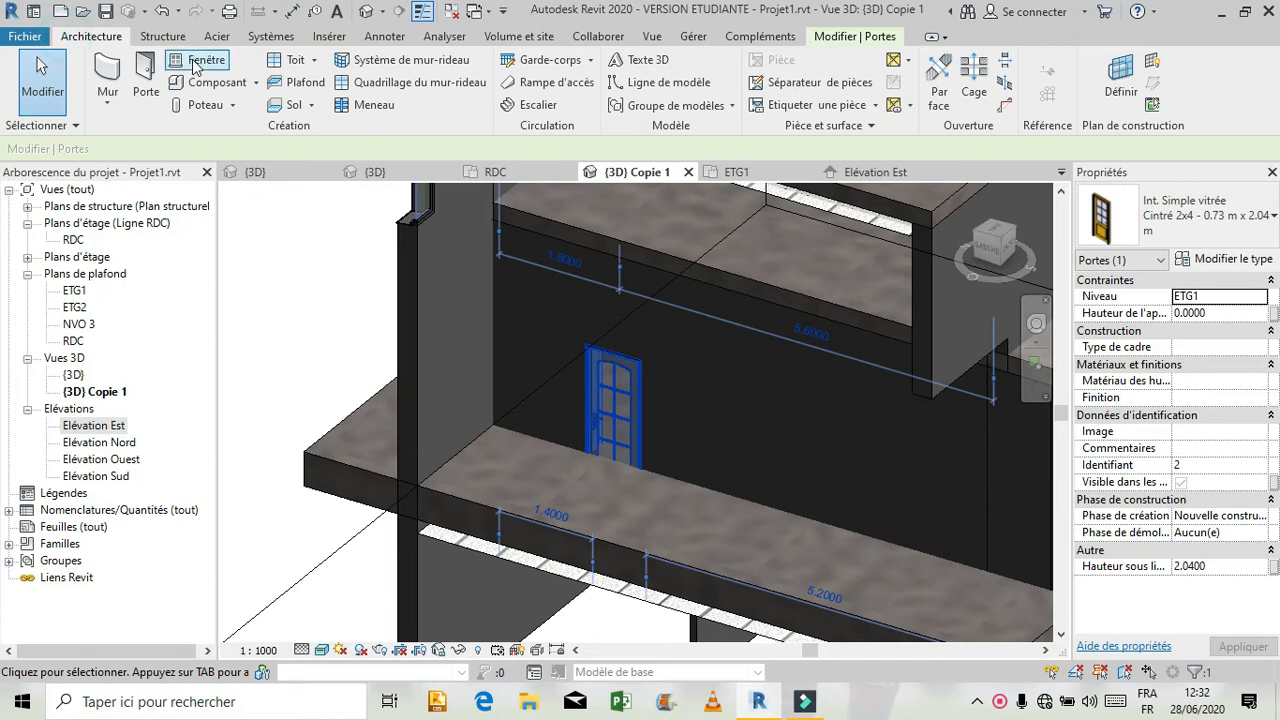
pyautogui.click(146, 80)
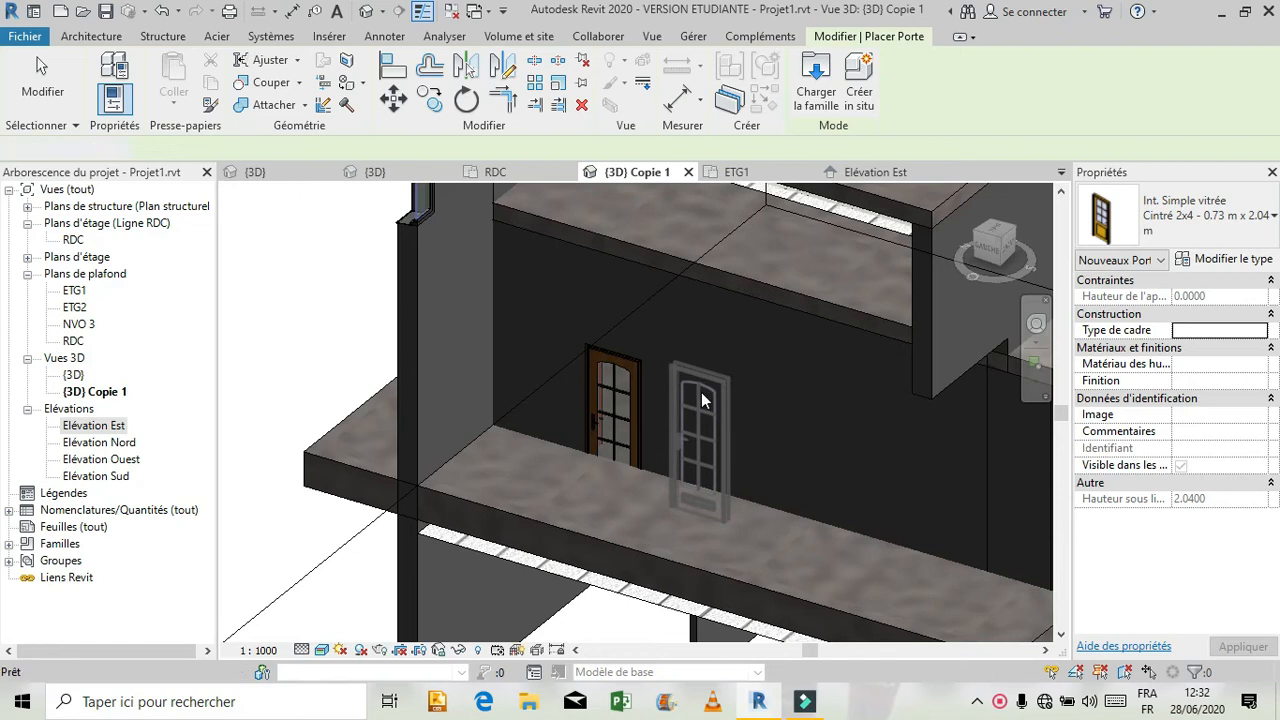
pyautogui.press('Escape')
pyautogui.scroll(-4, 552, 489)
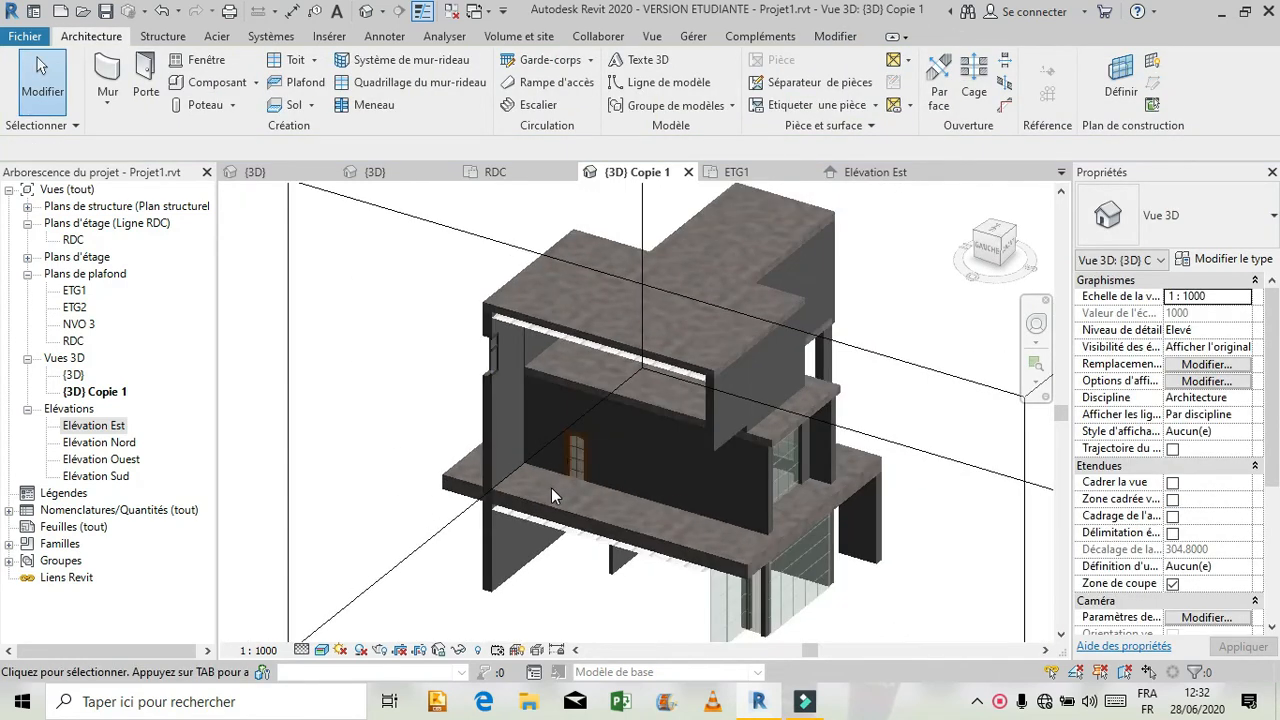
# Step: Undo the elevation changes to levels NVO 3 and ETG2, checking them in the Elévation Est view
pyautogui.click(868, 174)
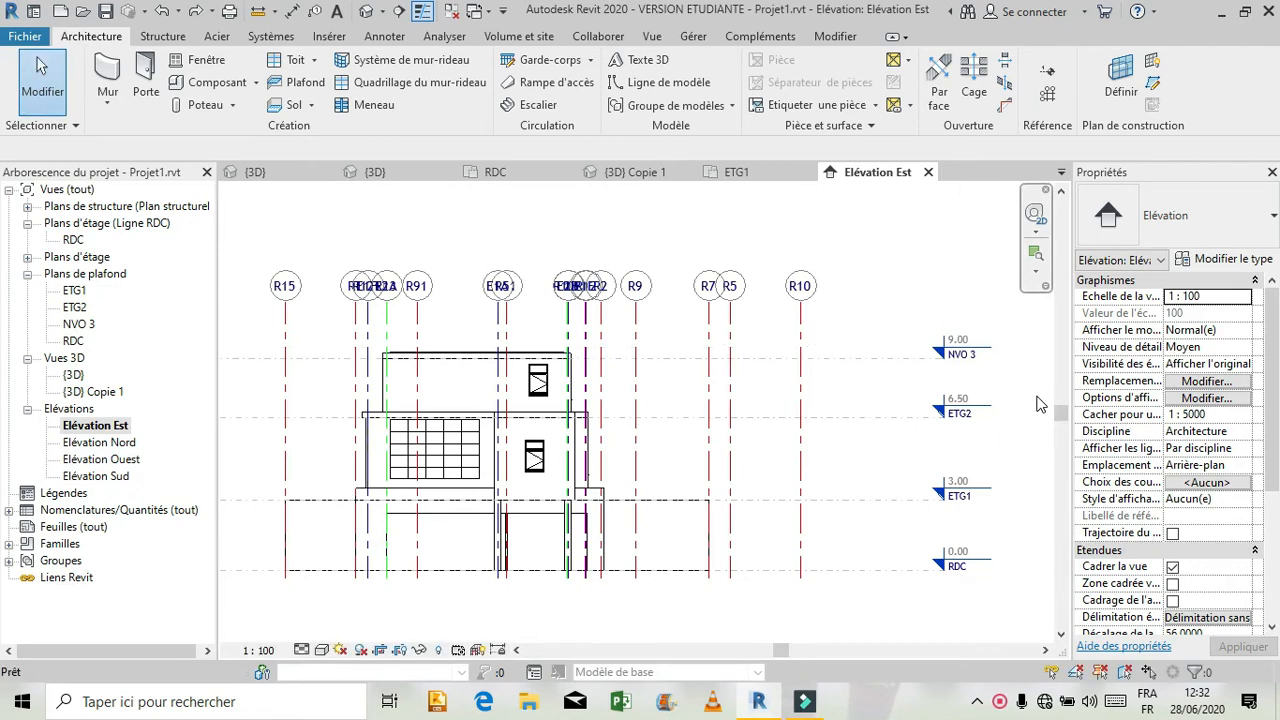
pyautogui.scroll(2, 1040, 403)
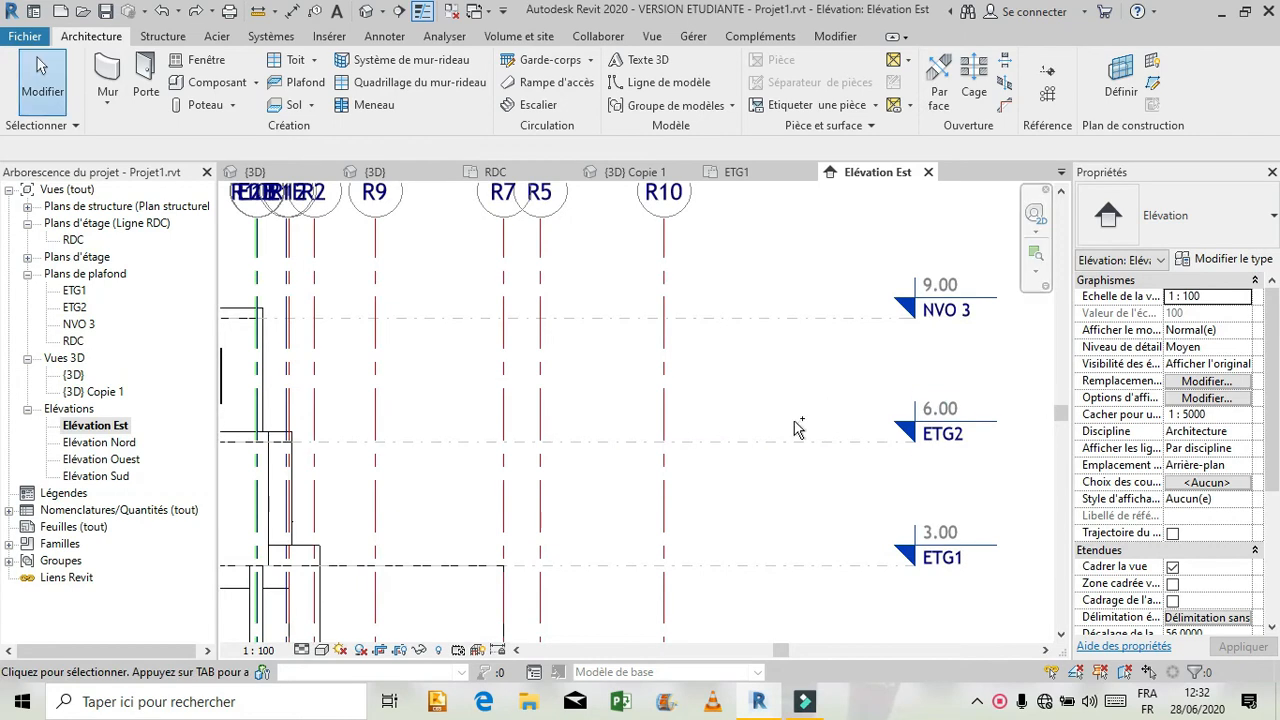
pyautogui.scroll(-2, 870, 484)
pyautogui.scroll(-1, 872, 483)
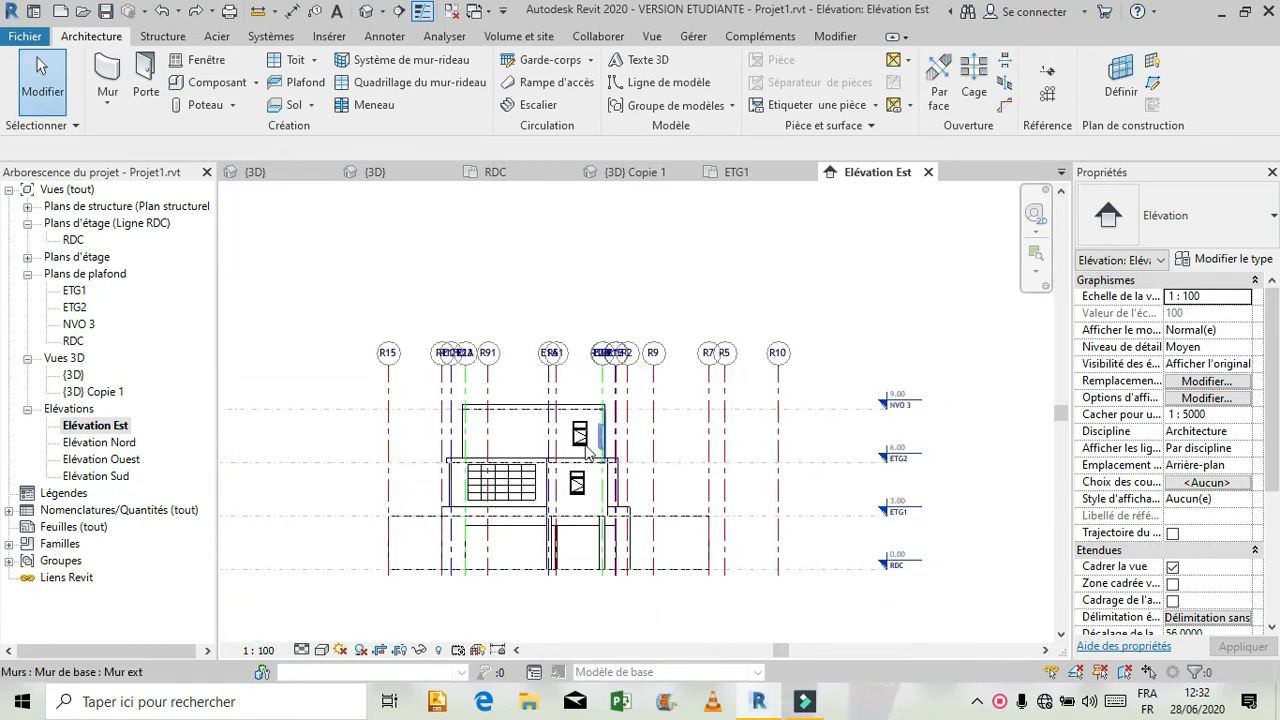
pyautogui.scroll(2, 535, 532)
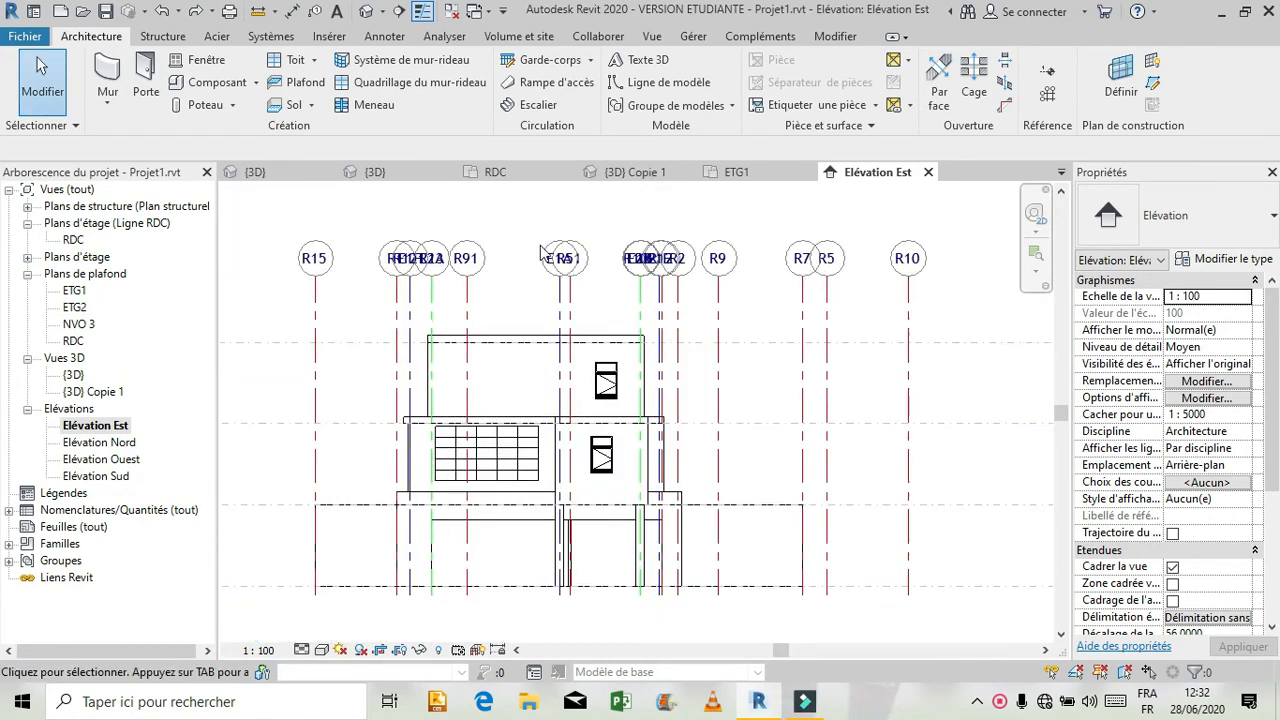
# Step: In the {3D} Copie 1 view, set the first-floor Dalle RDC 1 slab's offset from level ETG1 to 0
pyautogui.click(639, 176)
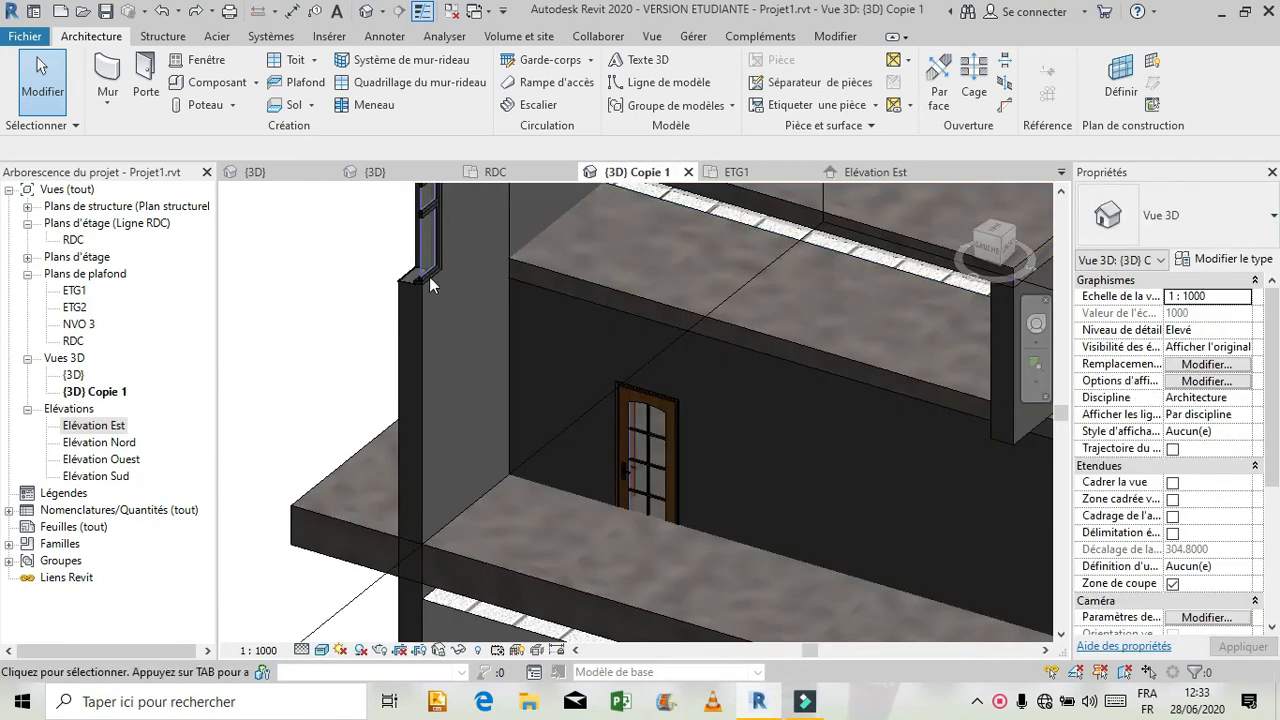
pyautogui.scroll(-3, 429, 276)
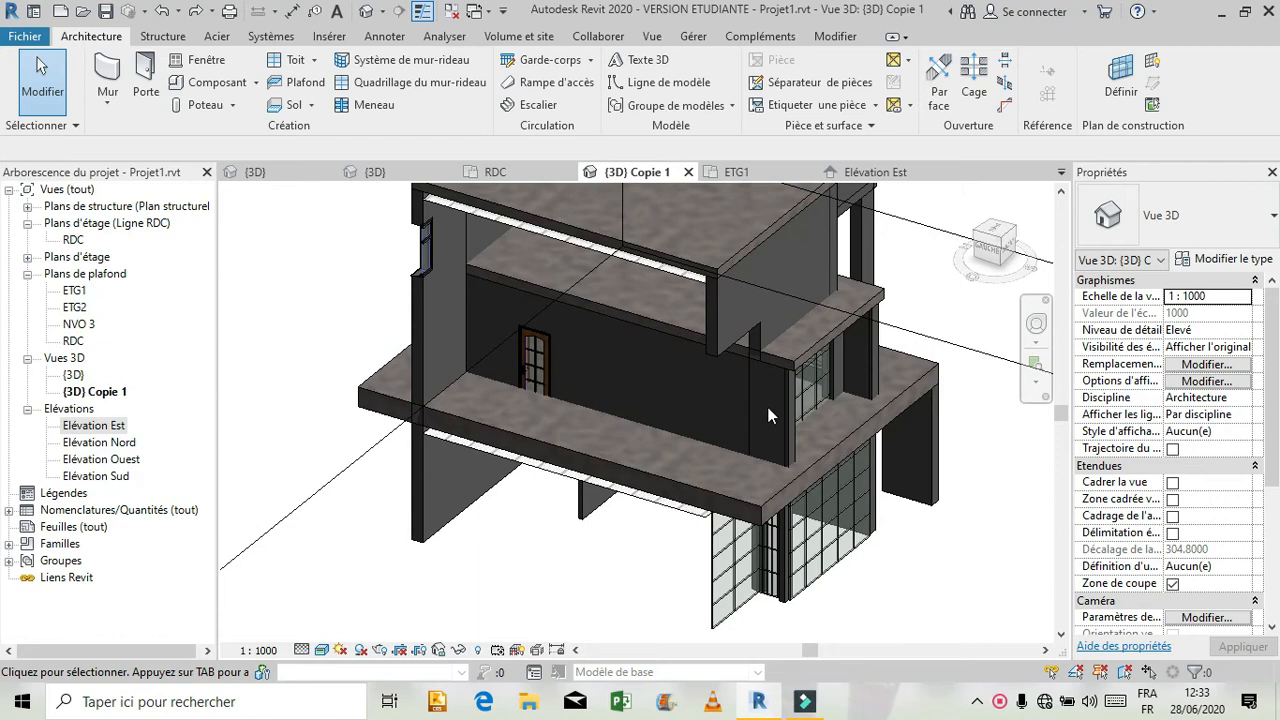
pyautogui.scroll(2, 881, 310)
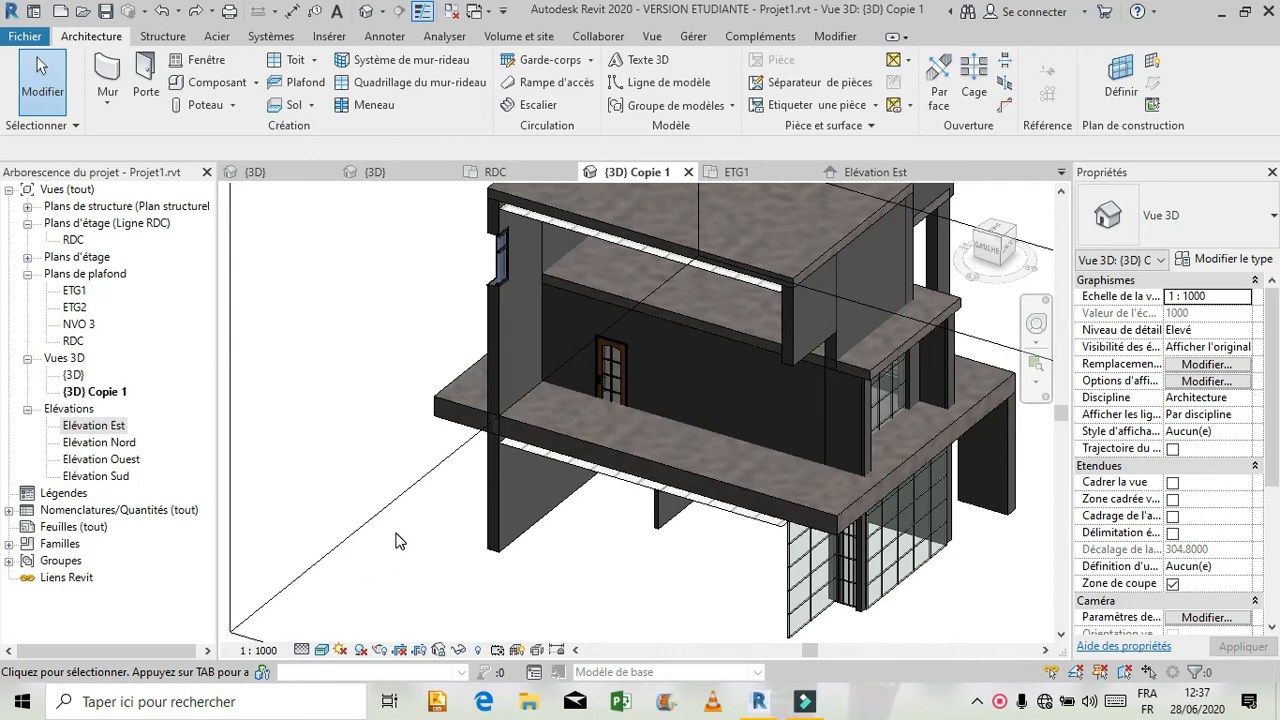
pyautogui.click(451, 398)
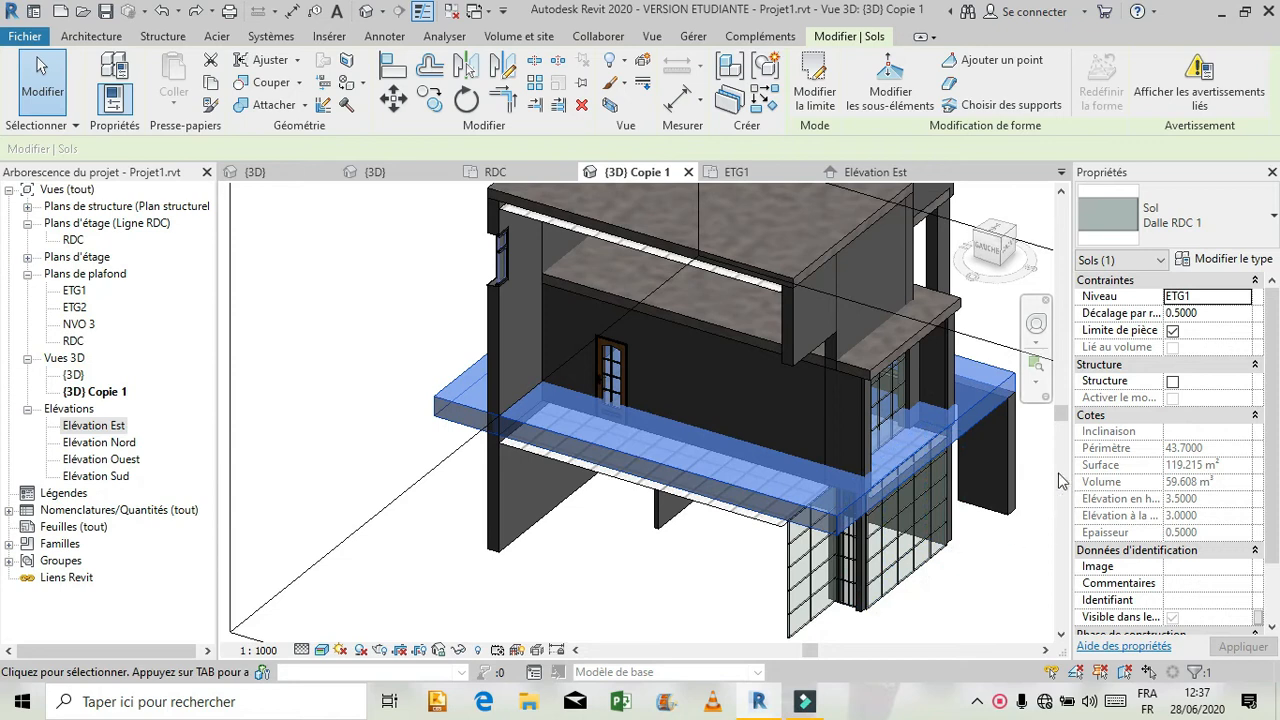
pyautogui.scroll(2, 1035, 450)
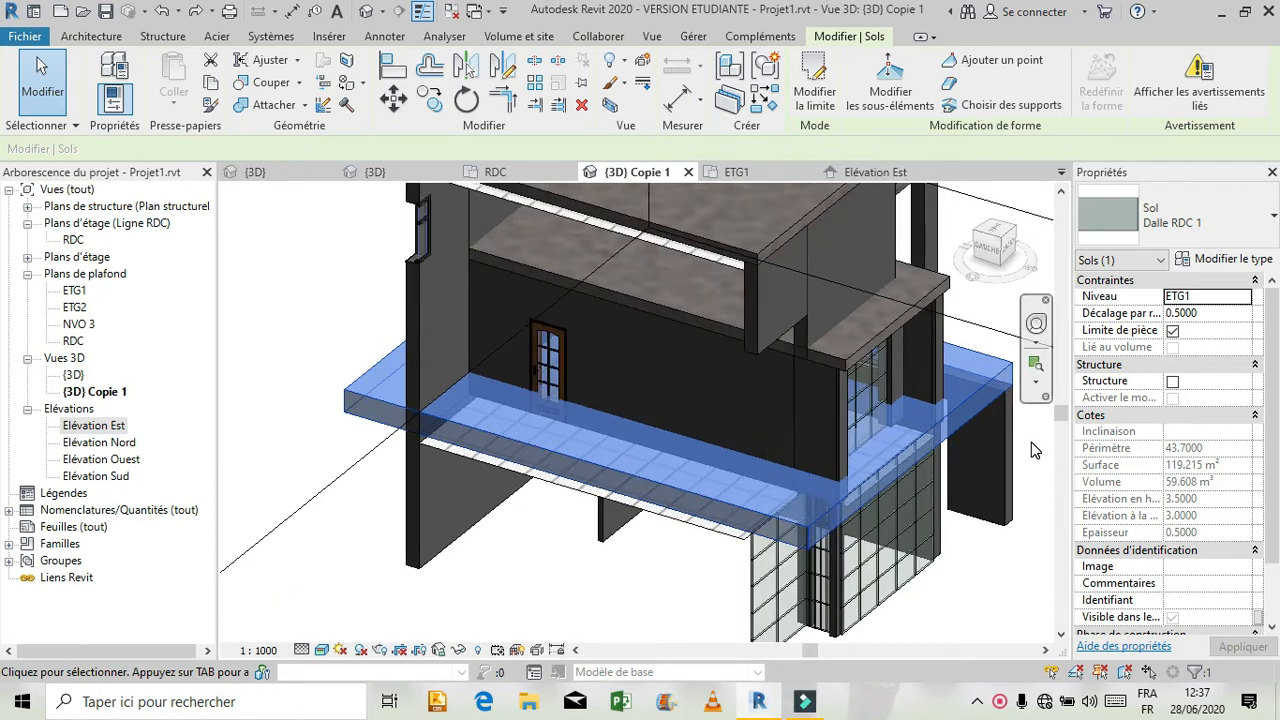
pyautogui.doubleClick(1214, 316)
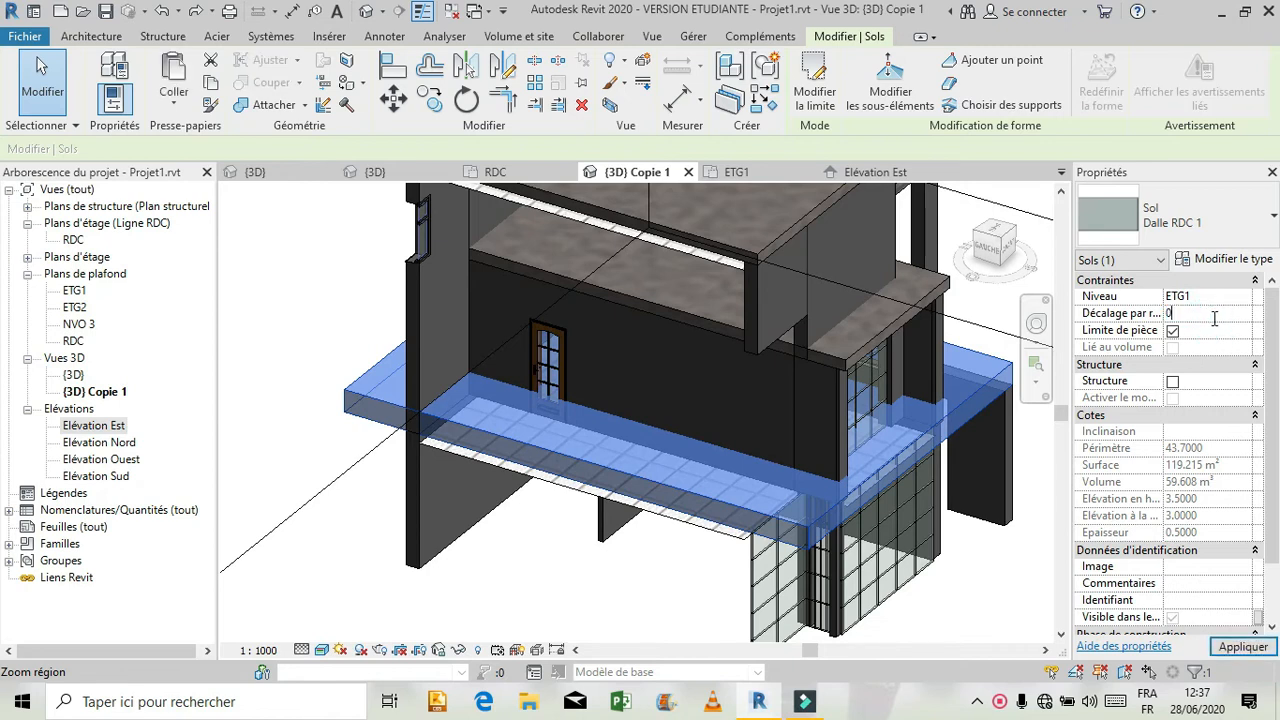
pyautogui.click(1240, 646)
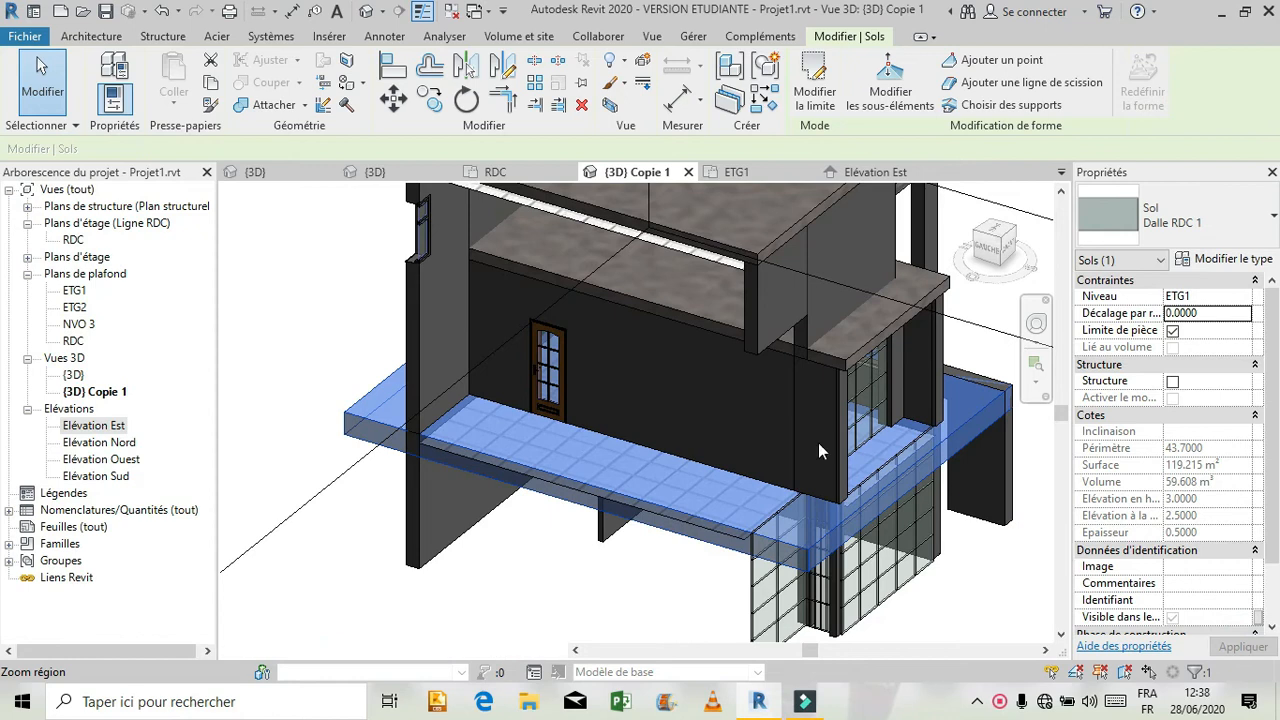
pyautogui.click(528, 551)
pyautogui.scroll(2, 540, 385)
pyautogui.scroll(4, 580, 430)
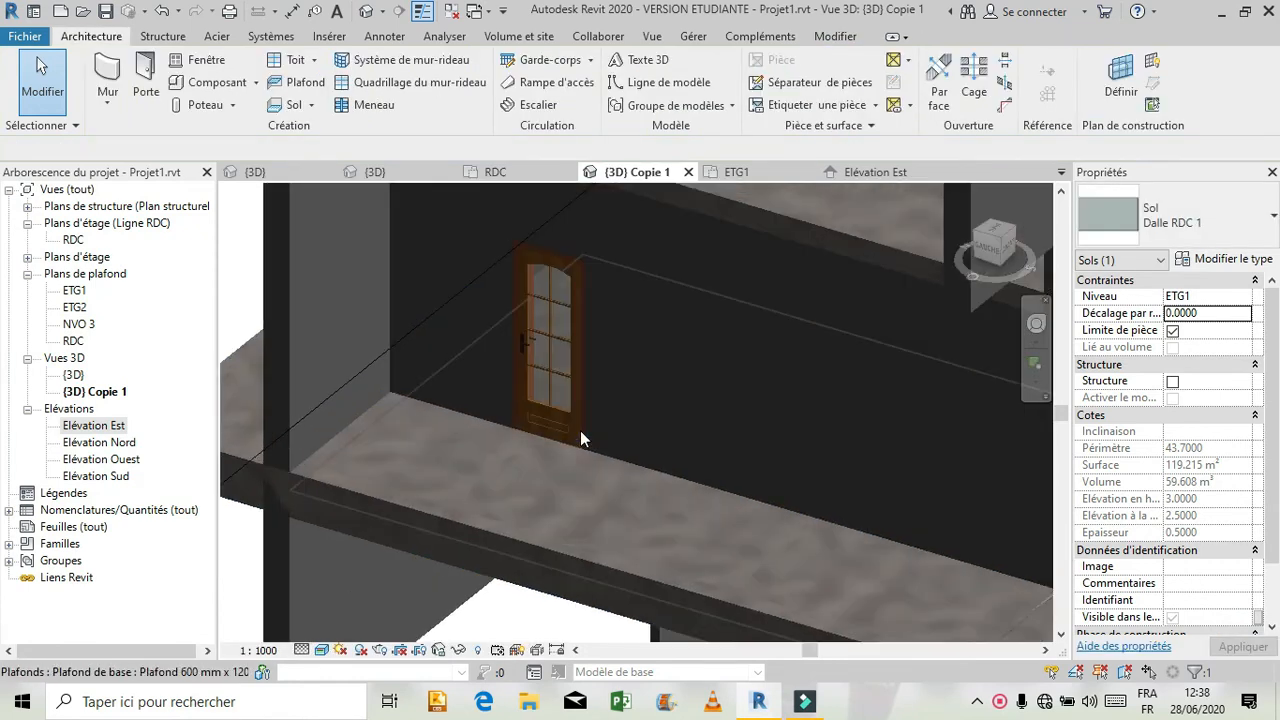
pyautogui.scroll(-6, 519, 451)
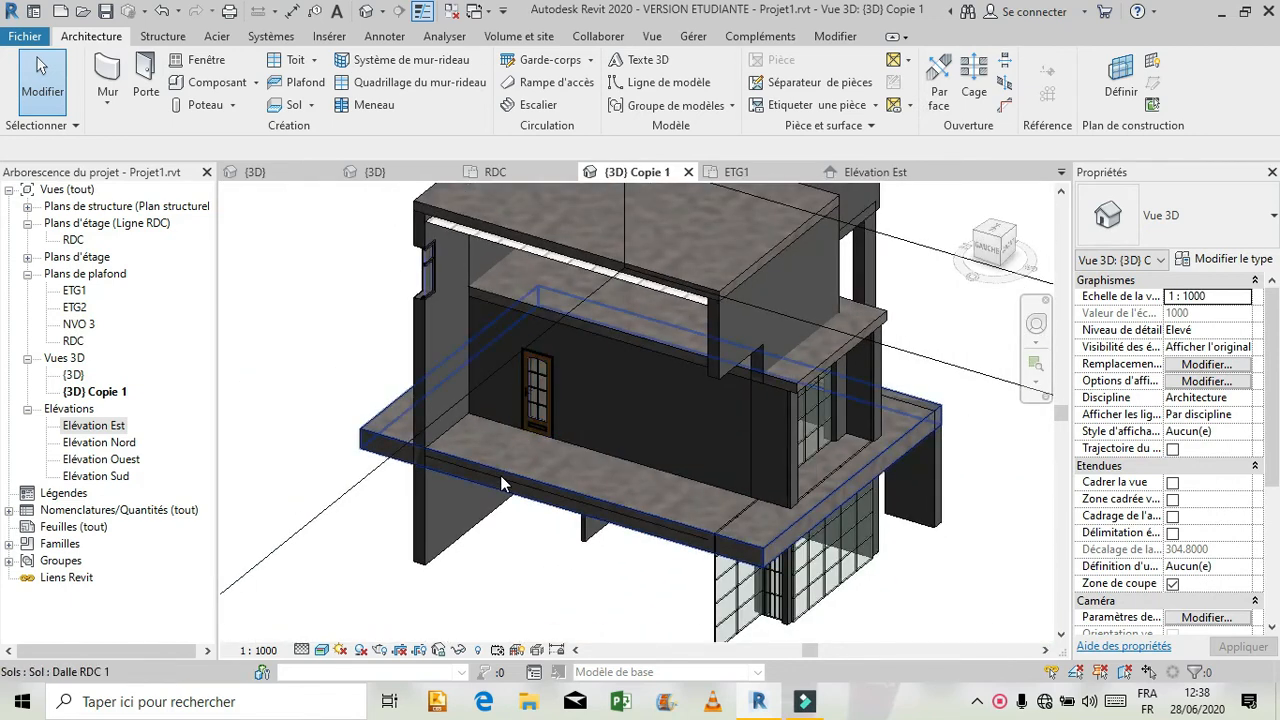
# Step: Set the ground-floor ceiling's offset from level RDC to 2.4, beneath the Dalle RDC 1 slab
pyautogui.click(630, 514)
pyautogui.press('Escape')
pyautogui.click(638, 520)
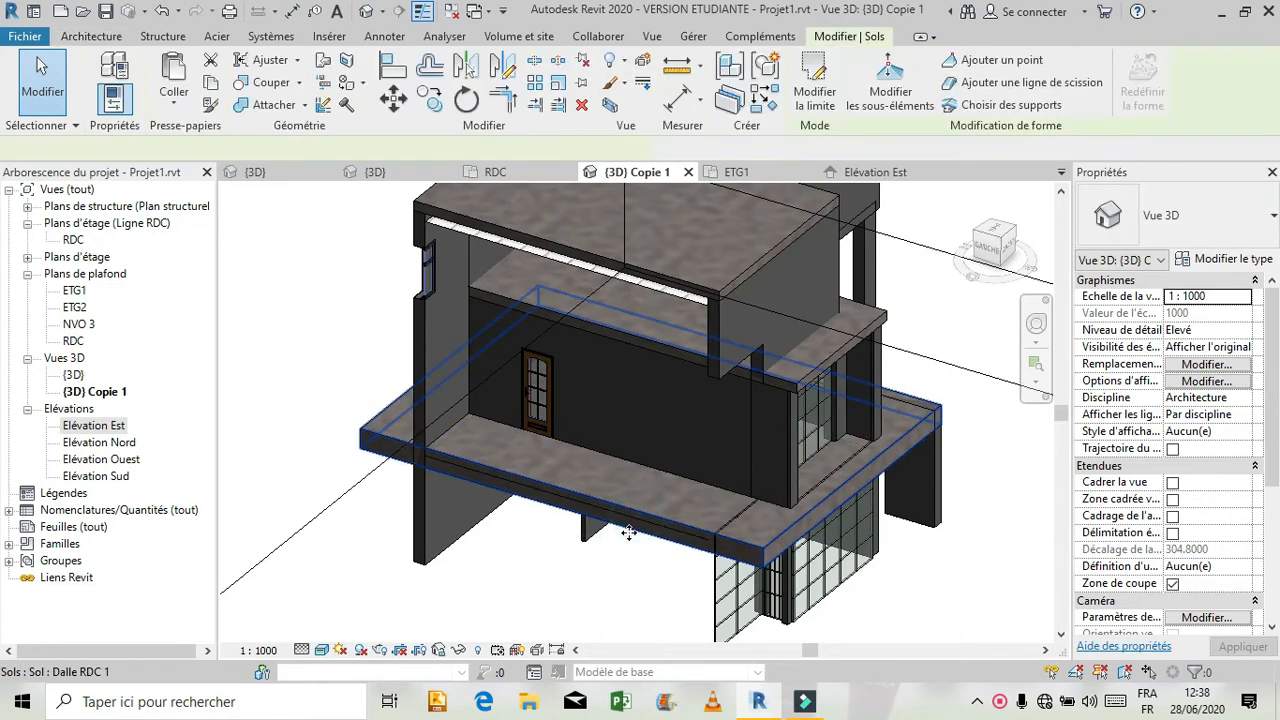
pyautogui.press('Escape')
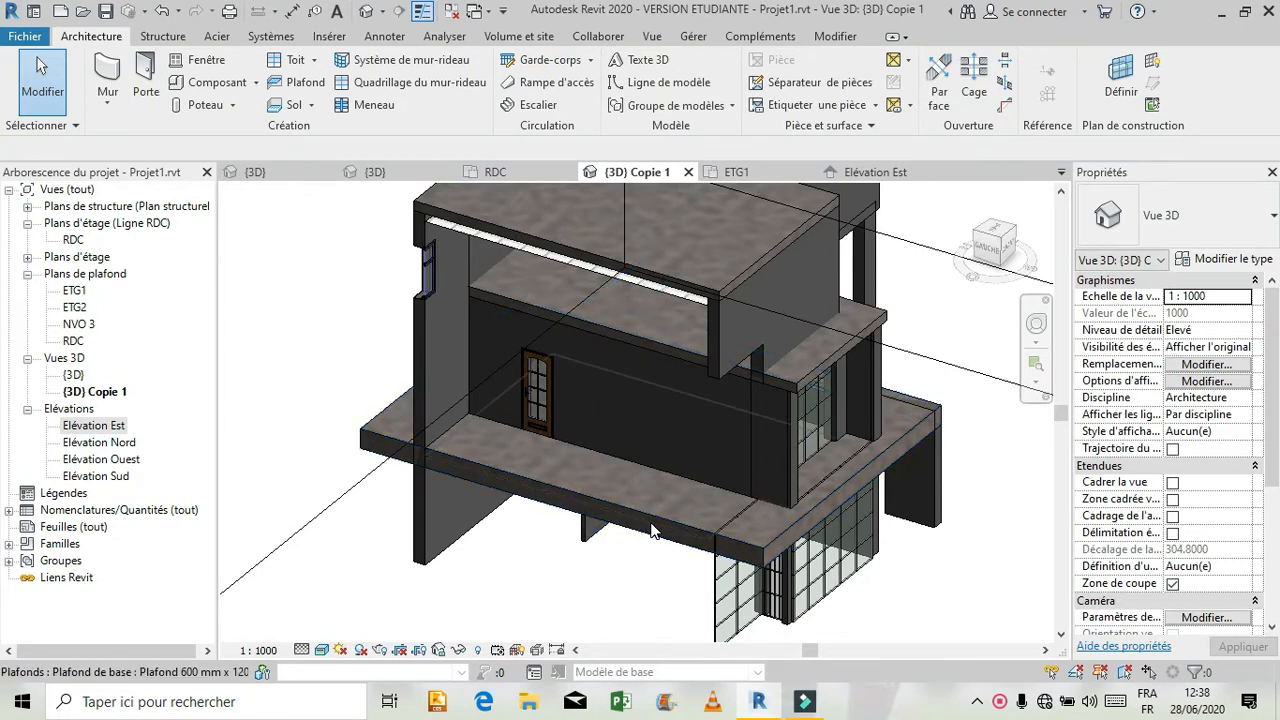
pyautogui.click(651, 530)
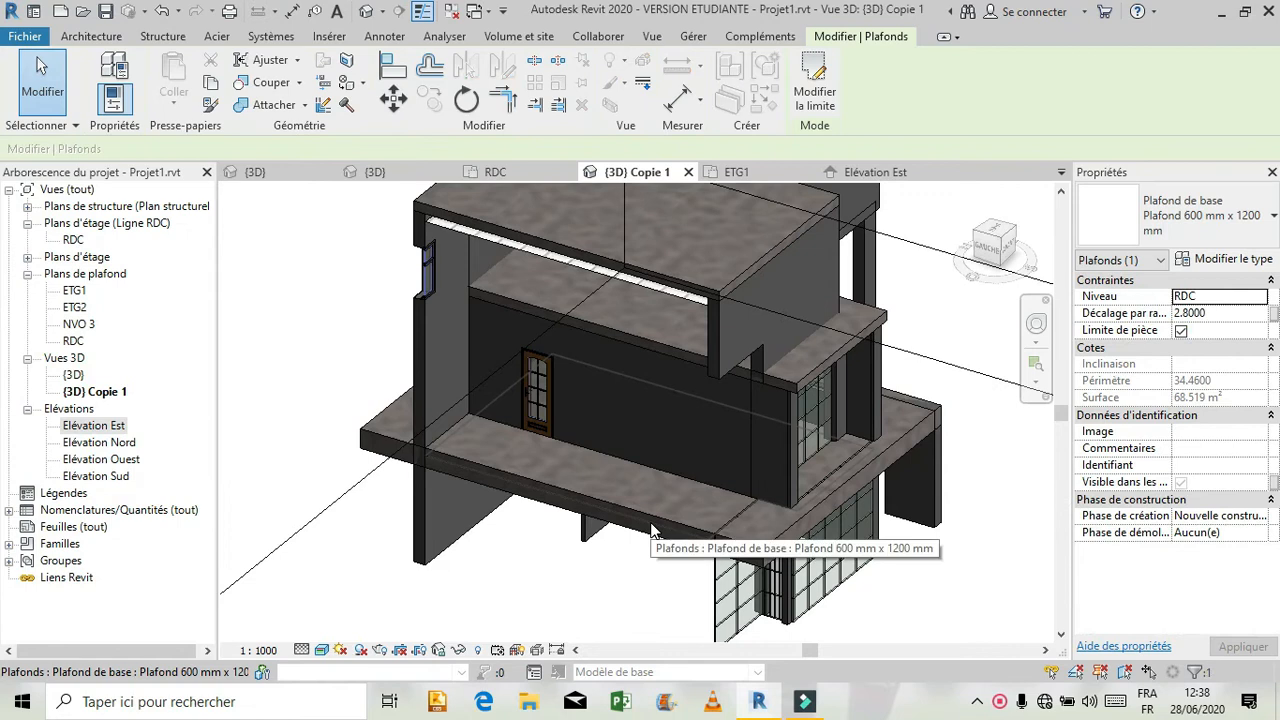
pyautogui.click(1224, 315)
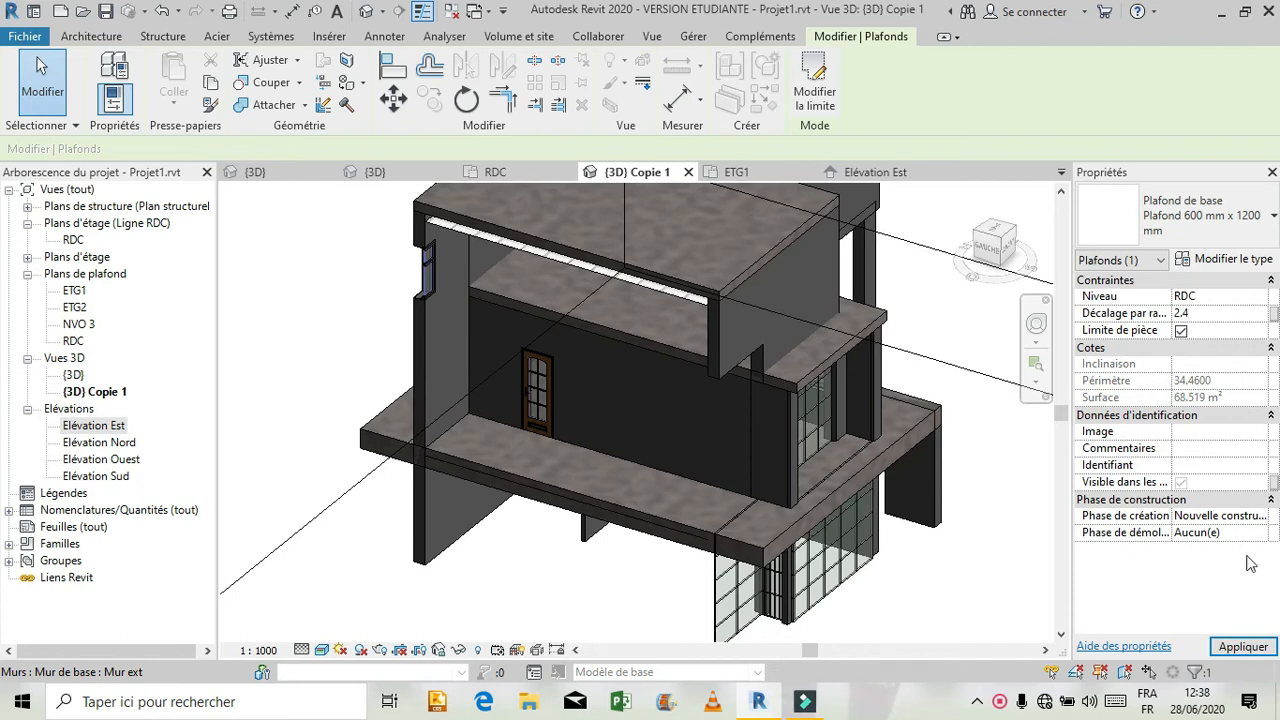
pyautogui.click(1243, 647)
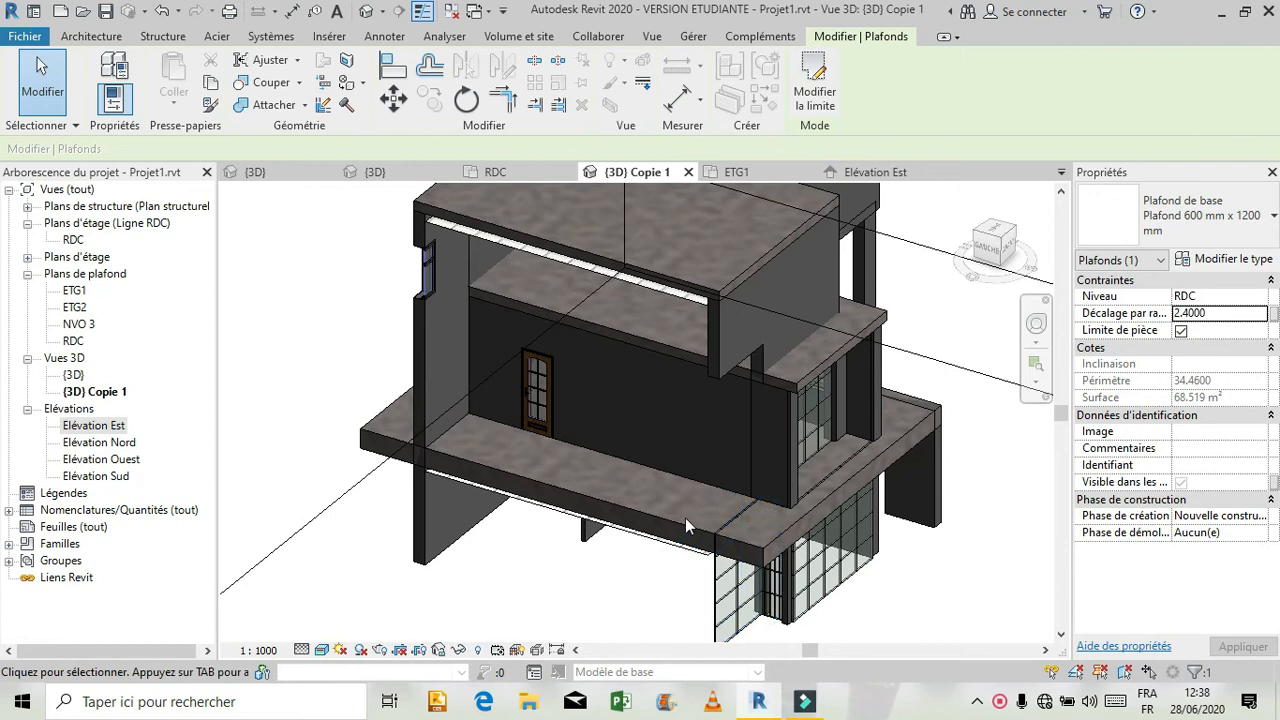
# Step: Examine the gap between the ground-floor ceiling and the slab, and where the ground-floor curtain walls meet the slab
pyautogui.scroll(5, 528, 545)
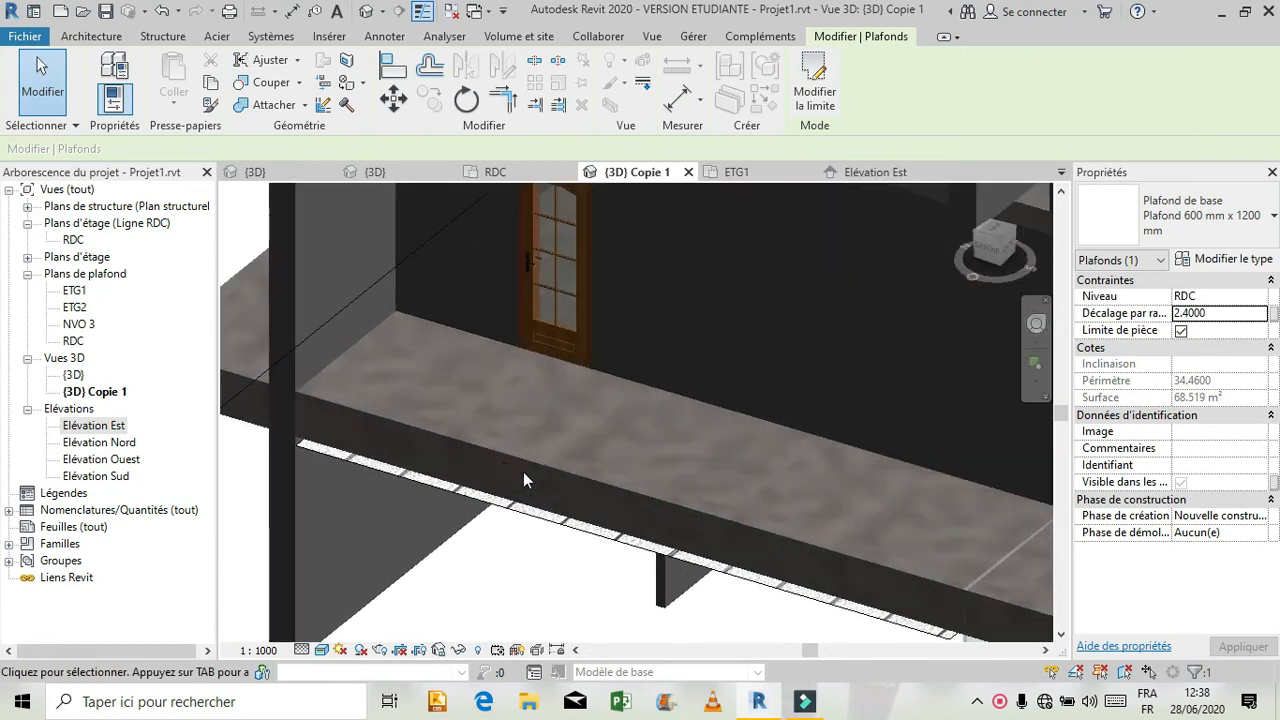
pyautogui.scroll(2, 413, 493)
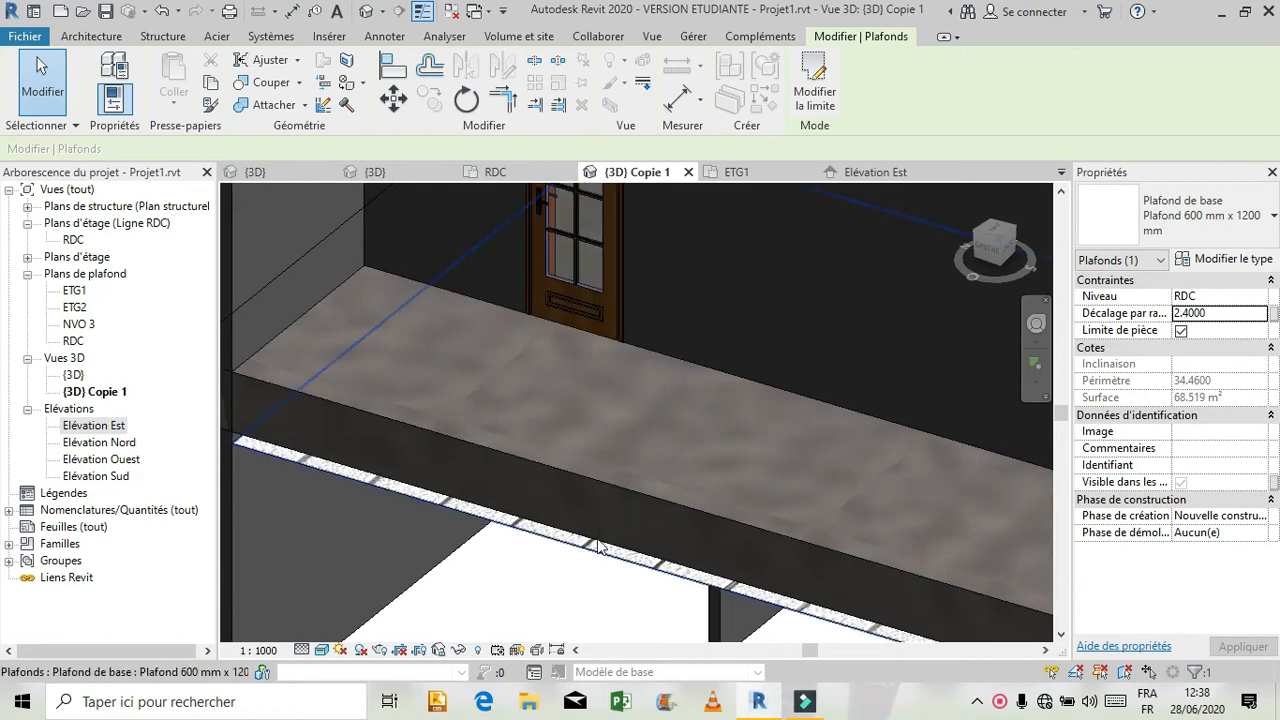
pyautogui.scroll(-3, 598, 541)
pyautogui.scroll(-2, 598, 541)
pyautogui.scroll(-1, 539, 496)
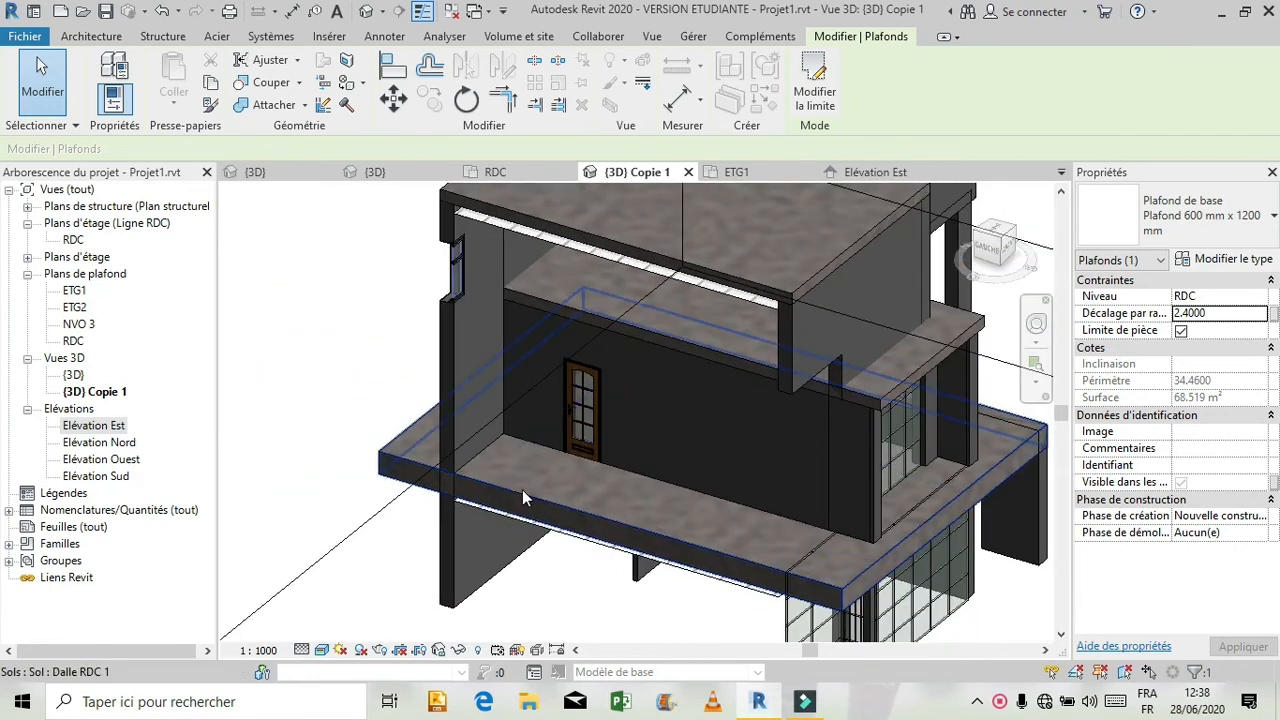
pyautogui.scroll(-2, 520, 573)
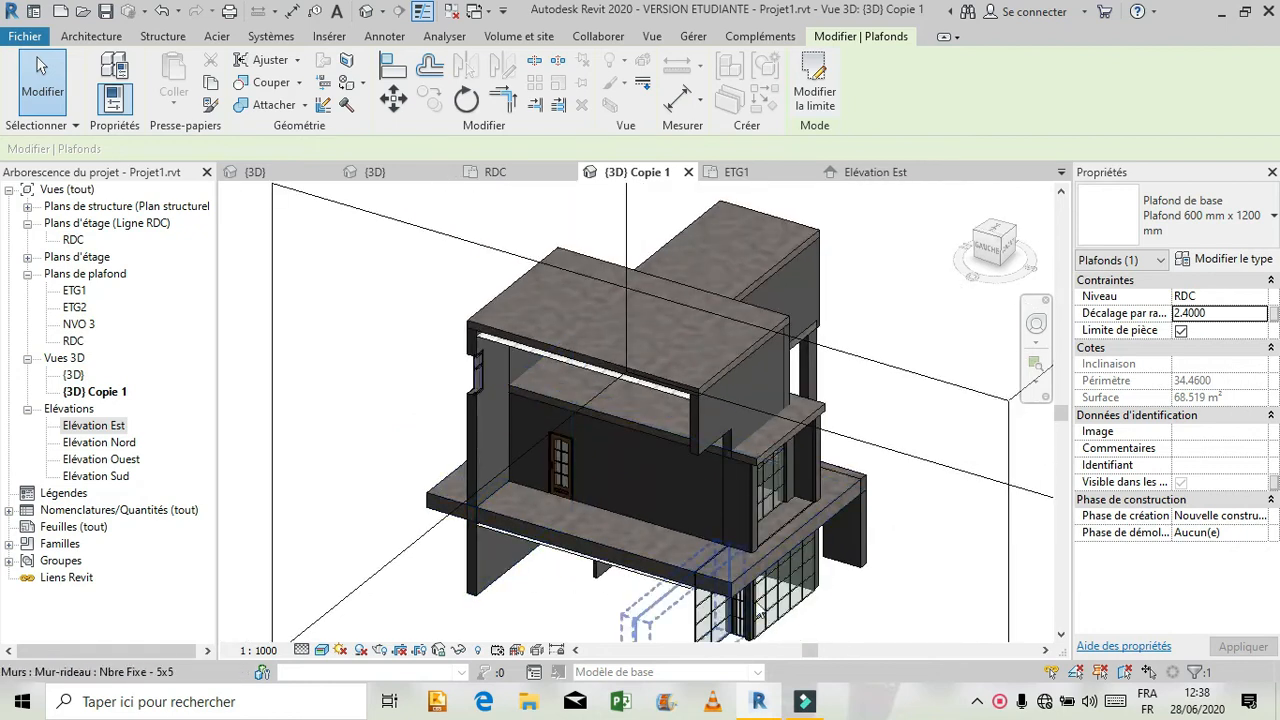
pyautogui.scroll(1, 760, 610)
pyautogui.scroll(2, 857, 565)
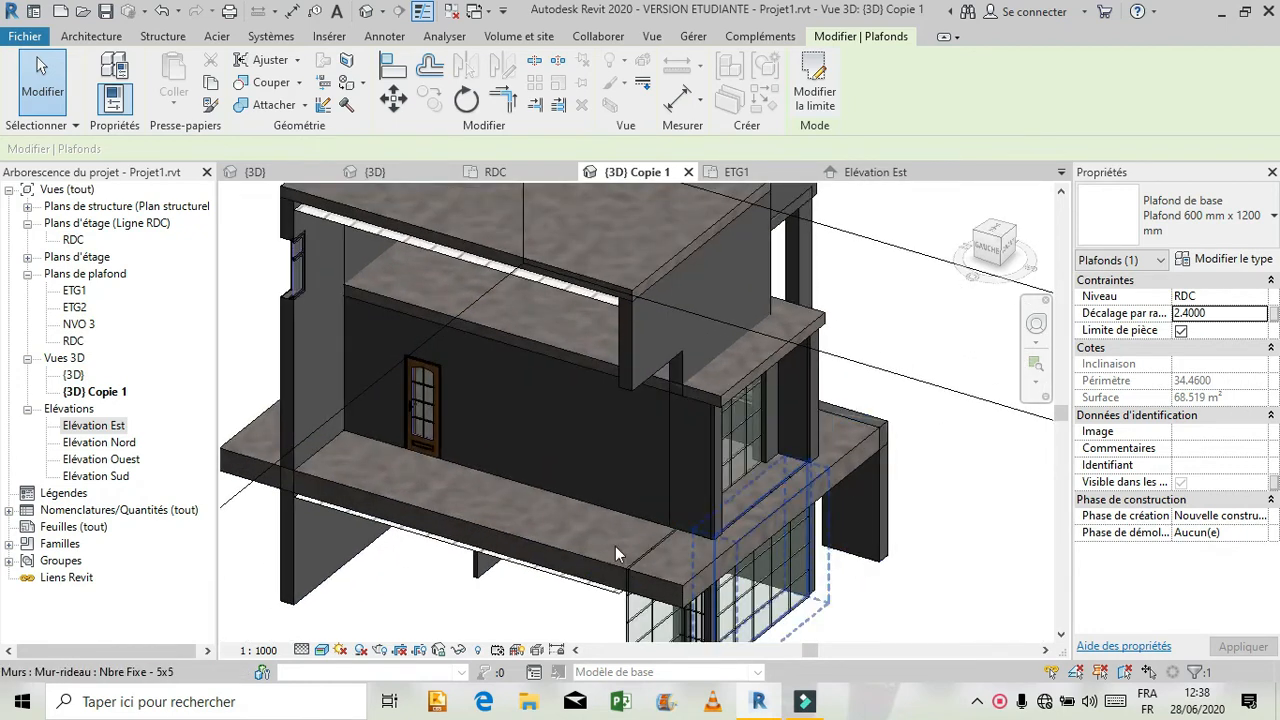
pyautogui.click(541, 604)
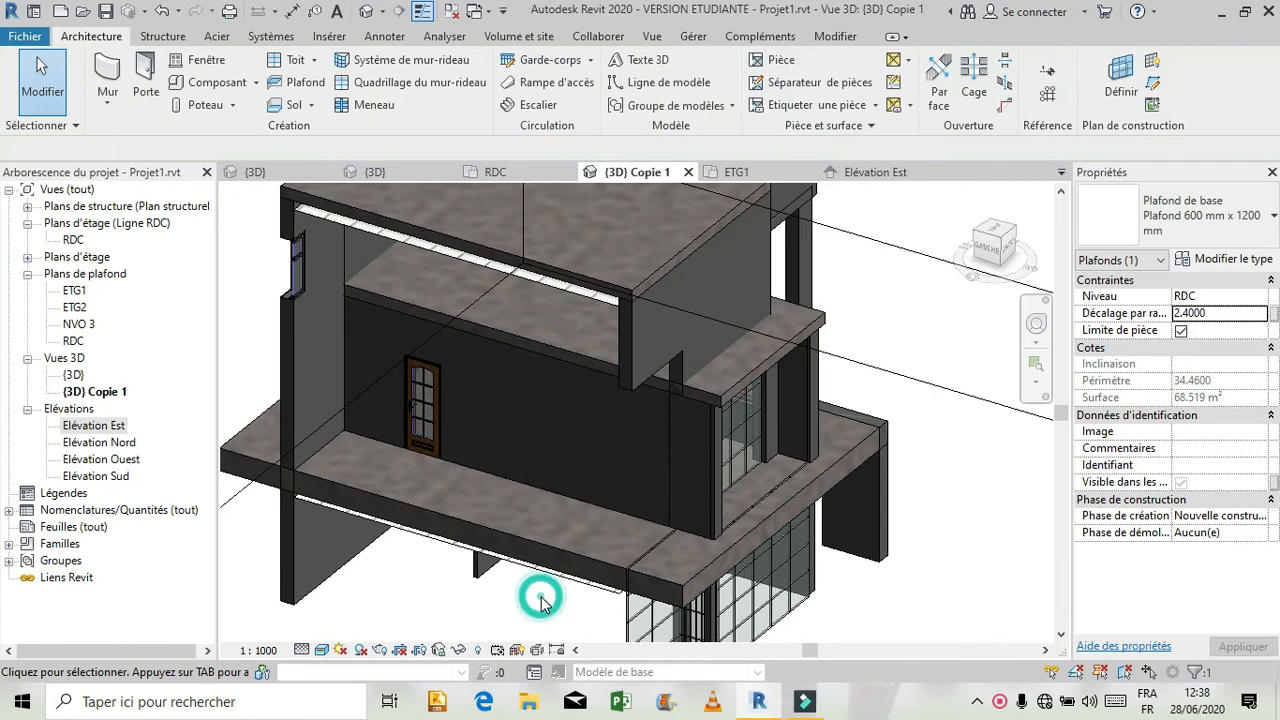
pyautogui.scroll(-1, 788, 487)
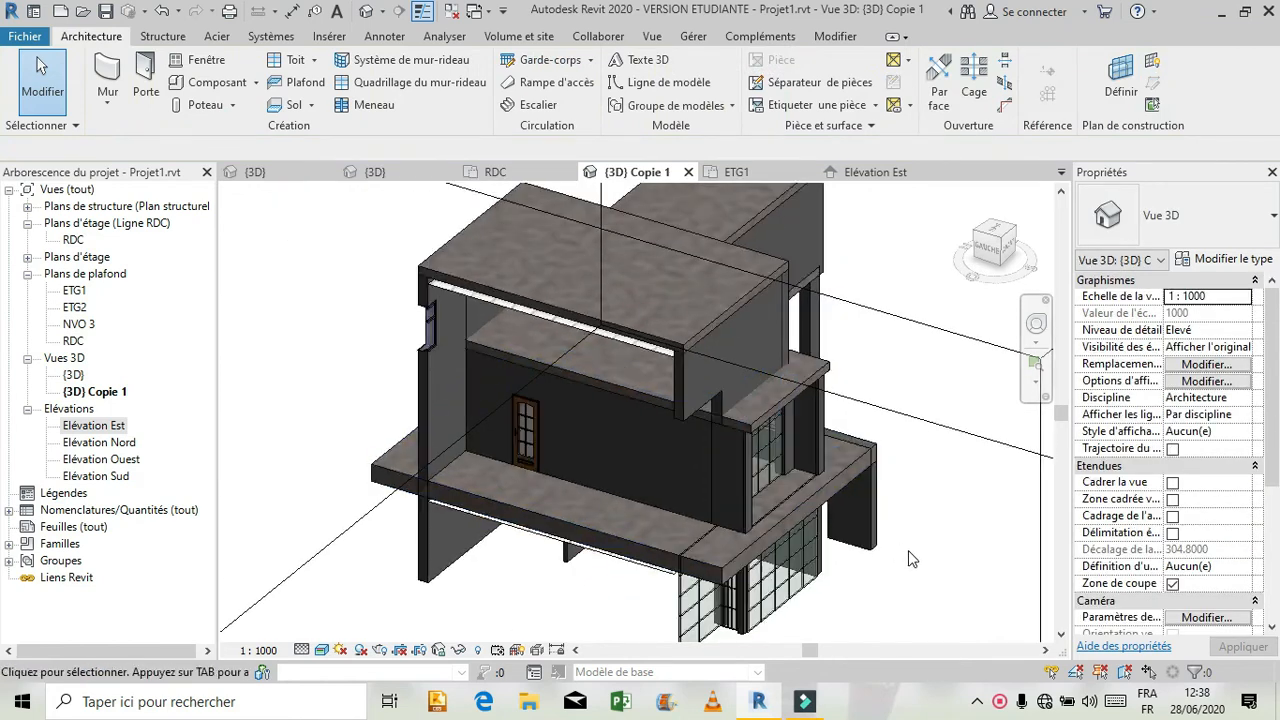
pyautogui.scroll(-1, 606, 454)
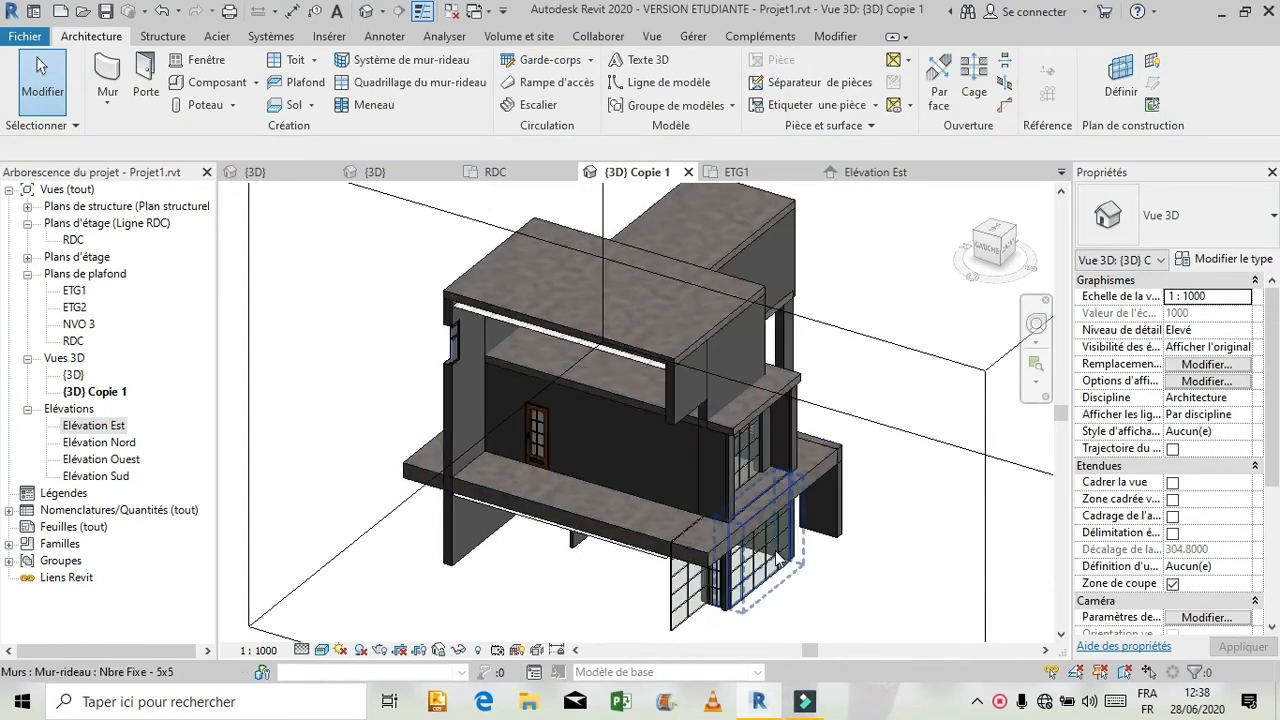
pyautogui.scroll(1, 776, 547)
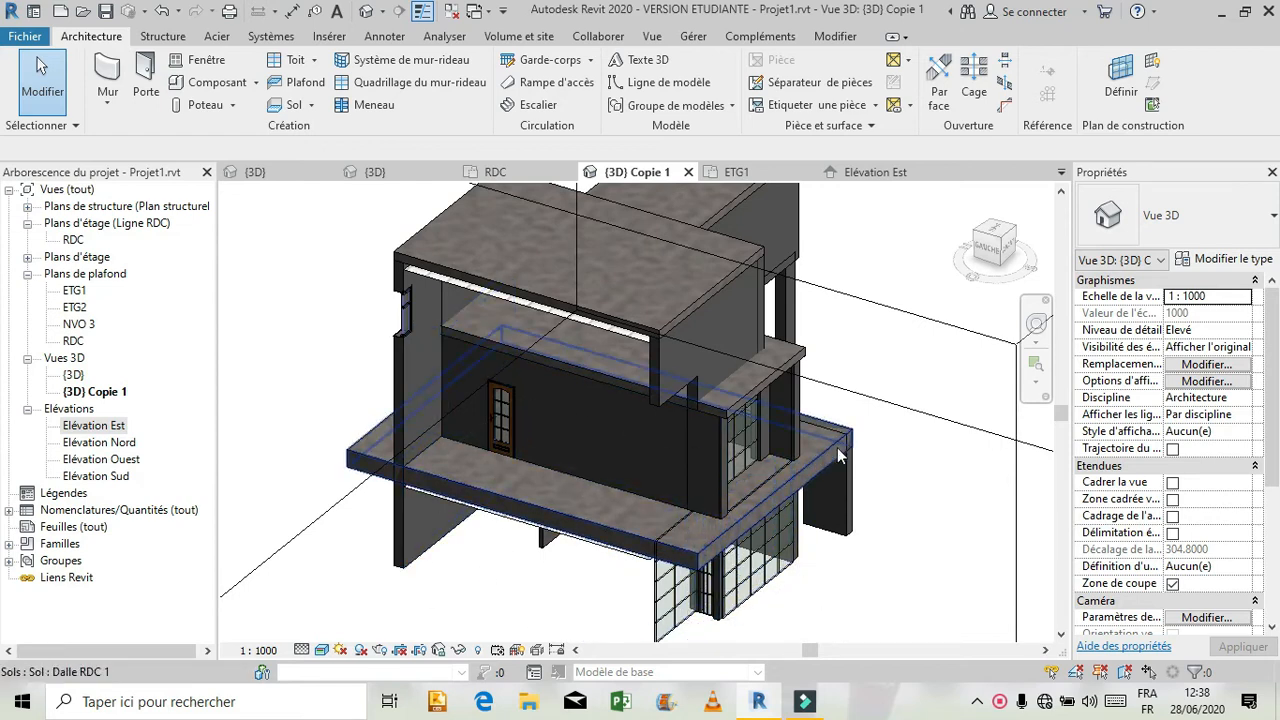
pyautogui.scroll(-1, 538, 460)
pyautogui.scroll(4, 795, 485)
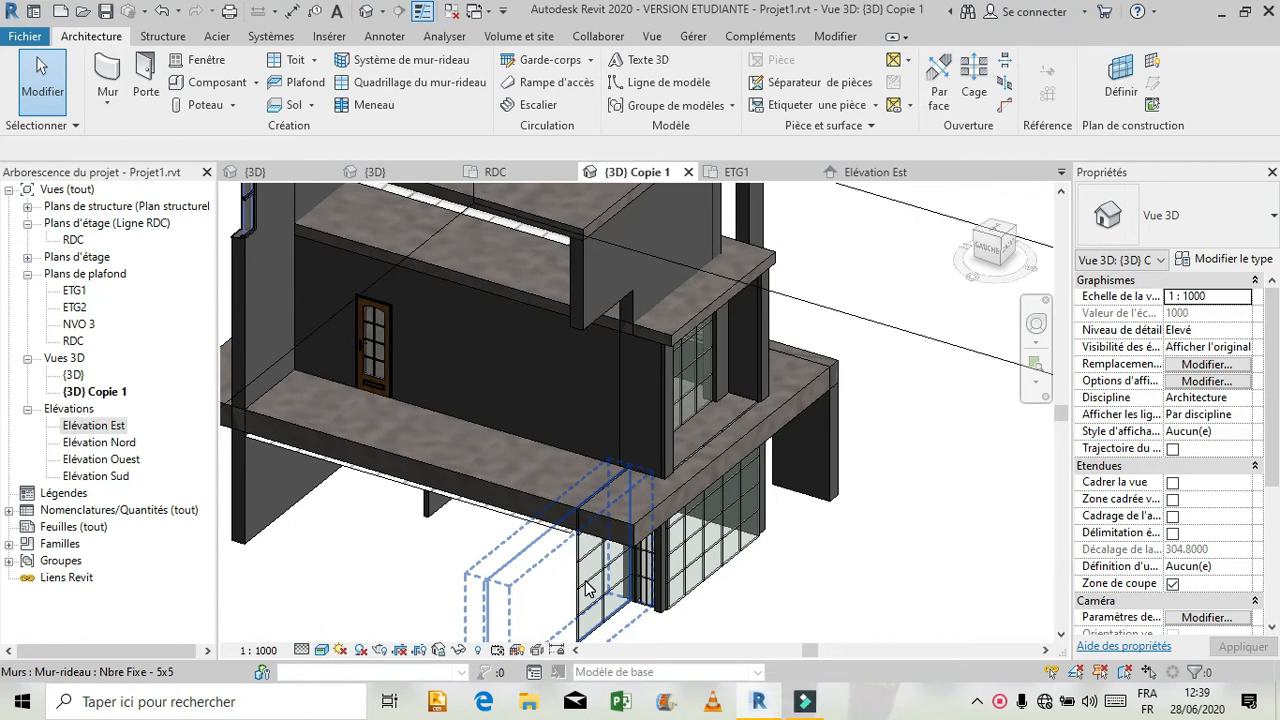
pyautogui.scroll(3, 620, 470)
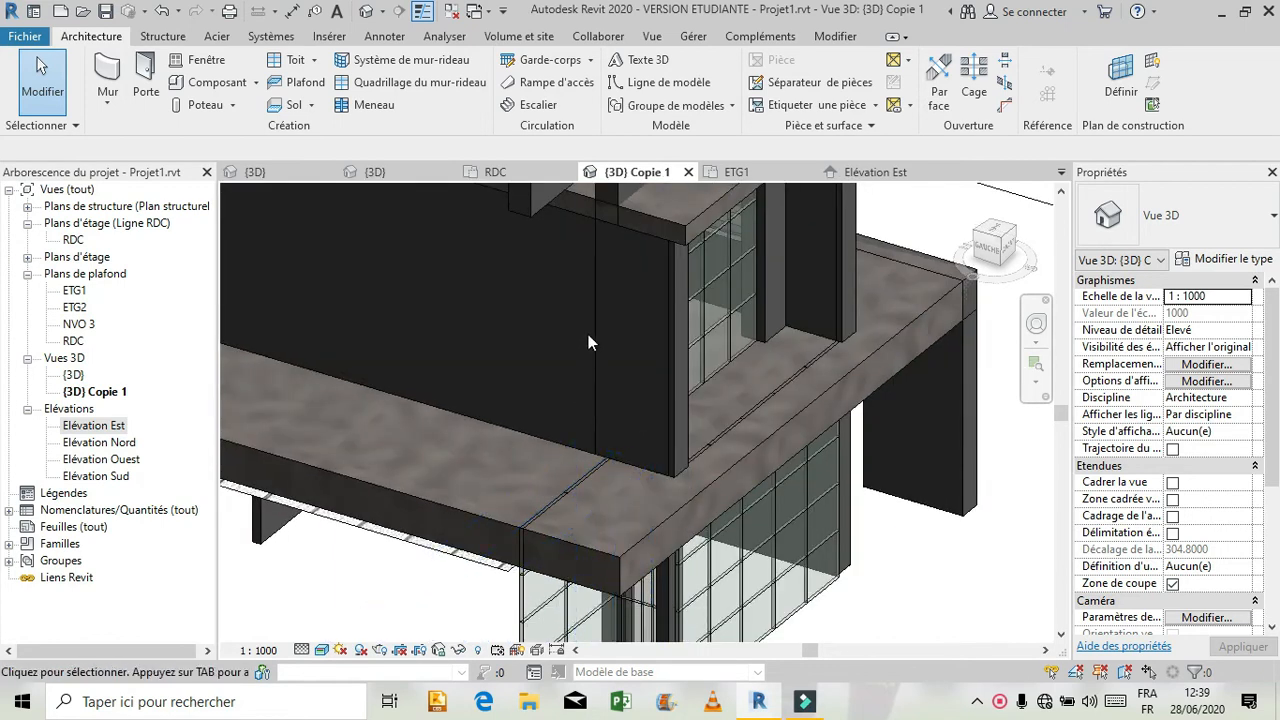
# Step: Set the unconnected height of the ground-floor Nbre Fixe - 5x5 curtain wall at the slab's front corner to 2.5
pyautogui.scroll(-3, 580, 350)
pyautogui.click(546, 546)
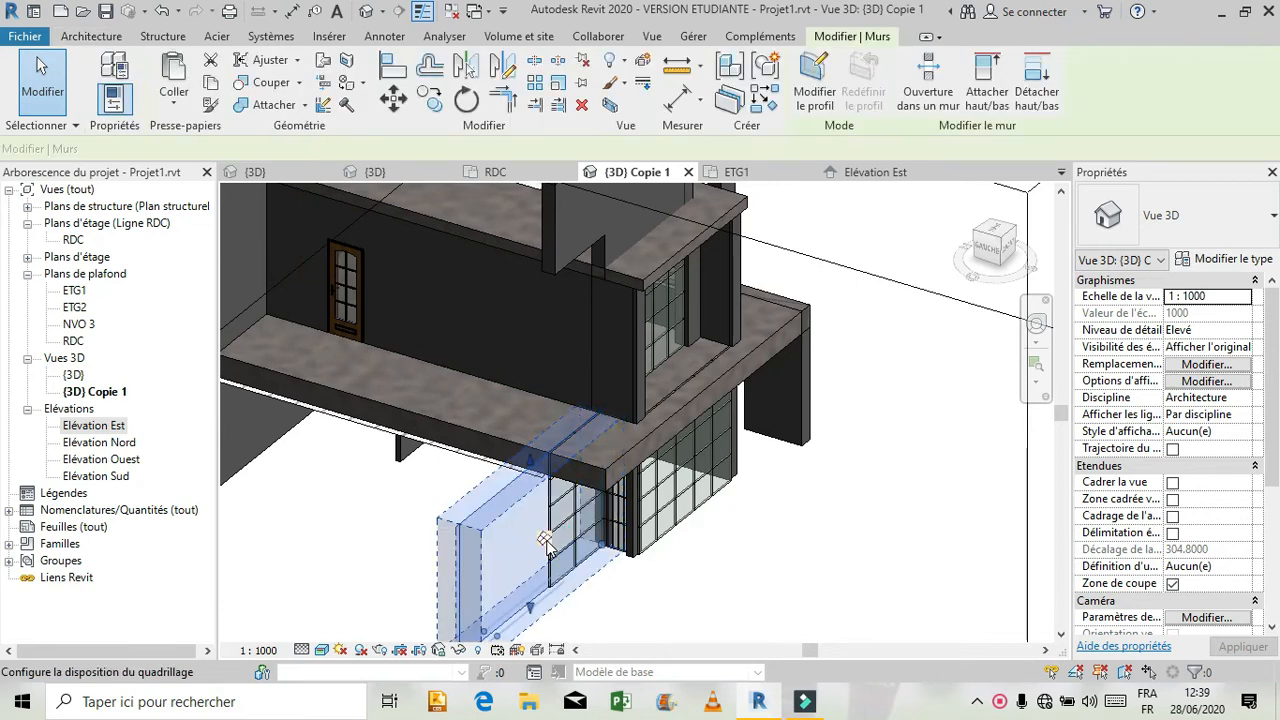
pyautogui.click(1196, 364)
pyautogui.doubleClick(1190, 364)
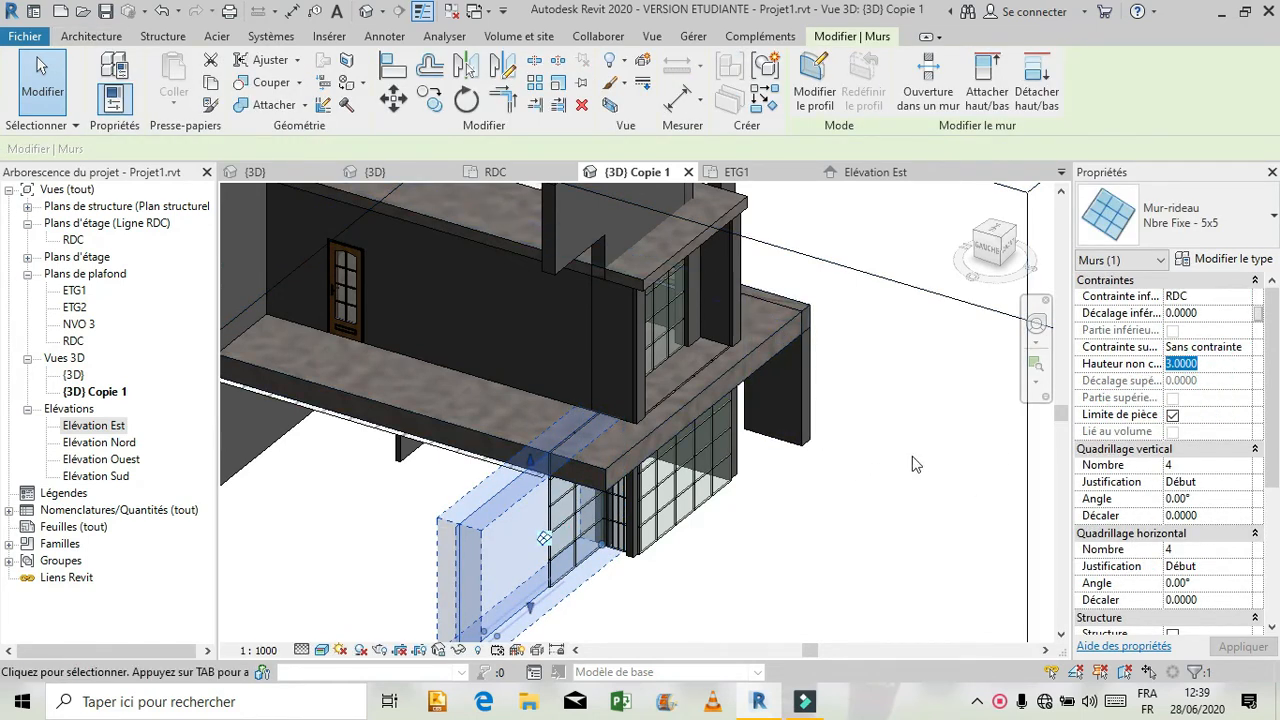
pyautogui.doubleClick(1208, 360)
pyautogui.write('2.5')
pyautogui.click(1209, 364)
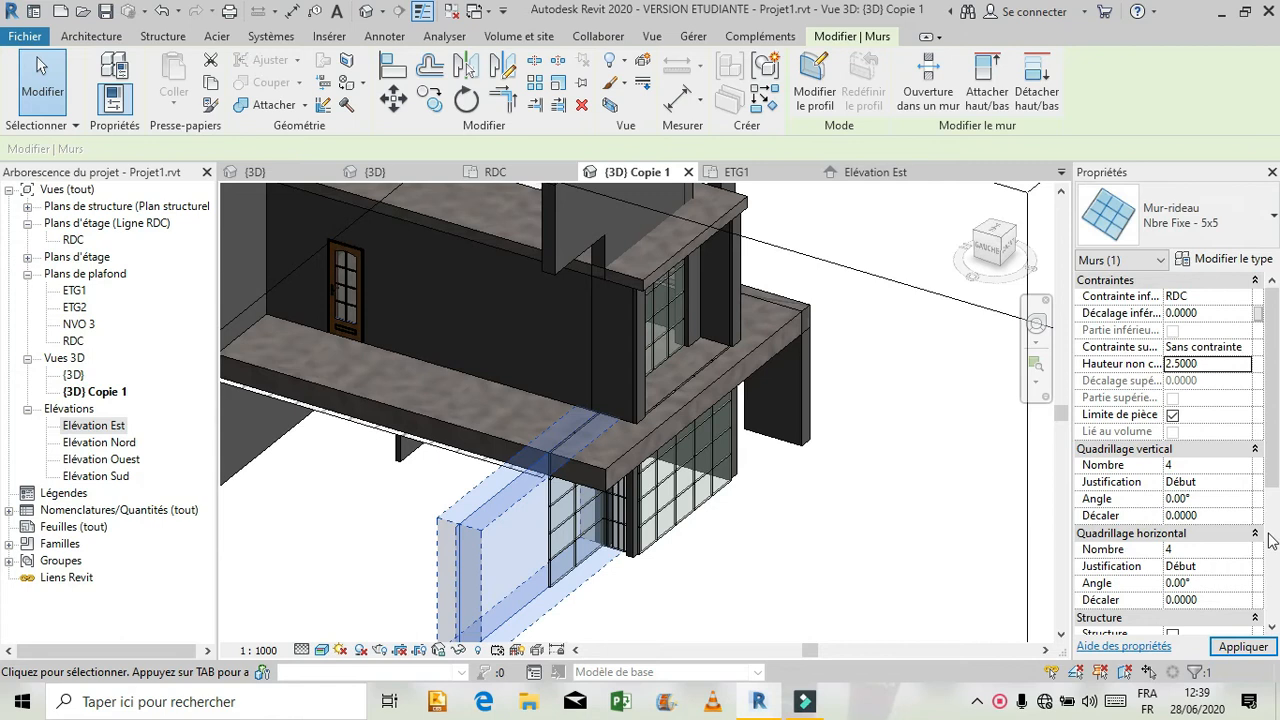
pyautogui.click(1259, 651)
pyautogui.click(780, 566)
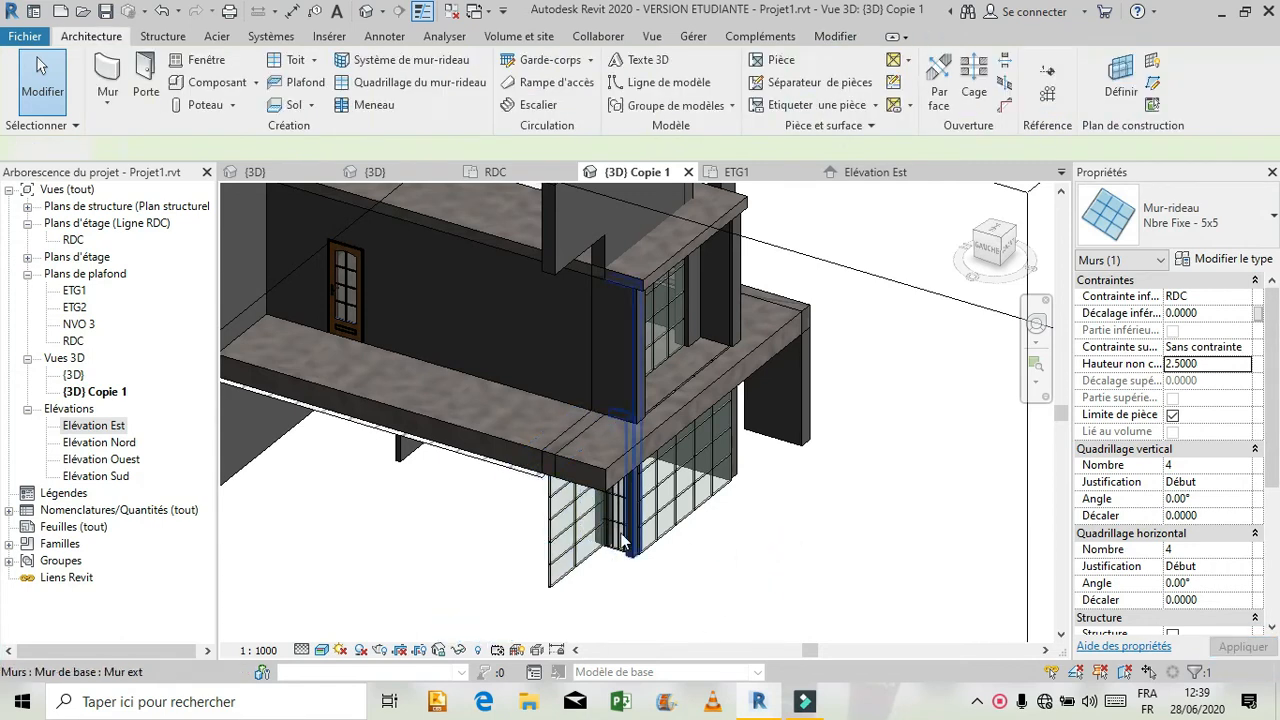
# Step: Set the unconnected height of the adjacent 3.45 m long ground-floor curtain wall to 2.5
pyautogui.click(683, 497)
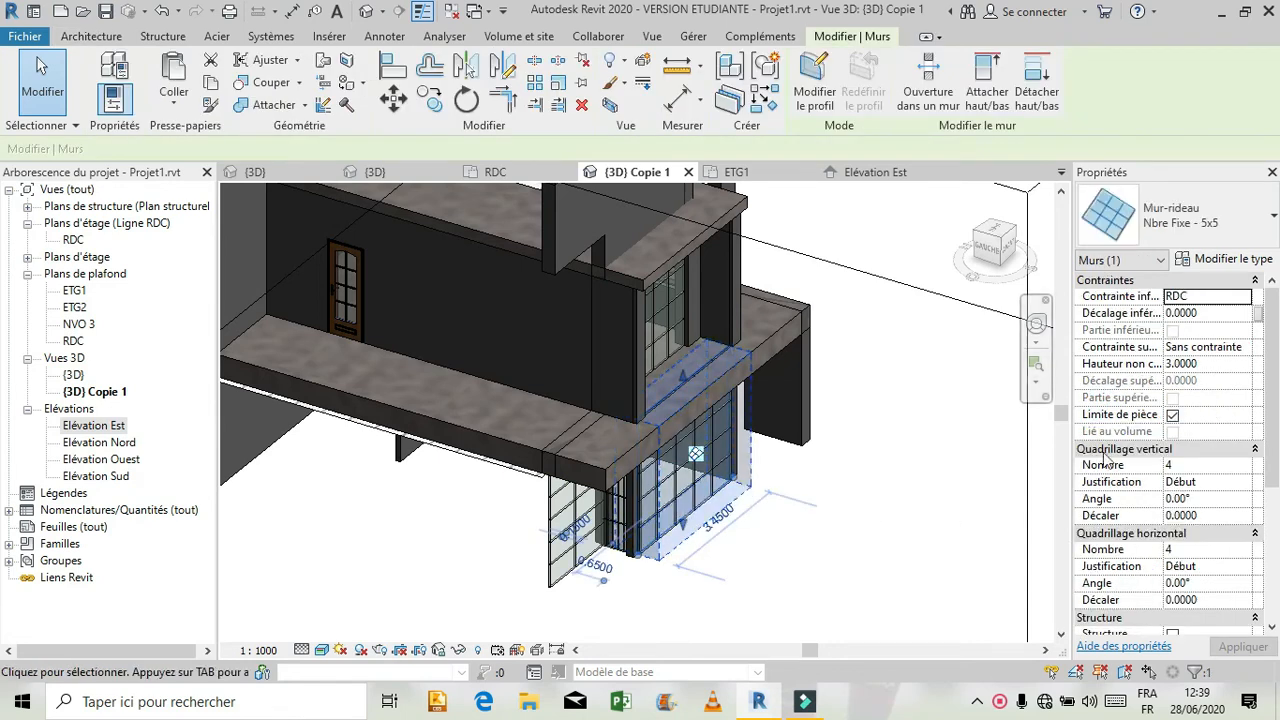
pyautogui.click(1201, 366)
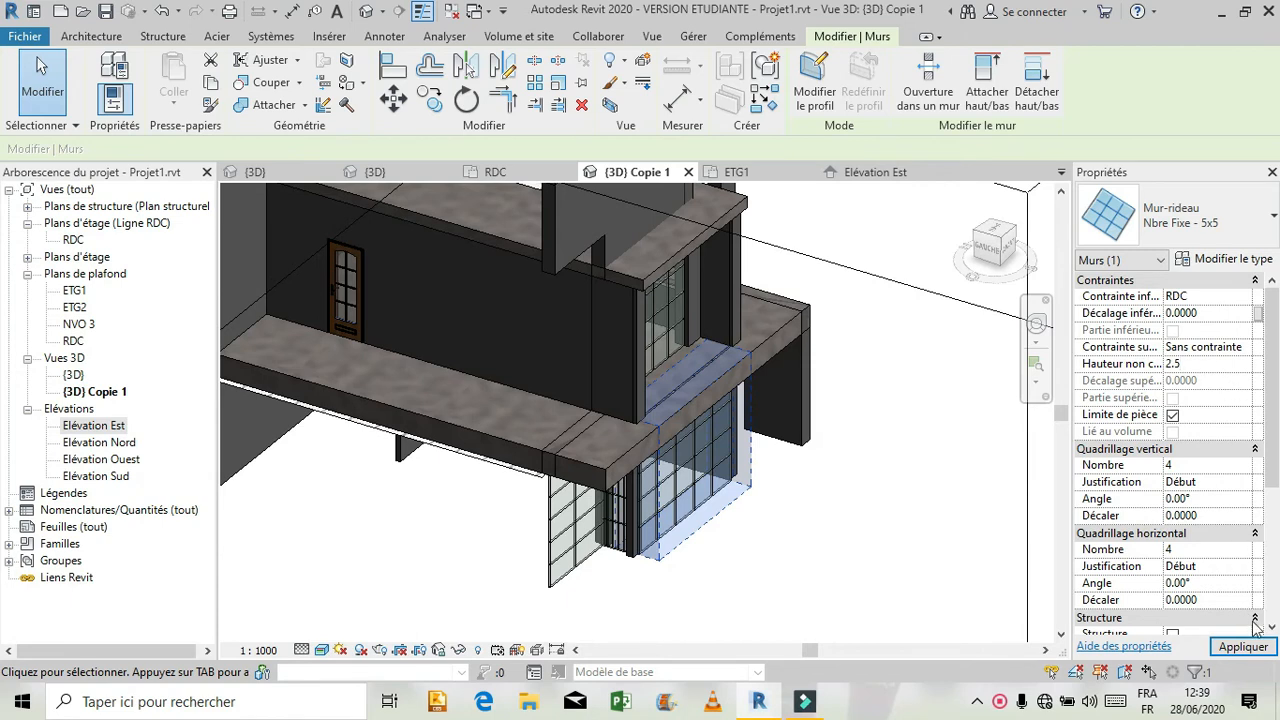
pyautogui.click(1258, 656)
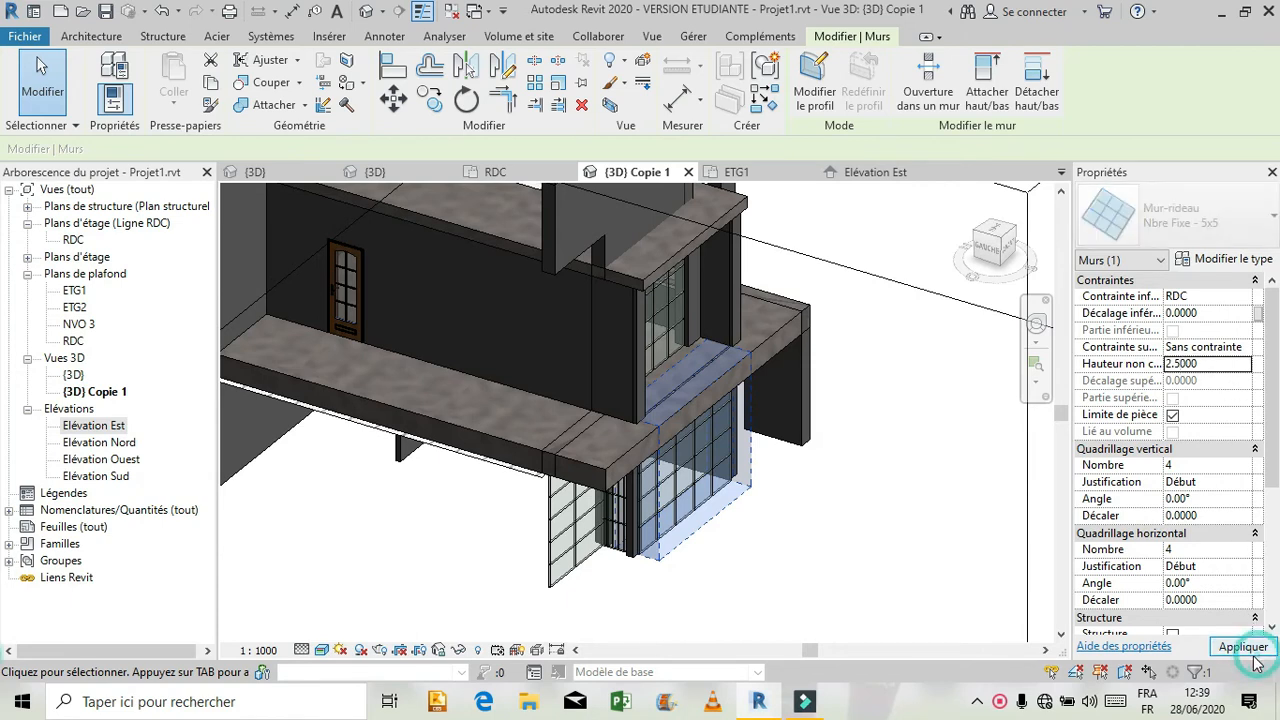
pyautogui.click(885, 328)
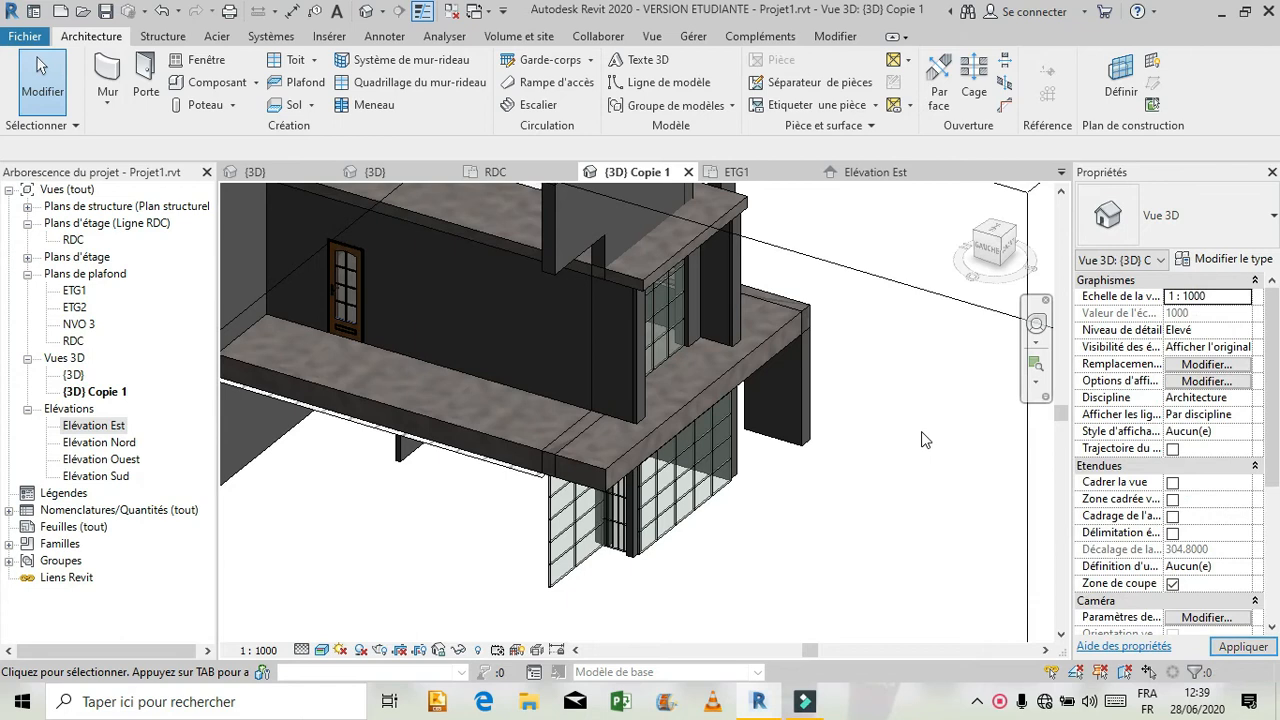
# Step: Extend the near face of the 3D section box outward past the long exterior wall in front of the house
pyautogui.scroll(-2, 922, 433)
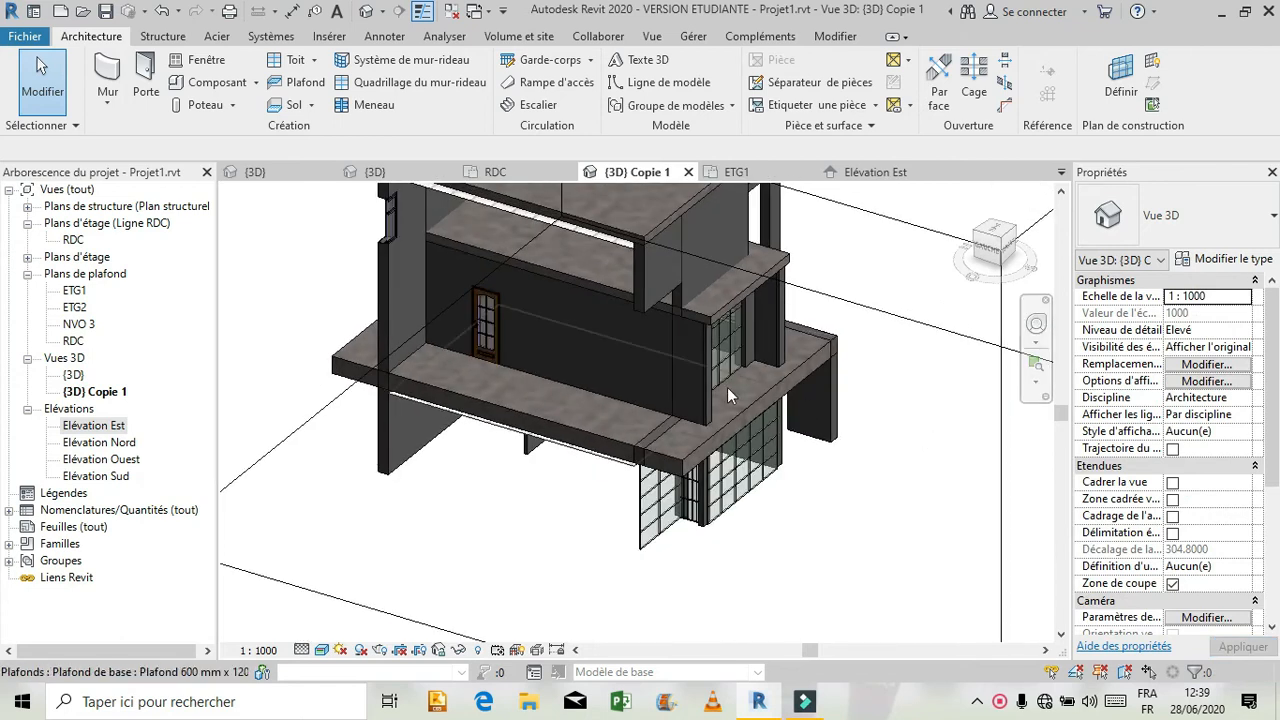
pyautogui.scroll(-4, 680, 375)
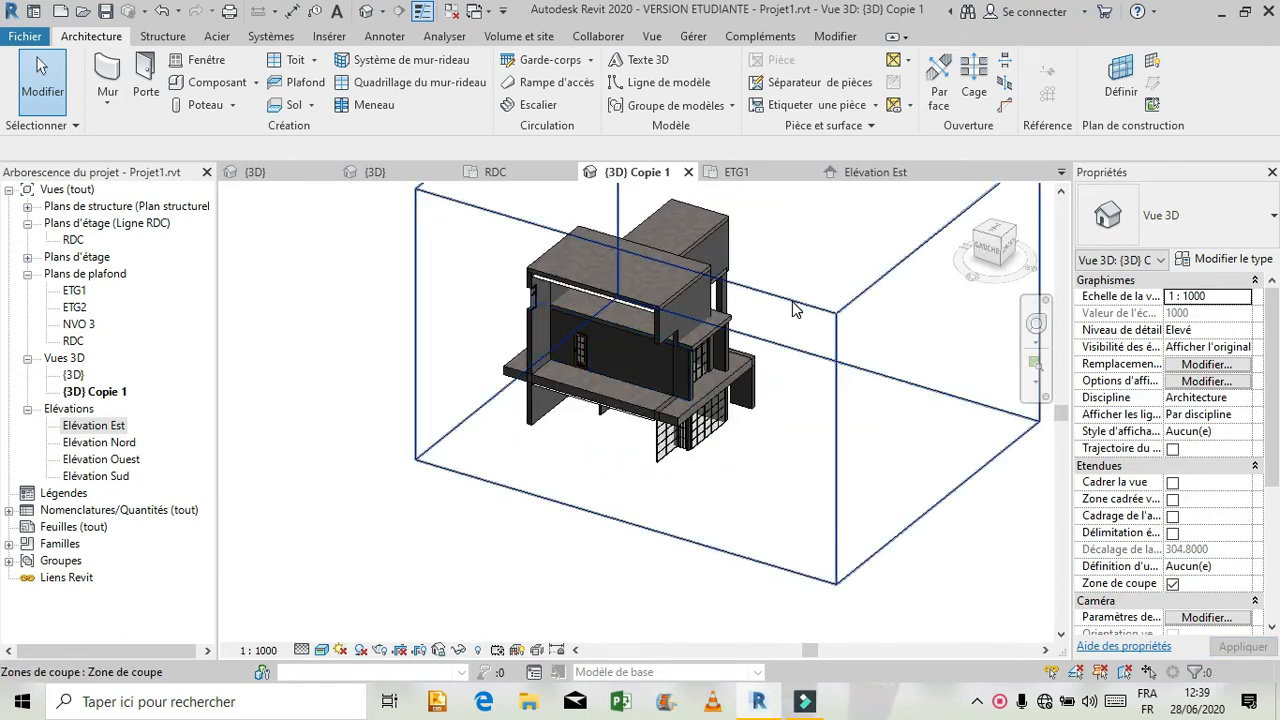
pyautogui.click(790, 301)
pyautogui.moveTo(628, 395); pyautogui.dragTo(540, 430)
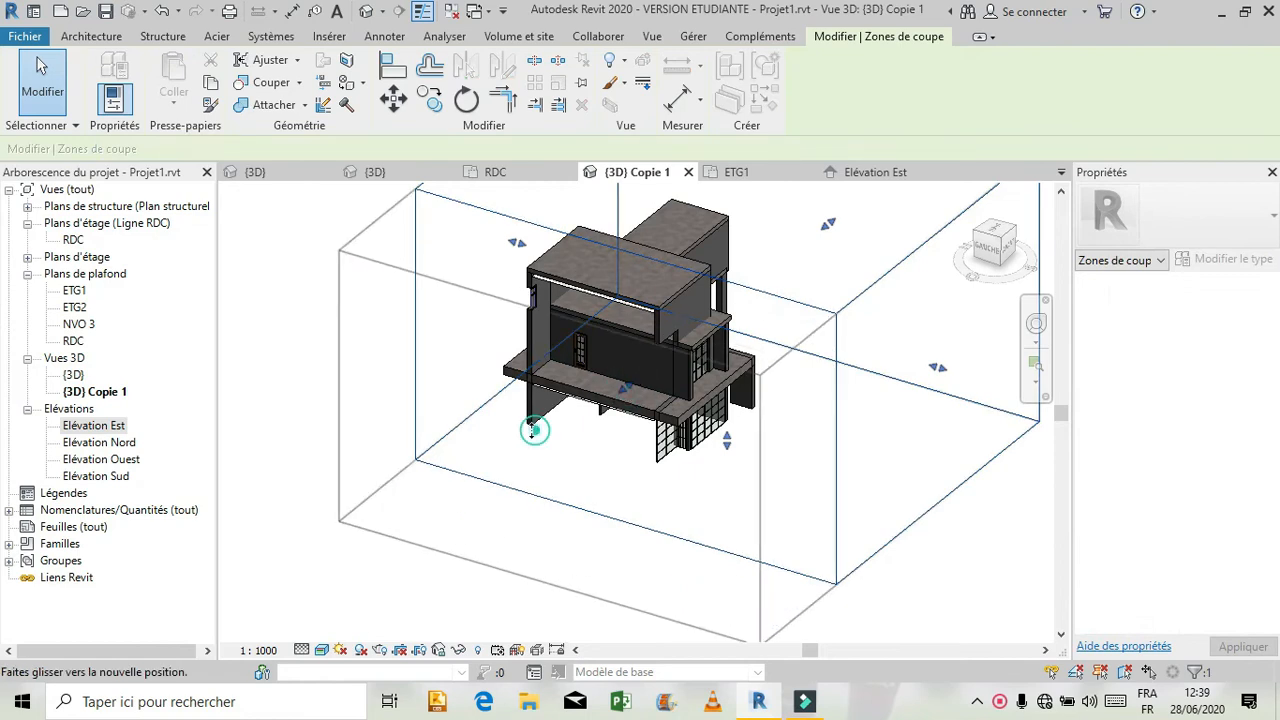
pyautogui.click(546, 428)
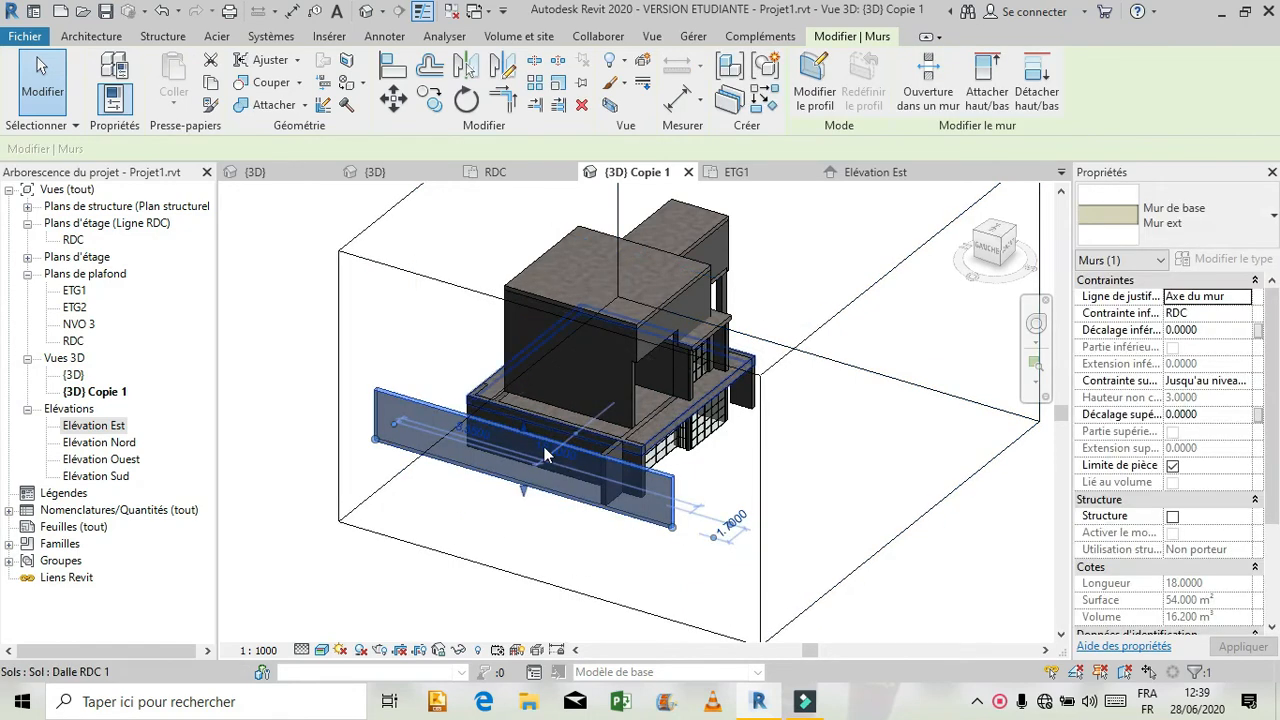
pyautogui.click(258, 391)
# Step: Examine the ground-floor curtain walls beneath the slab up close and from the other side of the house
pyautogui.scroll(4, 694, 432)
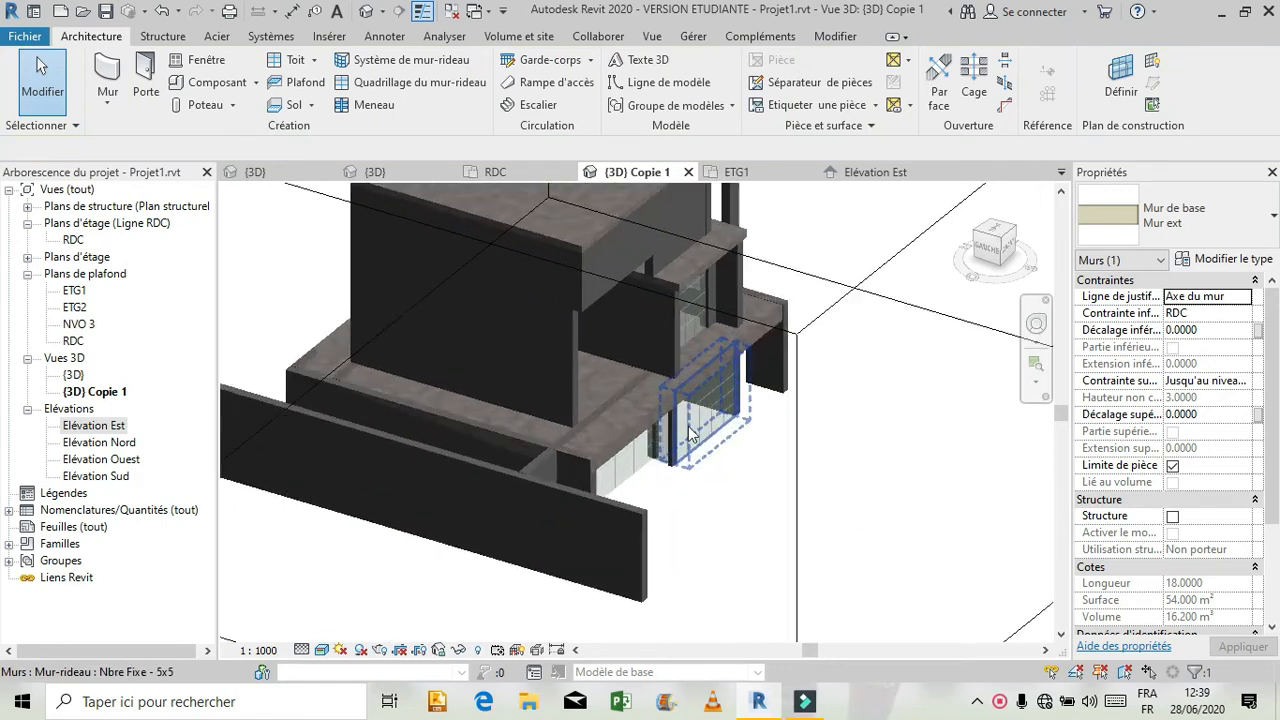
pyautogui.scroll(5, 692, 432)
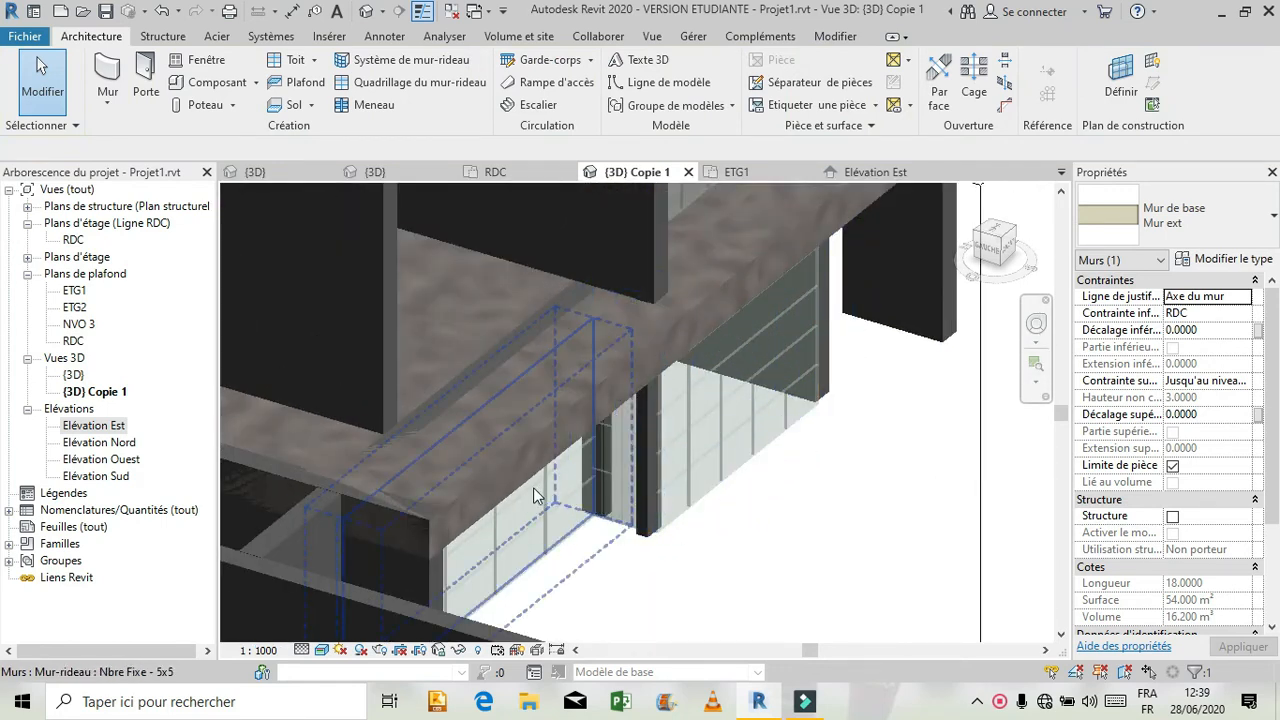
pyautogui.click(822, 476)
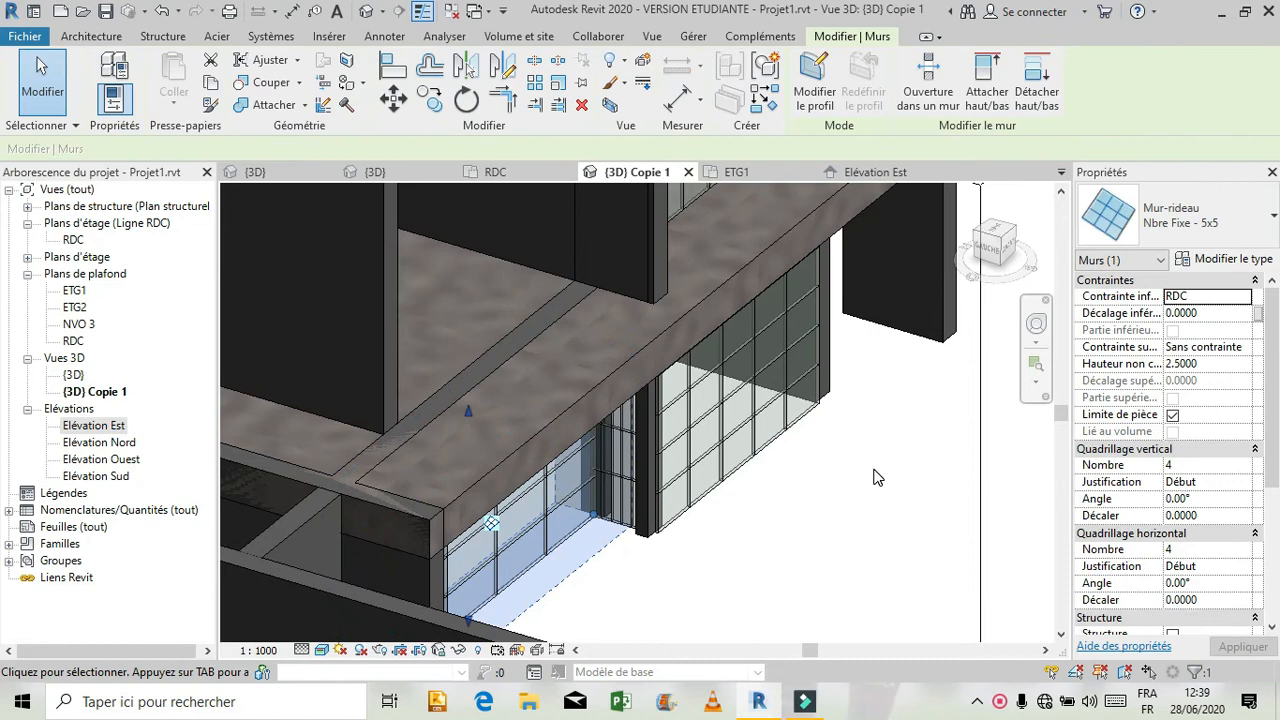
pyautogui.click(874, 470)
pyautogui.click(550, 532)
pyautogui.click(886, 452)
pyautogui.scroll(-5, 760, 465)
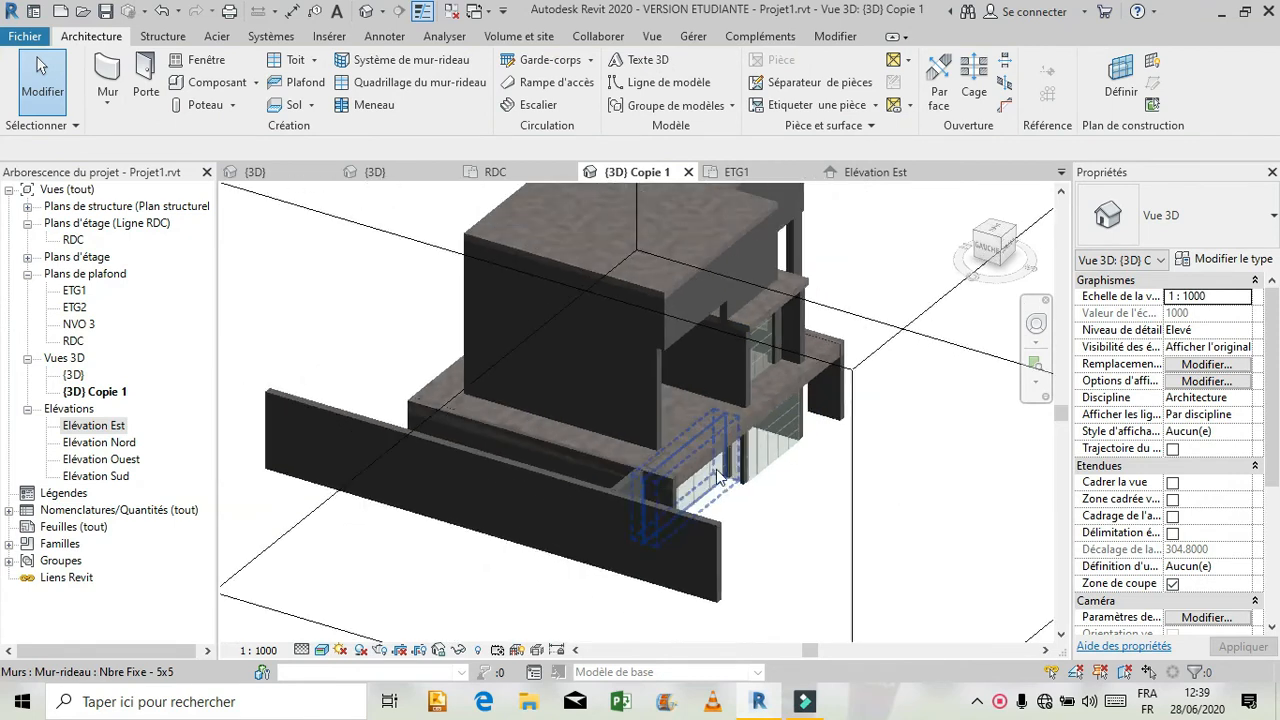
pyautogui.click(1036, 323)
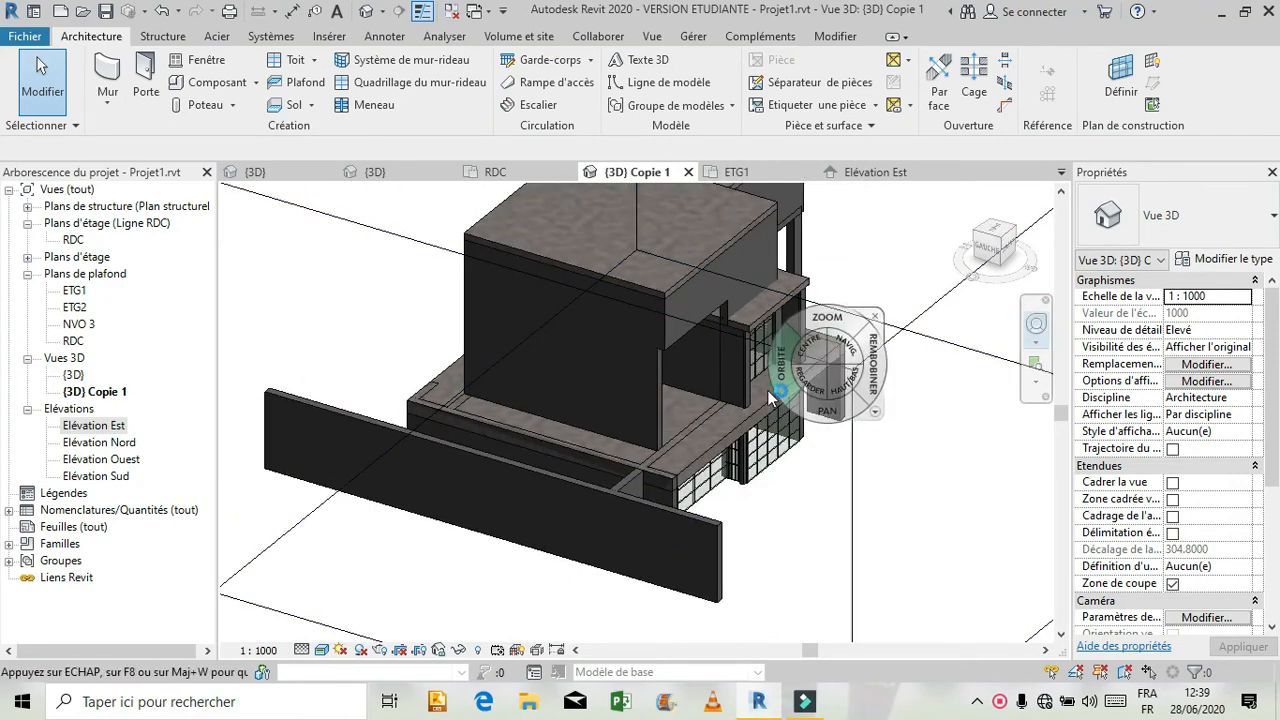
pyautogui.moveTo(766, 381)
pyautogui.mouseDown()
pyautogui.moveTo(440, 500)
pyautogui.moveTo(658, 398)
pyautogui.moveTo(585, 378)
pyautogui.moveTo(520, 390)
pyautogui.mouseUp()
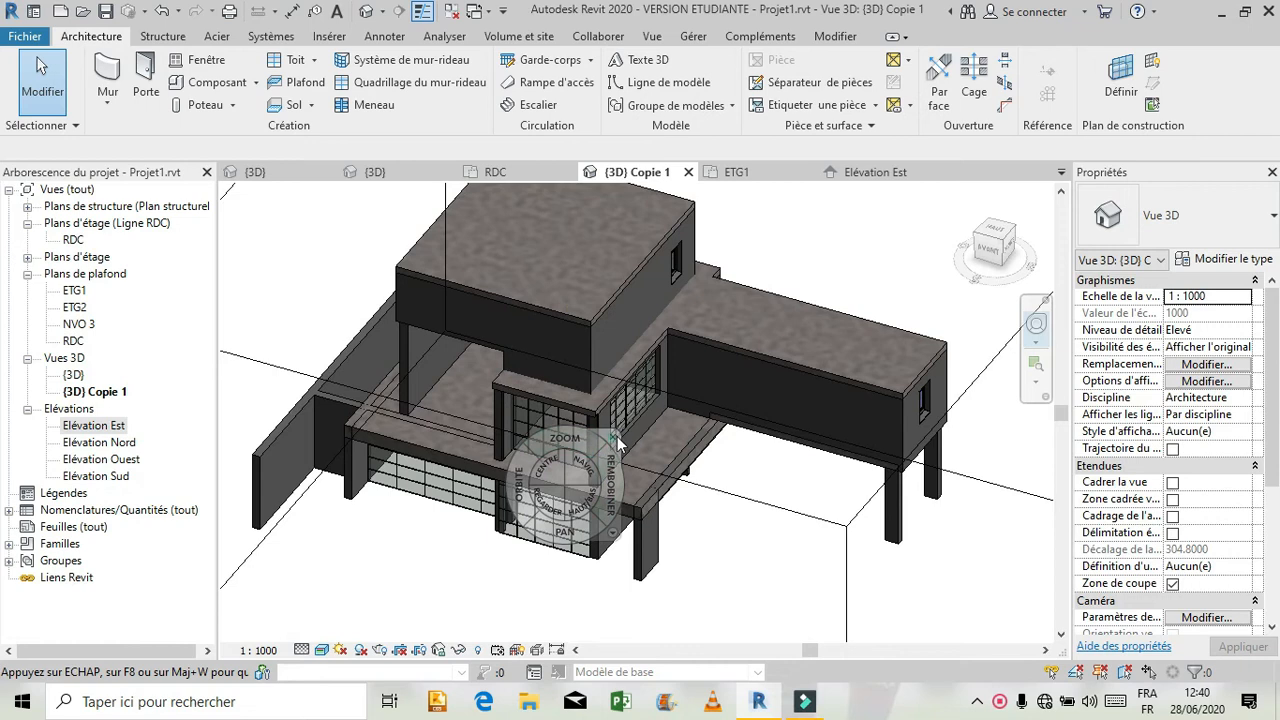
pyautogui.press('Escape')
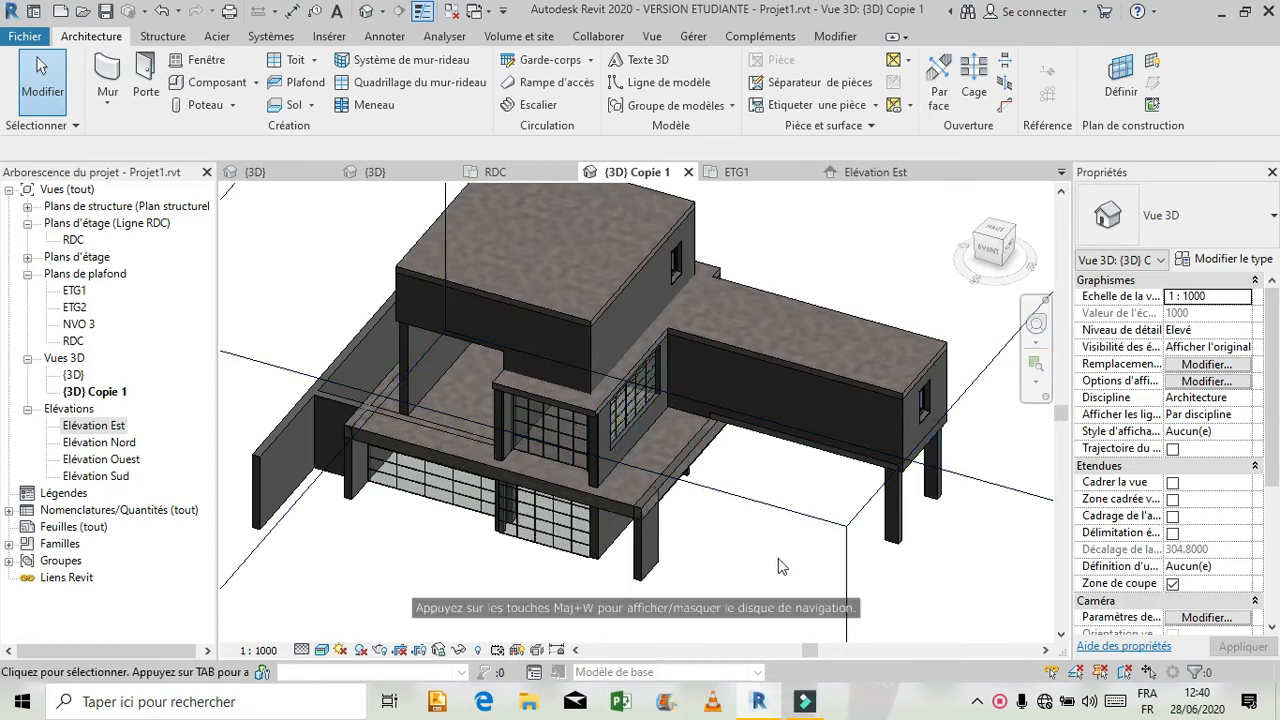
# Step: Try a top offset of -0.5 on the 1.3 m long exterior wall pier under the slab's front corner
pyautogui.scroll(-2, 670, 538)
pyautogui.scroll(5, 699, 498)
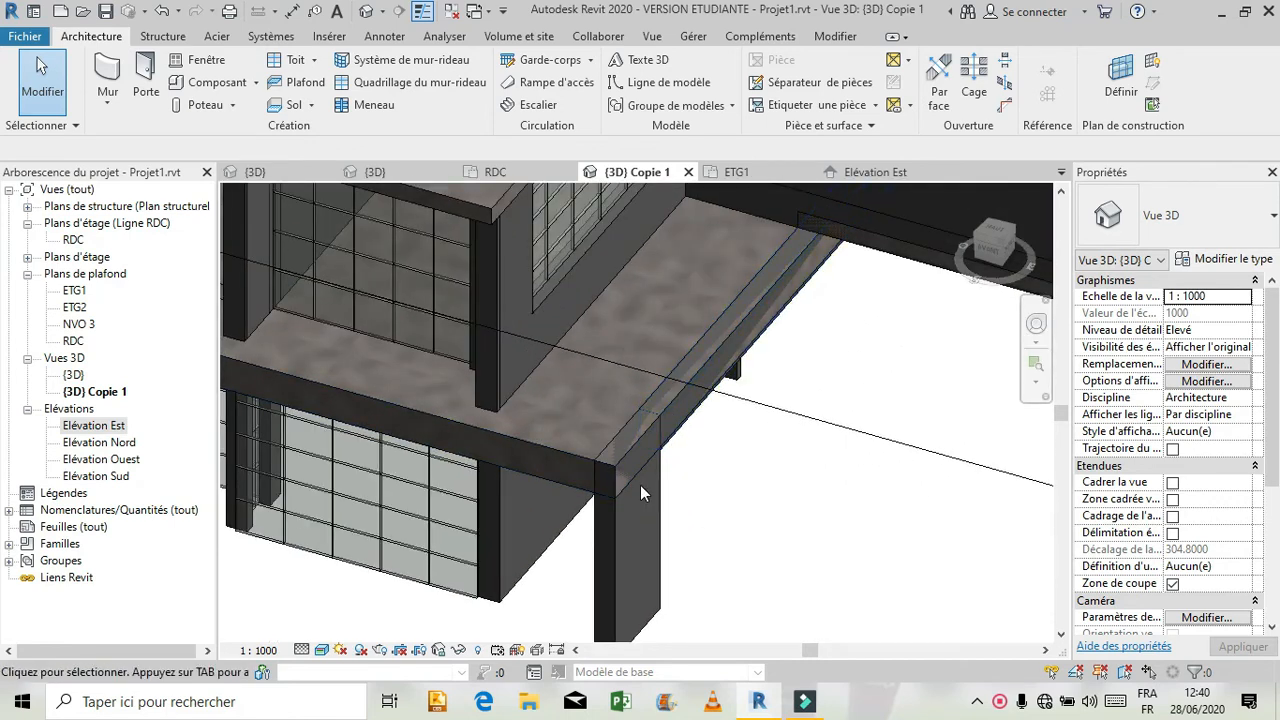
pyautogui.click(628, 520)
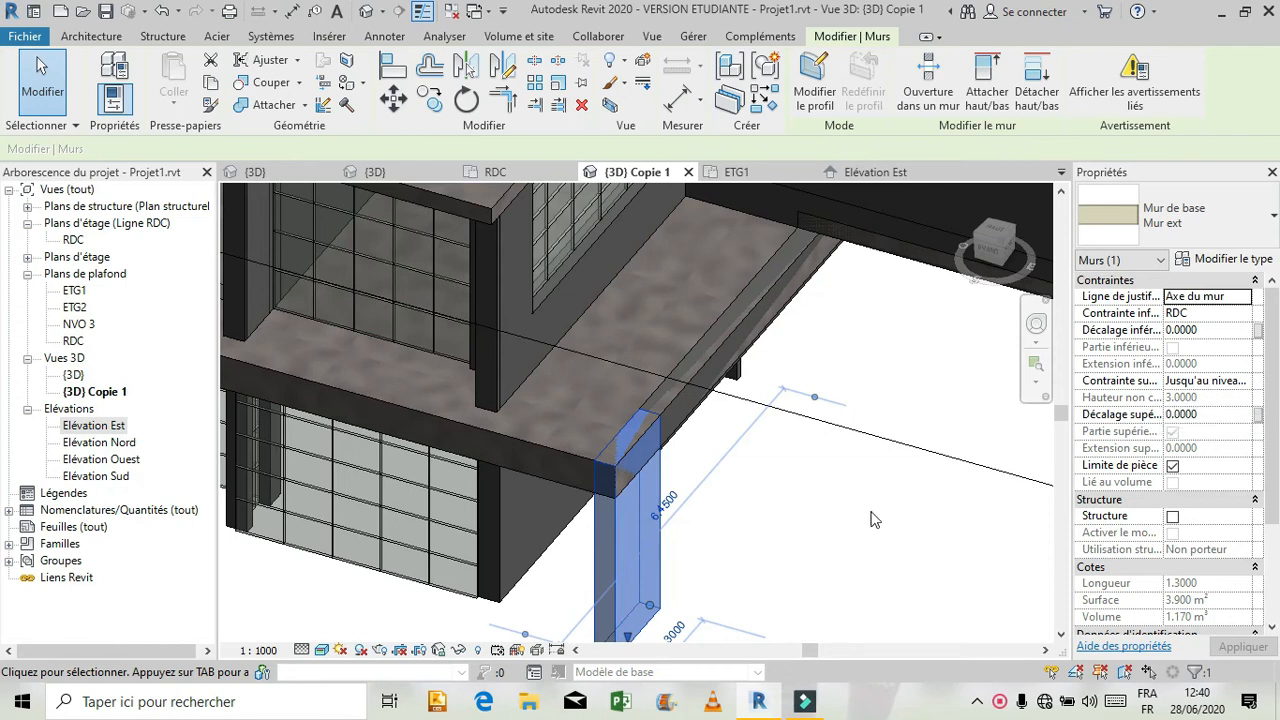
pyautogui.moveTo(866, 510)
pyautogui.keyDown('shift'); pyautogui.mouseDown(button='middle')
pyautogui.moveTo(838, 514)
pyautogui.moveTo(864, 516)
pyautogui.mouseUp(button='middle'); pyautogui.keyUp('shift')
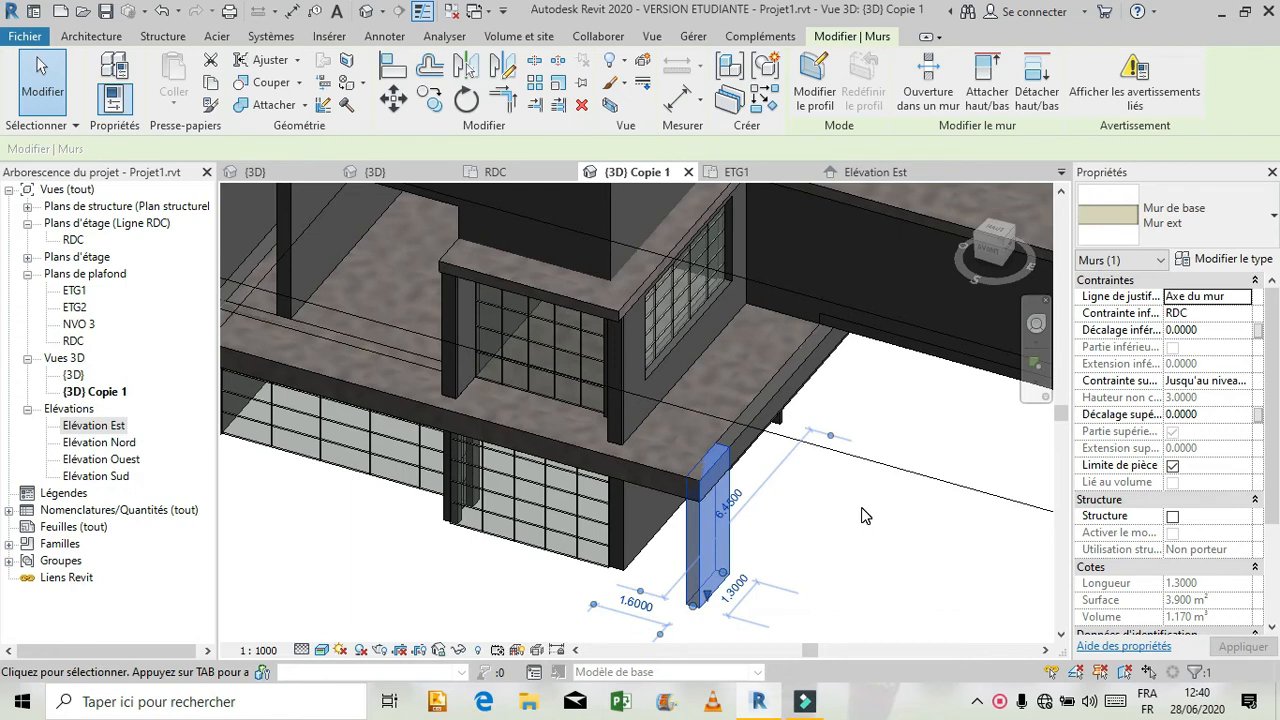
pyautogui.click(1212, 413)
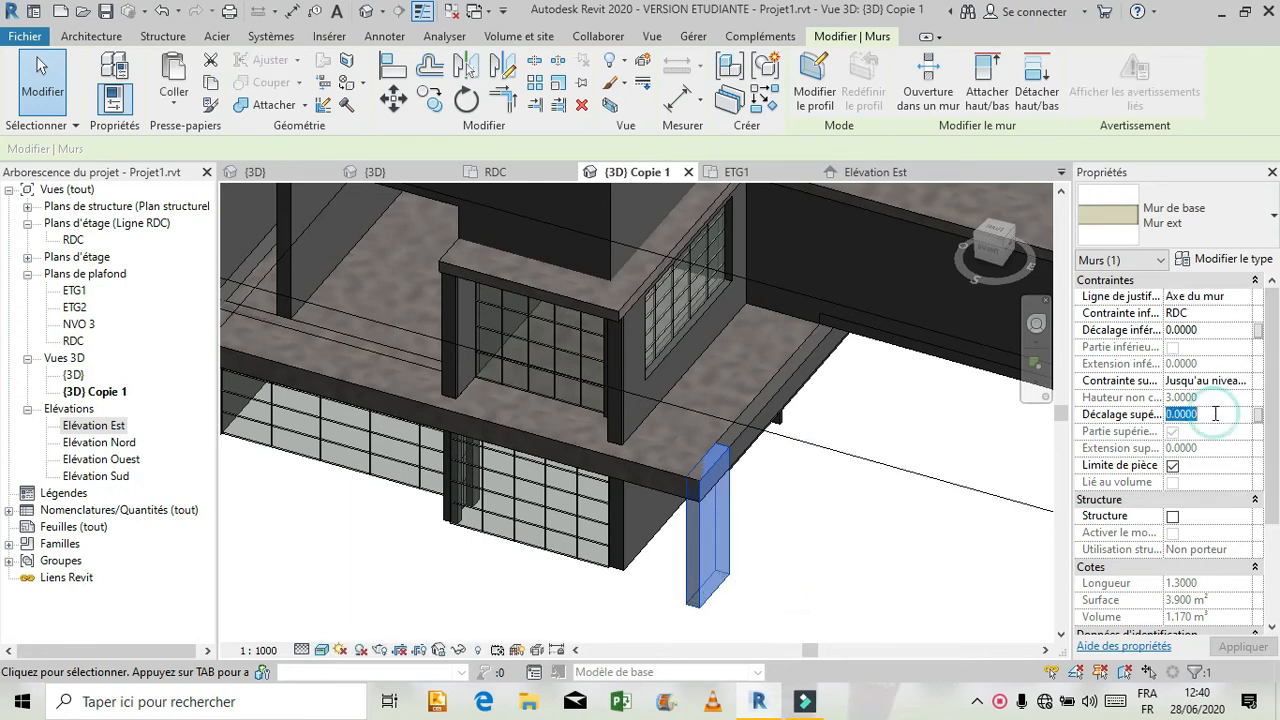
pyautogui.write('-0')
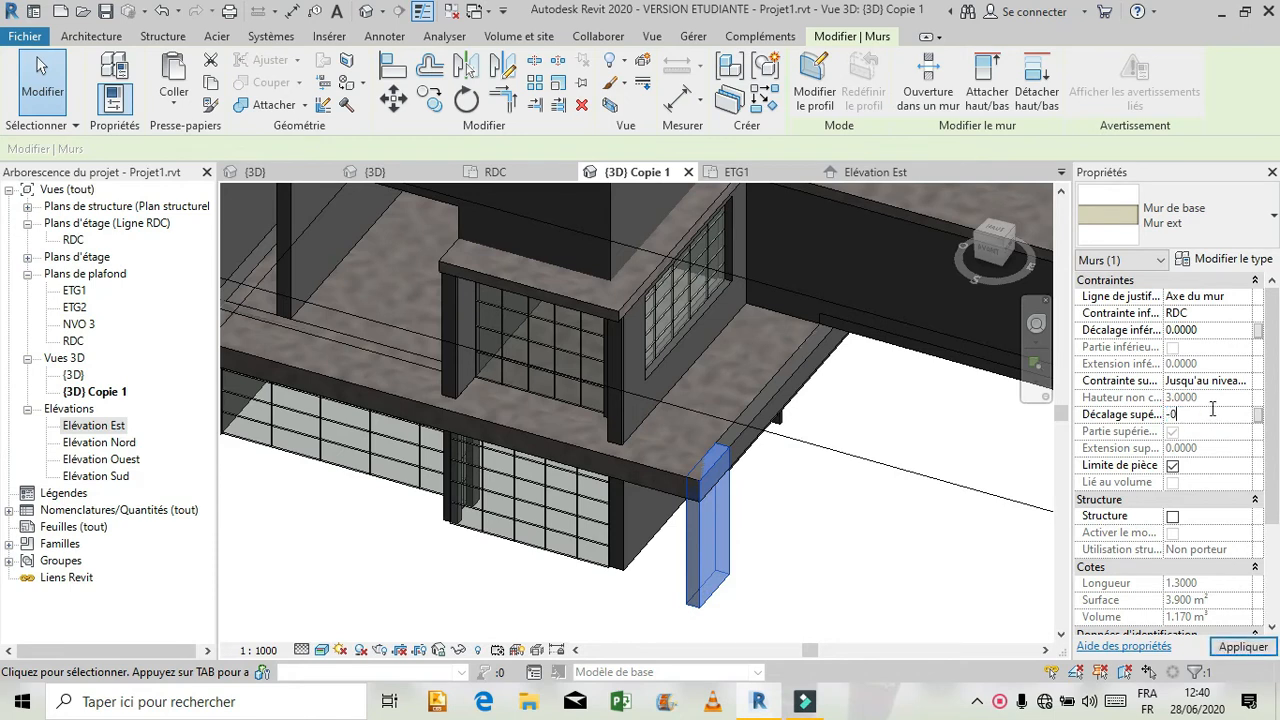
pyautogui.write('.5')
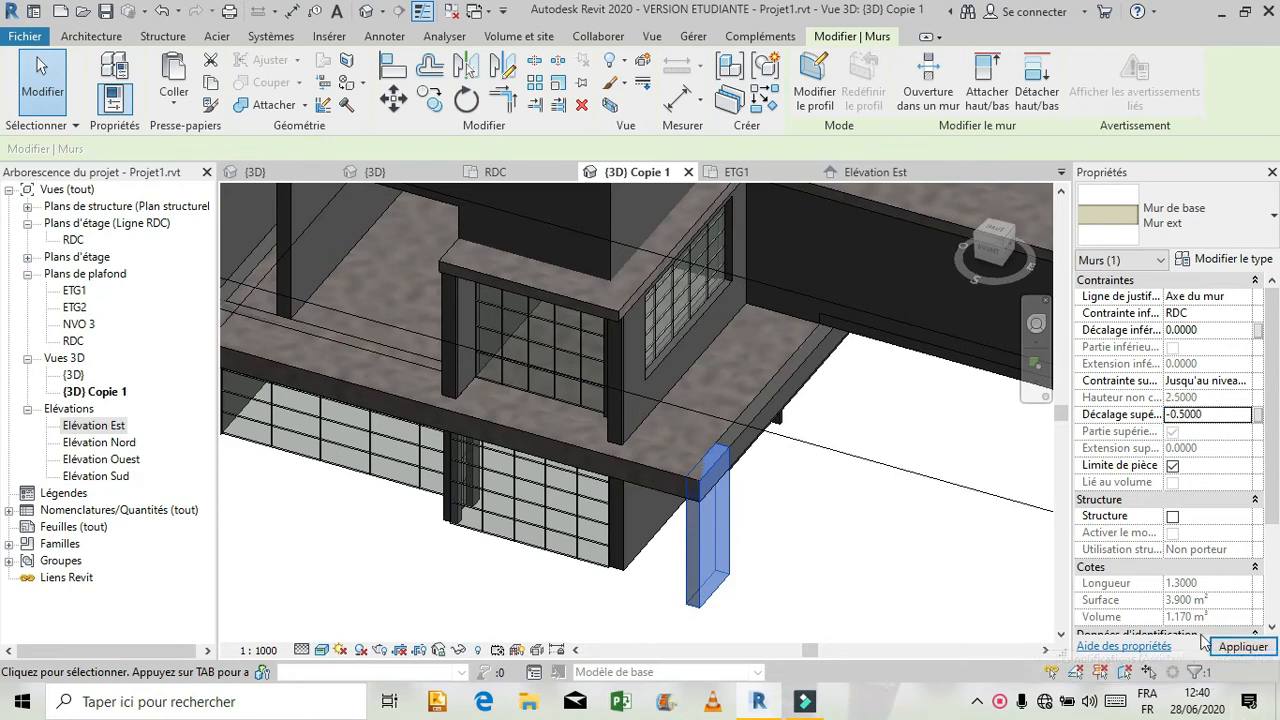
pyautogui.click(1238, 647)
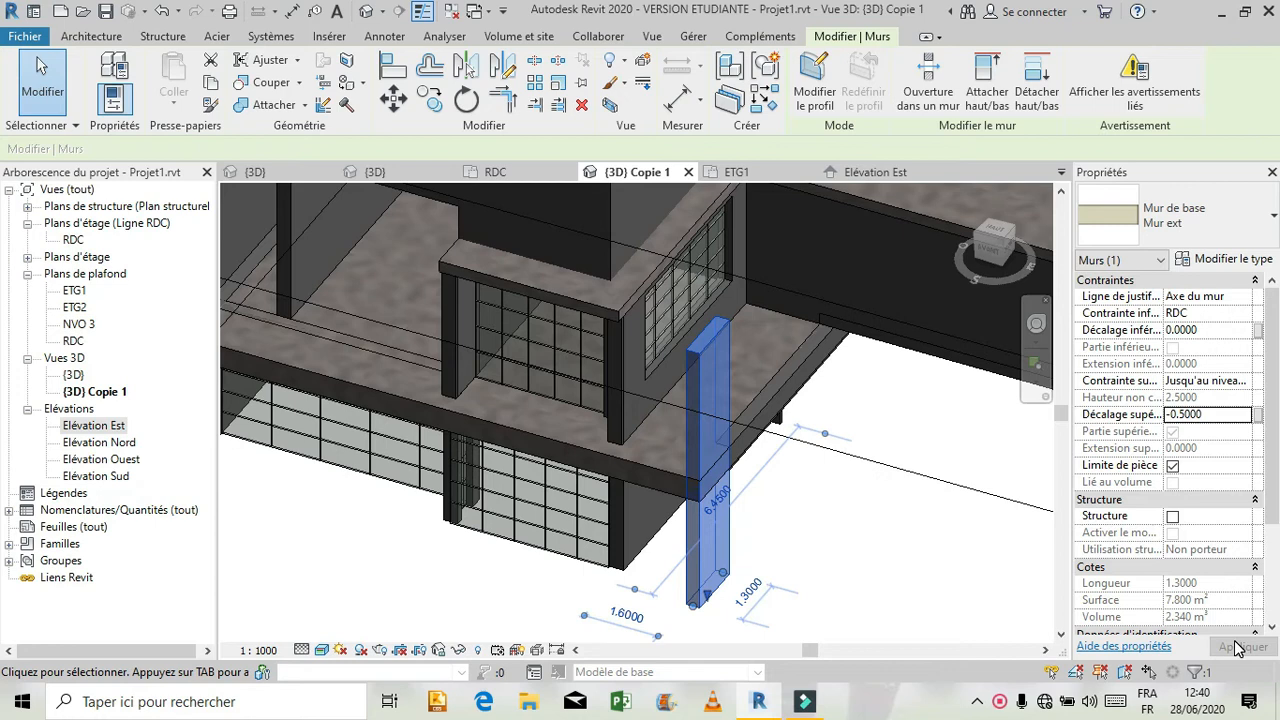
# Step: Try a positive top offset of 0.5 on the corner wall pier, and deselect it
pyautogui.click(1207, 411)
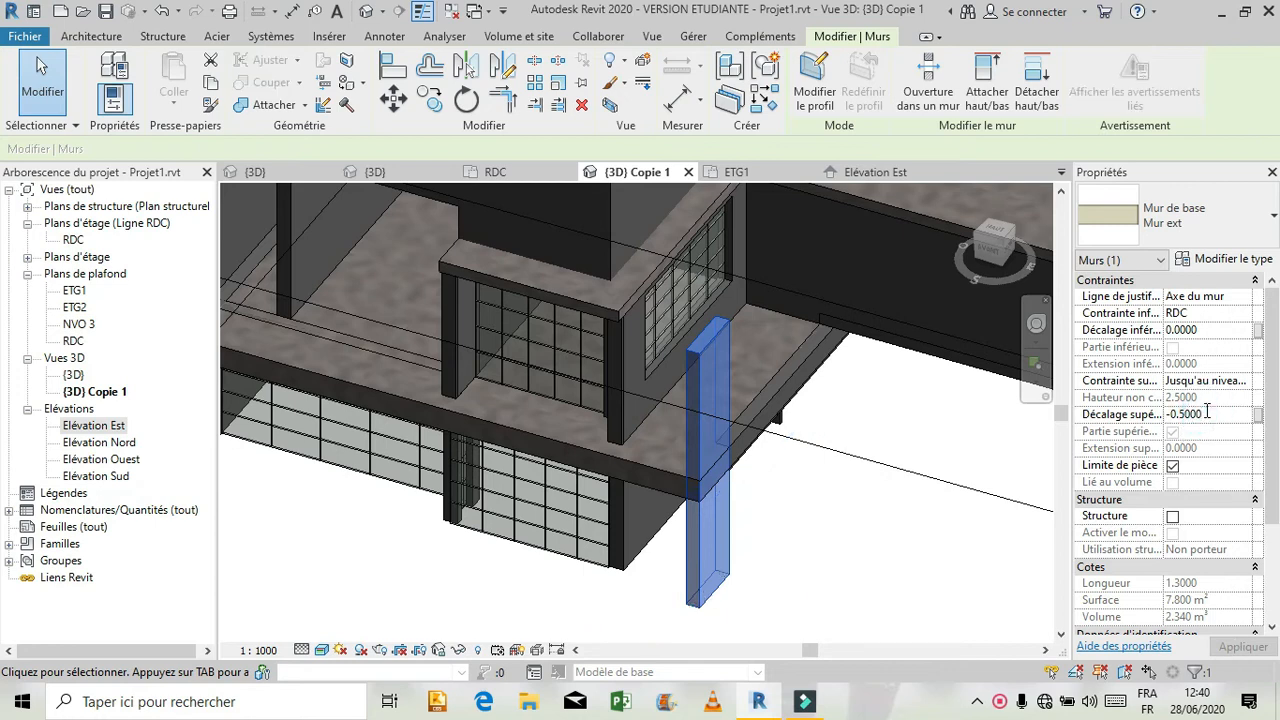
pyautogui.press('BackSpace')
pyautogui.press('BackSpace')
pyautogui.press('BackSpace')
pyautogui.press('BackSpace')
pyautogui.press('BackSpace')
pyautogui.press('BackSpace')
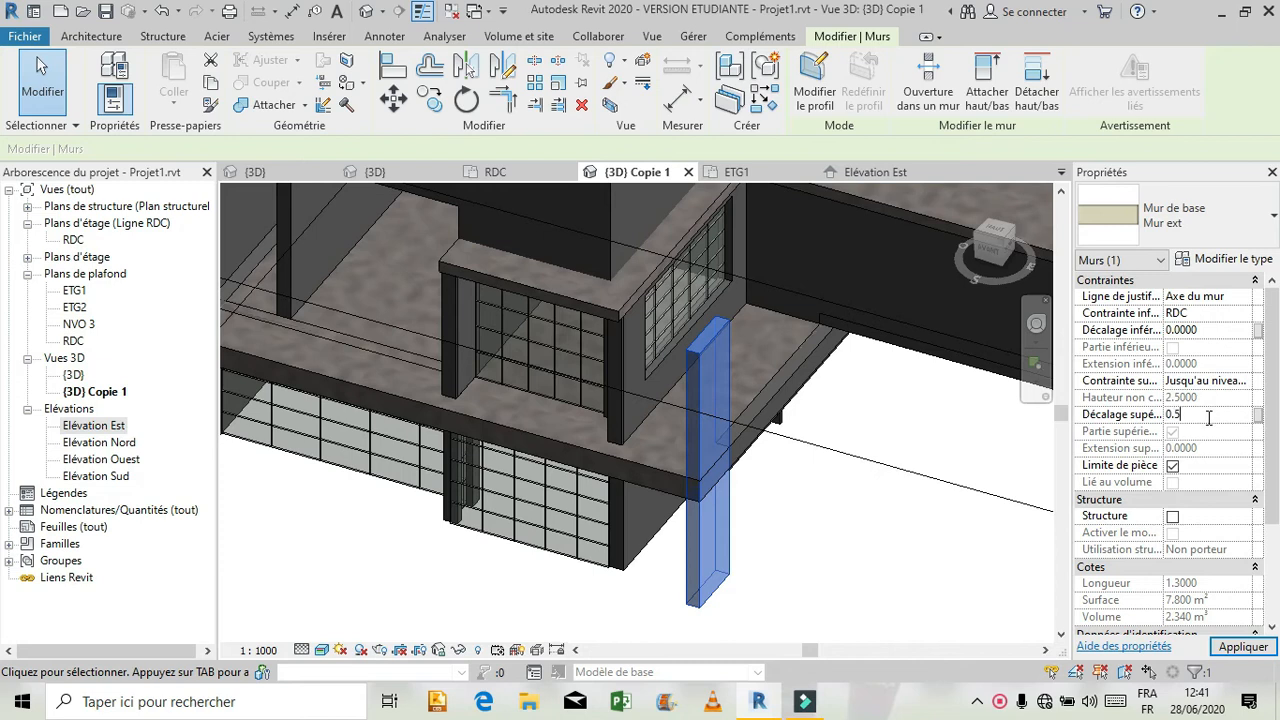
pyautogui.write('0.5')
pyautogui.click(1244, 647)
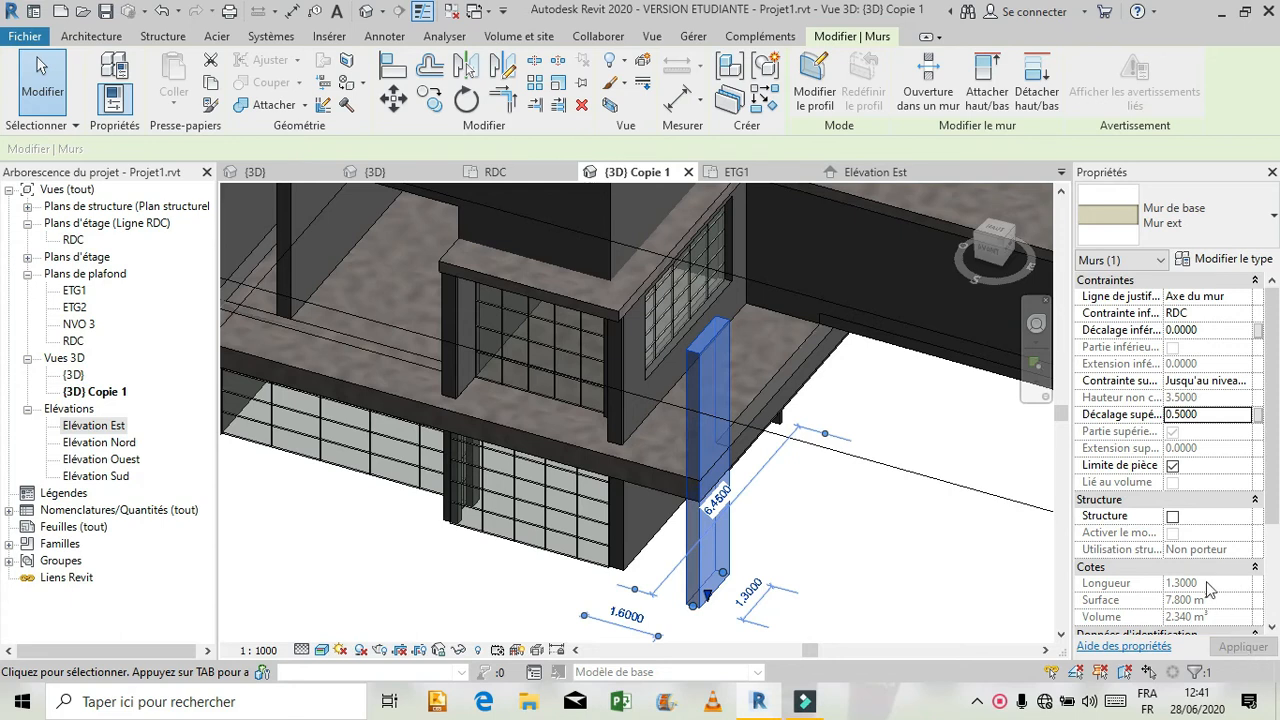
pyautogui.click(981, 508)
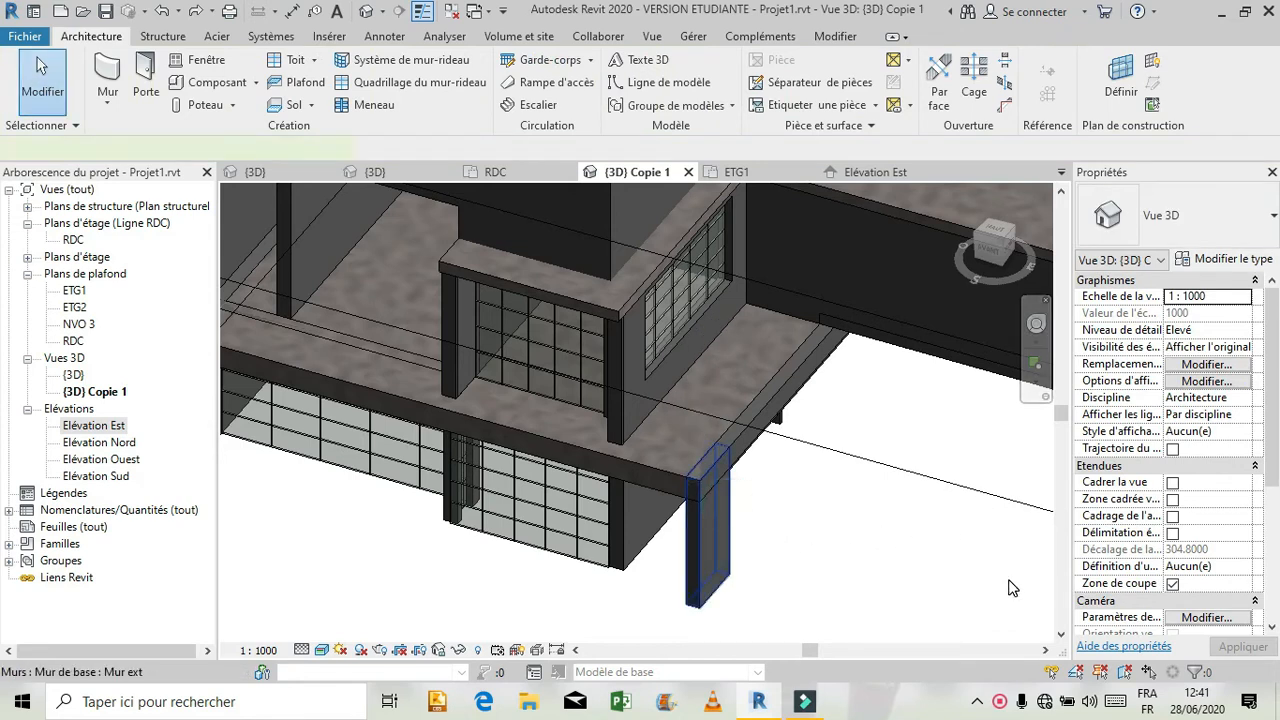
# Step: Try lowering the base of the corner wall pier with a base offset of -0.5
pyautogui.click(708, 530)
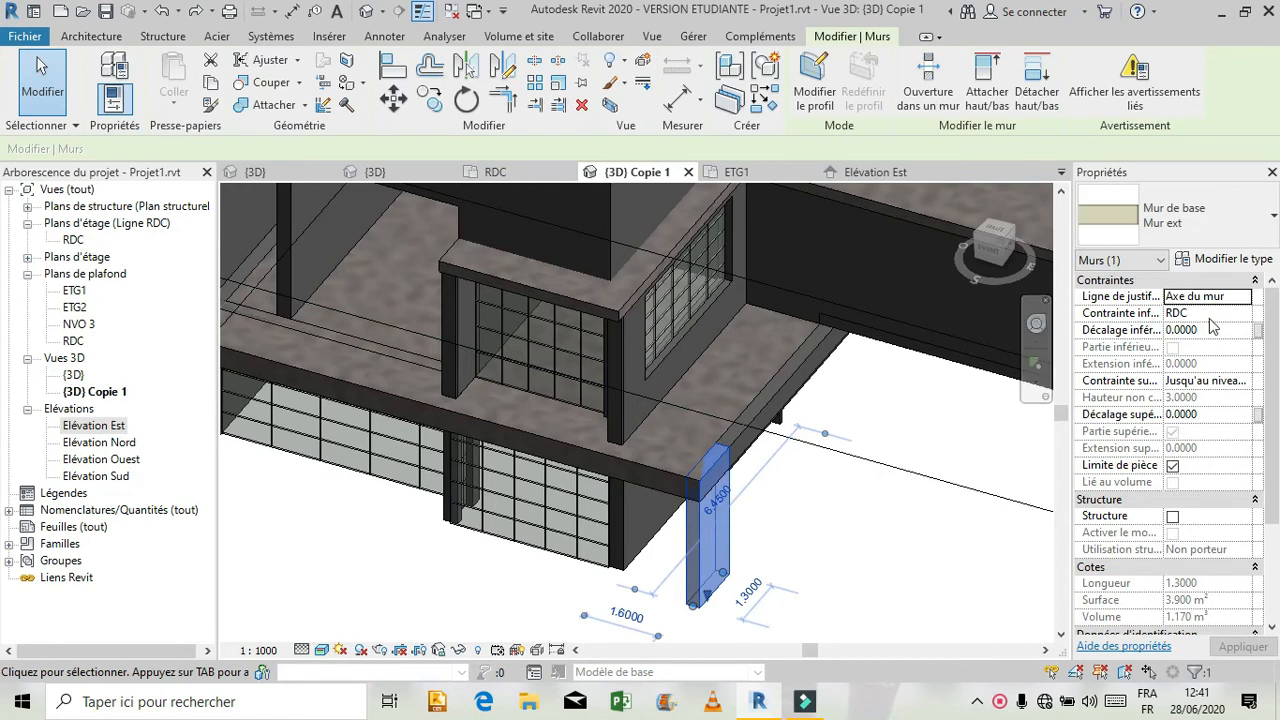
pyautogui.click(1212, 329)
pyautogui.write('-')
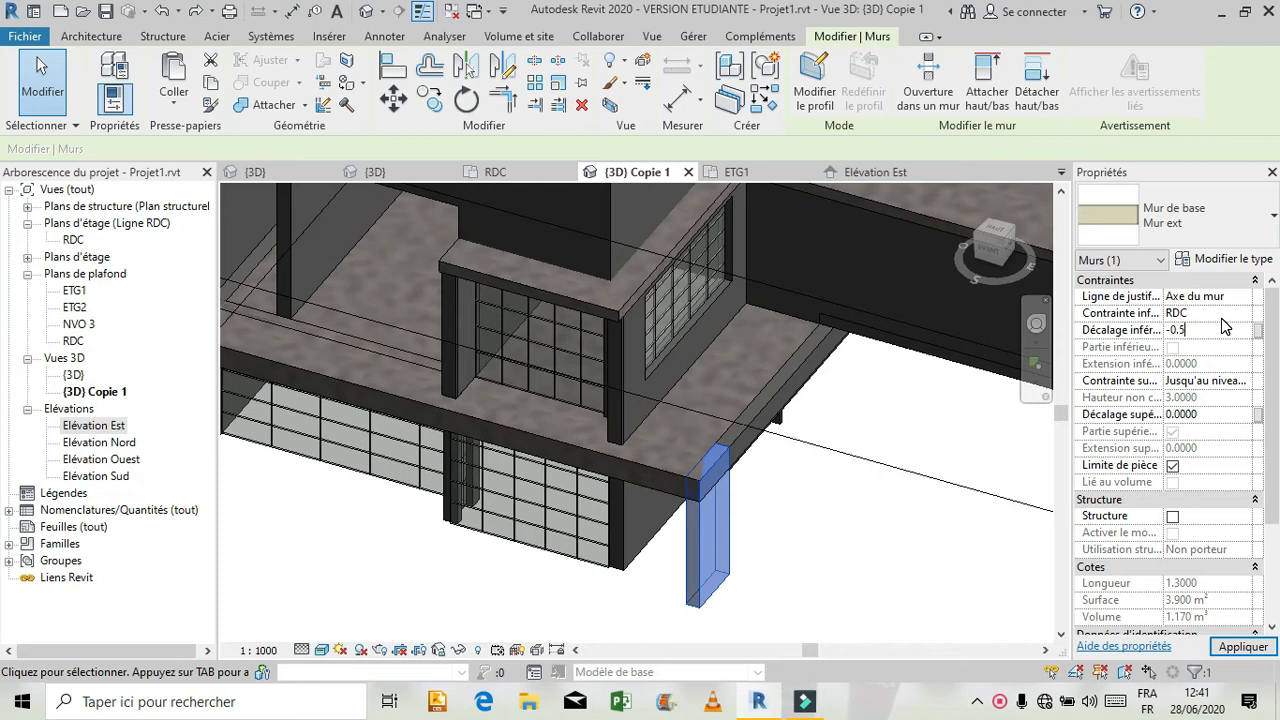
pyautogui.write('0.5')
pyautogui.press('Return')
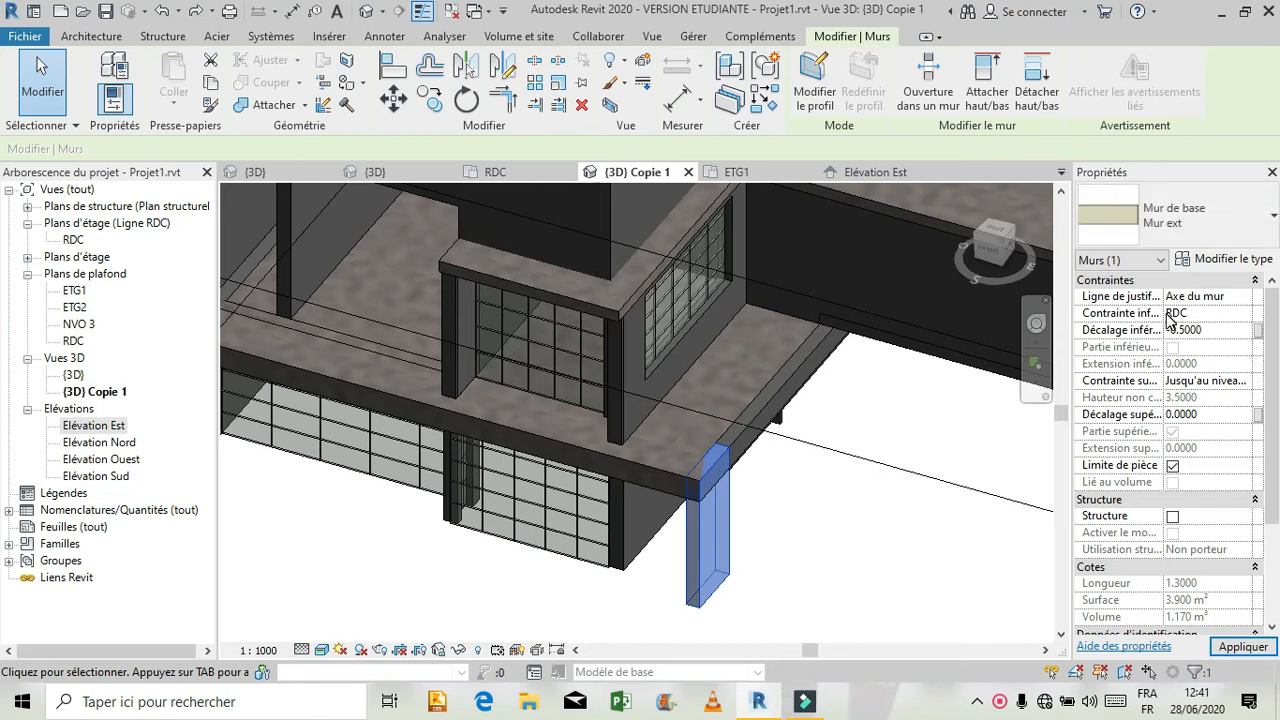
pyautogui.click(1230, 647)
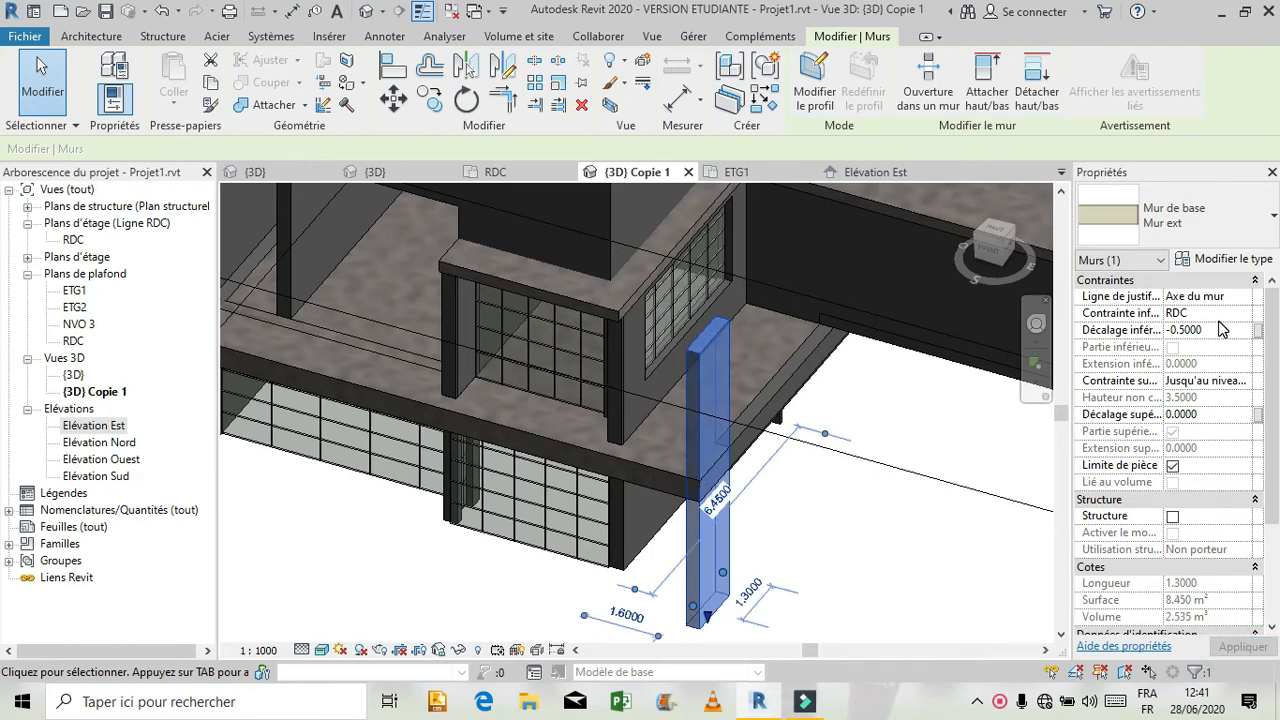
# Step: Set the corner wall pier's top constraint to Sans contrainte and its base offset to 0
pyautogui.click(1220, 331)
pyautogui.click(1238, 385)
pyautogui.click(1242, 382)
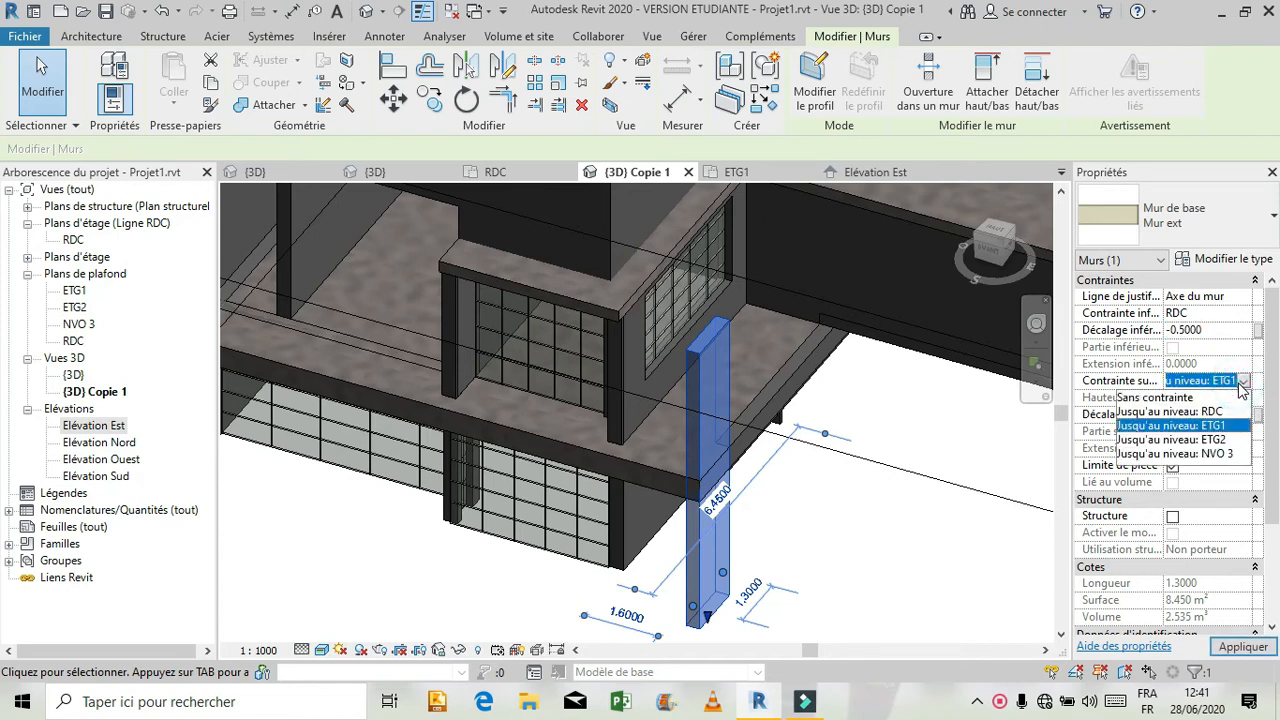
pyautogui.click(1216, 396)
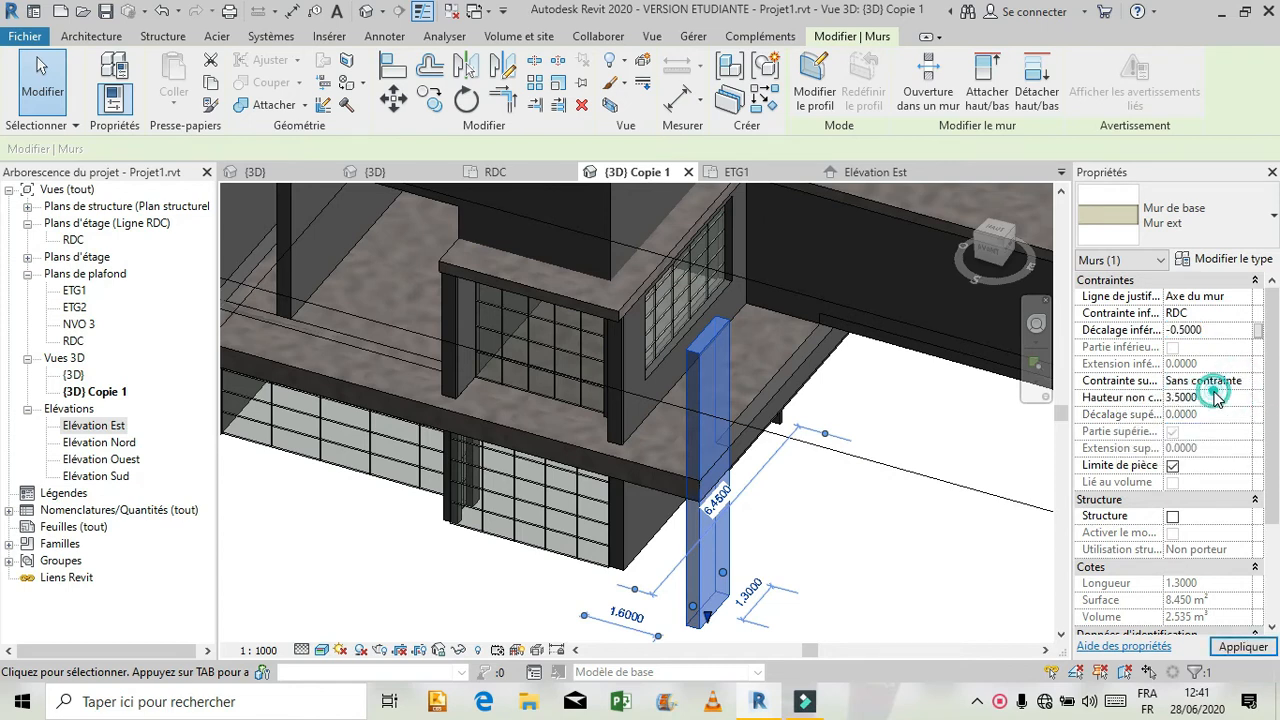
pyautogui.click(1213, 329)
pyautogui.write('0')
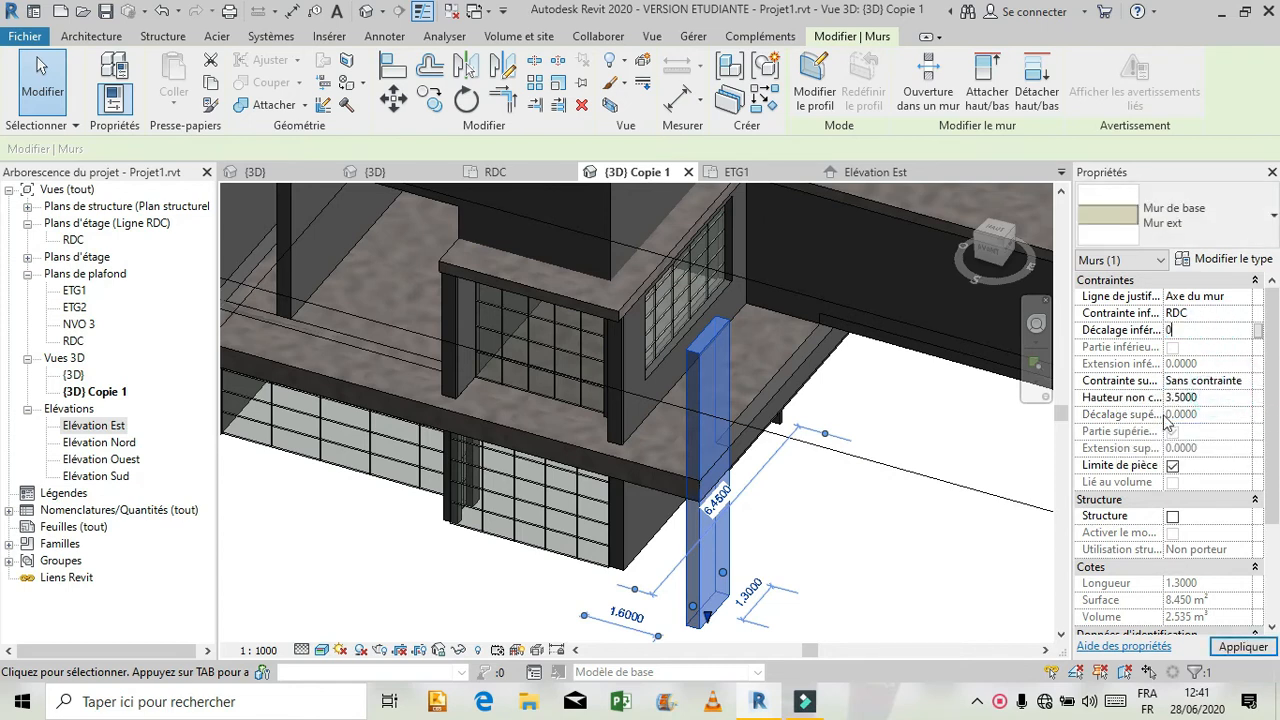
pyautogui.click(1222, 647)
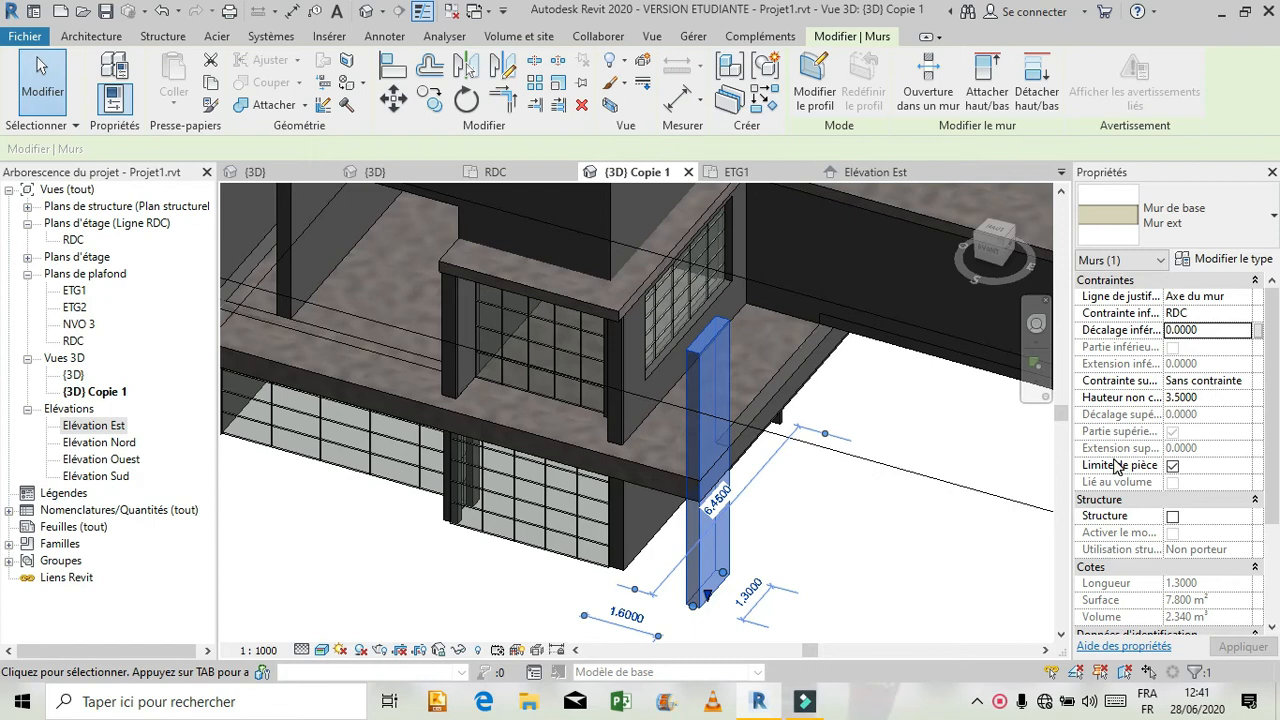
# Step: Try an unconnected height of -0.5 on the corner wall pier, and deselect it
pyautogui.click(1218, 397)
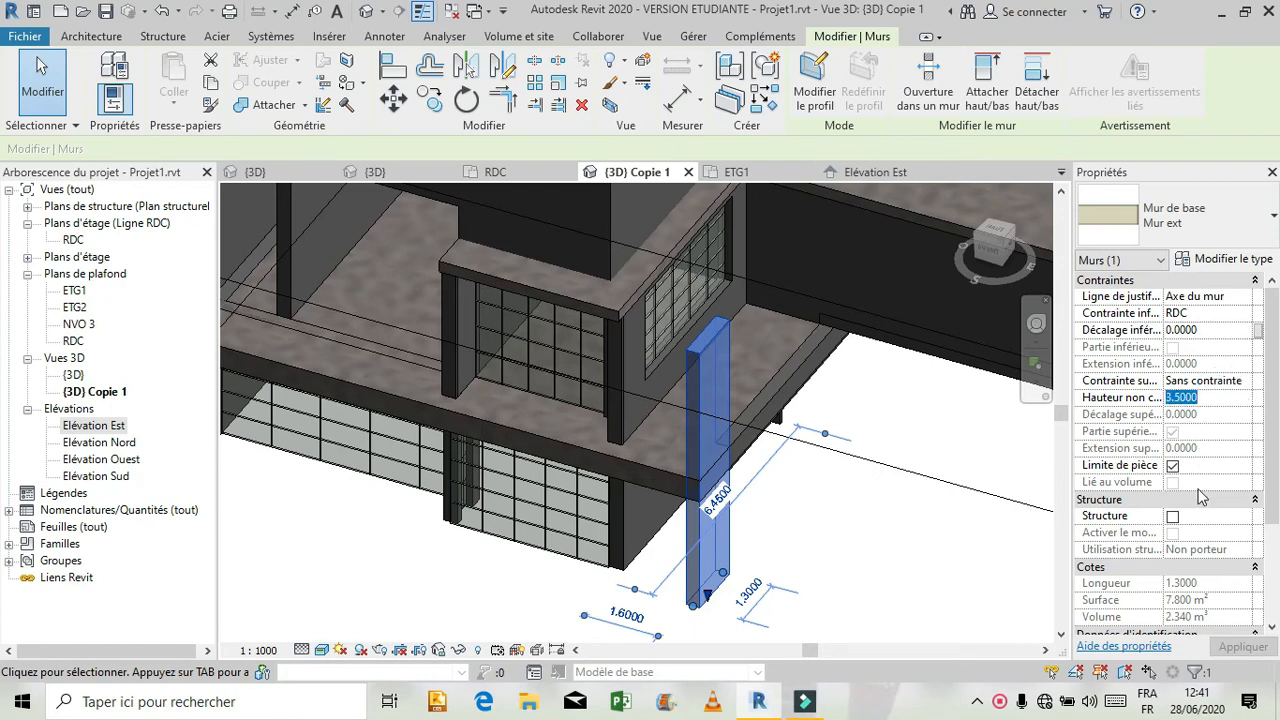
pyautogui.write('-')
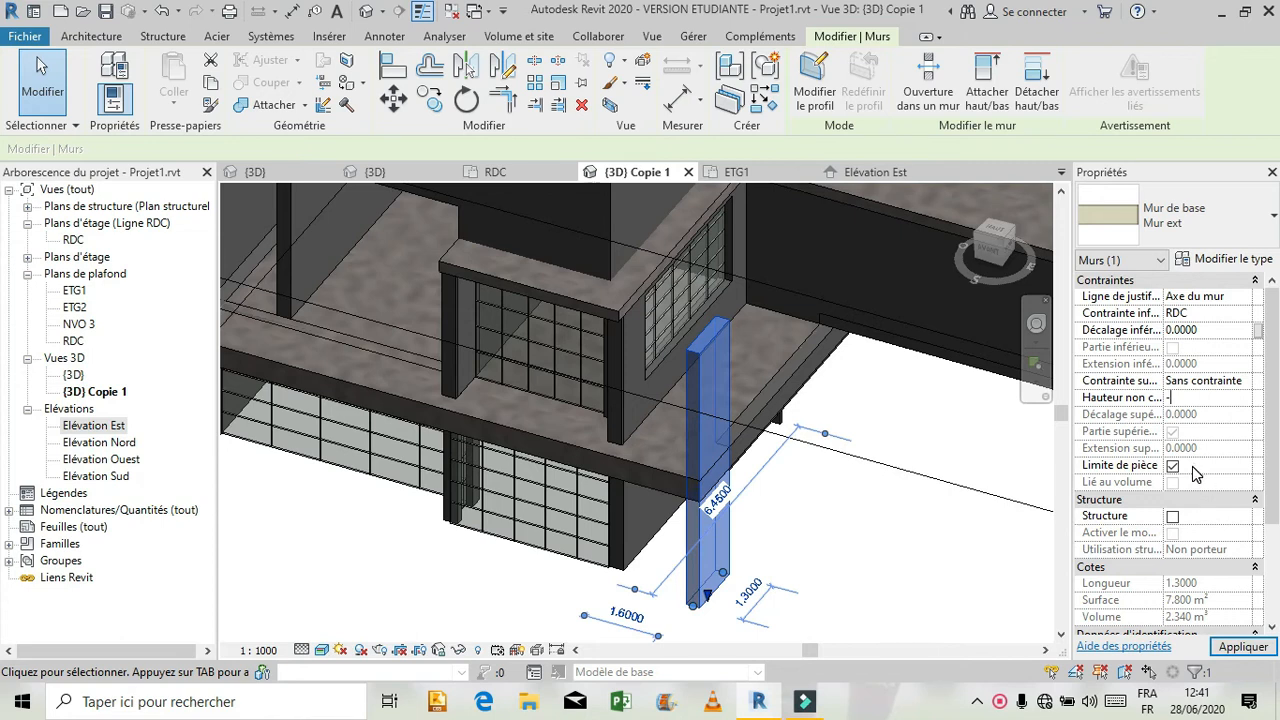
pyautogui.write('0.5')
pyautogui.click(1250, 647)
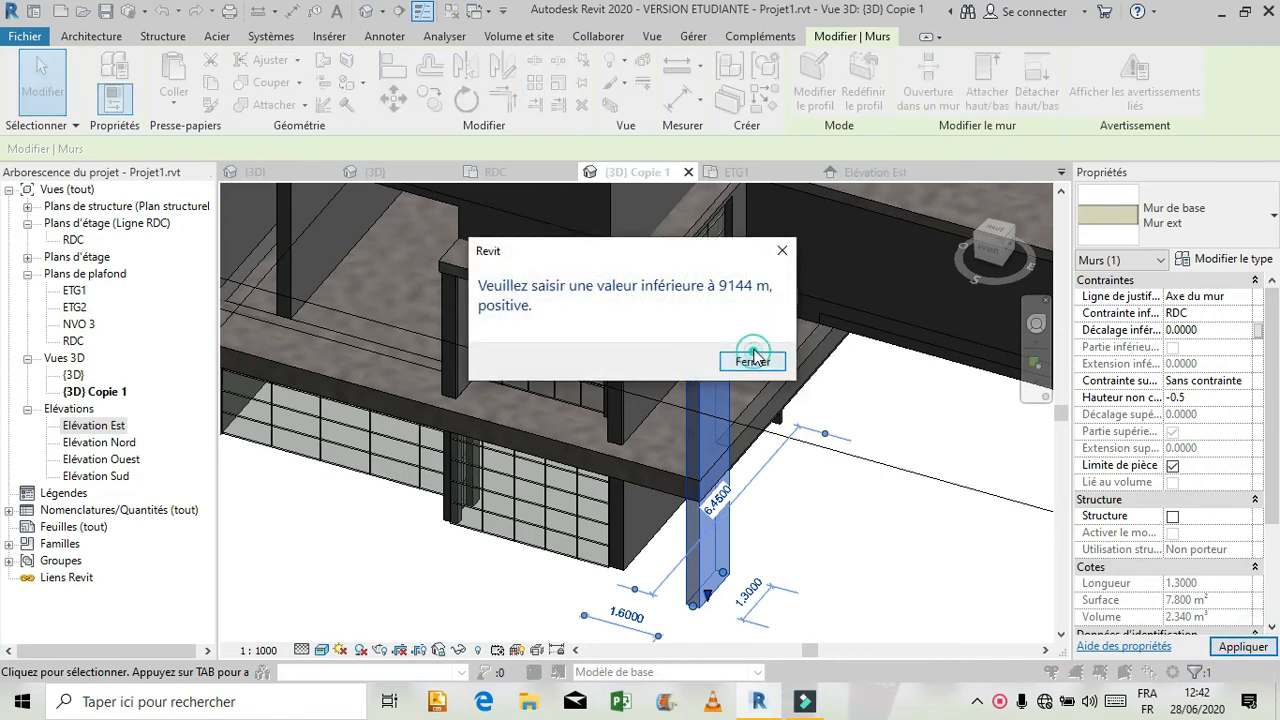
pyautogui.click(752, 362)
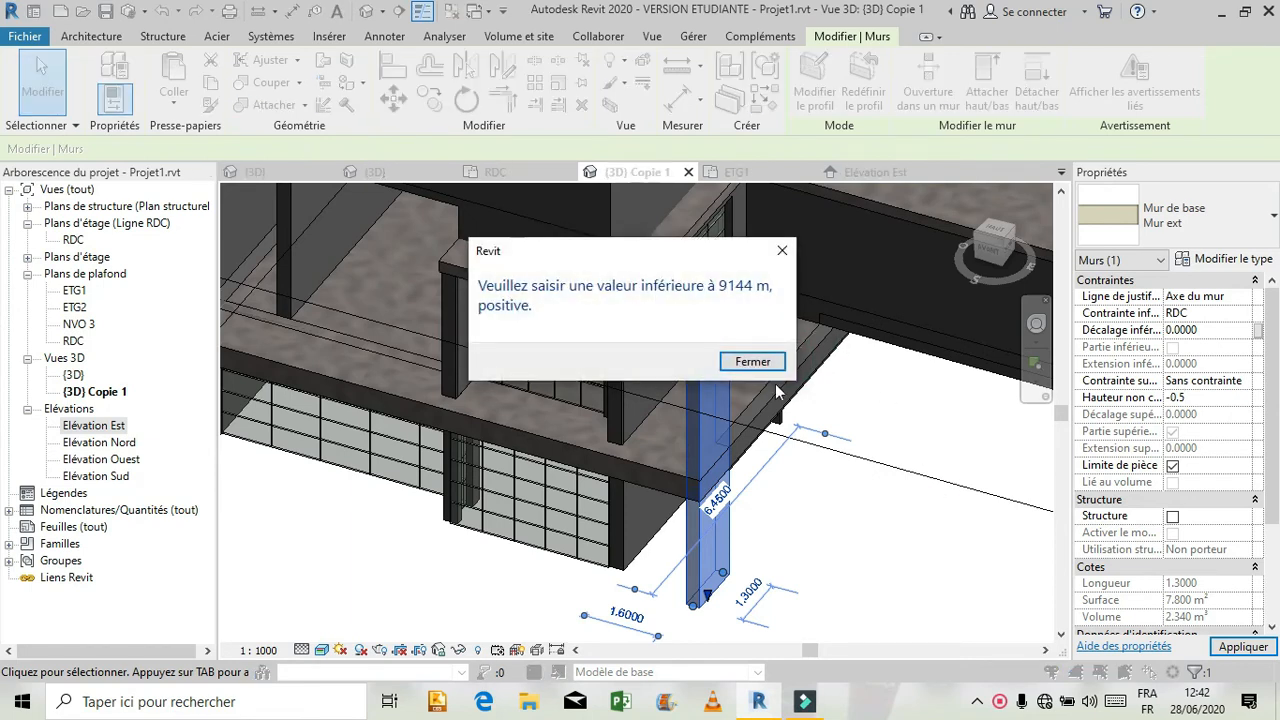
pyautogui.click(752, 362)
pyautogui.click(920, 538)
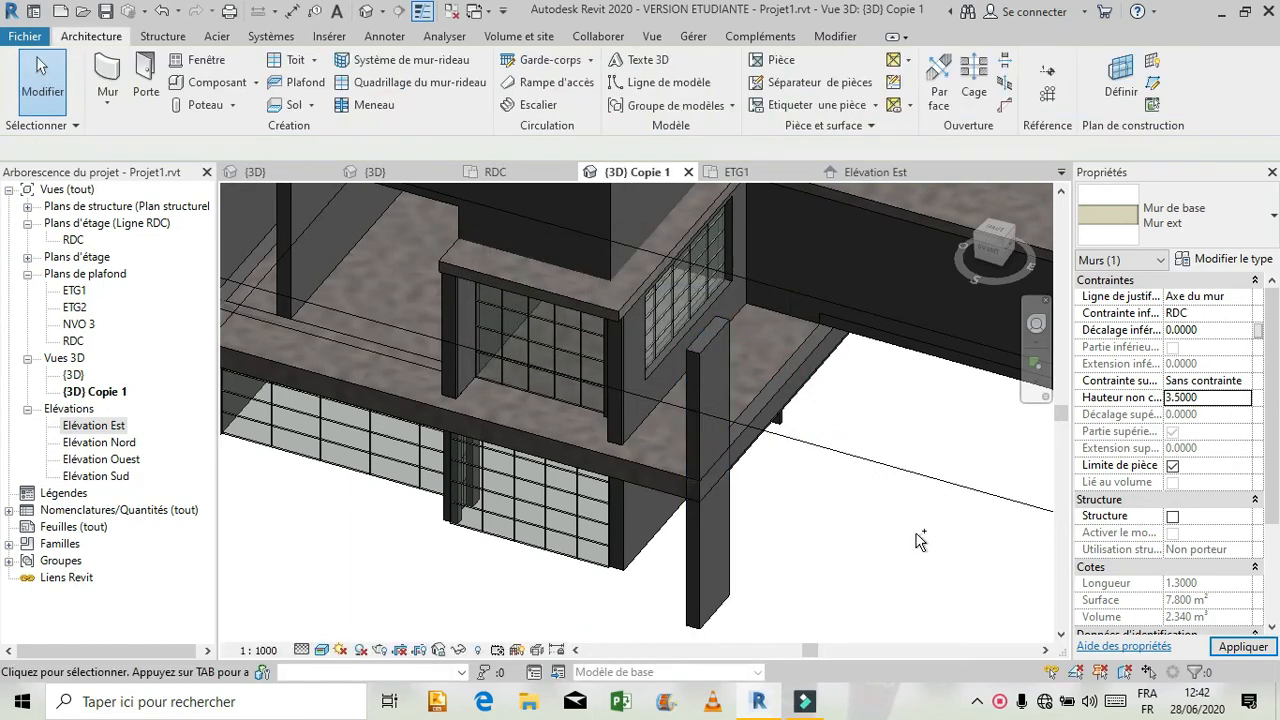
# Step: Move the left face of the 3D section box inward so it cuts through the upper volume and the ground-floor curtain walls
pyautogui.keyDown('shift'); pyautogui.moveTo(936, 550); pyautogui.dragTo(905, 542, button='middle'); pyautogui.keyUp('shift')
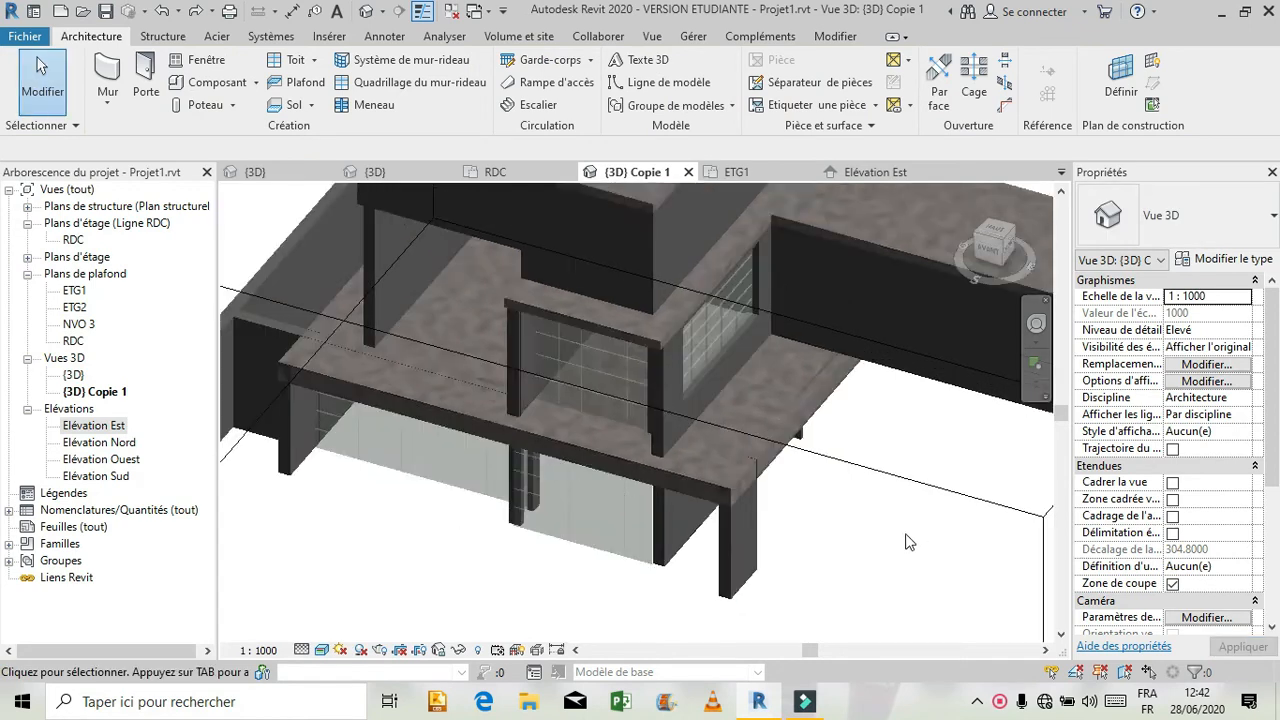
pyautogui.scroll(-8, 783, 549)
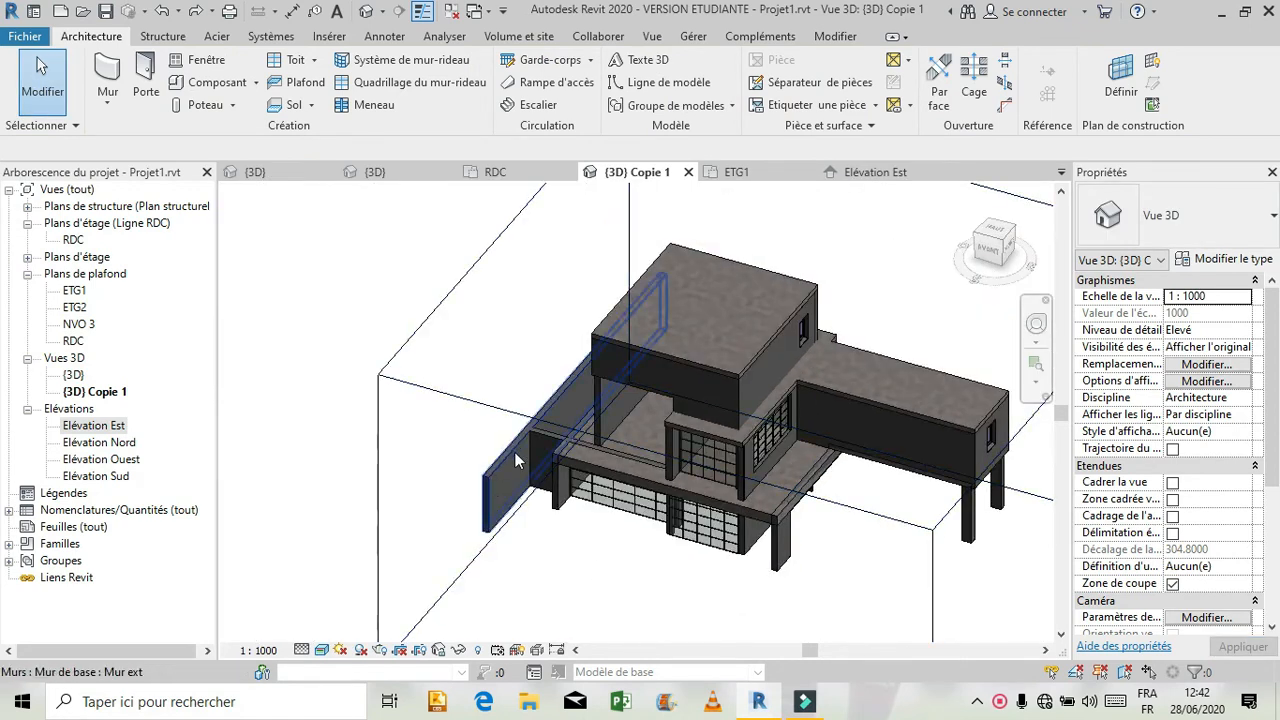
pyautogui.scroll(-4, 515, 448)
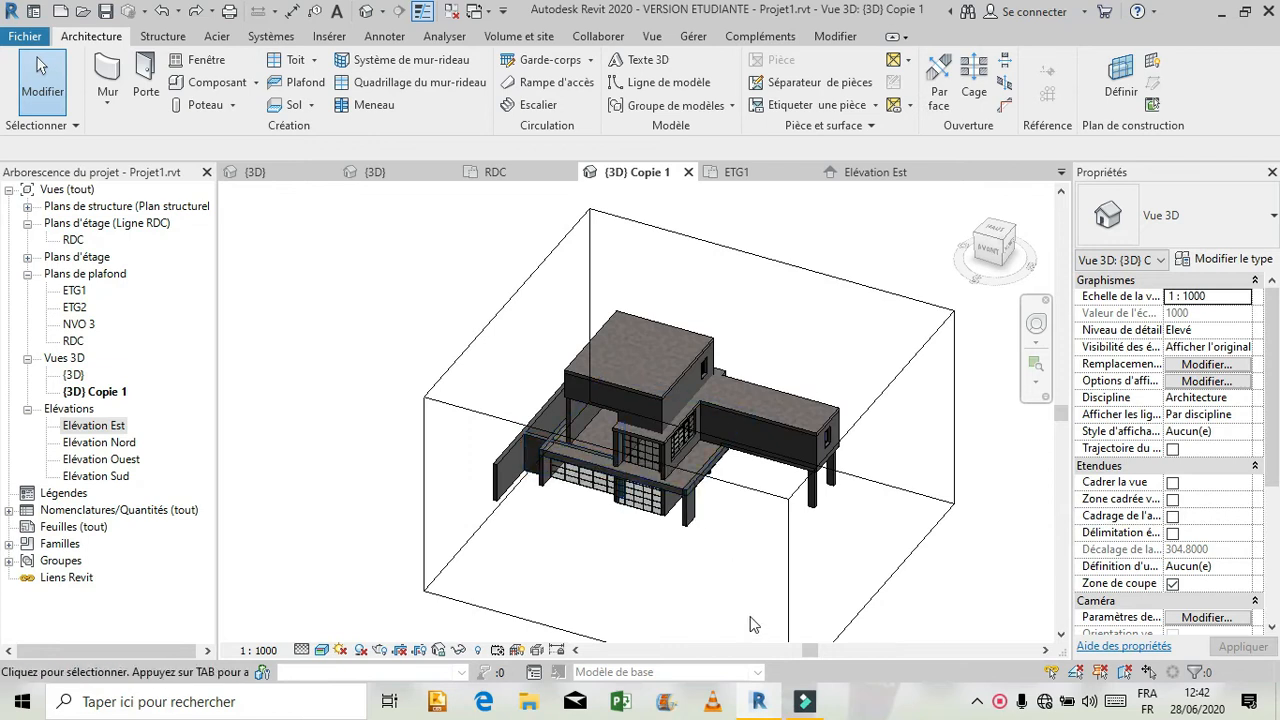
pyautogui.scroll(3, 746, 531)
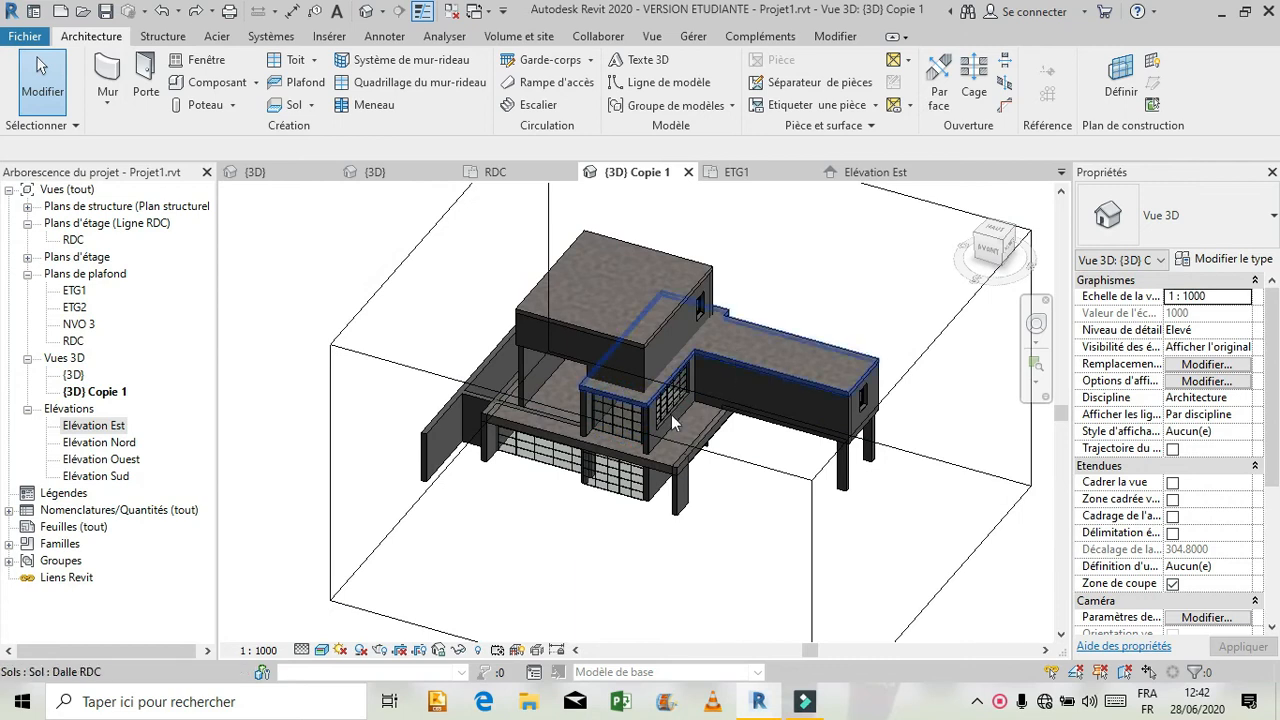
pyautogui.scroll(-2, 592, 540)
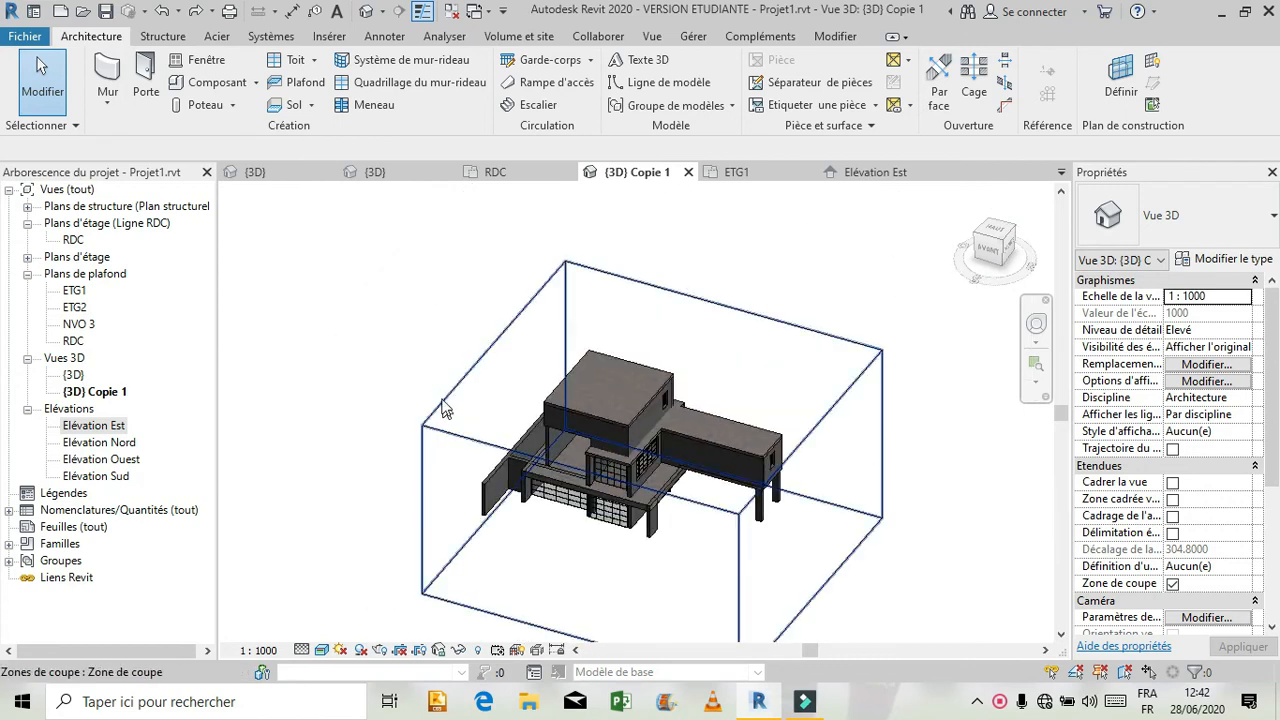
pyautogui.click(436, 418)
pyautogui.moveTo(493, 427); pyautogui.dragTo(603, 464)
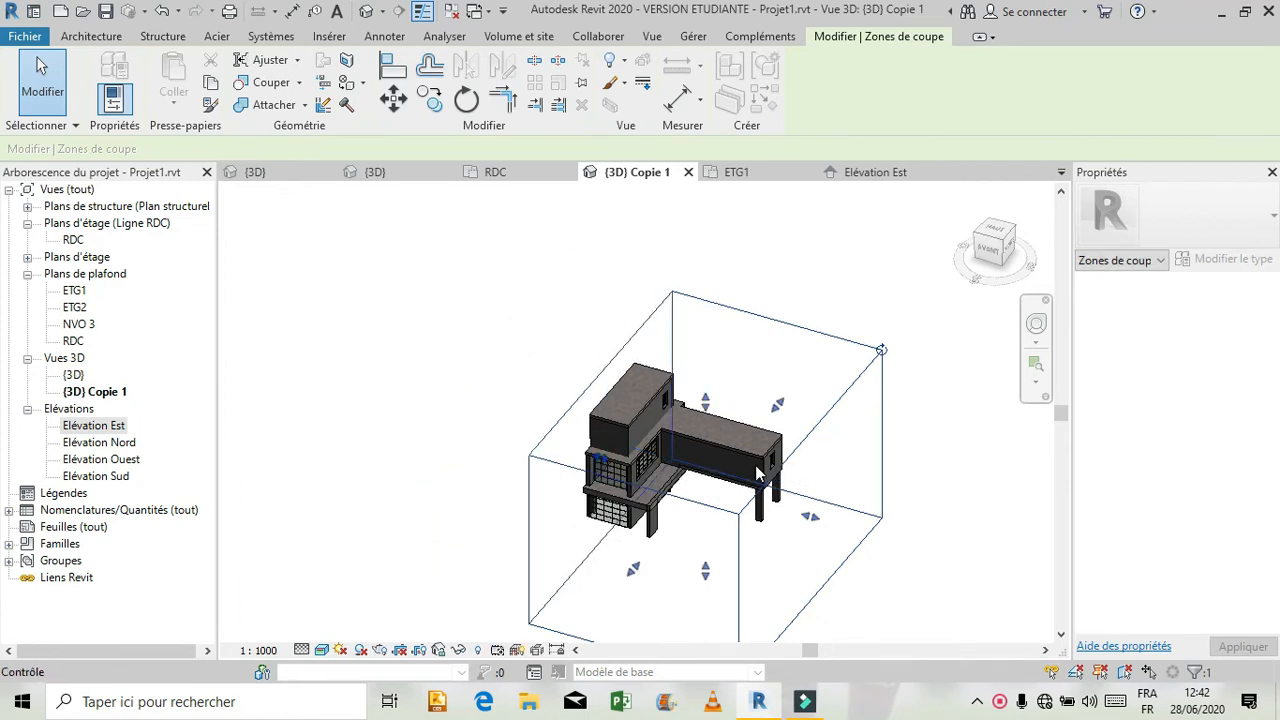
# Step: Orbit to the front-left of the house and move the section box's left face further inward, past the front curtain walls
pyautogui.click(1036, 338)
pyautogui.moveTo(531, 423); pyautogui.dragTo(560, 478)
pyautogui.scroll(-3, 558, 477)
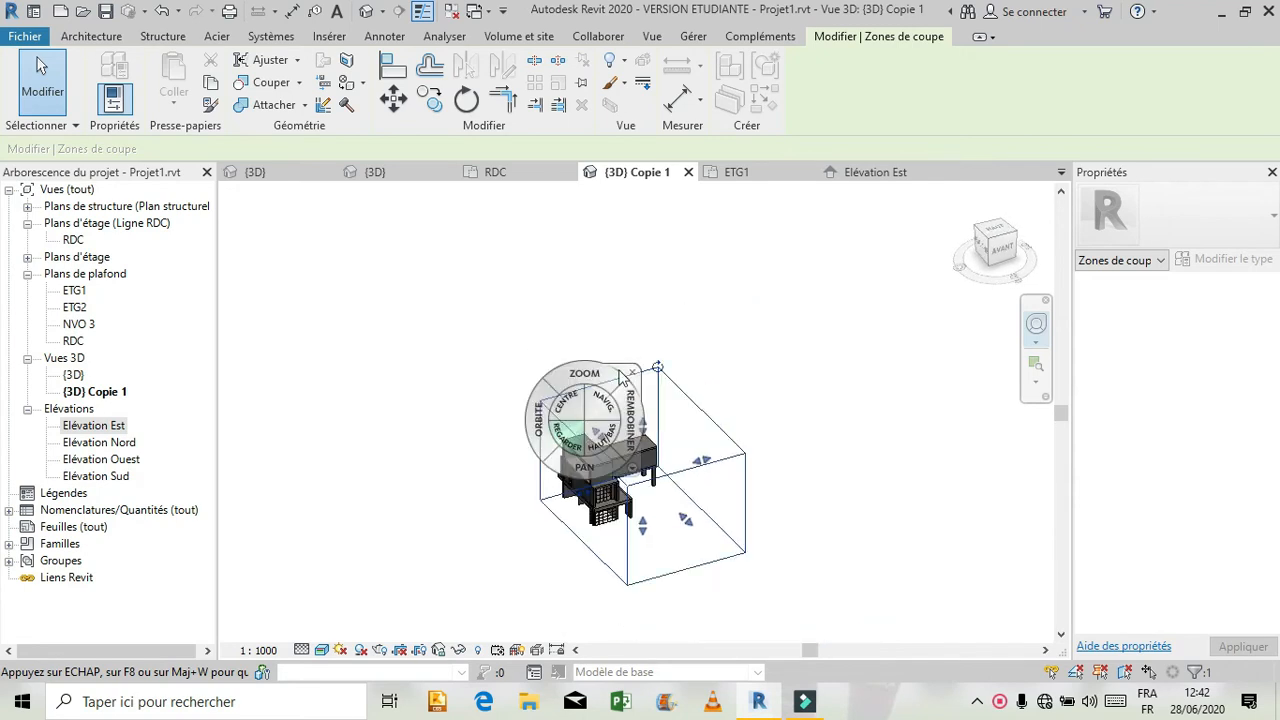
pyautogui.scroll(3, 582, 518)
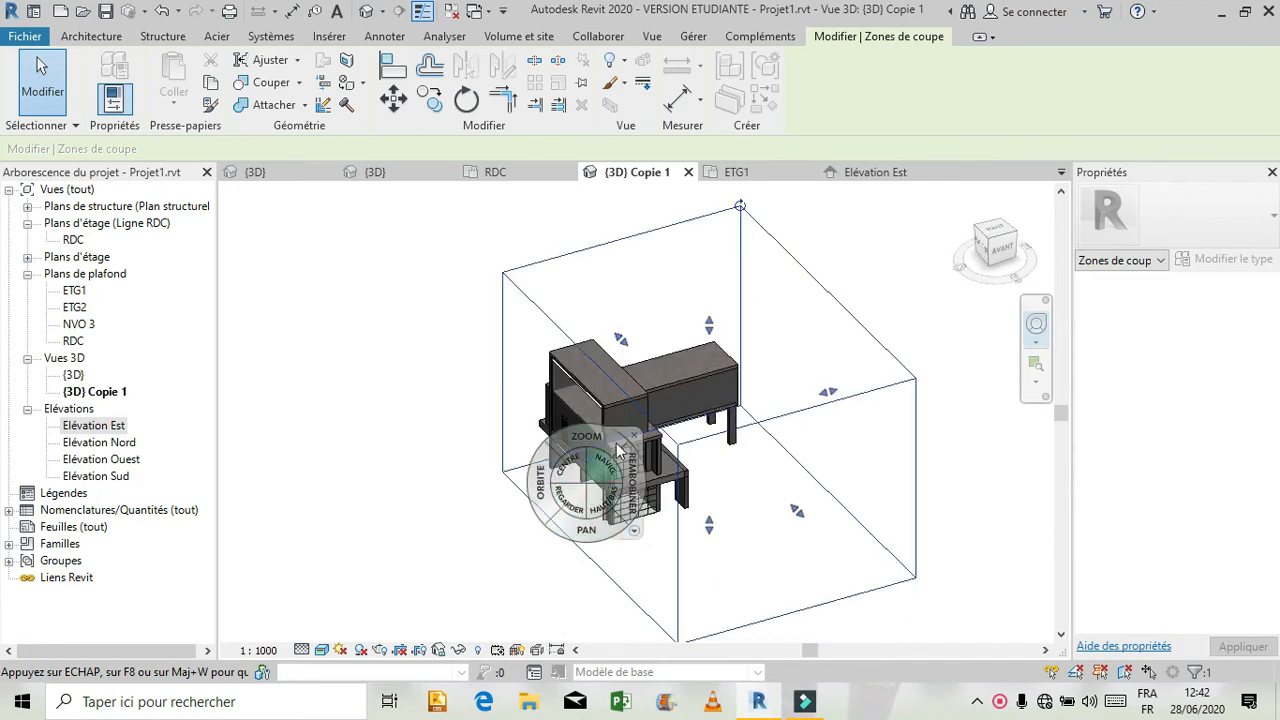
pyautogui.click(635, 437)
pyautogui.moveTo(590, 457); pyautogui.dragTo(640, 464)
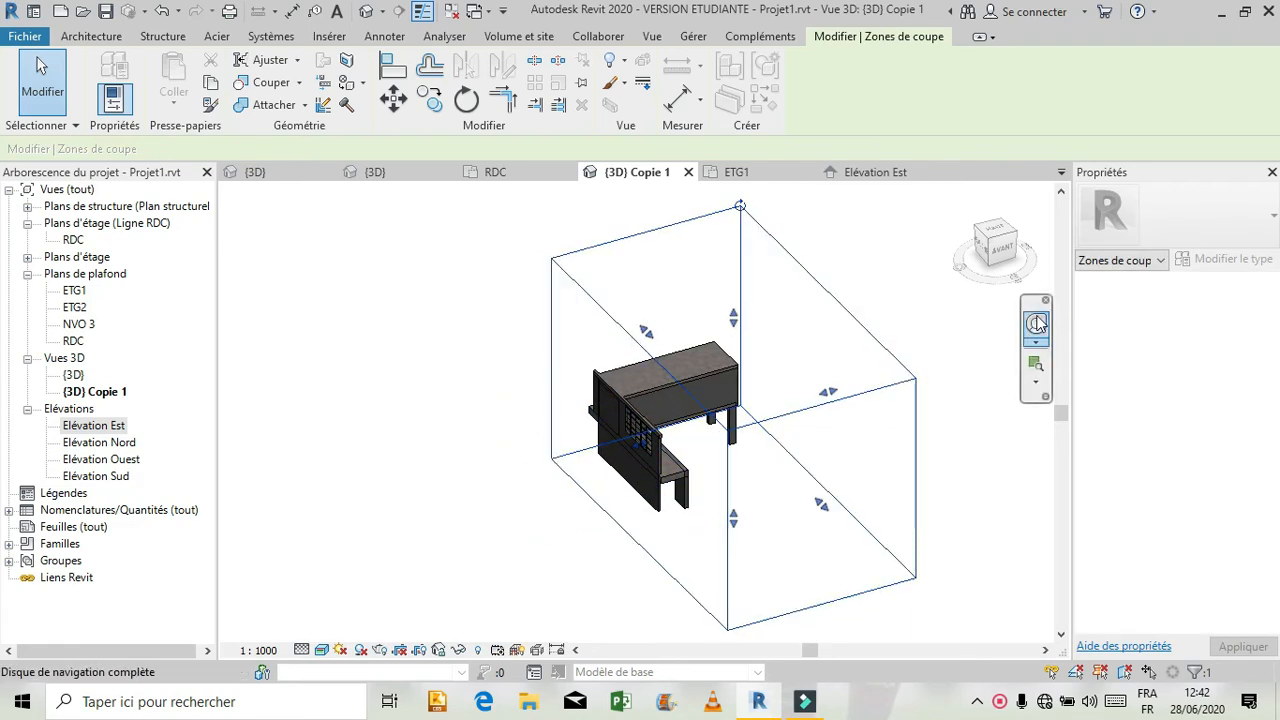
# Step: Display the cut house straight on from the Gauche side and inspect the slab, ceiling and wall junctions
pyautogui.click(981, 254)
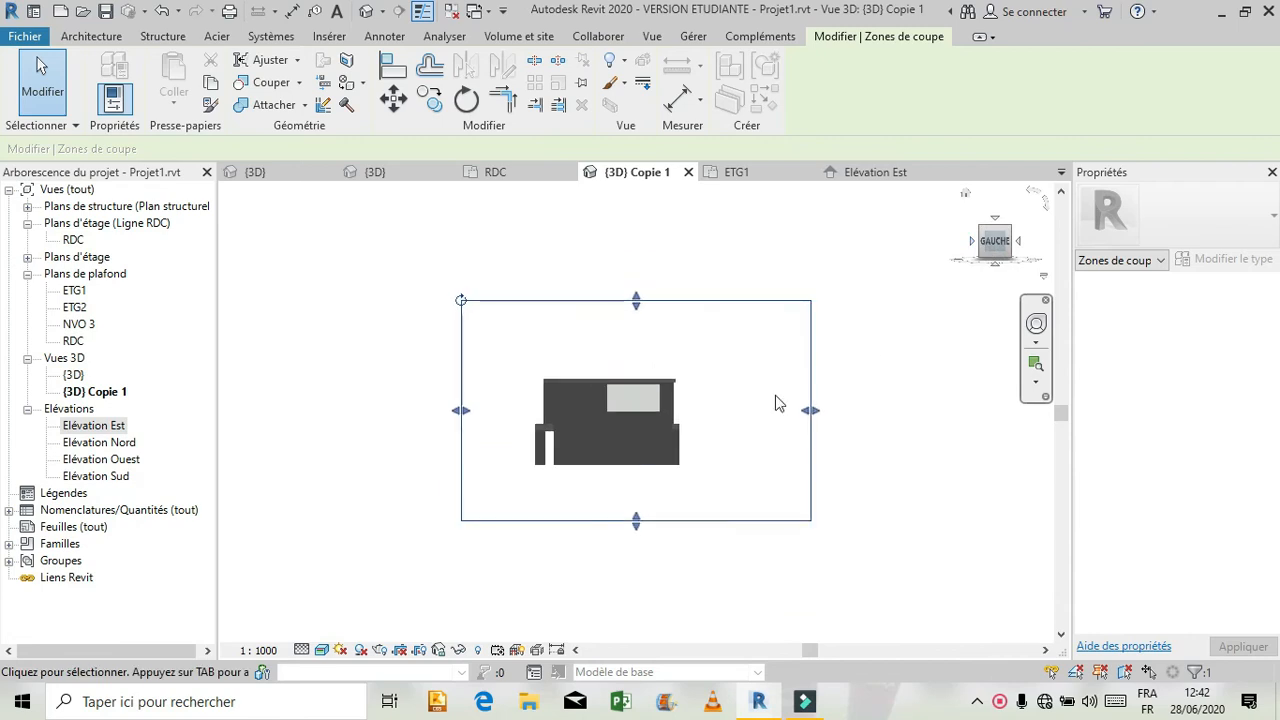
pyautogui.scroll(4, 582, 419)
pyautogui.scroll(1, 582, 414)
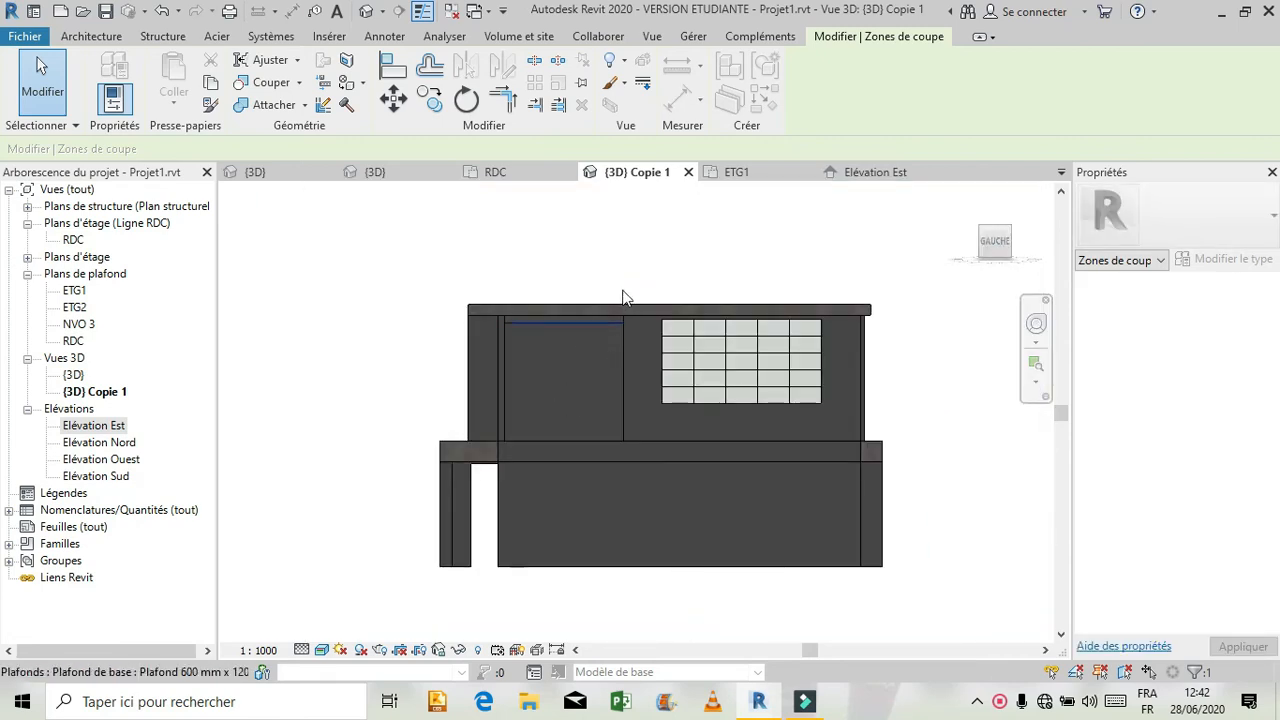
# Step: Try to place an Int. Simple vitrée Cintré 2x4 - 0.73 m x 2.04 m door in the upper-floor wall beside the gridded curtain wall
pyautogui.scroll(1, 626, 296)
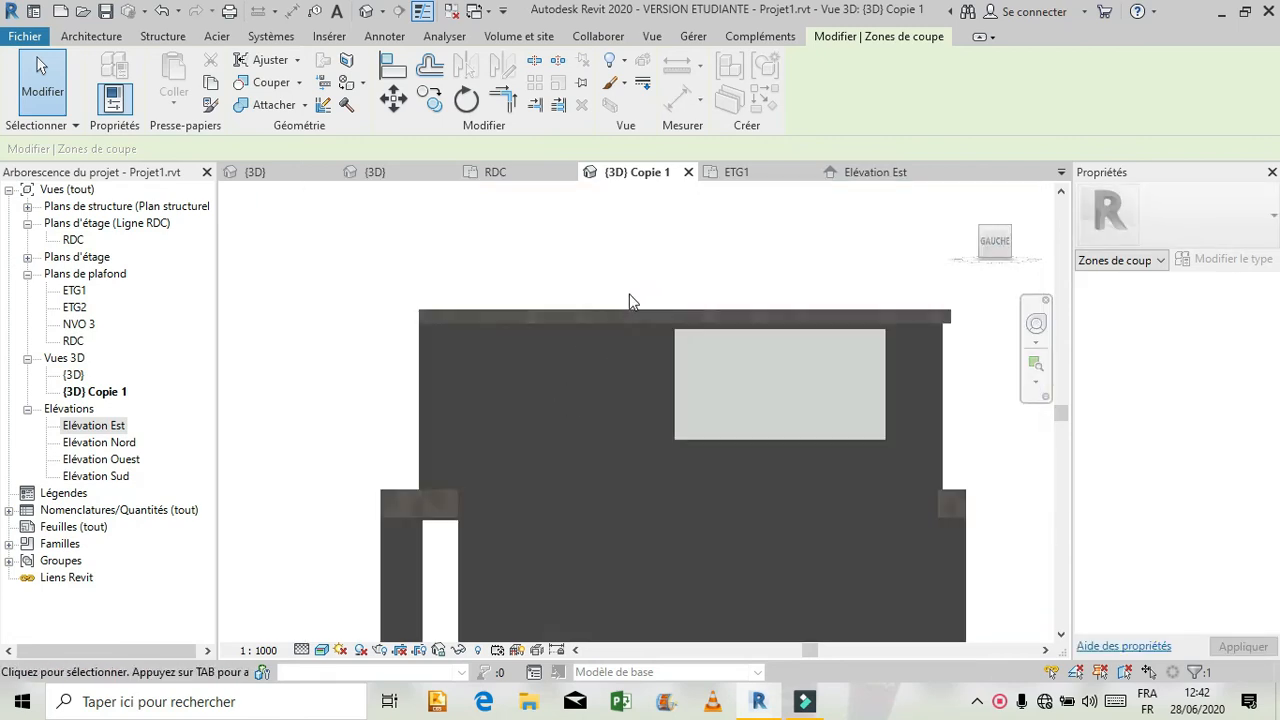
pyautogui.click(91, 36)
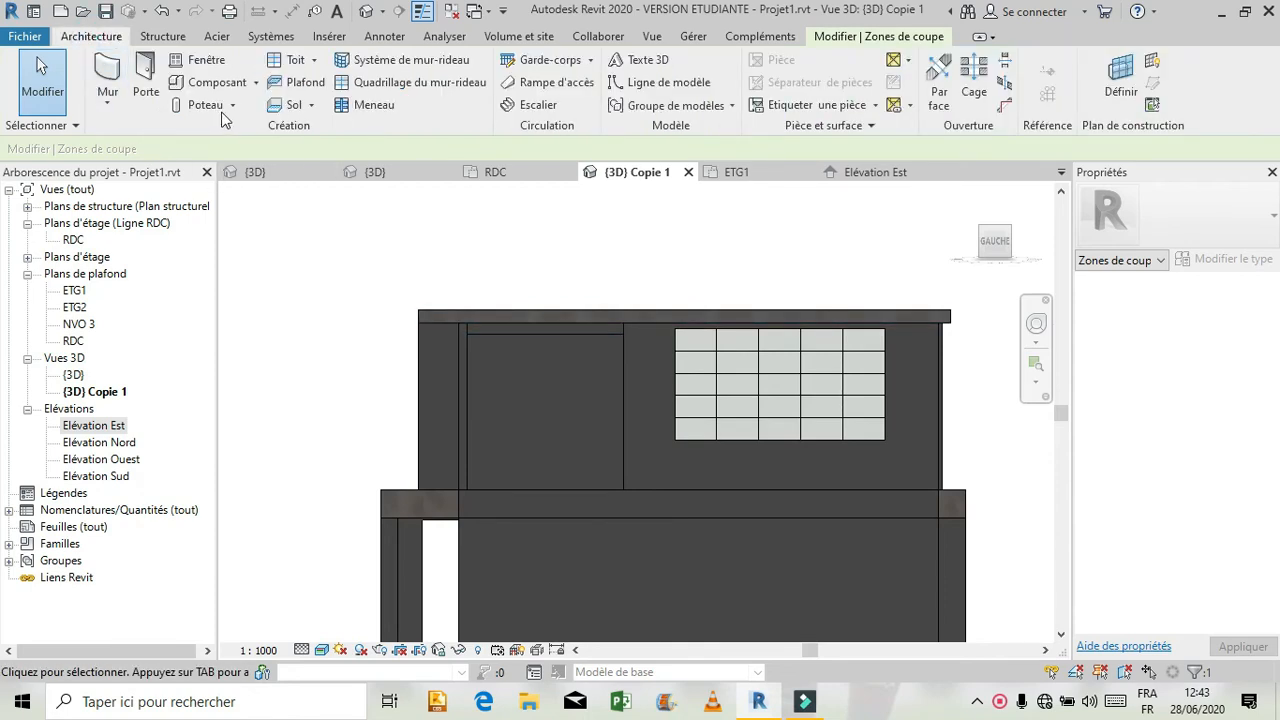
pyautogui.click(145, 72)
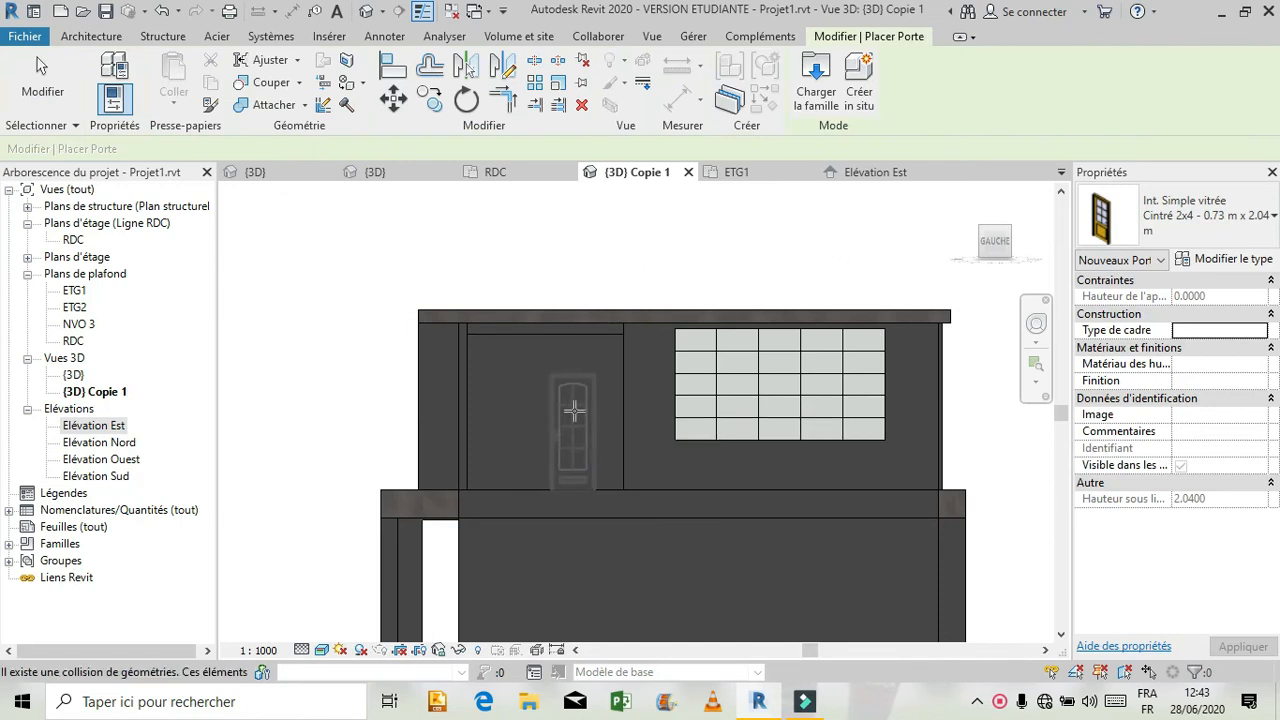
pyautogui.scroll(-2, 574, 408)
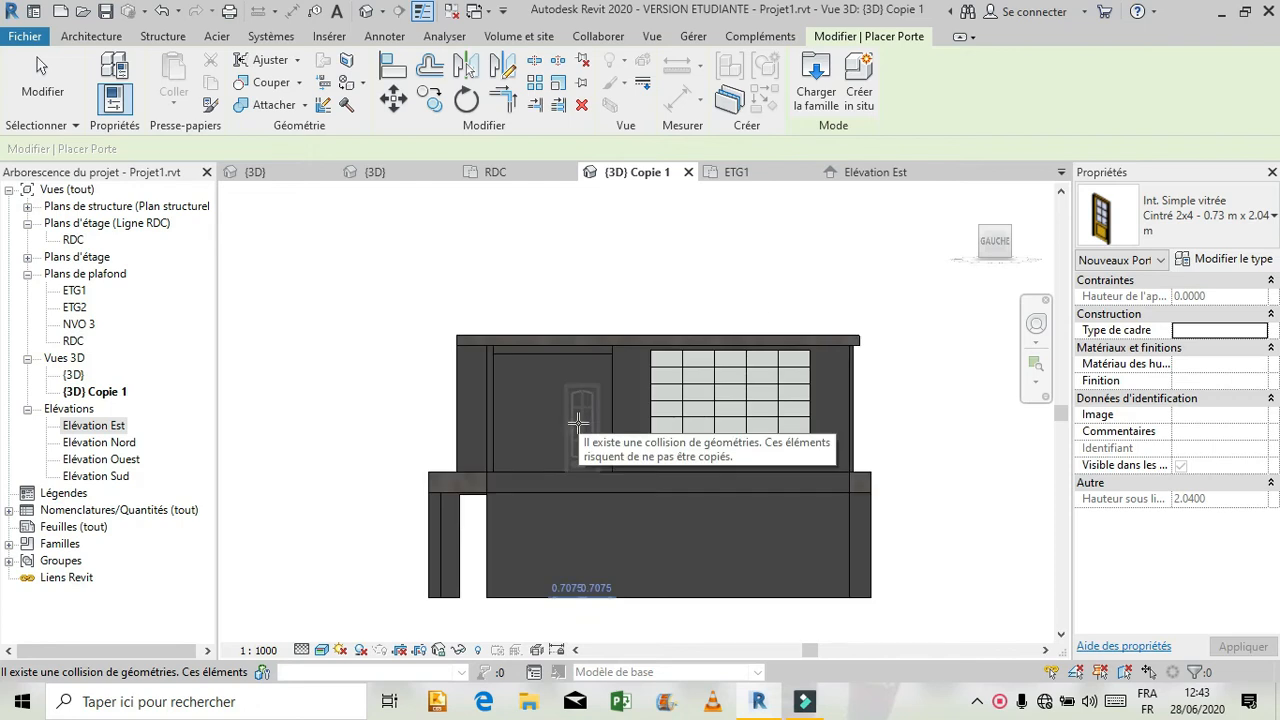
pyautogui.click(590, 424)
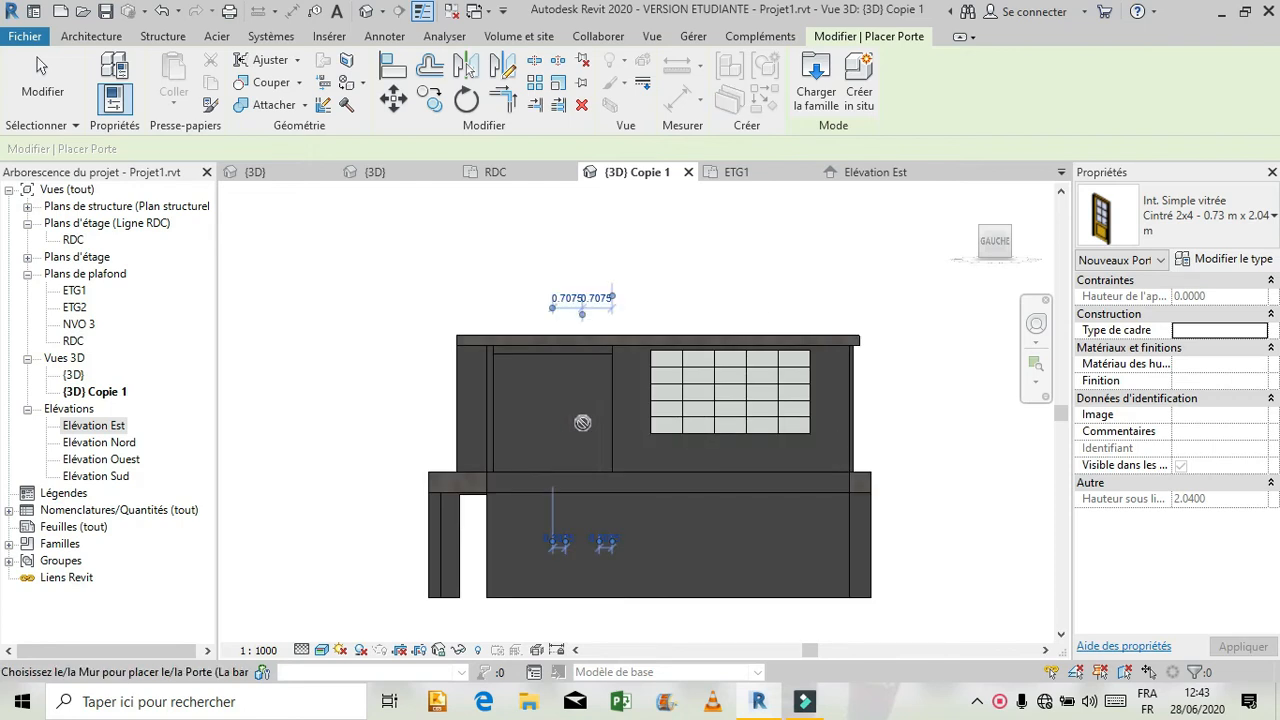
pyautogui.click(1036, 323)
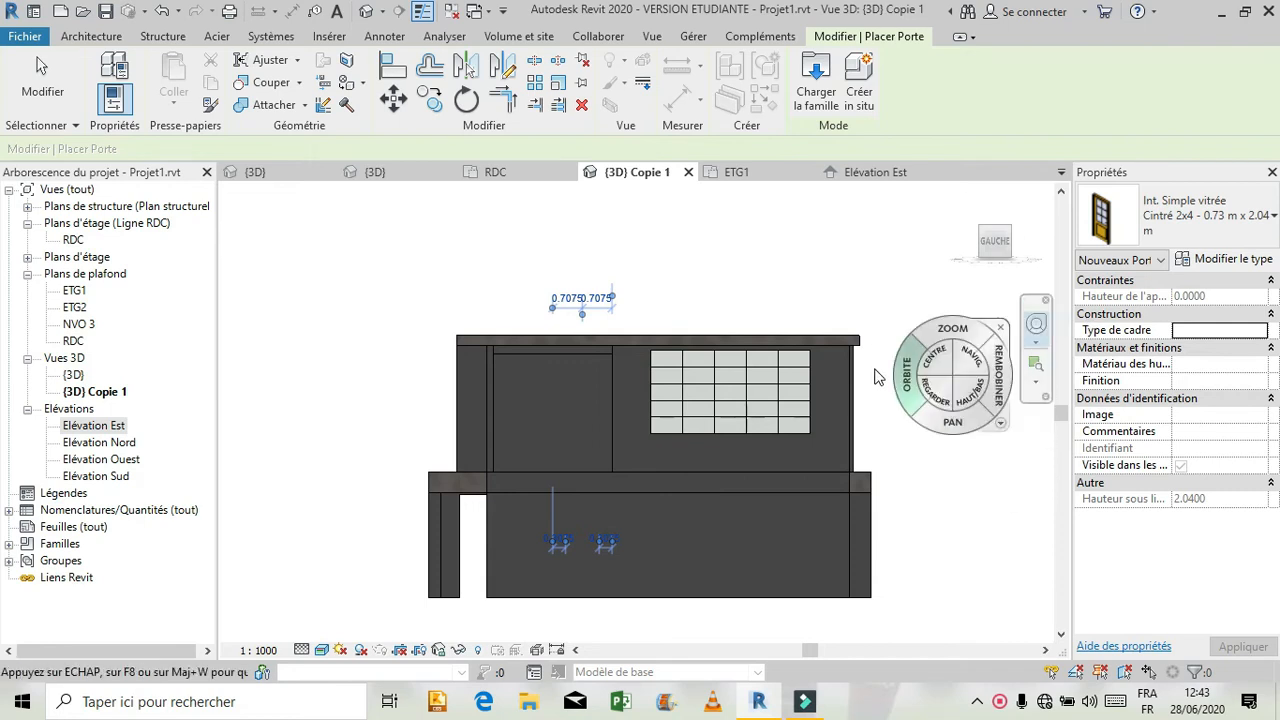
pyautogui.moveTo(879, 375); pyautogui.dragTo(490, 432)
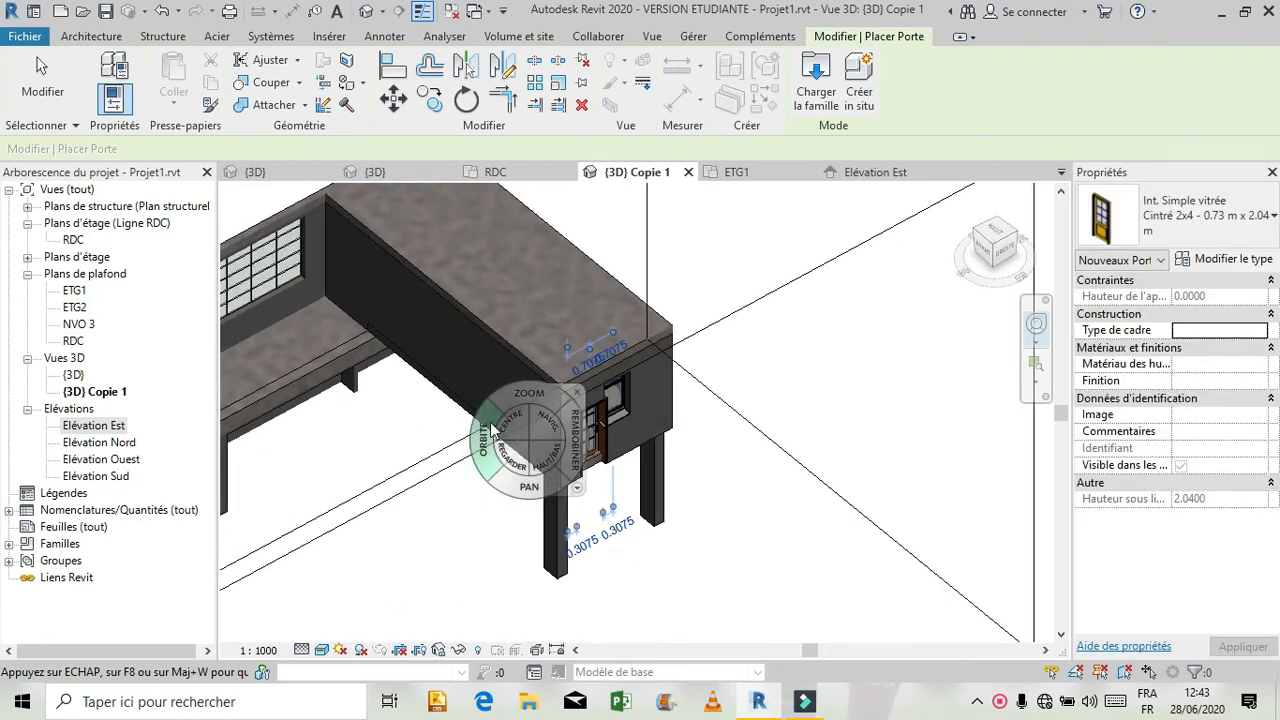
pyautogui.press('Escape')
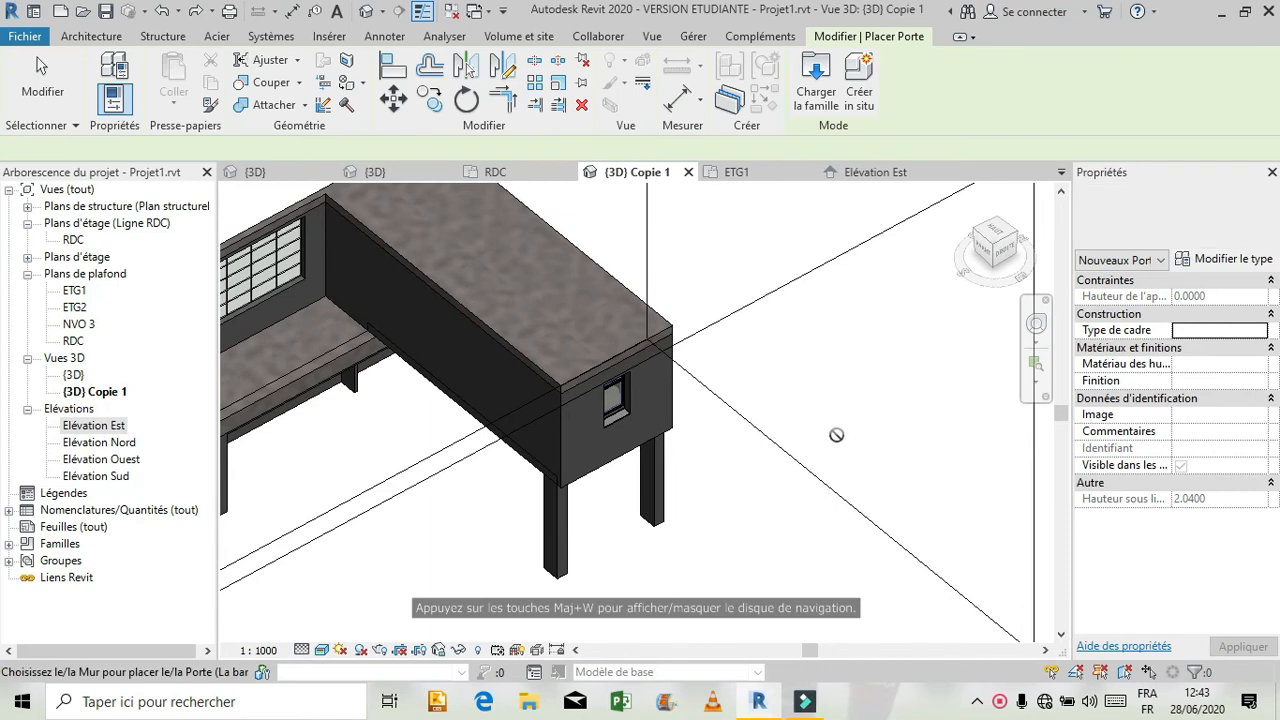
# Step: Orbit to the cut side of the house and examine the exterior wall that carries the gridded curtain wall
pyautogui.click(1036, 323)
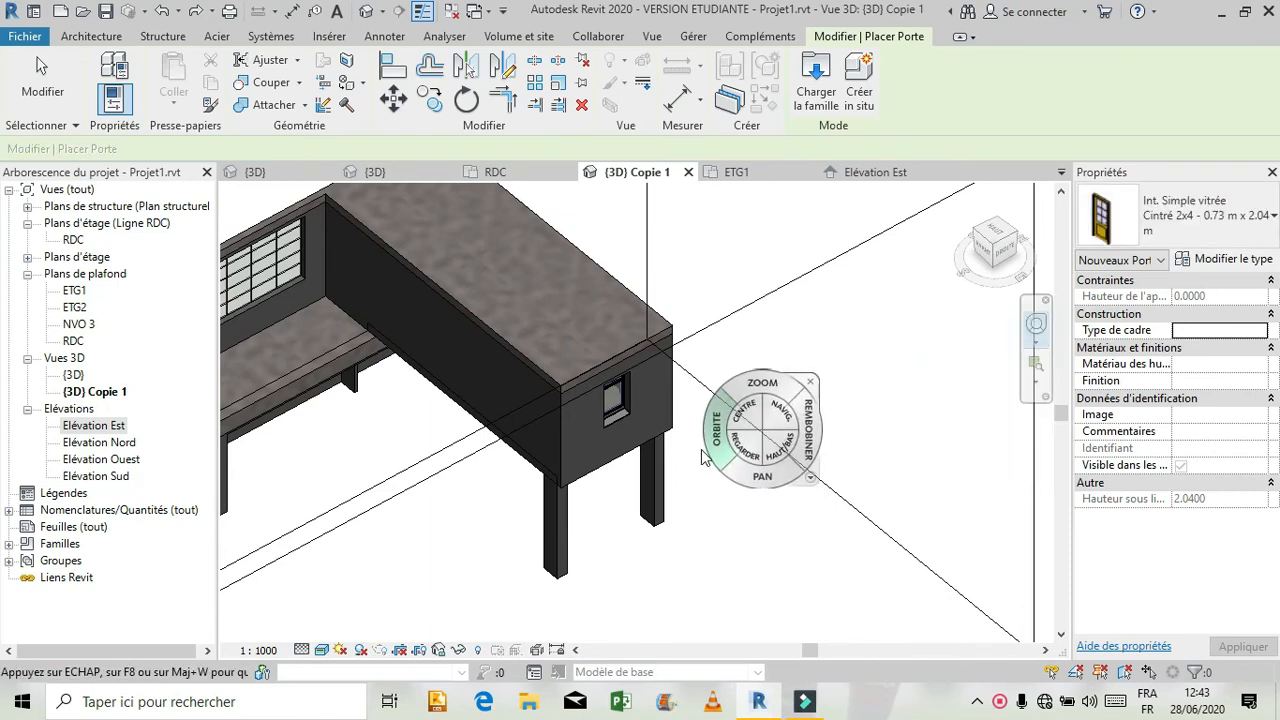
pyautogui.moveTo(712, 472); pyautogui.dragTo(988, 450)
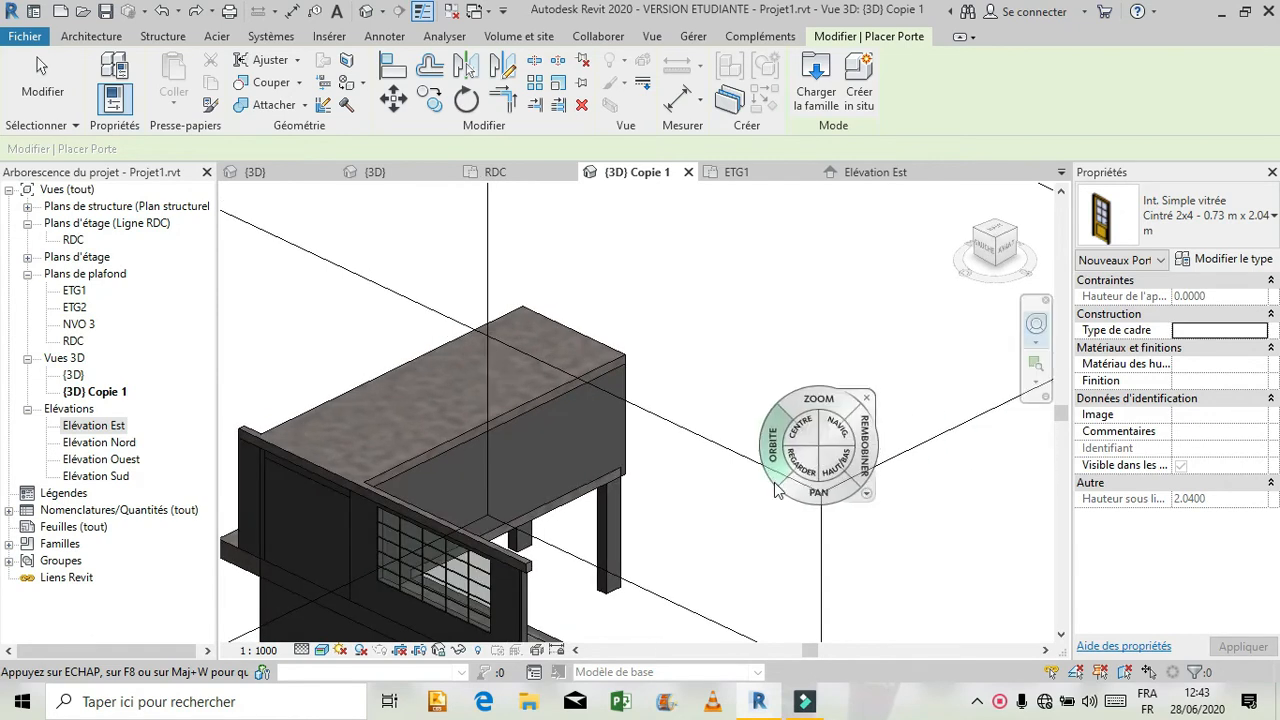
pyautogui.moveTo(815, 492); pyautogui.dragTo(850, 466)
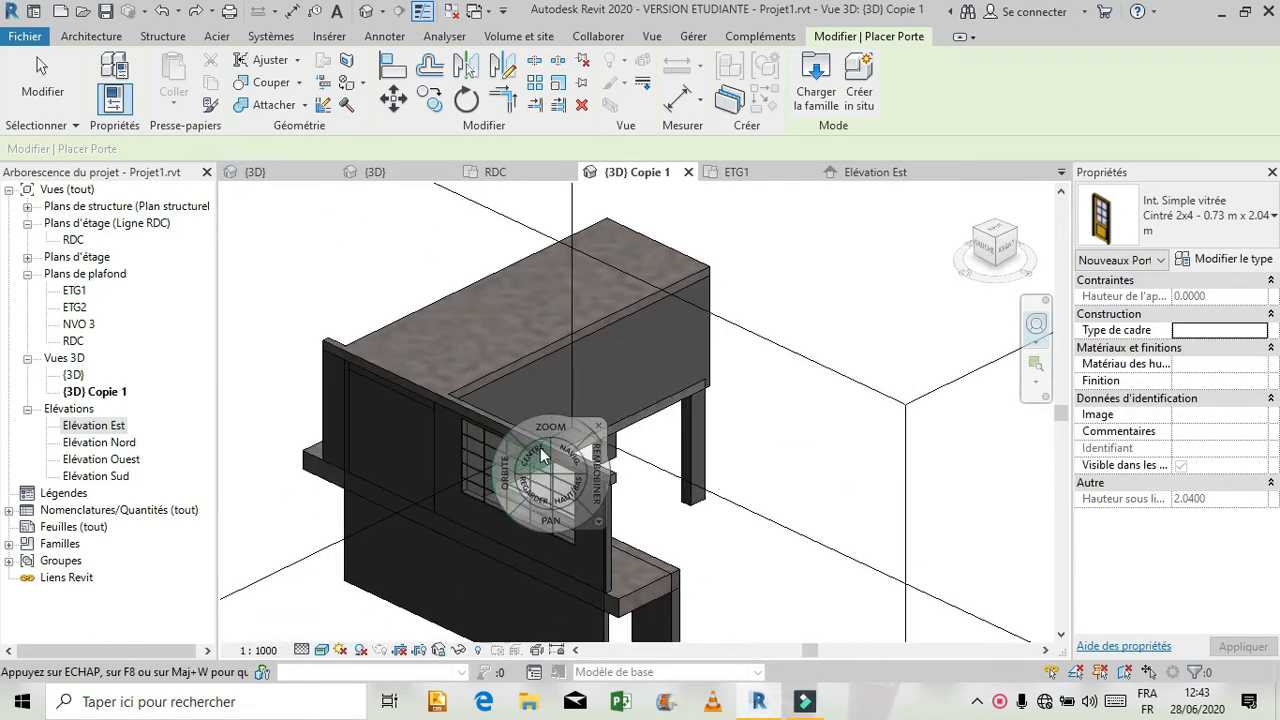
pyautogui.click(607, 418)
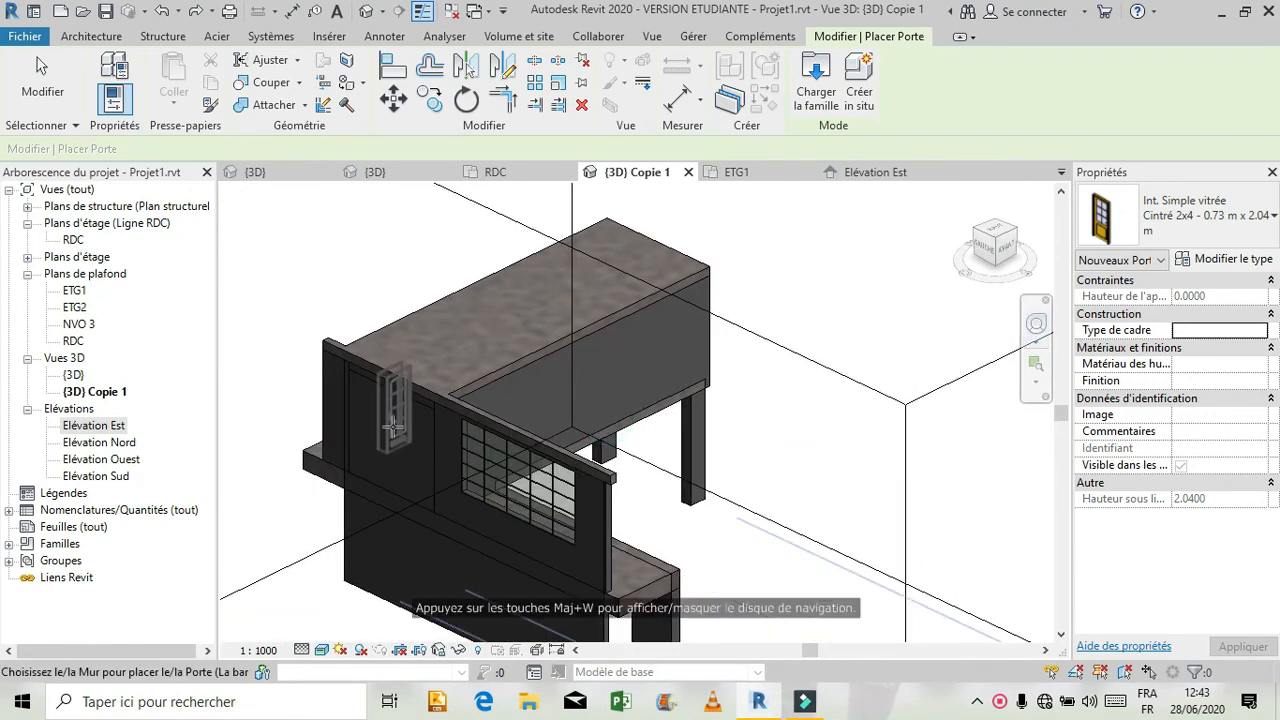
pyautogui.press('Escape')
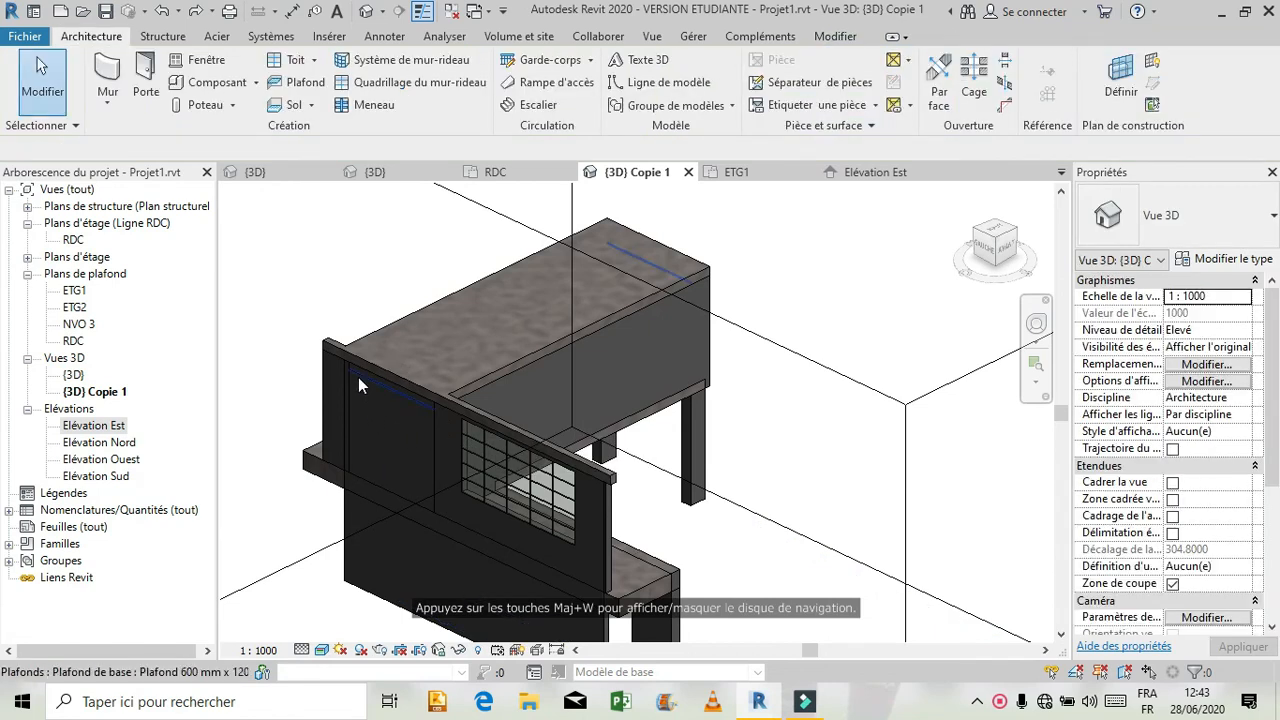
pyautogui.click(350, 505)
pyautogui.scroll(5, 267, 484)
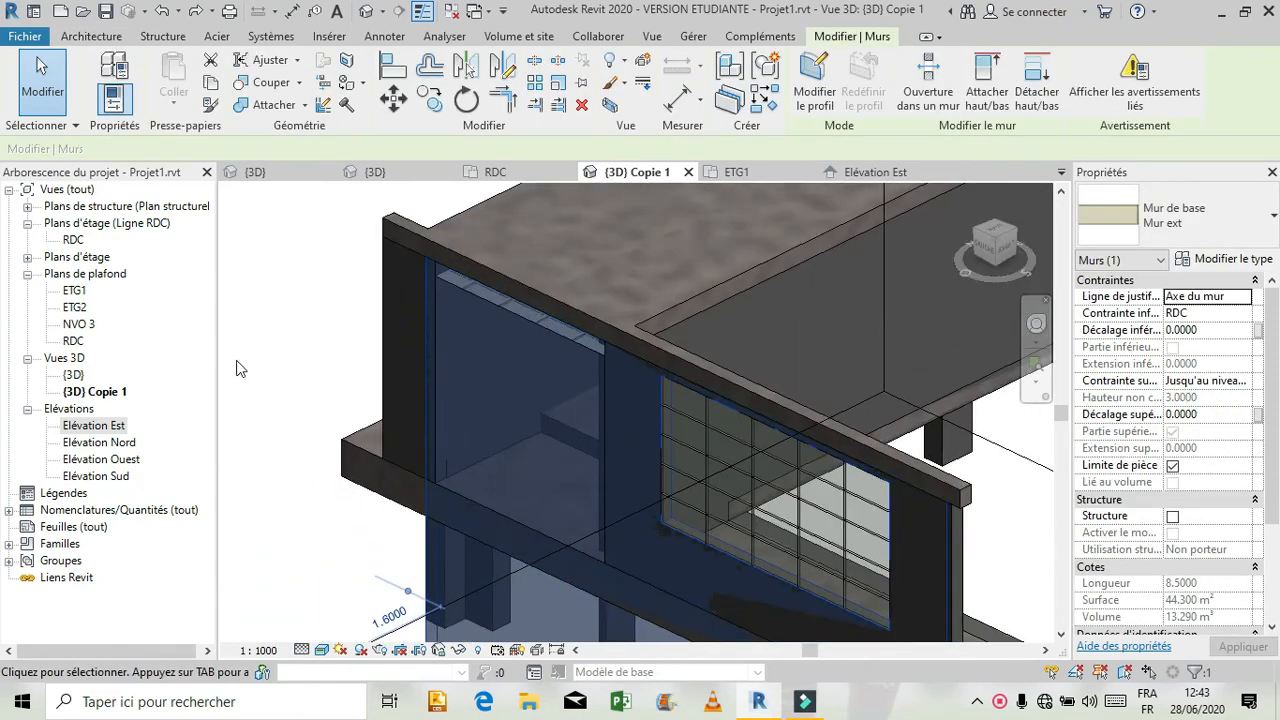
pyautogui.press('Escape')
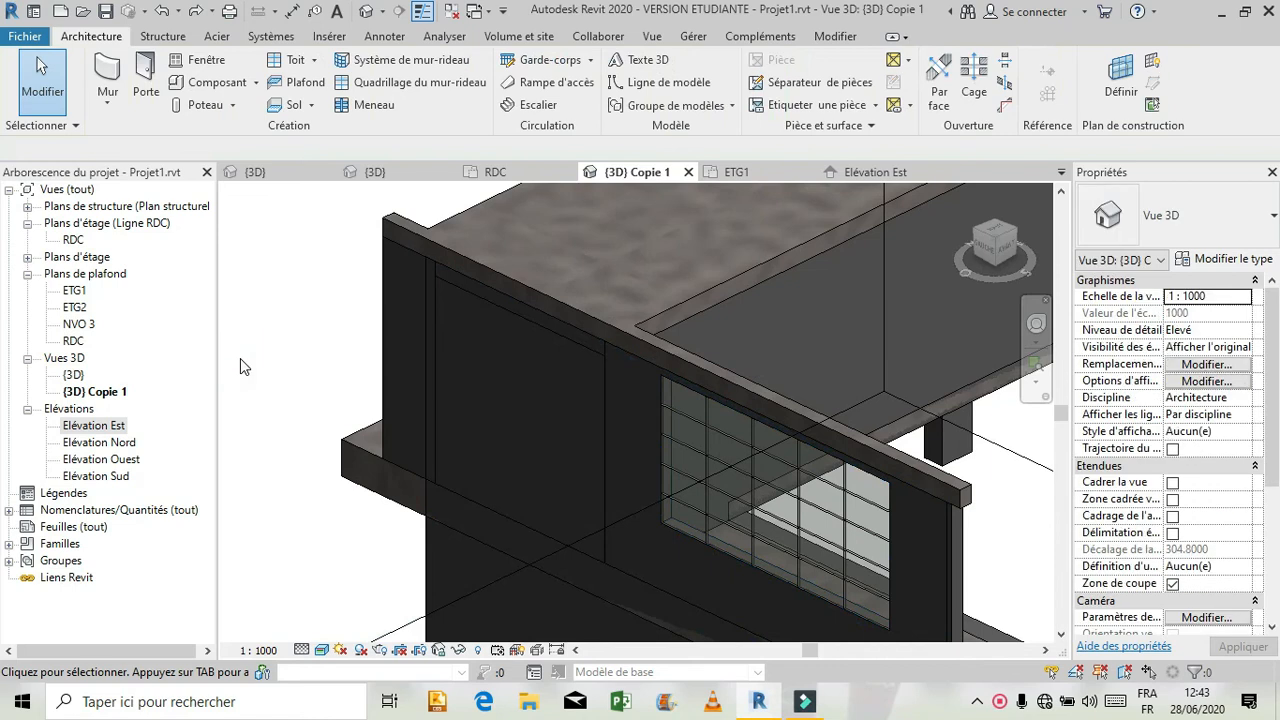
pyautogui.click(142, 82)
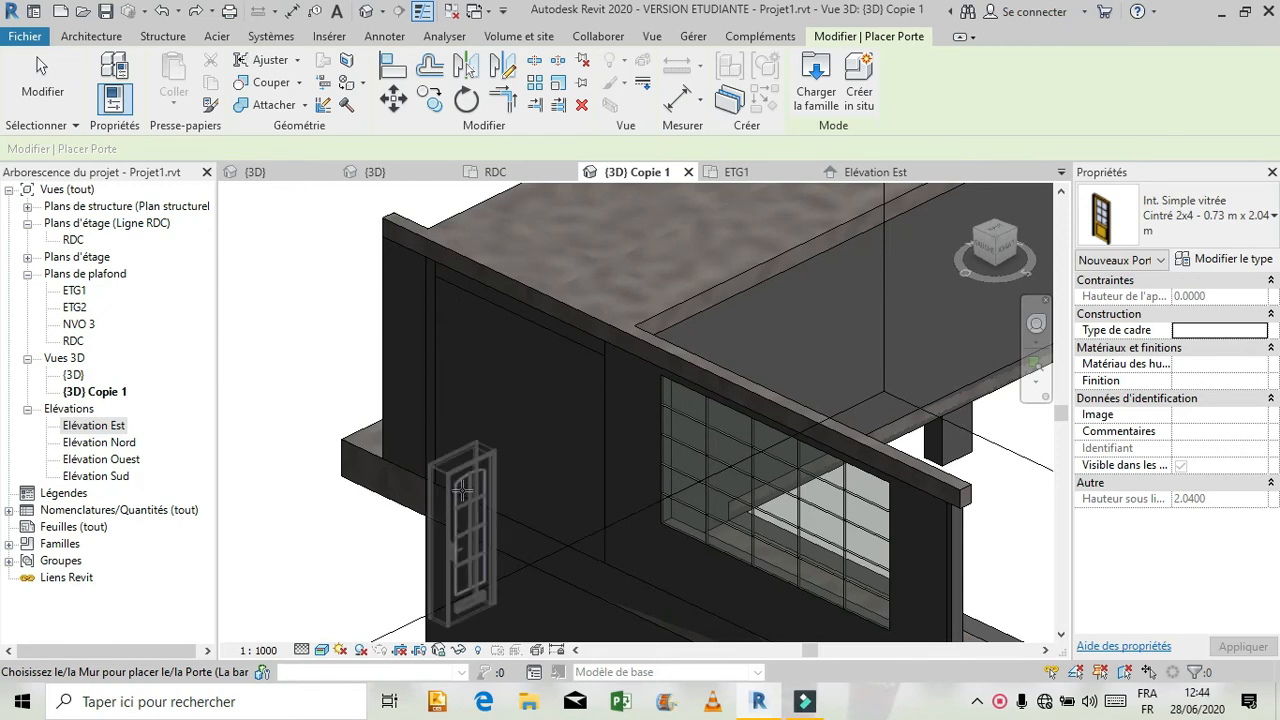
pyautogui.scroll(-5, 465, 505)
pyautogui.press('Escape')
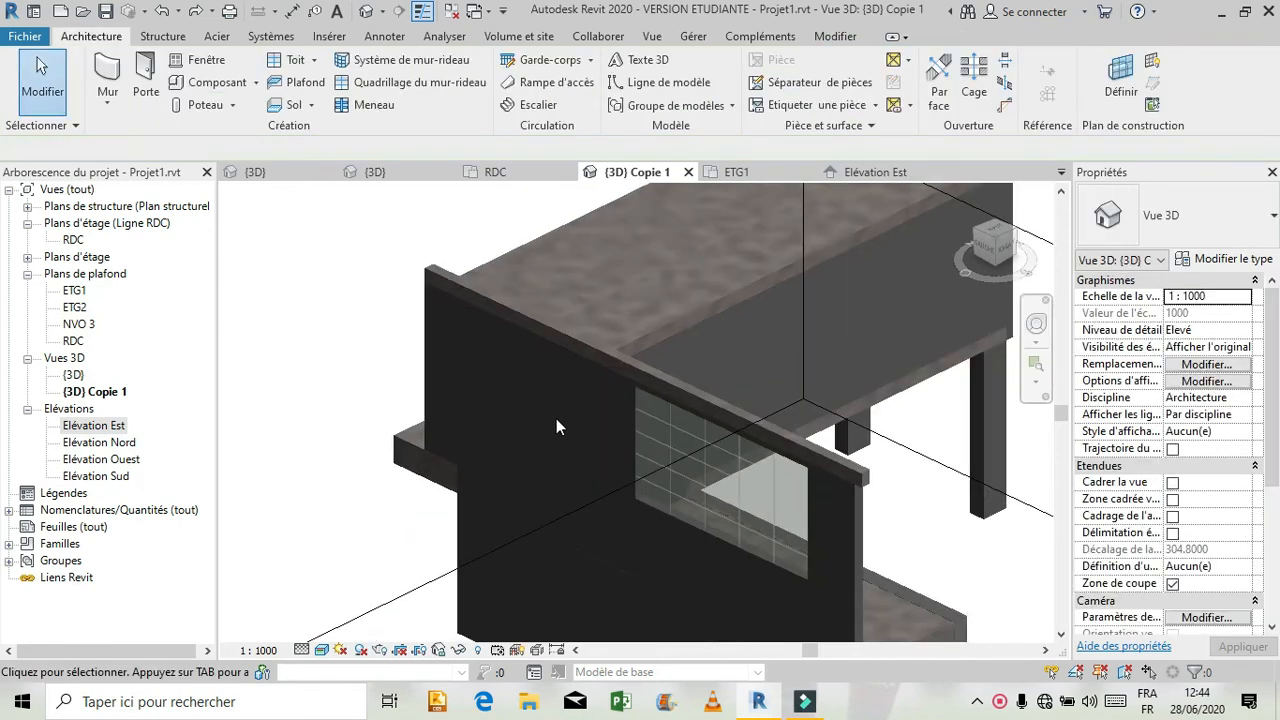
# Step: Move the cut-side face of the 3D section box outward so the upper volume, cross walls and slab edges are included again
pyautogui.scroll(-6, 559, 413)
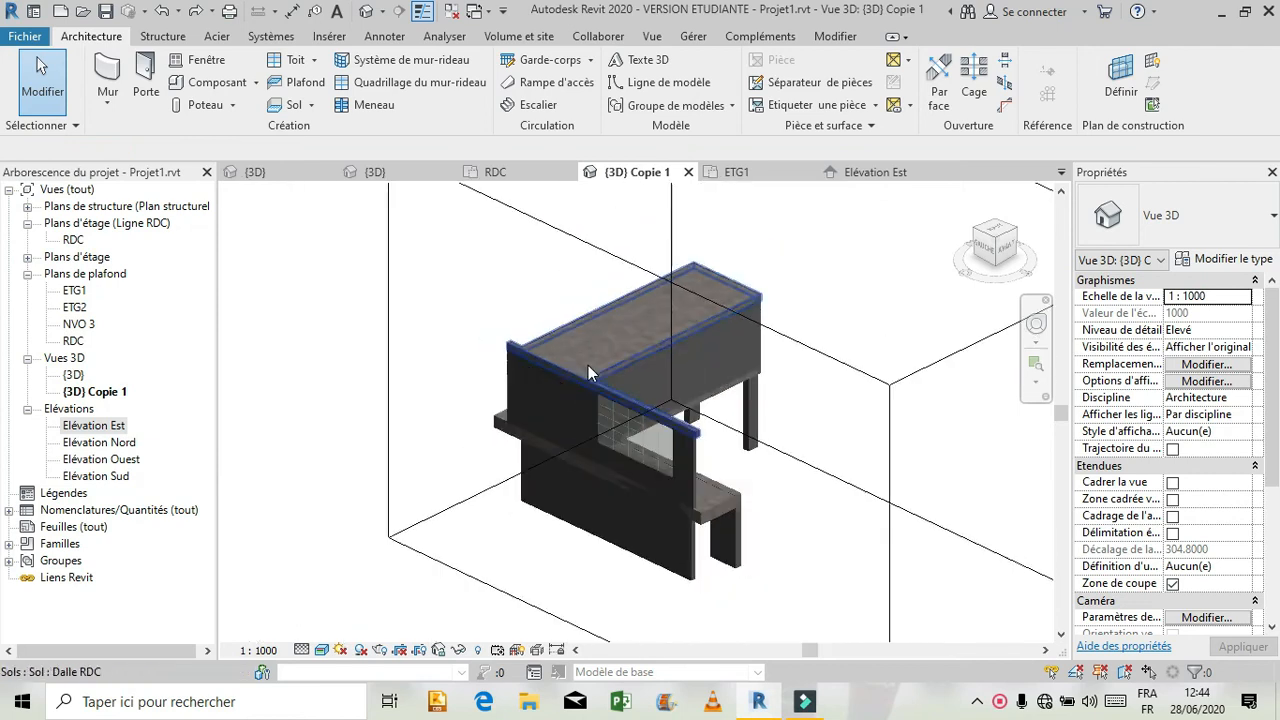
pyautogui.click(838, 357)
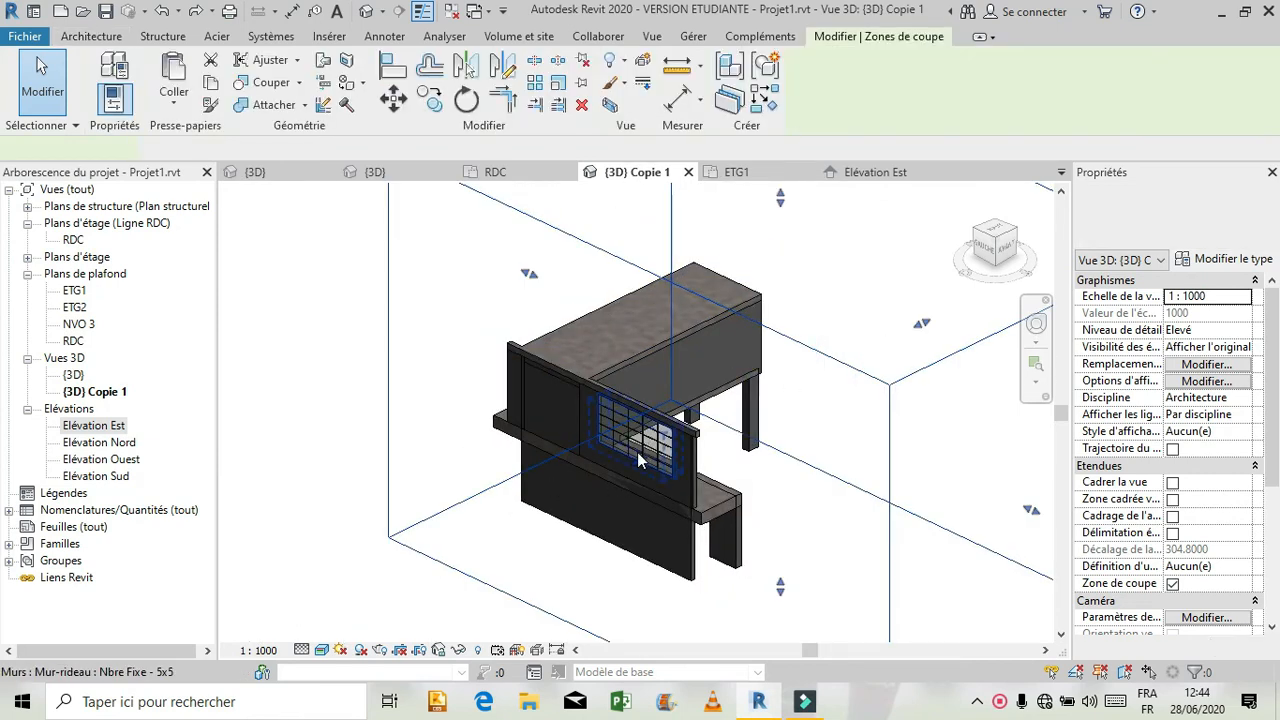
pyautogui.moveTo(637, 456); pyautogui.dragTo(620, 474)
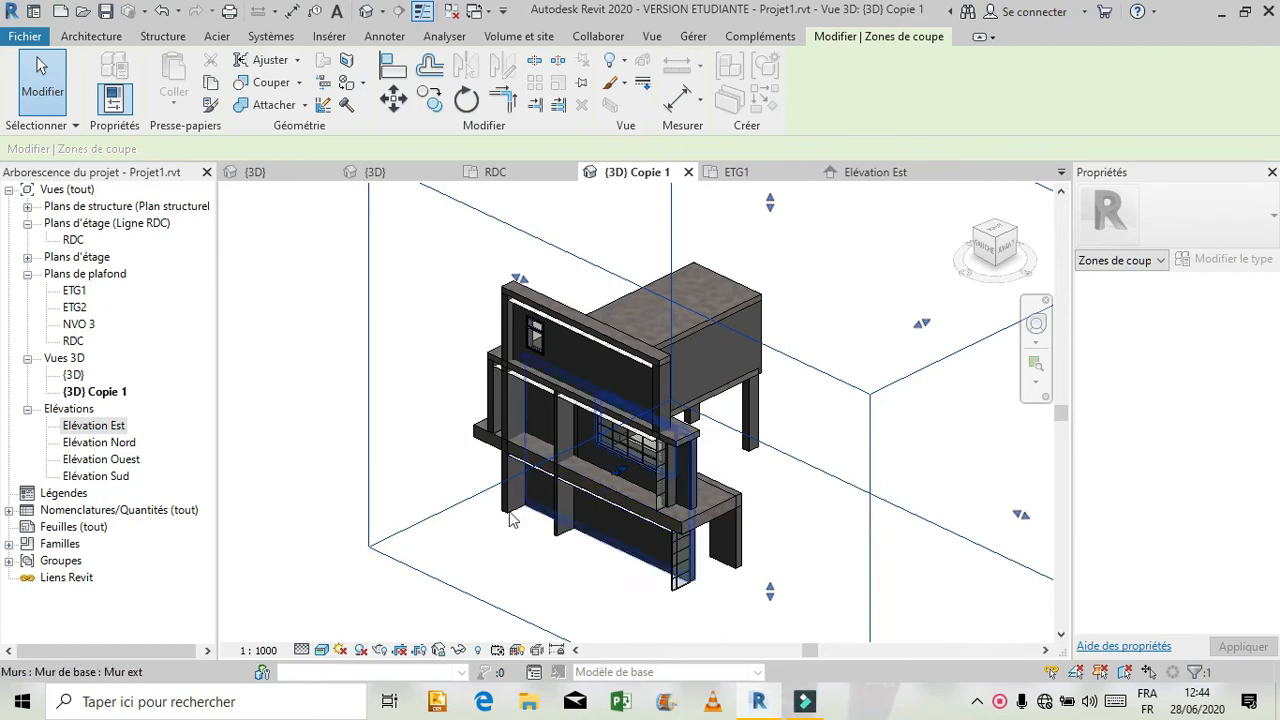
# Step: Place an Int. Simple vitrée Cintré 2x4 - 0.73 m x 2.04 m door in the middle-floor wall, between the cross walls beside the gridded curtain wall
pyautogui.scroll(4, 655, 482)
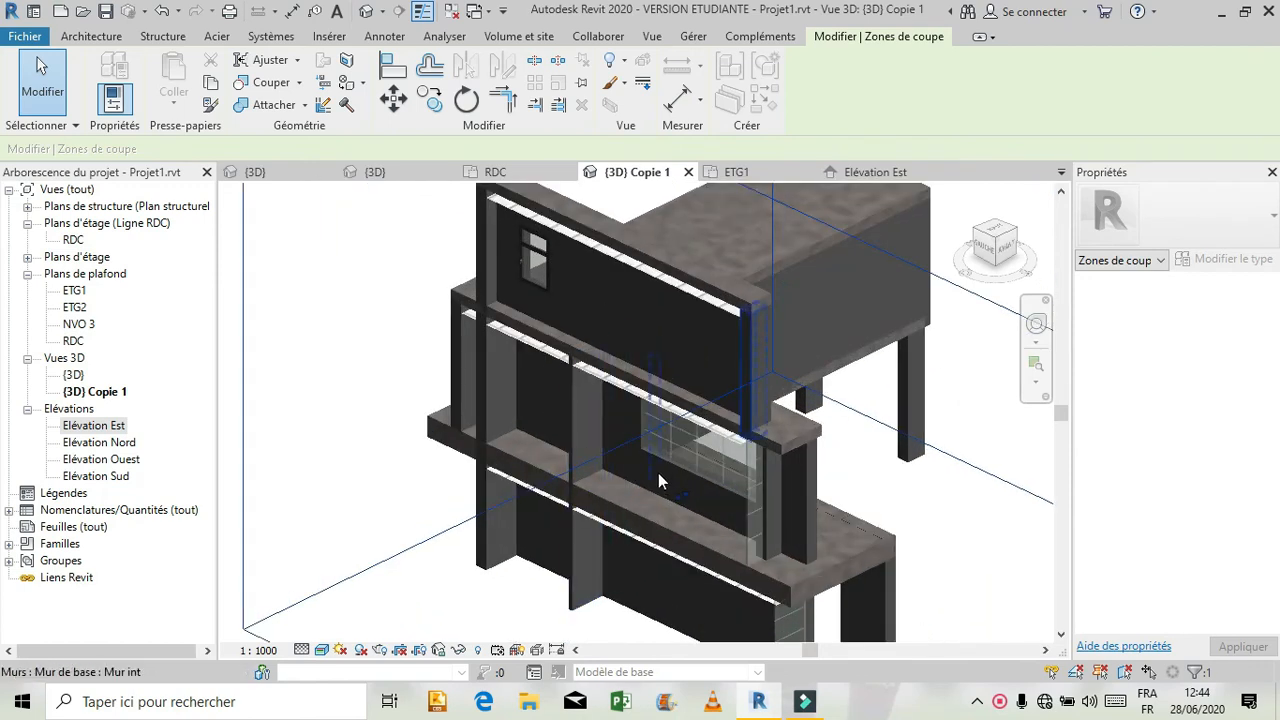
pyautogui.click(1036, 323)
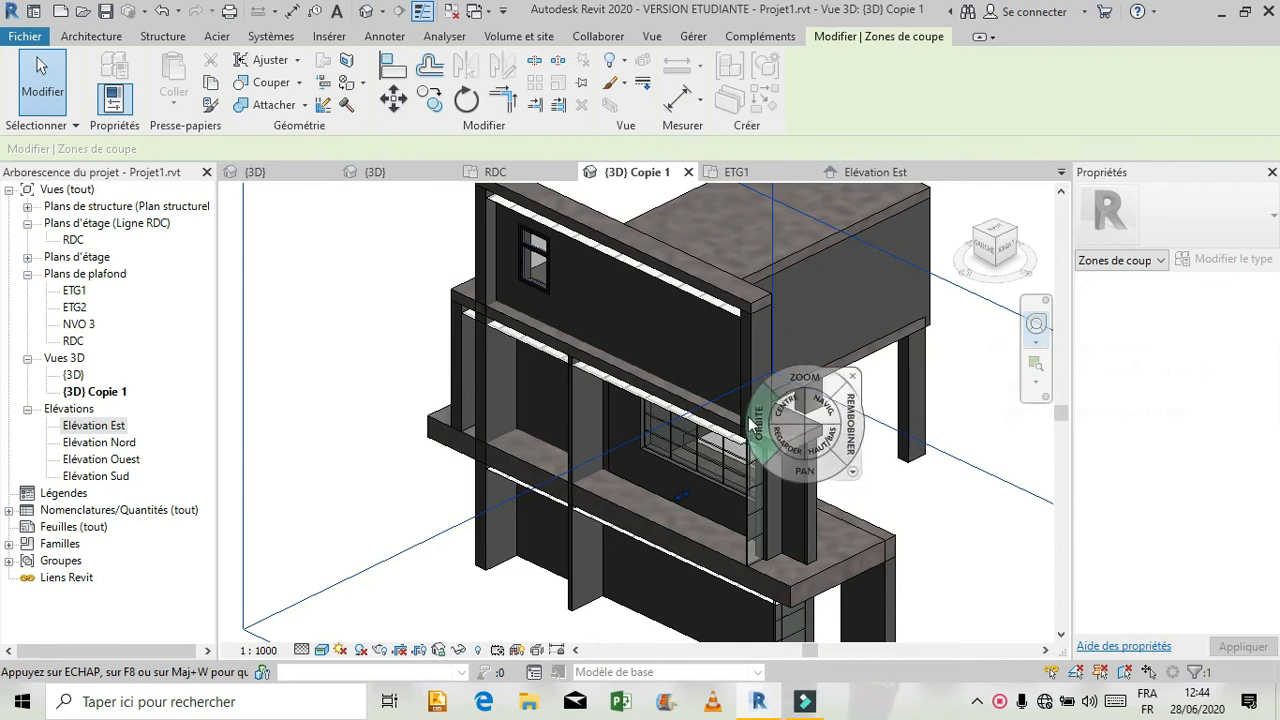
pyautogui.moveTo(745, 425)
pyautogui.mouseDown()
pyautogui.moveTo(815, 415)
pyautogui.moveTo(765, 422)
pyautogui.mouseUp()
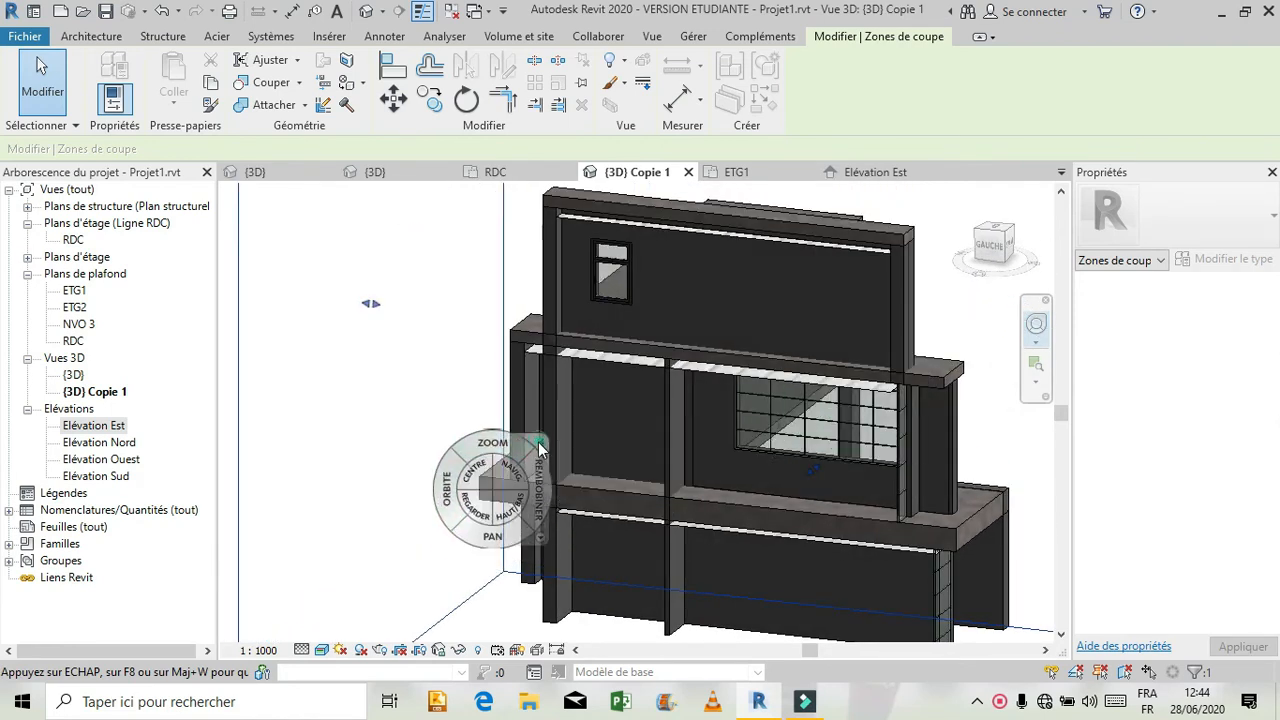
pyautogui.click(540, 442)
pyautogui.click(91, 36)
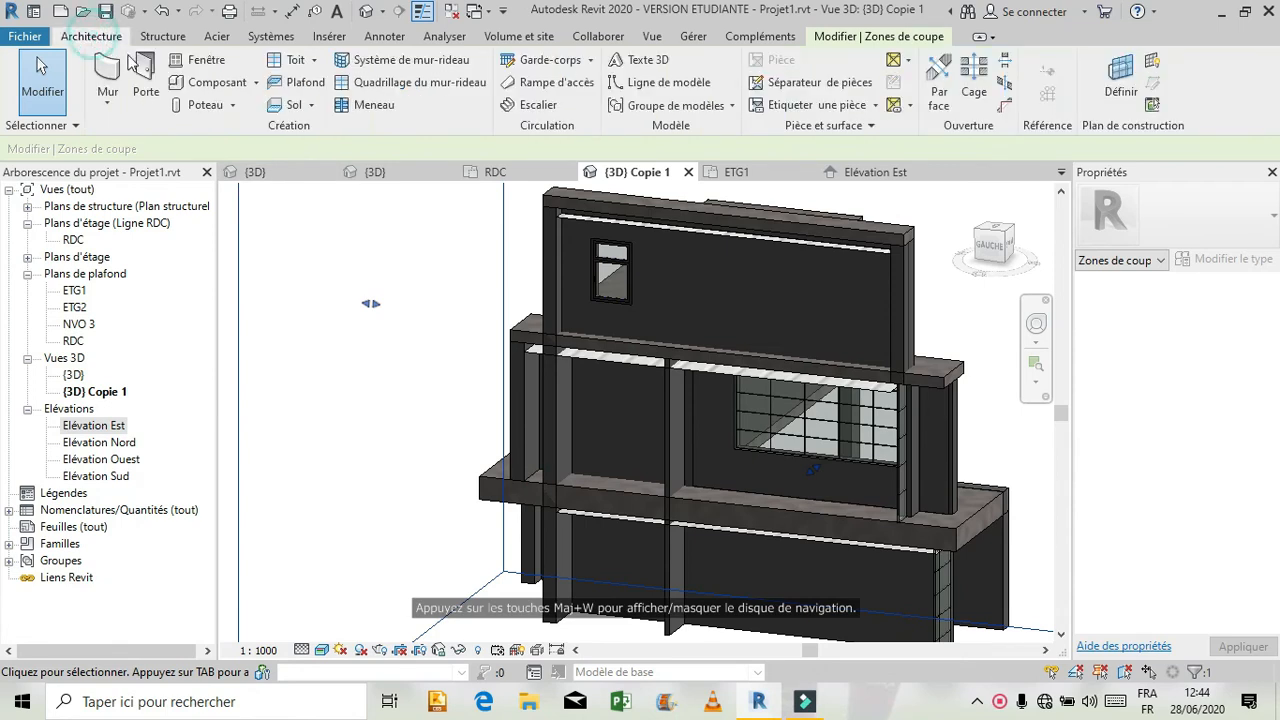
pyautogui.click(144, 78)
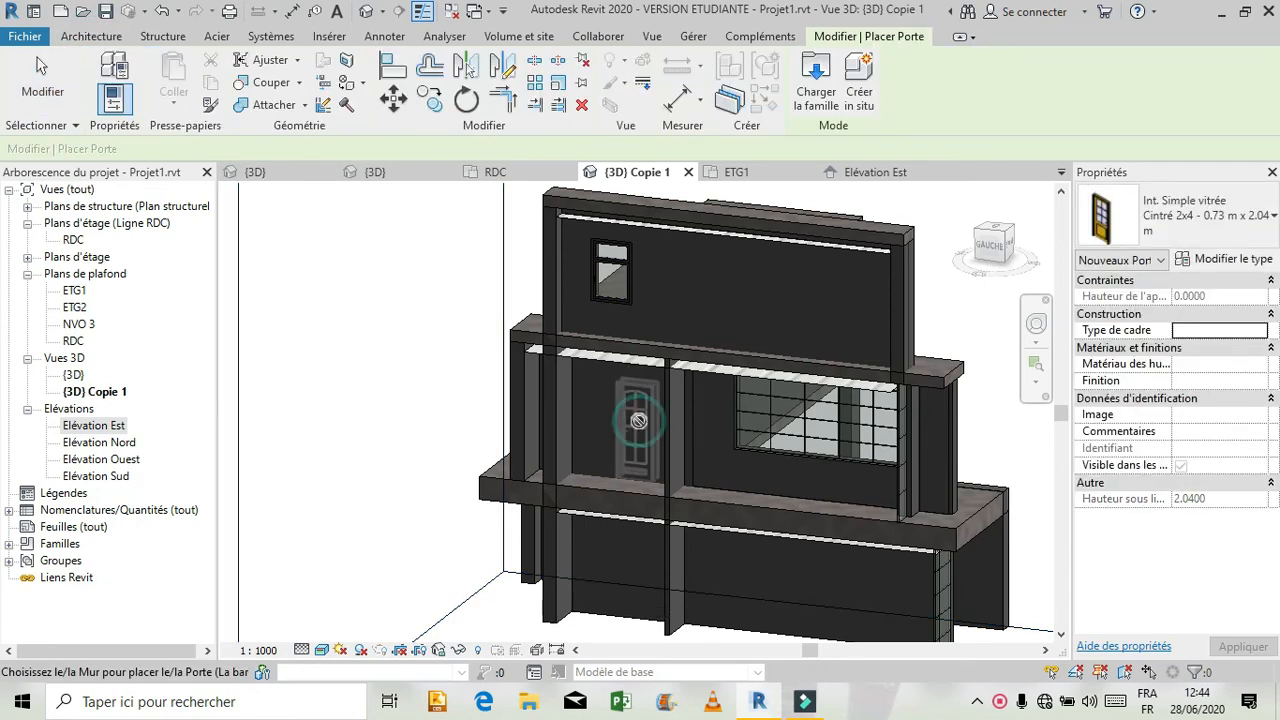
pyautogui.click(630, 484)
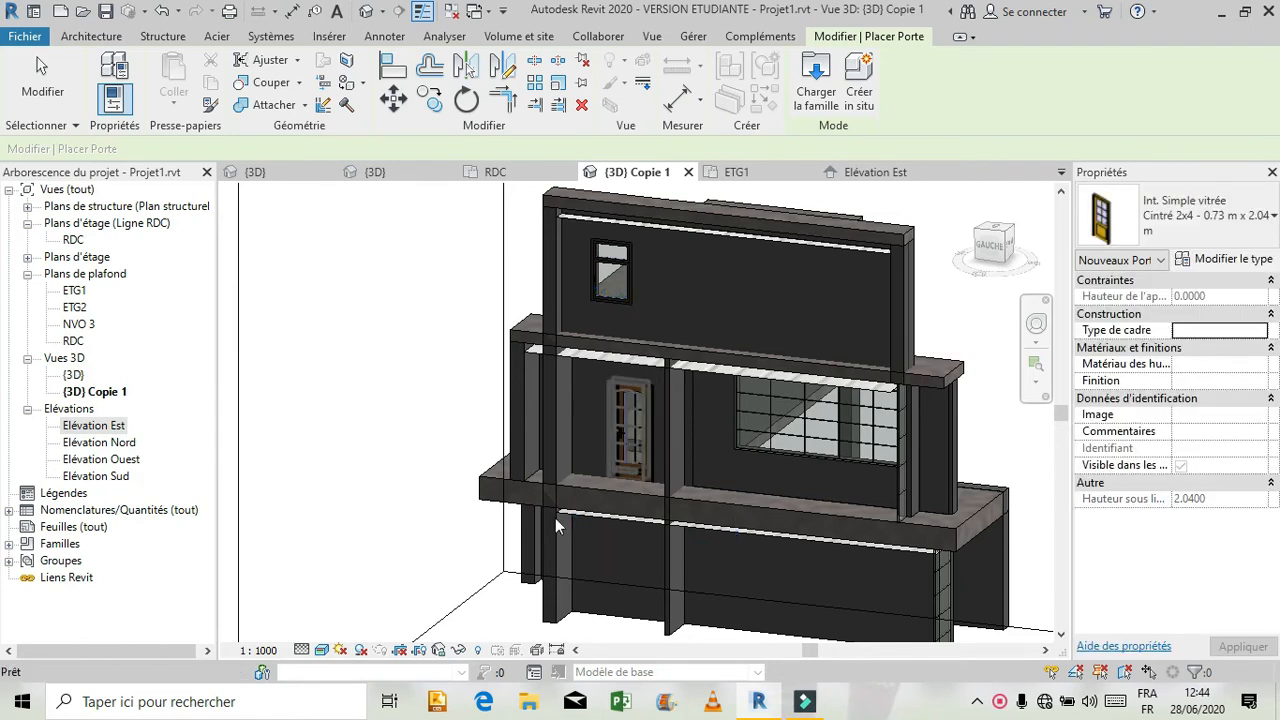
pyautogui.press('Escape')
# Step: Look over the sectioned house from the front-left corner, and switch to the complete {3D} view
pyautogui.scroll(-2, 415, 437)
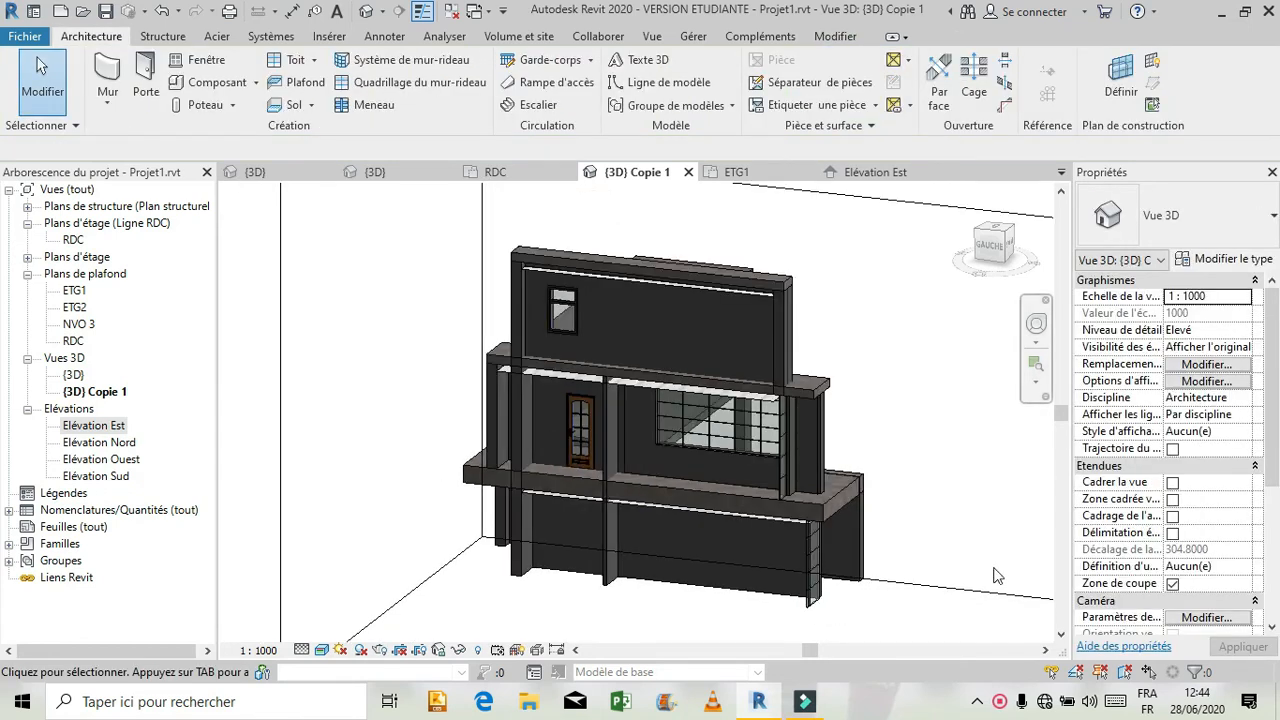
pyautogui.scroll(-1, 462, 414)
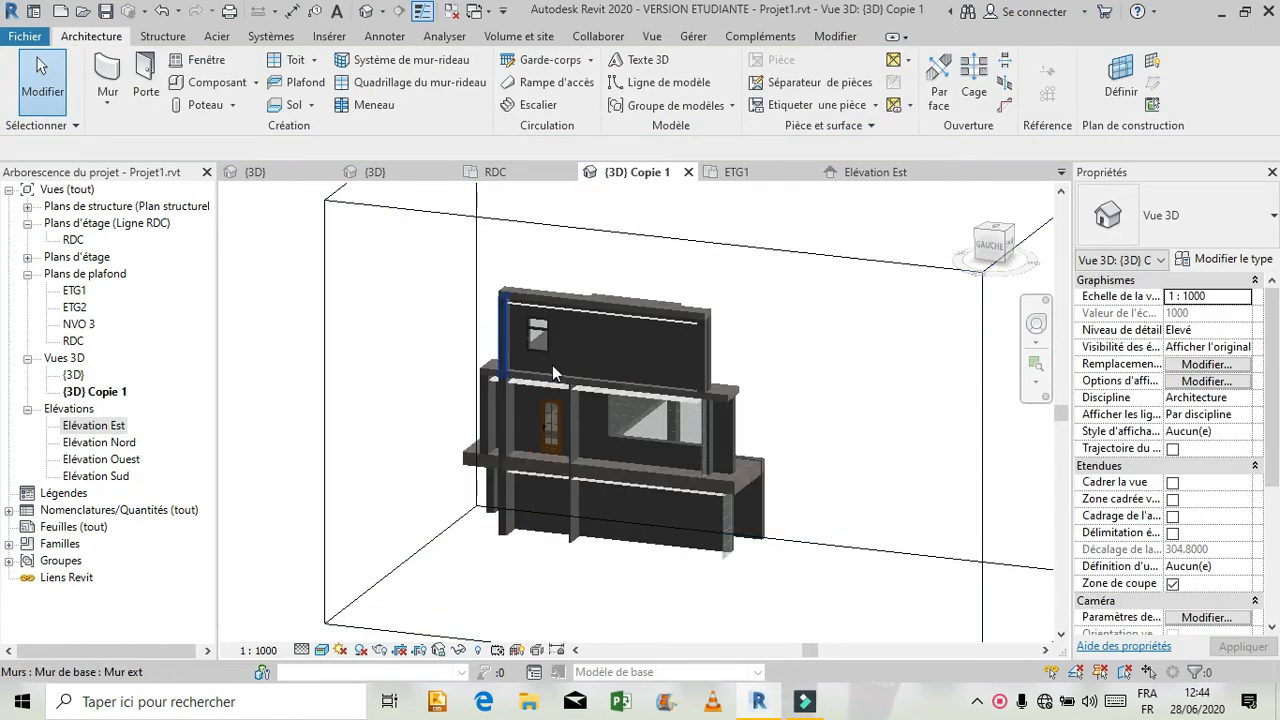
pyautogui.click(816, 541)
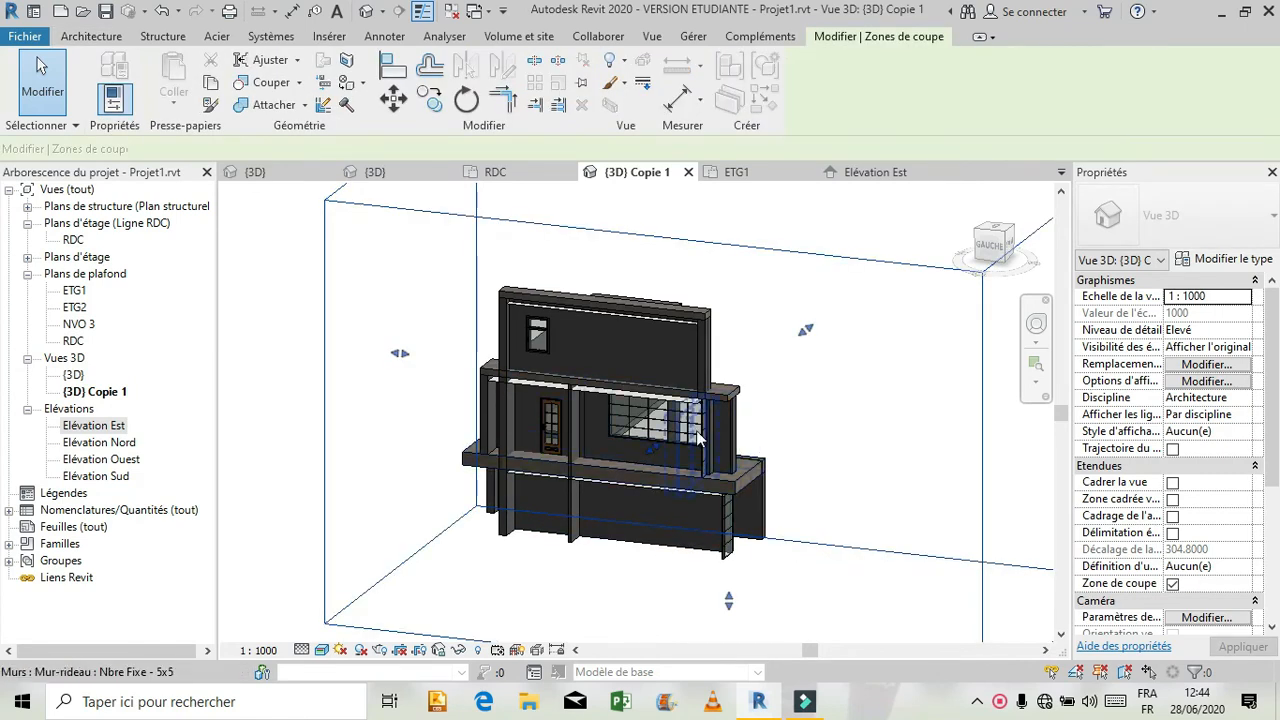
pyautogui.scroll(-3, 653, 470)
pyautogui.click(1036, 325)
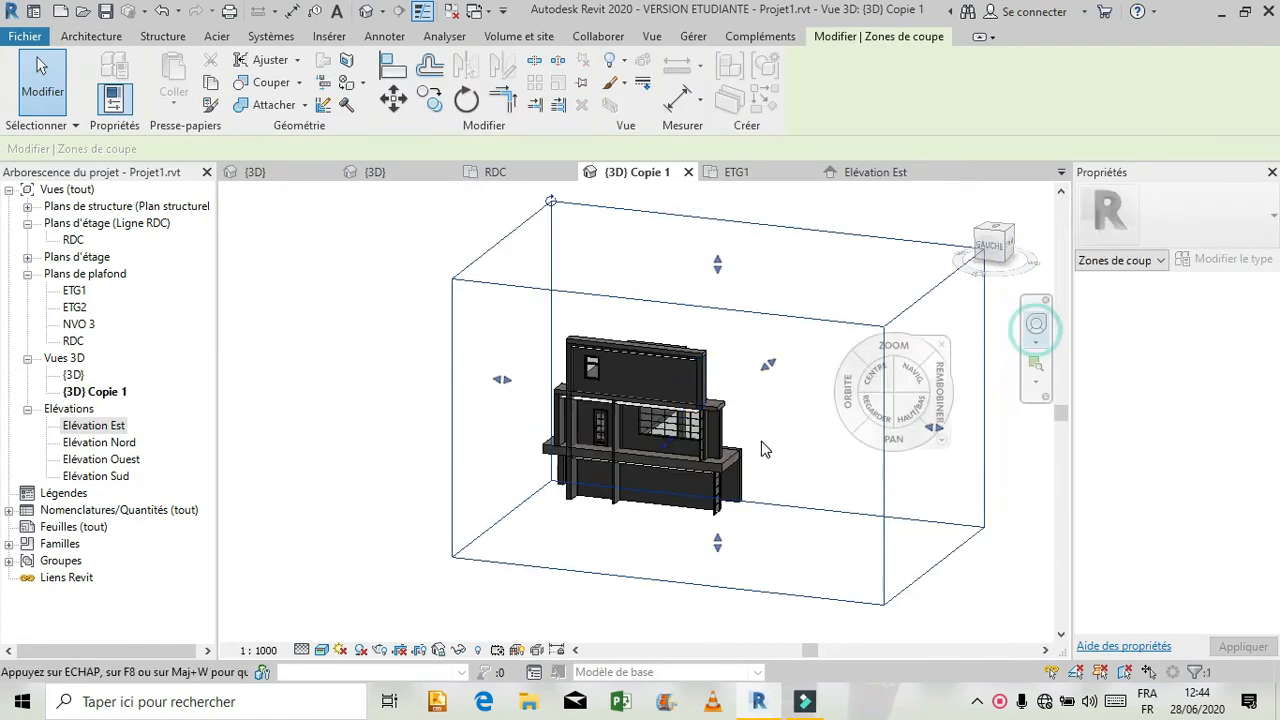
pyautogui.moveTo(785, 445); pyautogui.dragTo(680, 440)
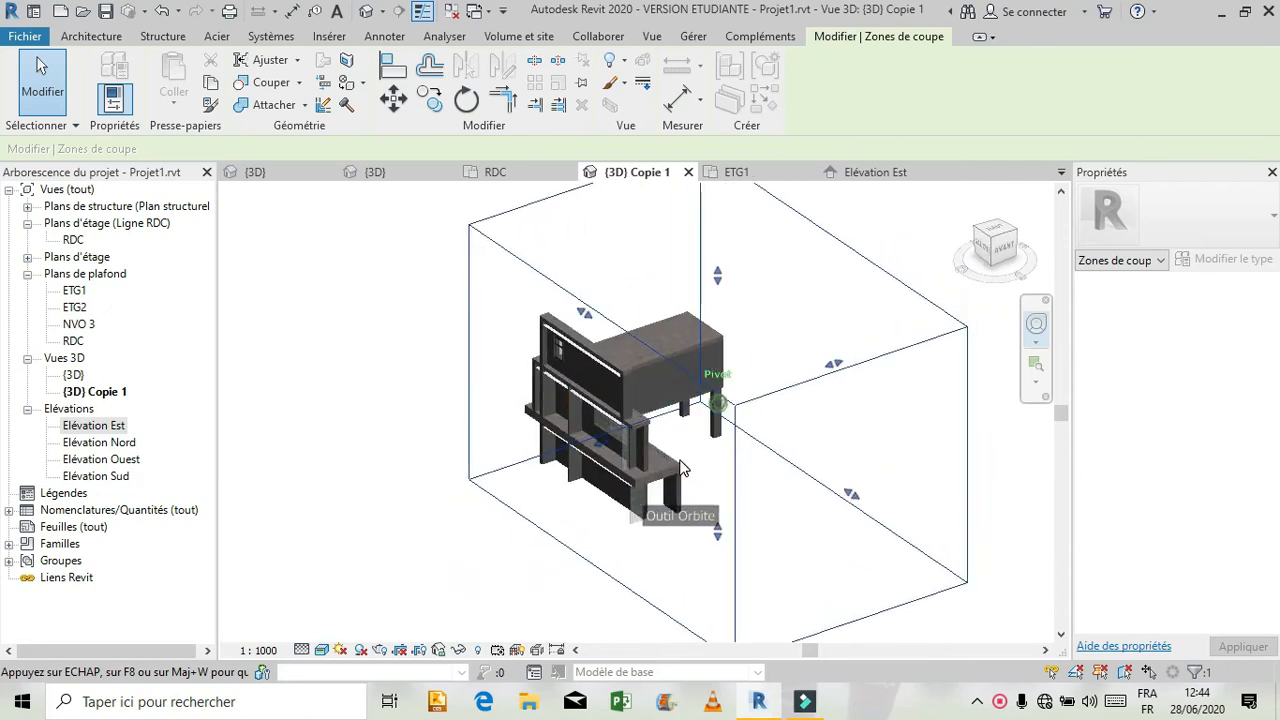
pyautogui.click(679, 426)
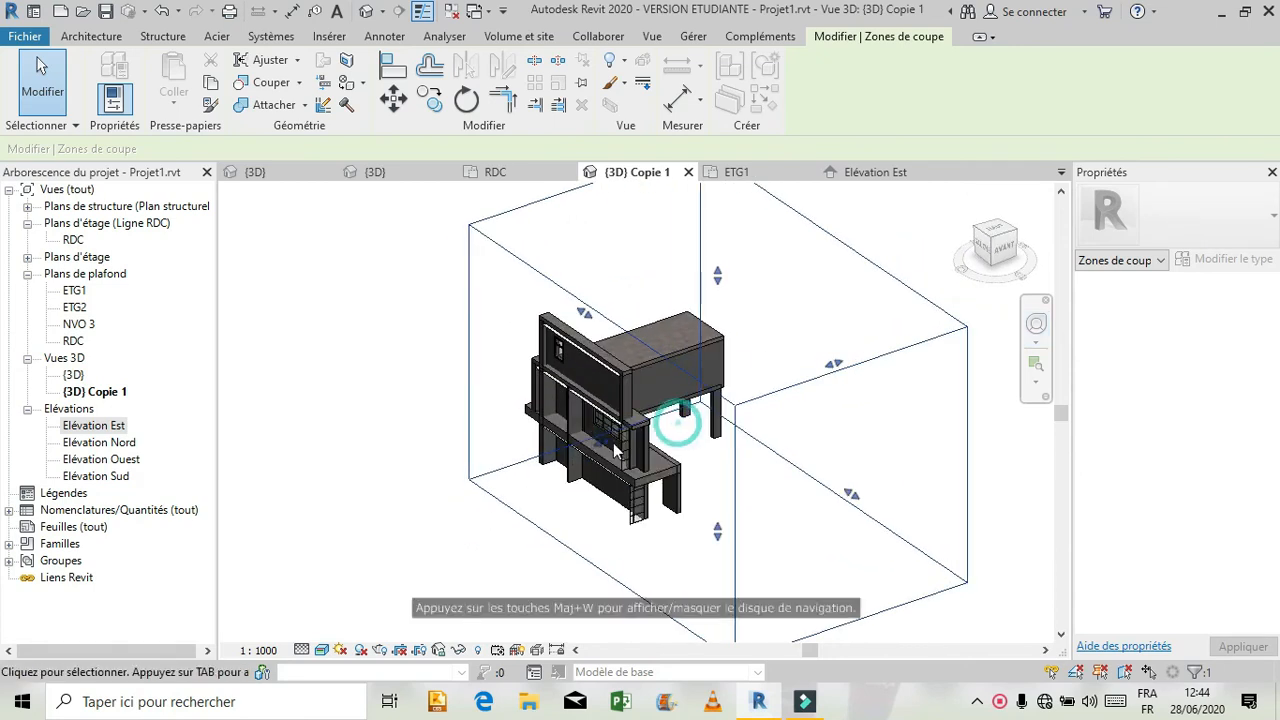
pyautogui.scroll(1, 595, 321)
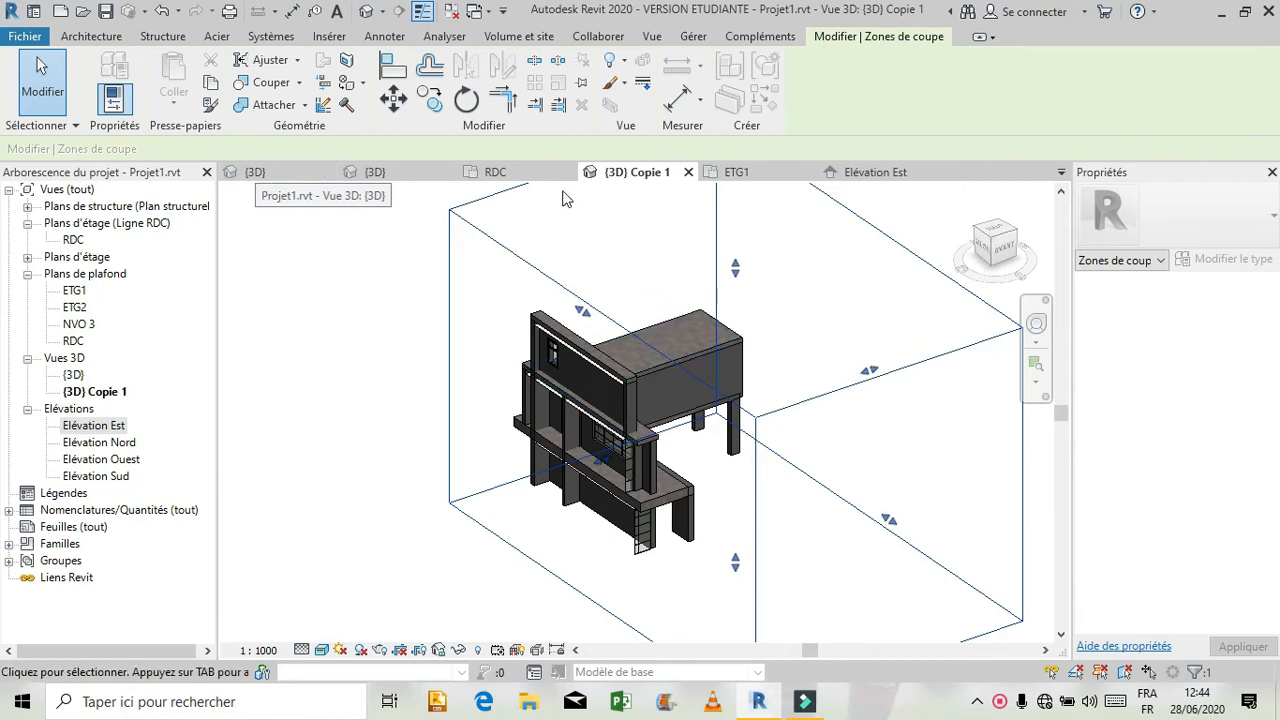
pyautogui.click(534, 174)
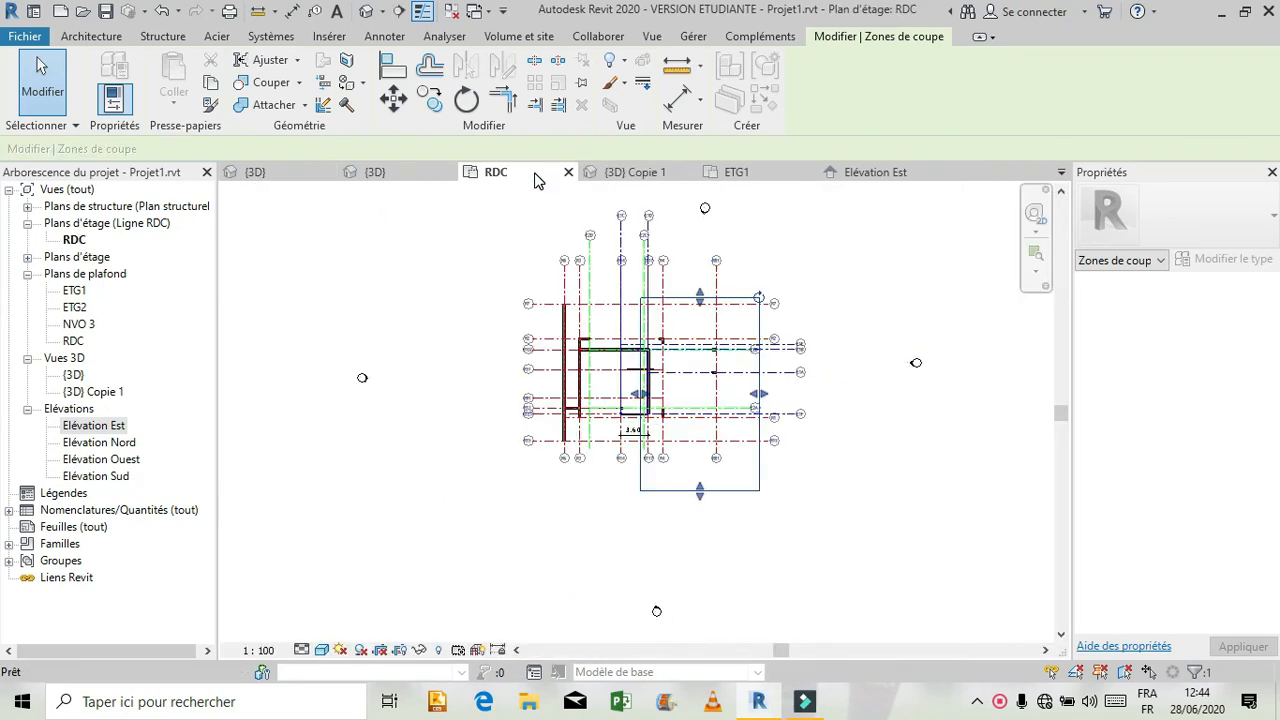
pyautogui.click(254, 173)
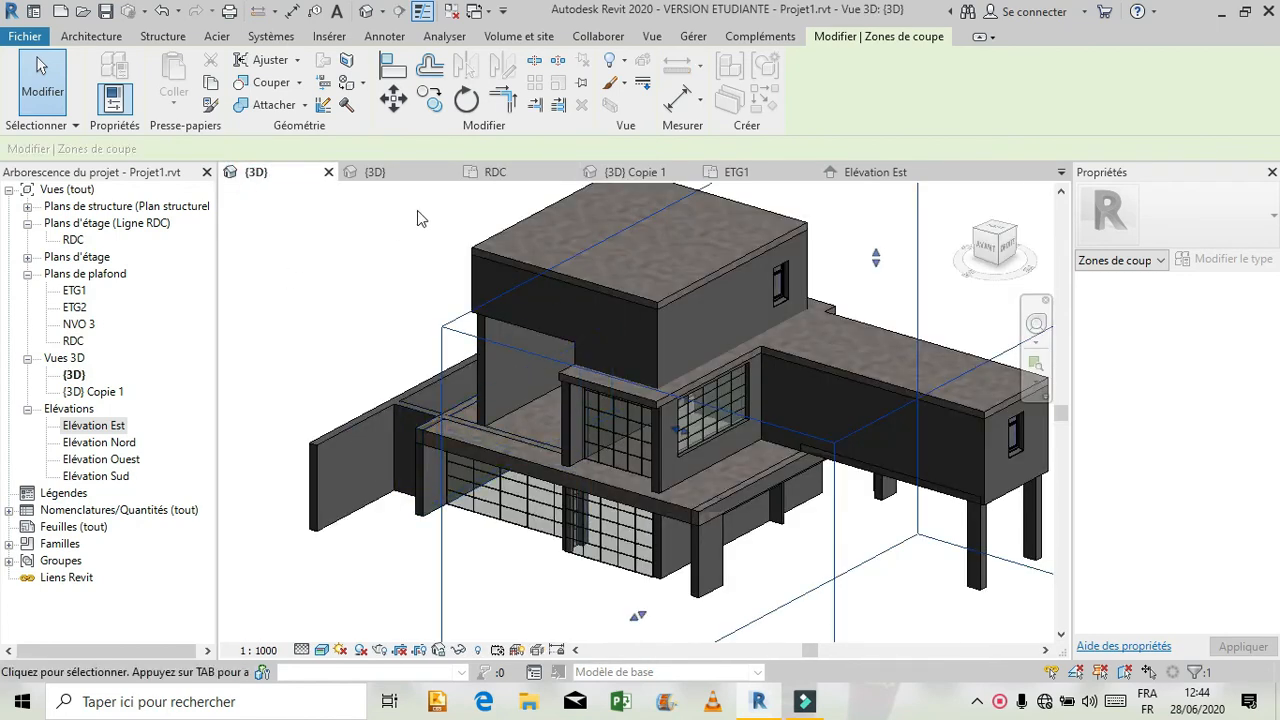
# Step: Switch to the formation revit.rvt reference house and look through its {3D} view and the ETG1, ETG2 and NVO3 floor plans
pyautogui.click(413, 173)
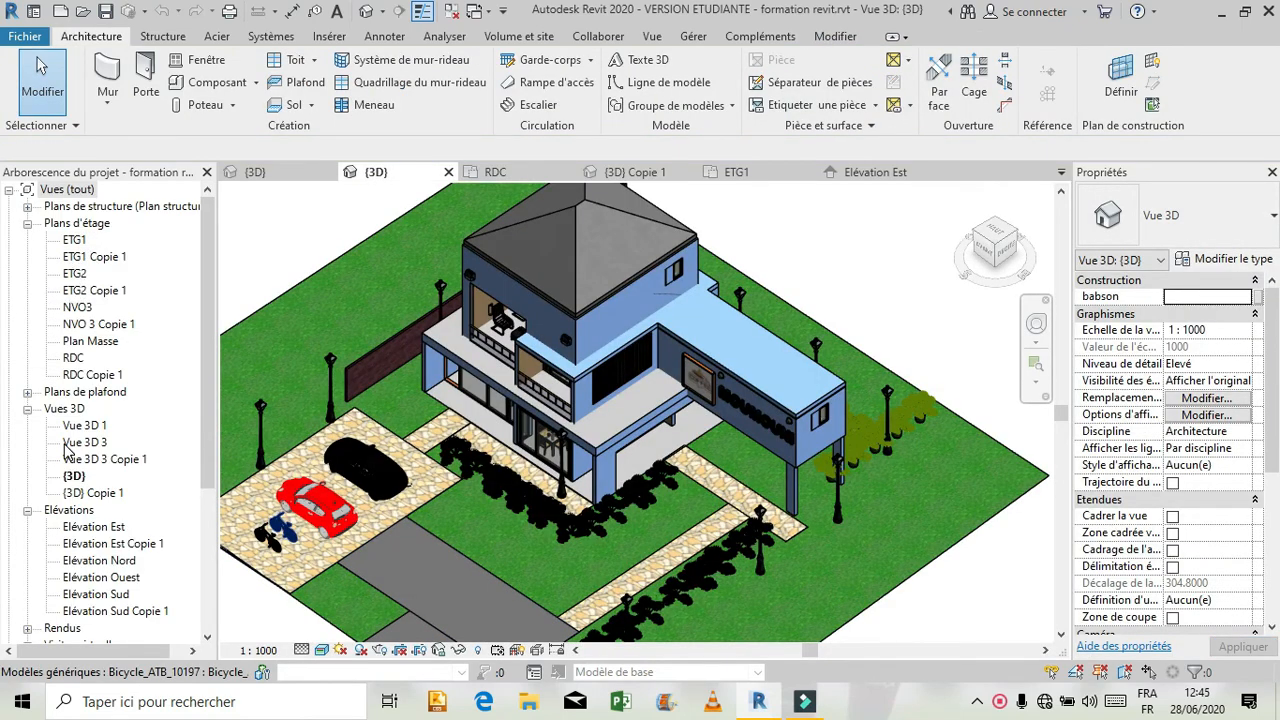
pyautogui.doubleClick(73, 242)
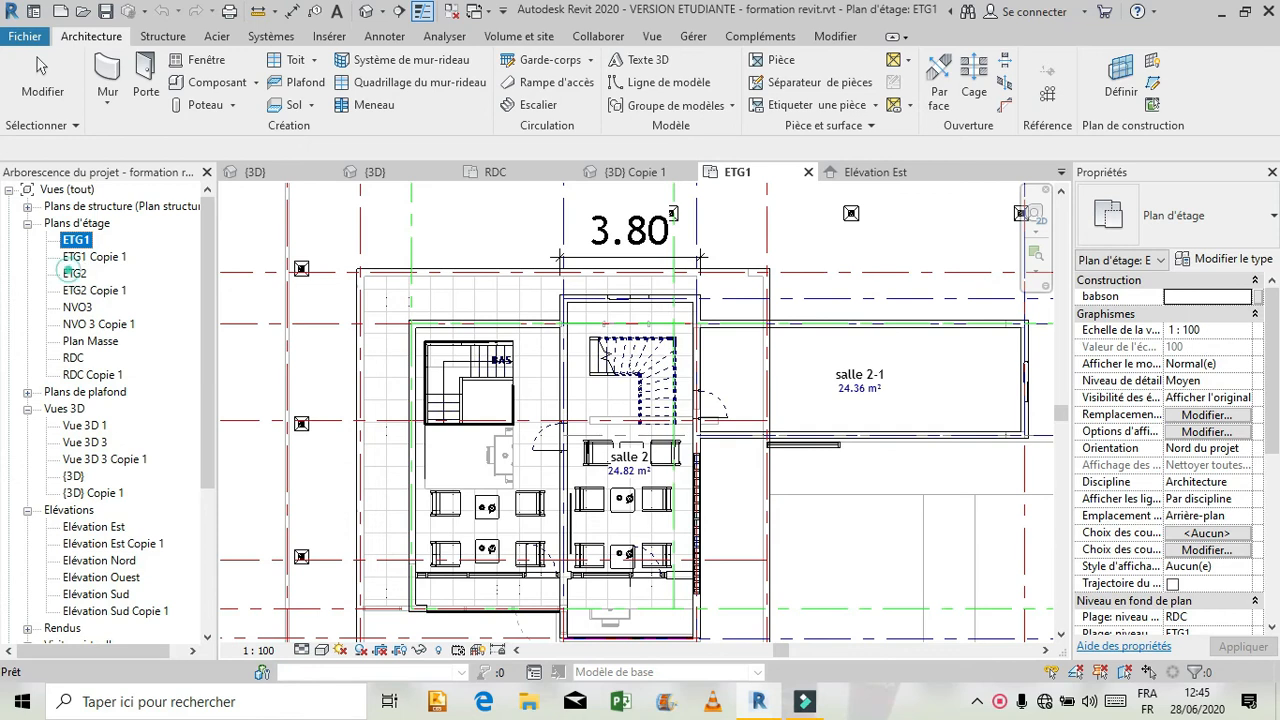
pyautogui.click(72, 274)
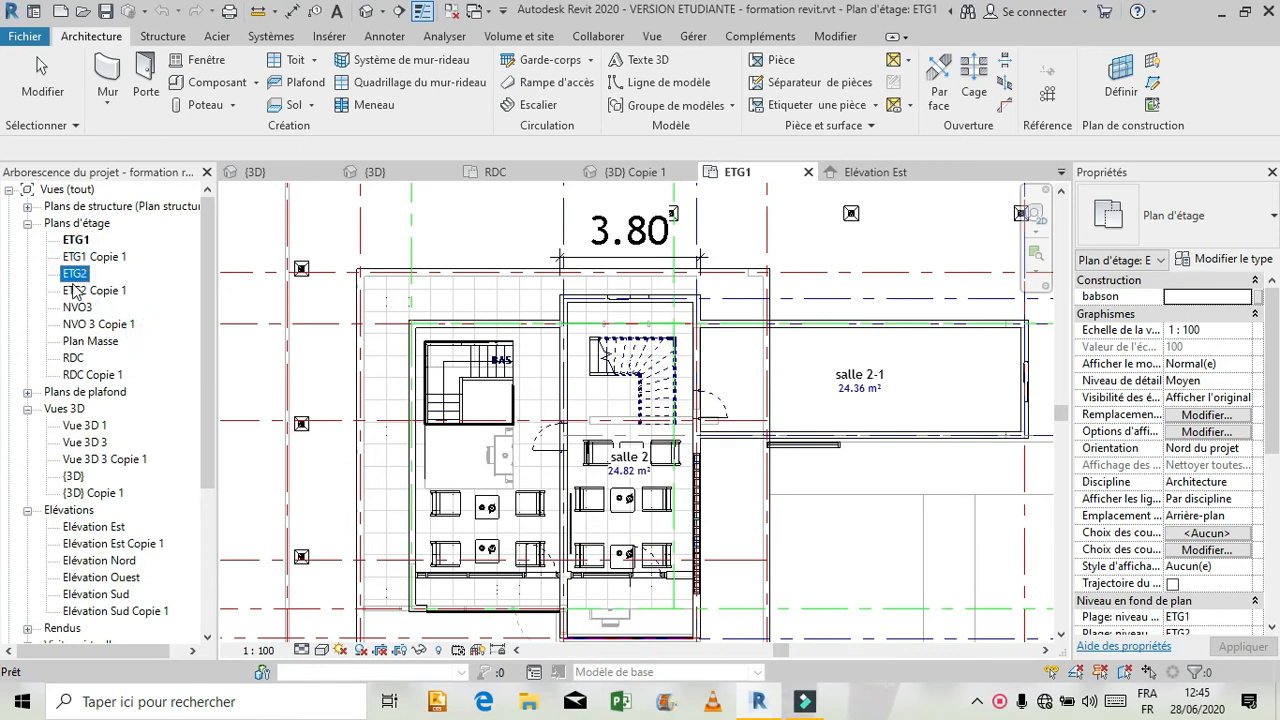
pyautogui.click(76, 258)
pyautogui.doubleClick(76, 274)
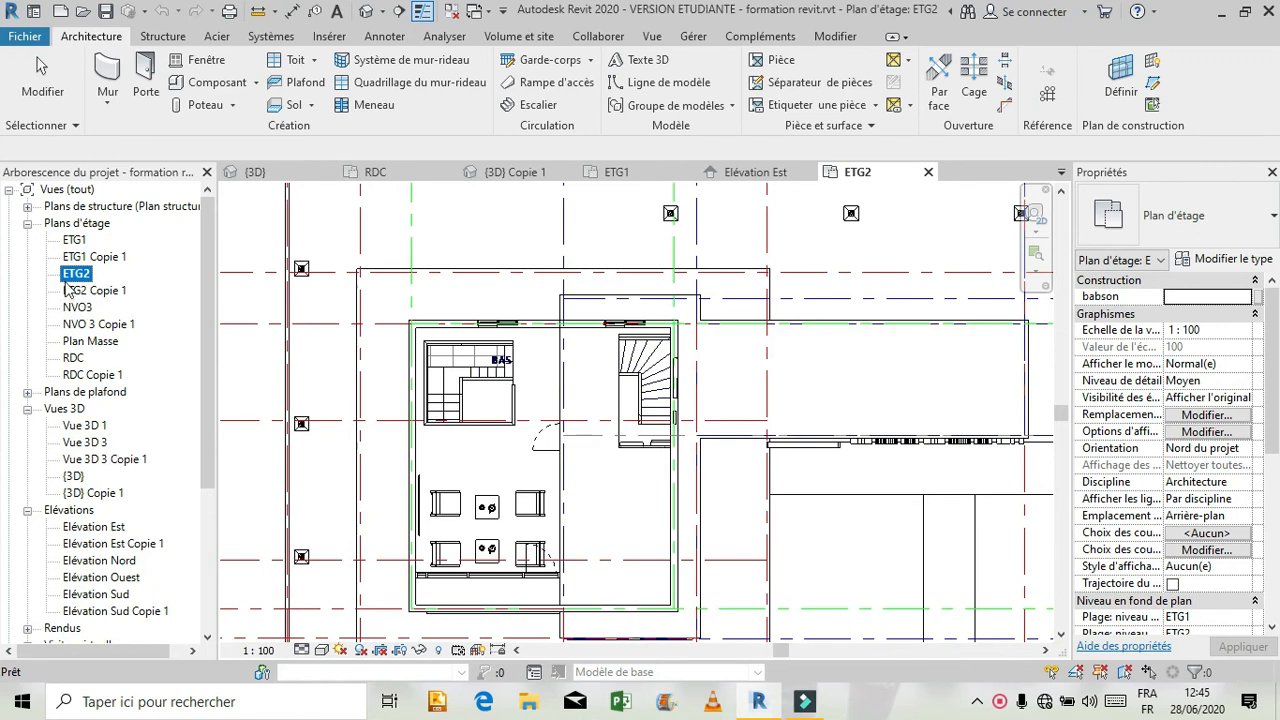
pyautogui.doubleClick(84, 310)
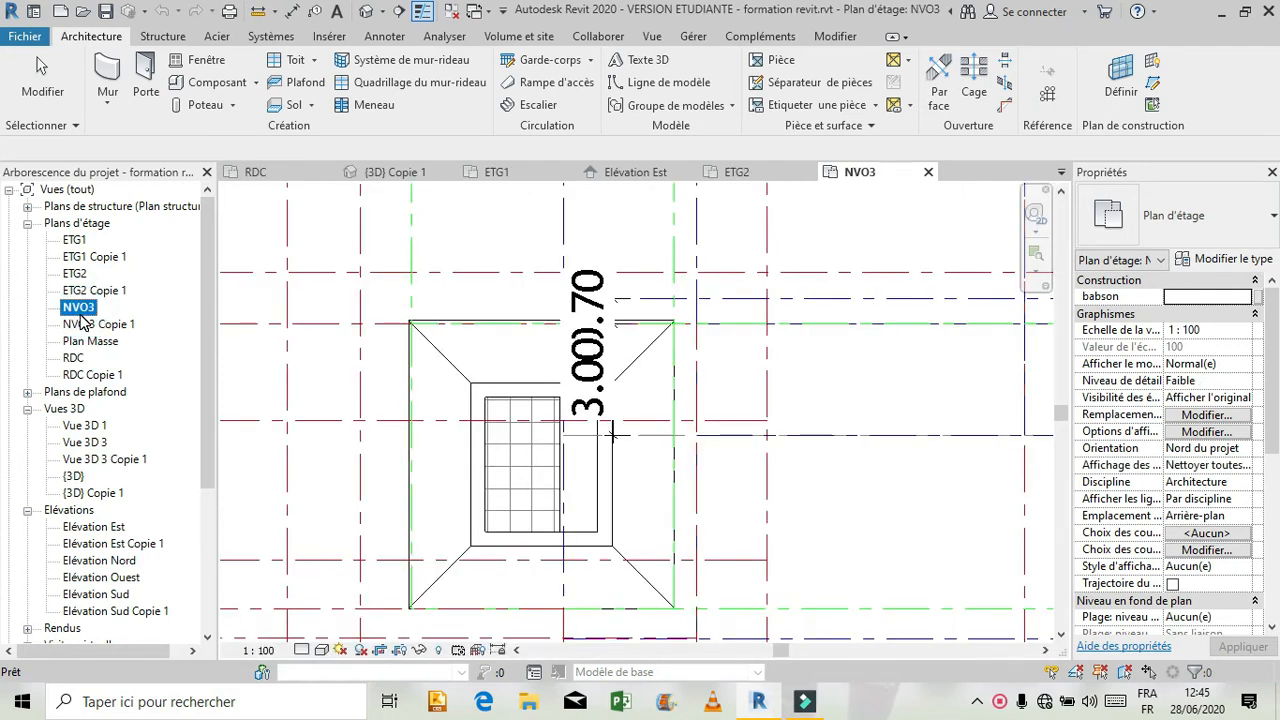
# Step: Close the reference NVO3 and ETG2 plans, view the ETG1 plan, and return to the {3D} view of Projet1
pyautogui.click(929, 172)
pyautogui.click(930, 173)
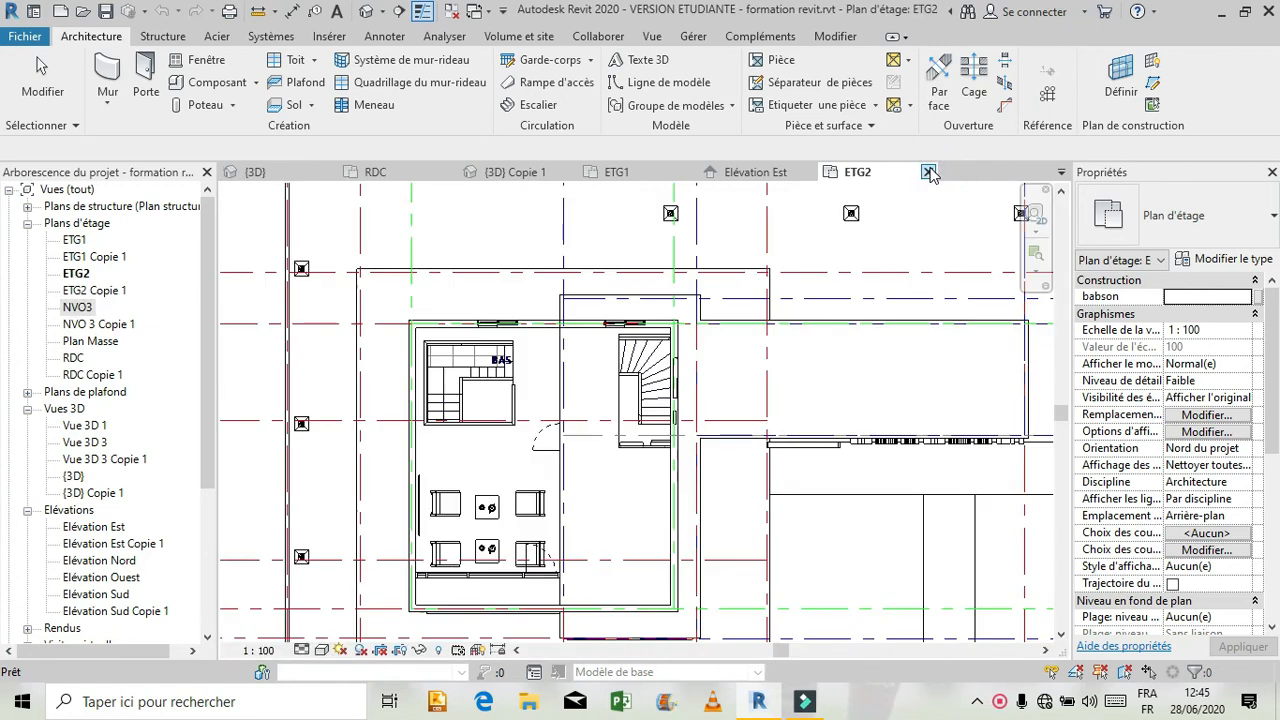
pyautogui.click(929, 172)
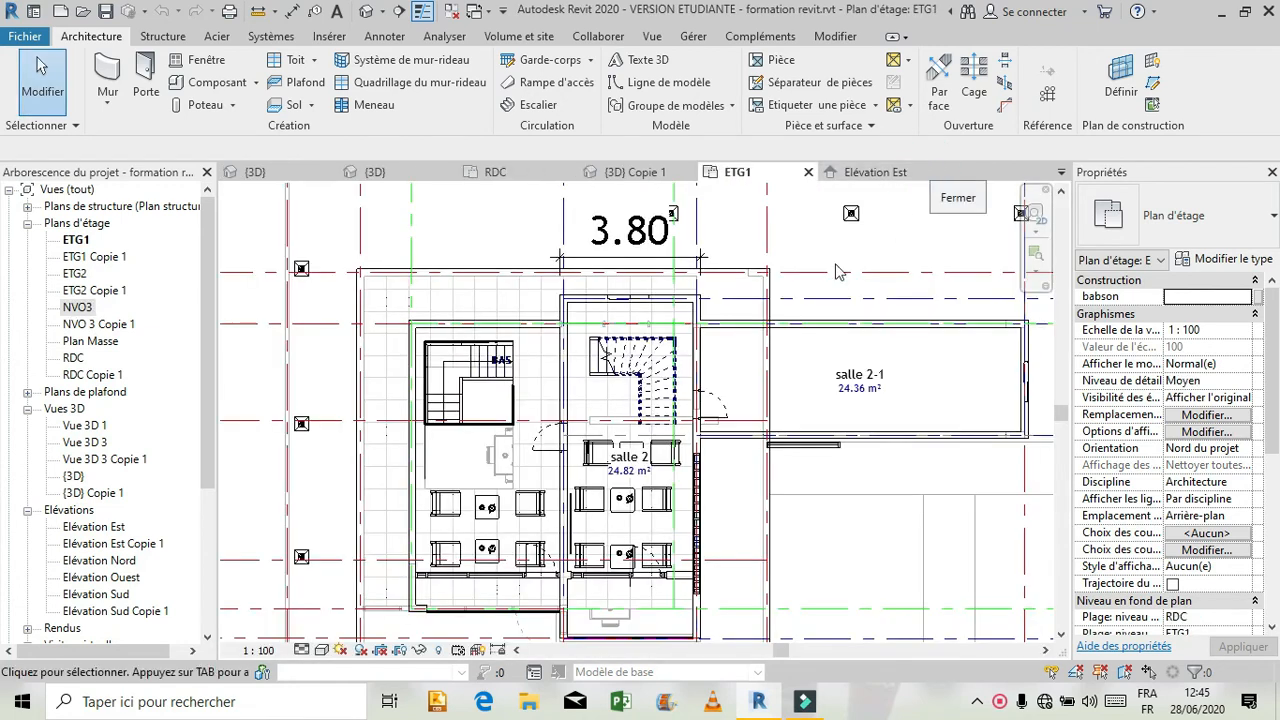
pyautogui.scroll(-1, 776, 362)
pyautogui.scroll(-2, 776, 362)
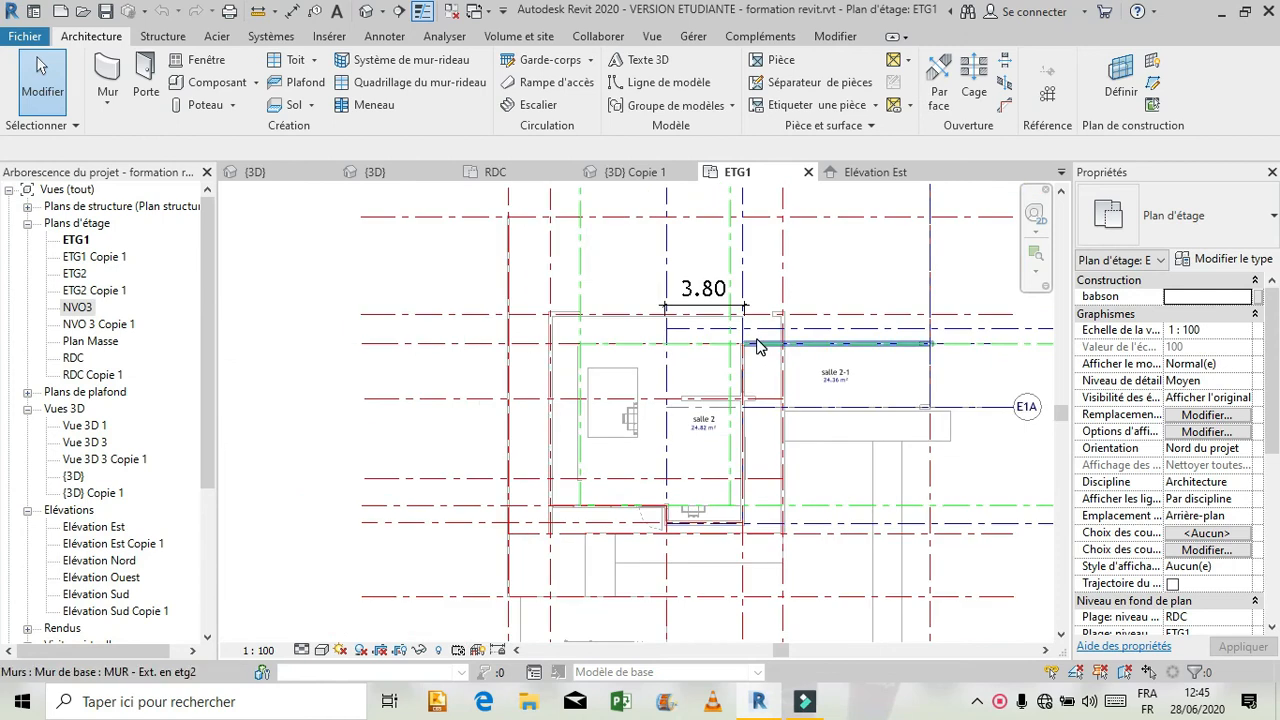
pyautogui.click(255, 172)
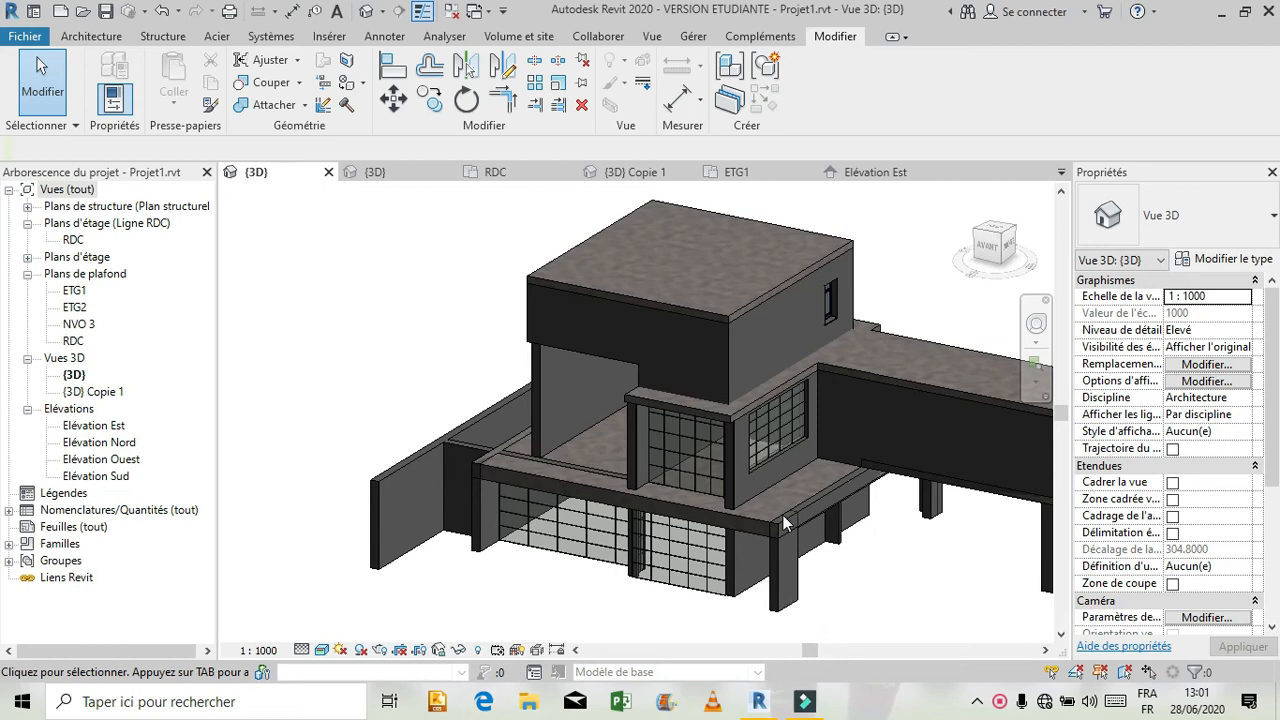
# Step: Try a base offset of 2 on the low Mur ext wall along the side edge of the terrace slab
pyautogui.scroll(2, 835, 574)
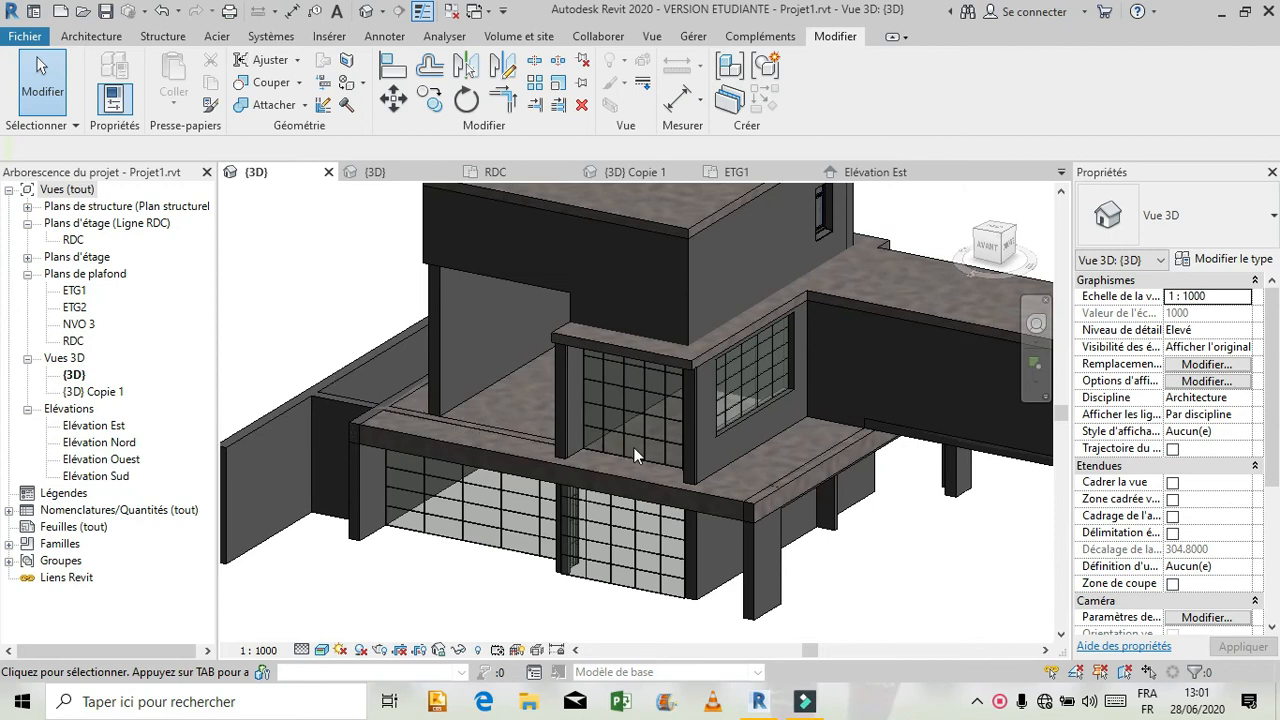
pyautogui.click(835, 468)
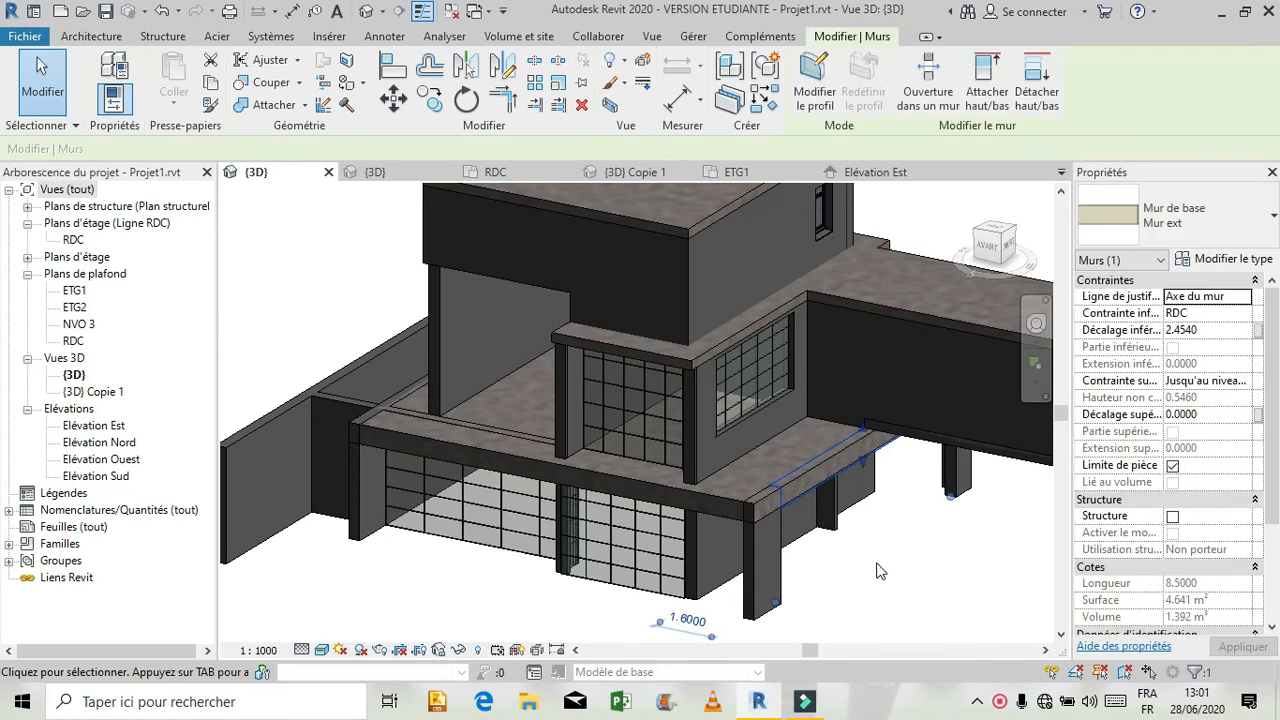
pyautogui.click(1216, 330)
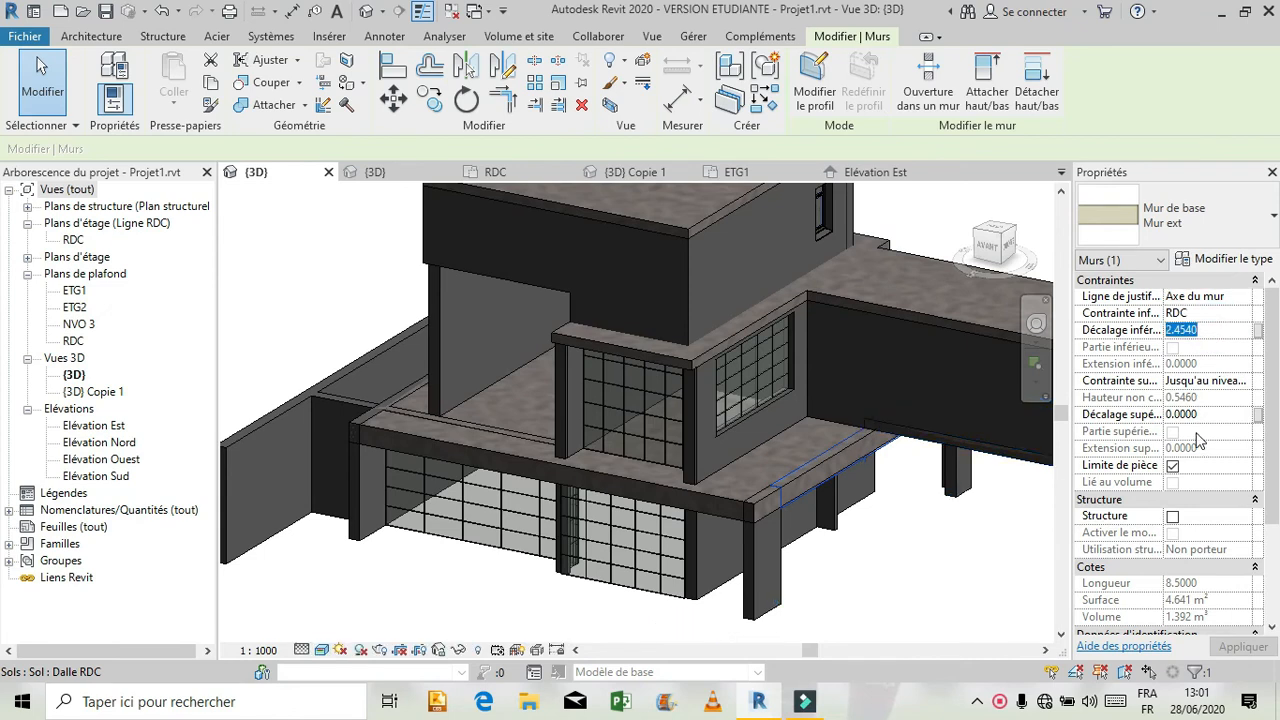
pyautogui.write('2')
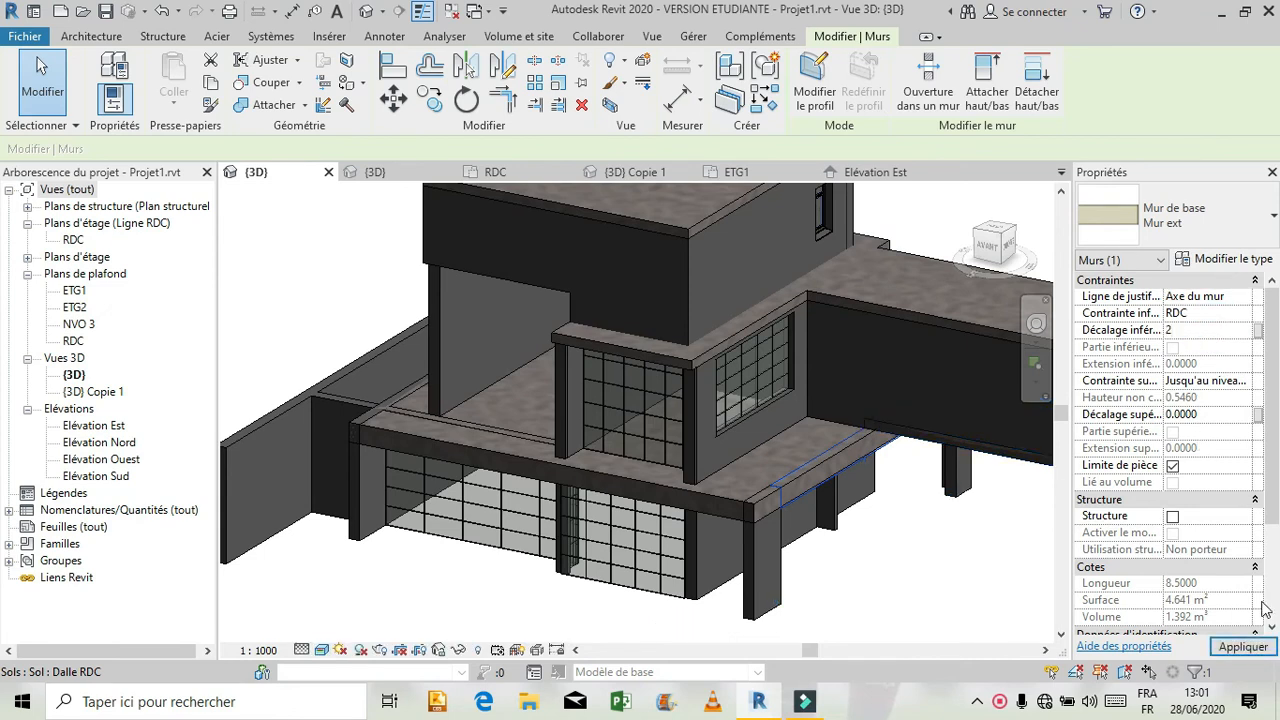
pyautogui.click(1243, 646)
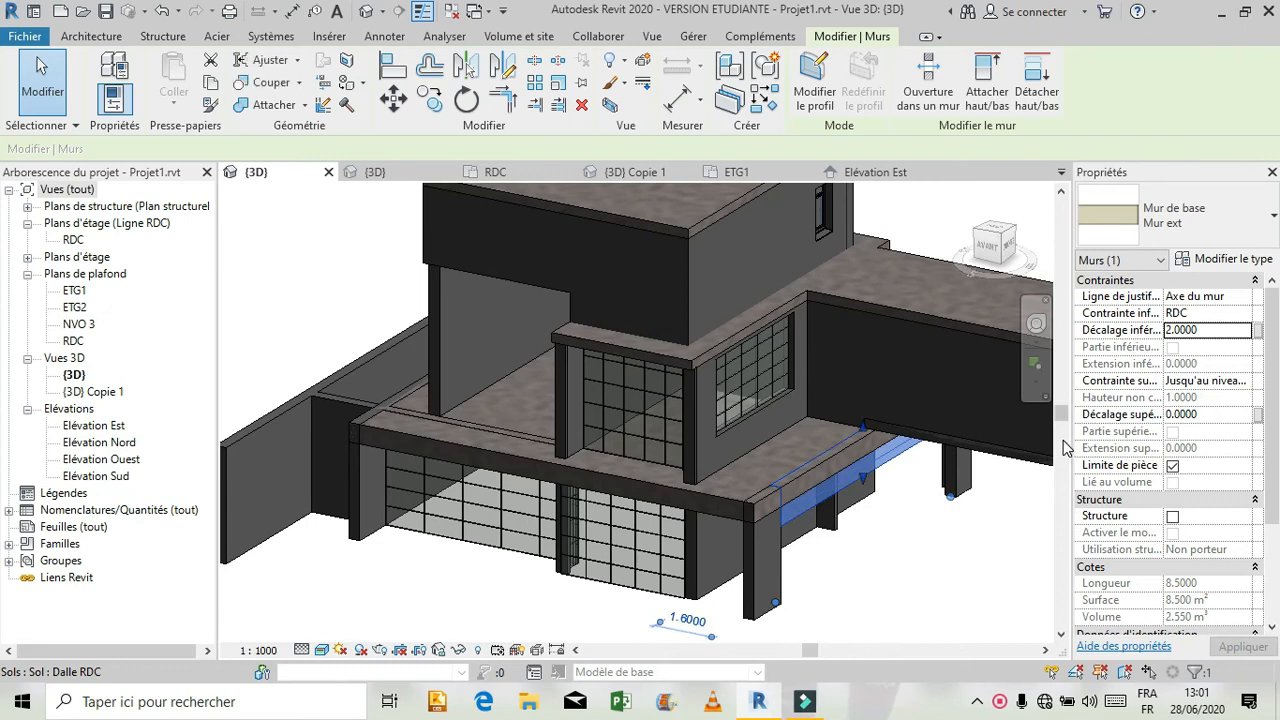
pyautogui.press('Escape')
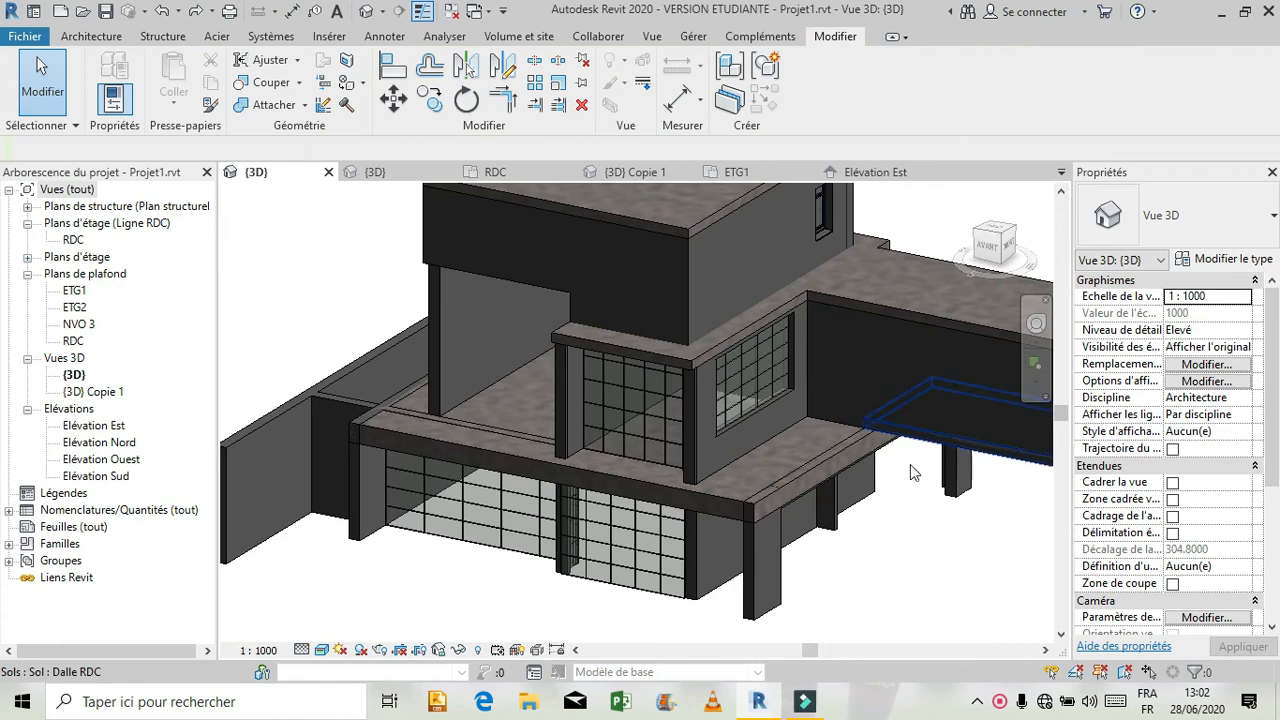
# Step: Select the low wall along the terrace's side edge and try a top offset of 0.5 on it
pyautogui.click(842, 468)
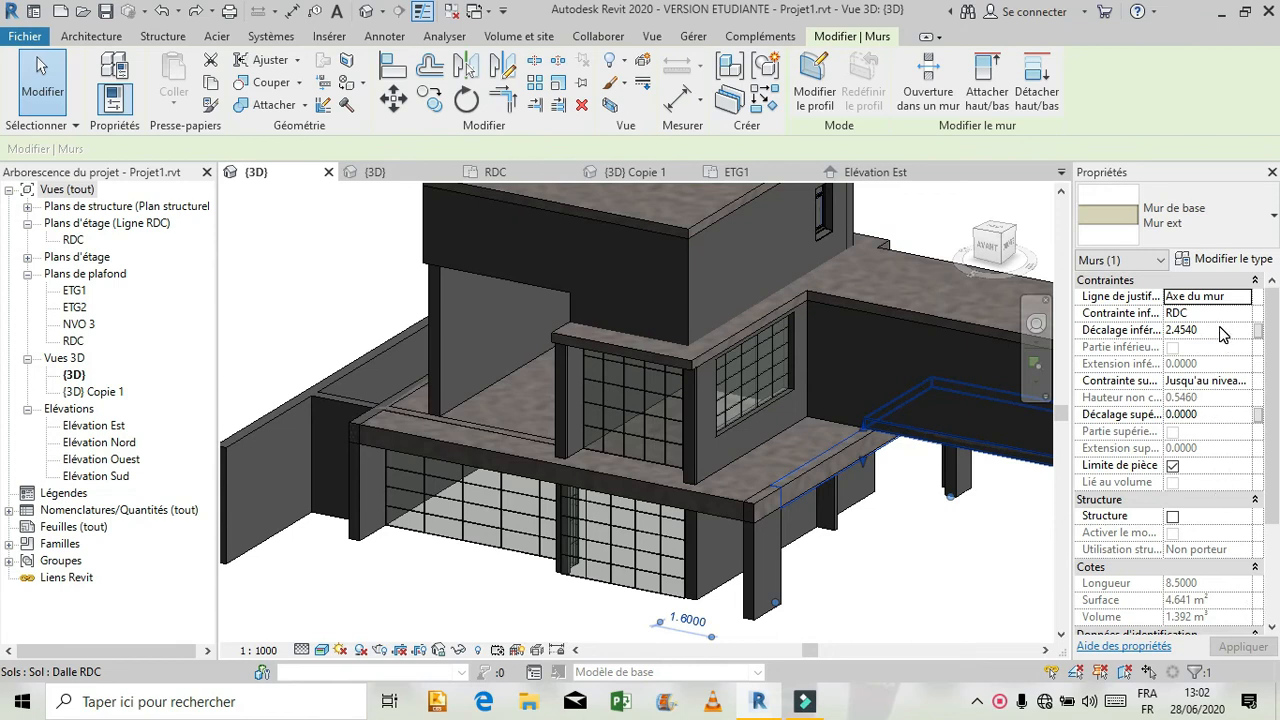
pyautogui.click(1205, 415)
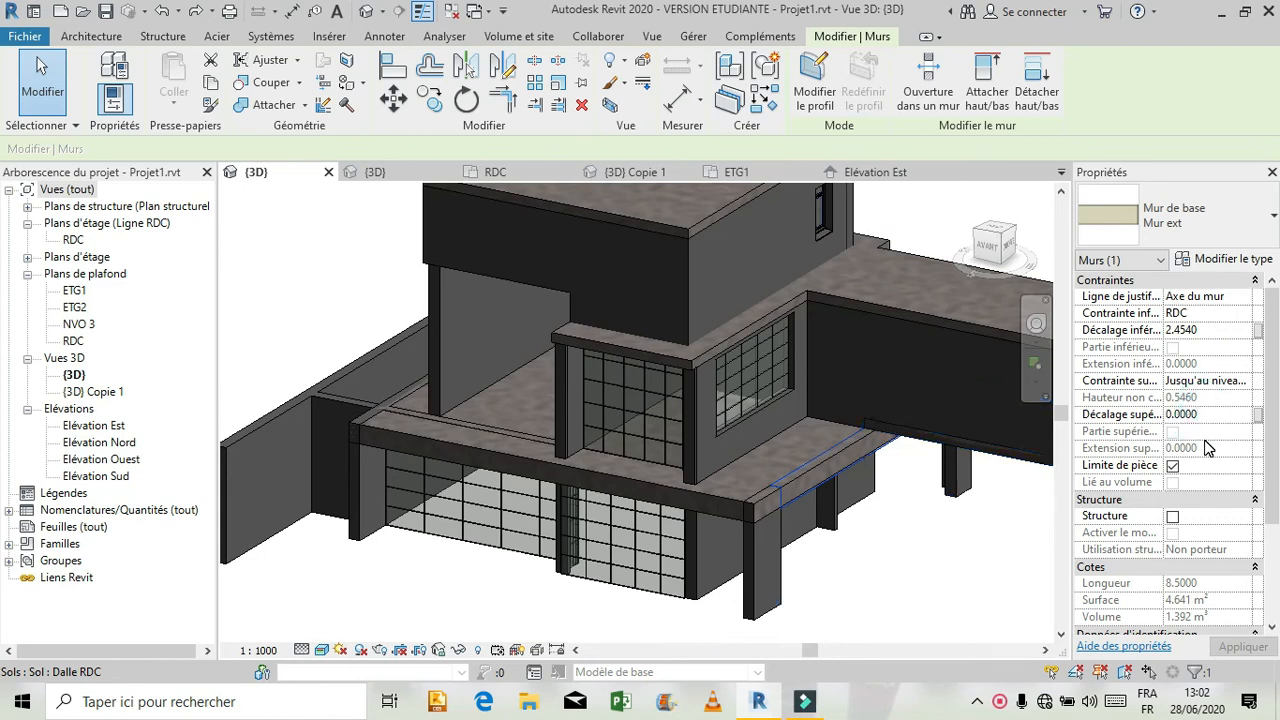
pyautogui.press('BackSpace')
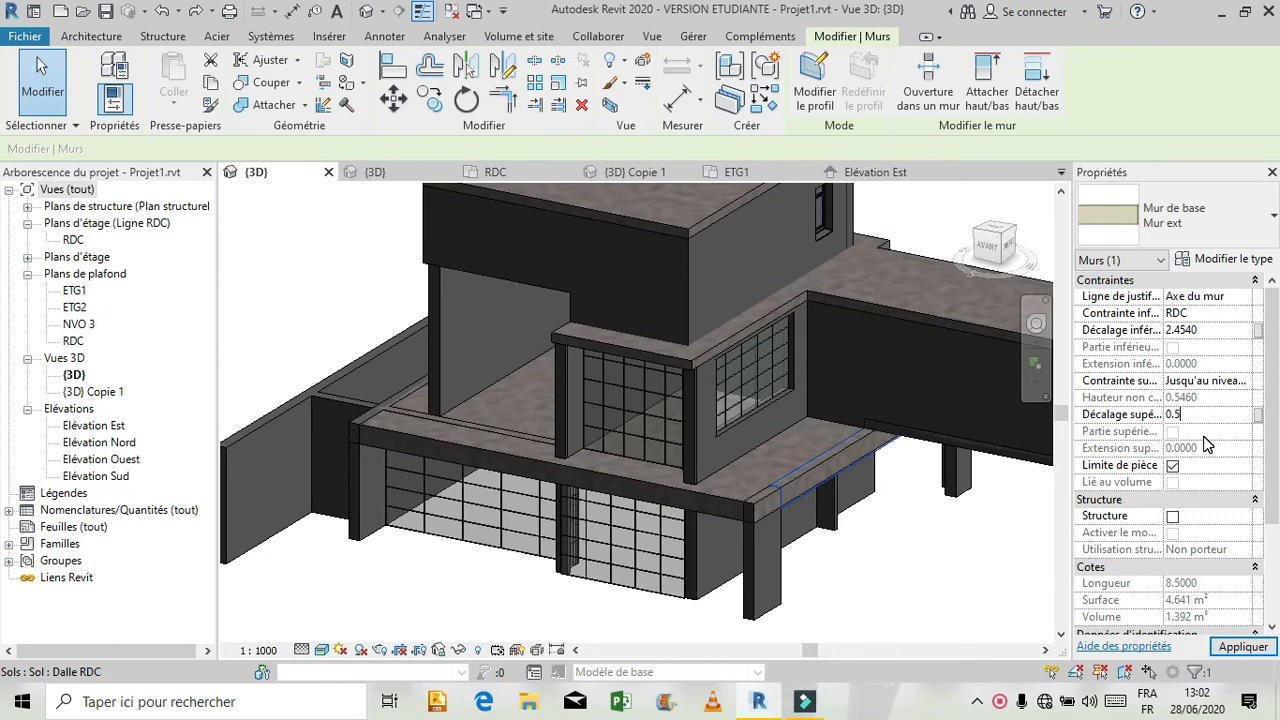
pyautogui.click(1242, 646)
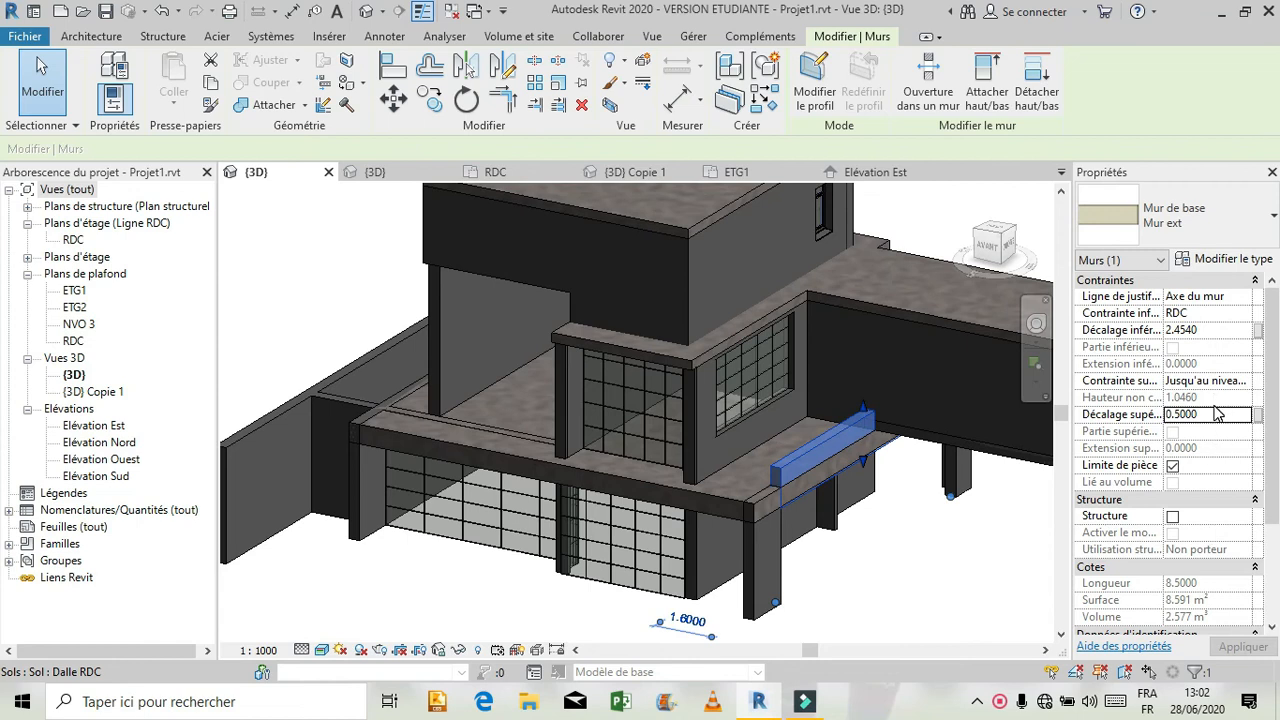
# Step: Set the top offset of the low wall along the terrace's side edge to -0.5
pyautogui.click(1217, 414)
pyautogui.doubleClick(1212, 414)
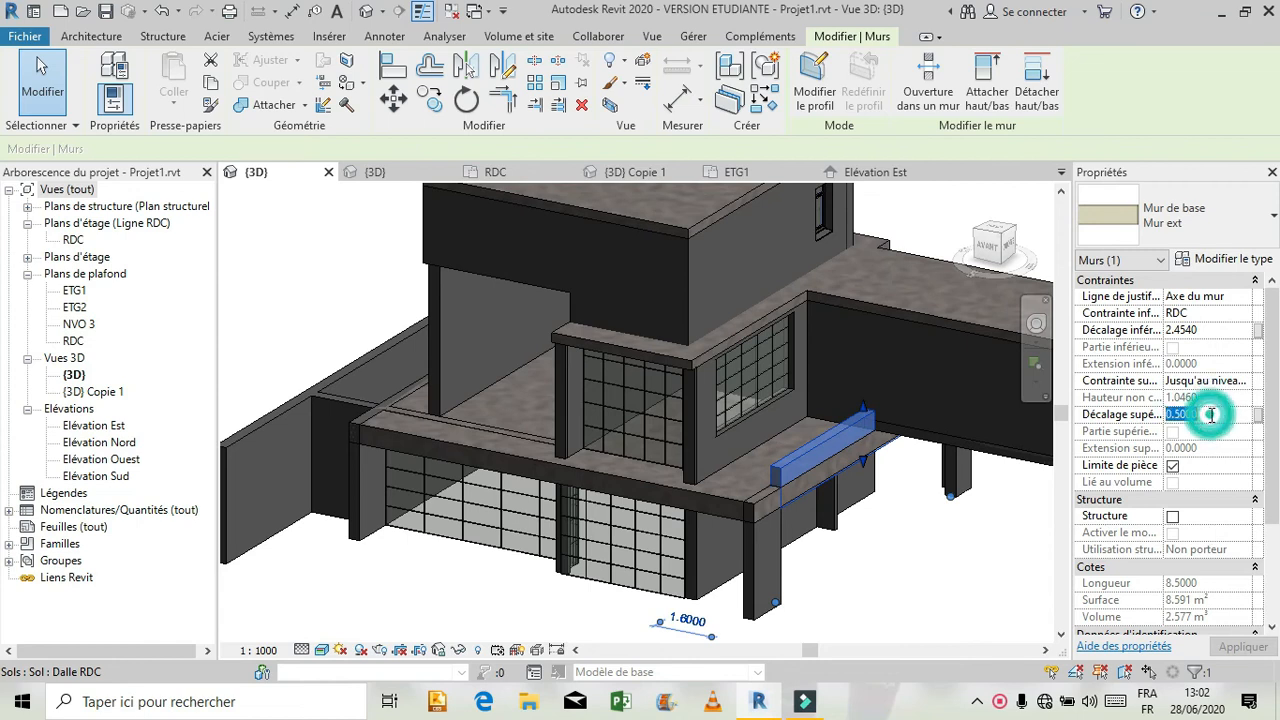
pyautogui.write('-0.')
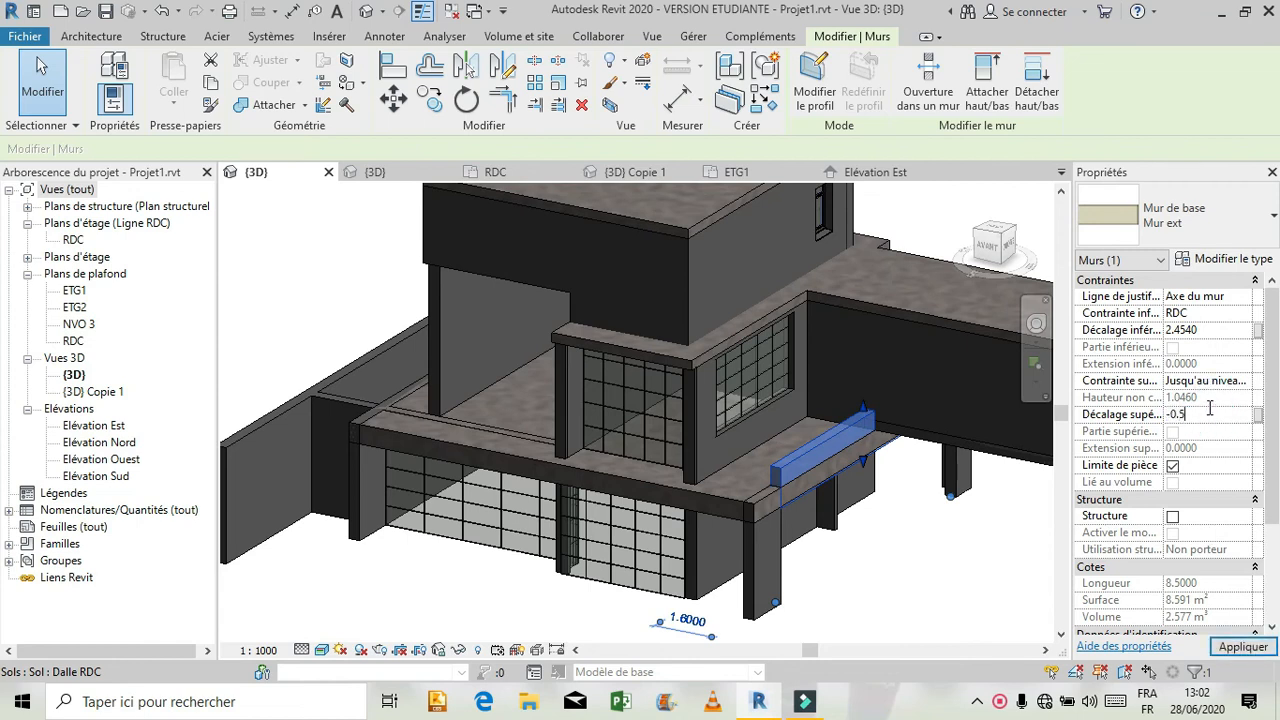
pyautogui.write('5')
pyautogui.click(1237, 647)
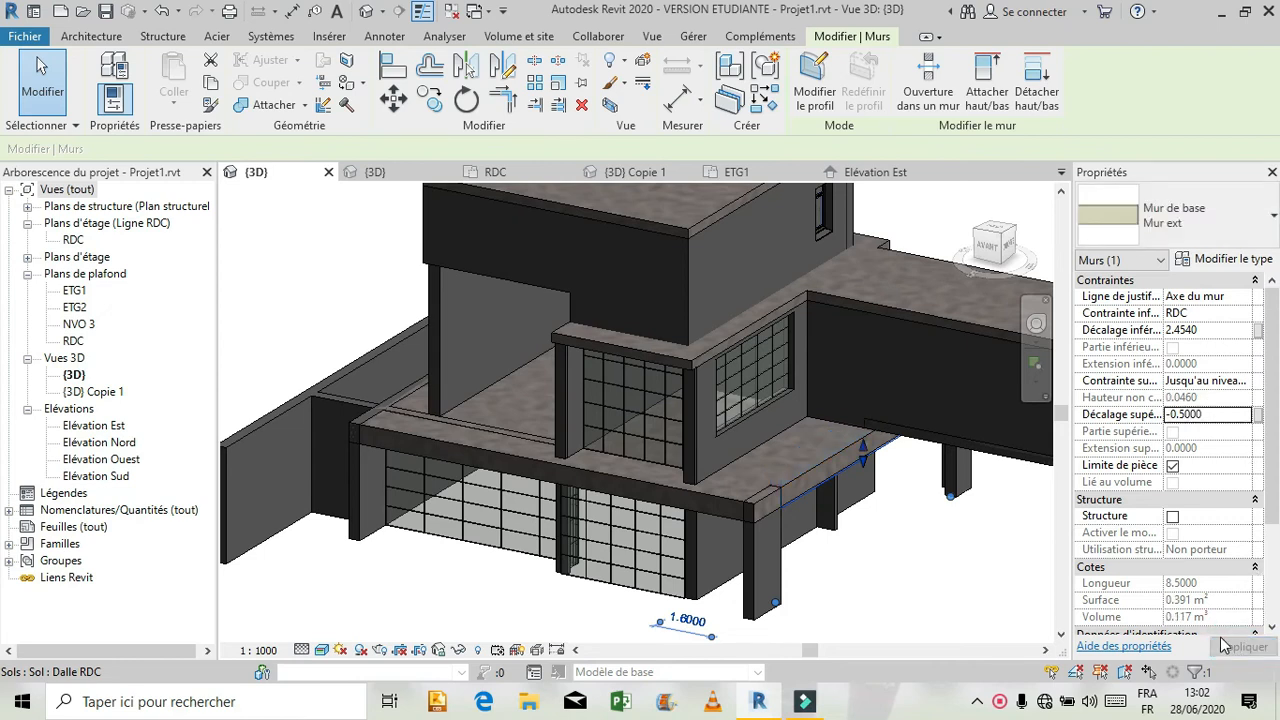
# Step: Set the base offset of the low wall under the terrace's side edge to 2, and deselect it
pyautogui.click(1221, 329)
pyautogui.write('2')
pyautogui.click(1250, 646)
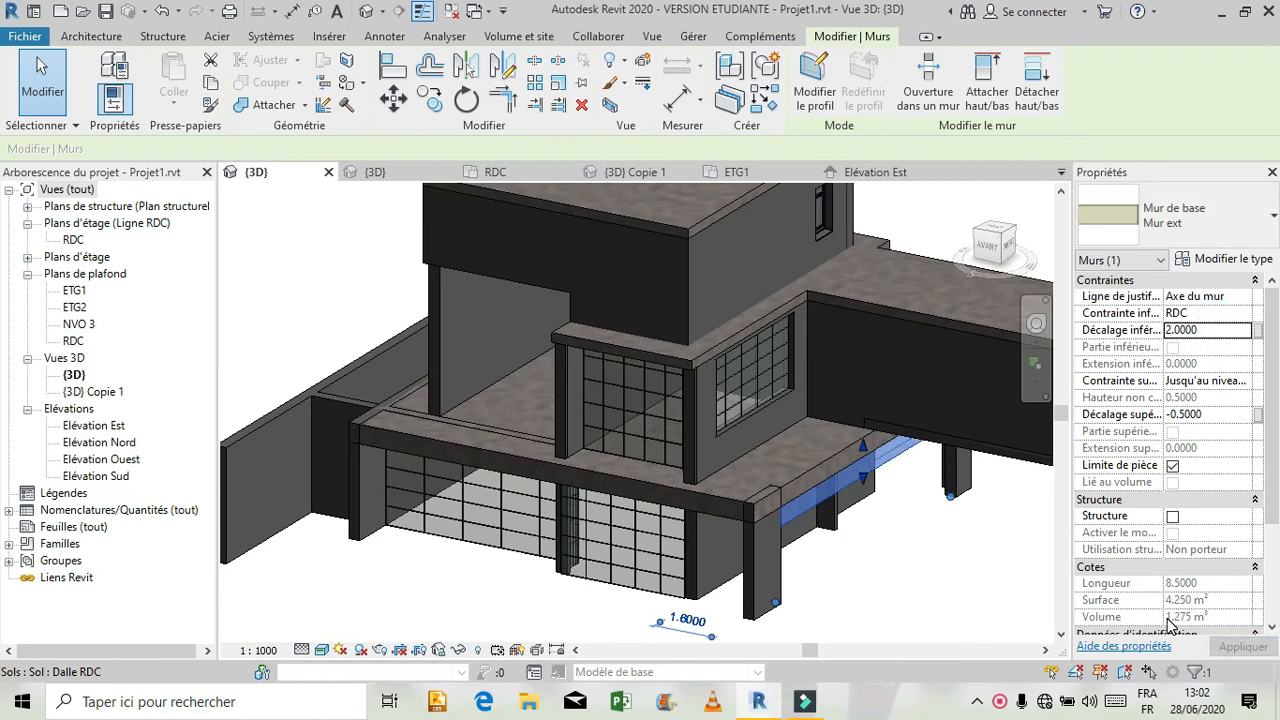
pyautogui.doubleClick(1209, 334)
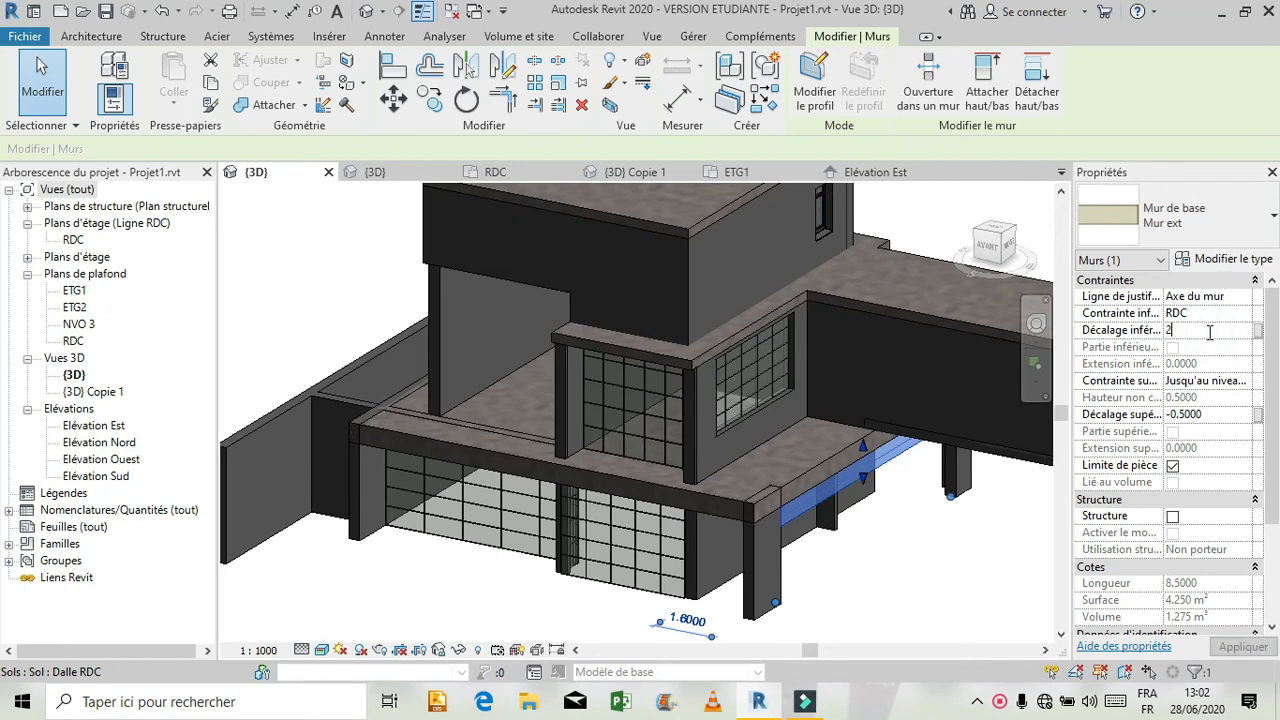
pyautogui.write('2')
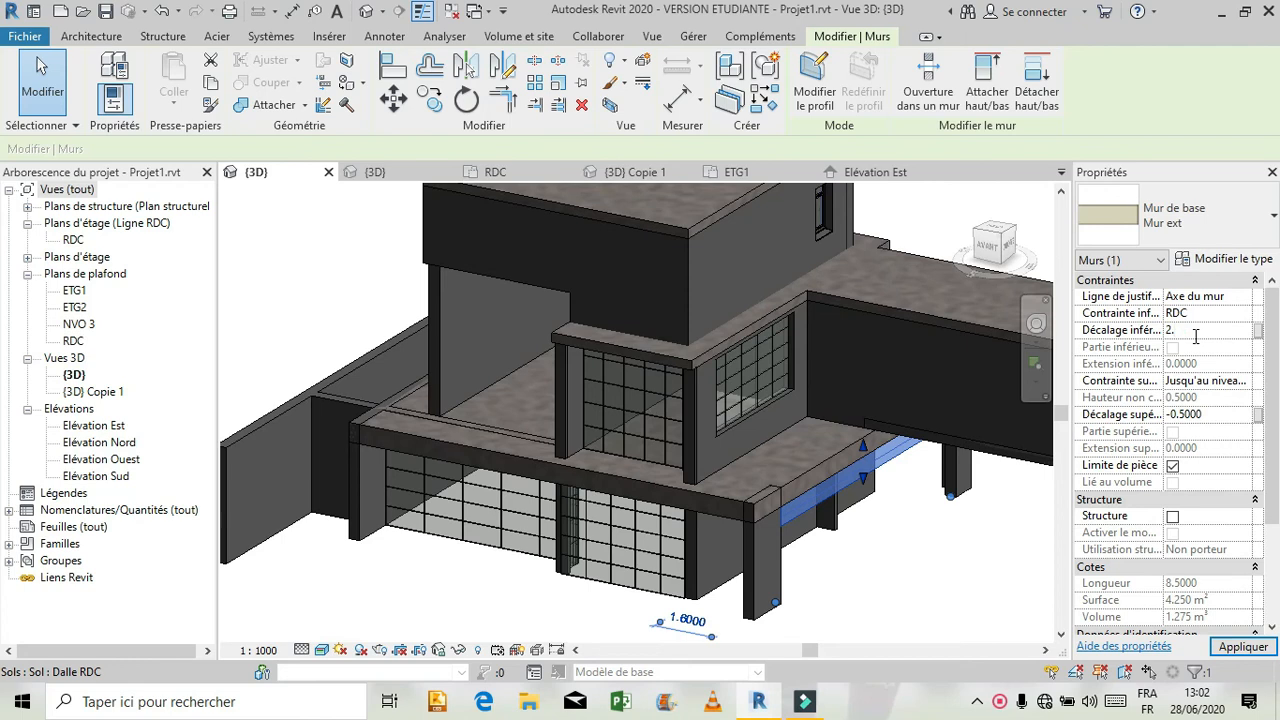
pyautogui.click(1235, 650)
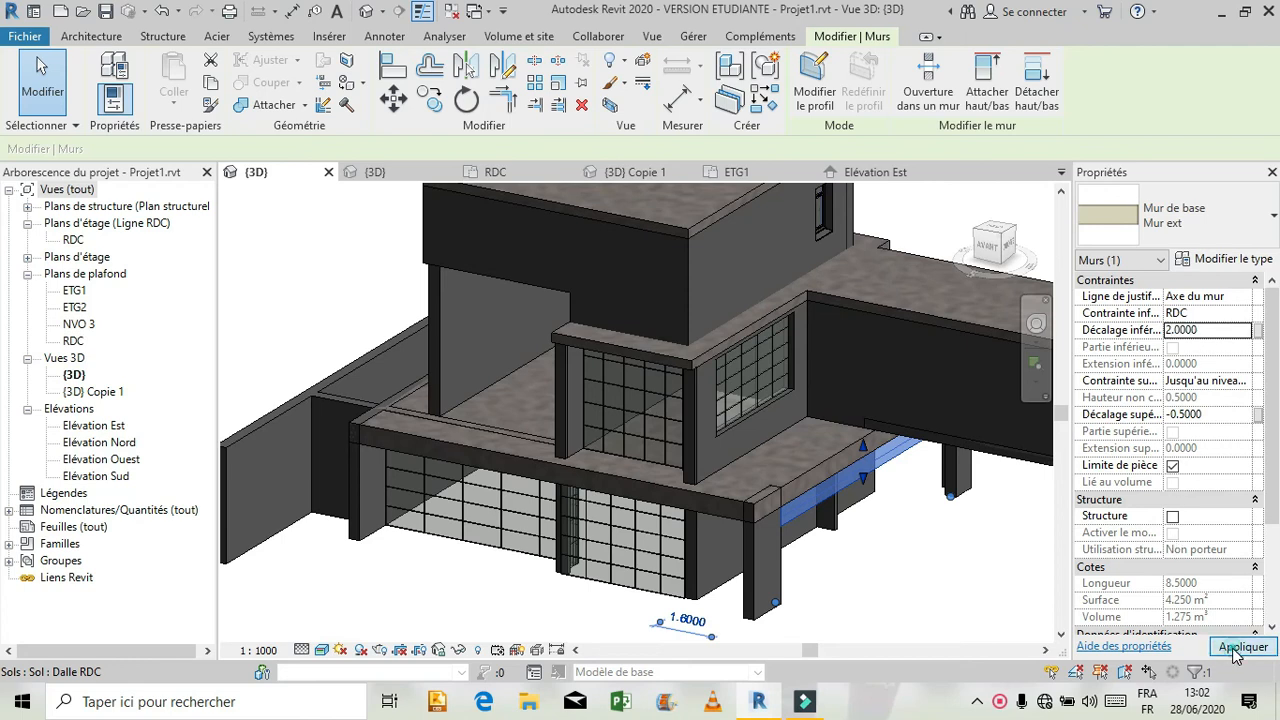
pyautogui.click(880, 598)
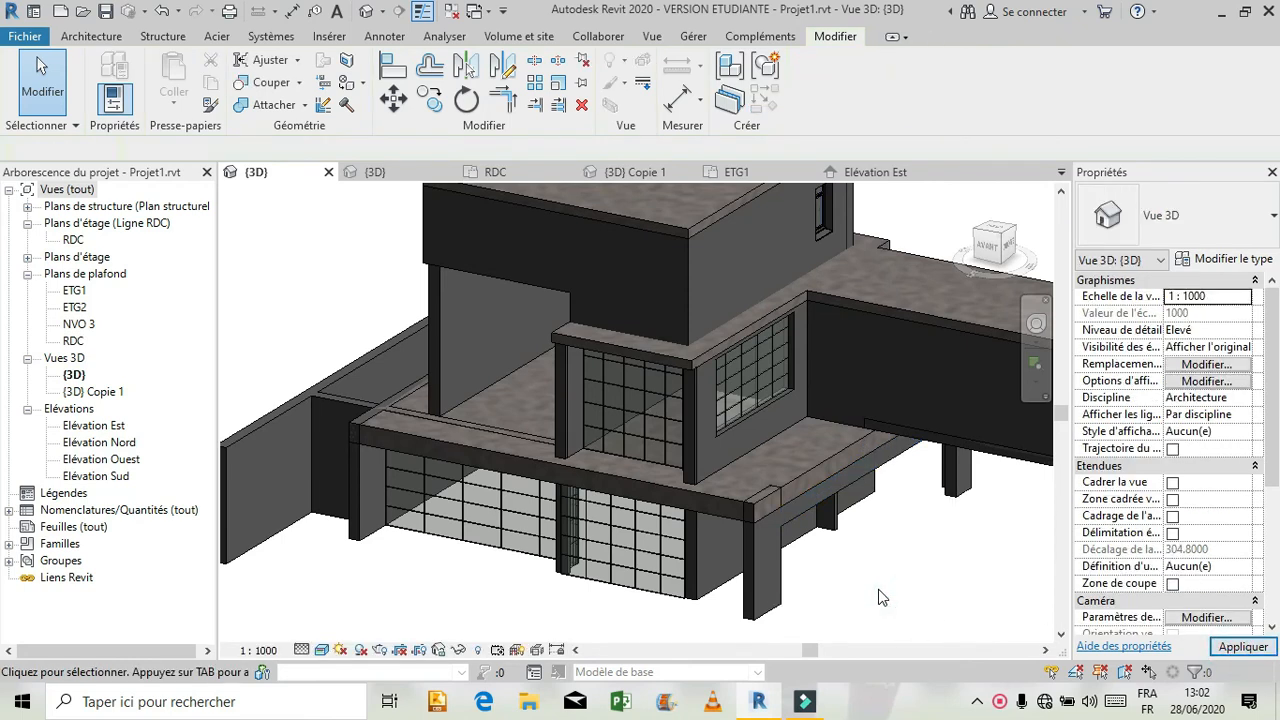
# Step: Try a top offset of 0.5 on the narrow Mur ext support wall at the terrace's front corner
pyautogui.click(770, 579)
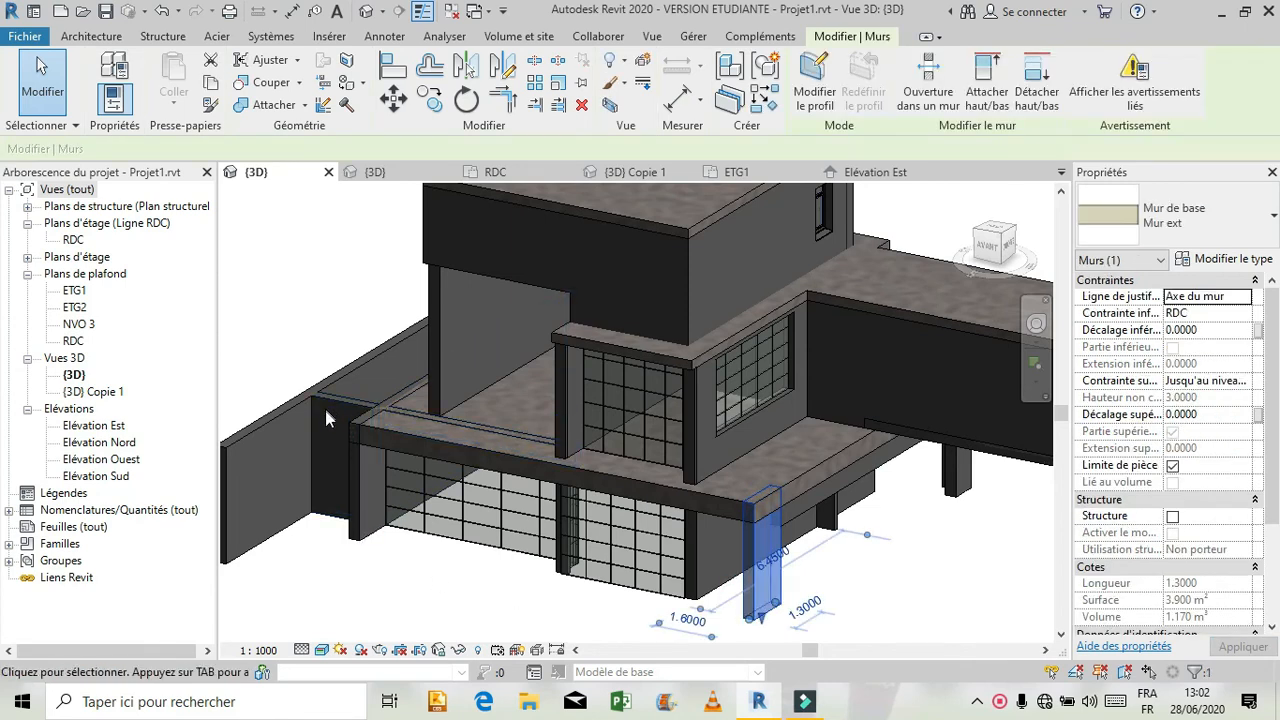
pyautogui.click(1214, 420)
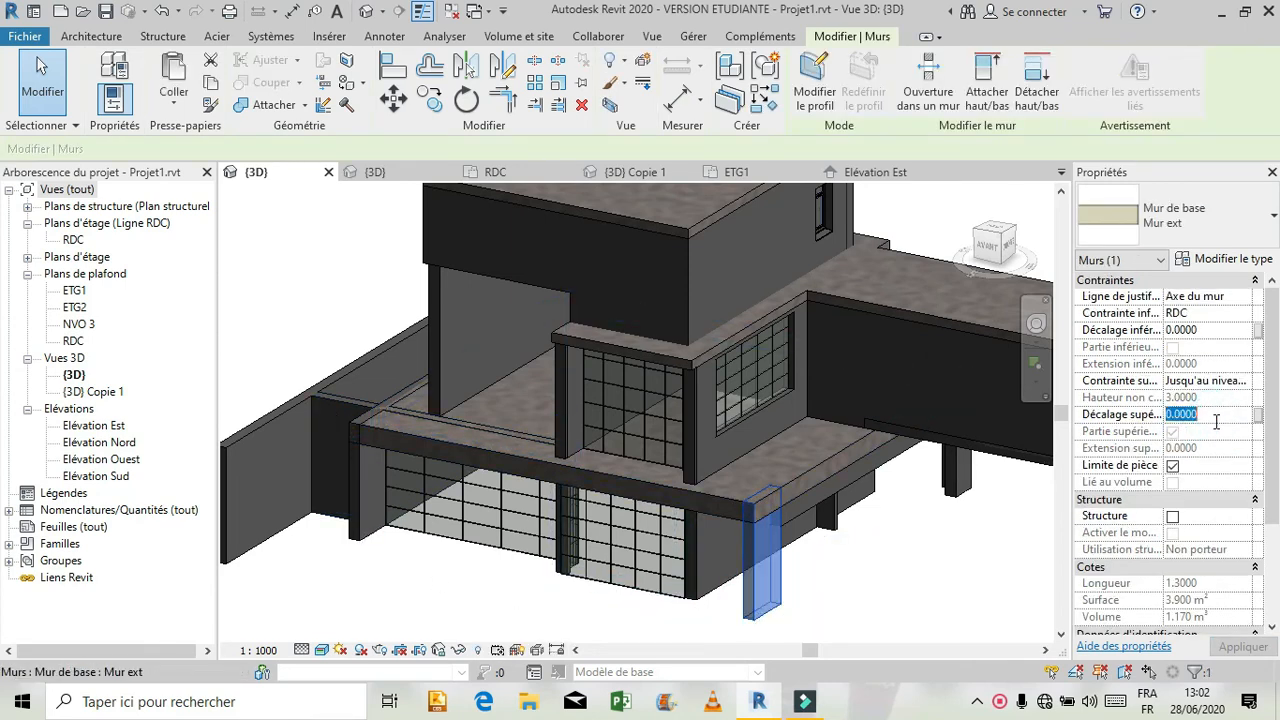
pyautogui.write('0.5')
pyautogui.press('Return')
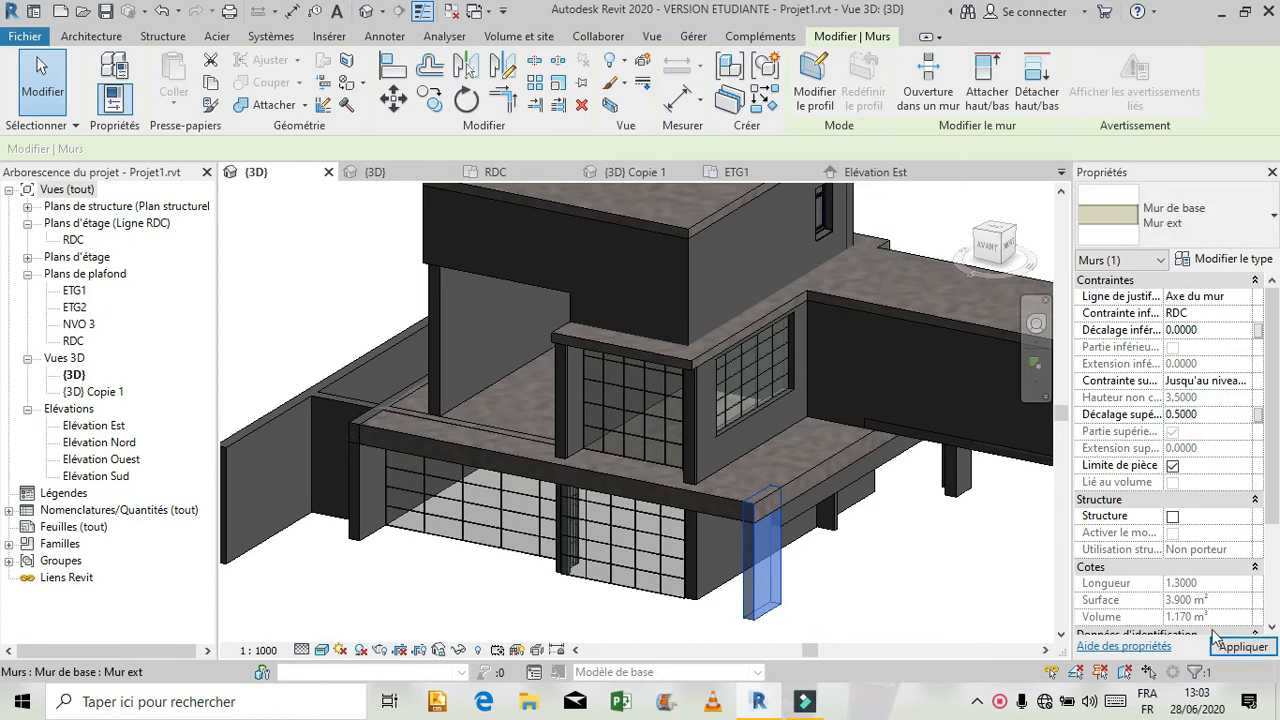
pyautogui.click(1226, 649)
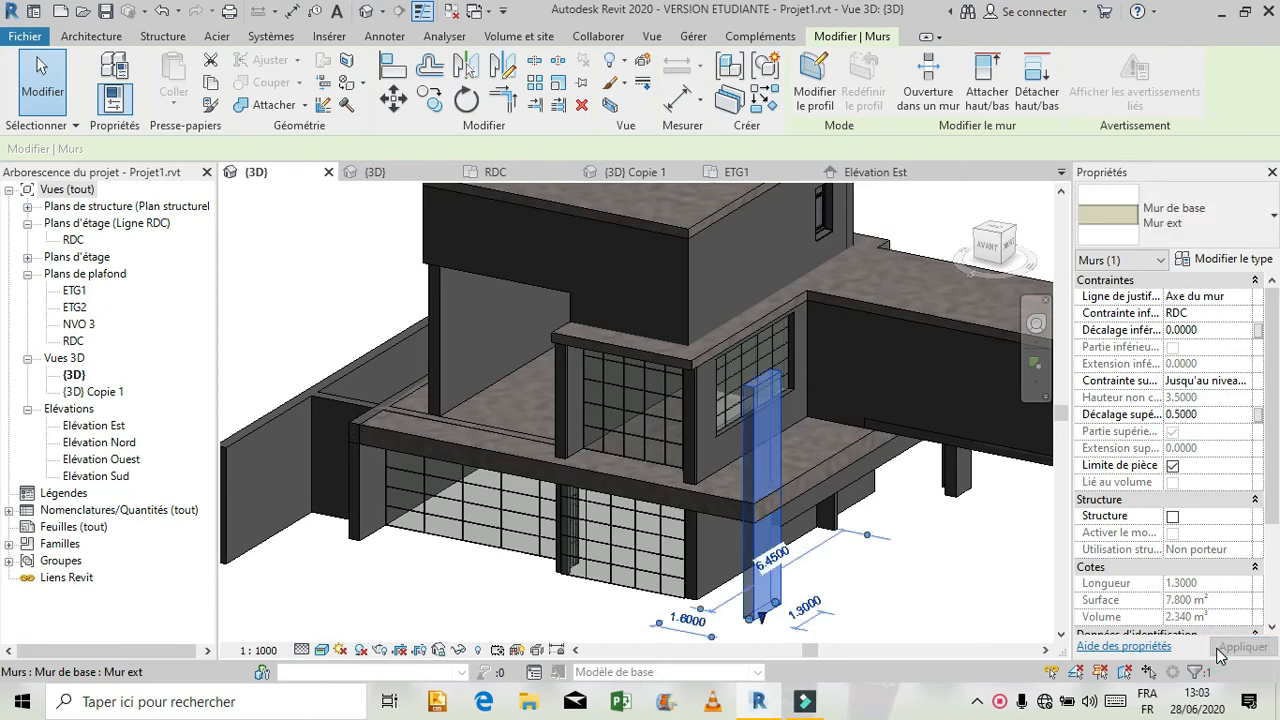
pyautogui.click(950, 605)
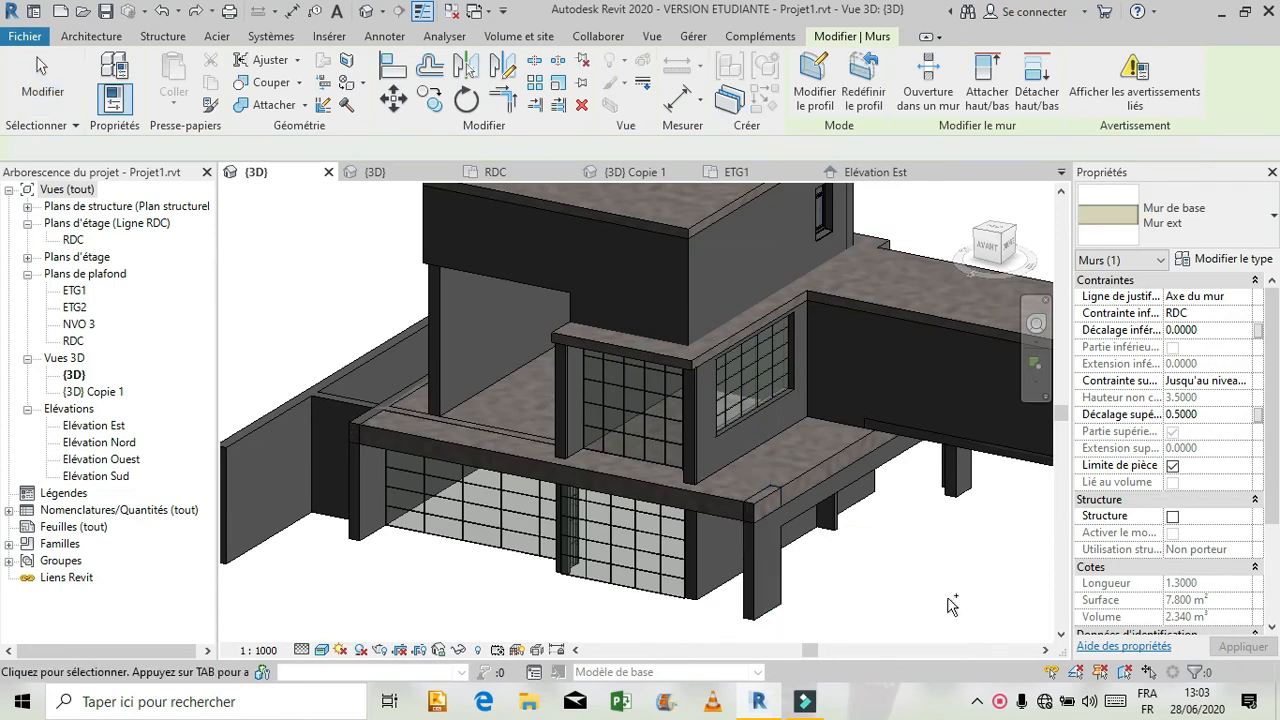
# Step: Delete the narrow support wall at the terrace's front corner and the Mur ext wall joining the long boundary wall to the terrace
pyautogui.click(790, 600)
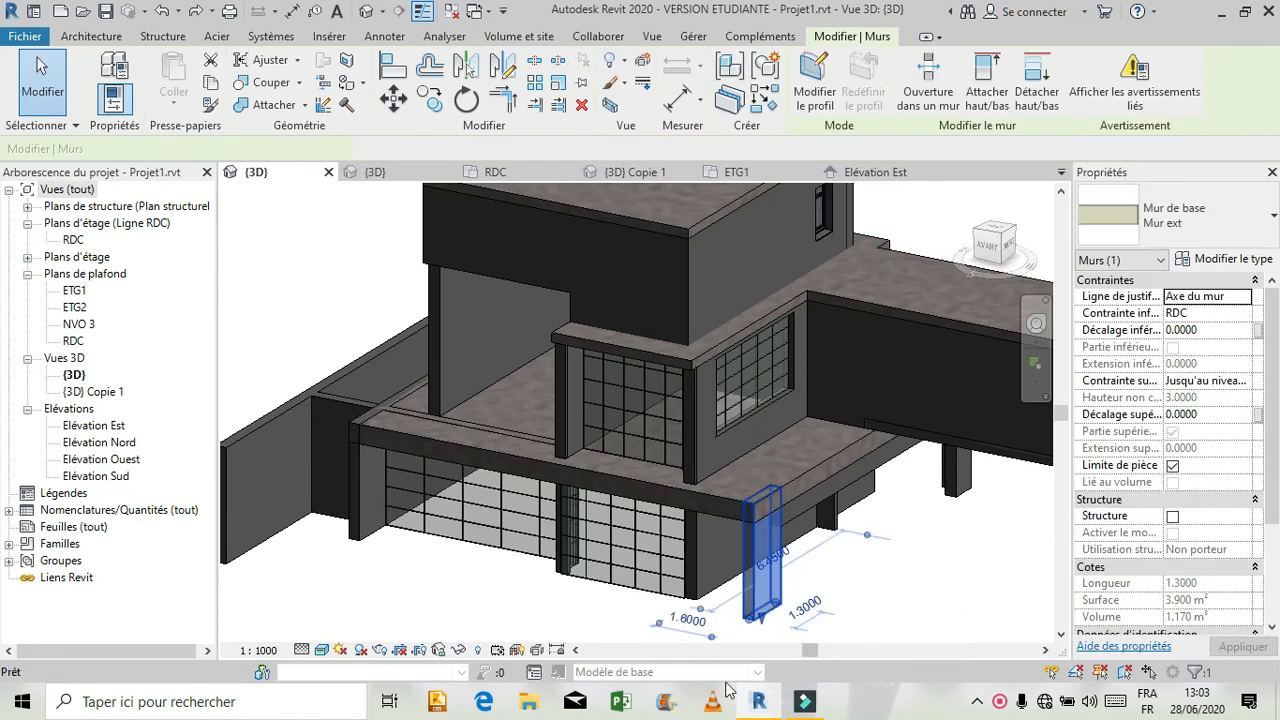
pyautogui.press('Delete')
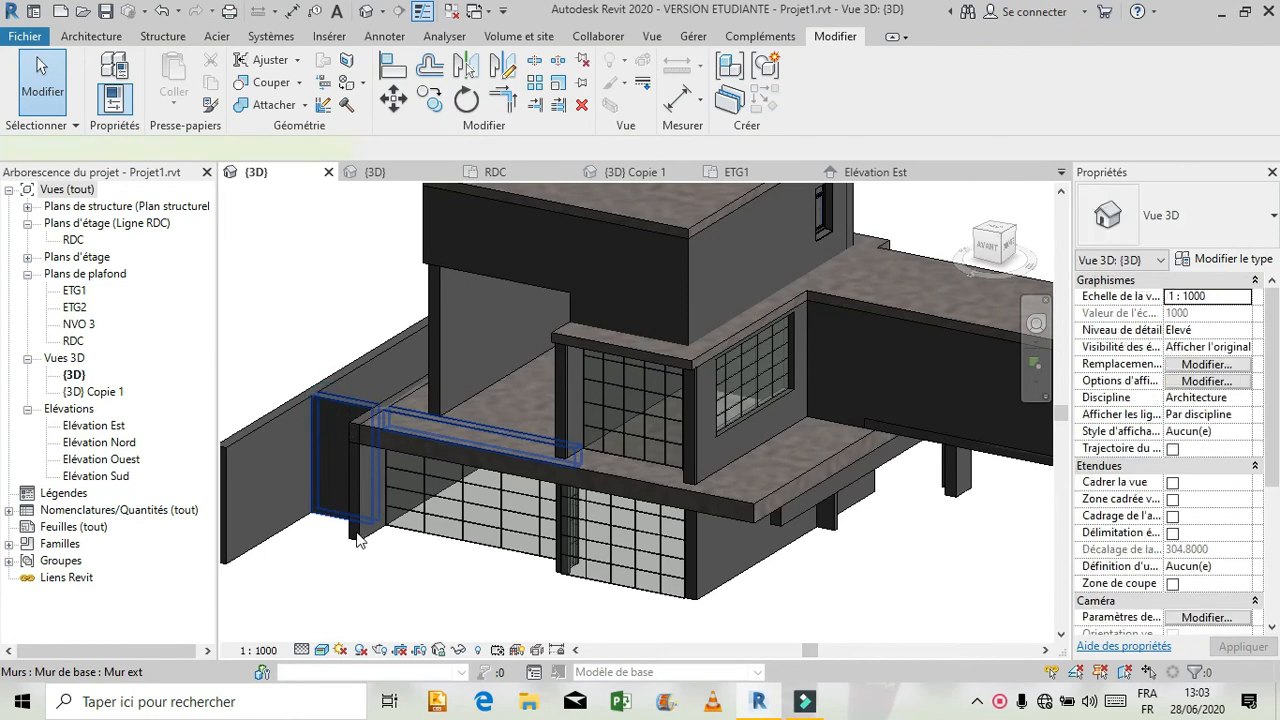
pyautogui.click(330, 410)
pyautogui.press('Delete')
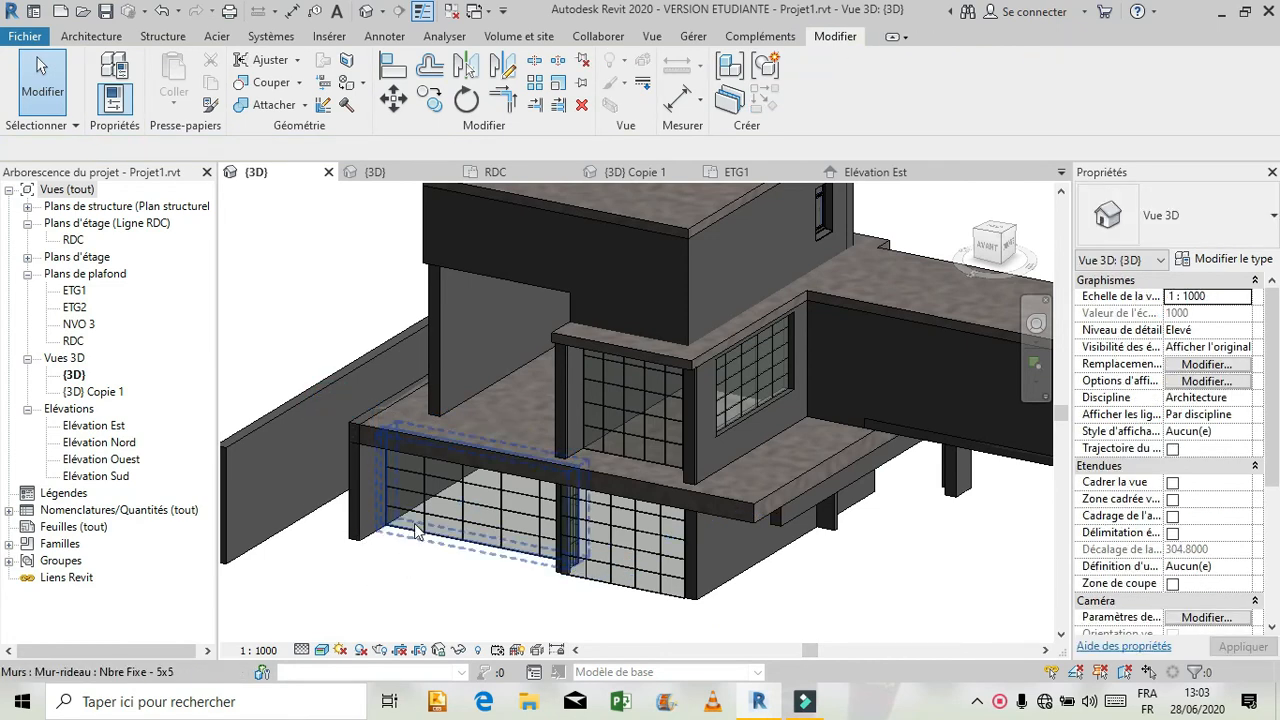
# Step: Replace the front curtain wall under the terrace with a recessed 7.5 m Mur ext wall from the long boundary wall, drawn on the RDC plan
pyautogui.click(446, 590)
pyautogui.press('Delete')
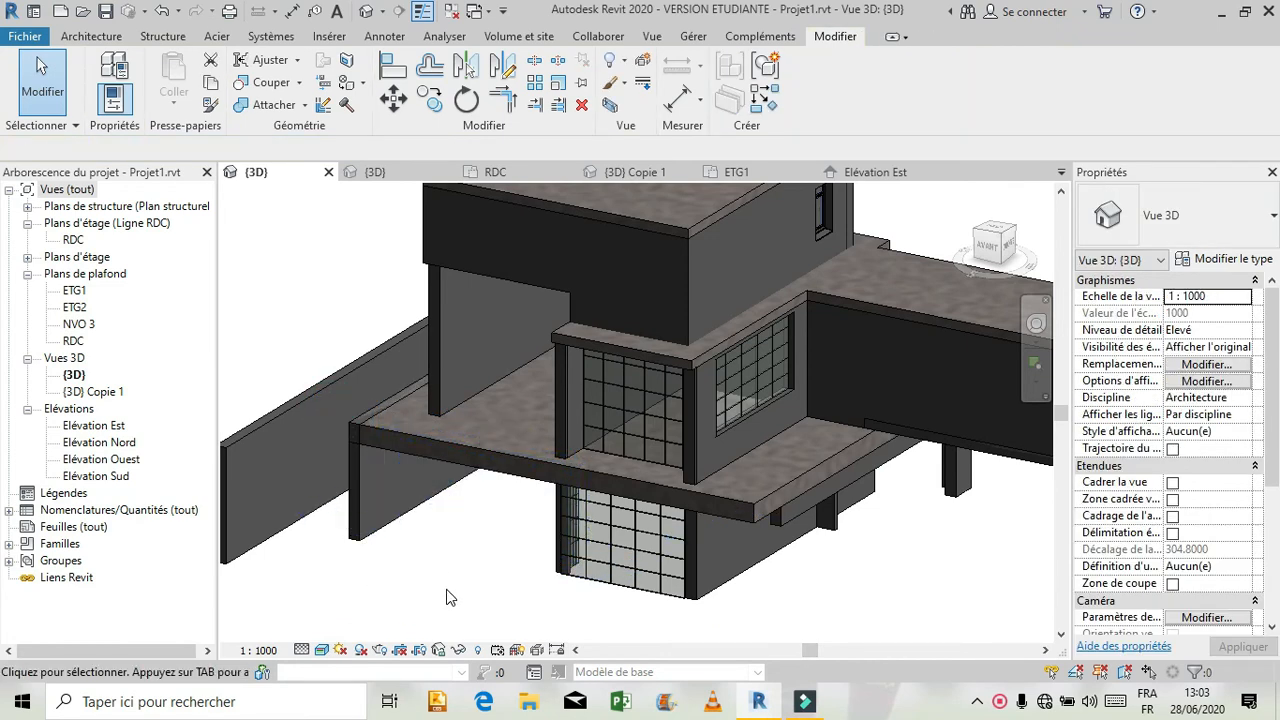
pyautogui.click(494, 172)
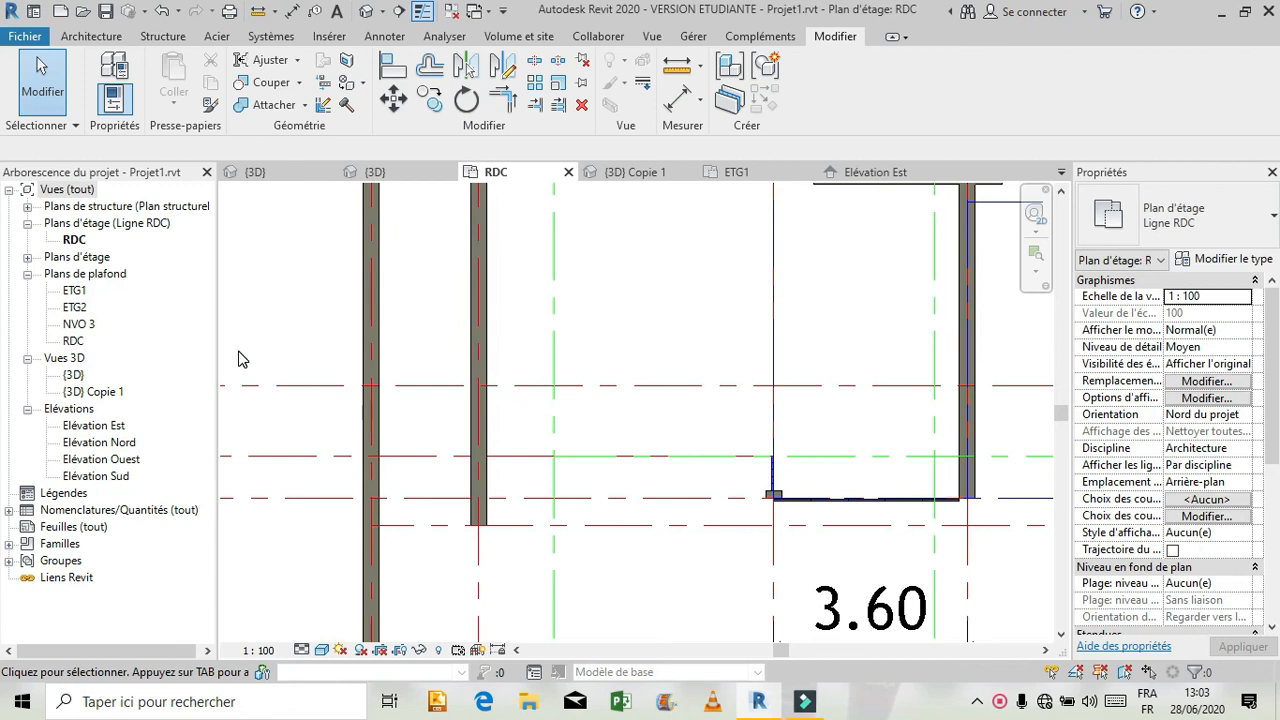
pyautogui.click(91, 35)
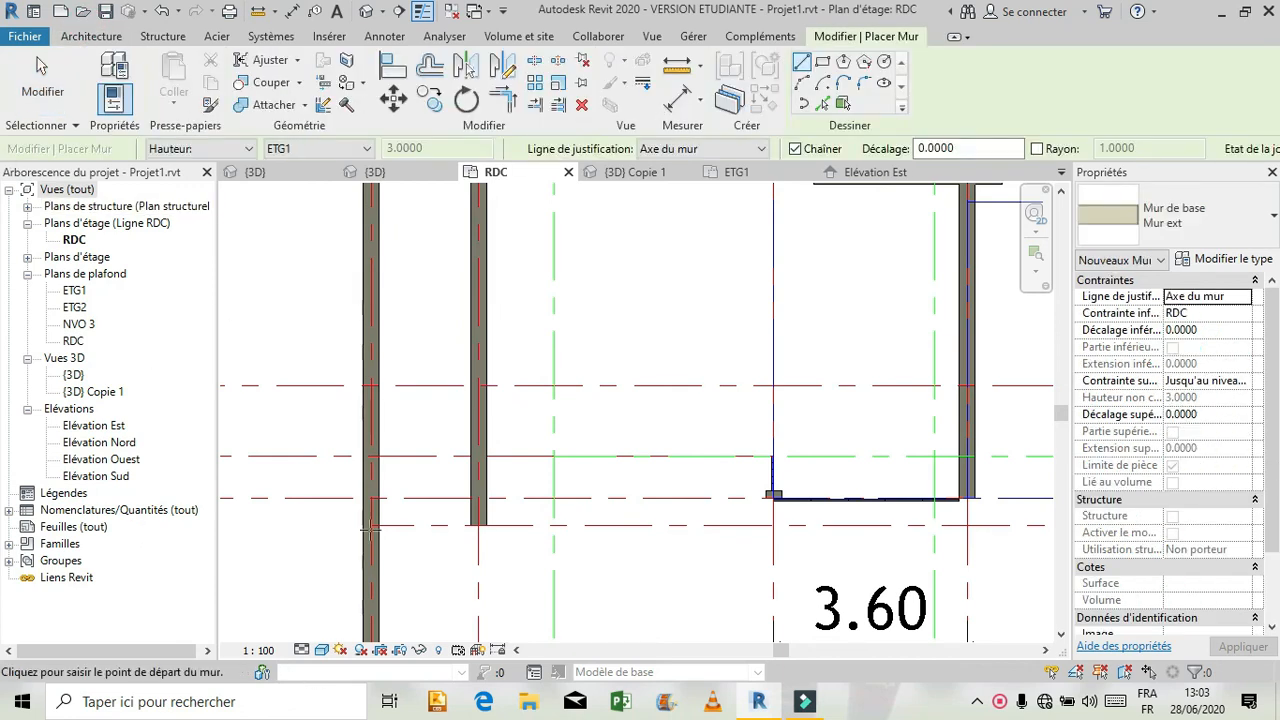
pyautogui.click(378, 456)
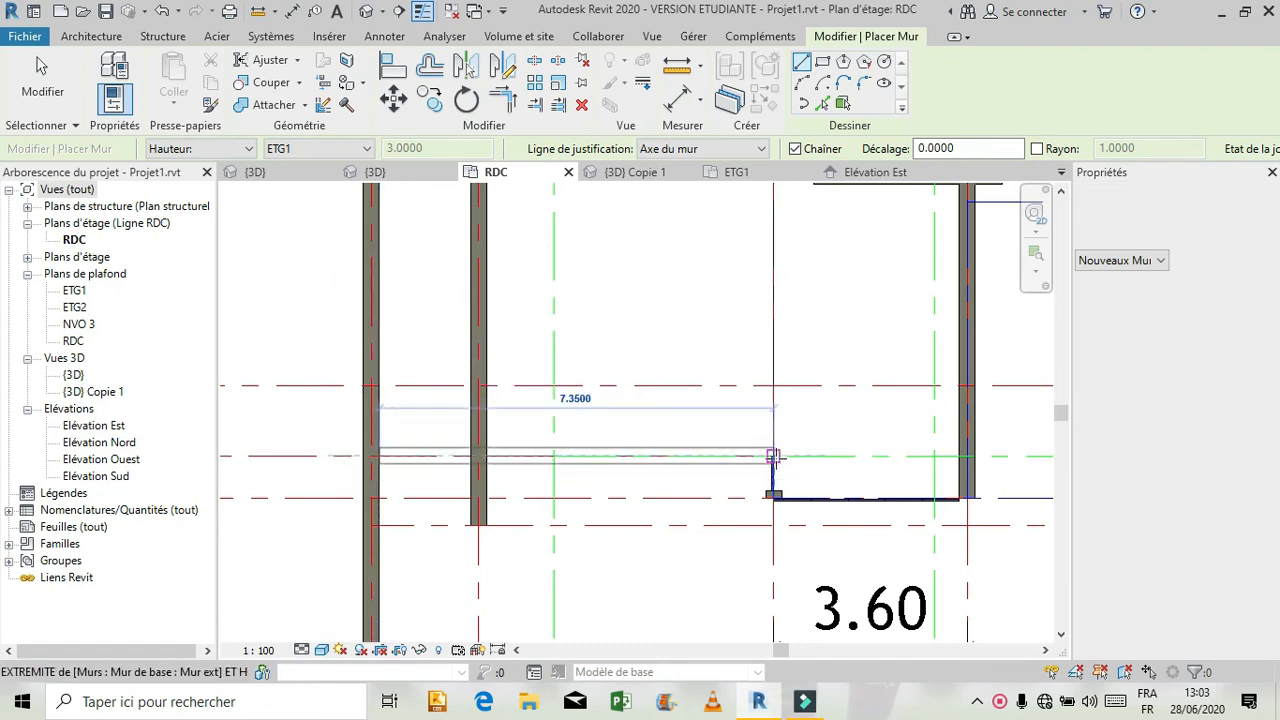
pyautogui.click(773, 456)
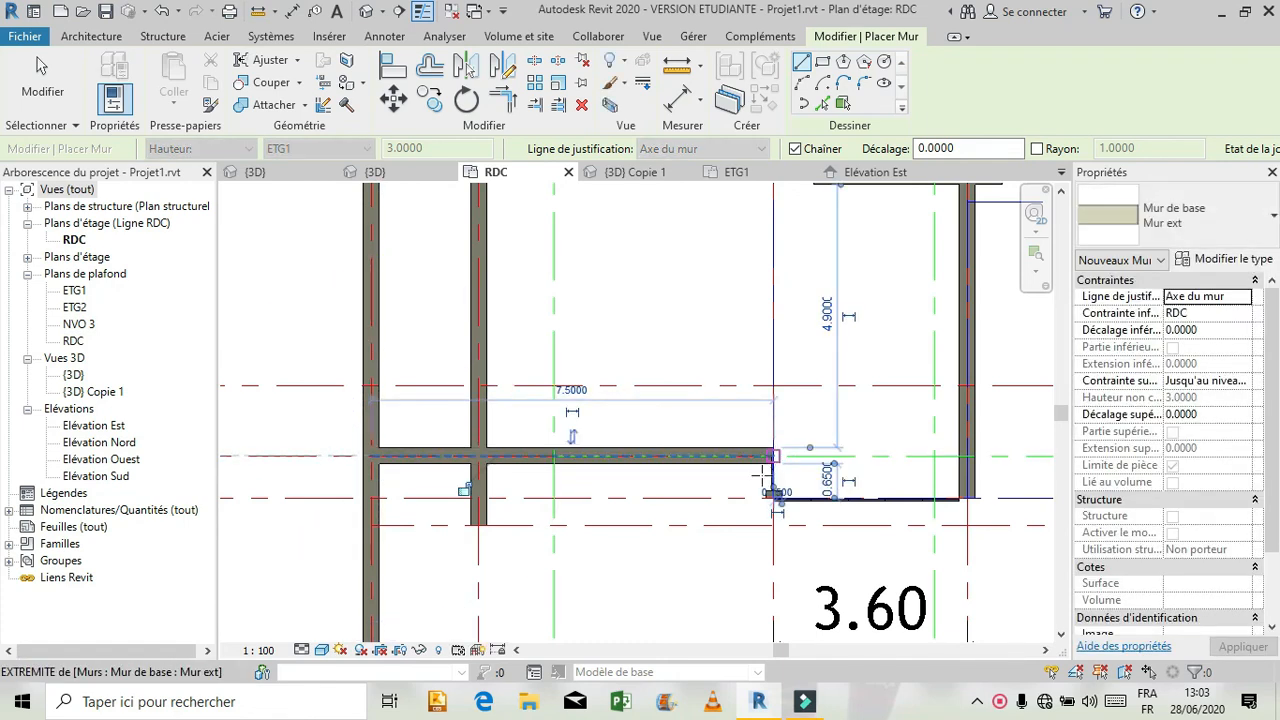
pyautogui.press('Escape')
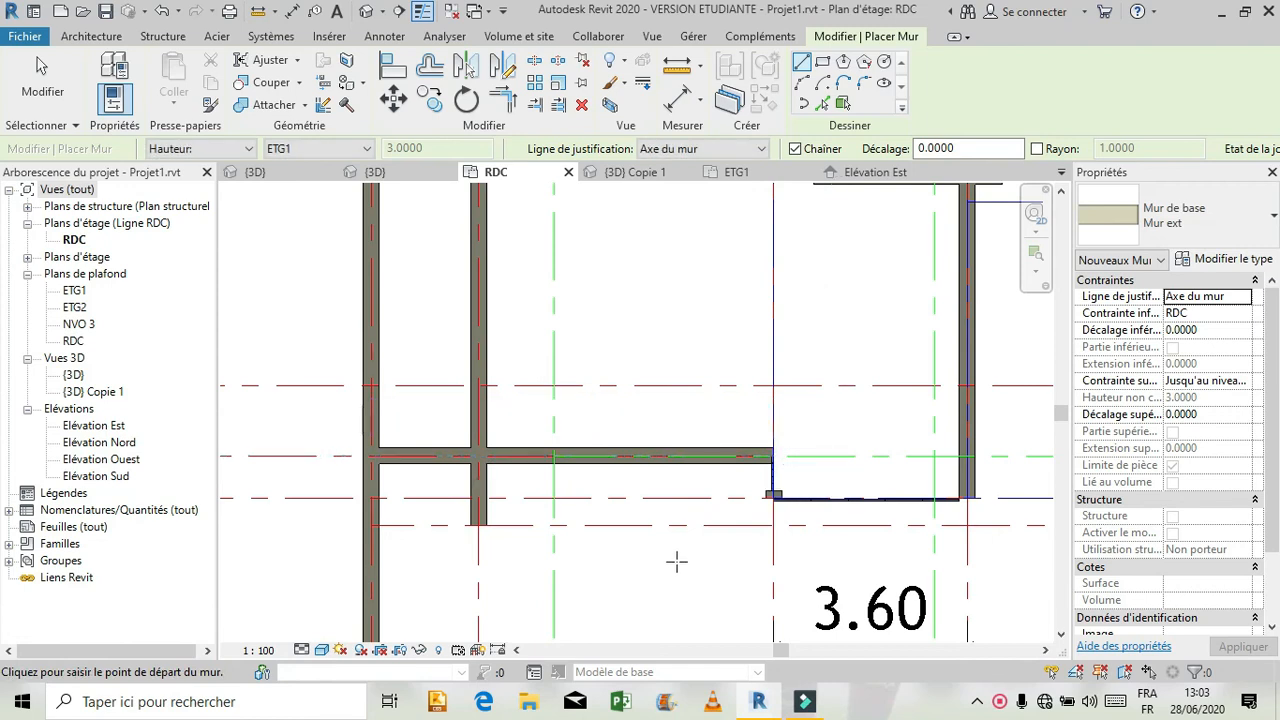
pyautogui.press('Escape')
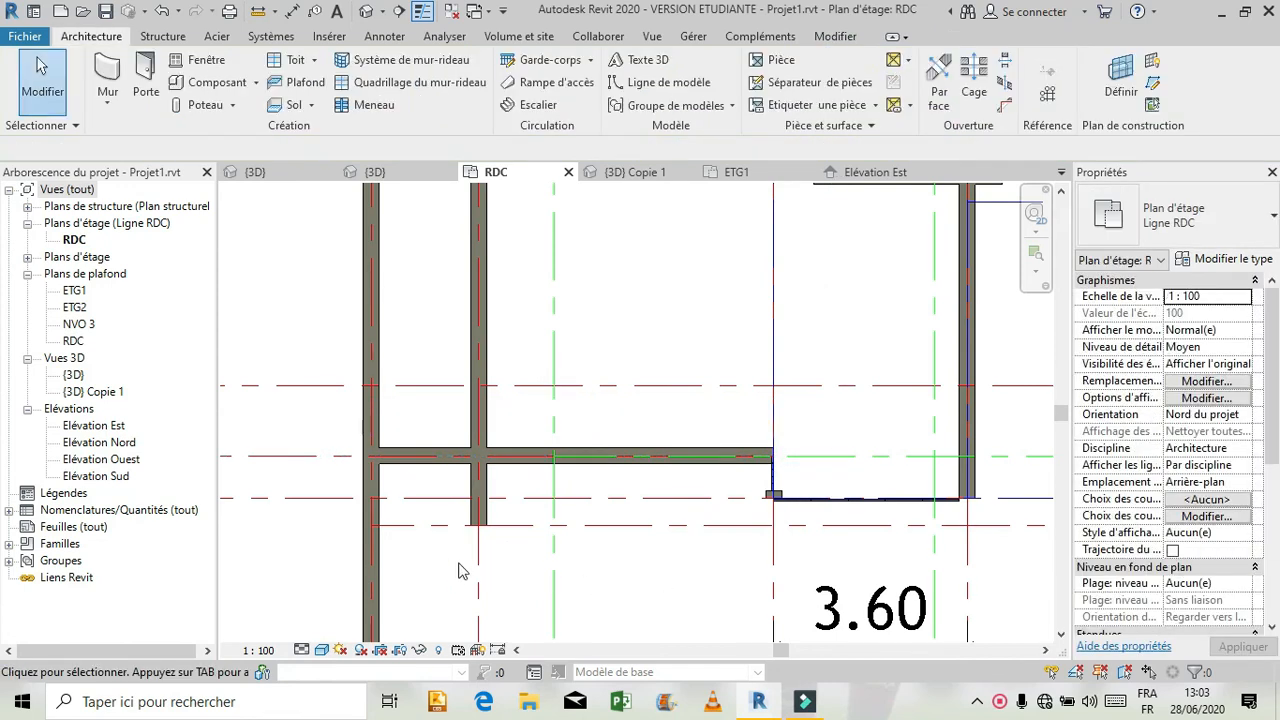
# Step: Try to draw a short Mur ext wall on the RDC plan from the grid intersection beyond the curtain-walled room's outer side wall
pyautogui.scroll(-2, 455, 561)
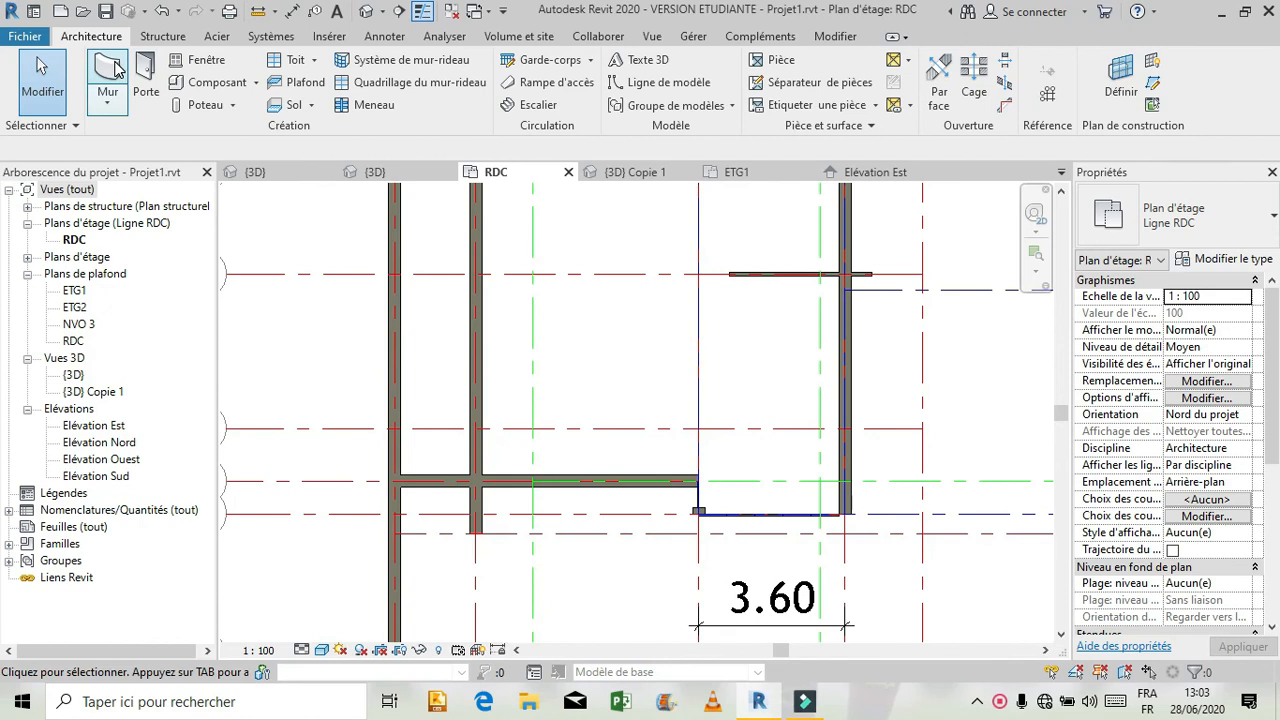
pyautogui.press('w')
pyautogui.press('a')
pyautogui.click(921, 514)
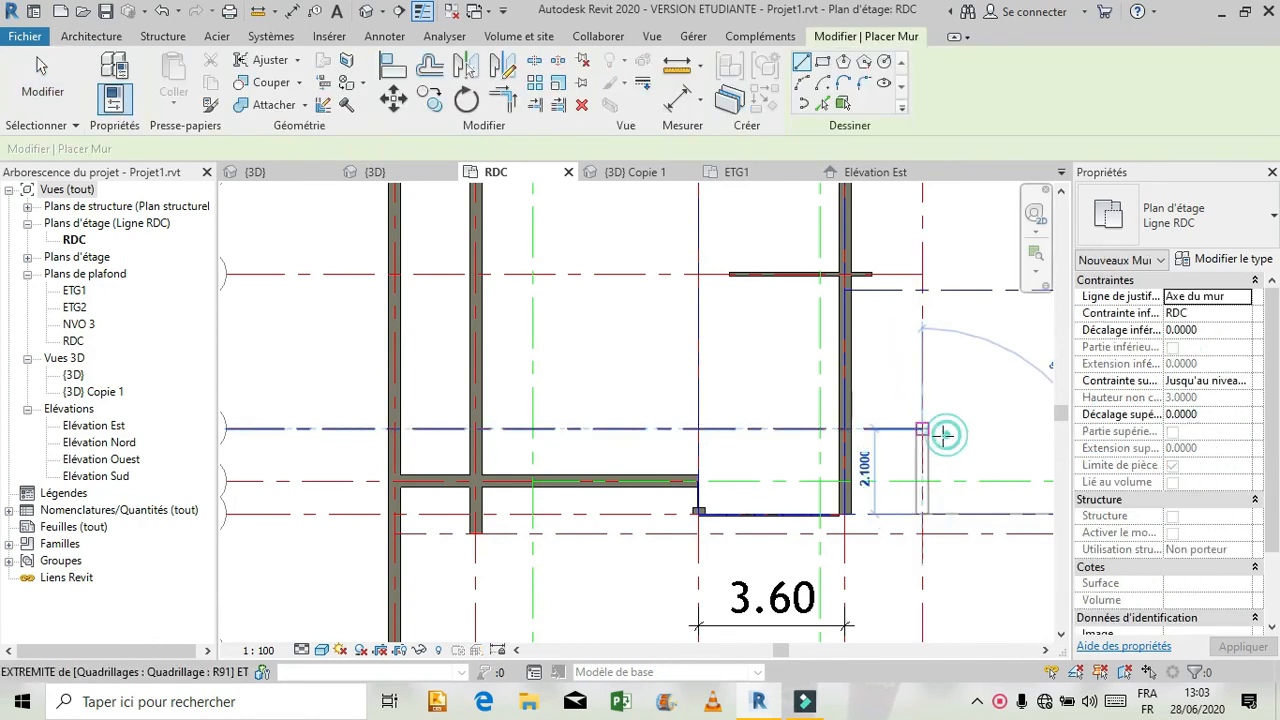
pyautogui.click(925, 434)
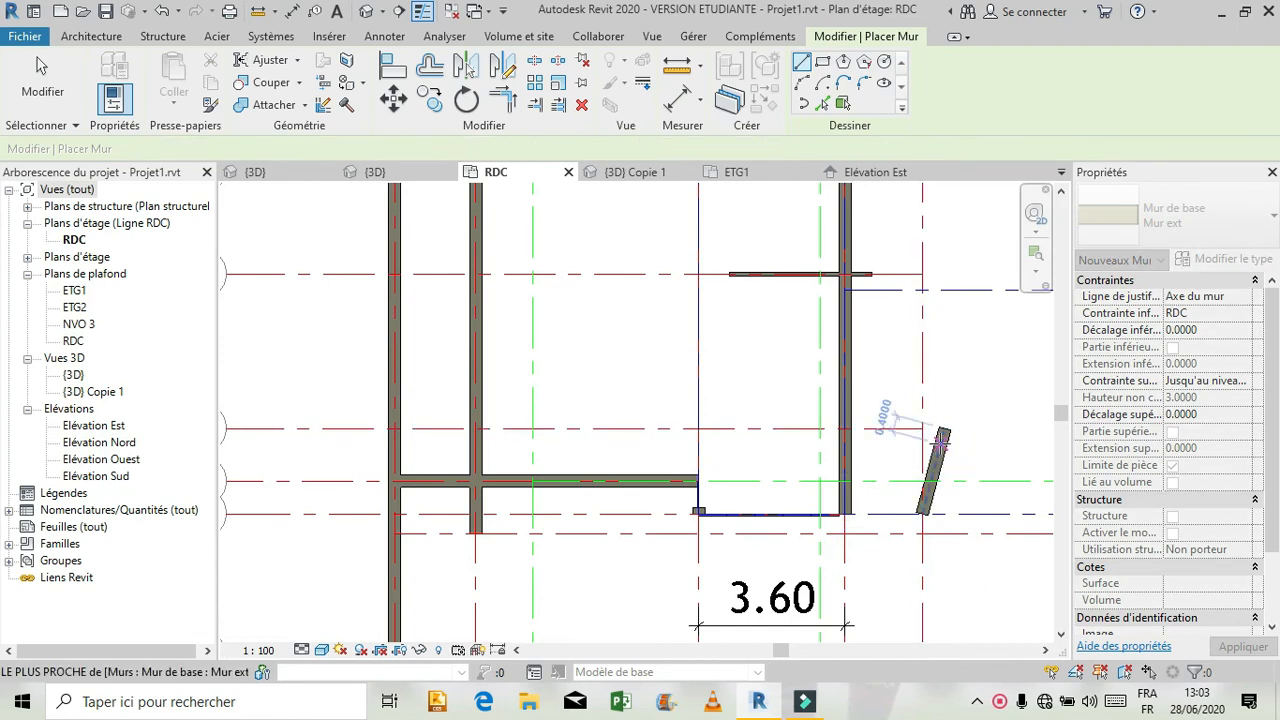
pyautogui.press('Escape')
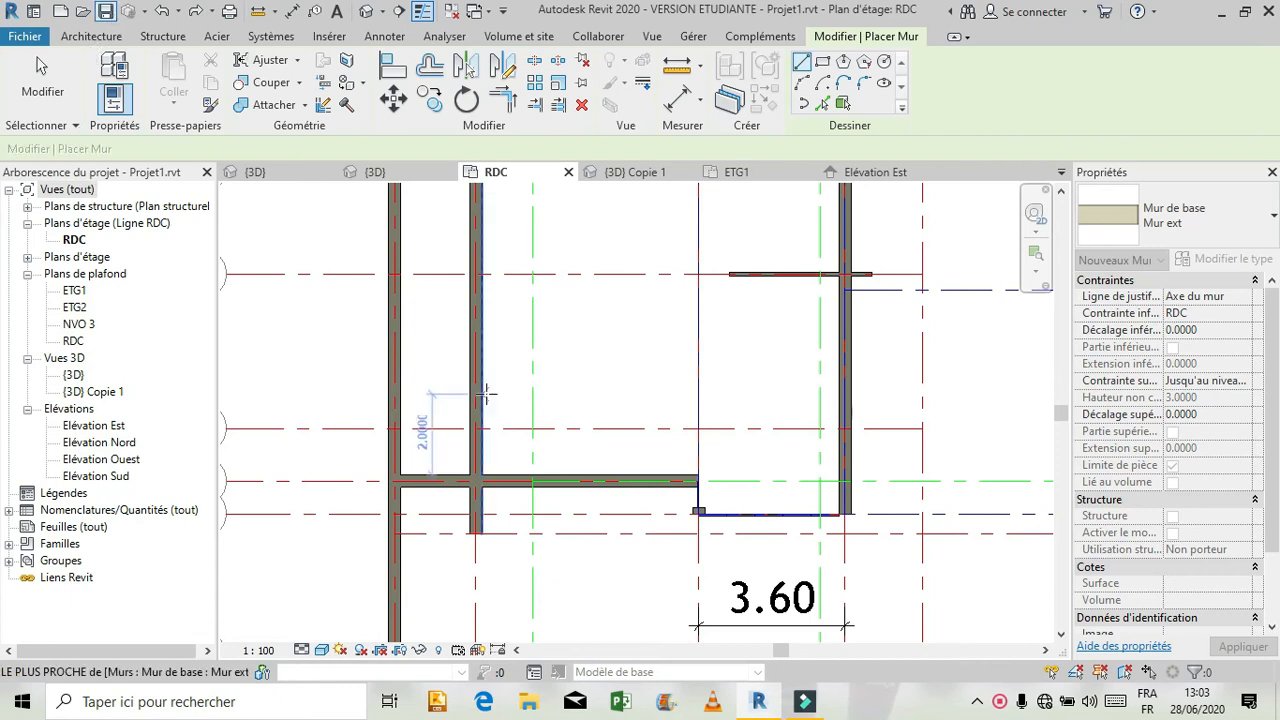
# Step: Try a 2.1 m Mur ext support wall along the outermost grid line, check it in 3D and remove it
pyautogui.click(922, 514)
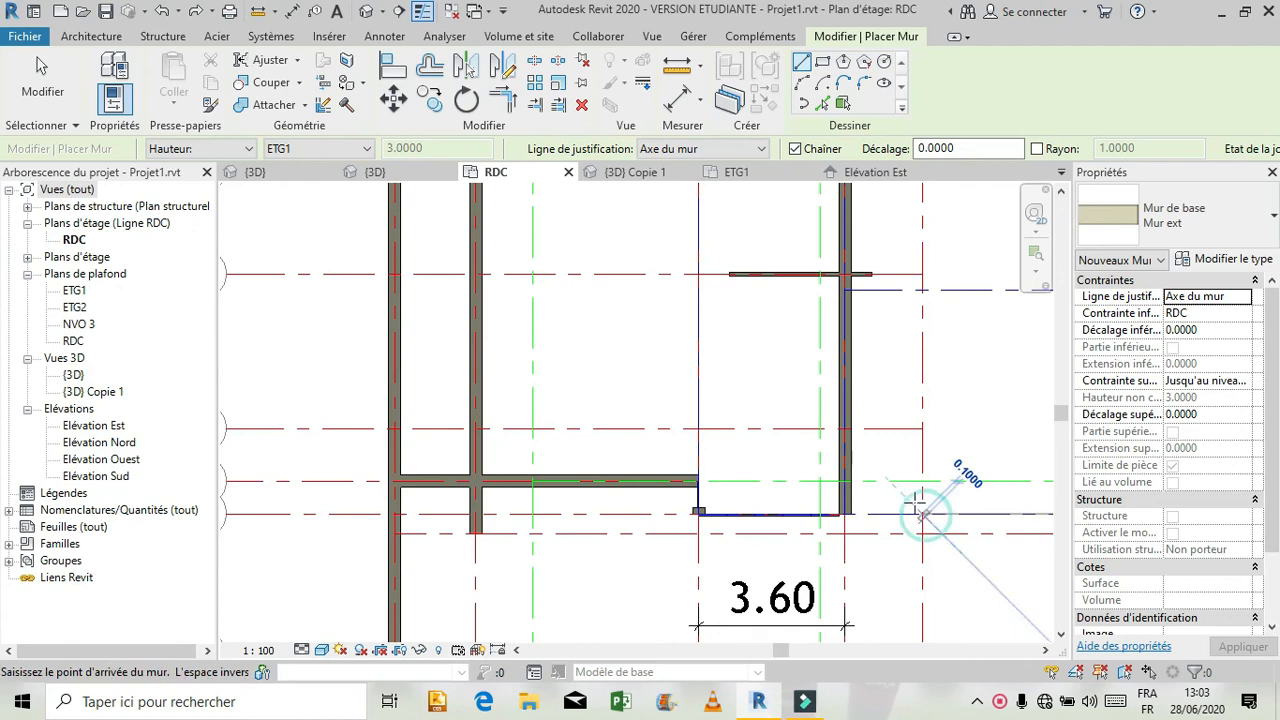
pyautogui.click(922, 430)
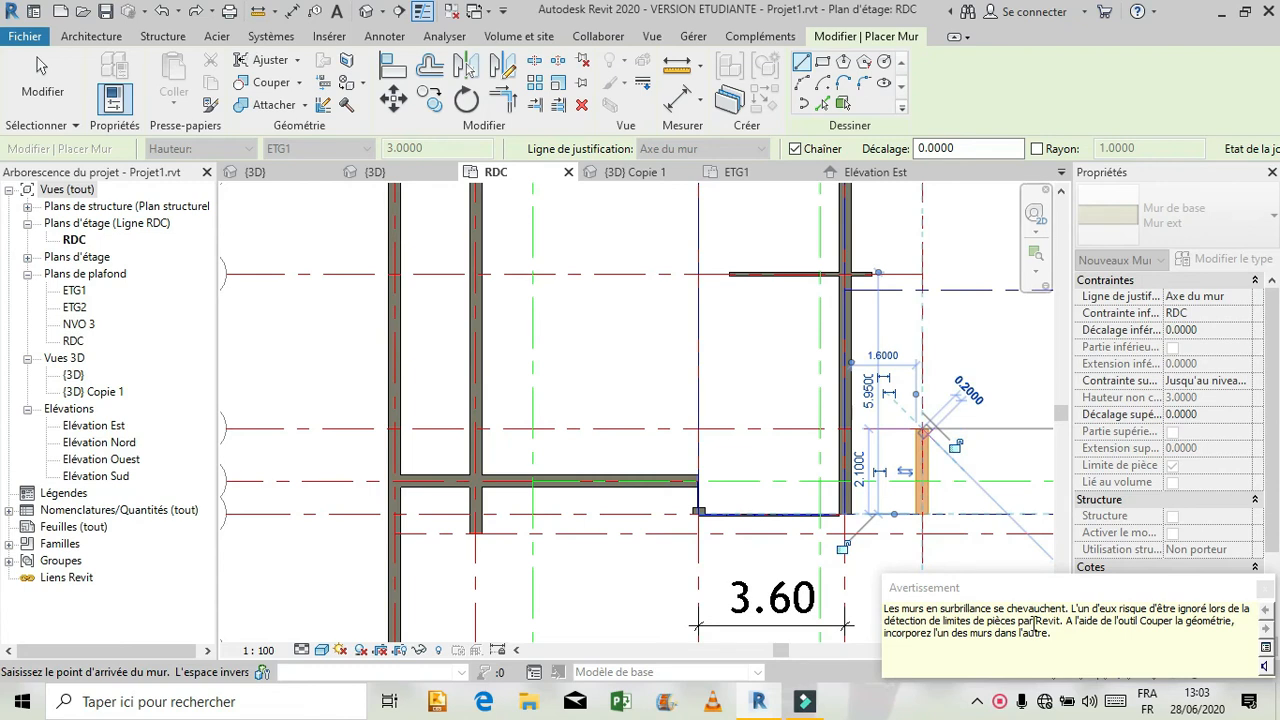
pyautogui.press('Escape')
pyautogui.press('Escape')
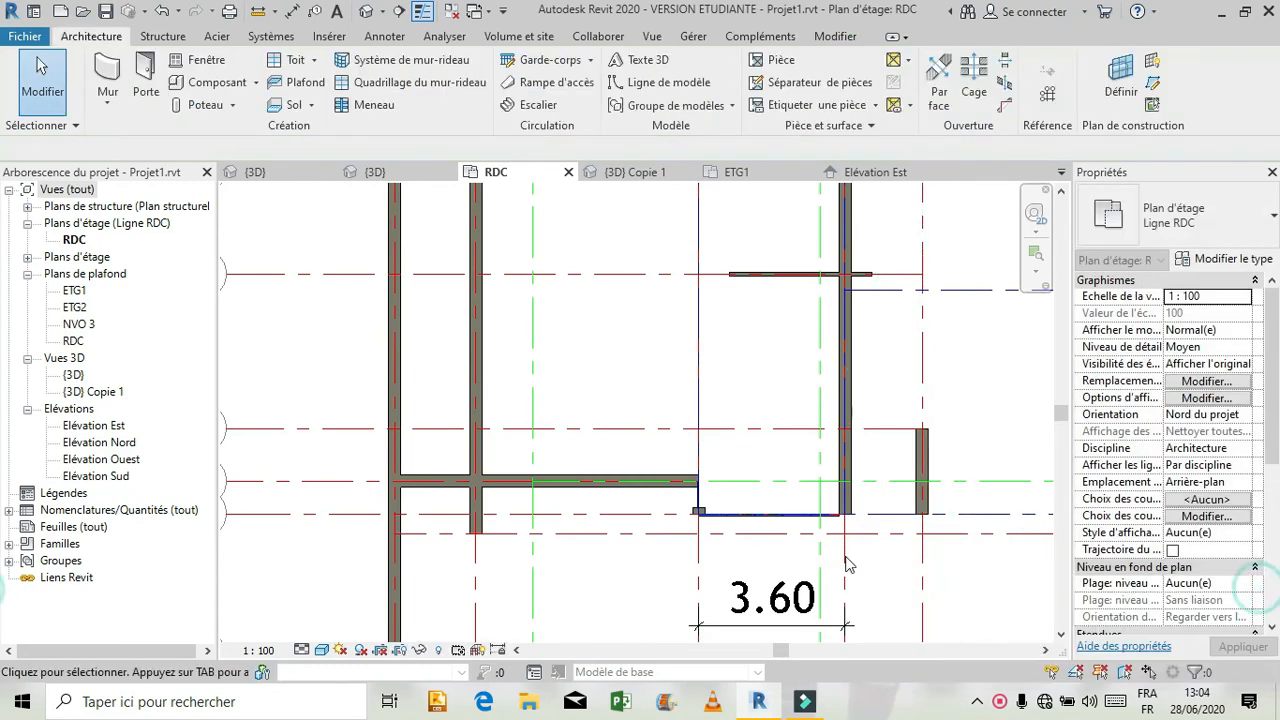
pyautogui.click(240, 173)
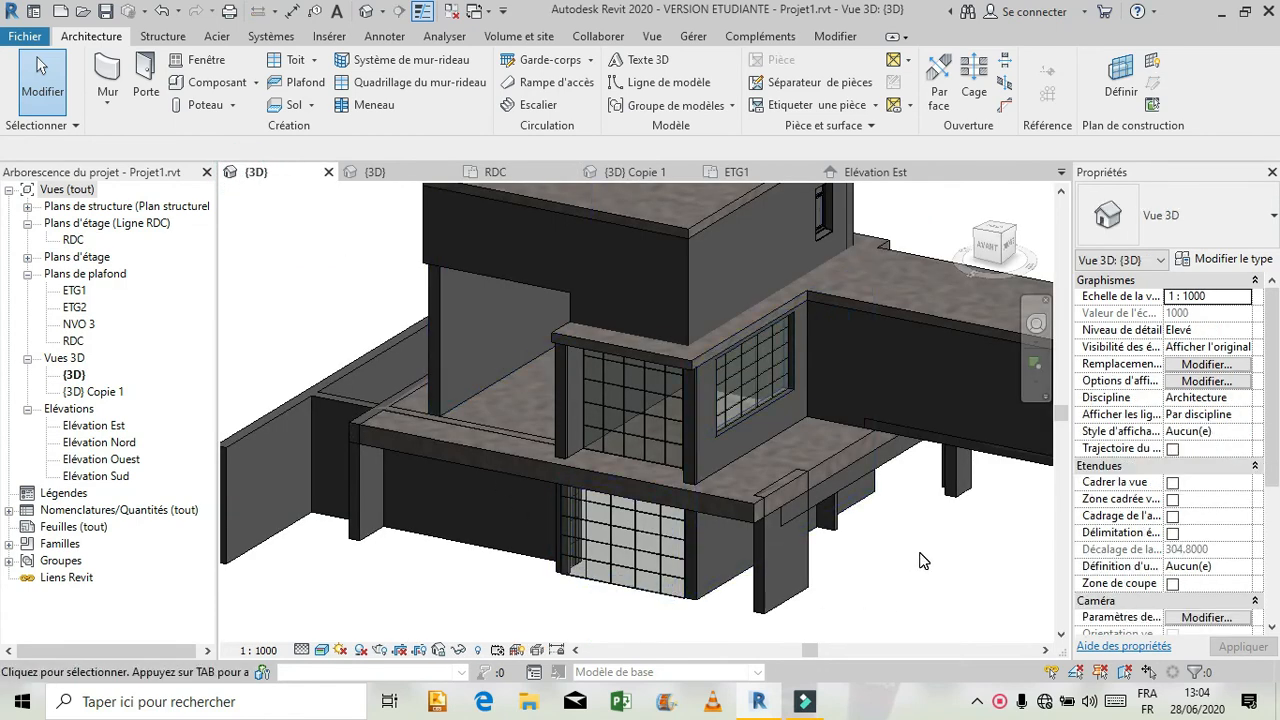
pyautogui.click(757, 541)
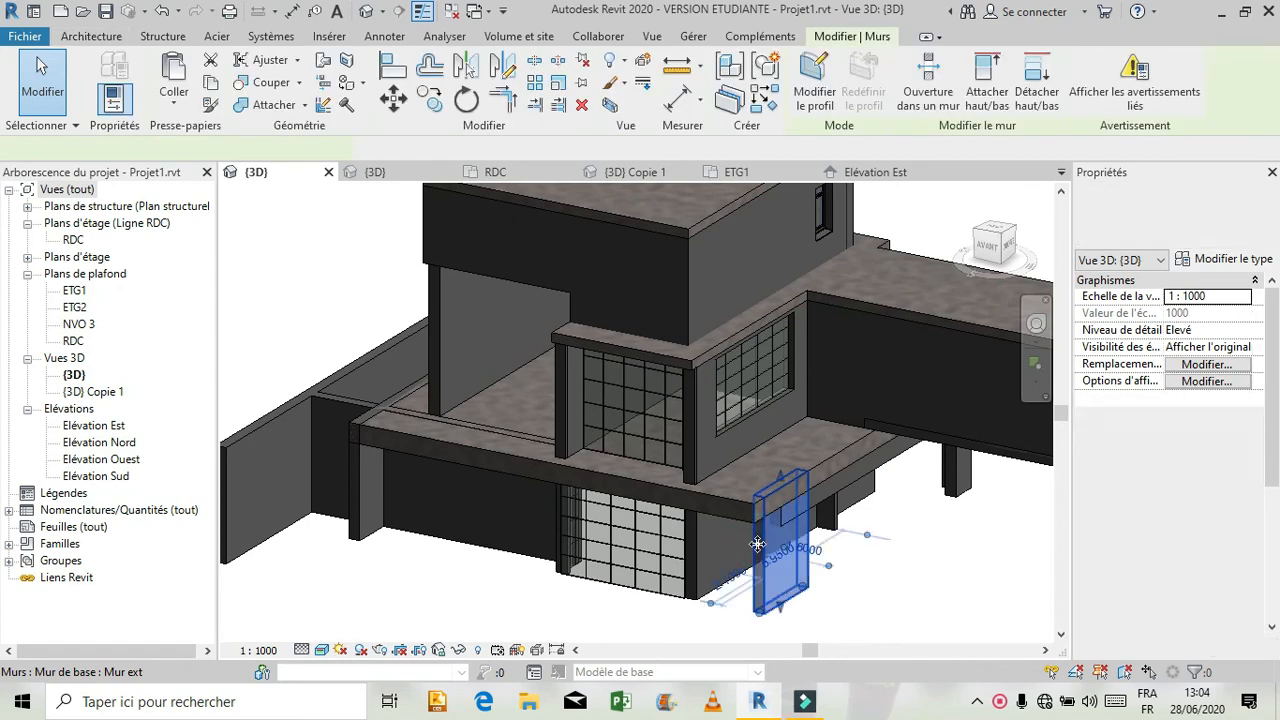
pyautogui.click(966, 609)
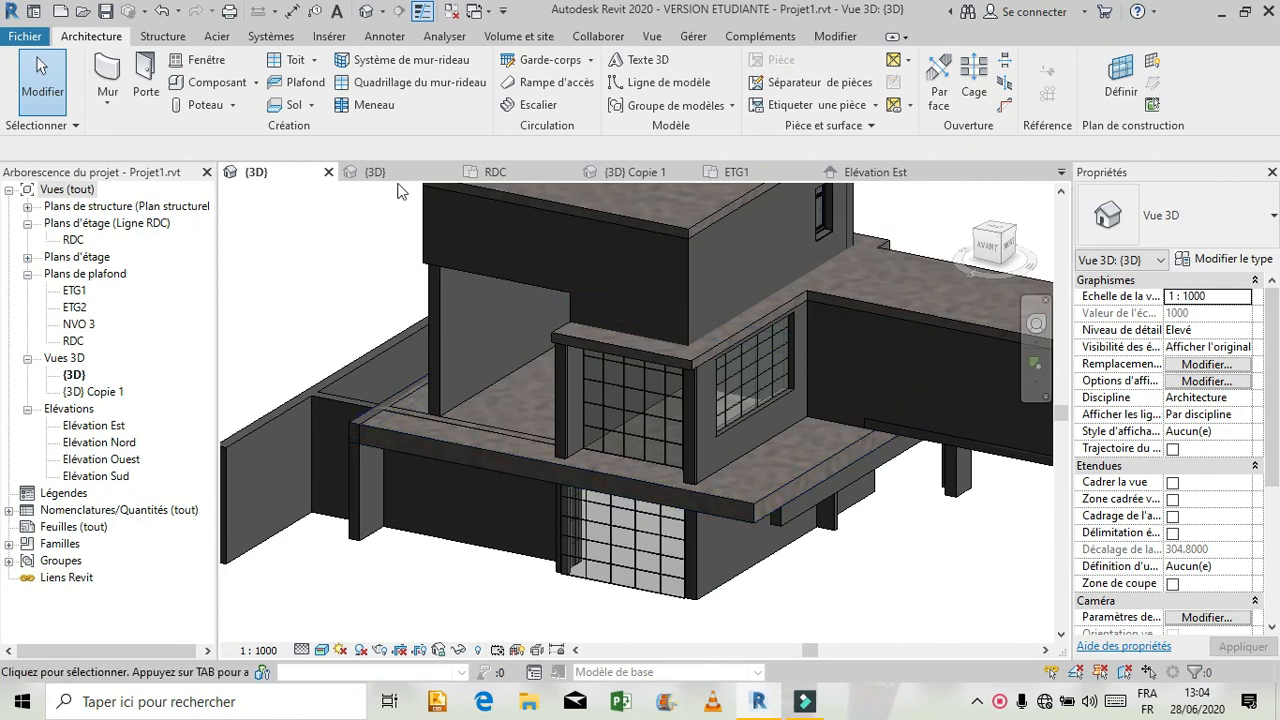
# Step: Draw a 1.3 m Mur ext support wall on the RDC plan along the outermost grid line, starting at the terrace's front edge
pyautogui.click(503, 176)
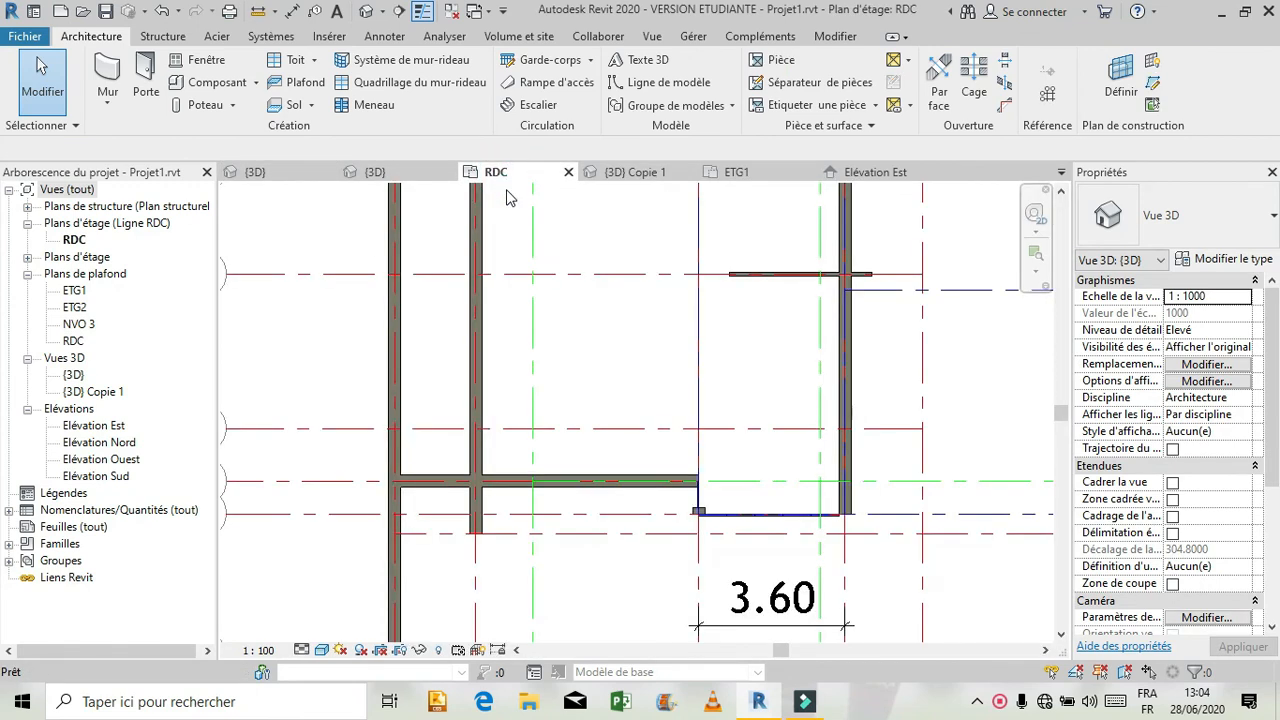
pyautogui.scroll(1, 1013, 486)
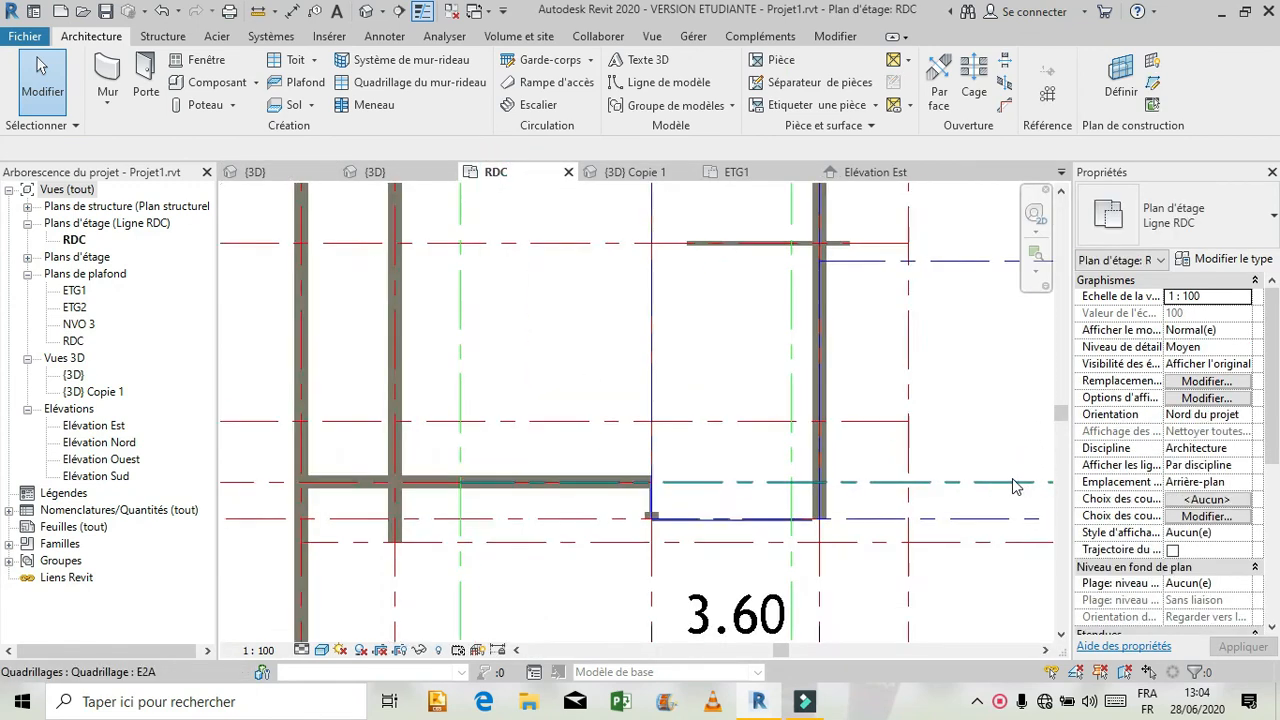
pyautogui.scroll(1, 1013, 486)
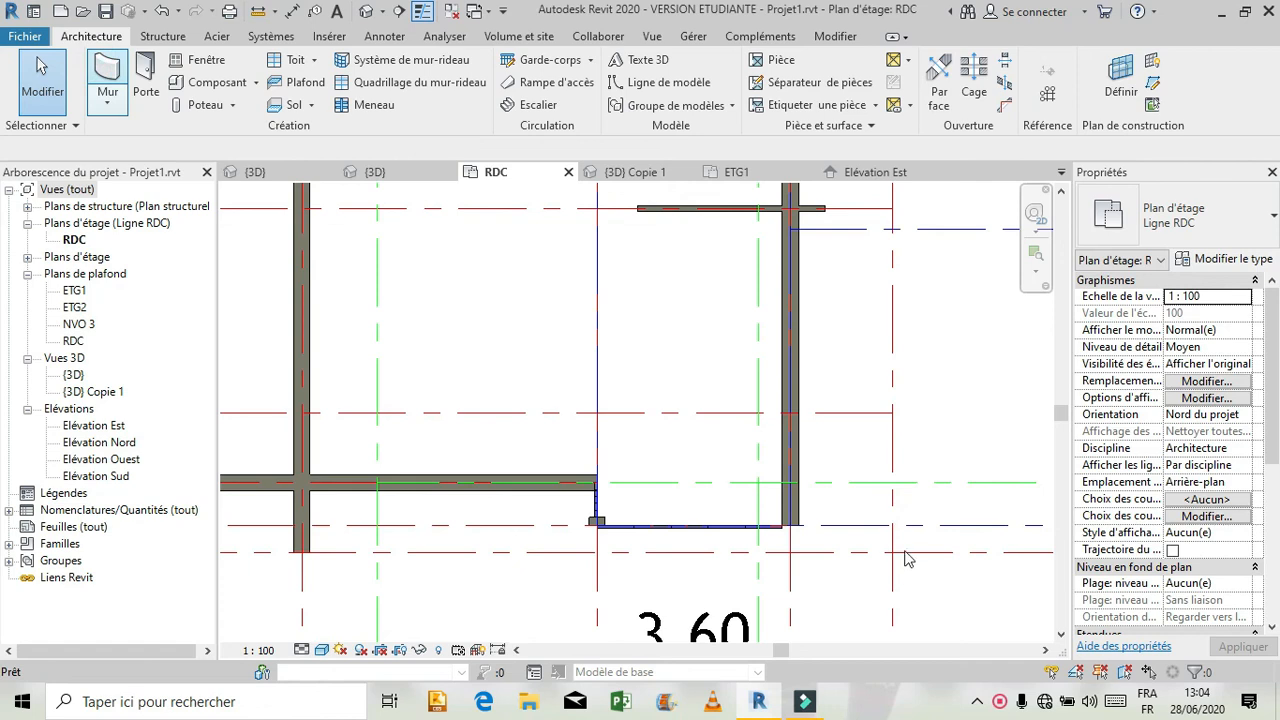
pyautogui.press('w')
pyautogui.press('a')
pyautogui.click(892, 524)
pyautogui.click(893, 484)
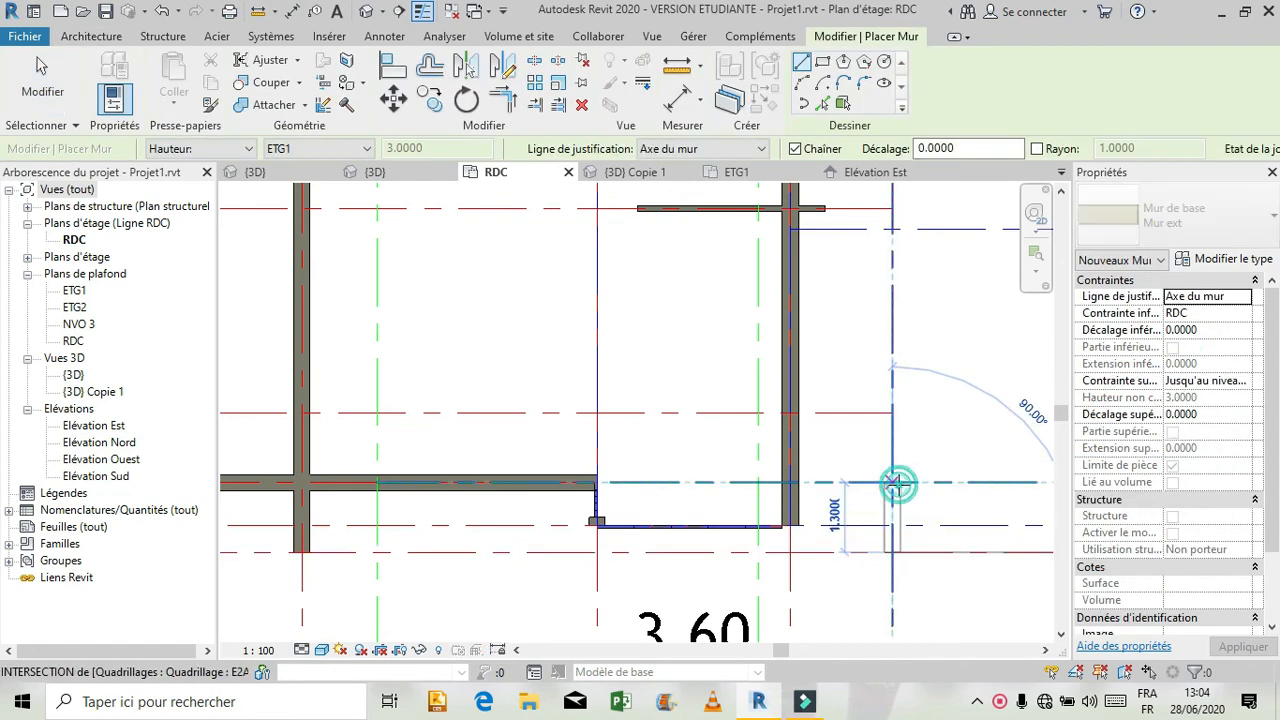
pyautogui.press('Escape')
pyautogui.press('Escape')
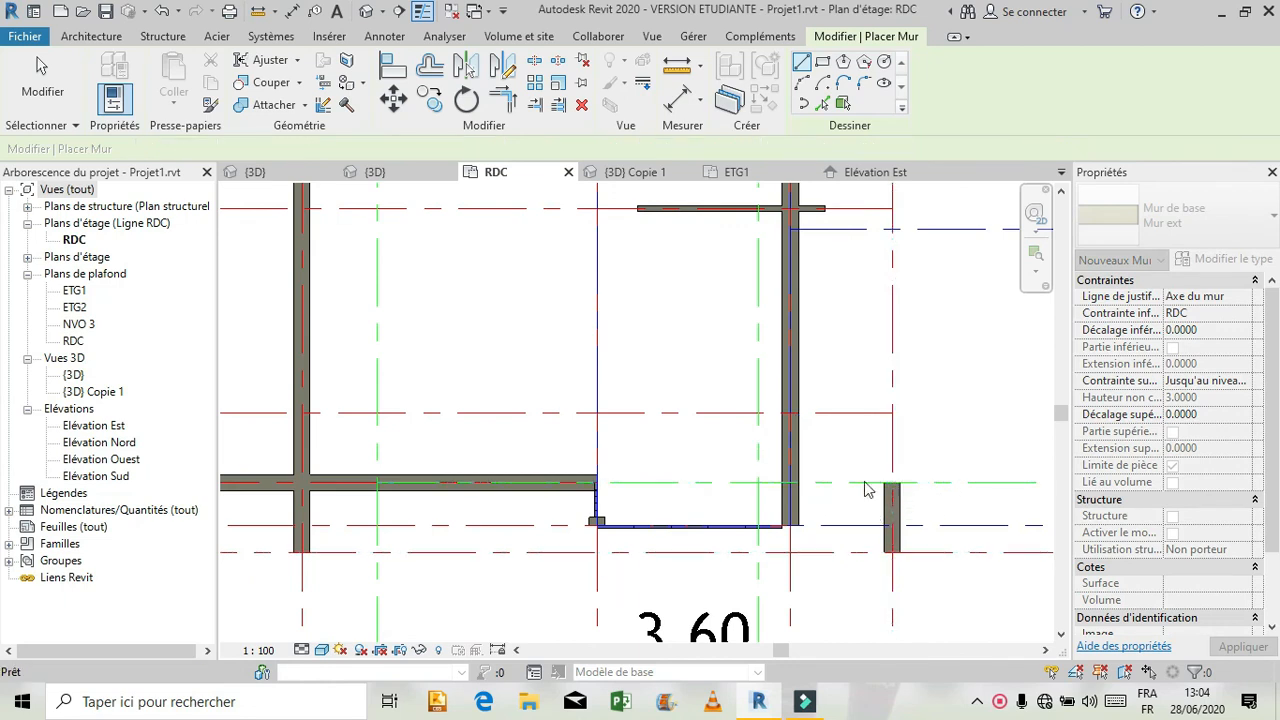
# Step: In the 3D view, set the top offset of the short support wall at the terrace's front corner to -0.5 and deselect it
pyautogui.click(255, 172)
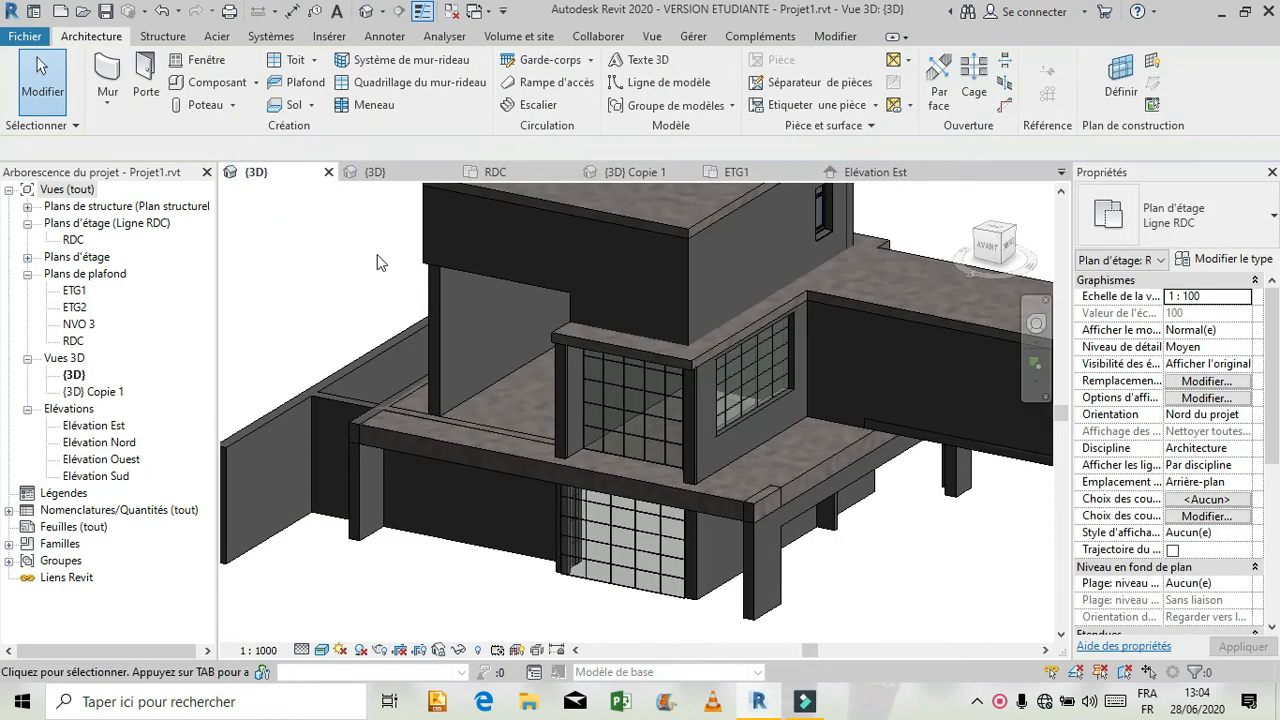
pyautogui.click(770, 585)
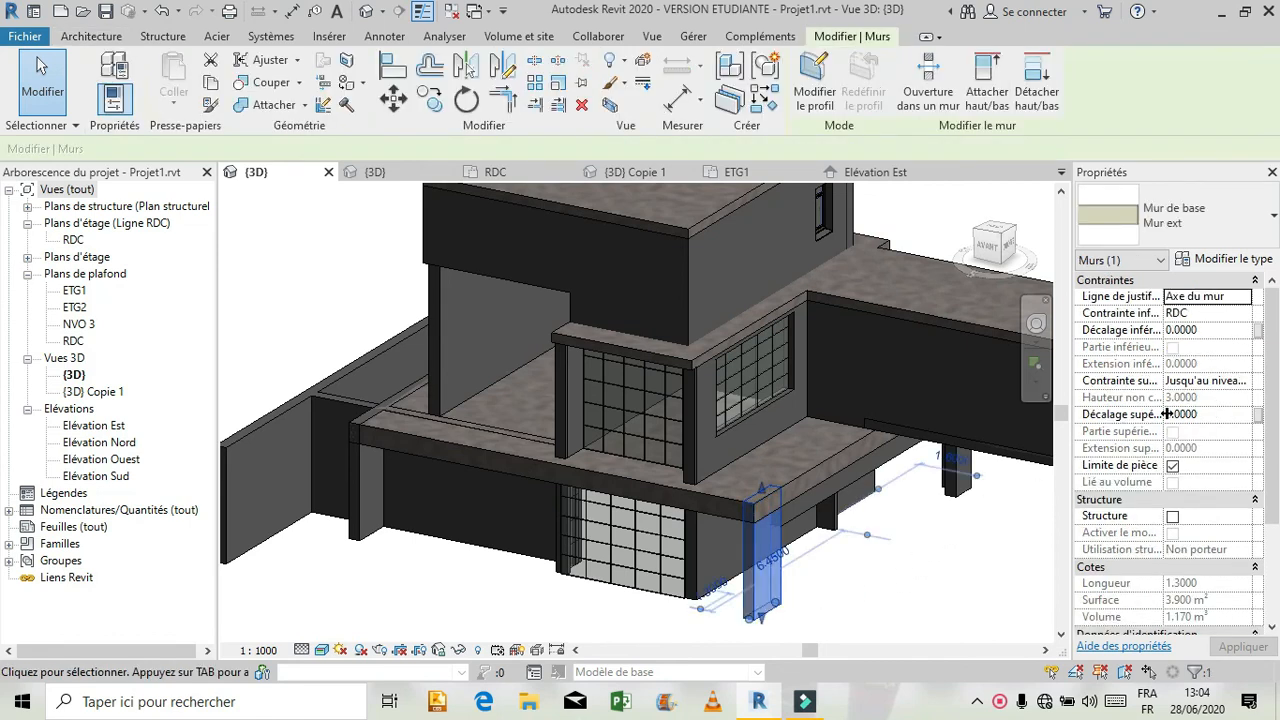
pyautogui.click(1204, 418)
pyautogui.write('-0.5')
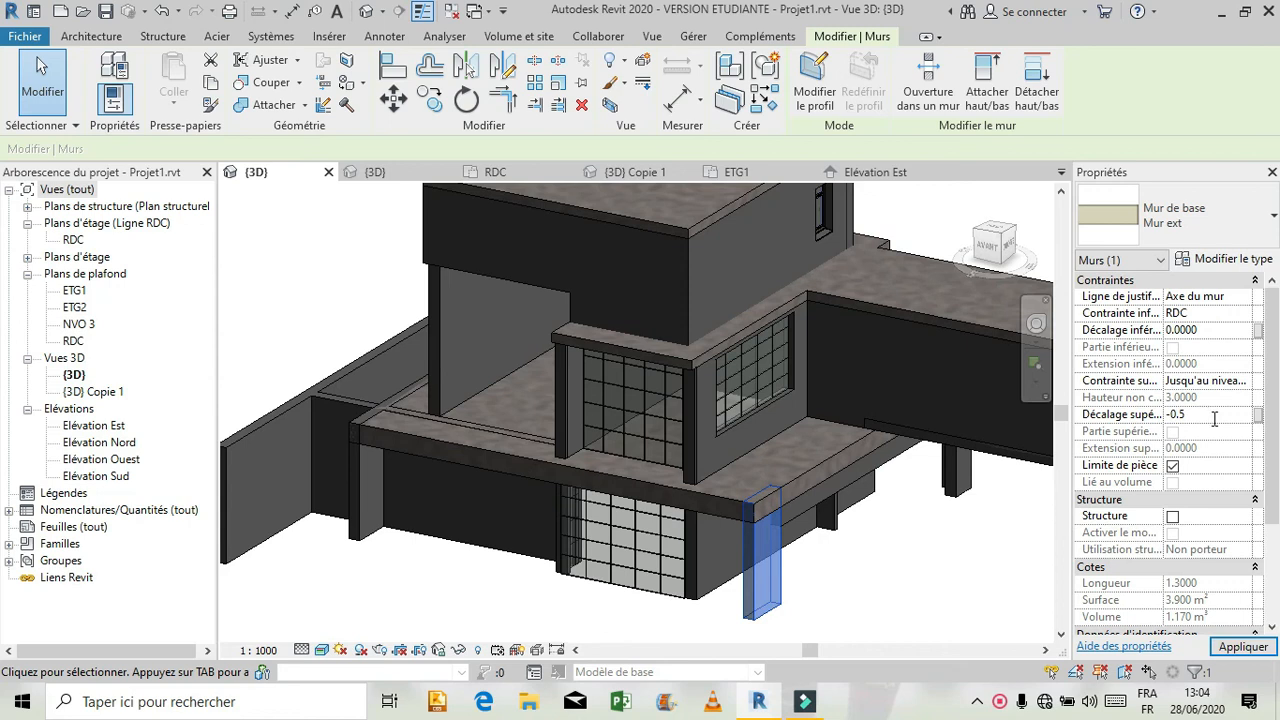
pyautogui.click(1245, 648)
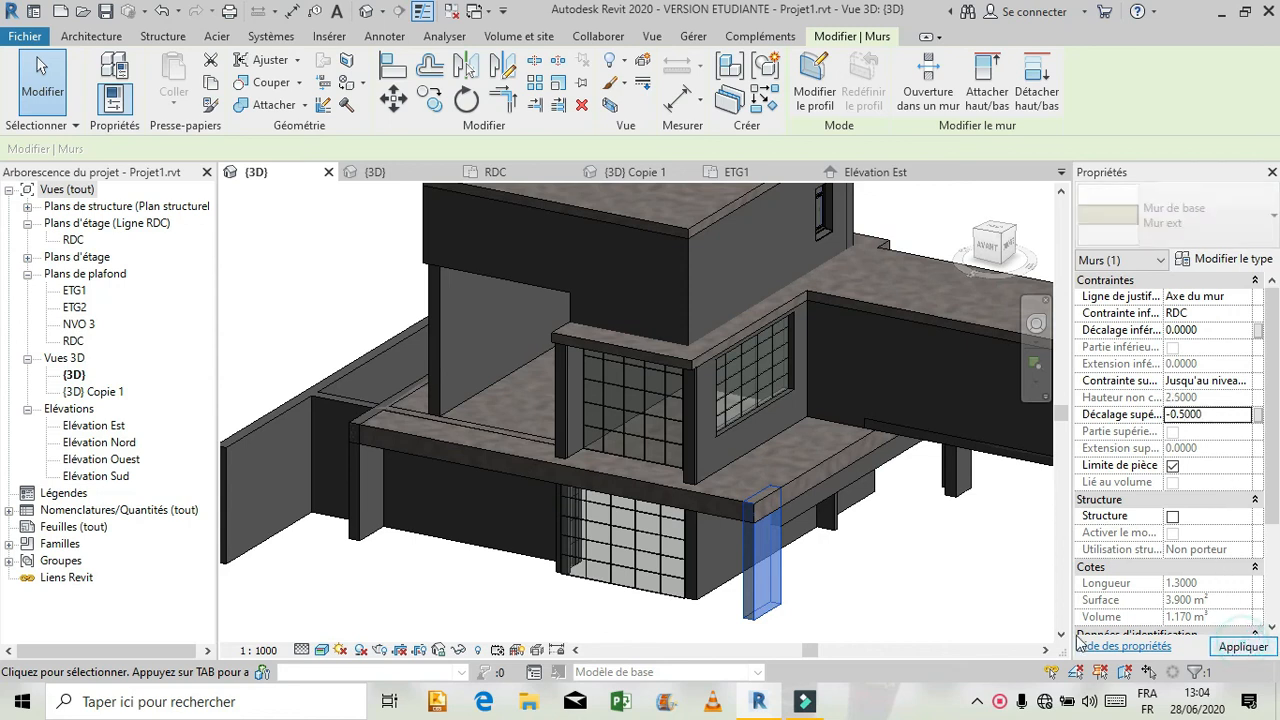
pyautogui.click(960, 571)
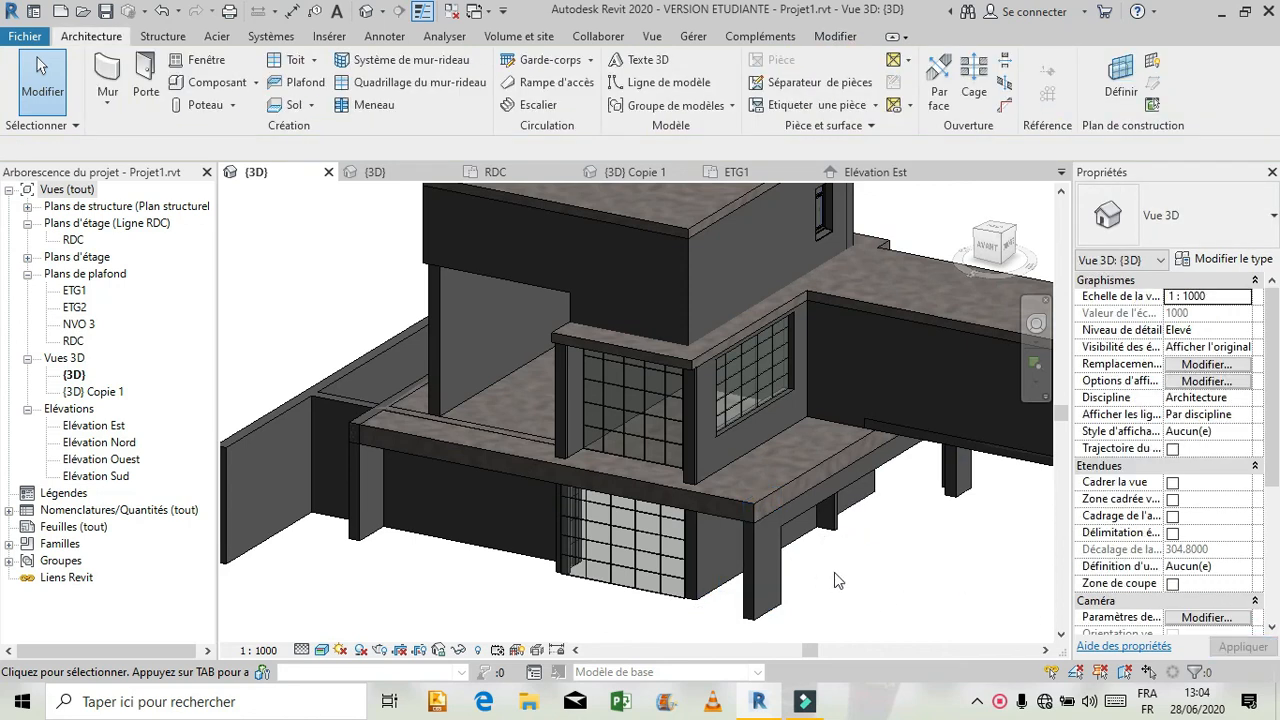
# Step: Set the top offset of the recessed 7.5 m Mur ext wall under the terrace to -0.5, and deselect it
pyautogui.scroll(-2, 928, 615)
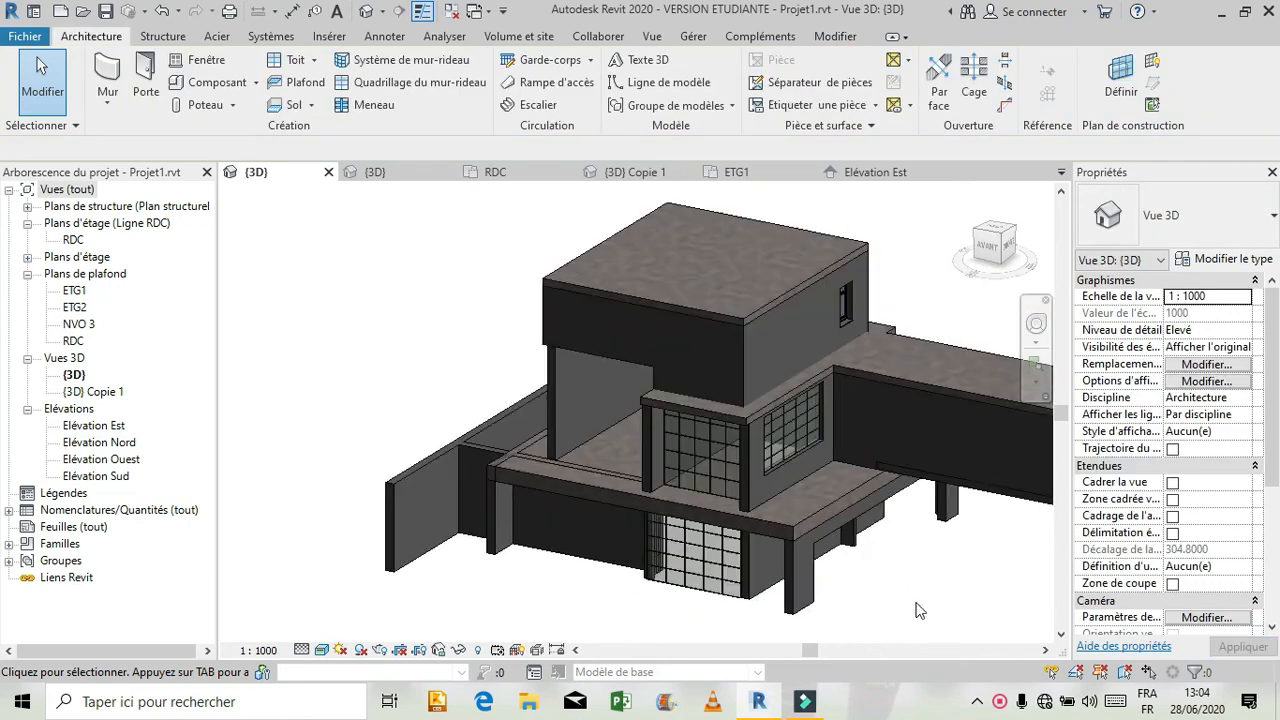
pyautogui.click(489, 460)
pyautogui.click(476, 598)
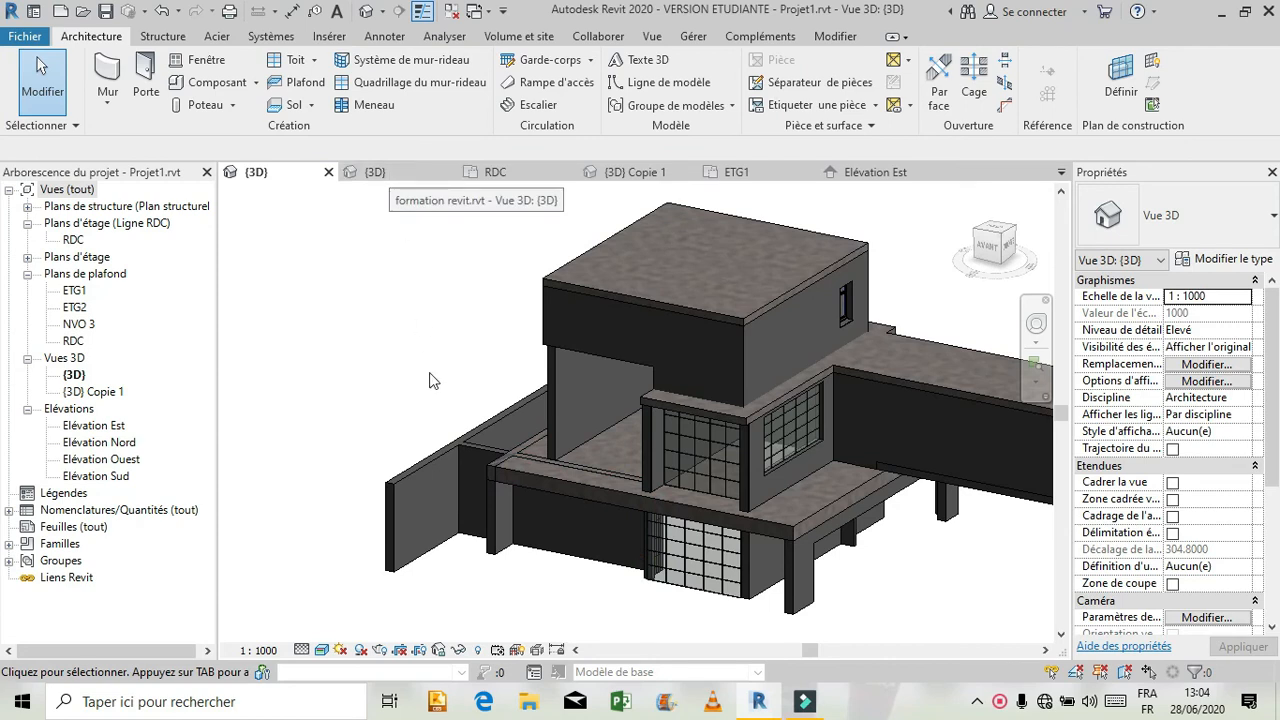
pyautogui.click(764, 460)
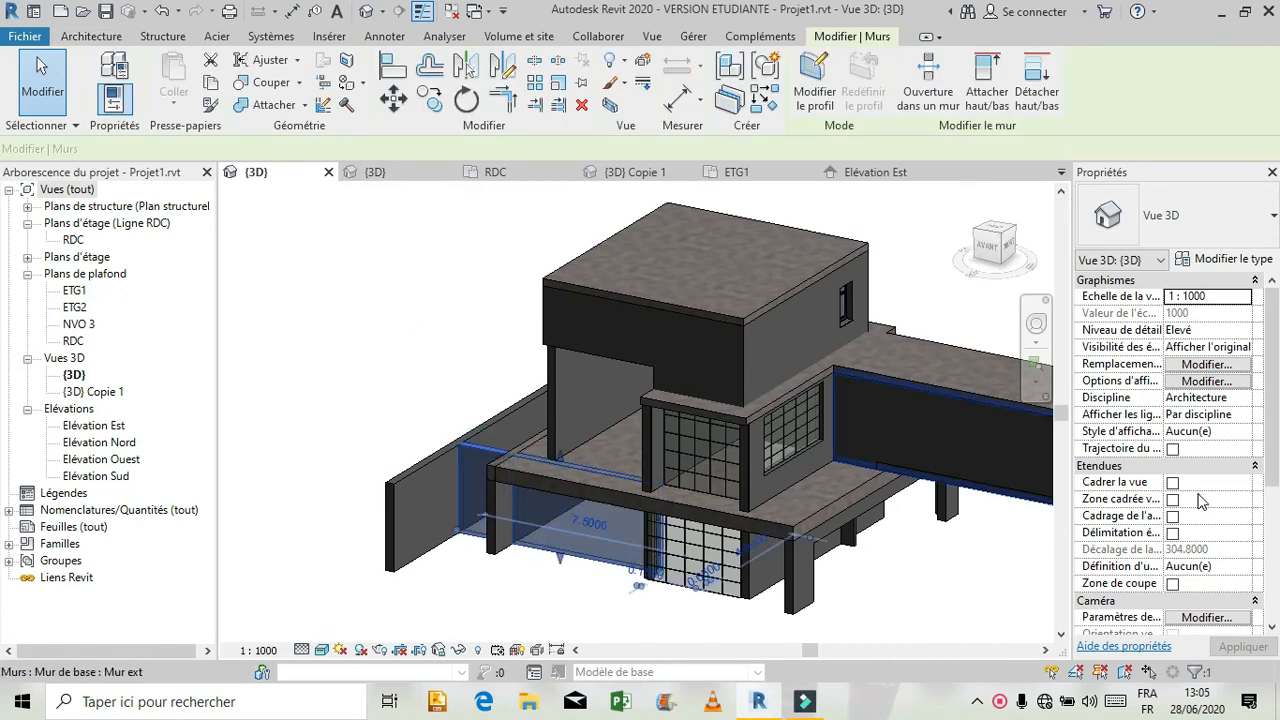
pyautogui.click(1205, 416)
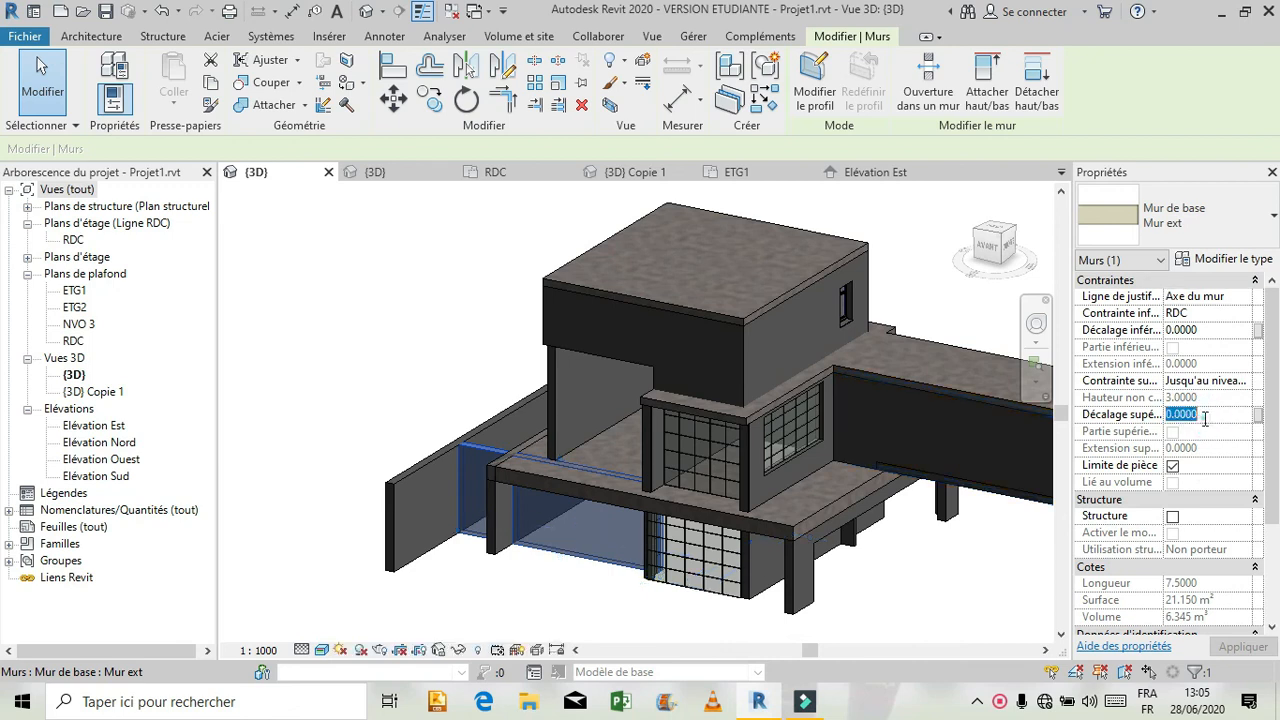
pyautogui.write('-0.5')
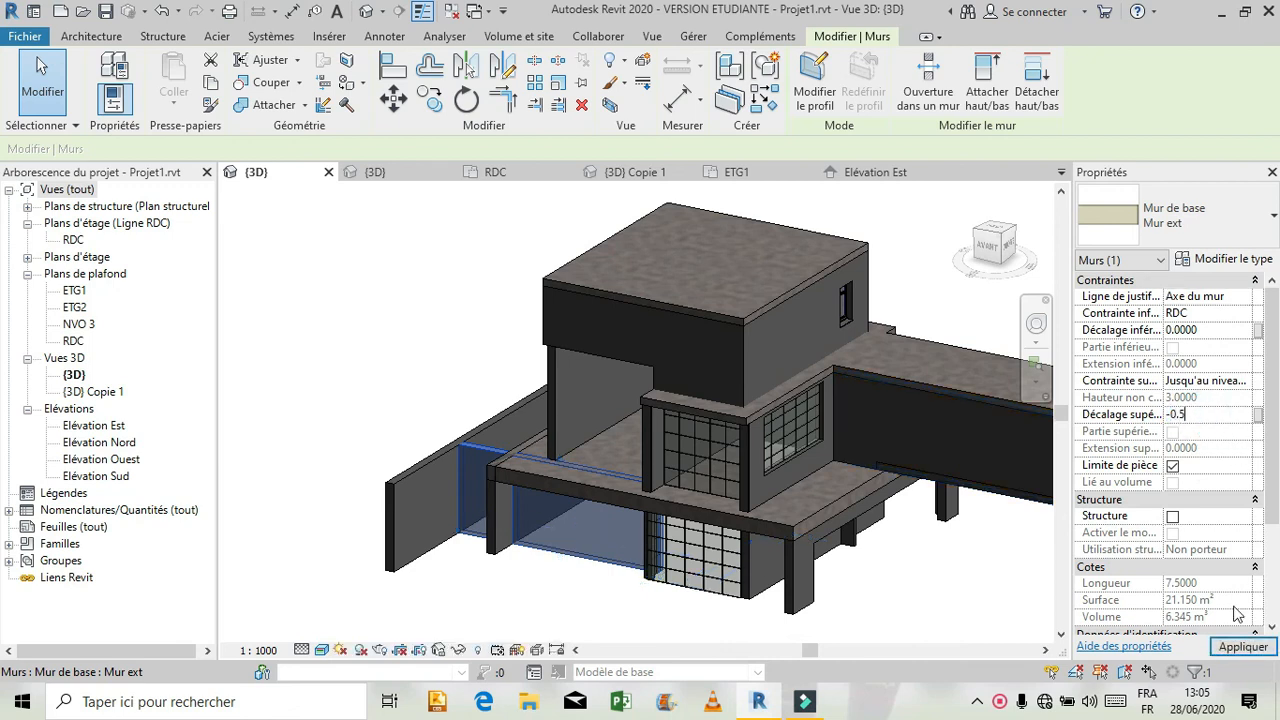
pyautogui.click(1232, 647)
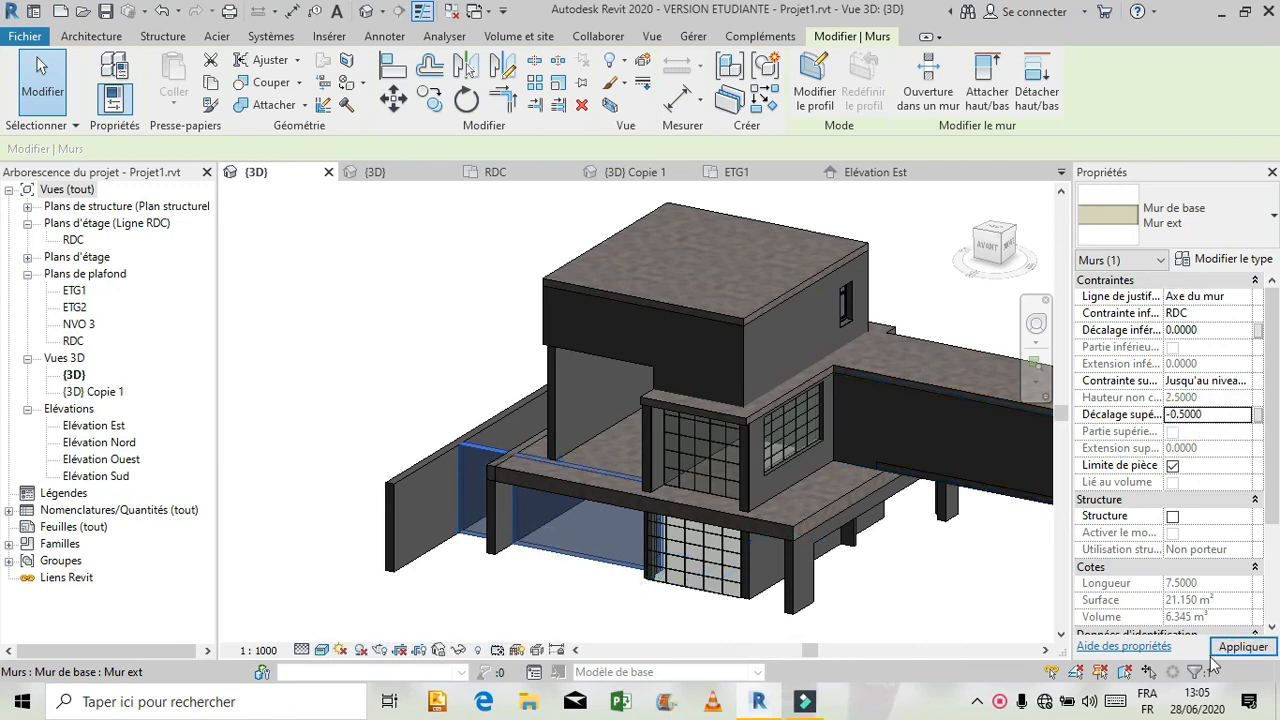
pyautogui.click(898, 607)
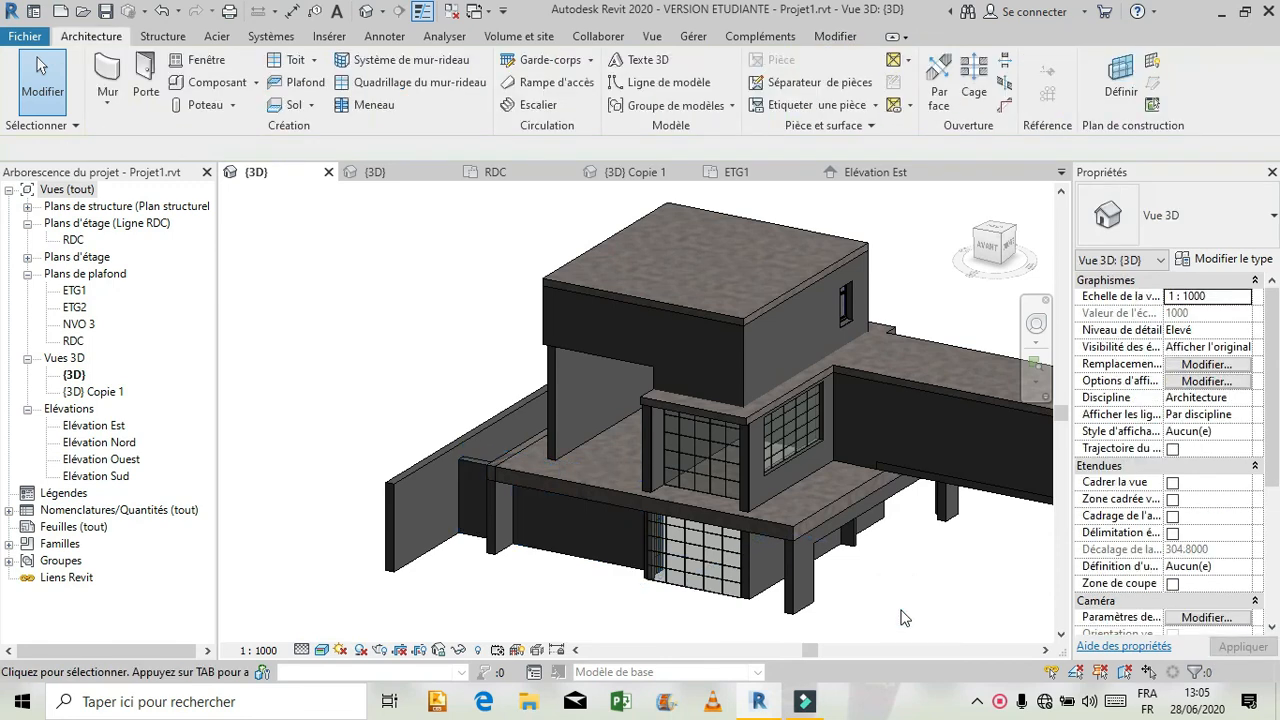
# Step: Set the top offset of the 10.4 m Mur ext wall under the terrace's side edge to -0.5, and deselect it
pyautogui.click(503, 537)
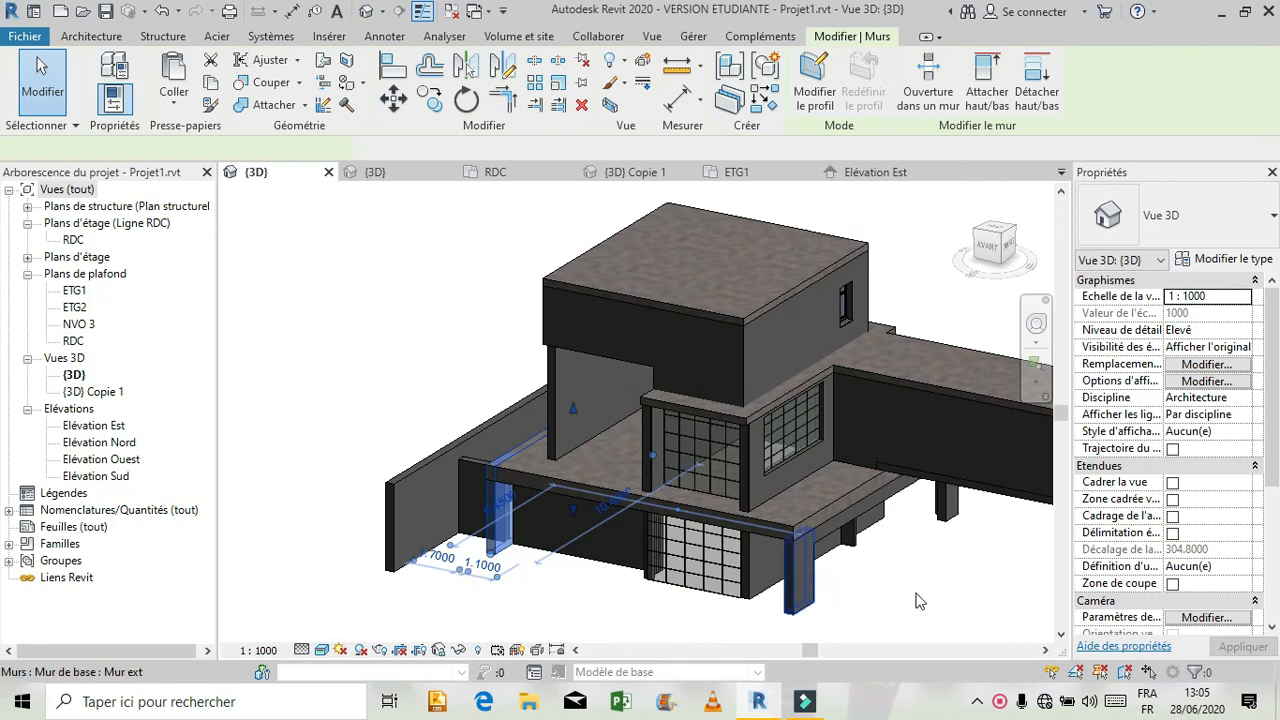
pyautogui.click(1222, 414)
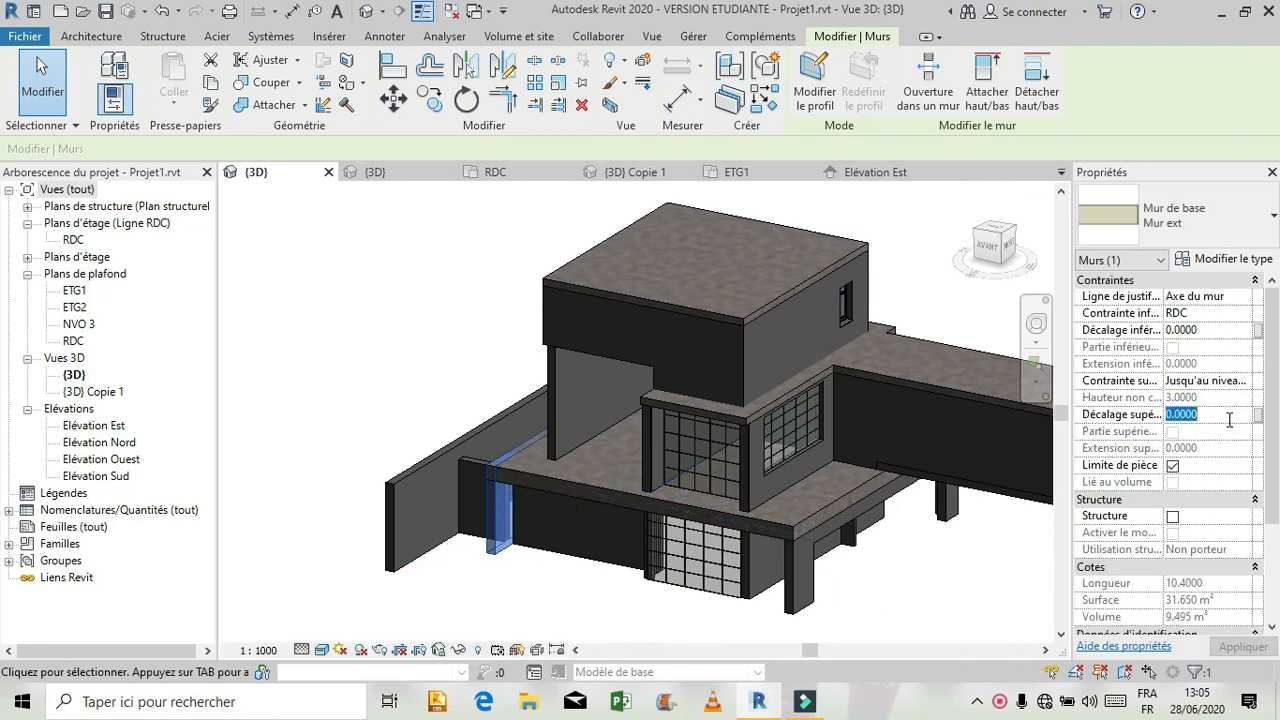
pyautogui.press('Return')
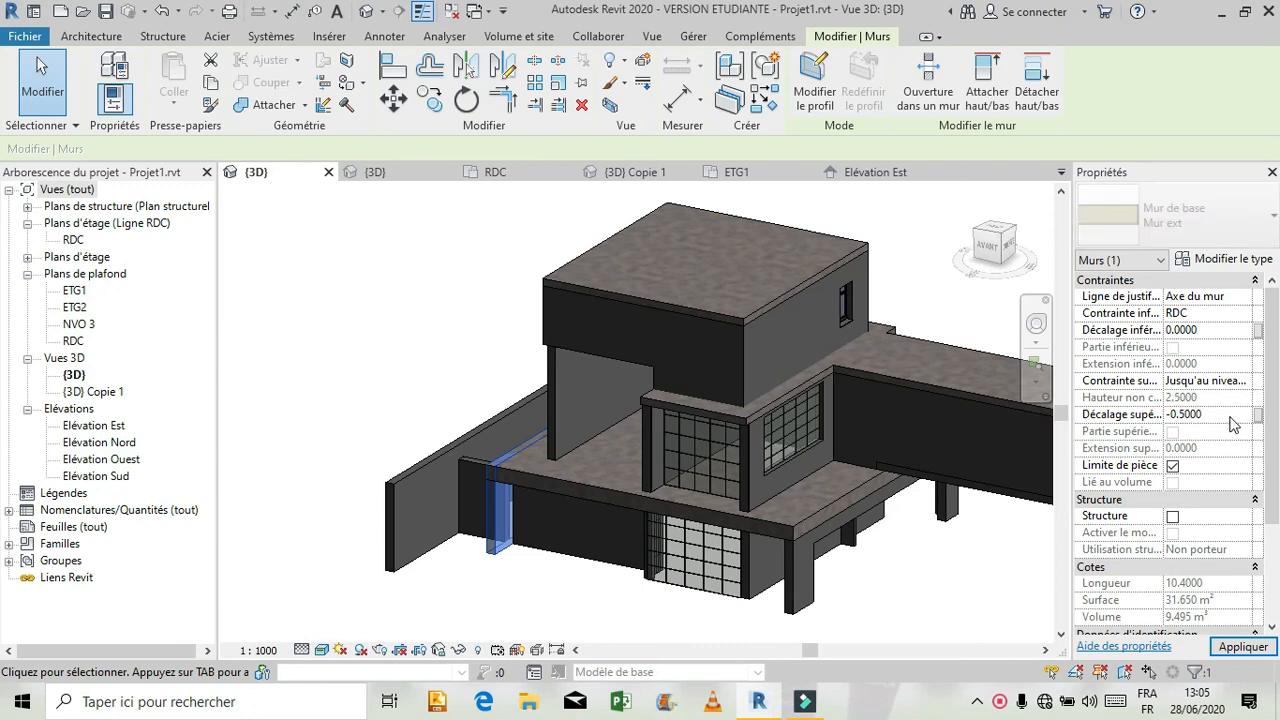
pyautogui.click(1020, 620)
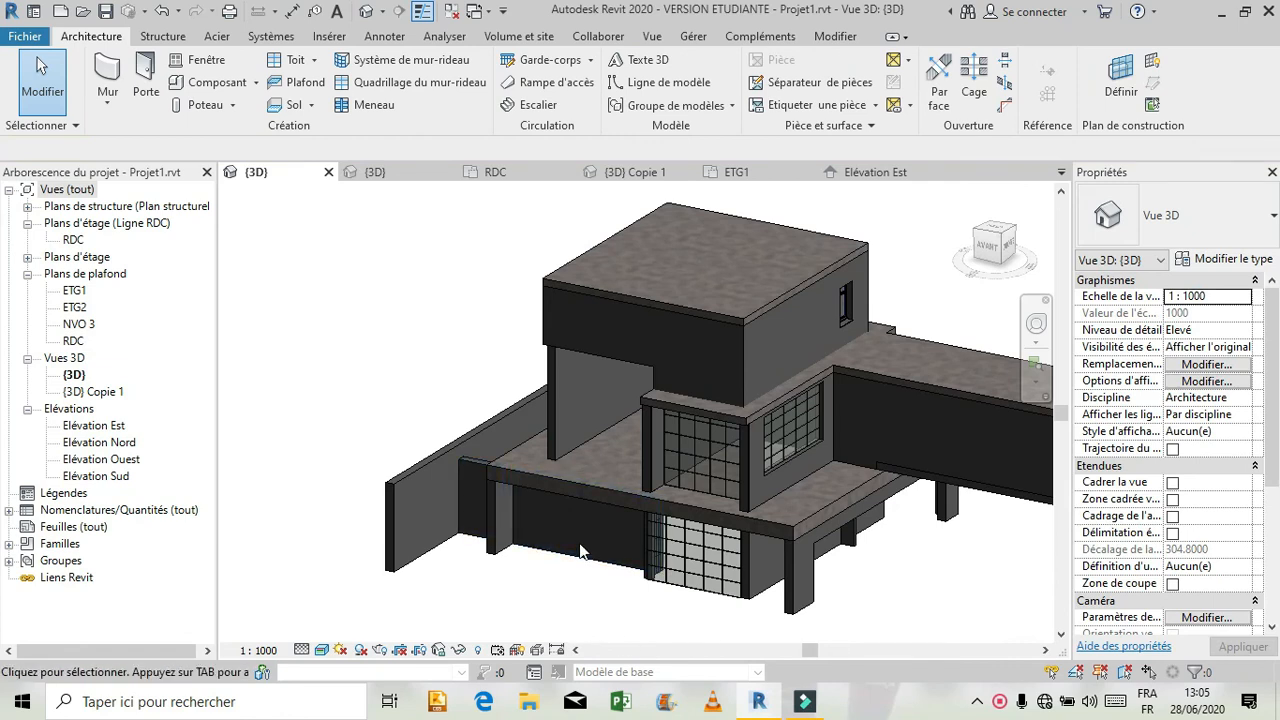
# Step: On the RDC plan, draw a Nbre Fixe - 5x5 curtain wall about 5.3 m long within the front exterior wall, from its corner to the cross wall
pyautogui.click(524, 171)
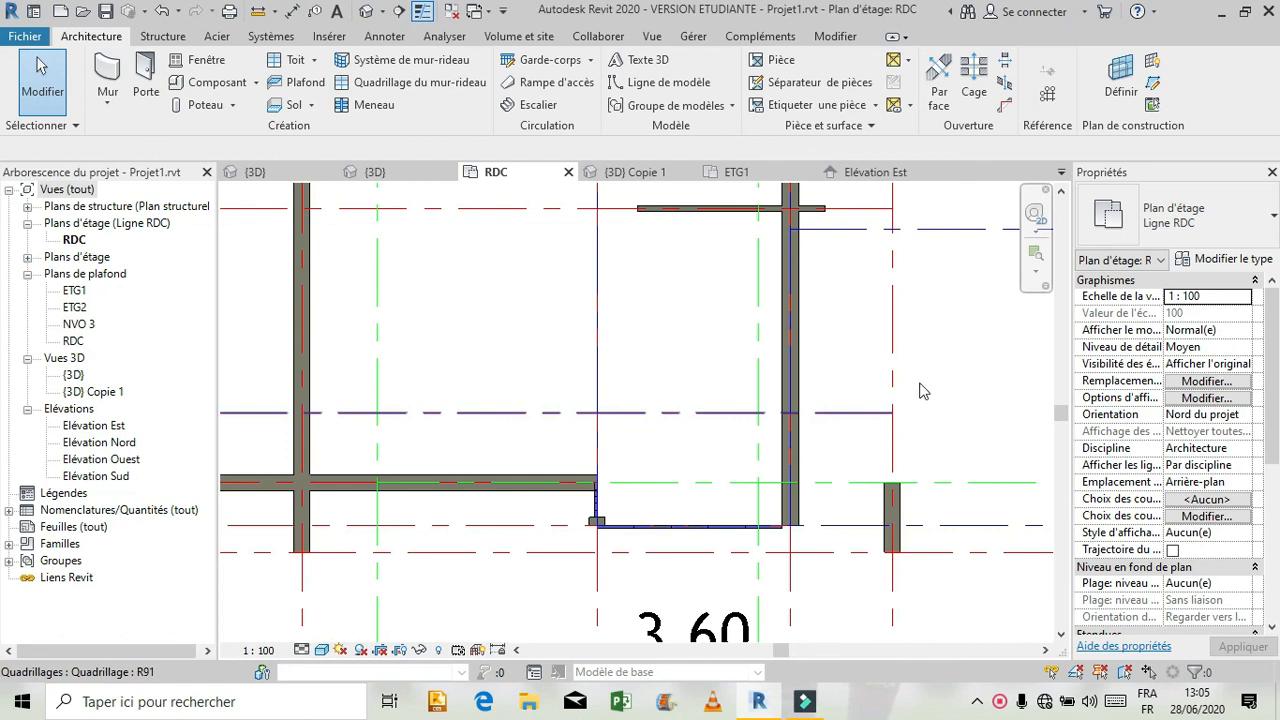
pyautogui.click(120, 60)
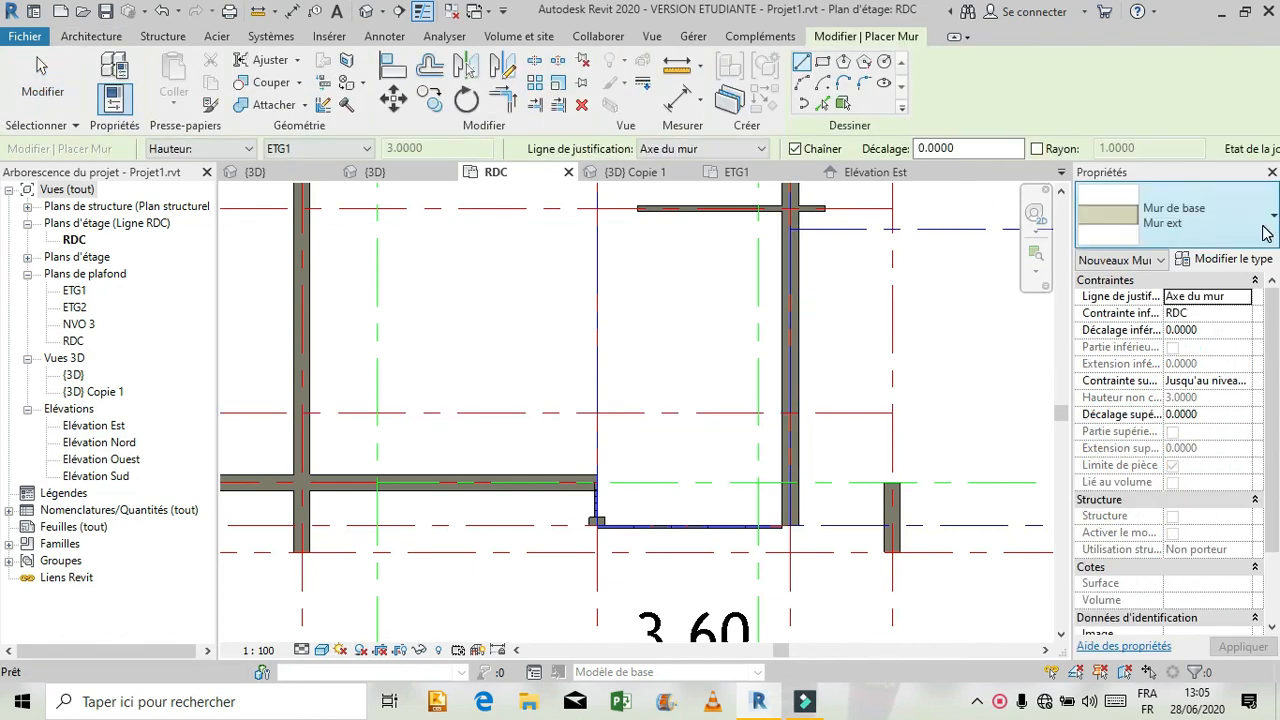
pyautogui.click(1260, 225)
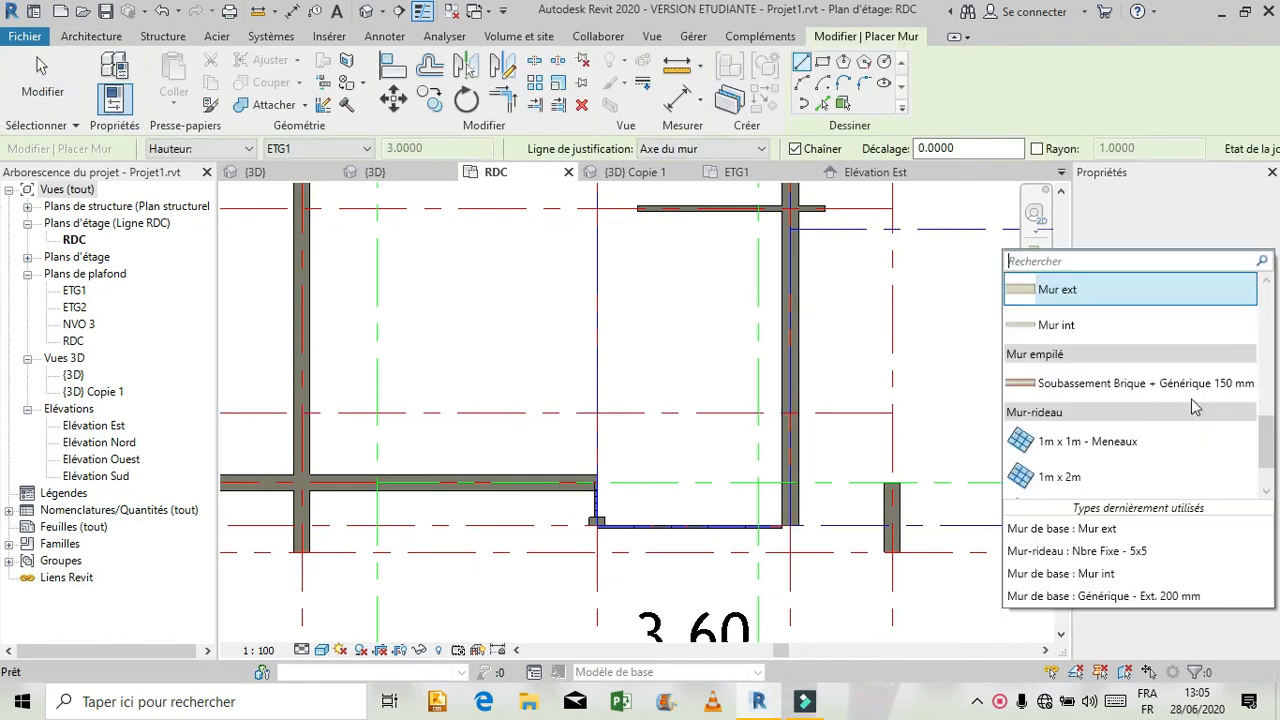
pyautogui.scroll(-1, 1115, 487)
pyautogui.click(1115, 487)
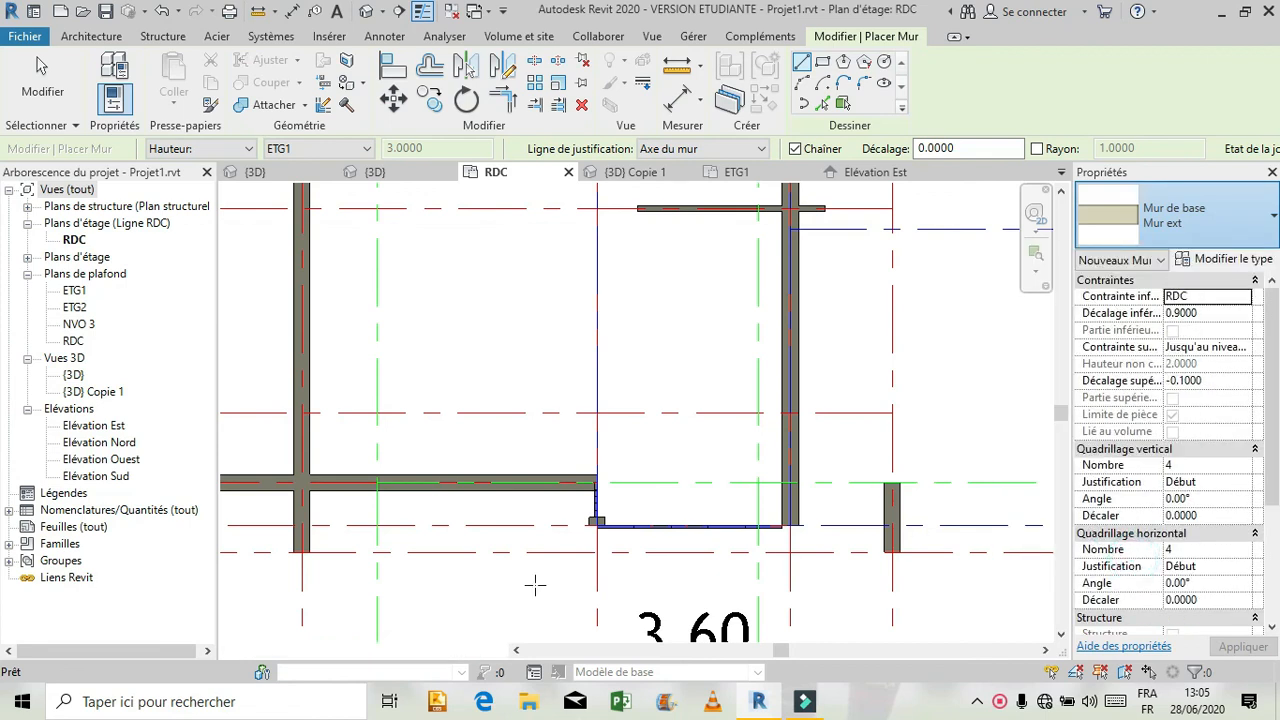
pyautogui.click(597, 483)
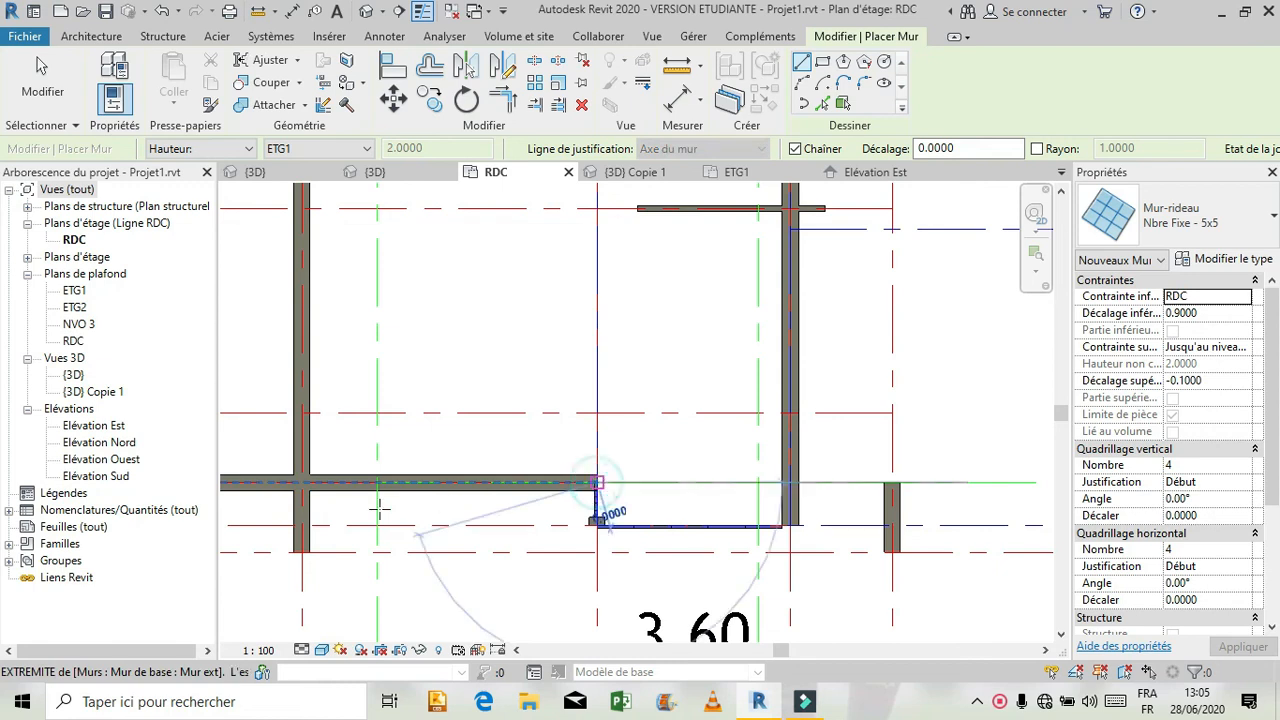
pyautogui.click(313, 482)
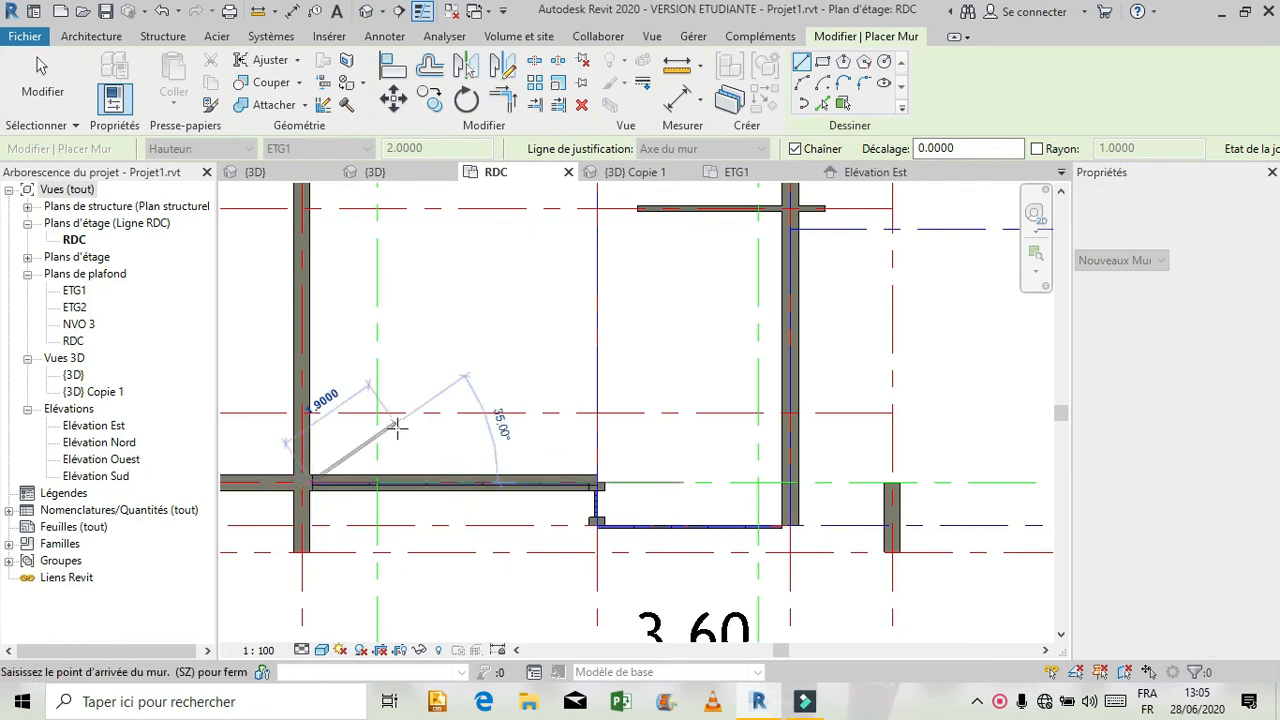
pyautogui.press('Escape')
pyautogui.press('Escape')
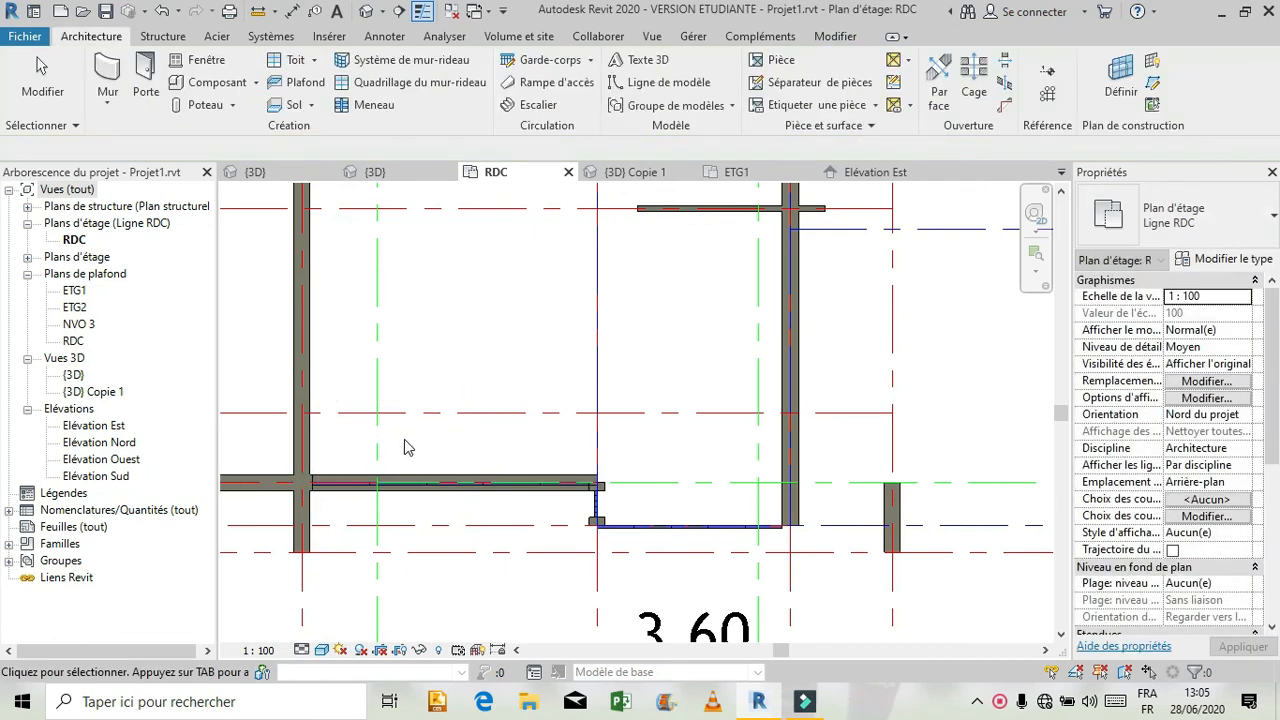
# Step: In the 3D view, set the new ground-floor curtain wall's base offset to 0 and top offset to -0.5, and deselect it
pyautogui.click(286, 170)
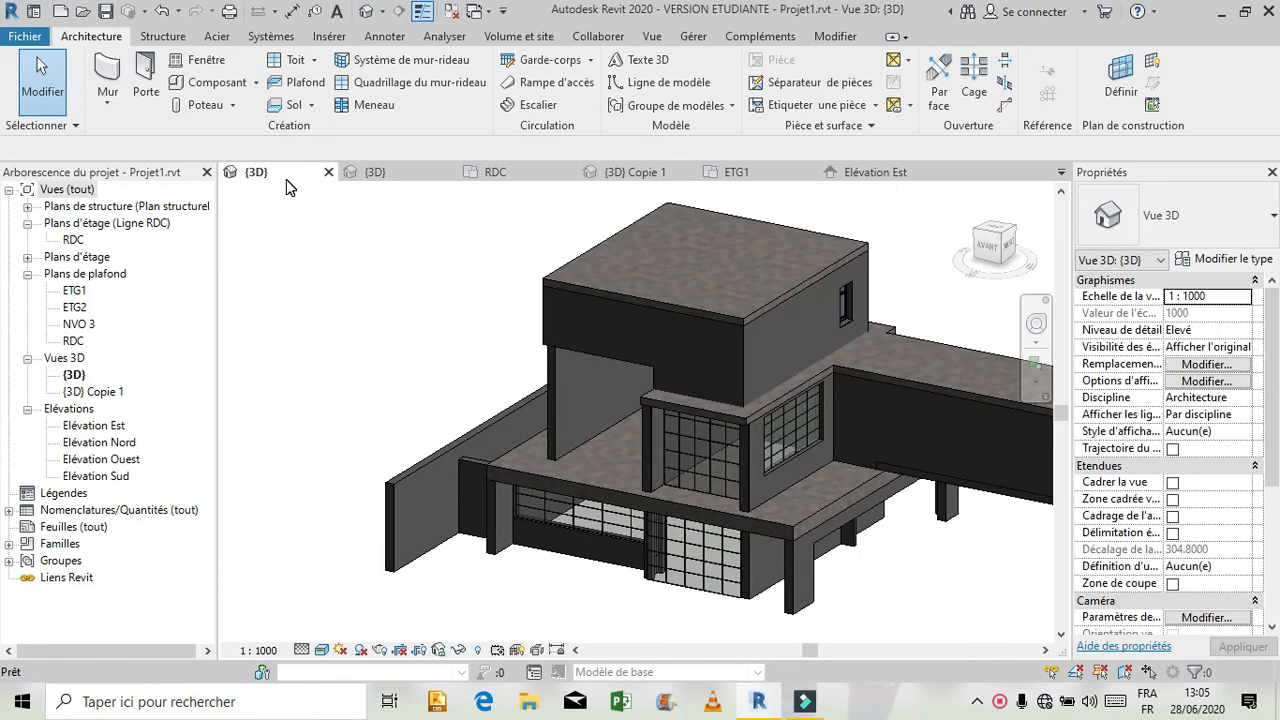
pyautogui.click(579, 522)
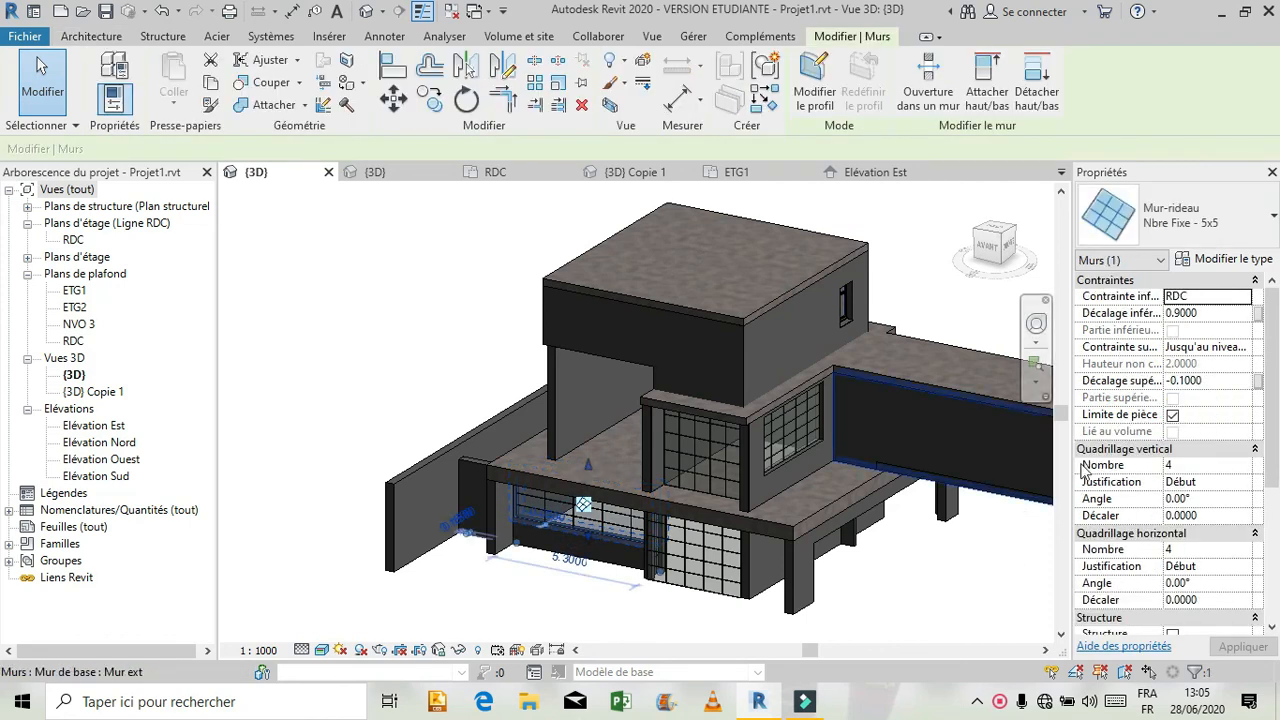
pyautogui.click(1212, 382)
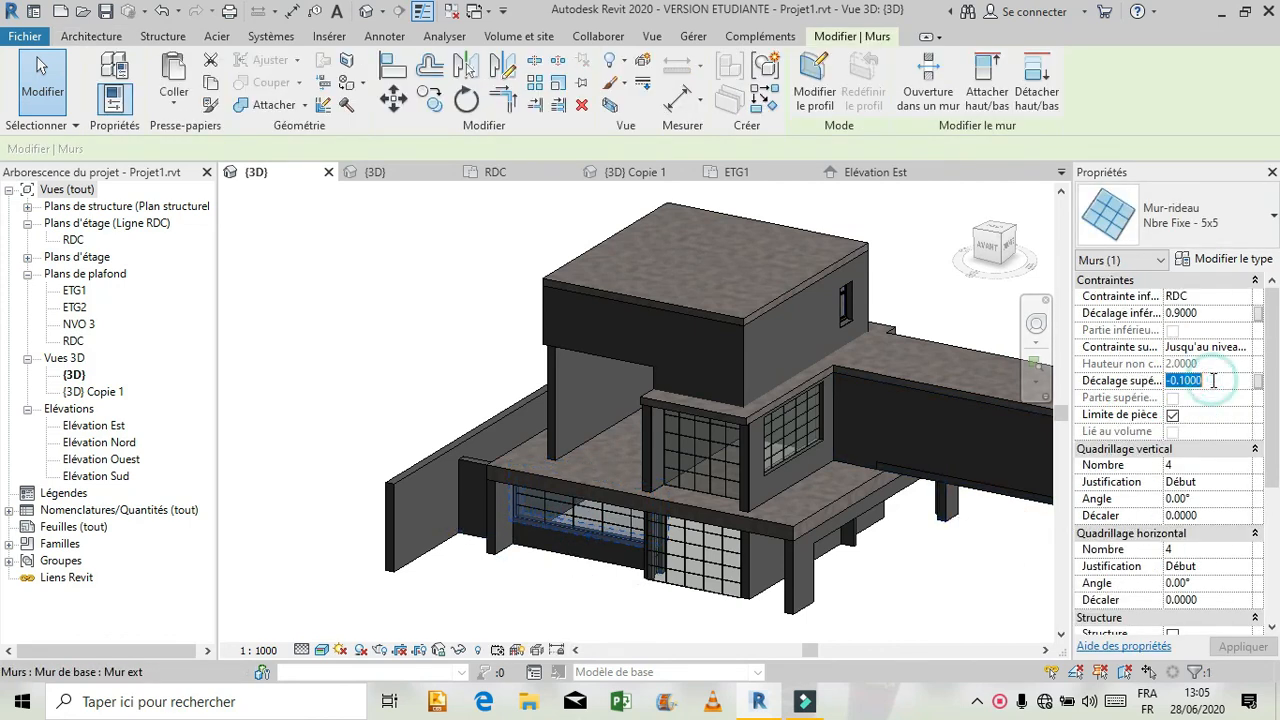
pyautogui.write('0')
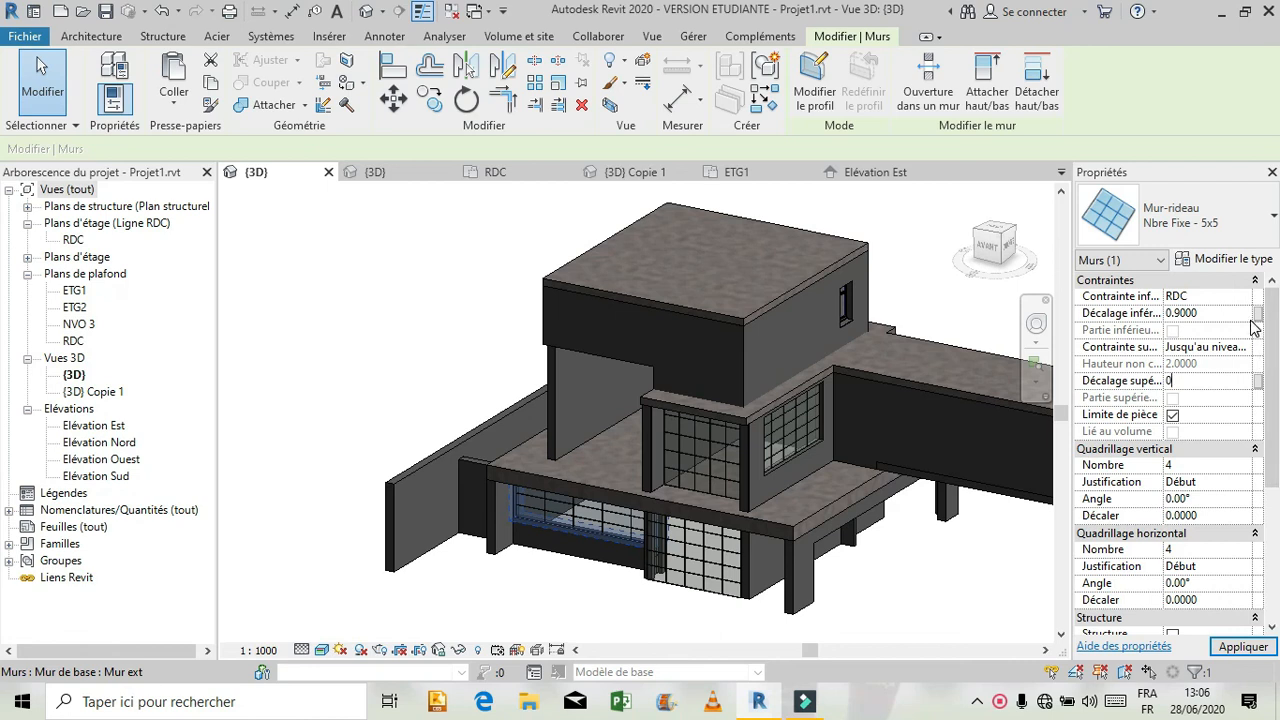
pyautogui.press('BackSpace')
pyautogui.click(1238, 313)
pyautogui.write('0')
pyautogui.click(1243, 647)
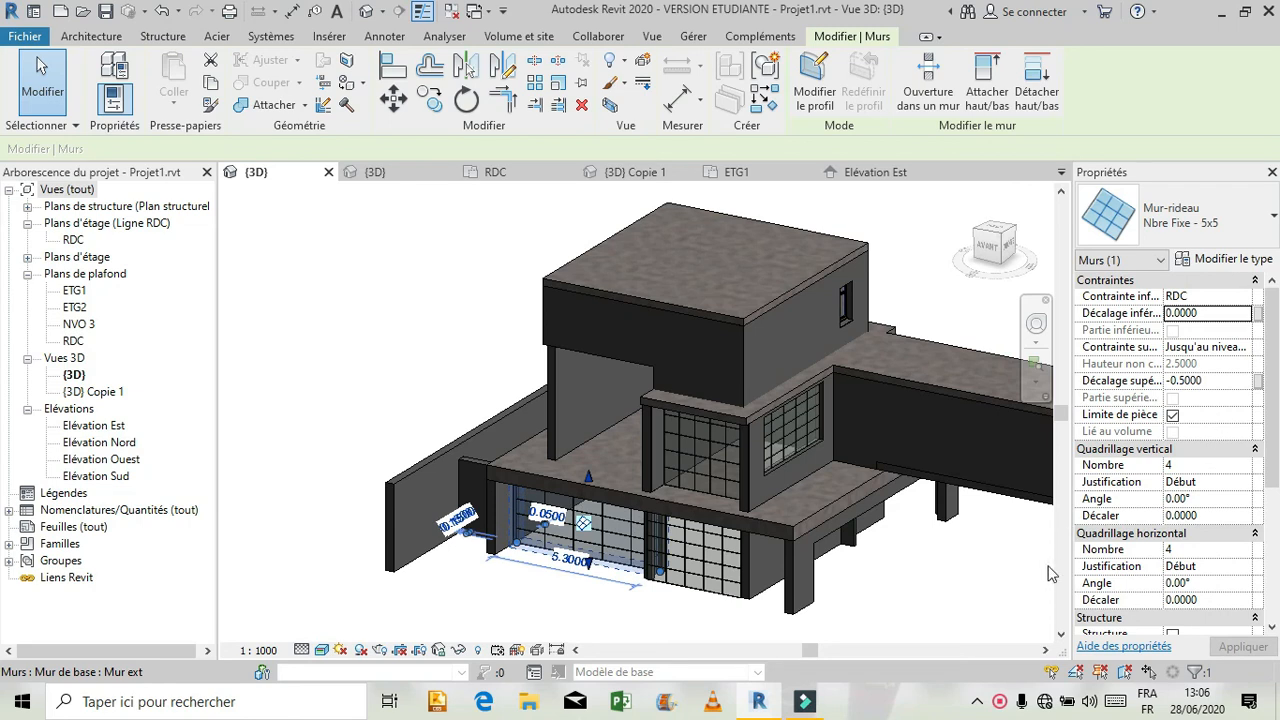
pyautogui.click(982, 575)
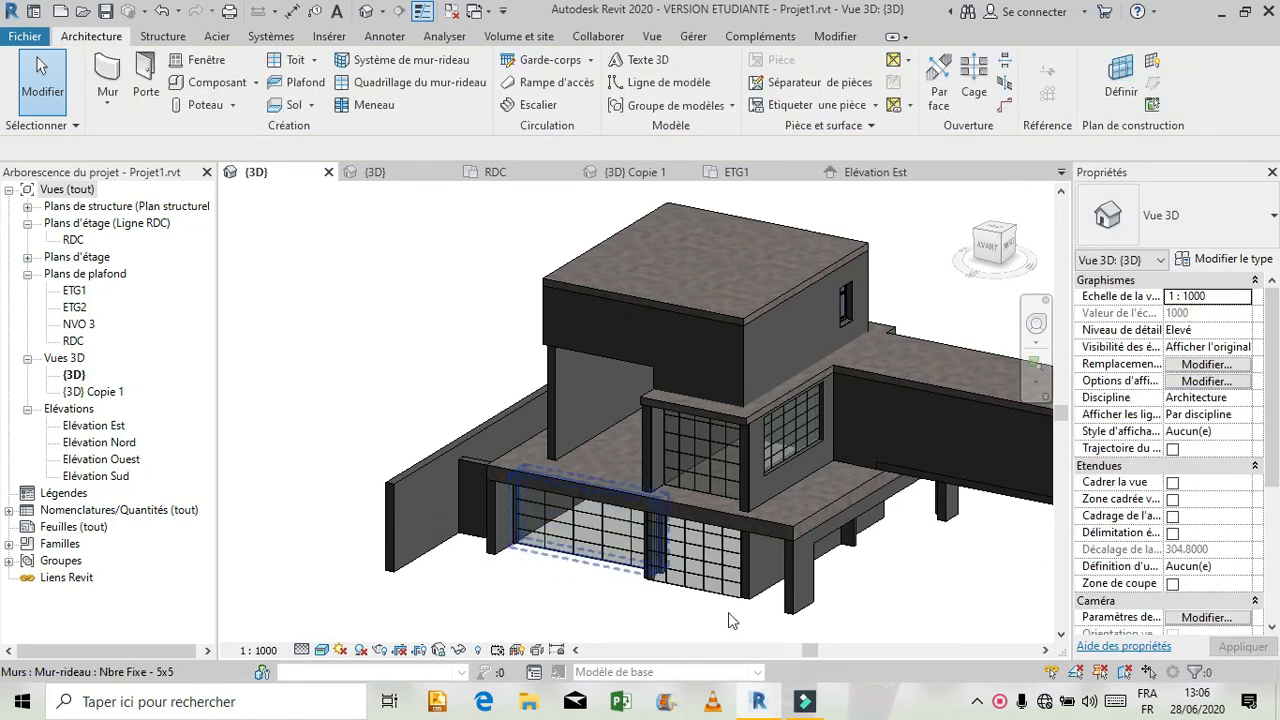
# Step: Examine the ground-floor glazing, terrace supports and overall house volume in the 3D view
pyautogui.scroll(-2, 315, 348)
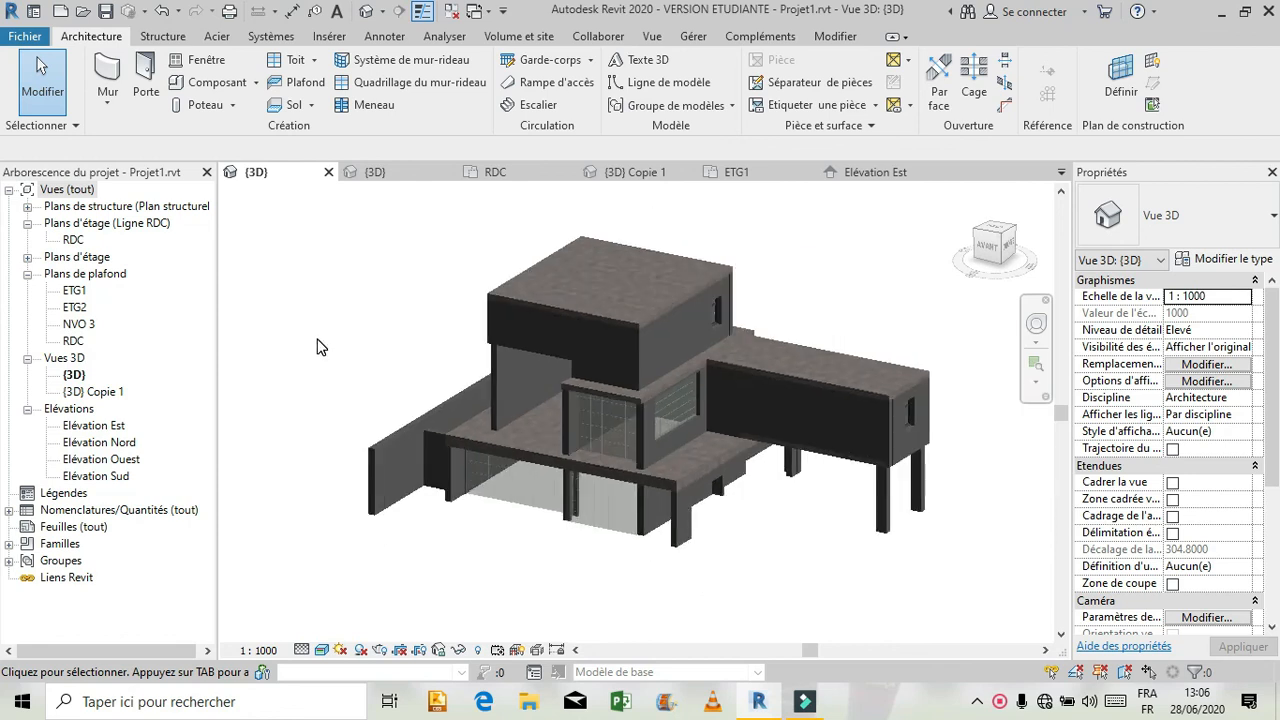
pyautogui.scroll(4, 556, 455)
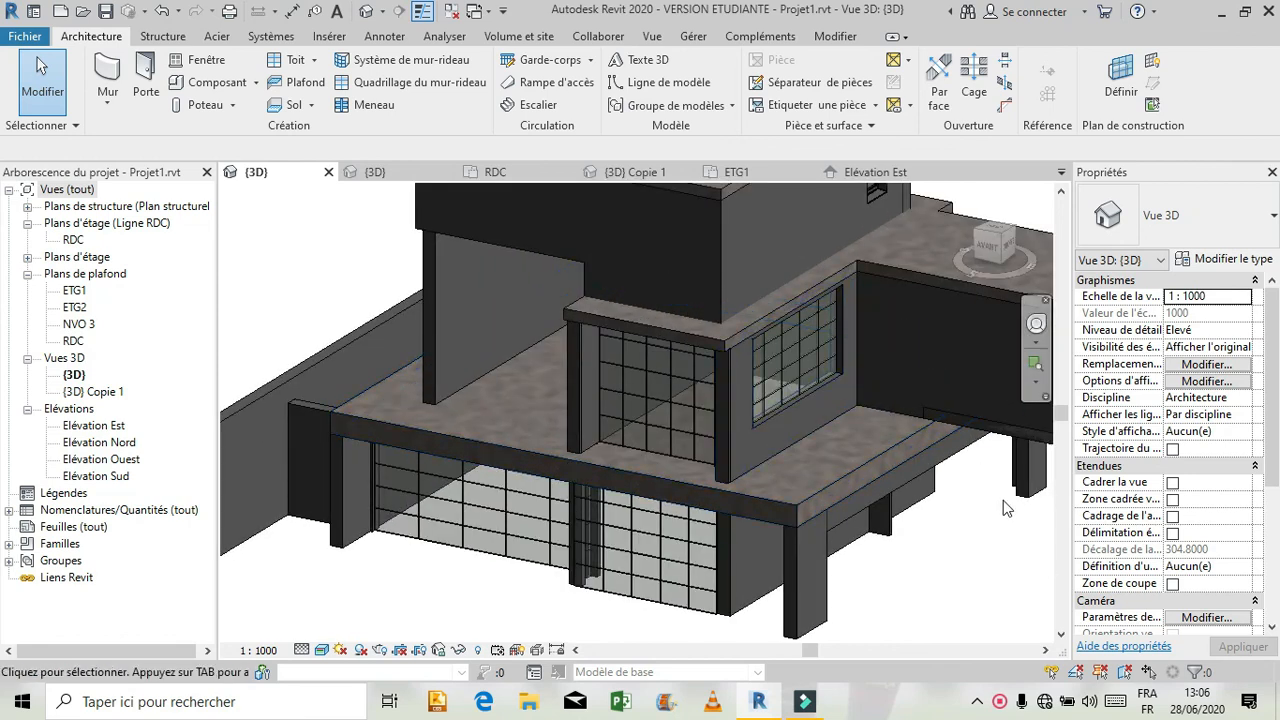
pyautogui.scroll(-3, 1006, 518)
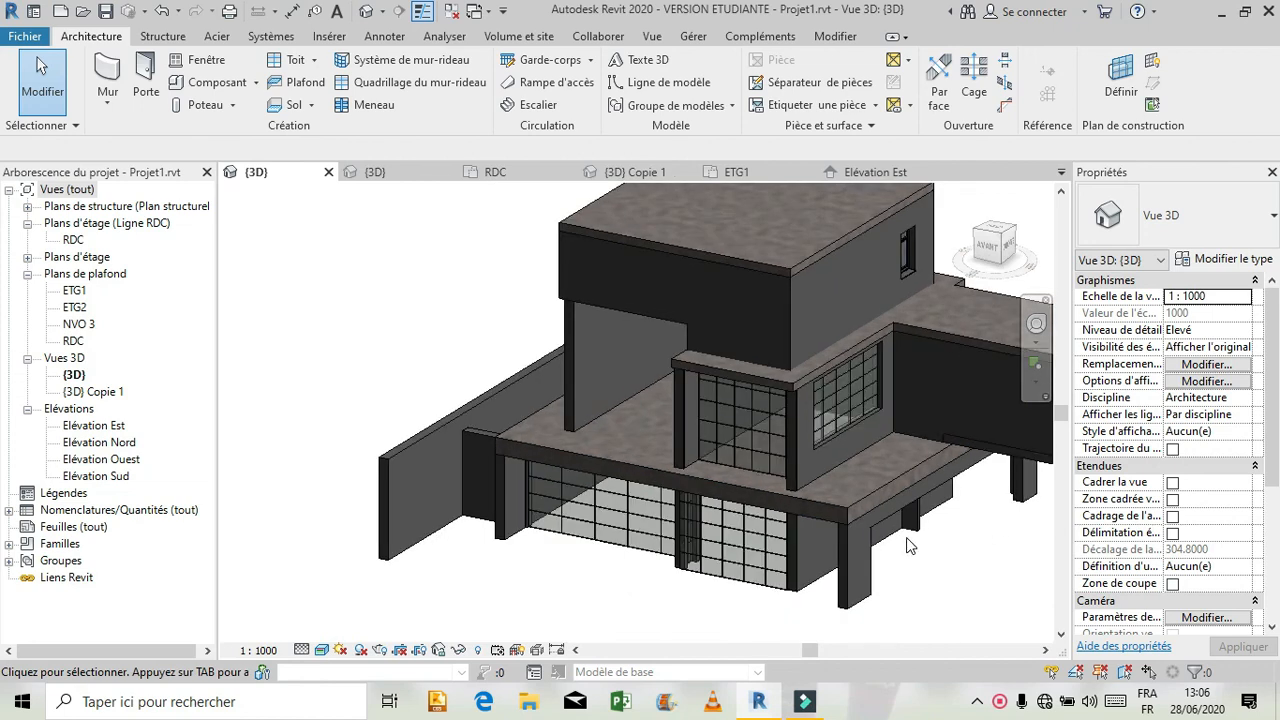
pyautogui.scroll(-1, 577, 541)
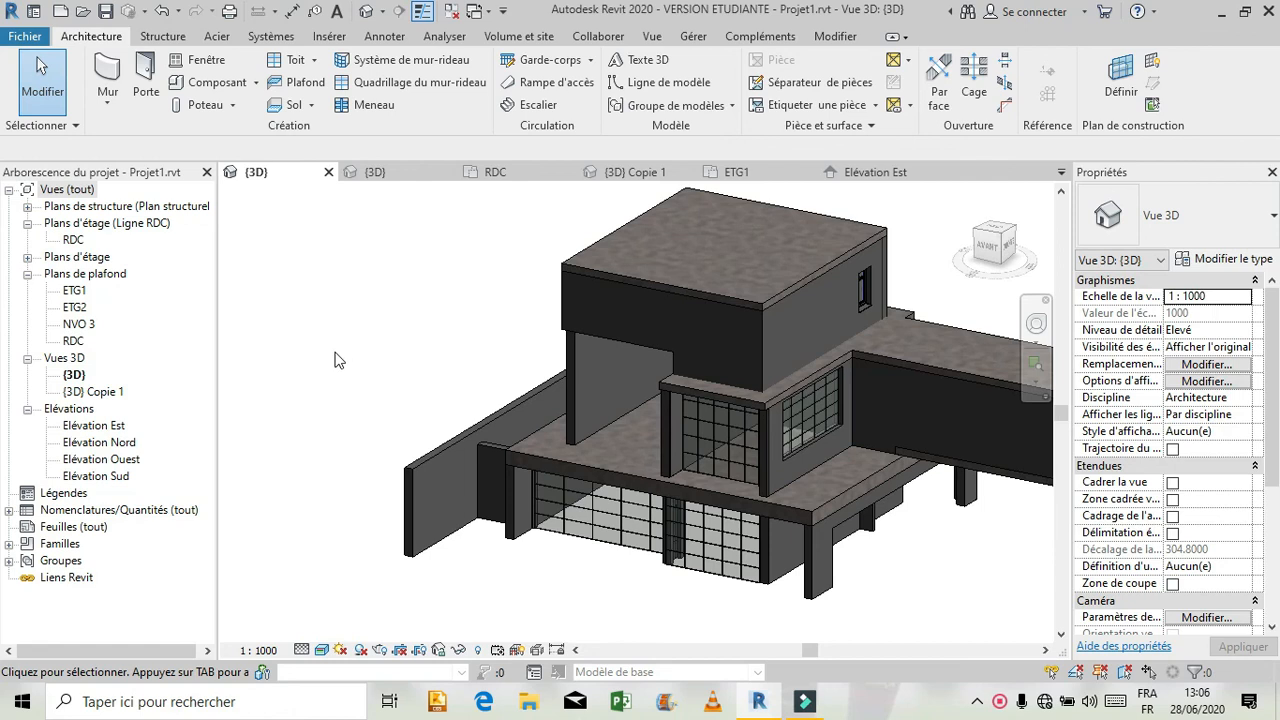
pyautogui.scroll(-1, 329, 376)
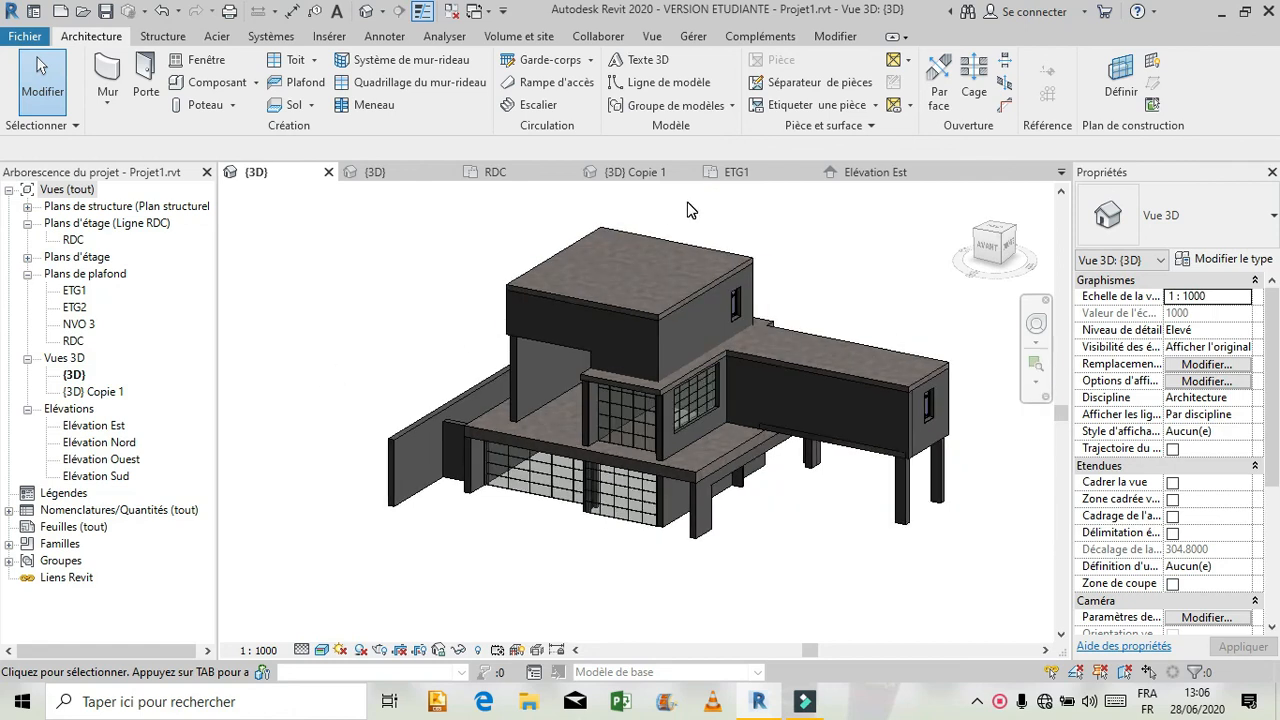
pyautogui.scroll(2, 688, 209)
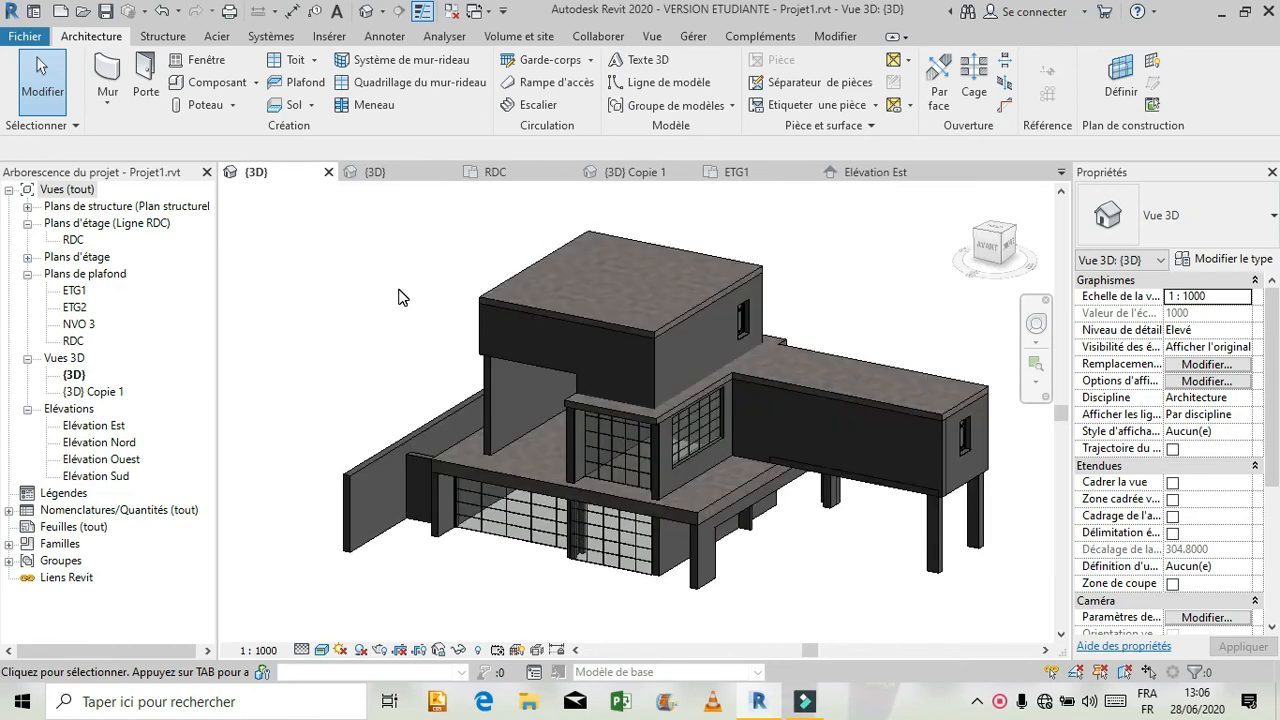
pyautogui.scroll(-1, 425, 360)
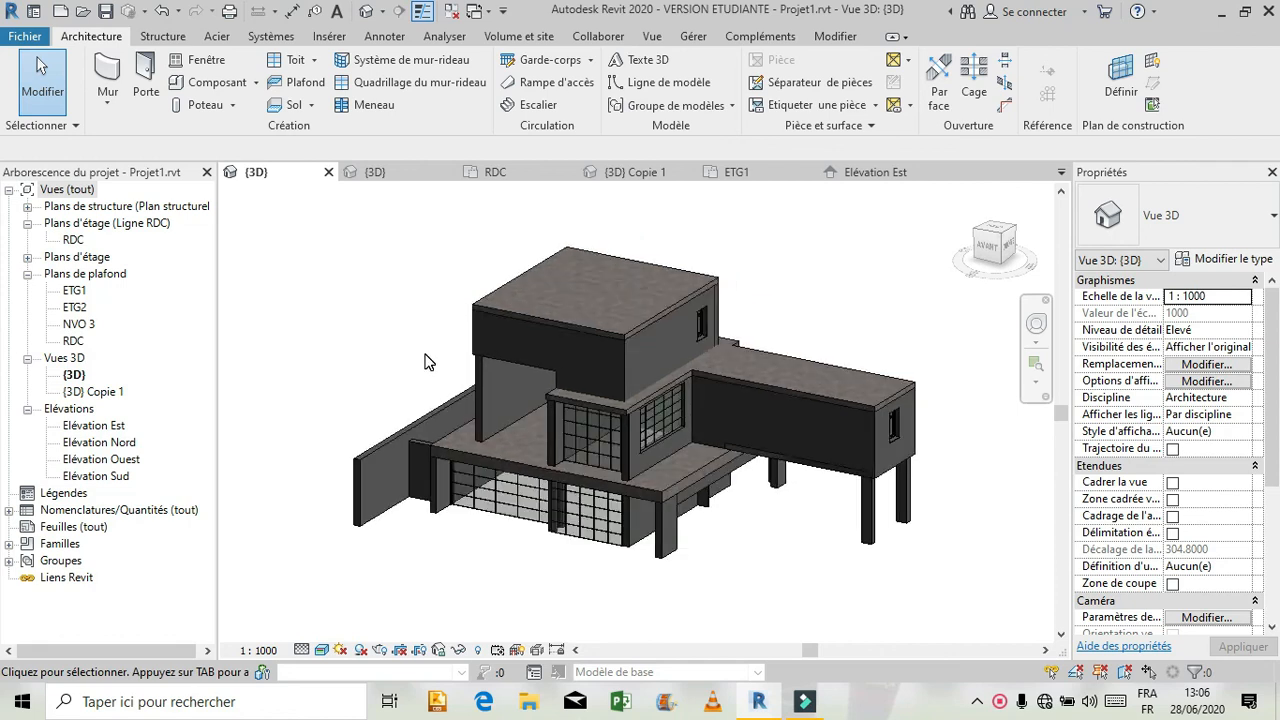